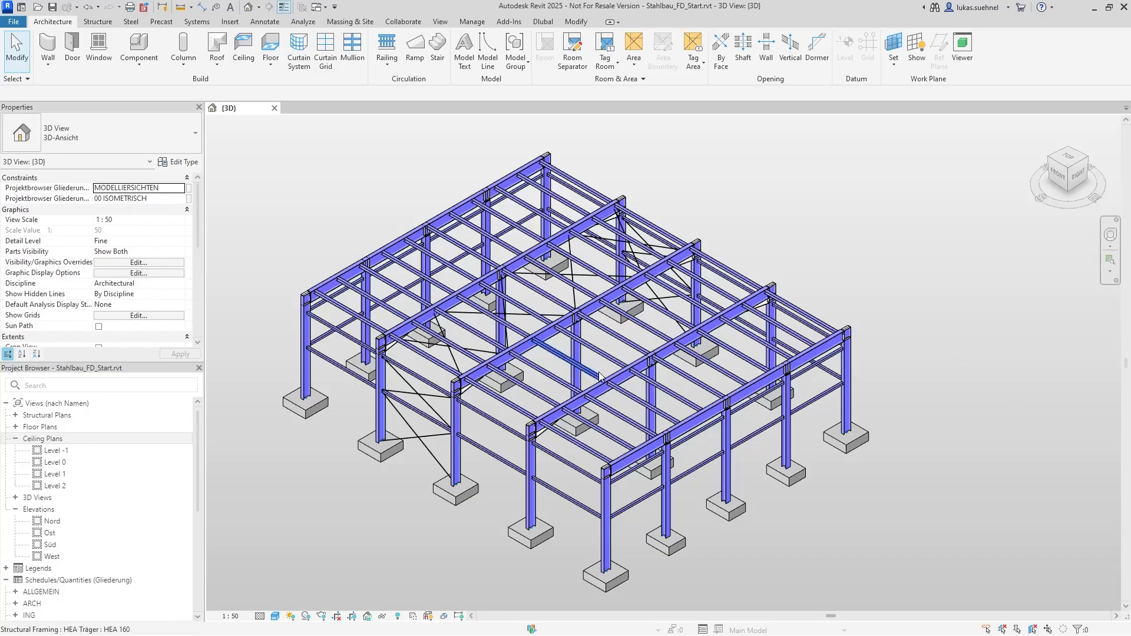
Examine the steel hall's columns, beams, purlins and bracing from the gable end and the long side
middle_click_drag(388, 449, 517, 444, "shift")
scroll(491, 475, "up", 3)
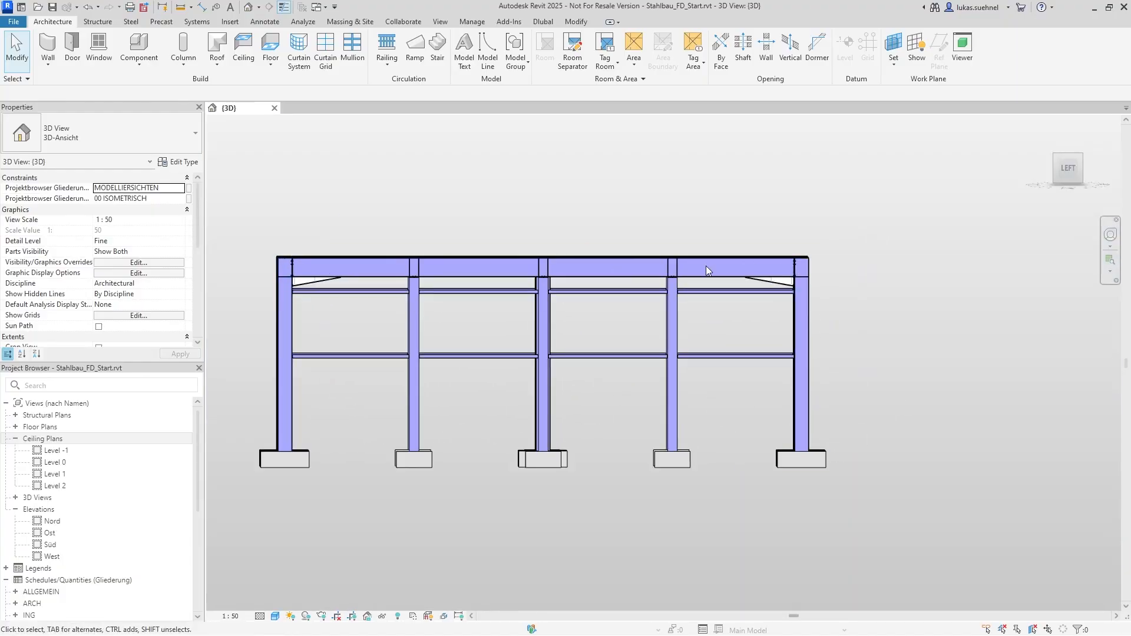
middle_click_drag(705, 267, 421, 309, "shift")
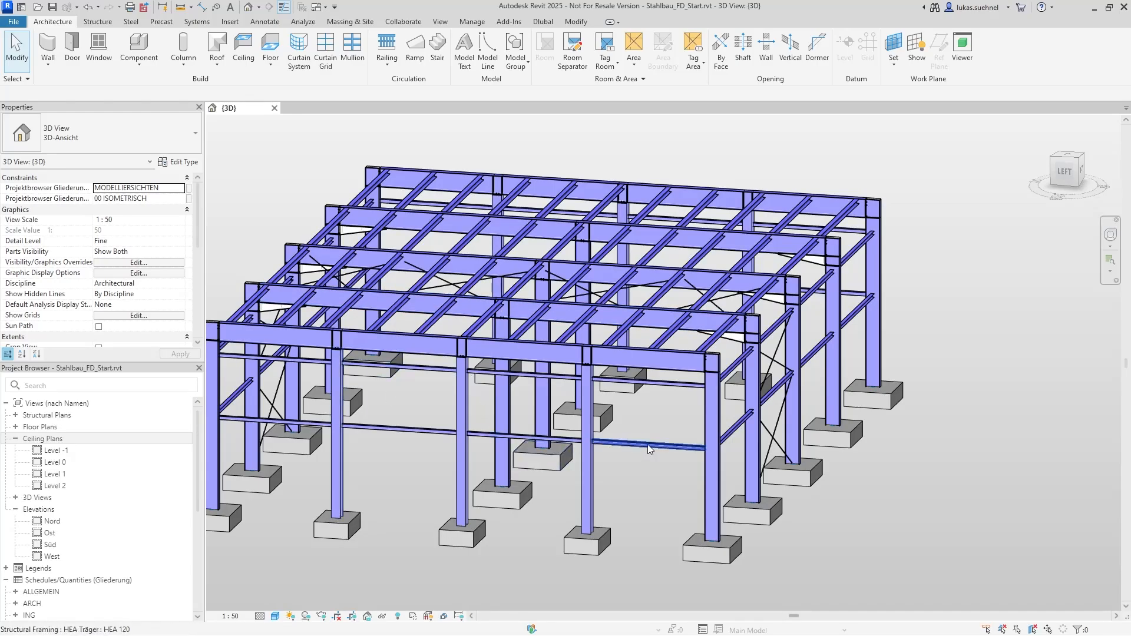
middle_click_drag(647, 449, 442, 371, "shift")
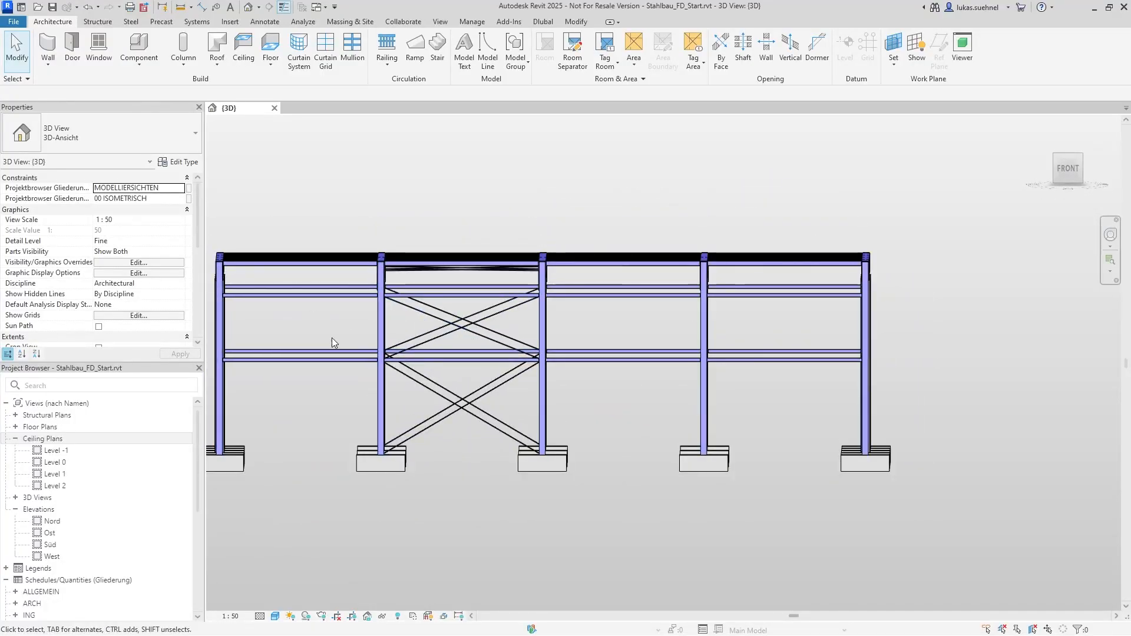
middle_click_drag(332, 342, 461, 362, "shift")
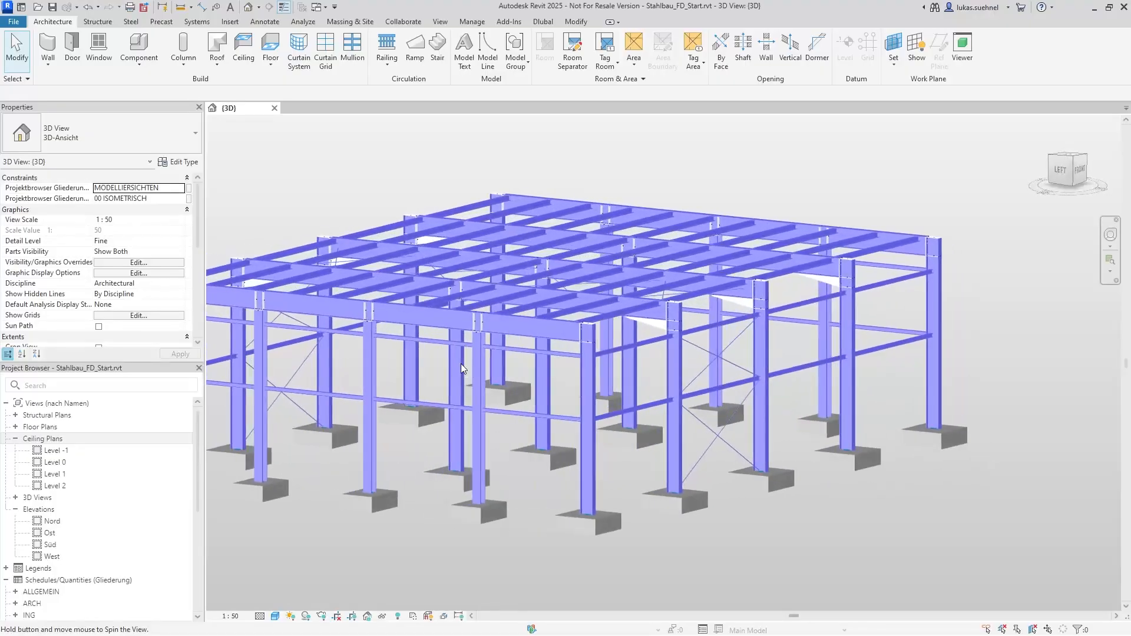
Inspect the haunched frame-corner connection and the gable wall end-plate connection, then view the whole steel frame again
scroll(709, 277, "up", 5)
scroll(601, 404, "up", 4)
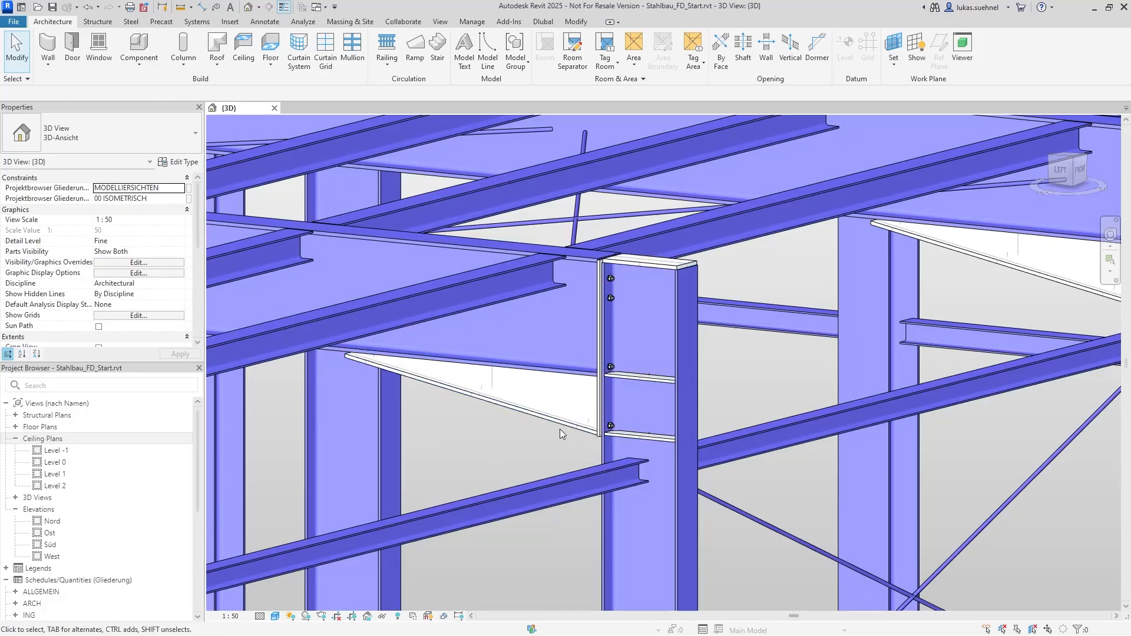
scroll(631, 358, "down", 6)
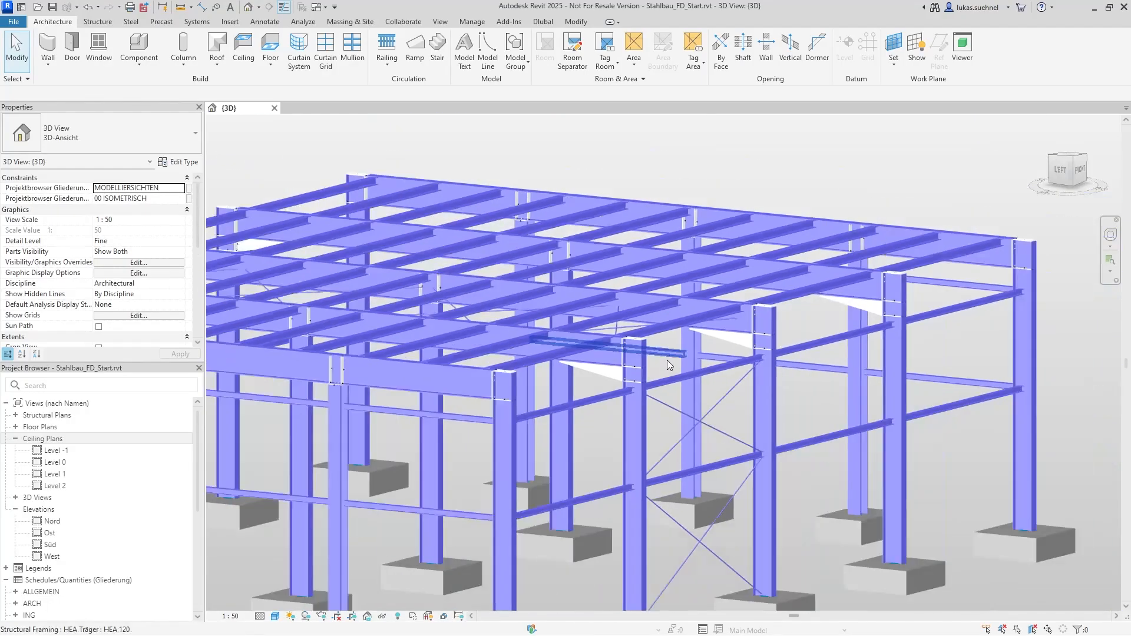
scroll(639, 366, "up", 1)
middle_click_drag(638, 366, 518, 408, "shift")
scroll(517, 407, "up", 6)
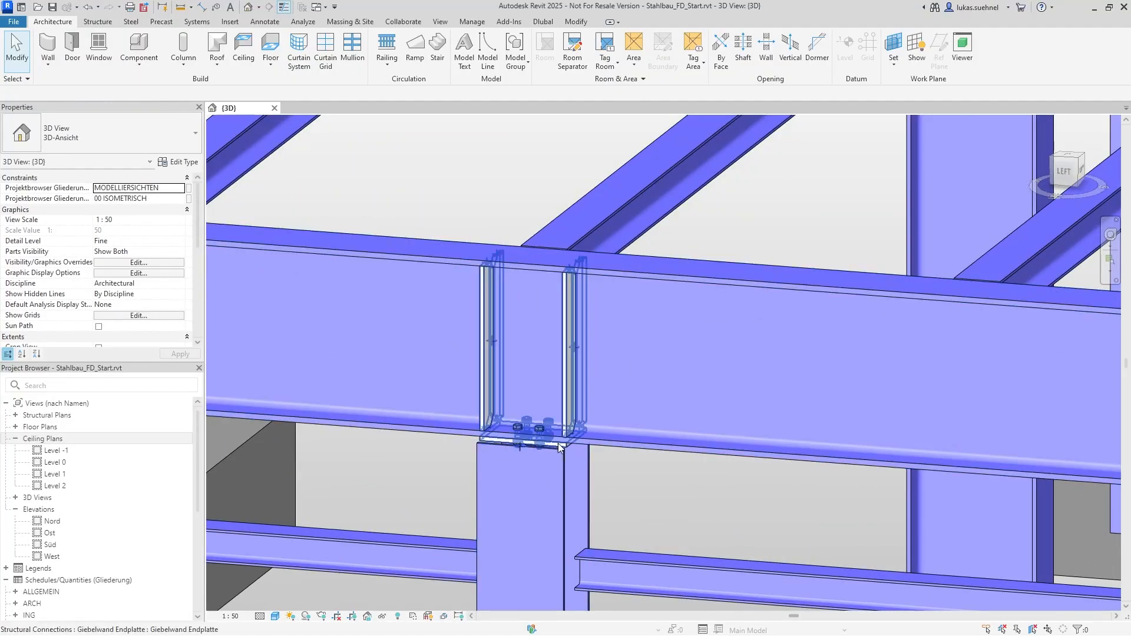
scroll(503, 399, "down", 8)
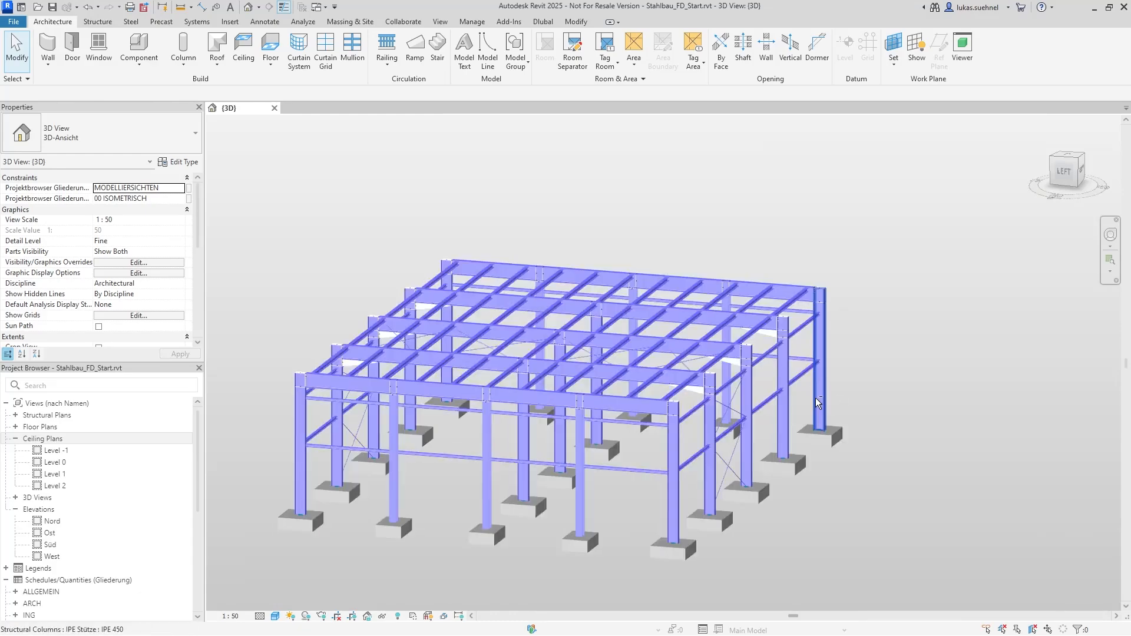
middle_click_drag(617, 497, 546, 465, "shift")
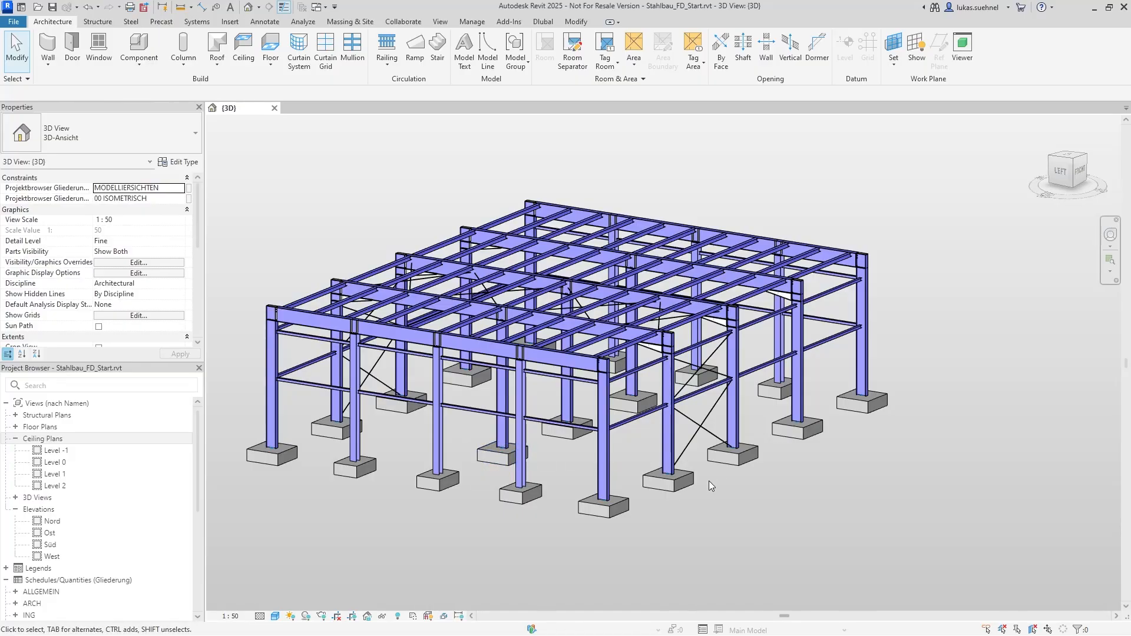
middle_click_drag(741, 495, 543, 497, "shift")
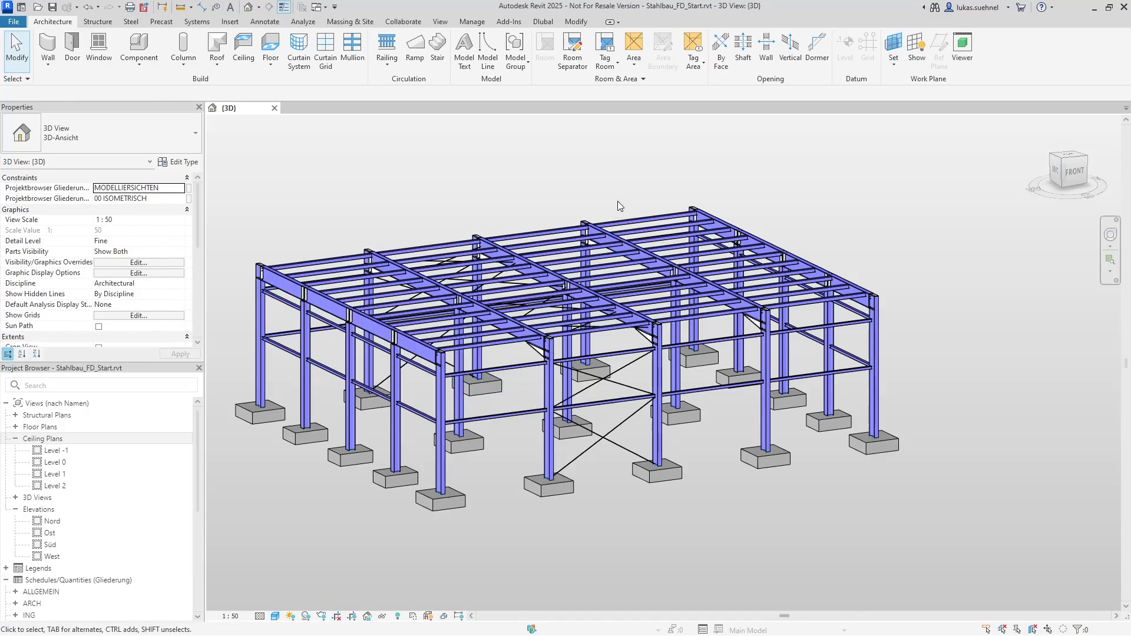
Select the IPE 450 corner column at the gable end to check its structural material
left_click(543, 22)
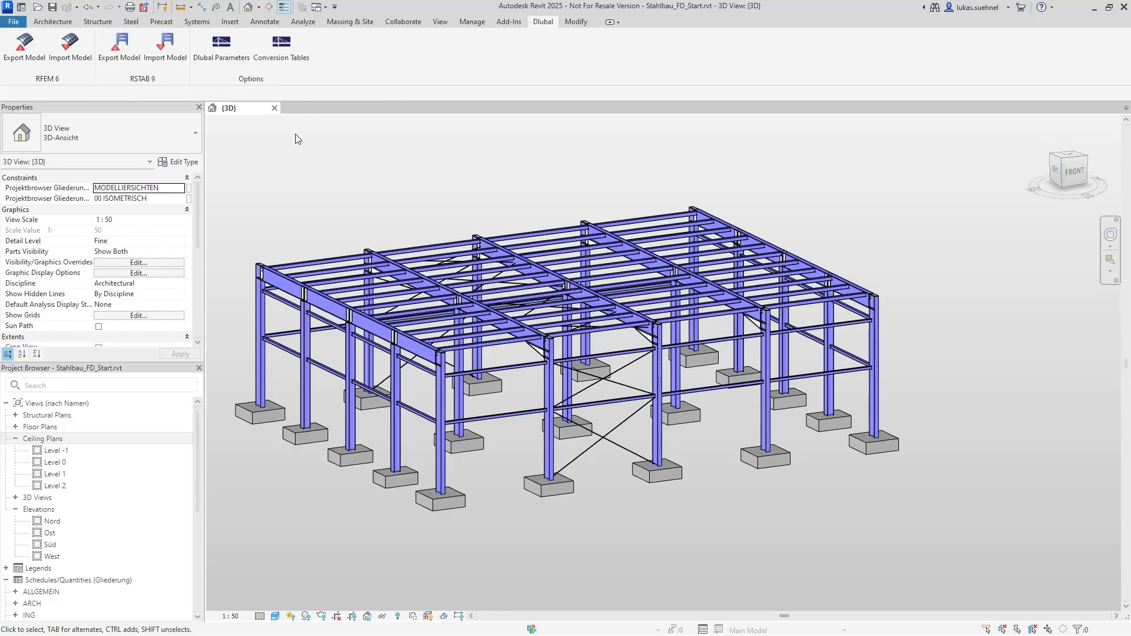
middle_click_drag(299, 179, 330, 184)
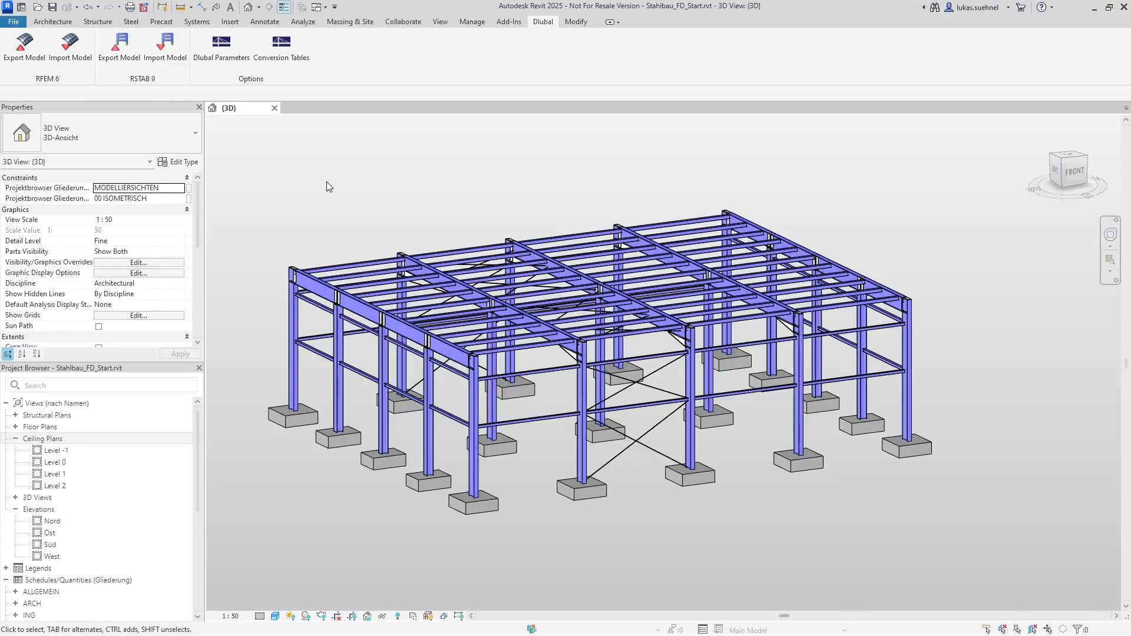
left_click(296, 314)
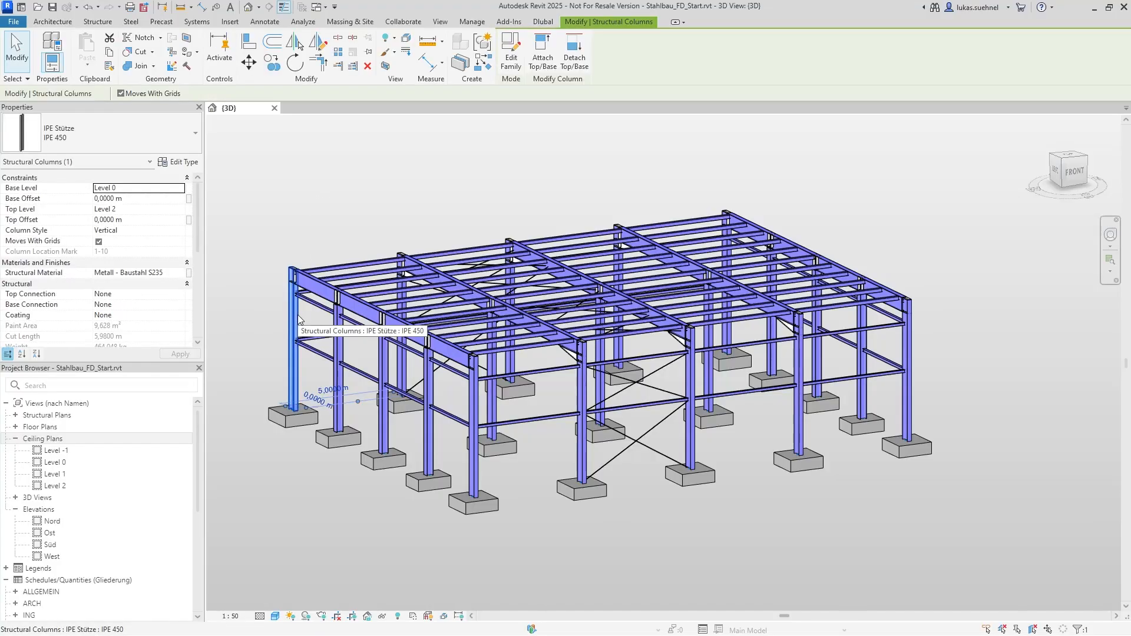
left_click(331, 206)
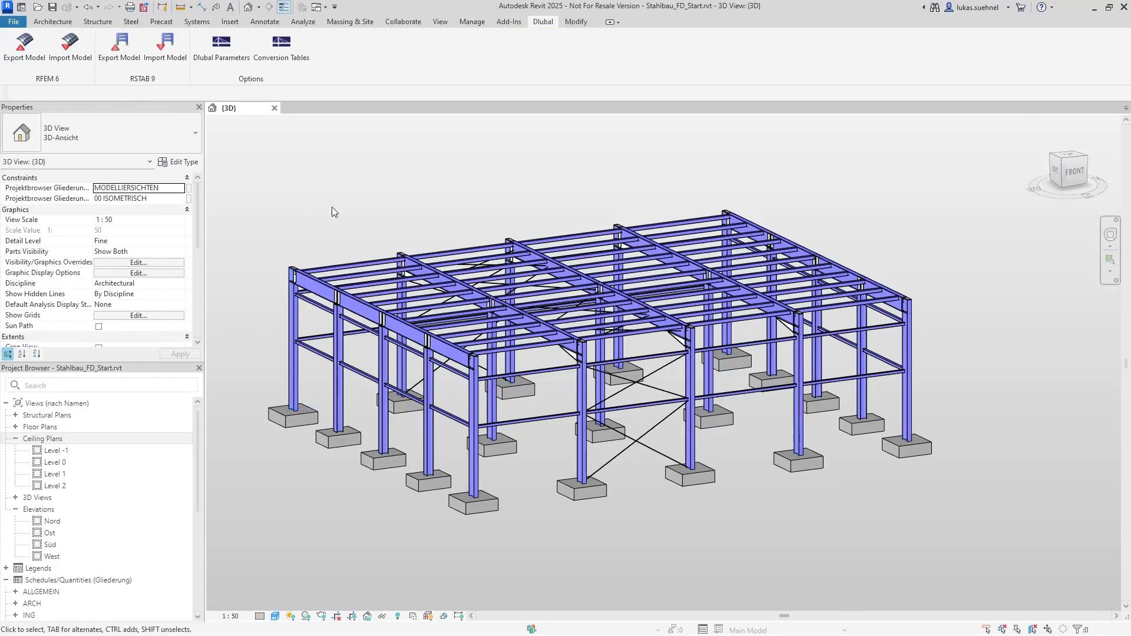
left_click(295, 317)
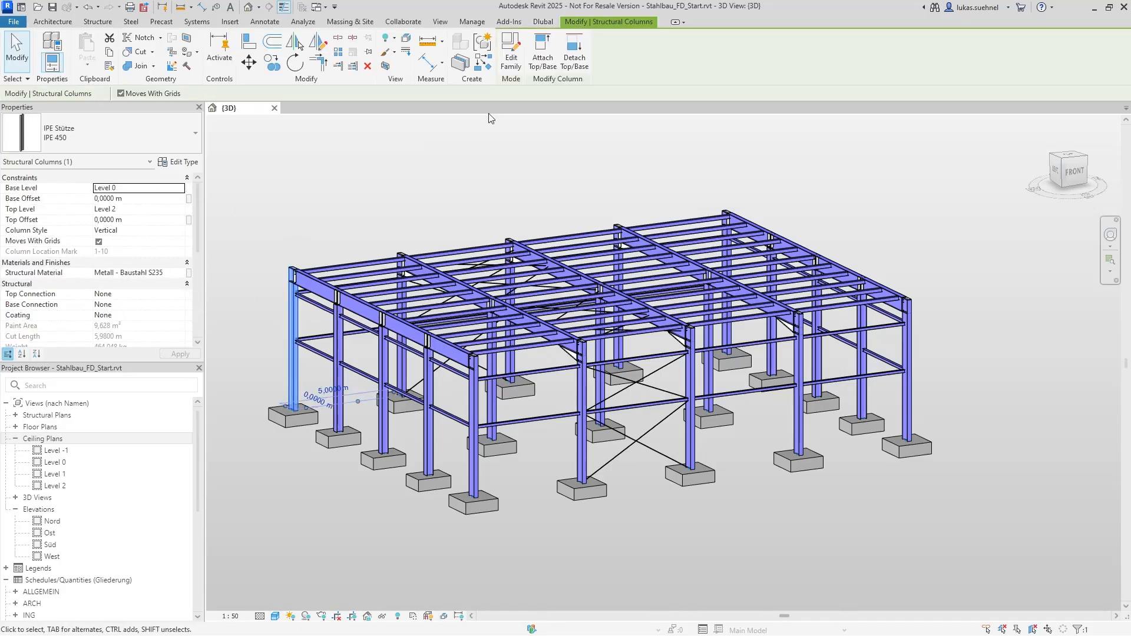
Review the Metall - Baustahl S235 material entry in the Dlubal conversion tables, then close them and deselect the column
left_click(544, 22)
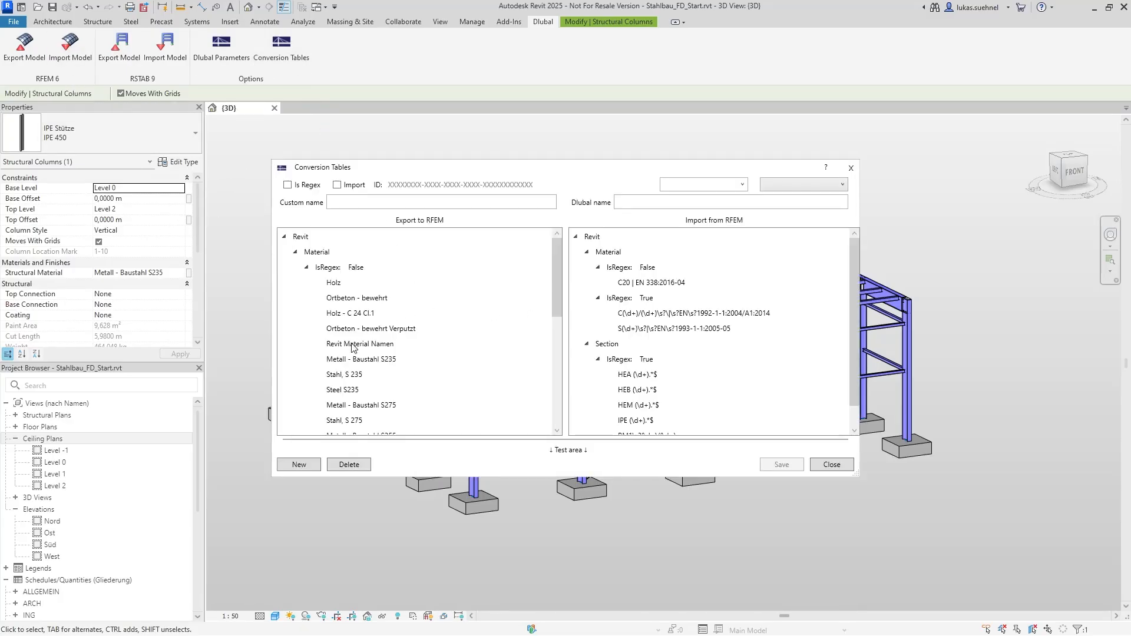
left_click(350, 365)
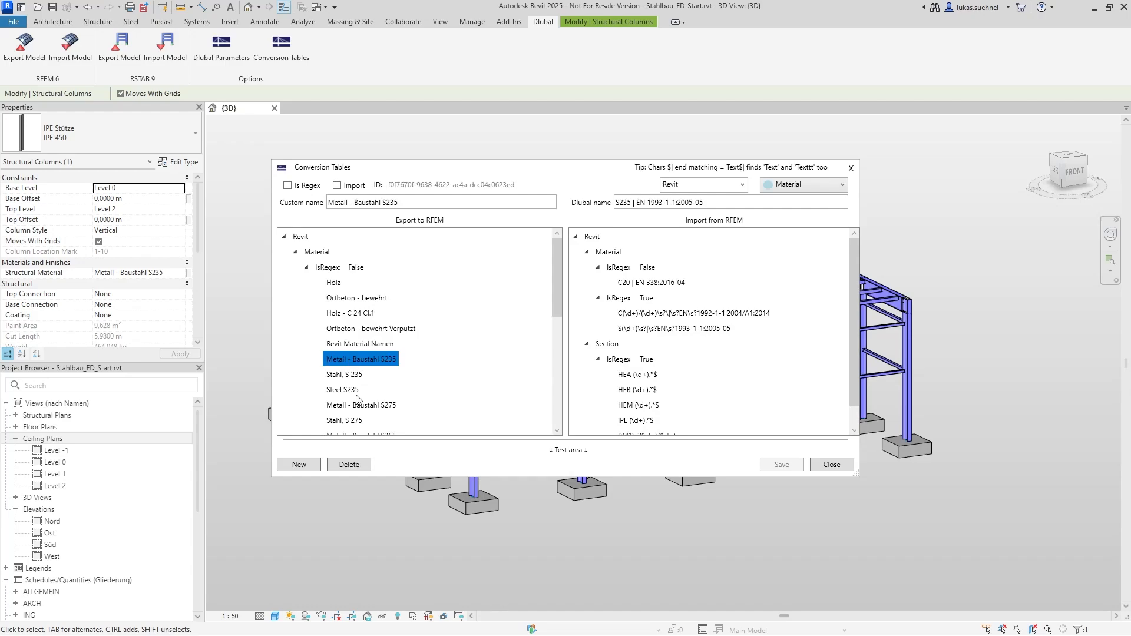
left_click_drag(405, 202, 323, 204)
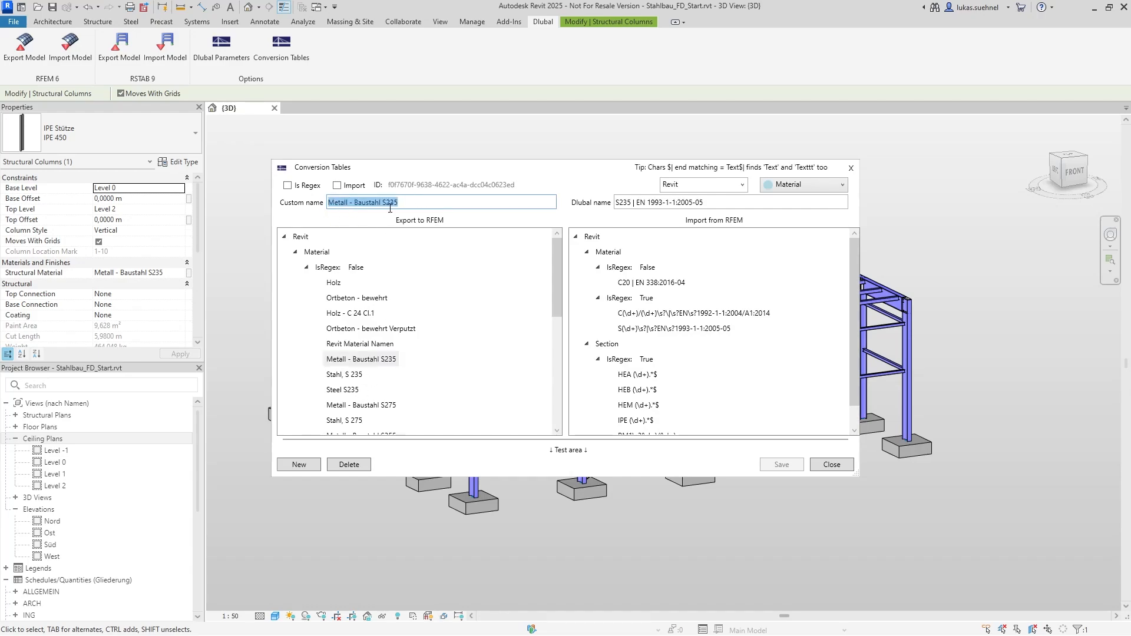
left_click_drag(705, 203, 619, 204)
left_click(832, 464)
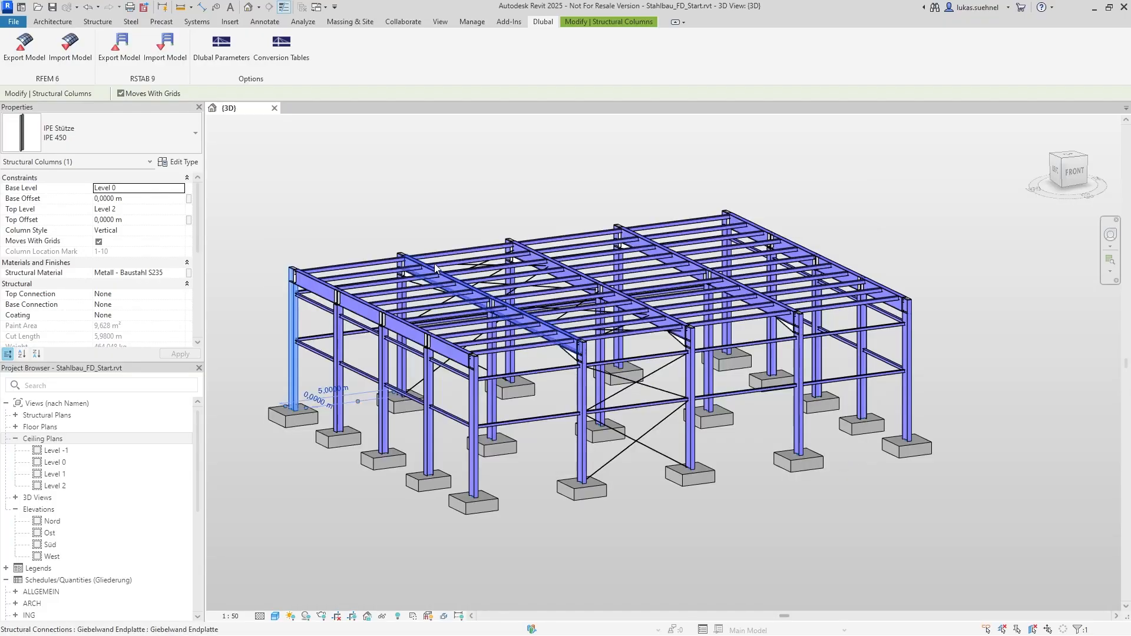
left_click(370, 201)
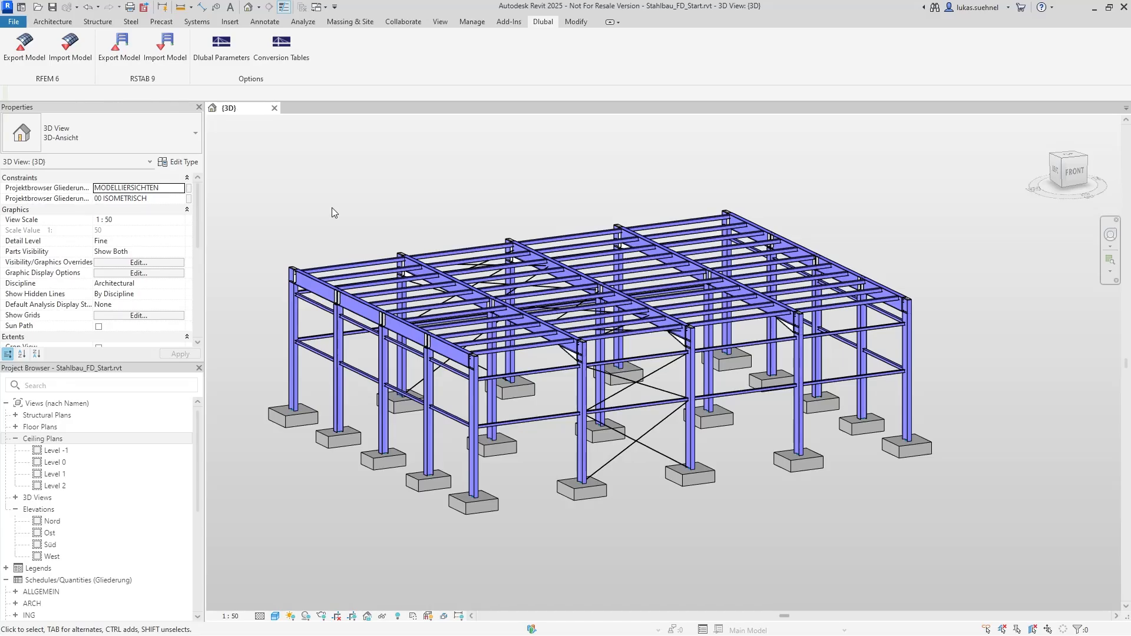
Examine how the gable beam, columns and purlins meet at the frame corner and across the hall
middle_click_drag(261, 214, 432, 182, "shift")
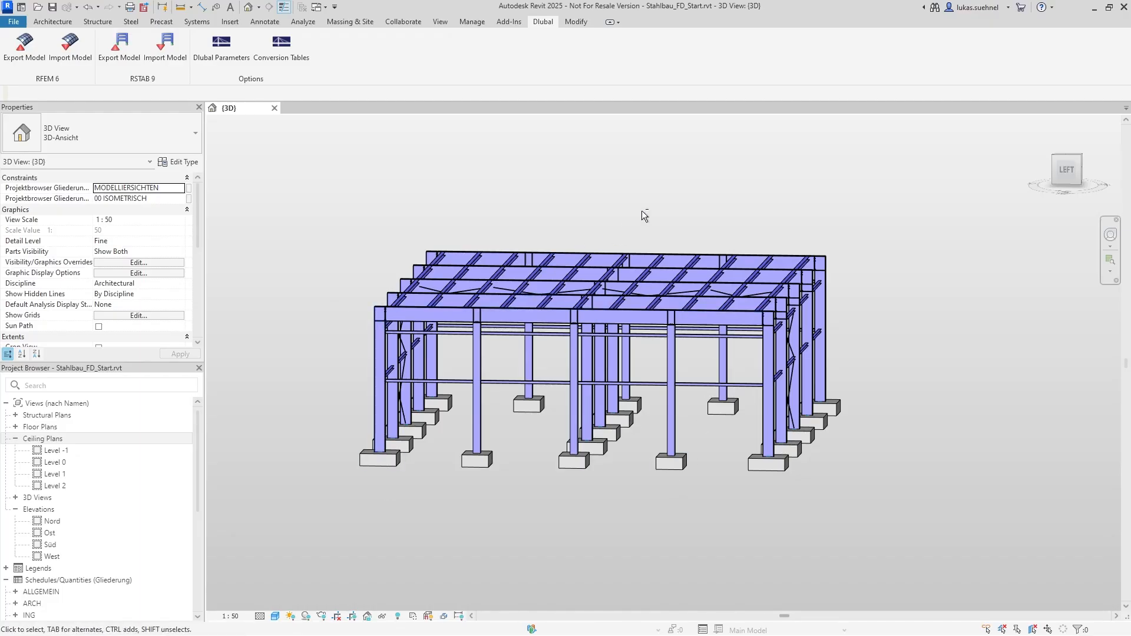
middle_click_drag(641, 211, 299, 291, "shift")
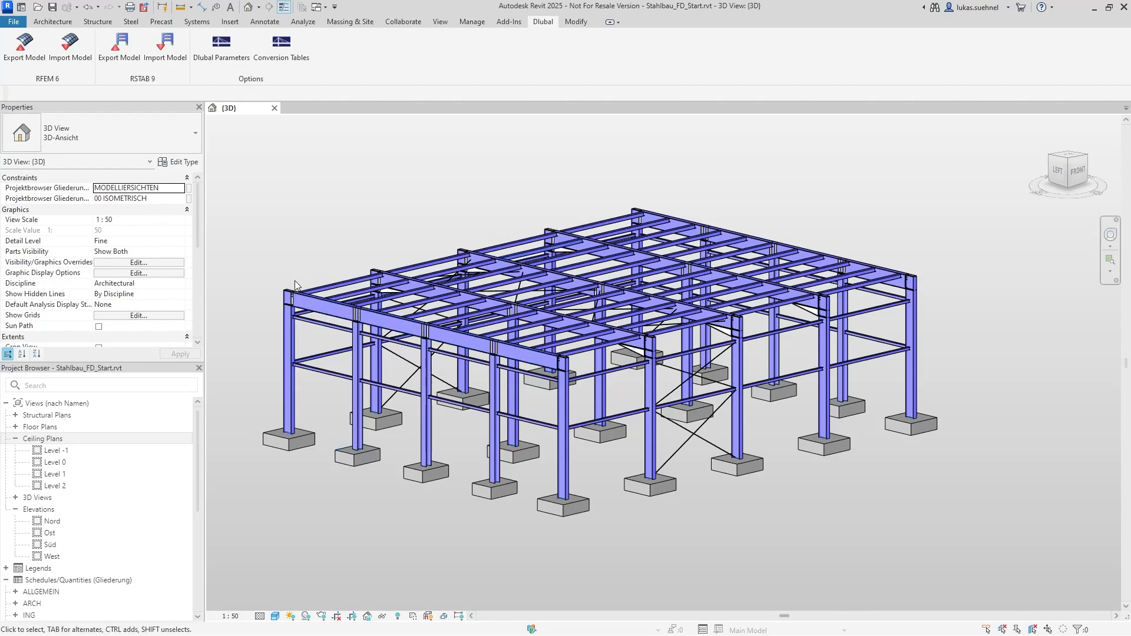
scroll(285, 286, "up", 6)
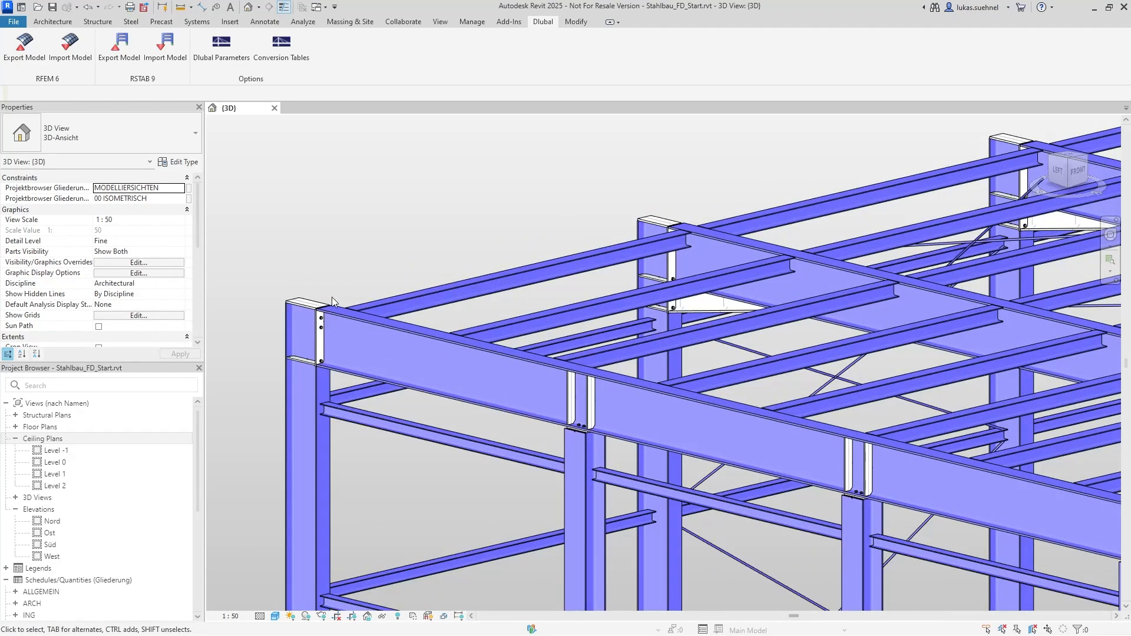
scroll(334, 282, "down", 5)
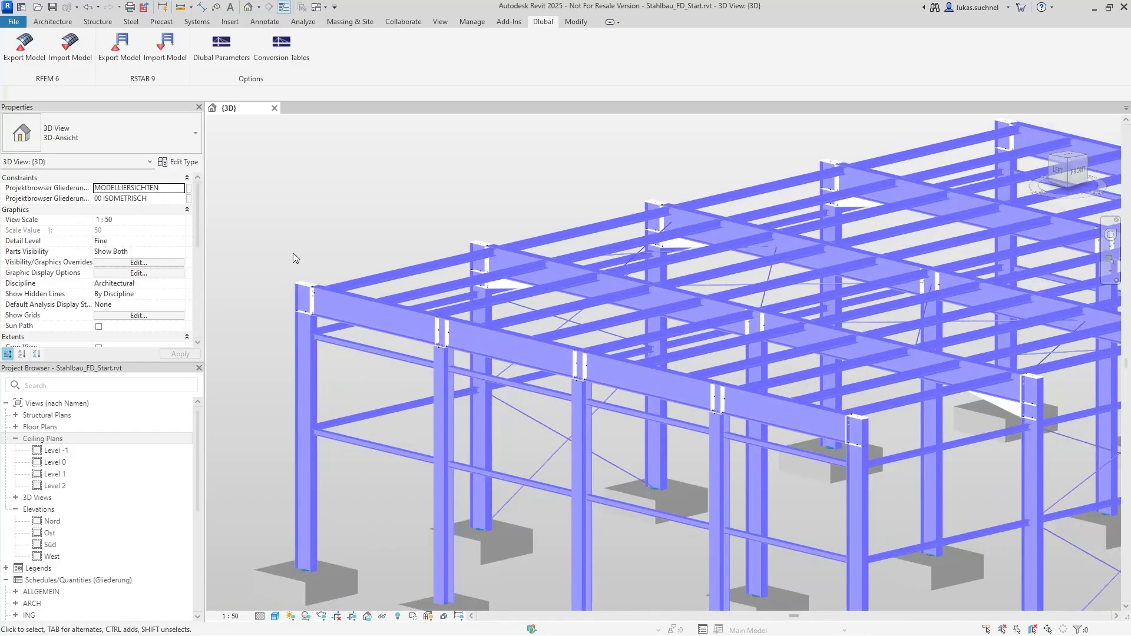
scroll(292, 252, "down", 3)
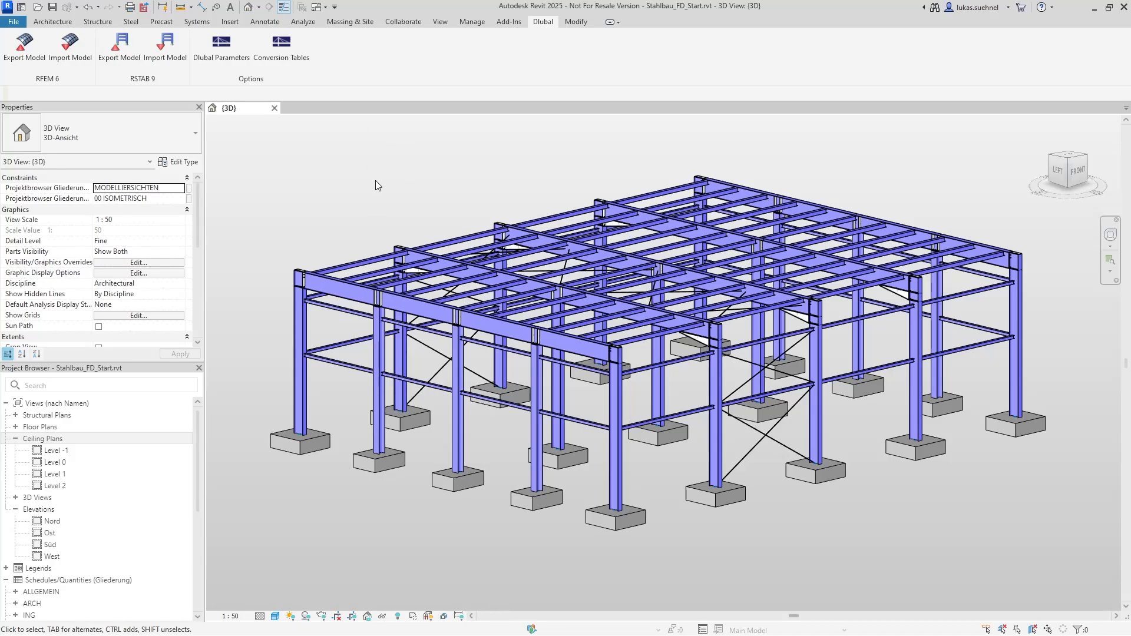
middle_click_drag(316, 187, 448, 172, "shift")
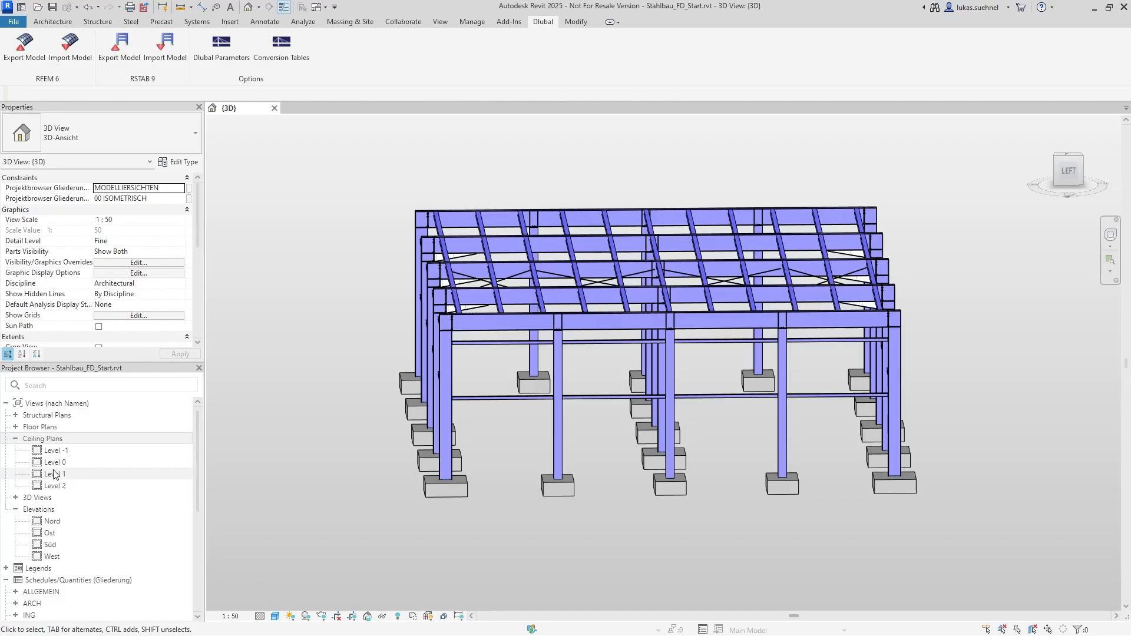
Open the 3D- Berechnungsmodell view and tile it beside the {3D} view, with the whole steel frame in sight
scroll(18, 482, "down", 2)
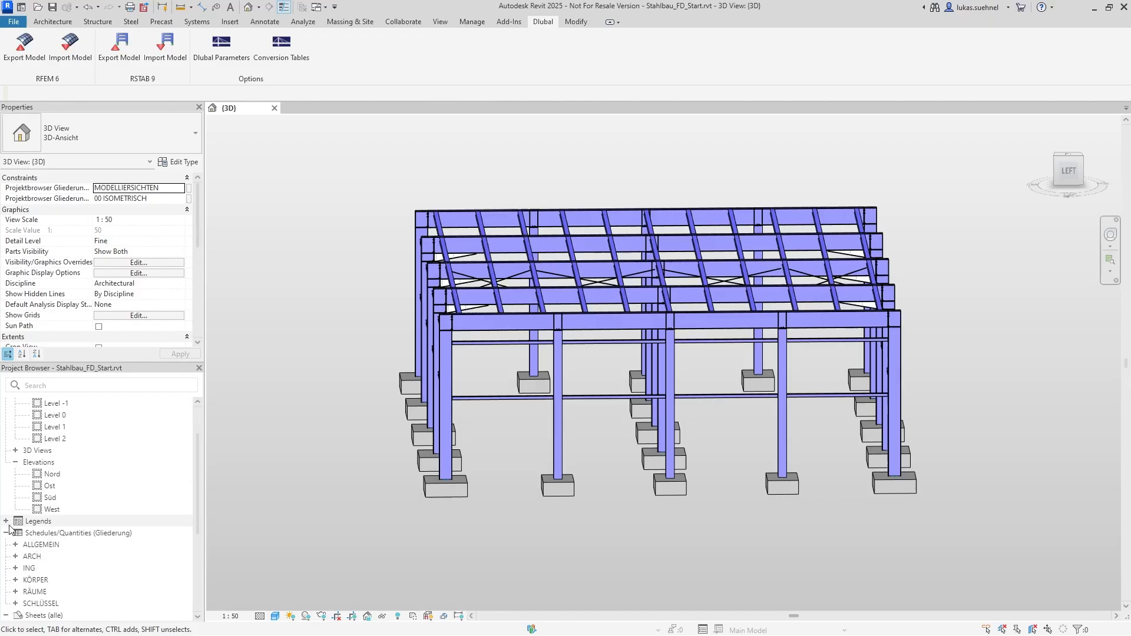
double_click(23, 450)
double_click(61, 464)
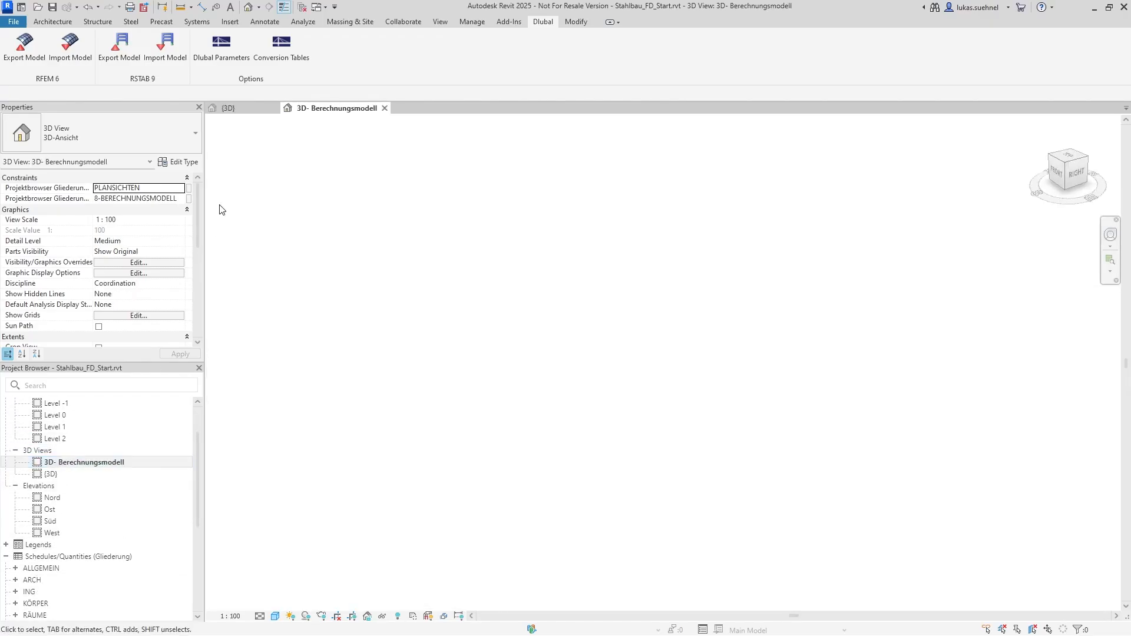
left_click(228, 108)
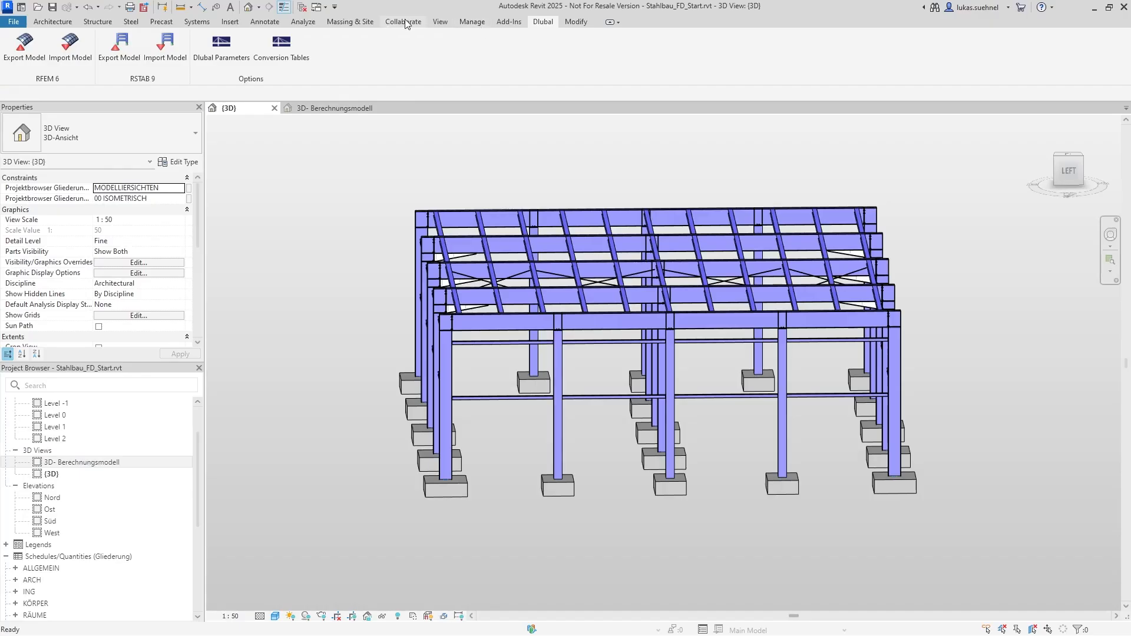
left_click(441, 22)
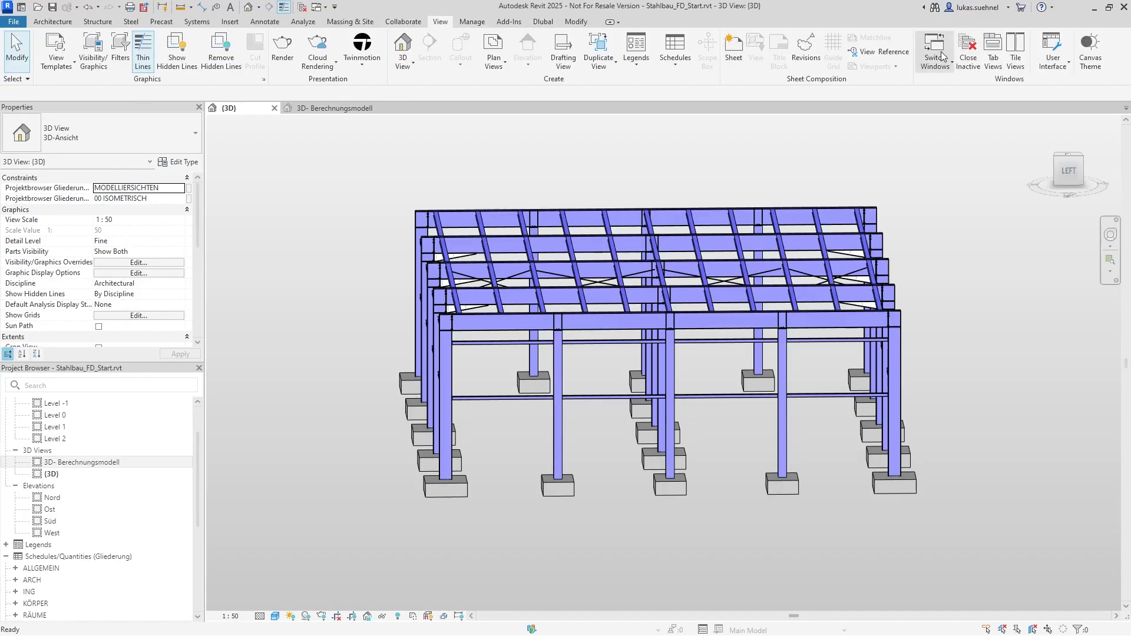
left_click(1015, 53)
scroll(256, 294, "down", 3)
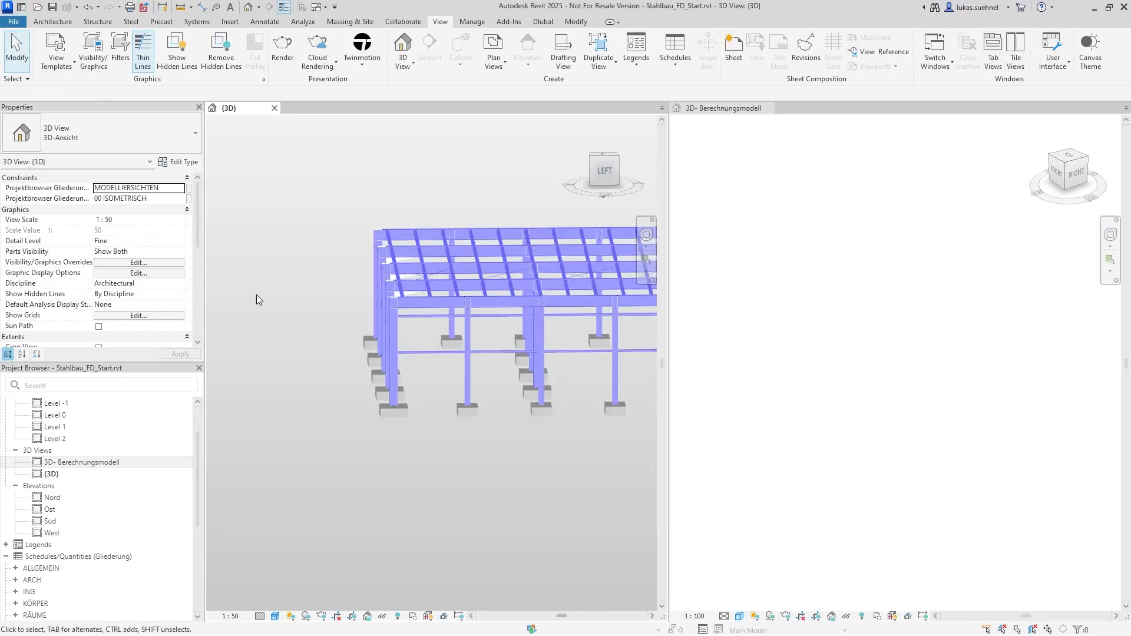
scroll(458, 256, "up", 2)
middle_click_drag(639, 258, 501, 215, "shift")
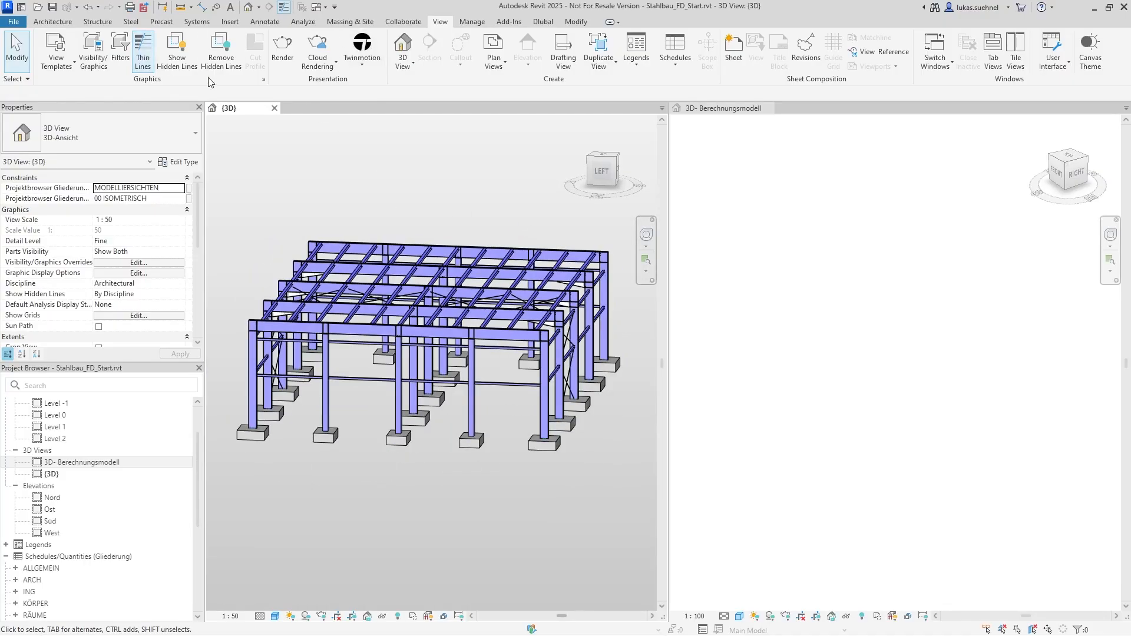
Open the Physical to Analytical for Buildings script in Analytical Automation and place its window clear of the tiled views
left_click(304, 22)
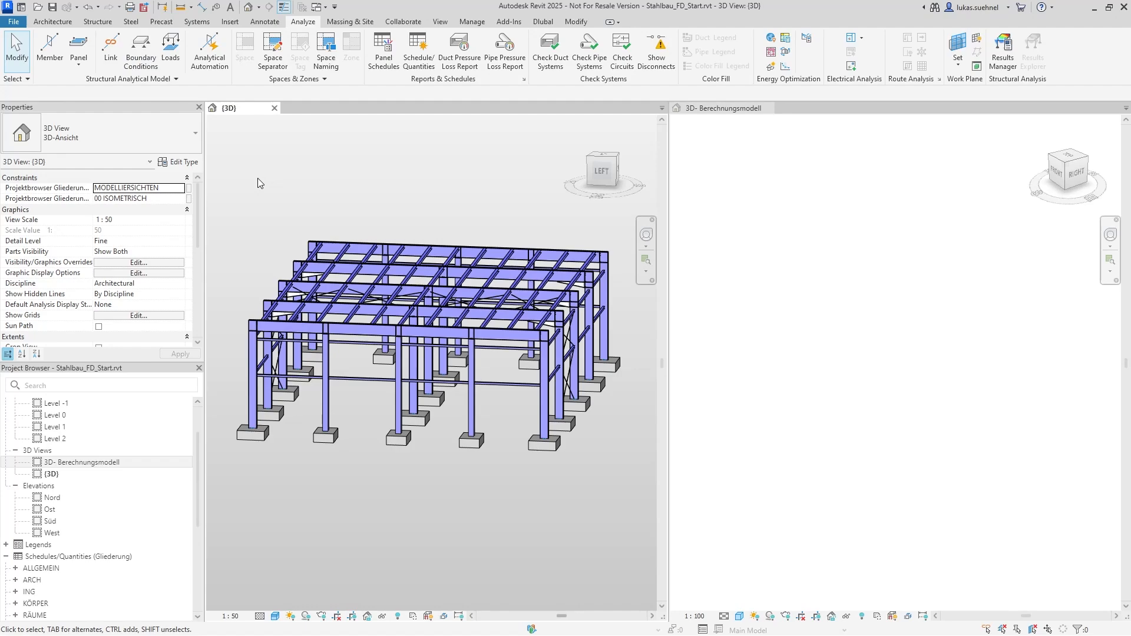
left_click(217, 50)
left_click_drag(814, 115, 179, 96)
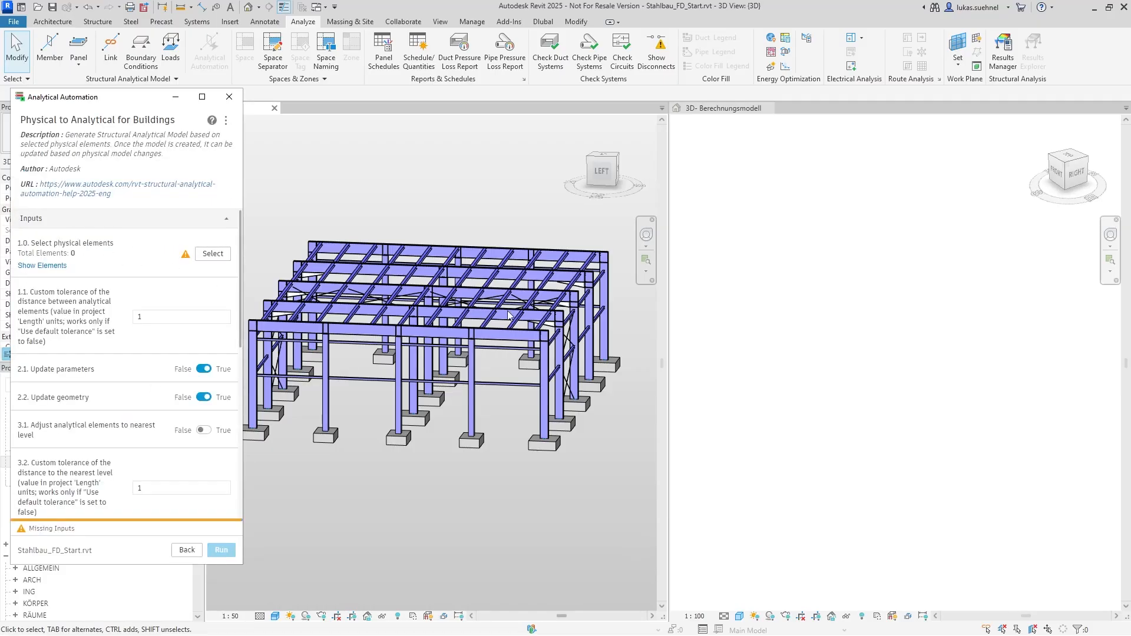
Select the whole steel frame above the foundations as physical elements and run the script to generate the analytical model
scroll(508, 316, "down", 1)
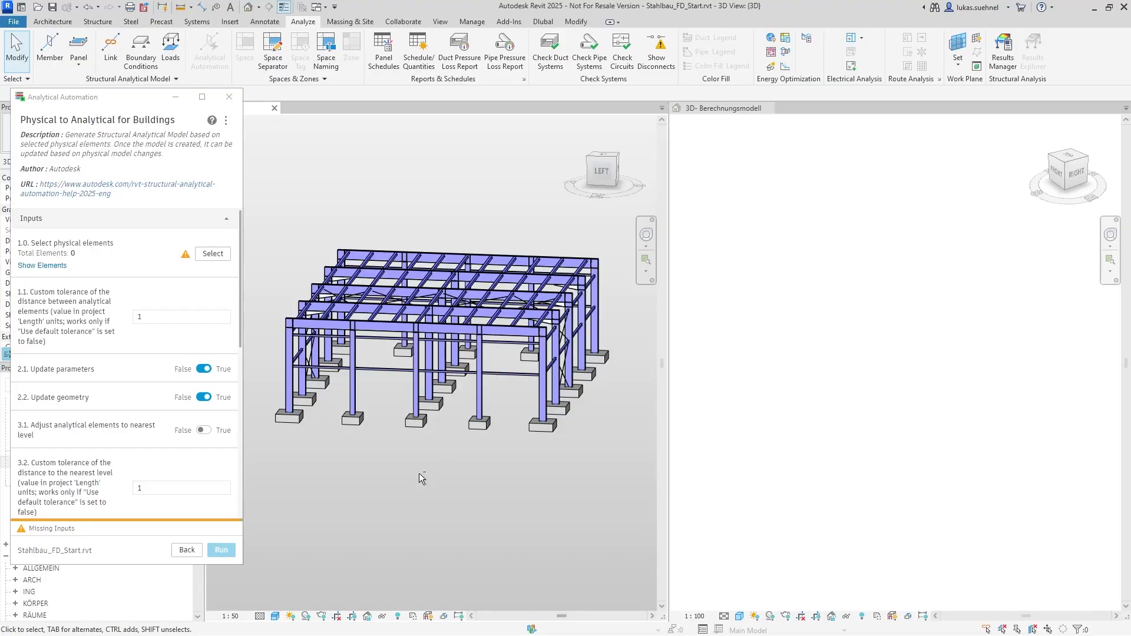
left_click(206, 255)
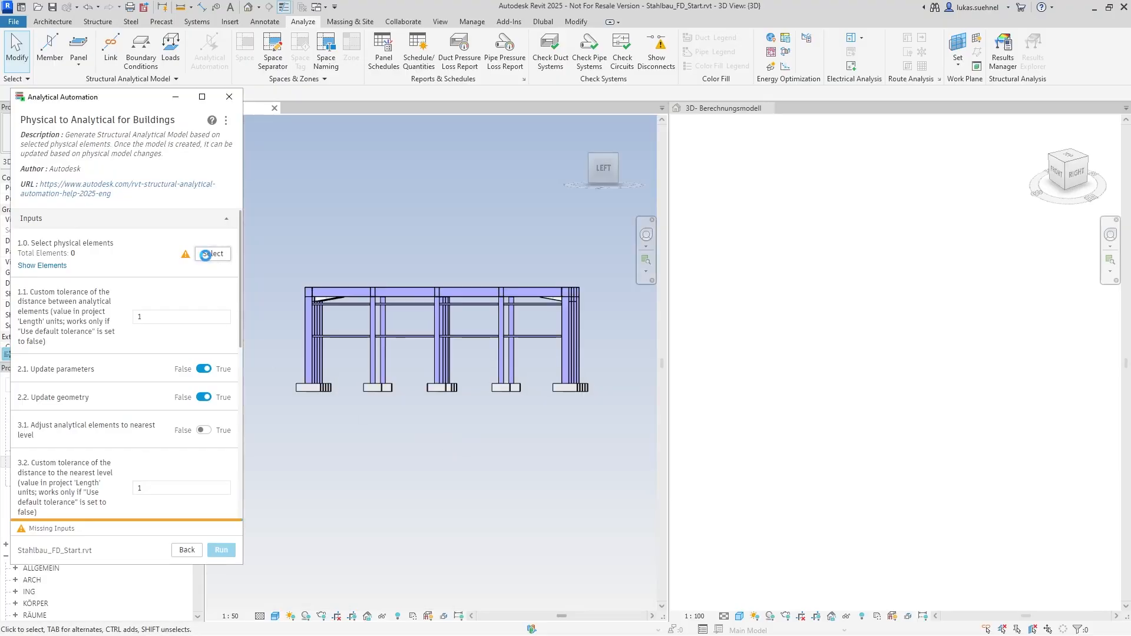
left_click_drag(602, 344, 280, 228)
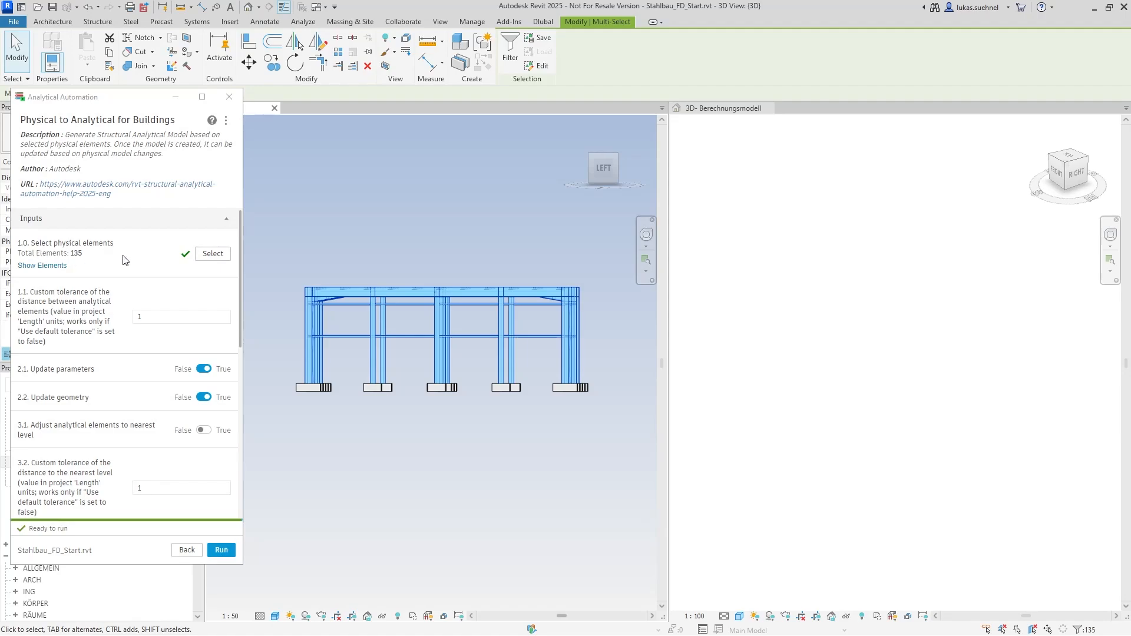
mouse_move(242, 244)
left_mouse_down()
mouse_move(248, 366)
mouse_move(241, 257)
left_mouse_up()
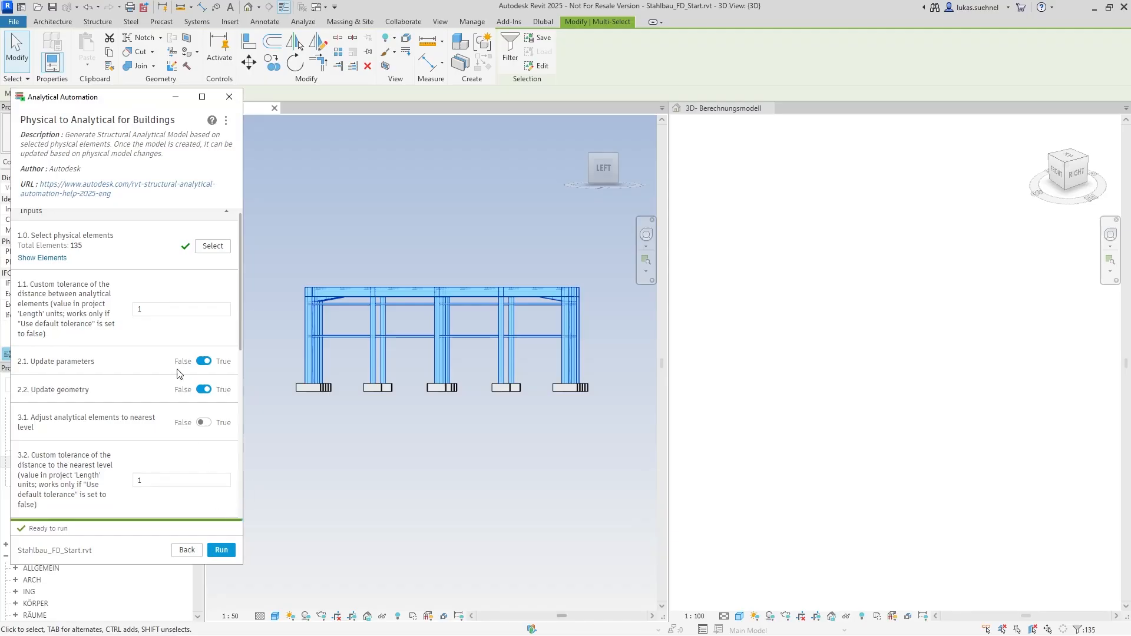
left_click(222, 549)
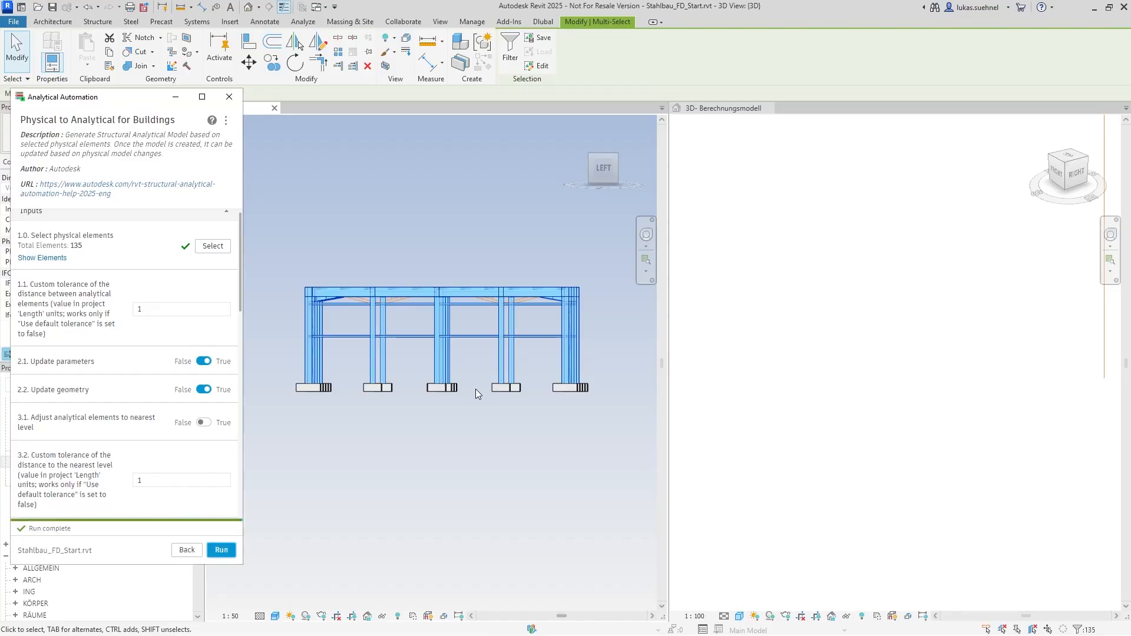
Examine the generated analytical members in 3D- Berechnungsmodell and compare their roof geometry with the physical beams and purlins
scroll(847, 339, "down", 5)
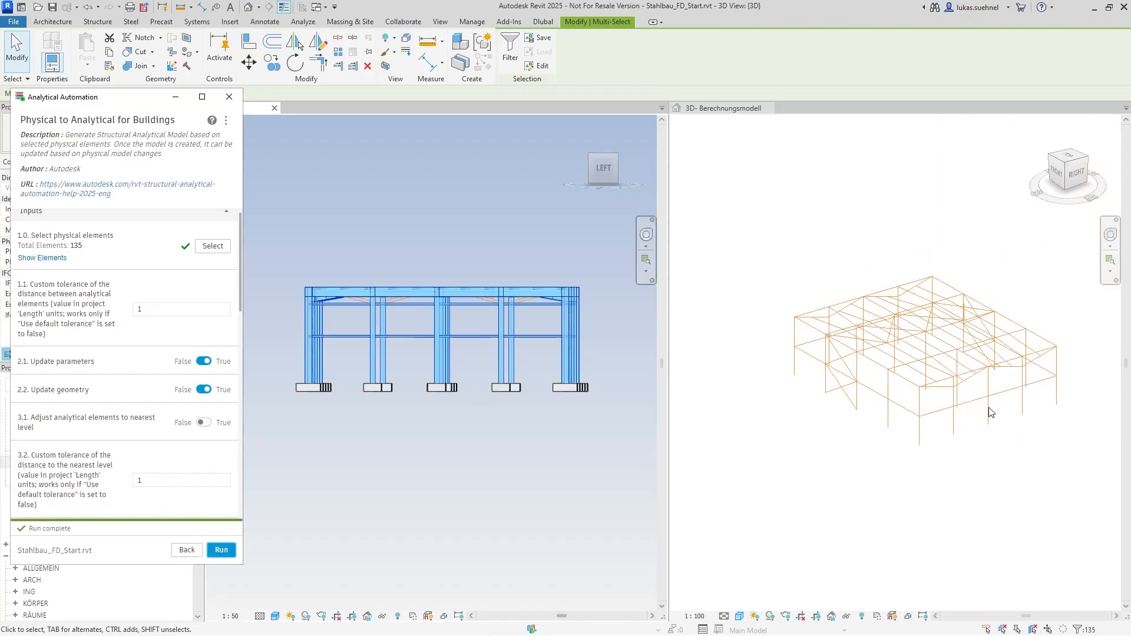
middle_click_drag(989, 413, 896, 377, "shift")
scroll(883, 377, "up", 4)
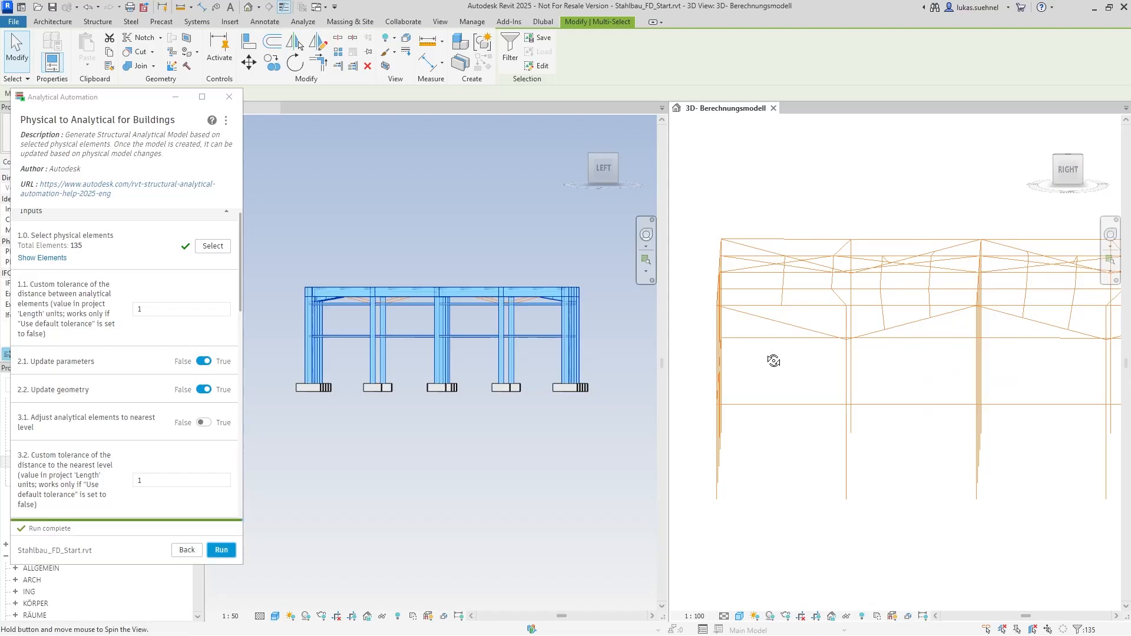
middle_click_drag(773, 360, 868, 318, "shift")
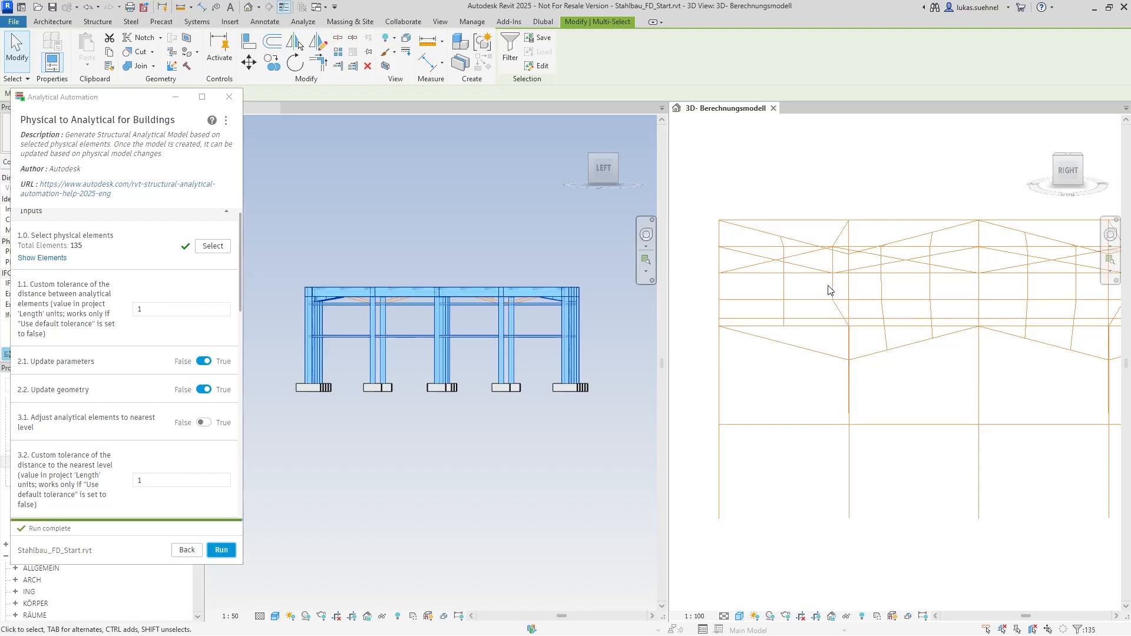
middle_click_drag(430, 228, 341, 221, "shift")
scroll(408, 318, "down", 5)
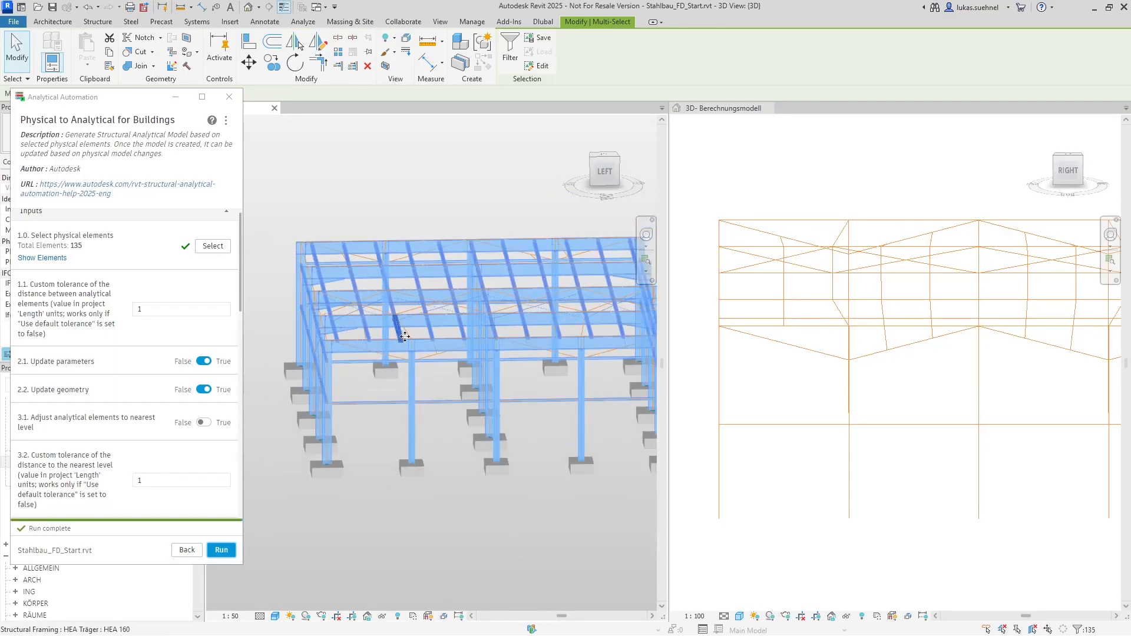
scroll(866, 388, "up", 5)
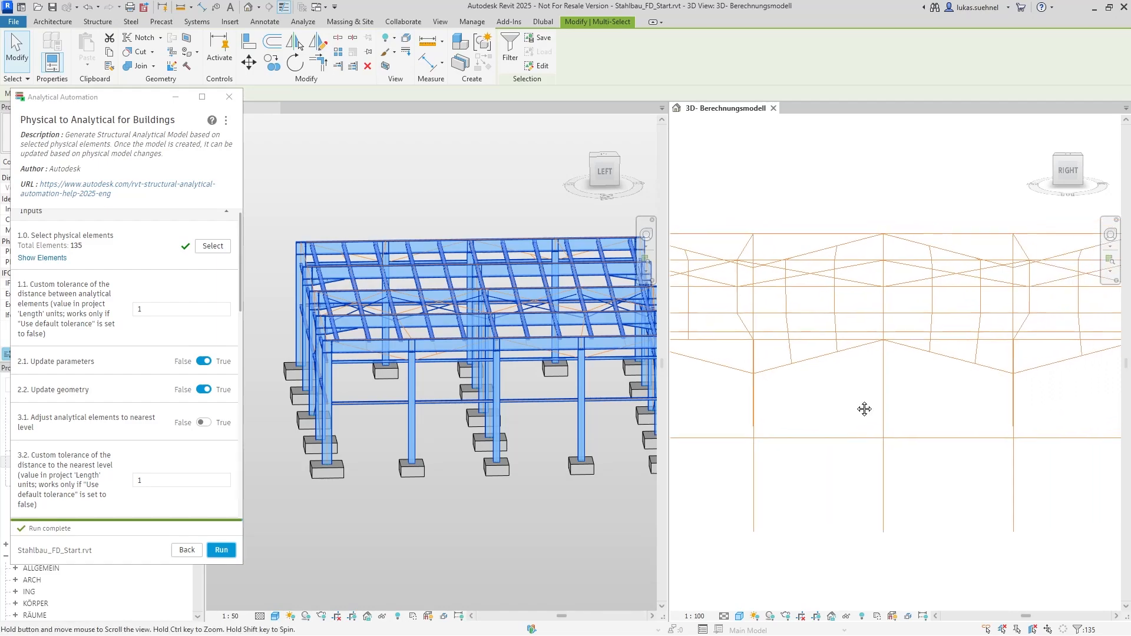
scroll(858, 361, "down", 3)
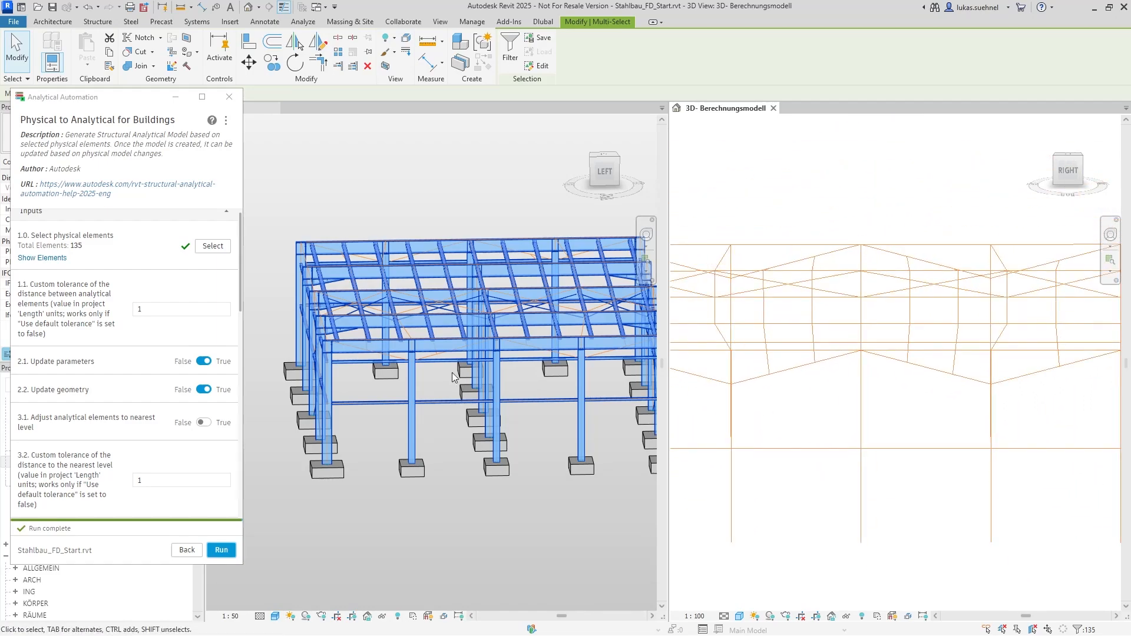
scroll(428, 387, "up", 3)
left_click(427, 356)
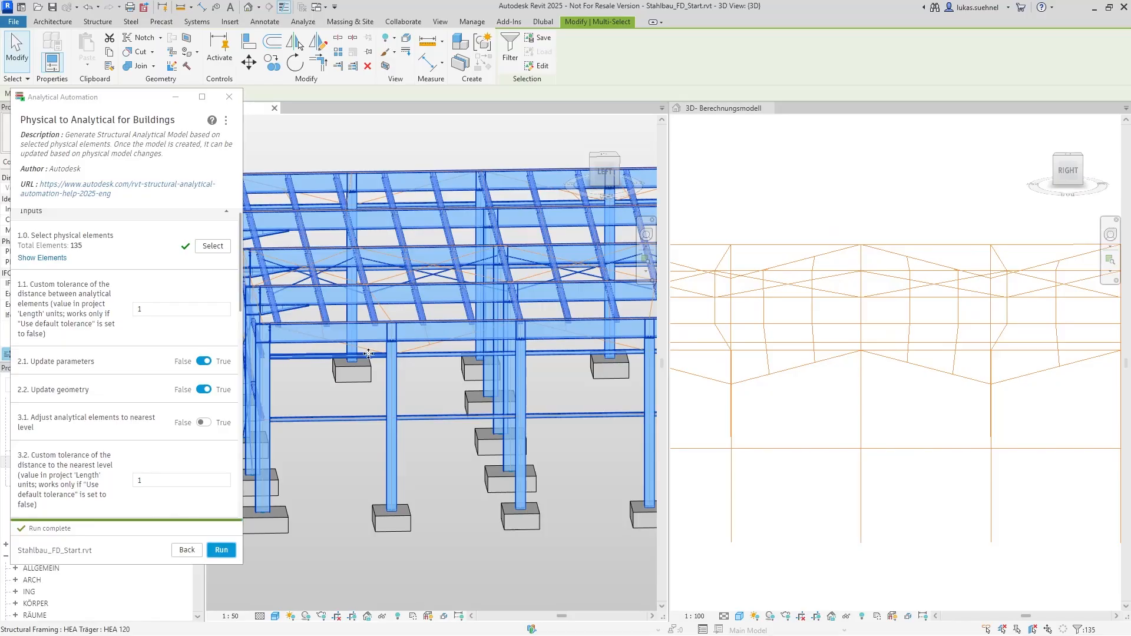
Examine how the analytical gable columns, beams and purlins connect at the column heads
scroll(827, 384, "down", 3)
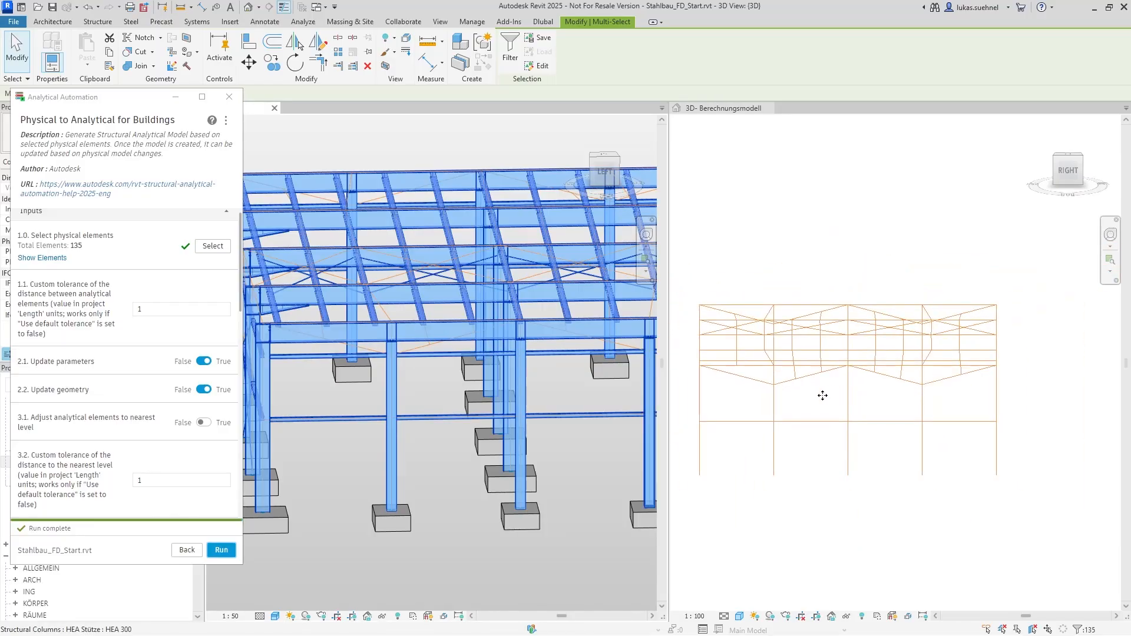
scroll(802, 391, "up", 2)
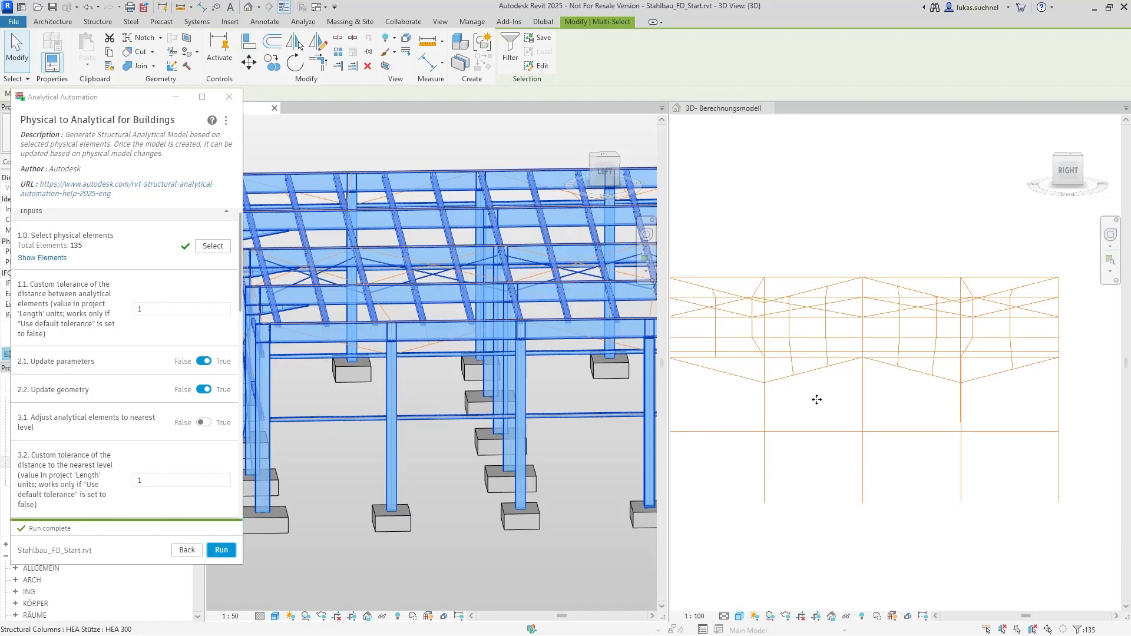
left_click(857, 398)
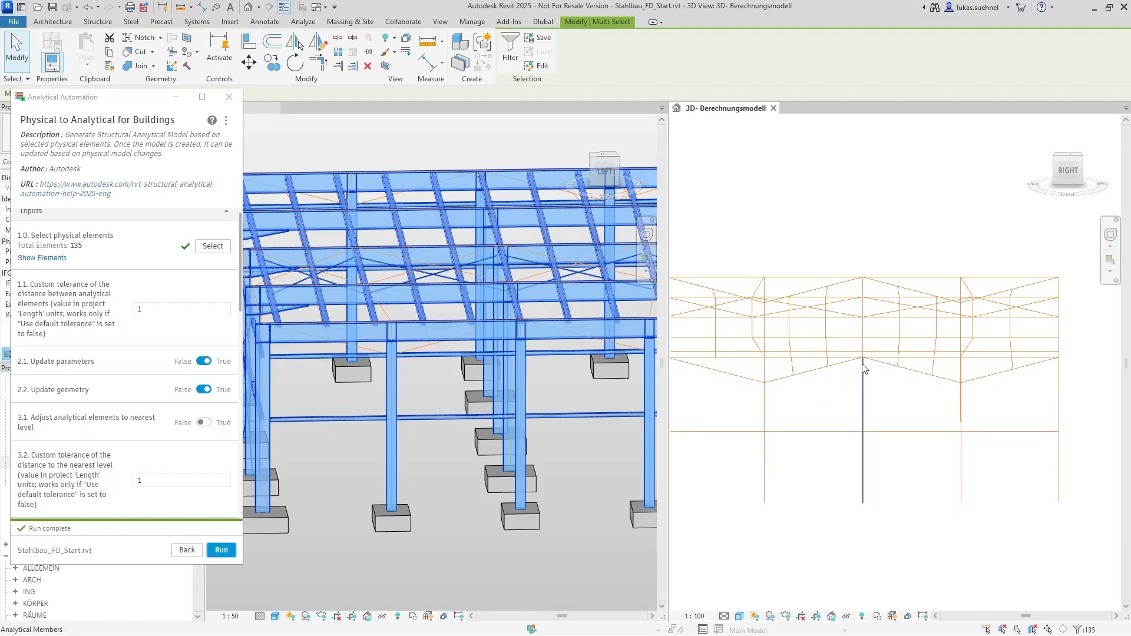
middle_click_drag(841, 424, 881, 413, "shift")
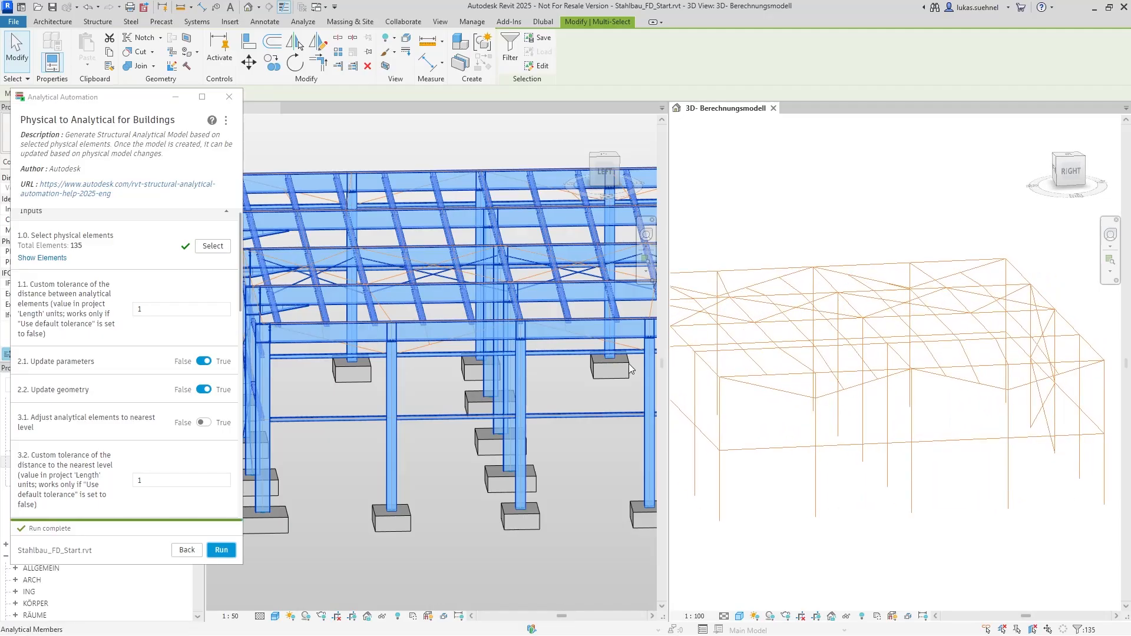
scroll(889, 377, "up", 5)
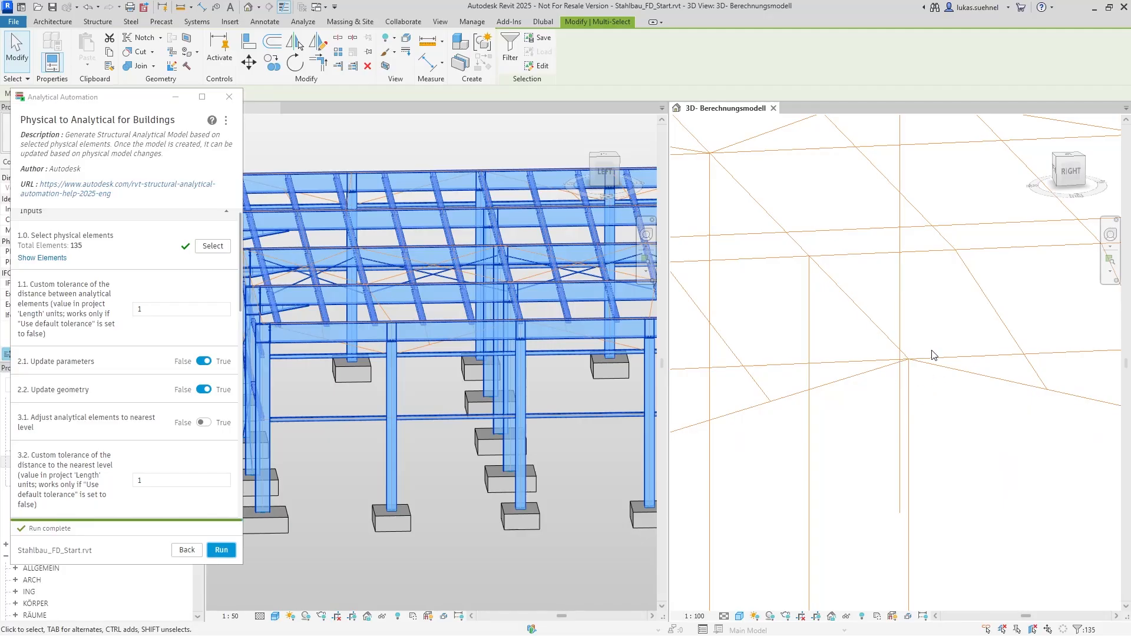
scroll(907, 371, "down", 3)
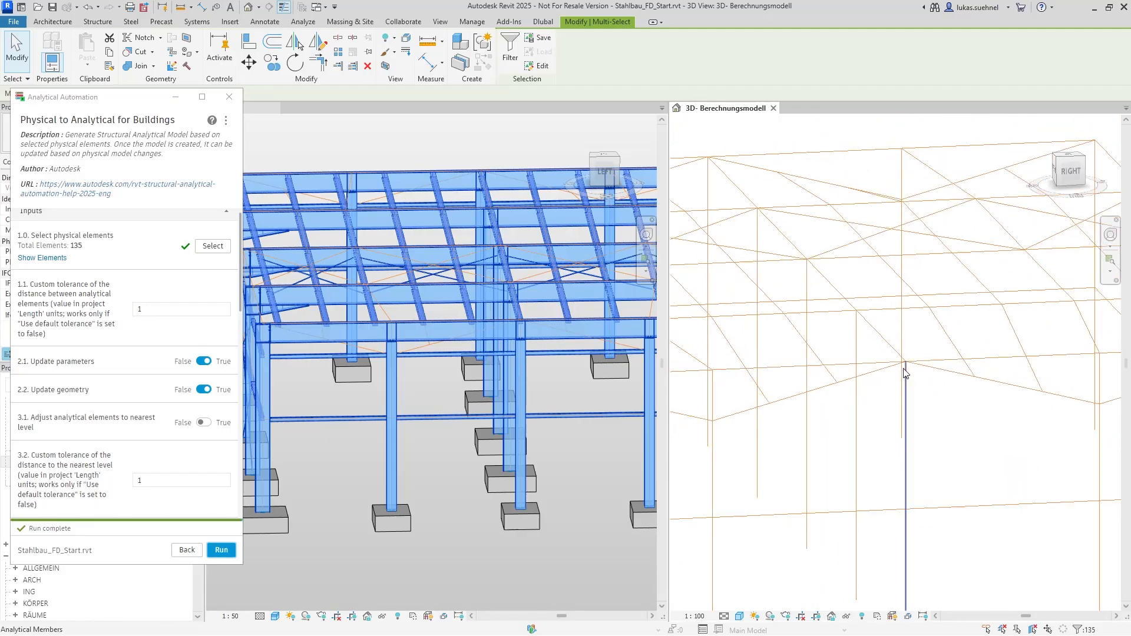
scroll(141, 303, "up", 1)
Set the custom tolerance between analytical elements to 0.1 and rerun the script on the selected frame
left_click(141, 308)
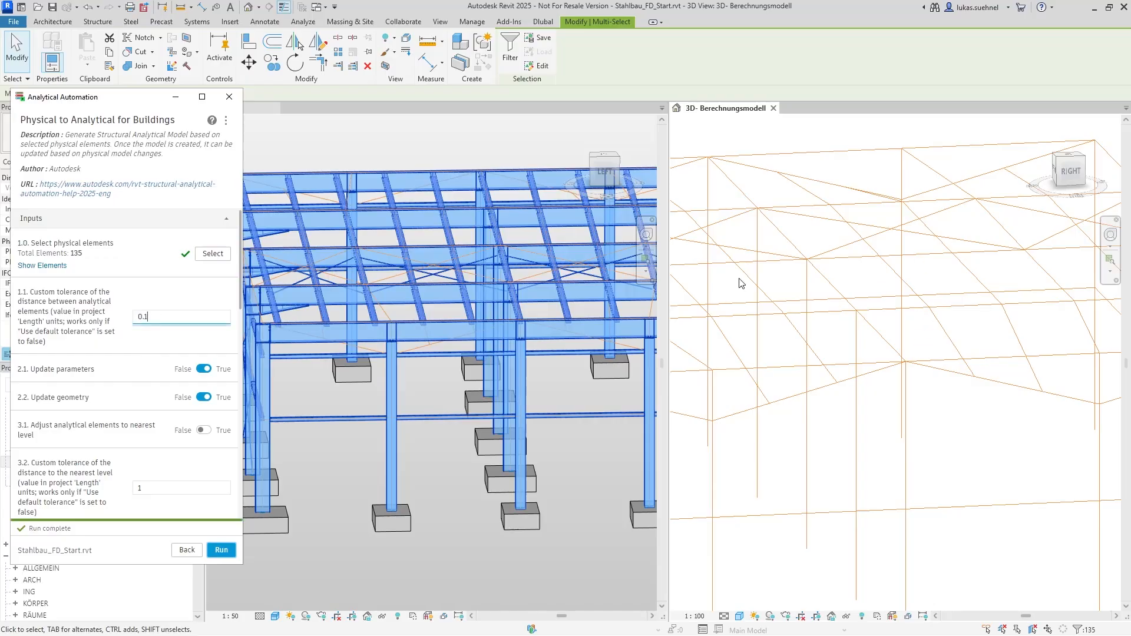
scroll(856, 365, "down", 3)
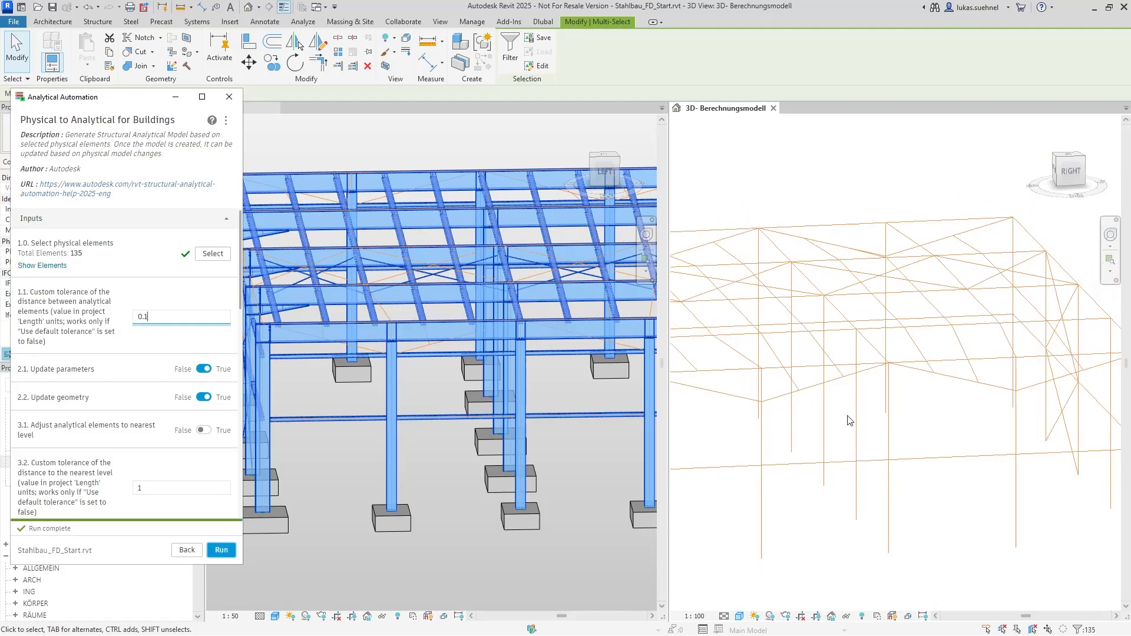
scroll(891, 411, "down", 3)
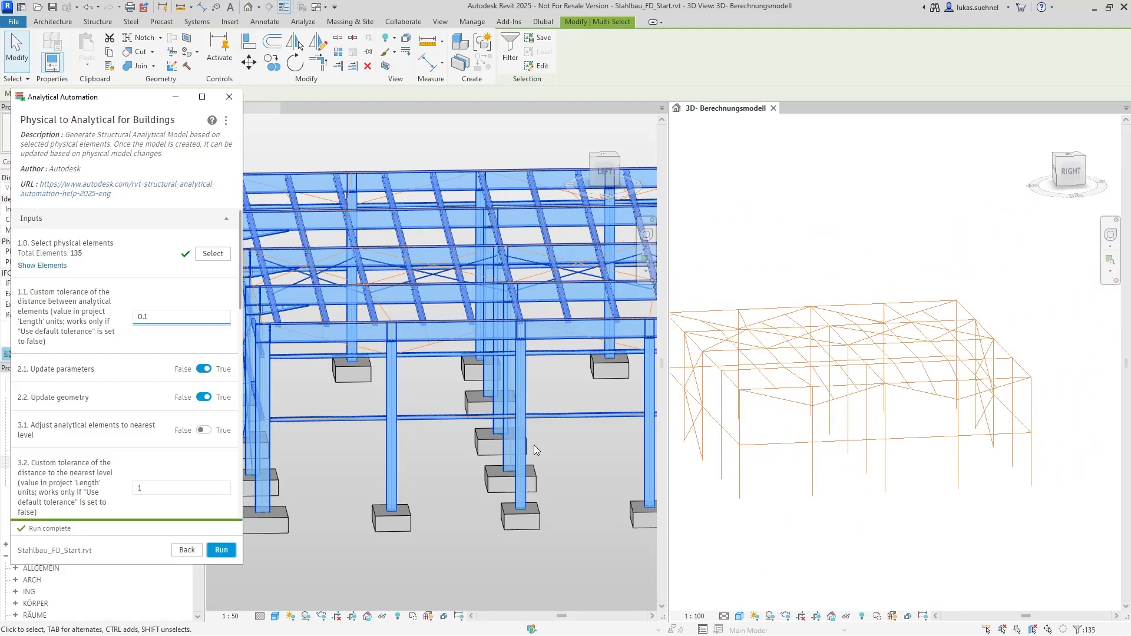
left_click(219, 550)
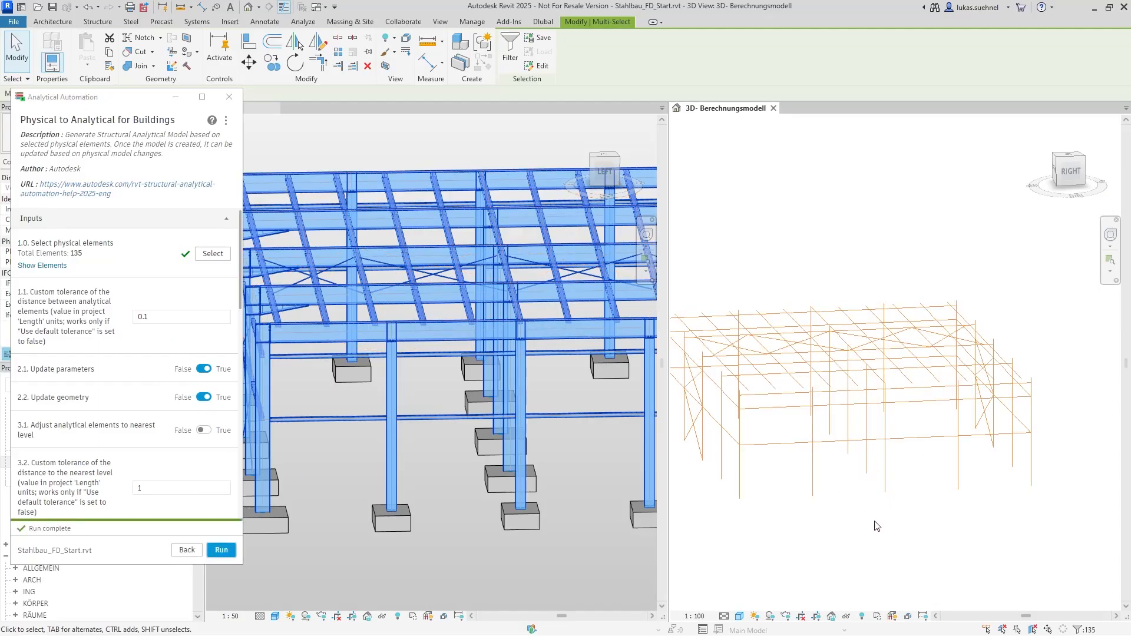
Select the analytical members just below the roof in the side view, check them in 3D, and deselect them
middle_click_drag(877, 526, 847, 501, "shift")
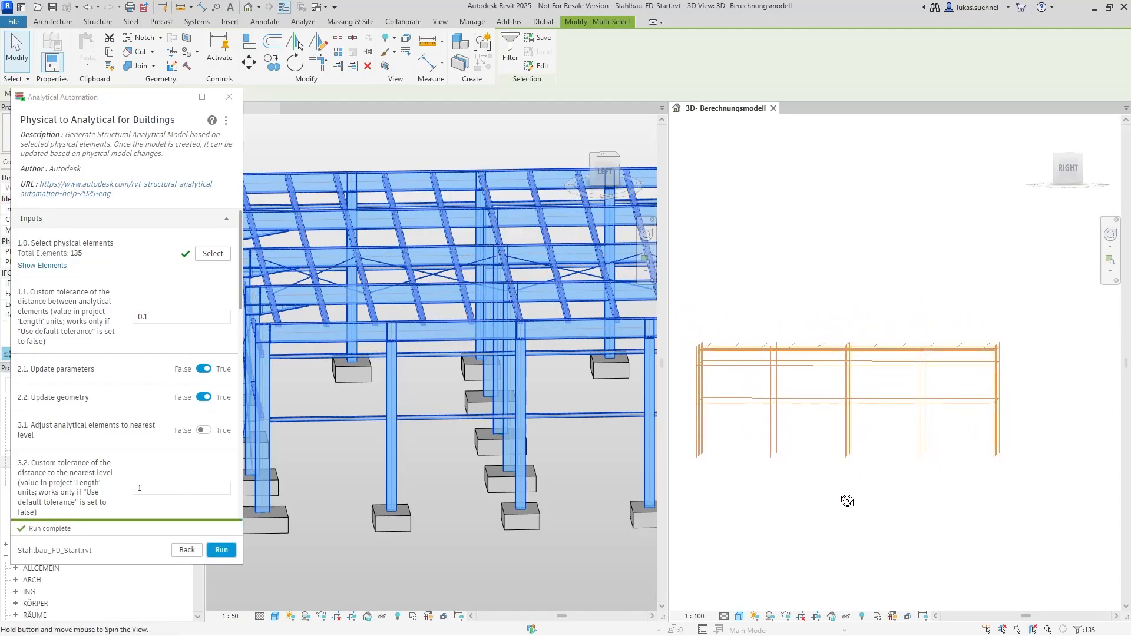
left_click_drag(686, 363, 1039, 382)
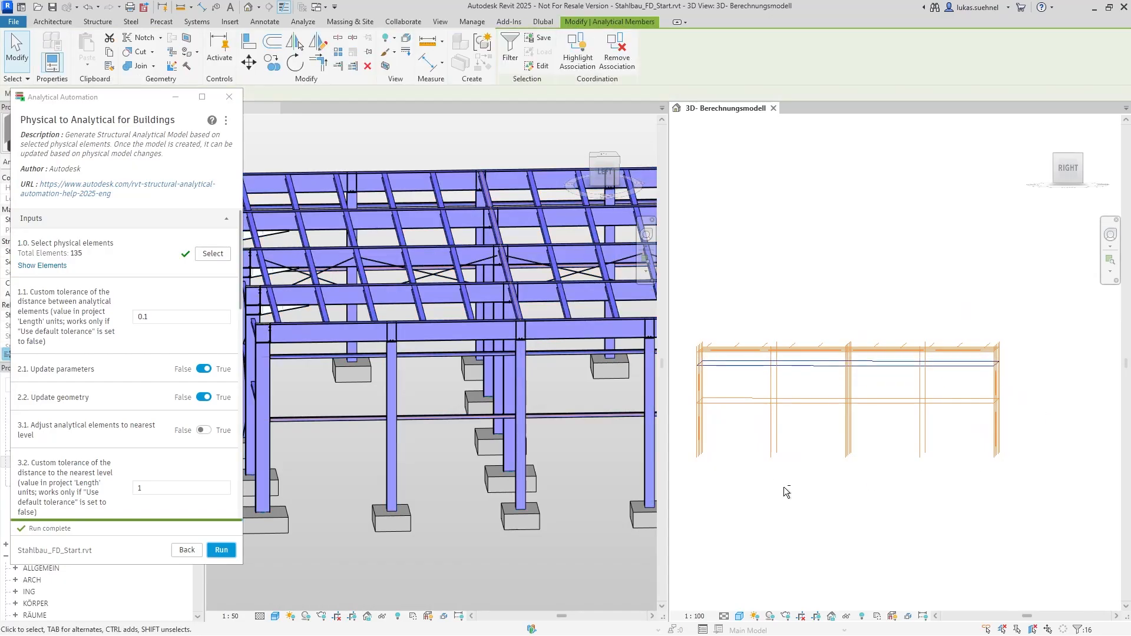
middle_click_drag(783, 487, 759, 479, "shift")
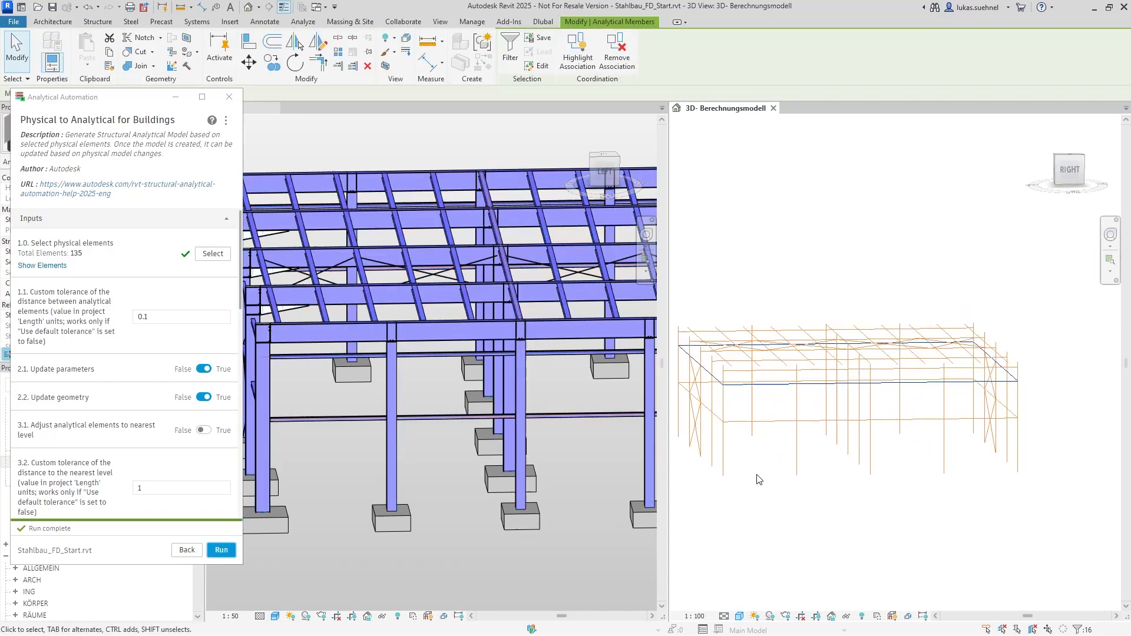
left_click(758, 298)
Examine the height offsets between the analytical purlins, roof beams and column heads at the frame corner
scroll(754, 365, "up", 4)
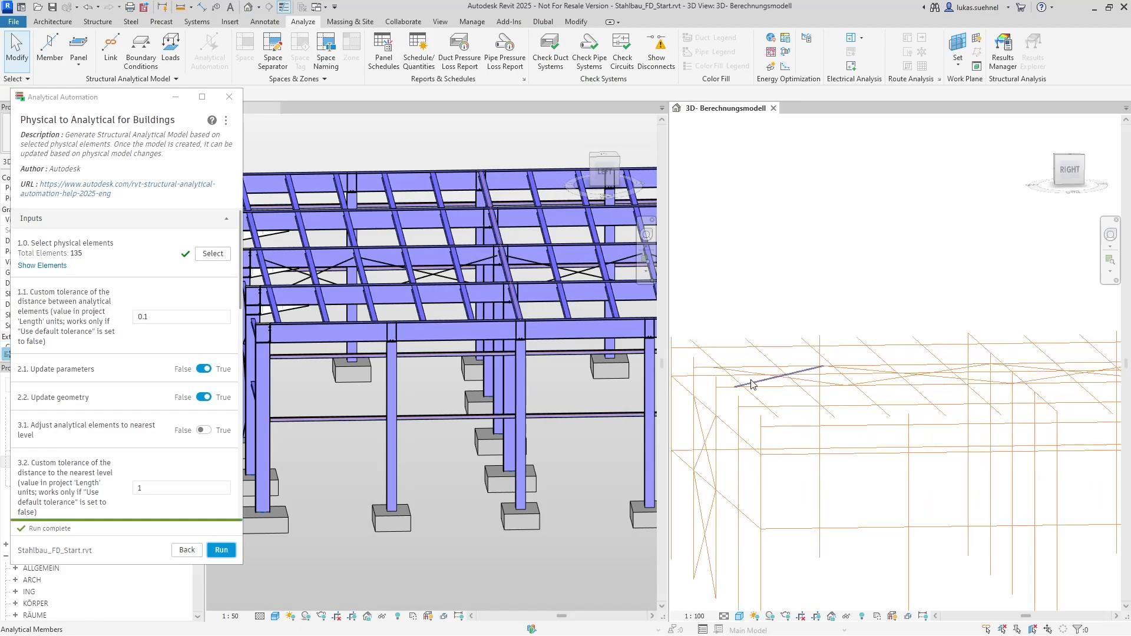
mouse_move(750, 384)
middle_mouse_down("shift")
mouse_move(797, 419)
mouse_move(747, 390)
middle_mouse_up("shift")
left_click_drag(700, 358, 811, 408)
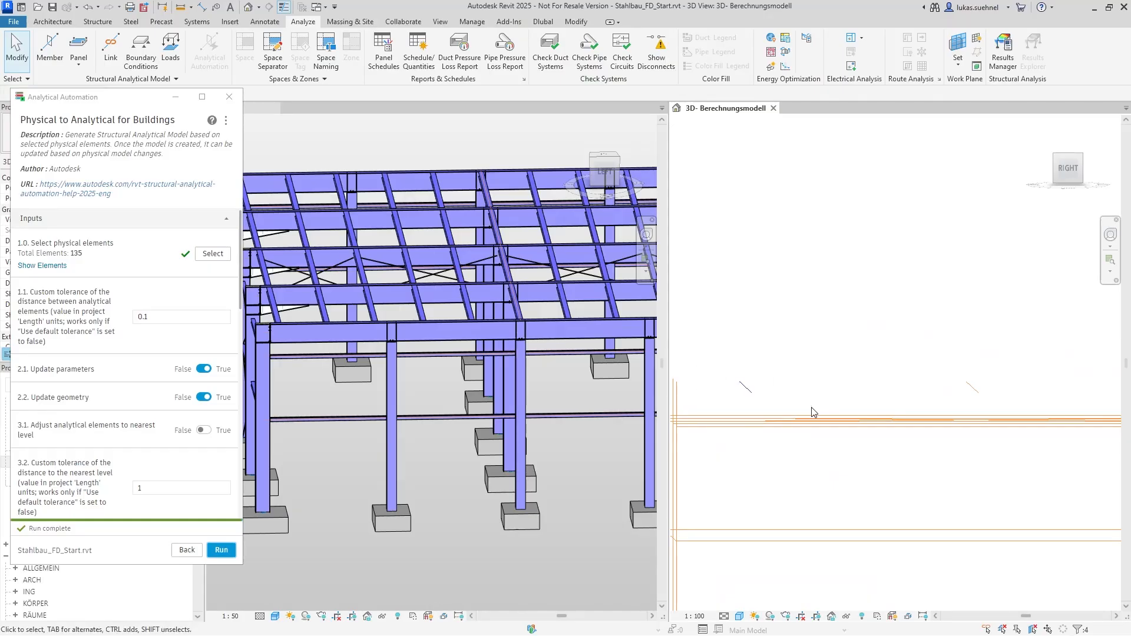
scroll(792, 480, "down", 2)
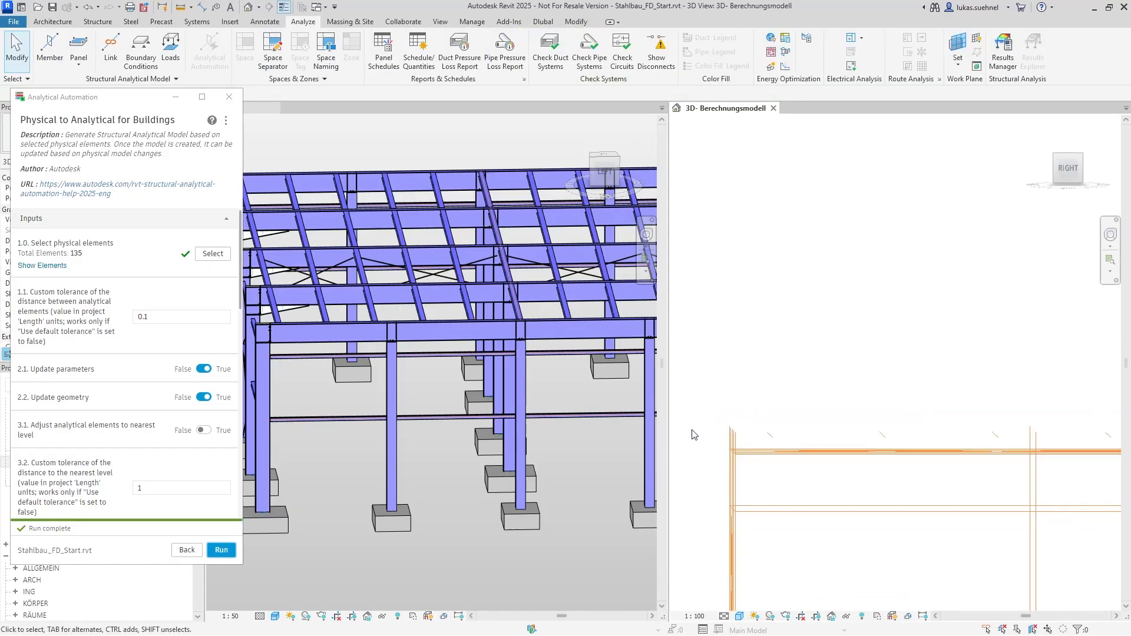
scroll(691, 432, "up", 3)
left_click_drag(812, 437, 730, 377)
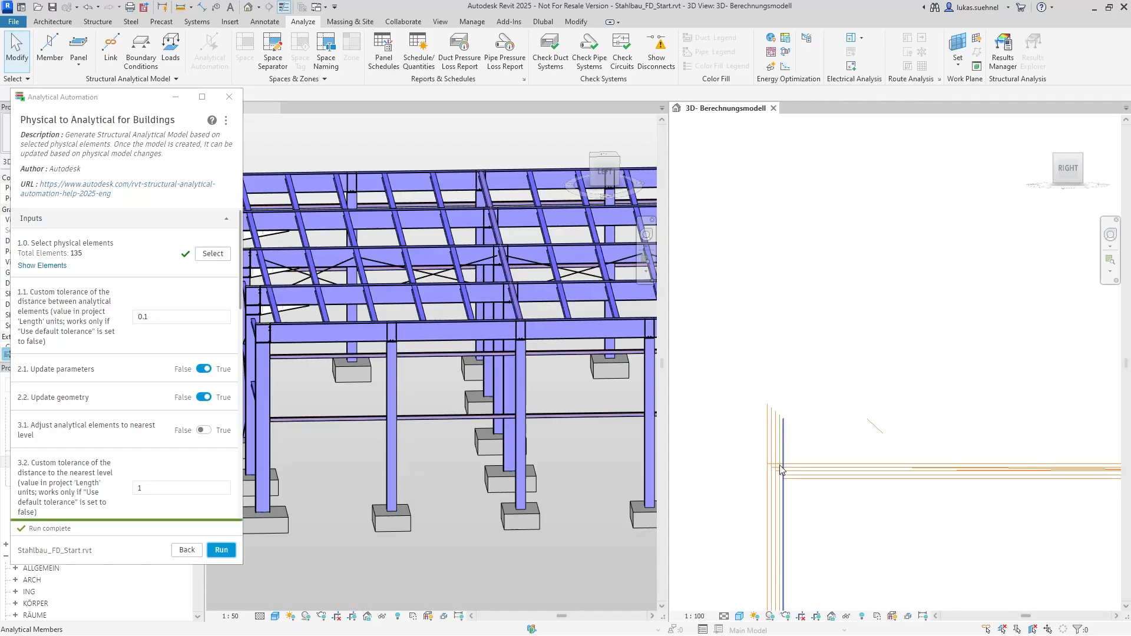
scroll(736, 397, "down", 3)
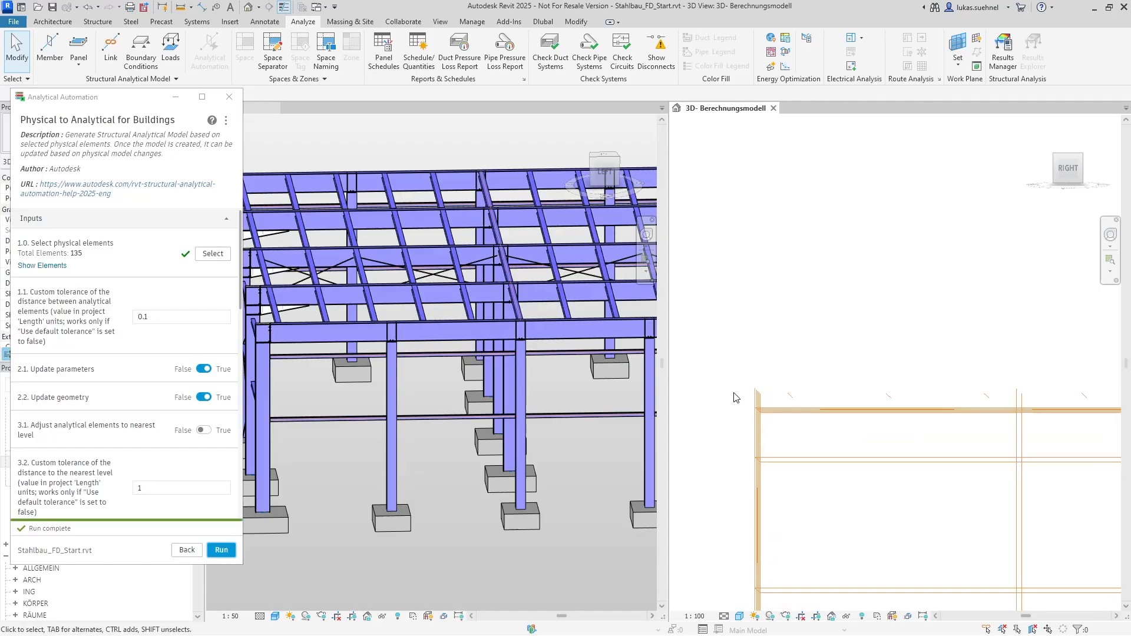
scroll(736, 397, "down", 2)
middle_click_drag(747, 327, 772, 357, "shift")
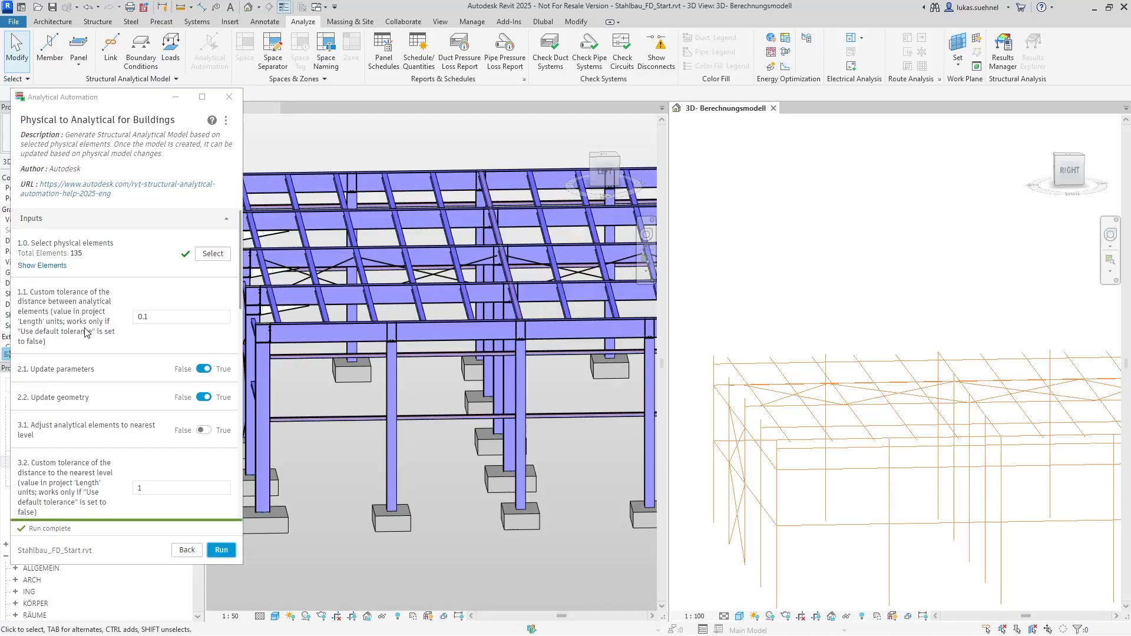
Set the script option for adjusting analytical elements to the nearest level to True
scroll(106, 353, "down", 2)
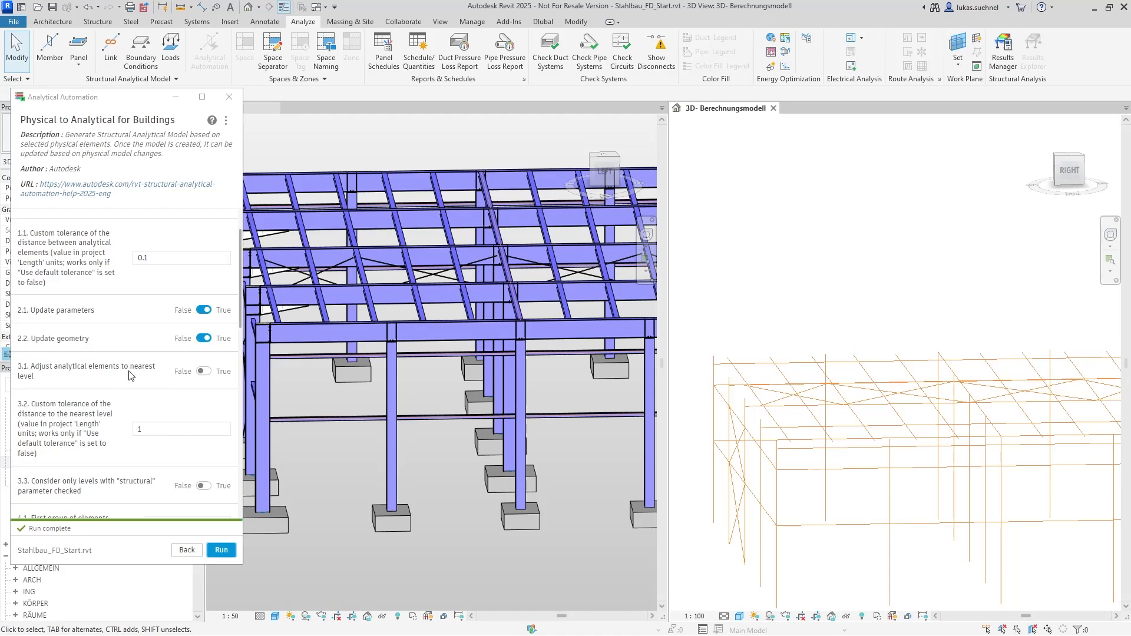
left_click(203, 371)
Open the West elevation and examine the Level 0, Level 1 and Level 2 heights beside the end column
left_click_drag(125, 98, 1130, 112)
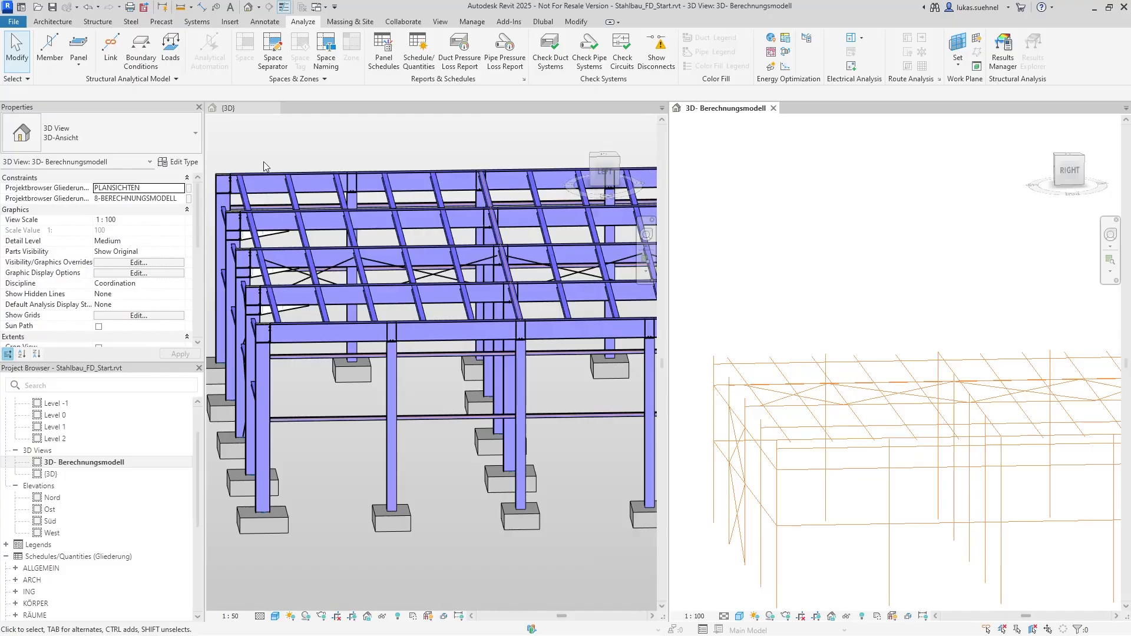
left_click(51, 533)
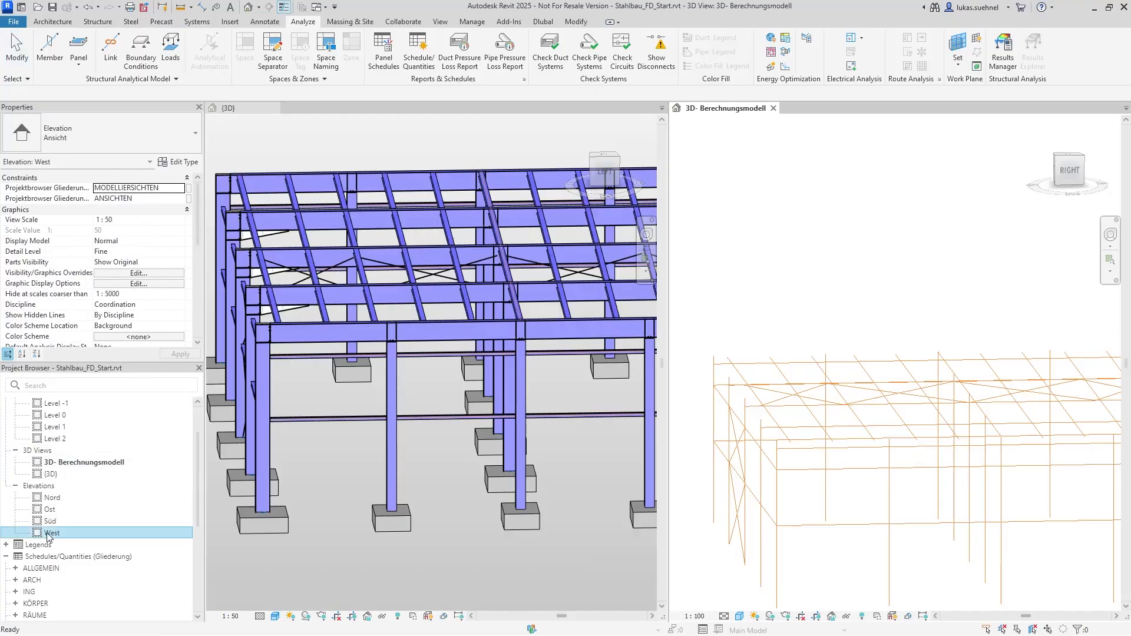
double_click(51, 533)
scroll(1054, 306, "up", 5)
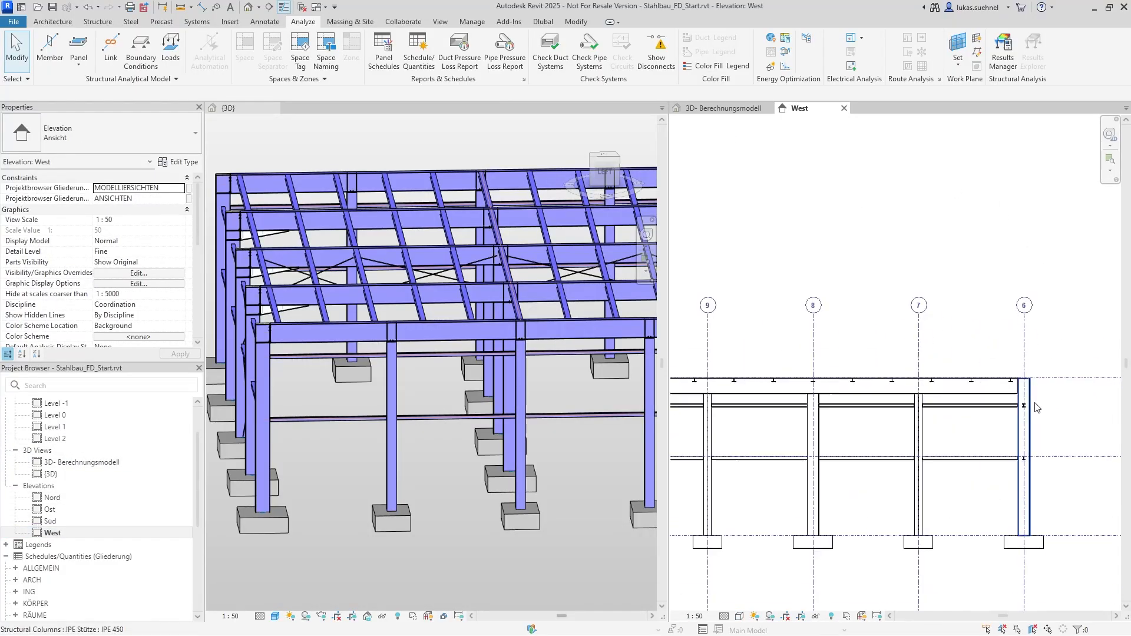
scroll(942, 374, "up", 5)
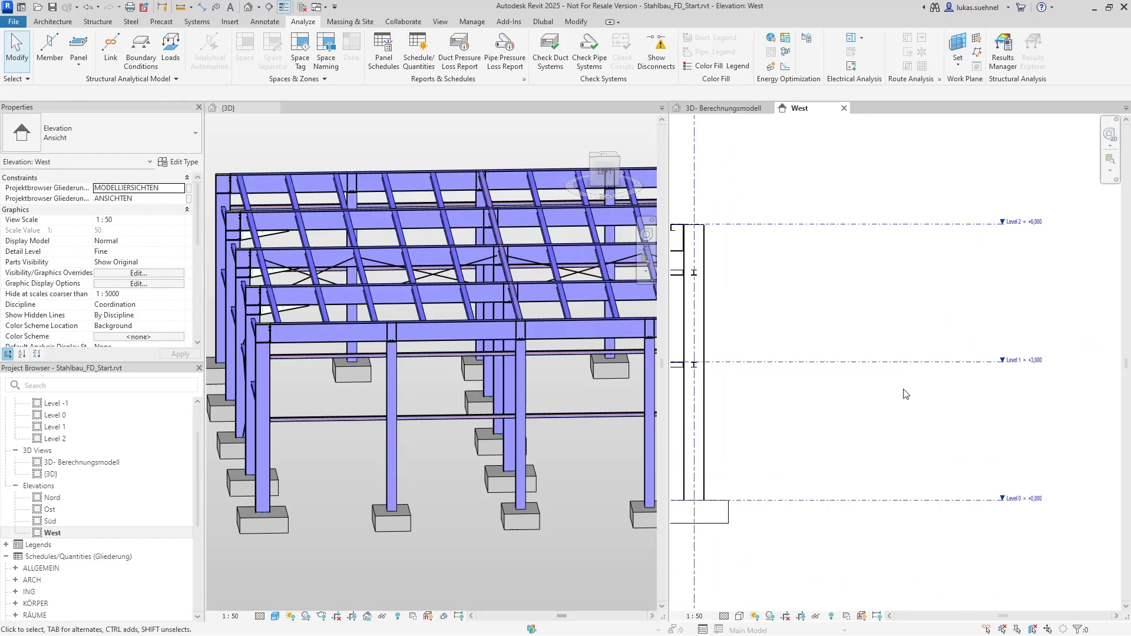
scroll(990, 403, "up", 1)
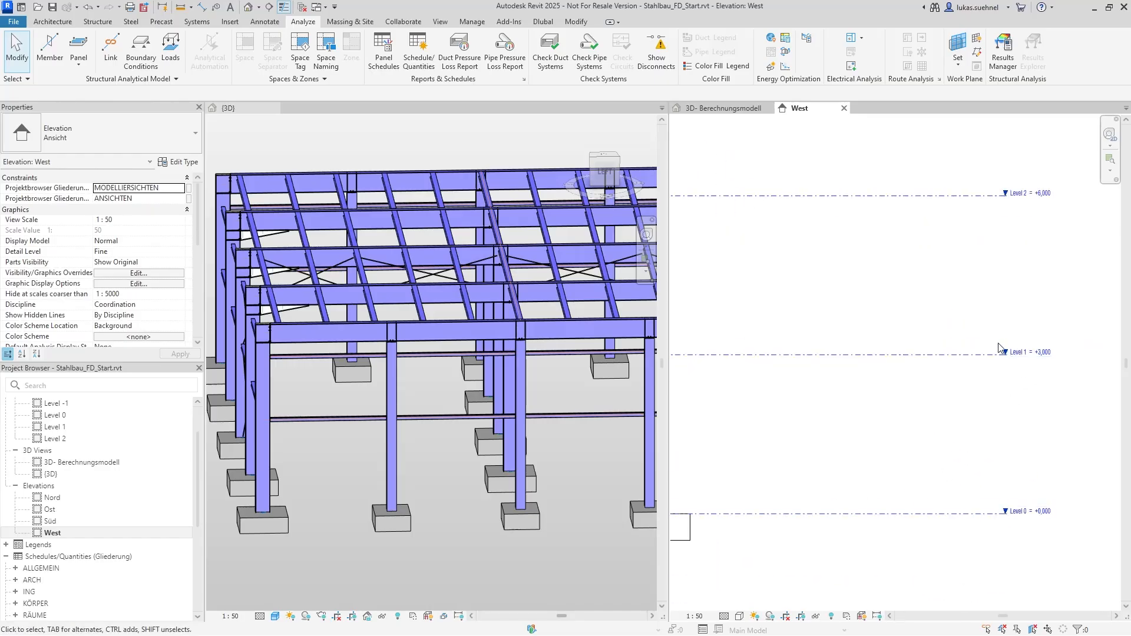
middle_click_drag(892, 283, 1061, 313)
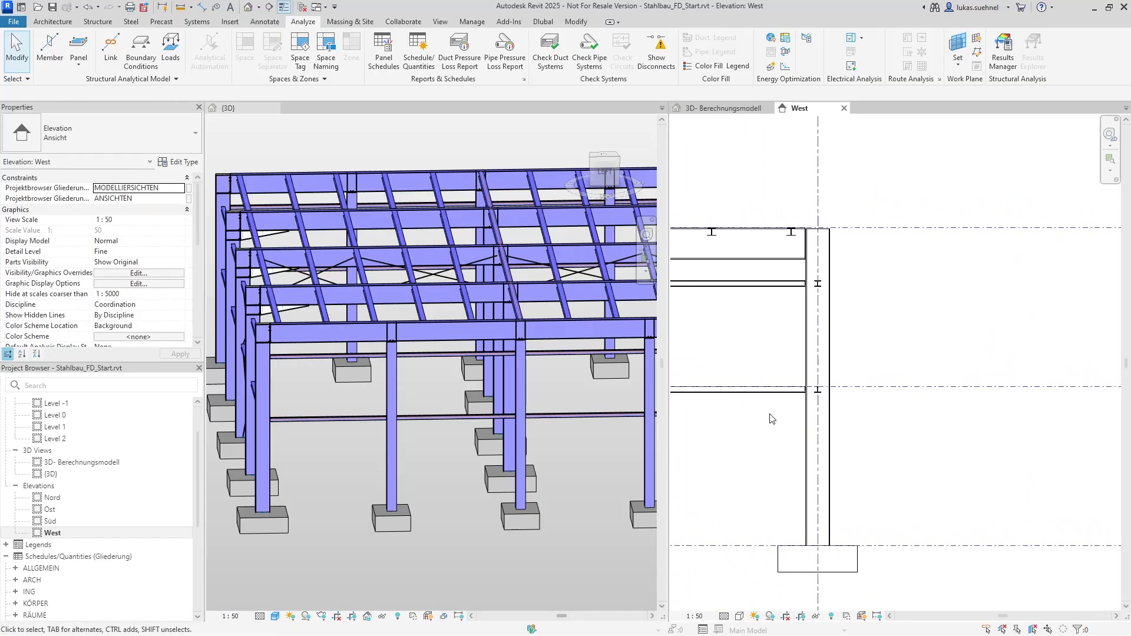
Select the HEA 120 beam at Level 1, check its level offsets and z justification, and deselect it
scroll(996, 430, "up", 1)
scroll(742, 400, "up", 3)
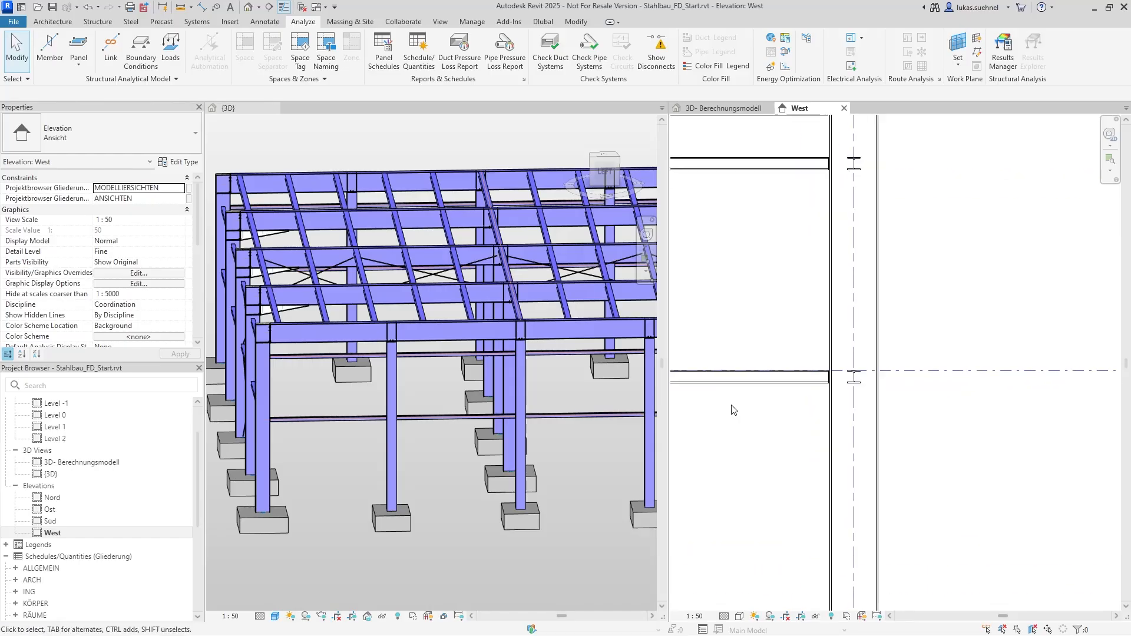
left_click(789, 375)
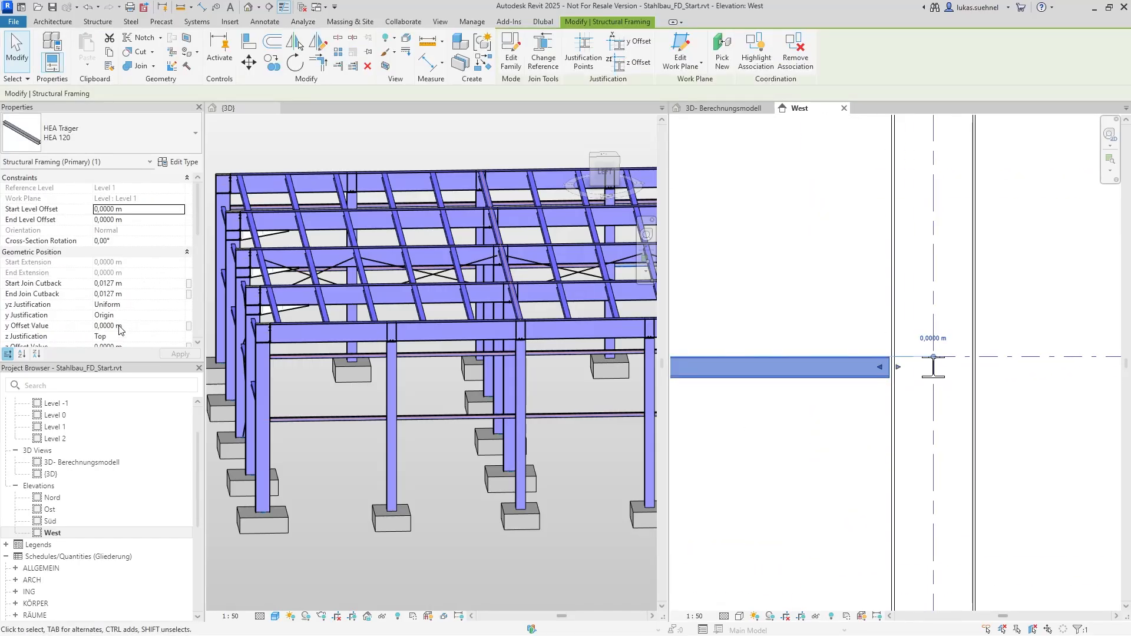
scroll(120, 329, "down", 1)
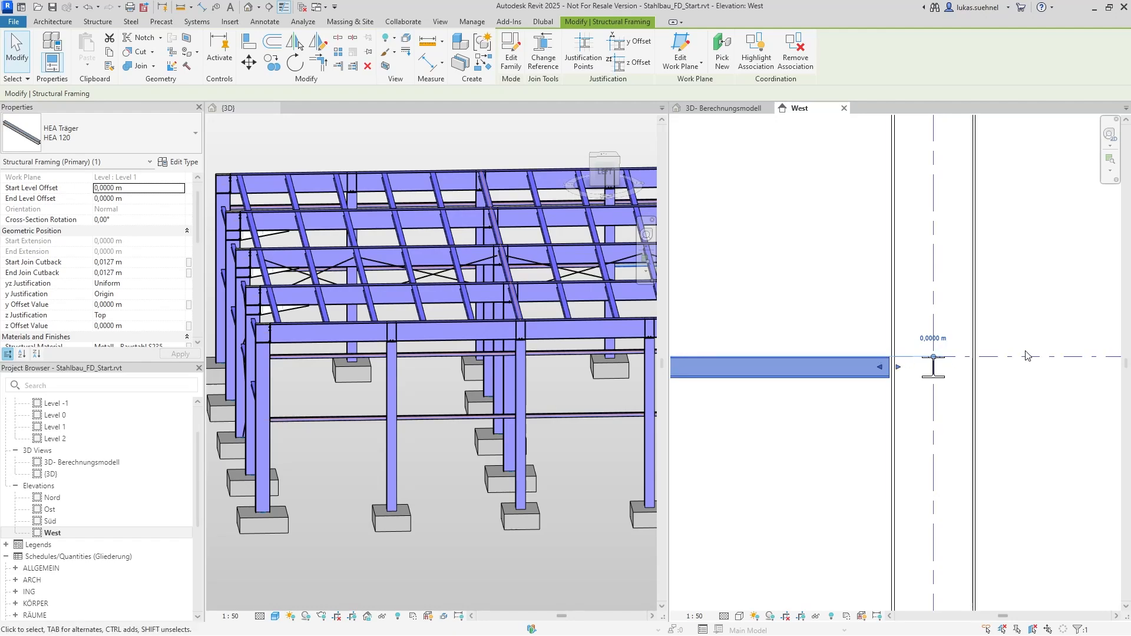
scroll(804, 386, "down", 5)
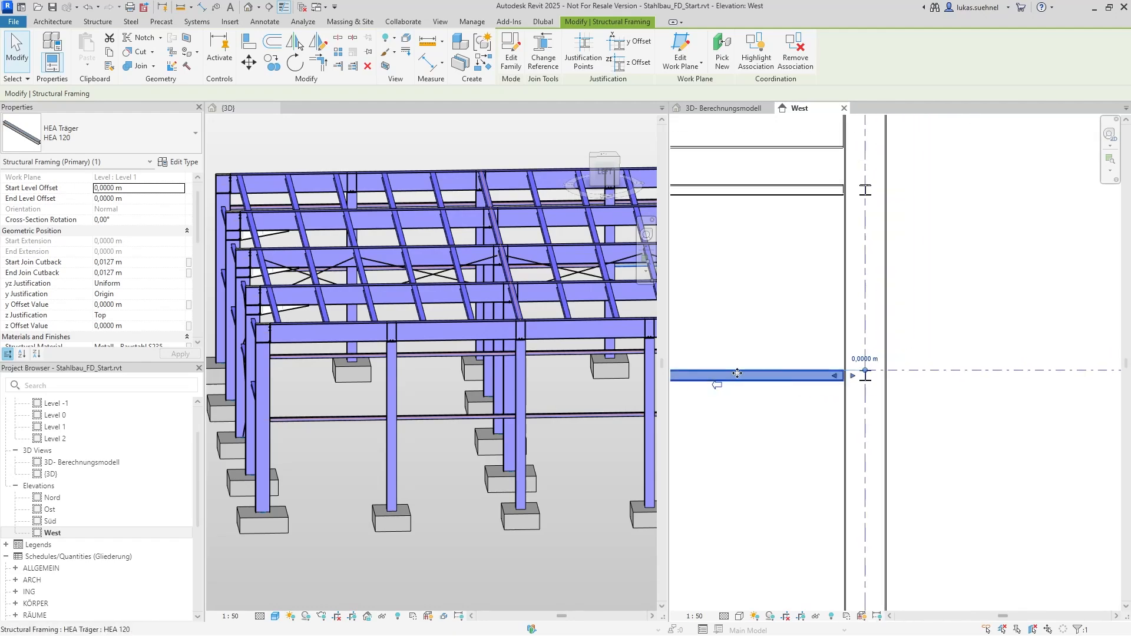
scroll(746, 380, "down", 3)
scroll(839, 377, "up", 6)
scroll(743, 371, "down", 5)
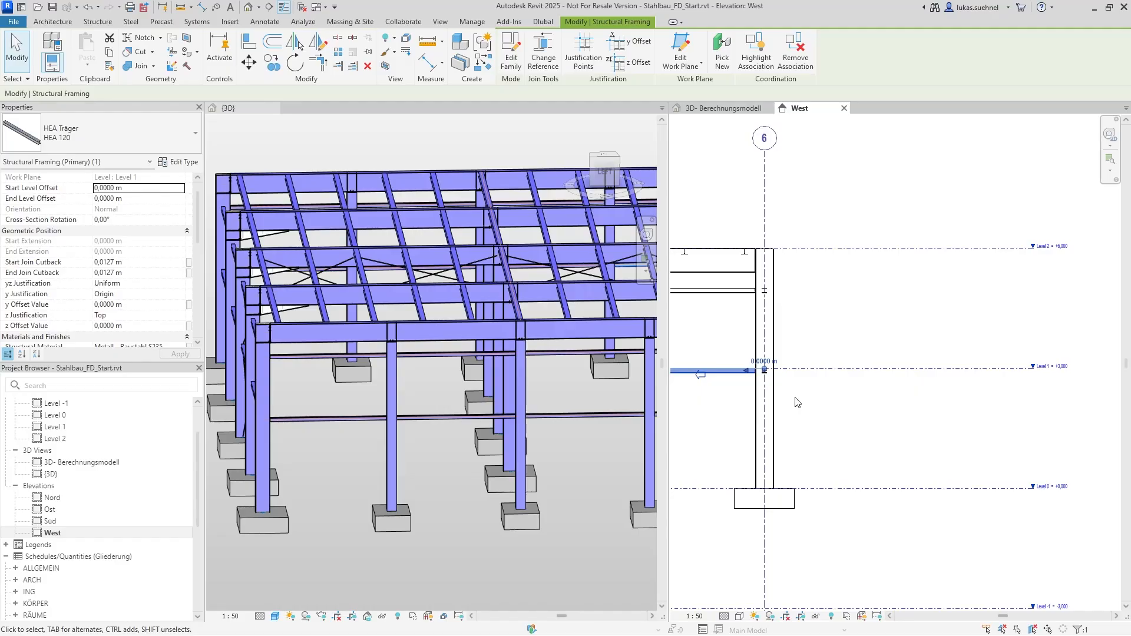
key("Escape")
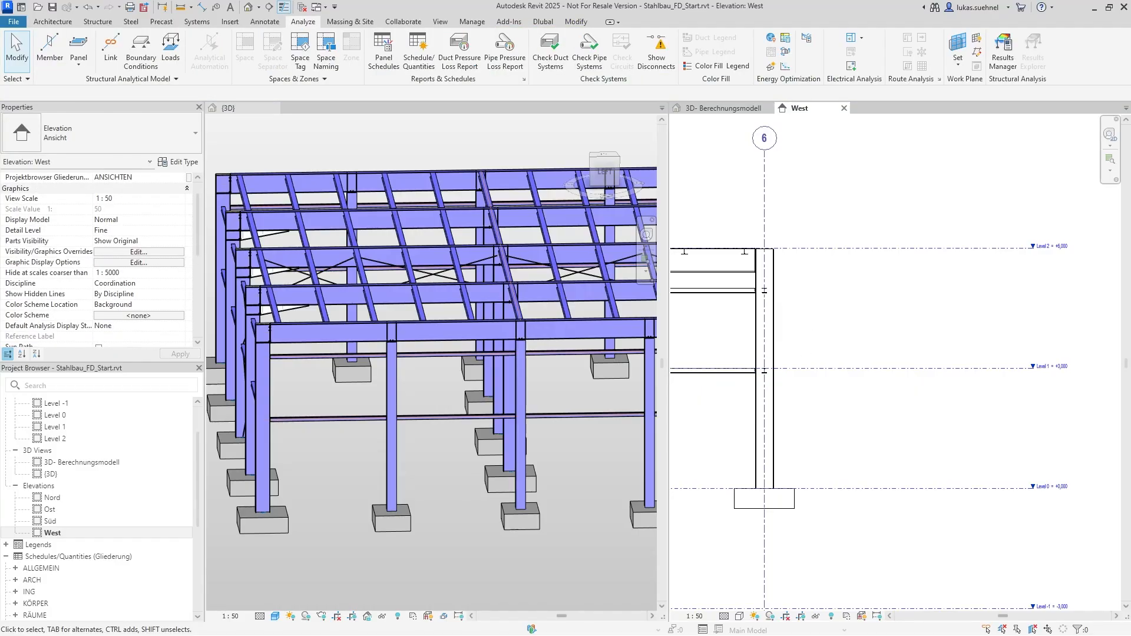
Examine how the HEA 160 purlin, the roof beam and the column head sit relative to Level 2
left_click_drag(1130, 111, 346, 130)
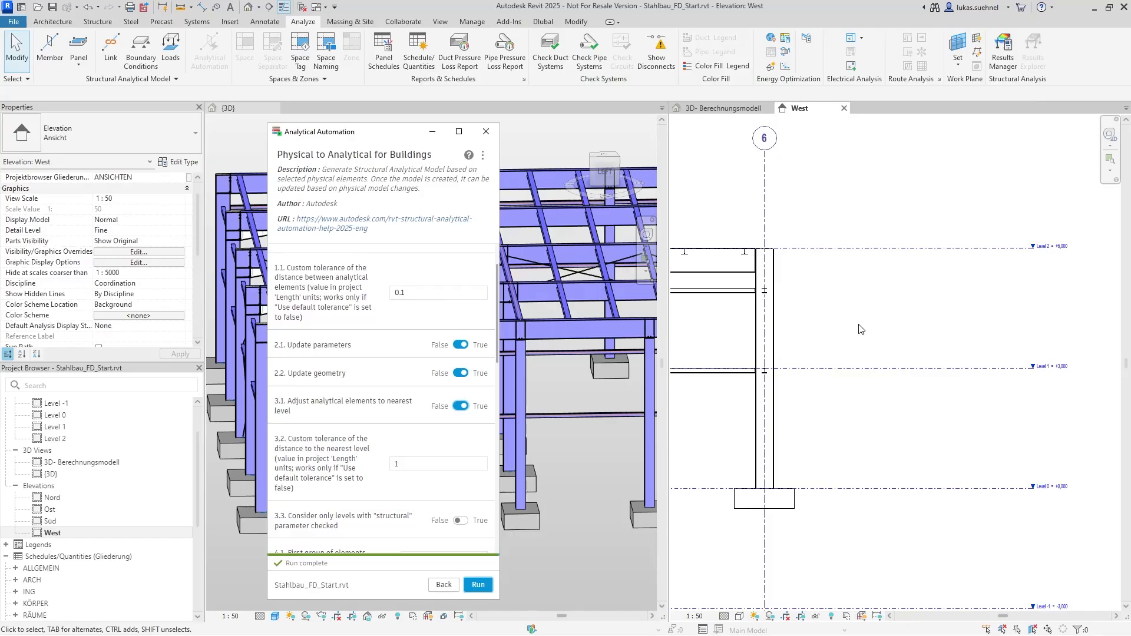
scroll(761, 265, "up", 4)
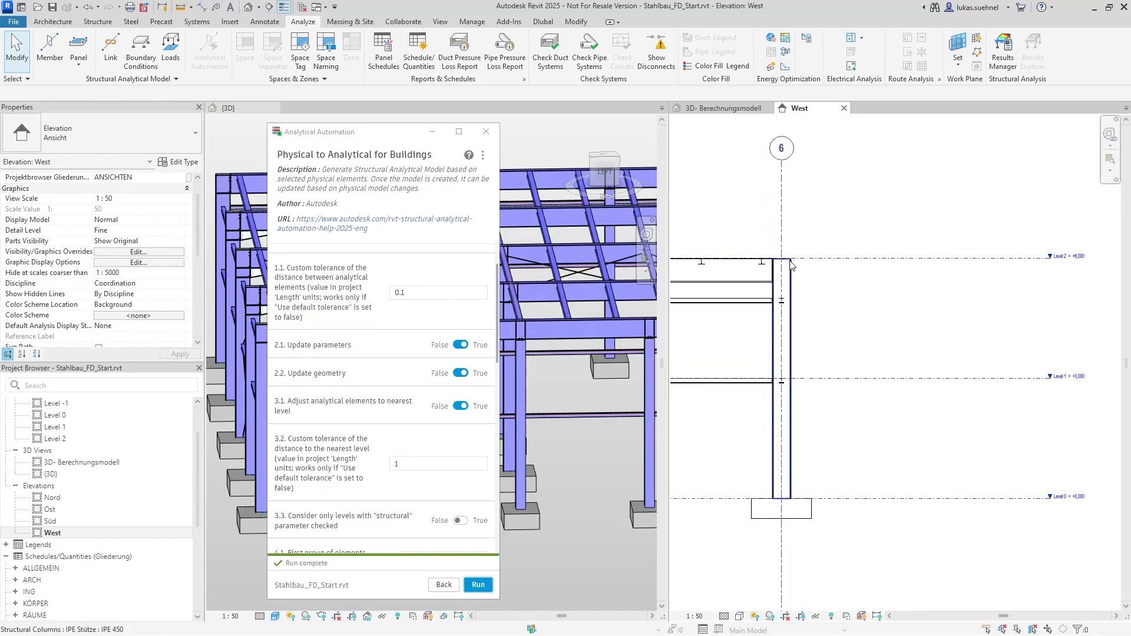
scroll(762, 265, "up", 2)
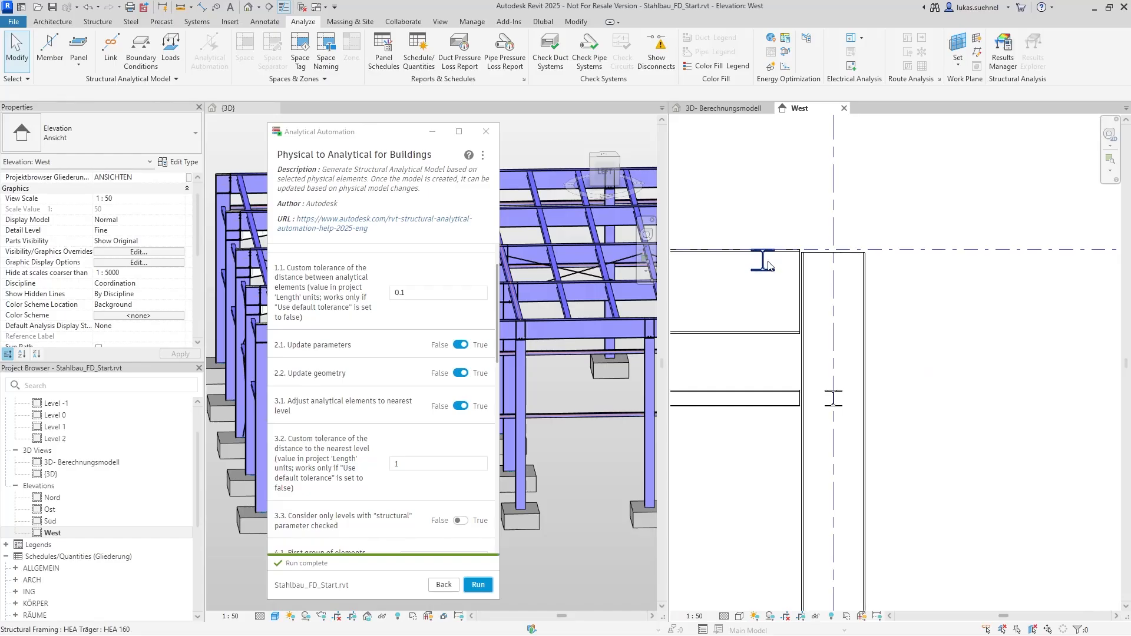
scroll(761, 265, "up", 3)
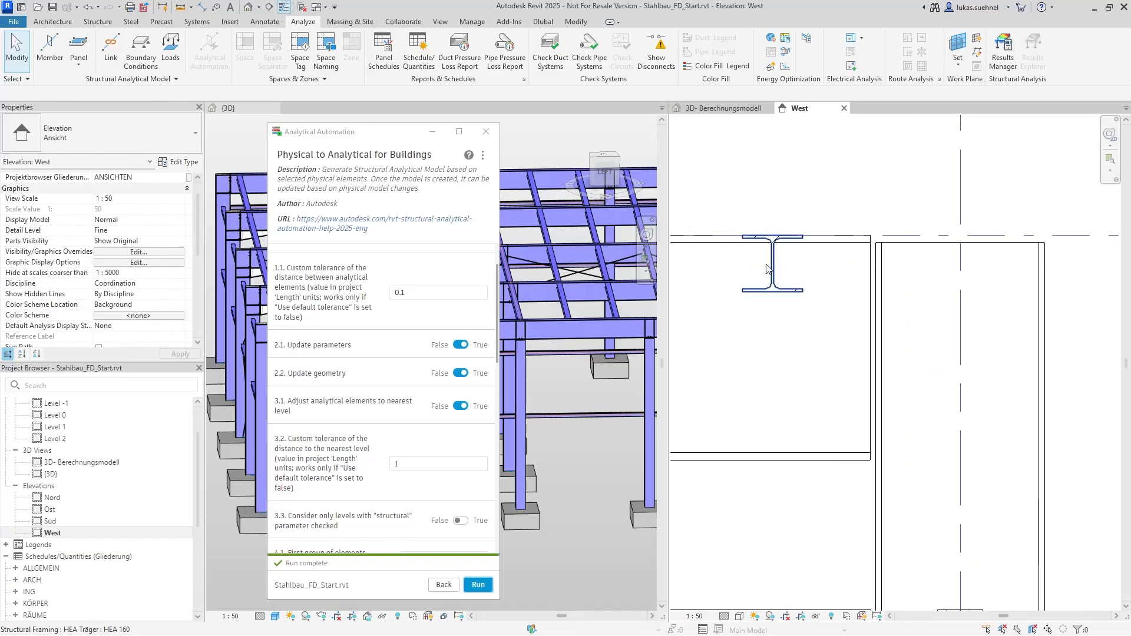
scroll(783, 332, "down", 2)
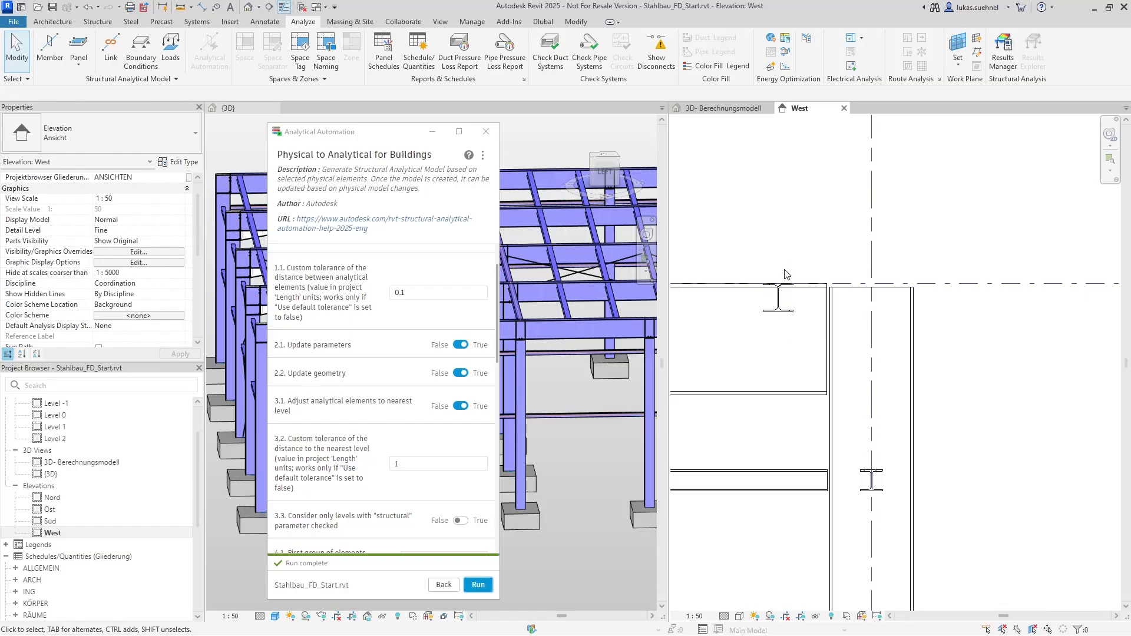
scroll(795, 297, "down", 2)
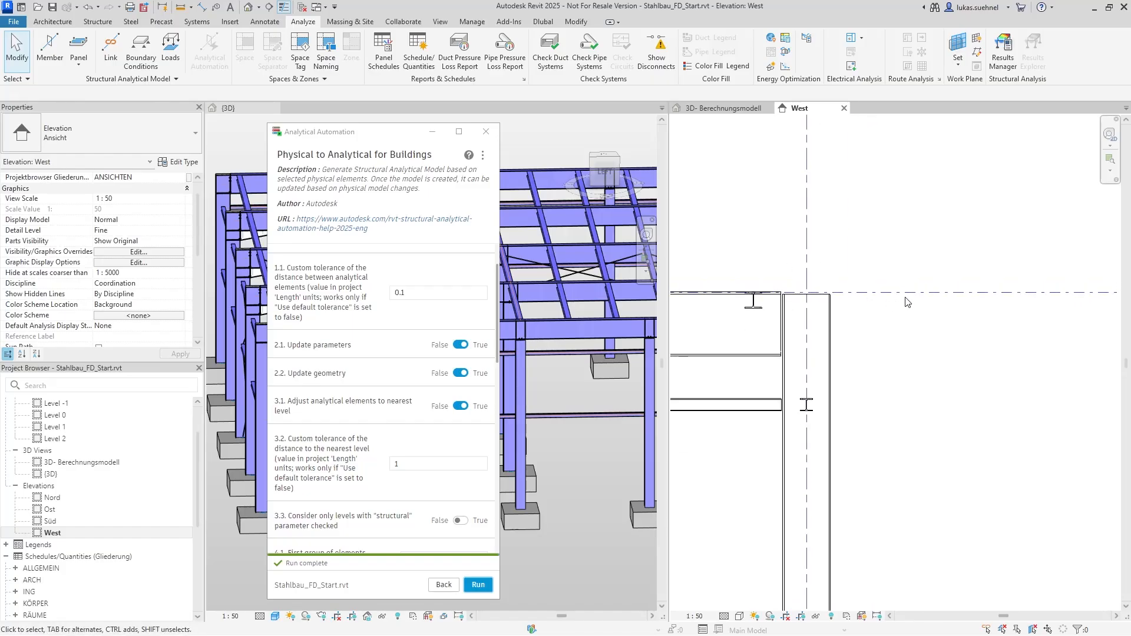
scroll(801, 300, "down", 1)
middle_click_drag(922, 337, 853, 335)
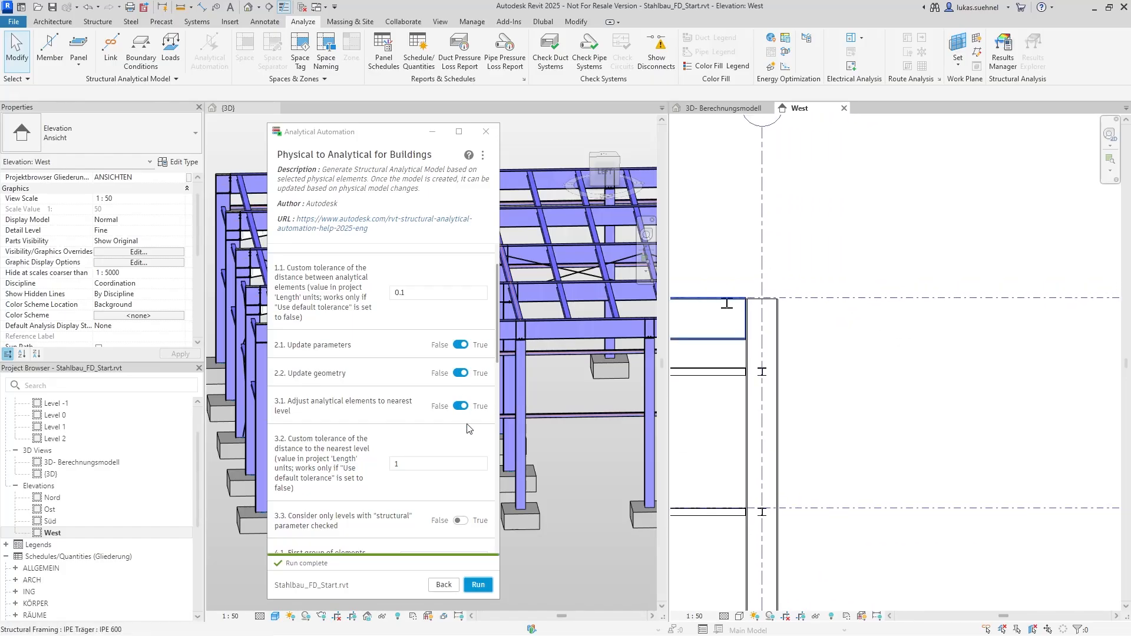
Rerun the script with level adjustment enabled and inspect the analytical frame in the 3D- Berechnungsmodell view
left_click(723, 108)
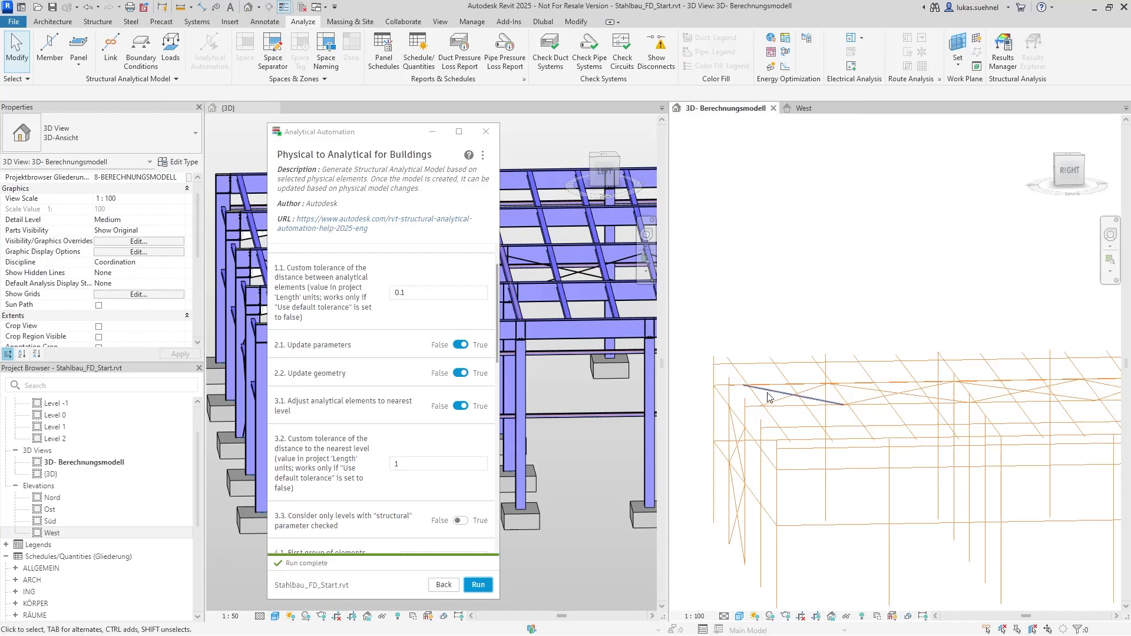
middle_click_drag(784, 426, 784, 414, "shift")
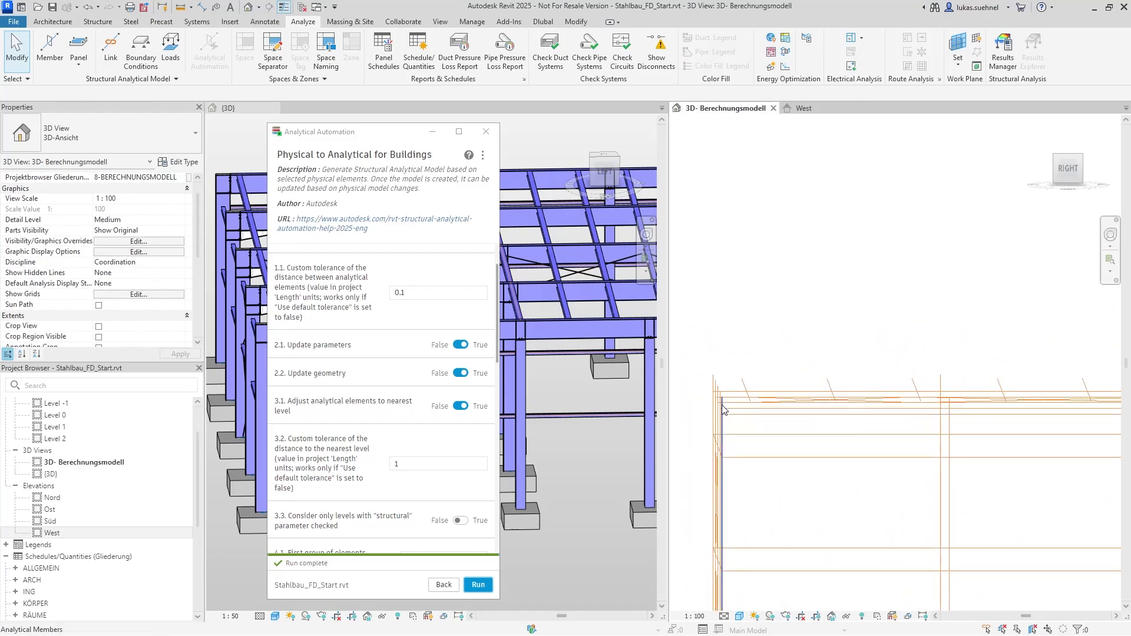
scroll(706, 393, "up", 1)
scroll(706, 393, "up", 3)
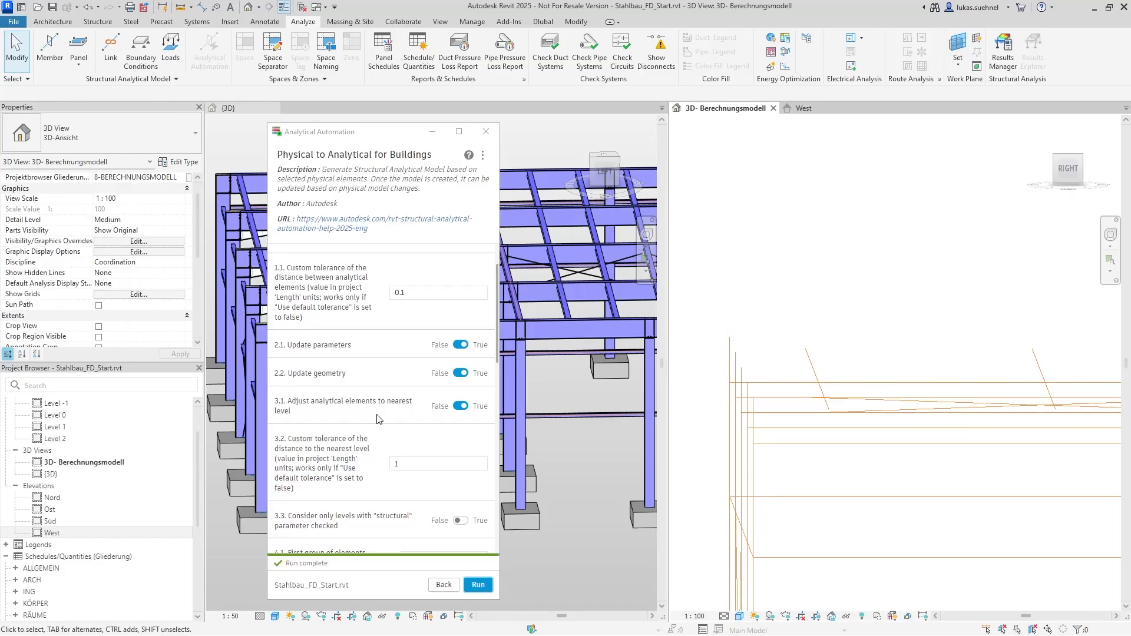
left_click(489, 591)
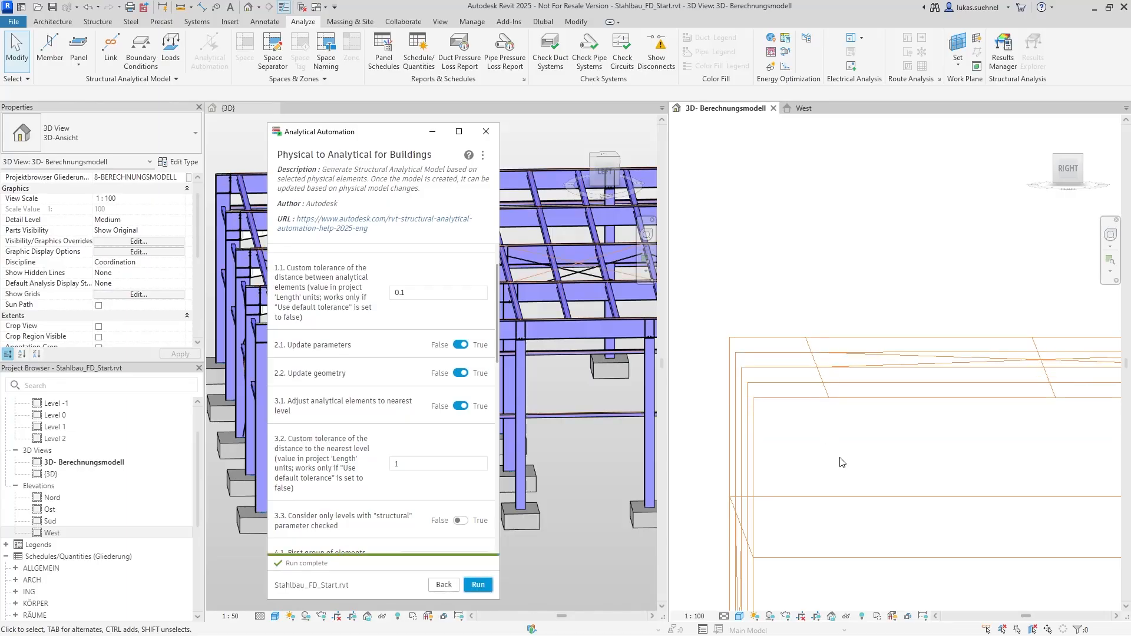
scroll(769, 386, "up", 5)
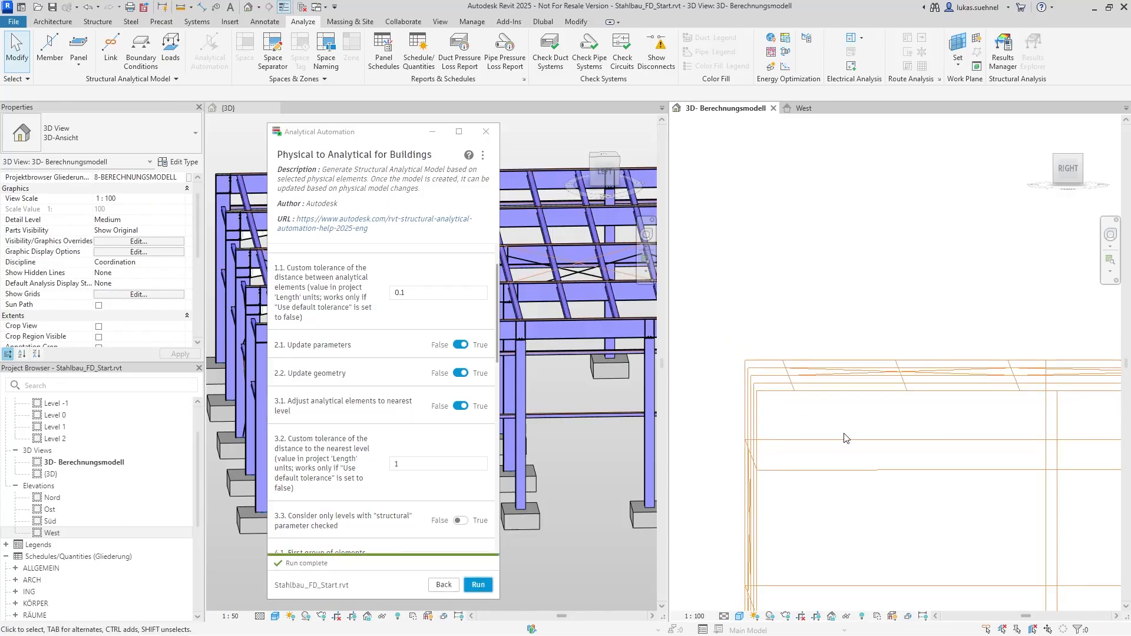
middle_click_drag(768, 367, 789, 335, "shift")
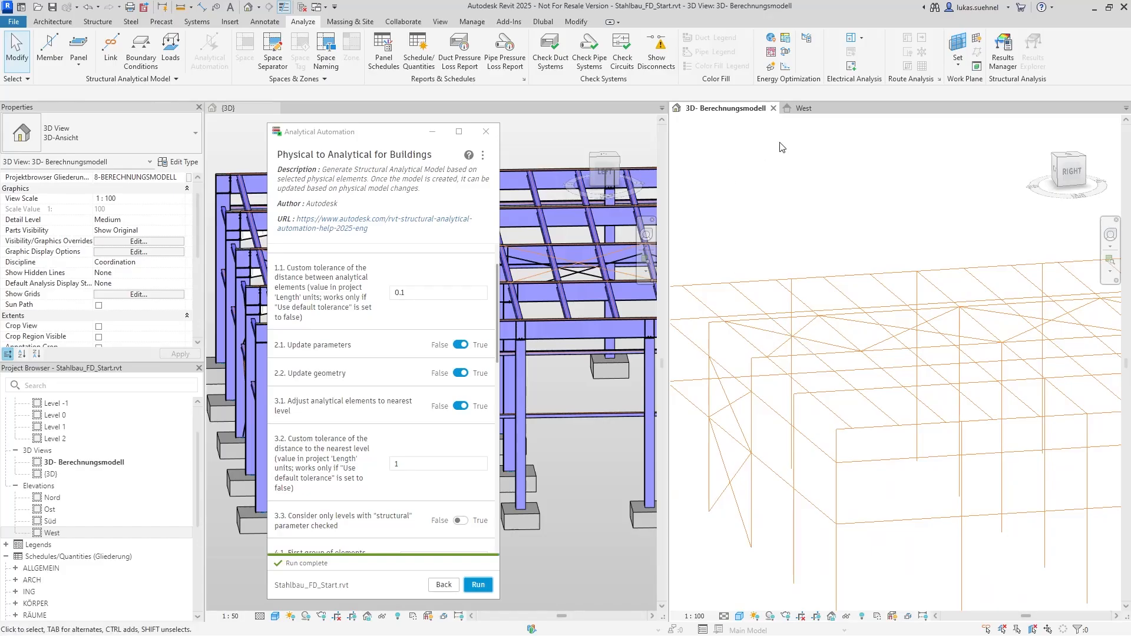
Examine the analytical lines along the Level 1 beams and columns in the physical {3D} view
left_click_drag(387, 136, 84, 159)
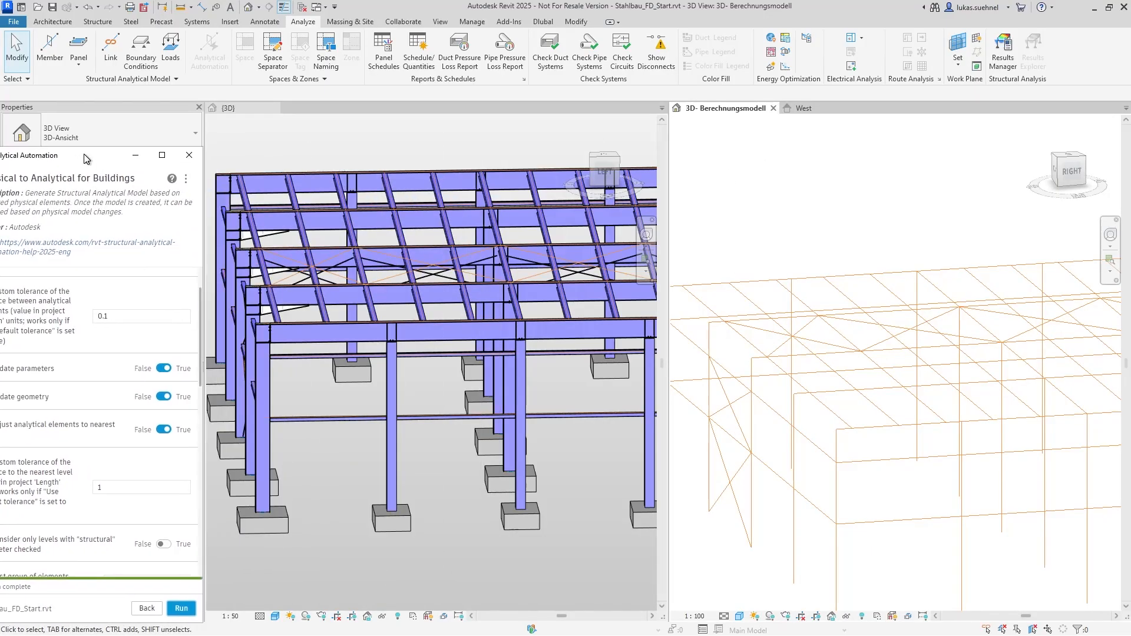
scroll(474, 263, "down", 3)
left_click(435, 436)
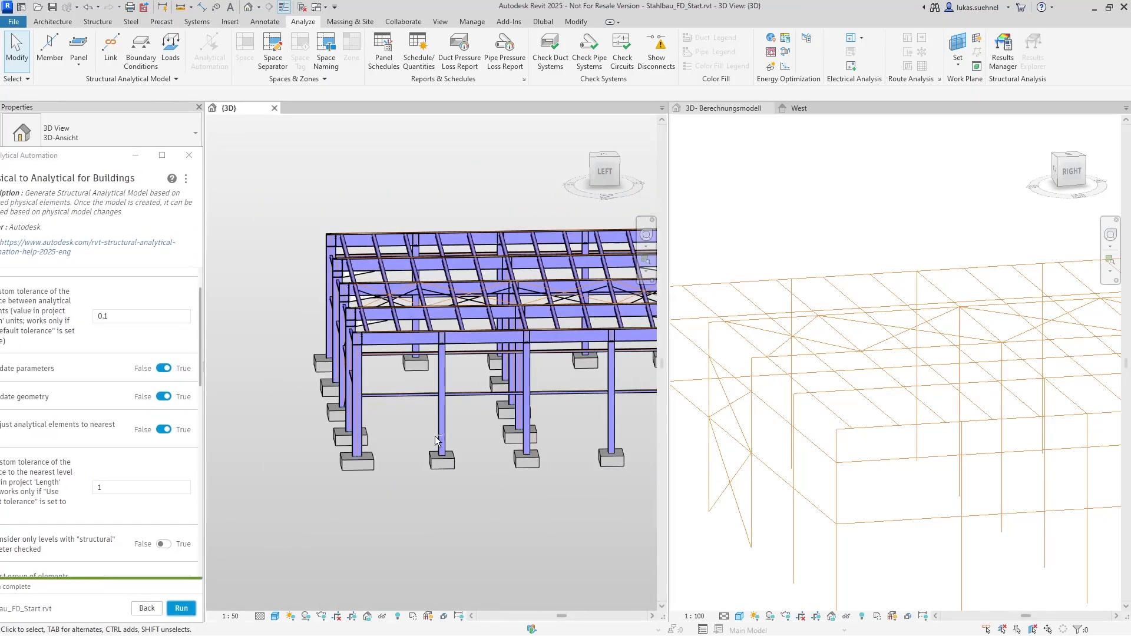
middle_click_drag(387, 408, 501, 421, "shift")
scroll(501, 421, "up", 10)
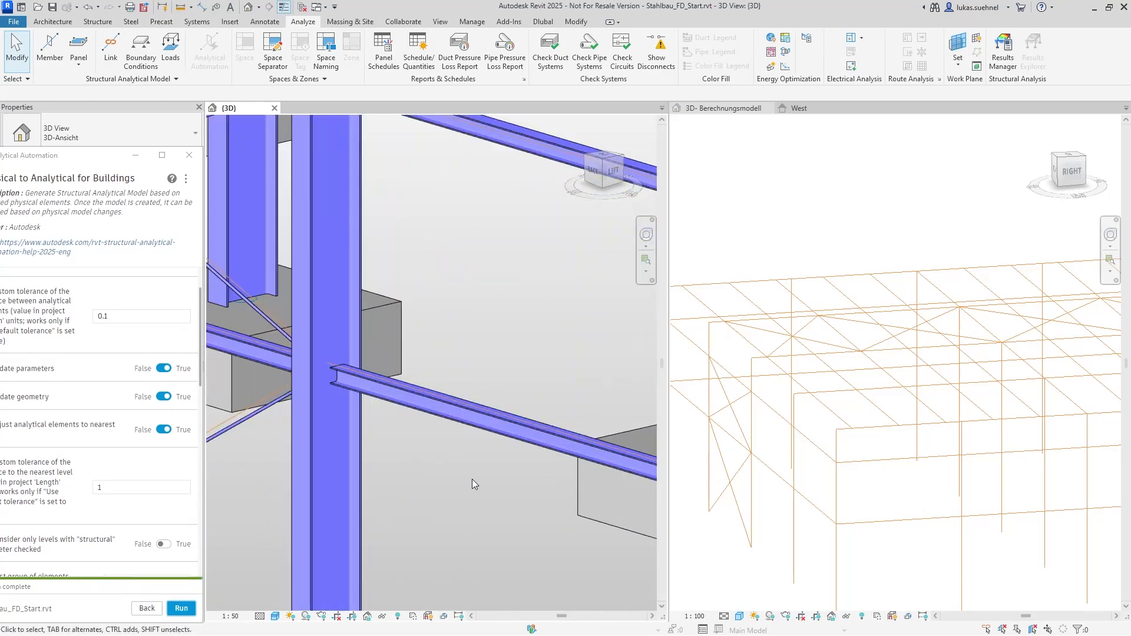
scroll(377, 453, "down", 5)
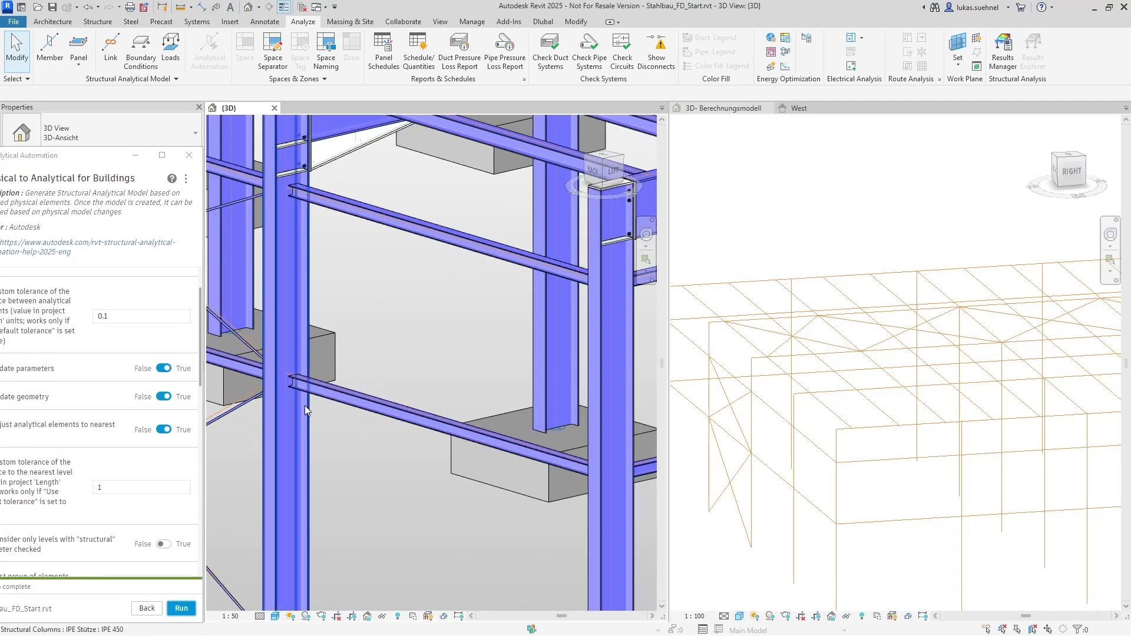
scroll(362, 408, "up", 5)
scroll(338, 391, "up", 2)
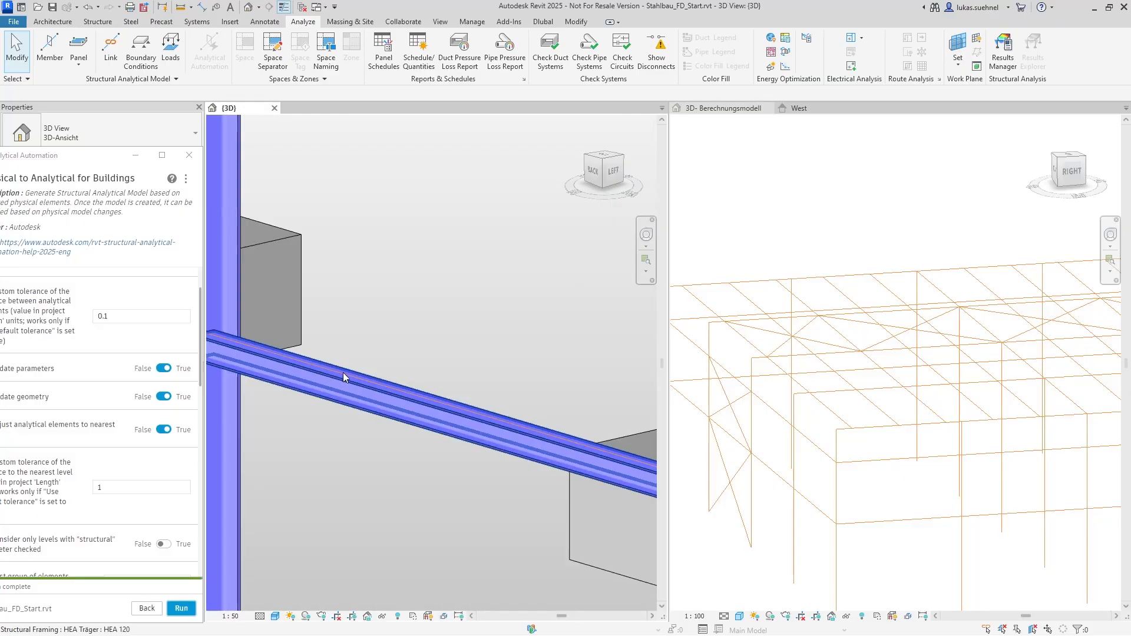
Examine the analytical lines of the purlins and roof beam at the roof corner column of the physical model
scroll(378, 510, "down", 5)
scroll(380, 501, "down", 3)
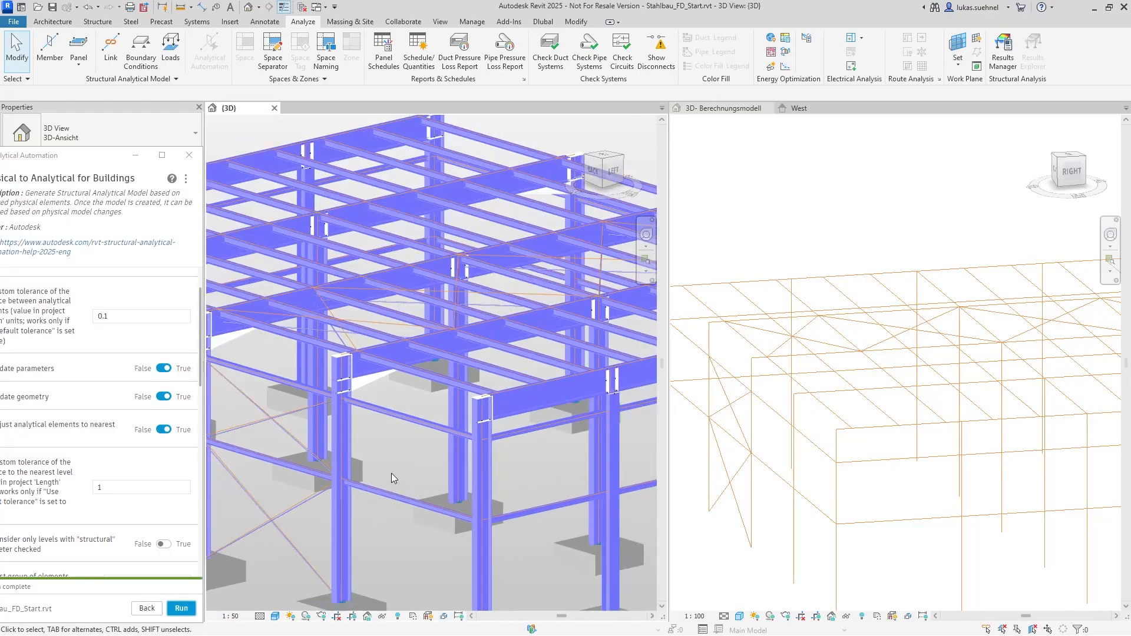
scroll(437, 385, "up", 6)
scroll(437, 385, "up", 1)
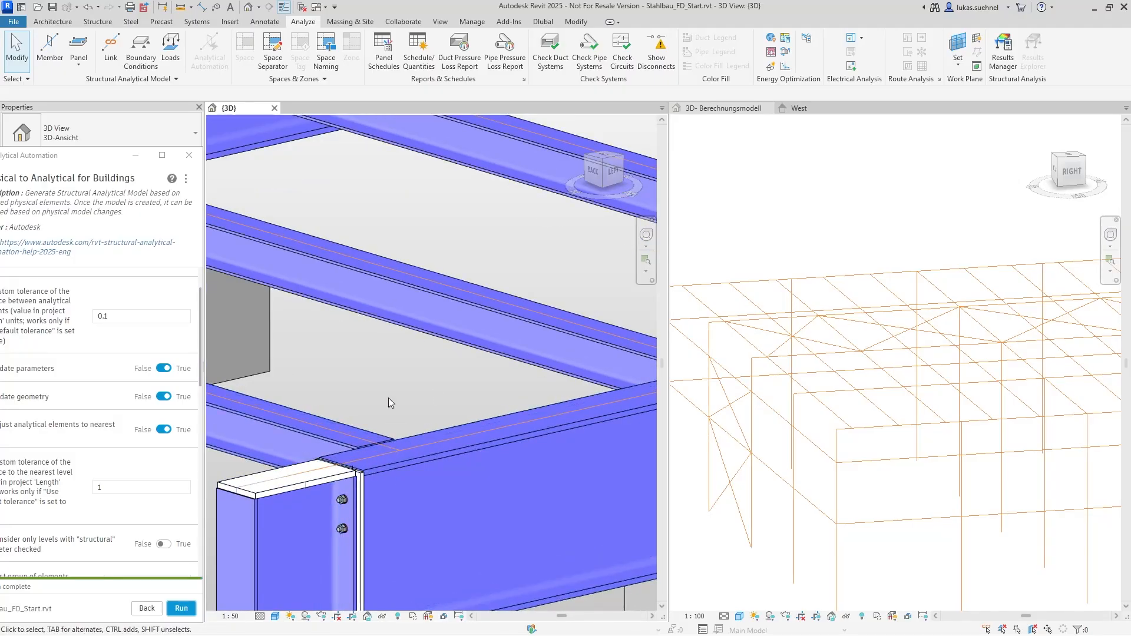
scroll(387, 395, "down", 3)
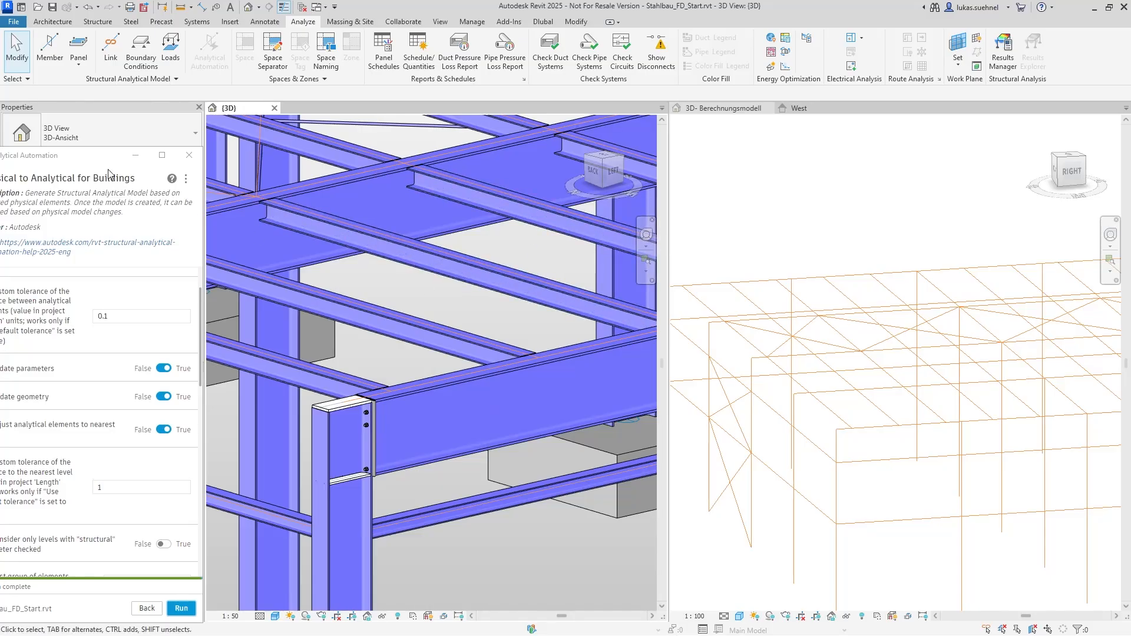
Review the script's option to consider only structural levels and check the Structural parameter of Level 2 in the West elevation
left_click_drag(80, 162, 312, 101)
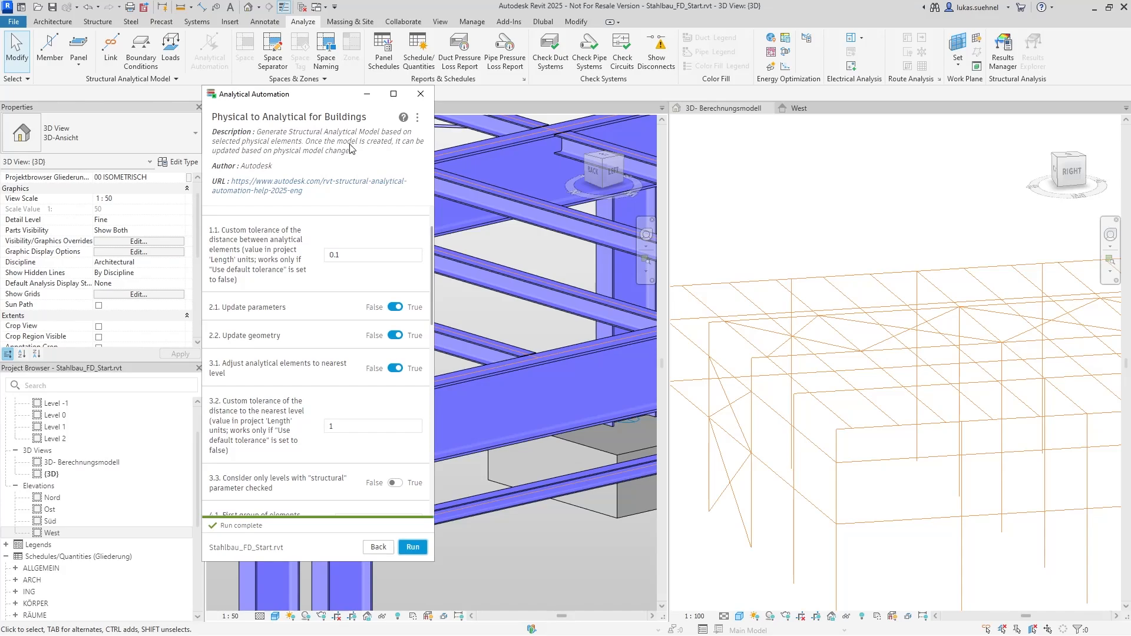
scroll(327, 387, "down", 2)
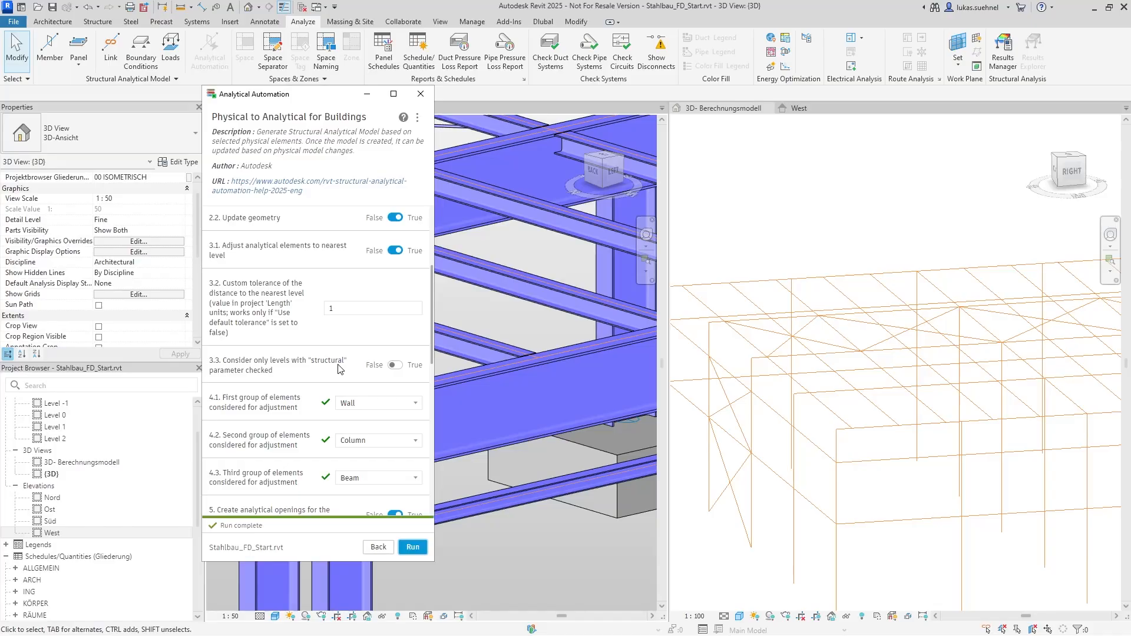
left_click_drag(323, 101, 1130, 101)
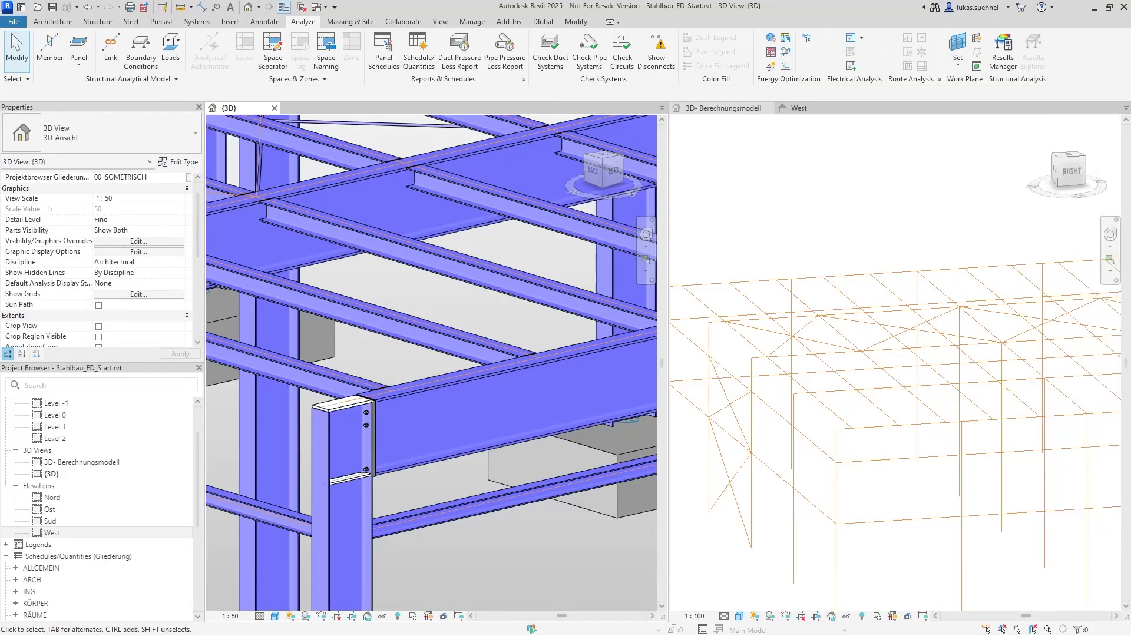
left_click(792, 107)
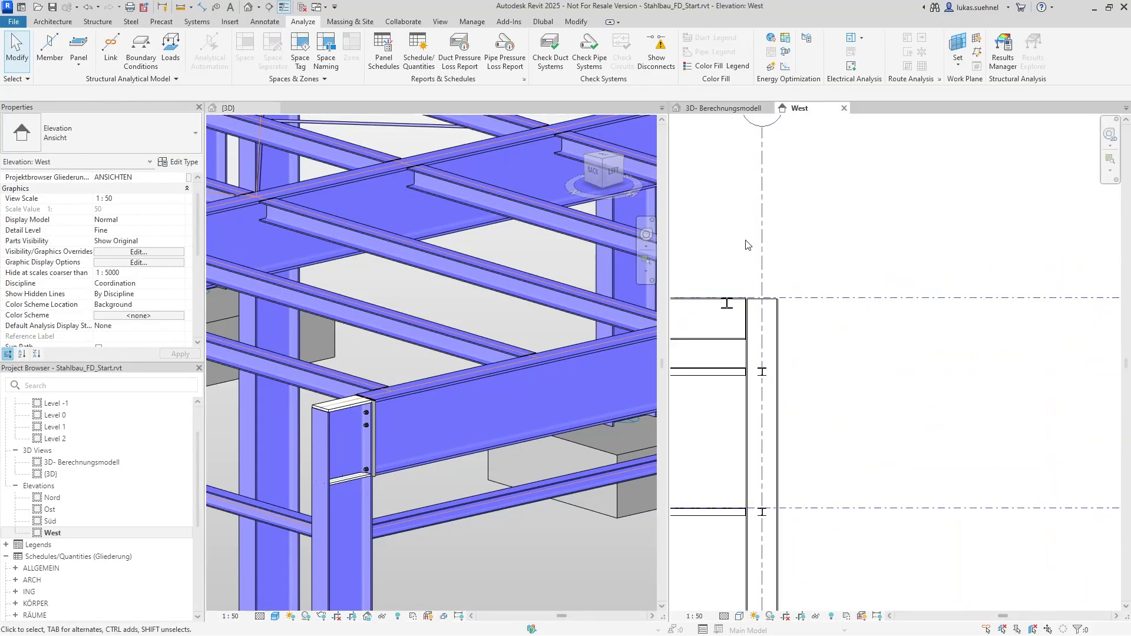
left_click(973, 299)
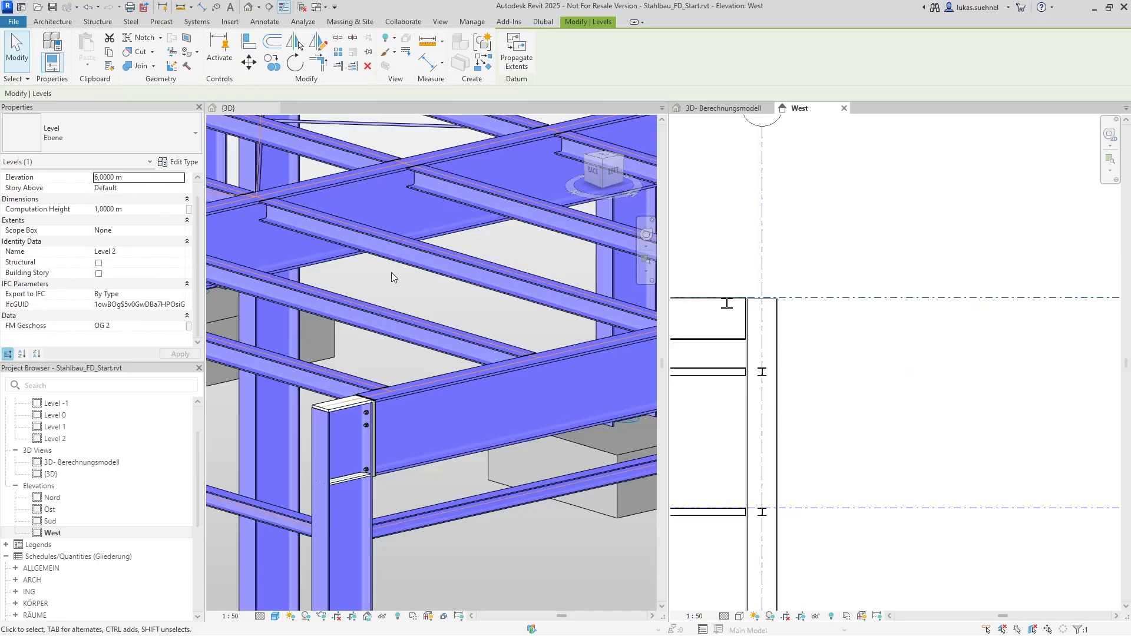
scroll(898, 312, "down", 5)
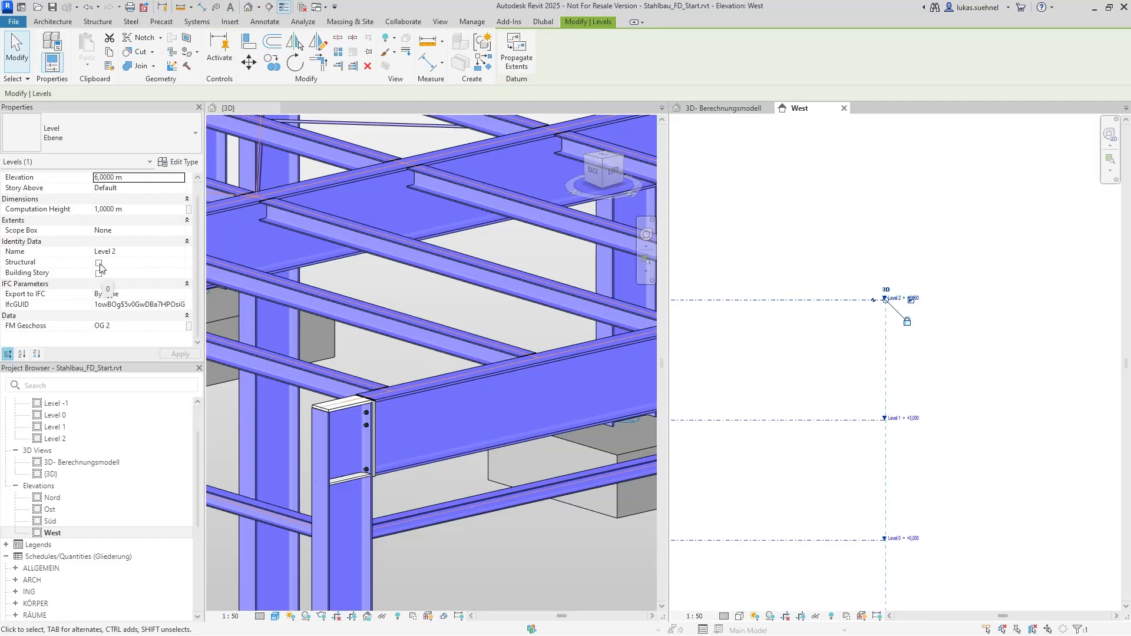
scroll(437, 359, "down", 3)
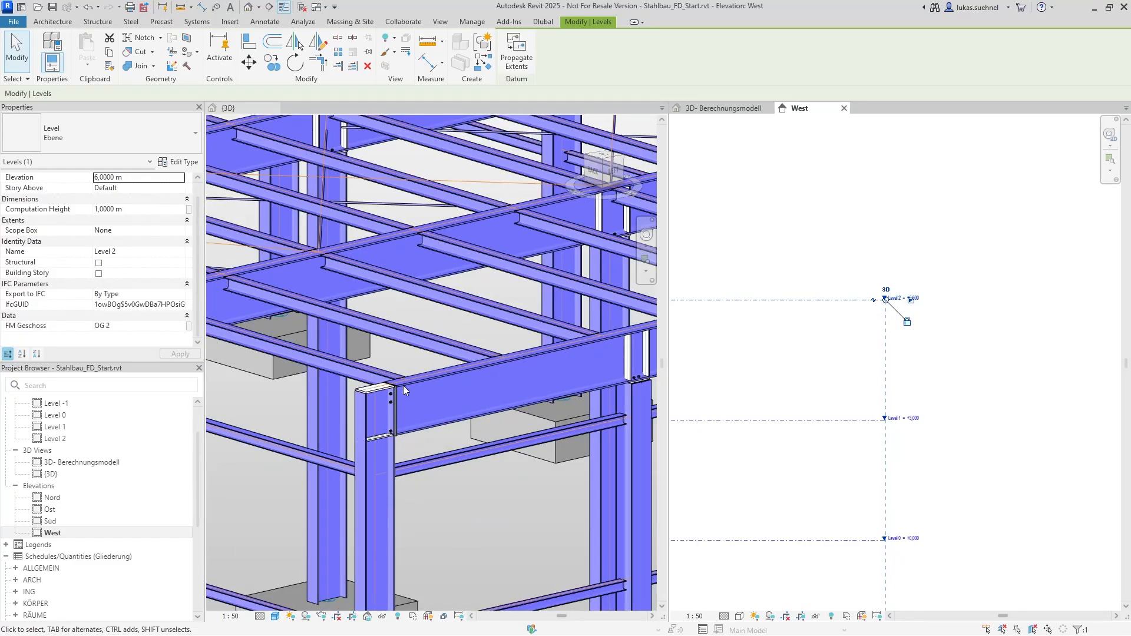
left_click_drag(1130, 62, 431, 71)
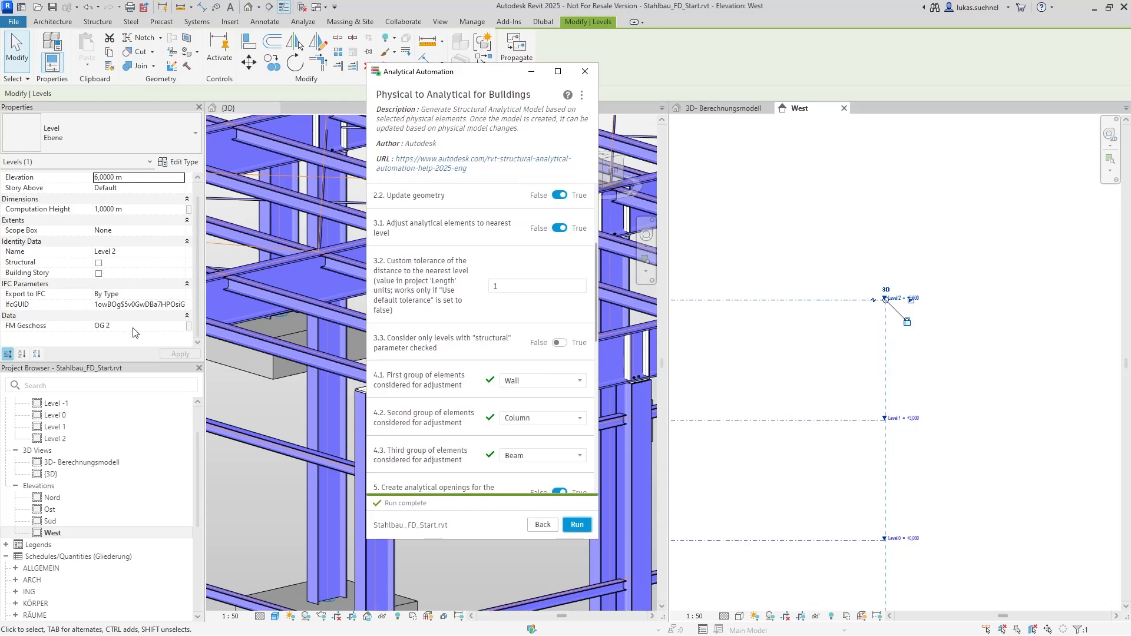
left_click_drag(427, 76, 1130, 73)
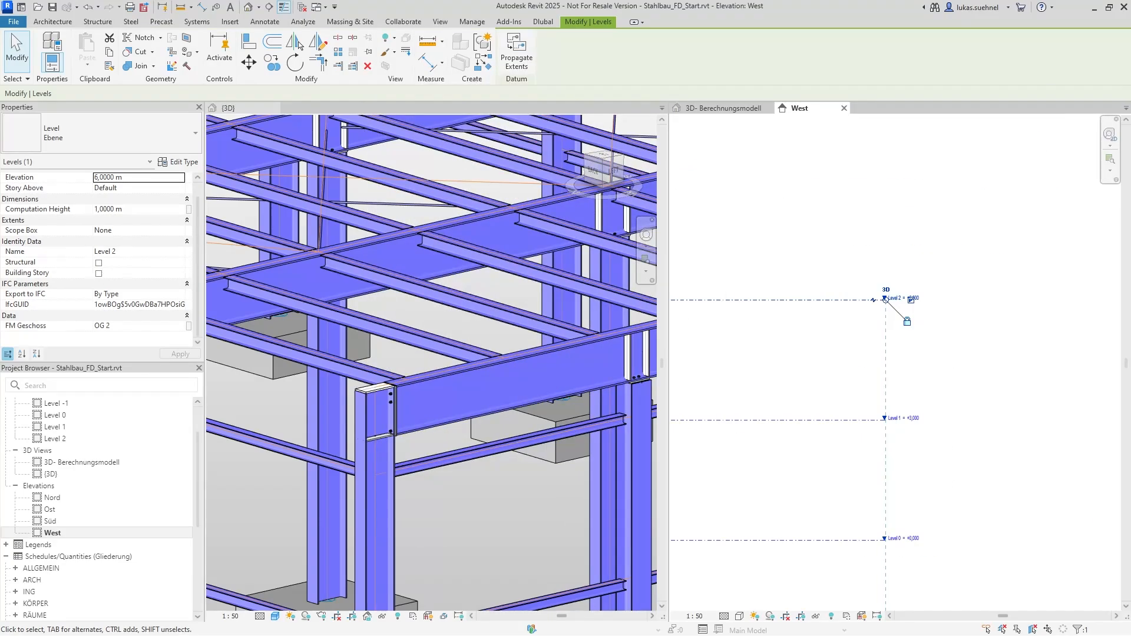
Copy Level 1 down to the mid-height of the HEA 120 beam in the West elevation, at elevation 2.943 m
scroll(880, 249, "up", 2)
scroll(1018, 360, "down", 3)
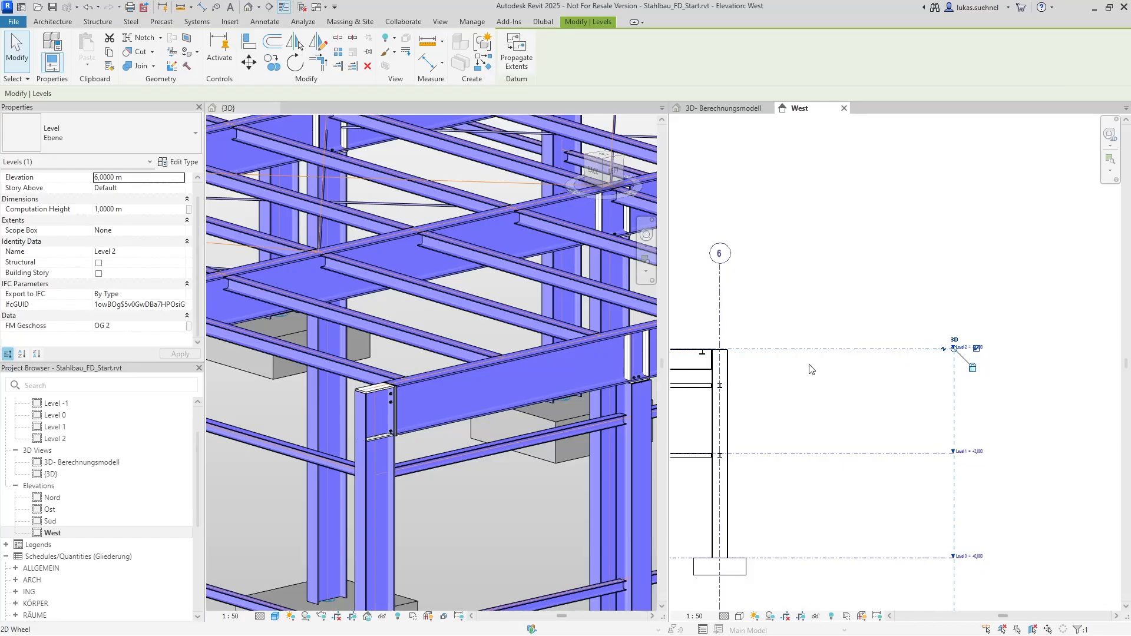
scroll(717, 363, "up", 3)
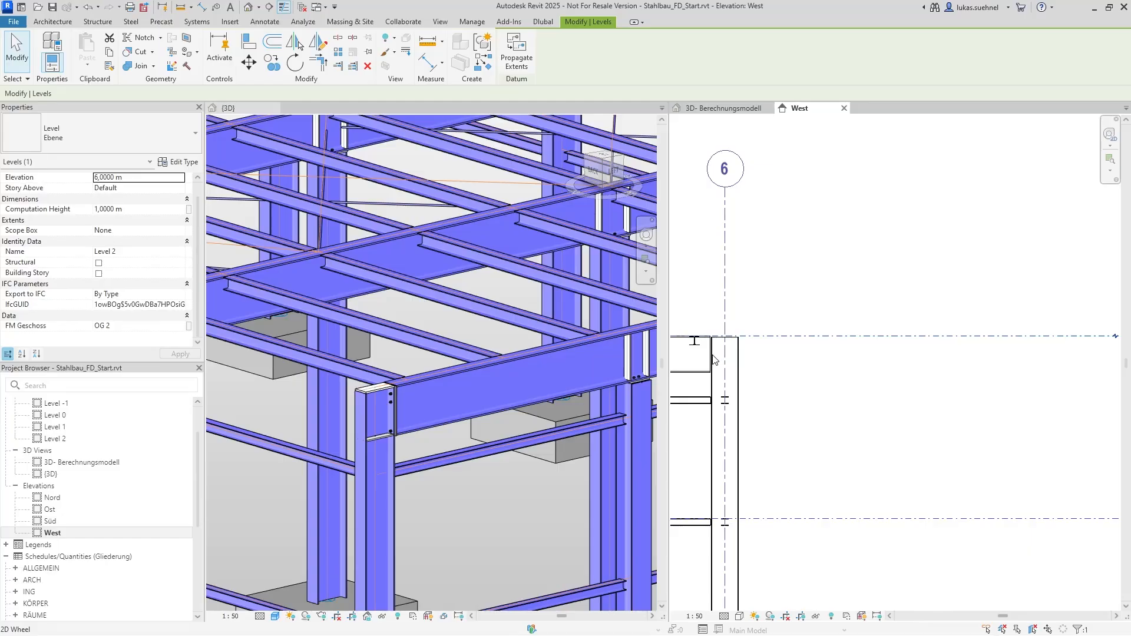
scroll(887, 371, "down", 2)
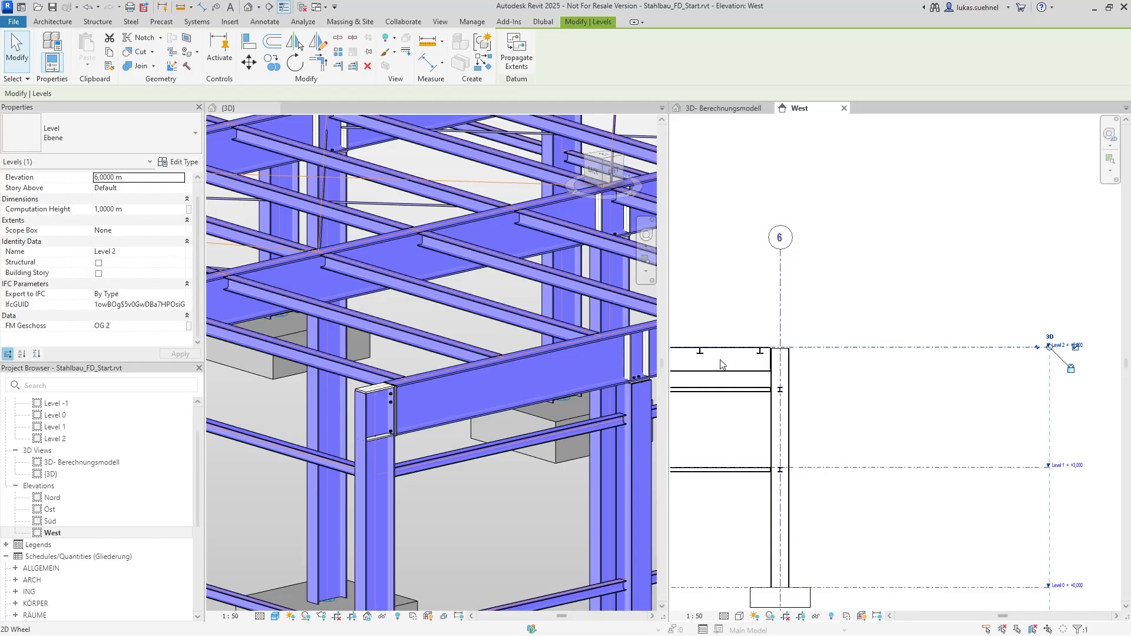
scroll(773, 380, "down", 1)
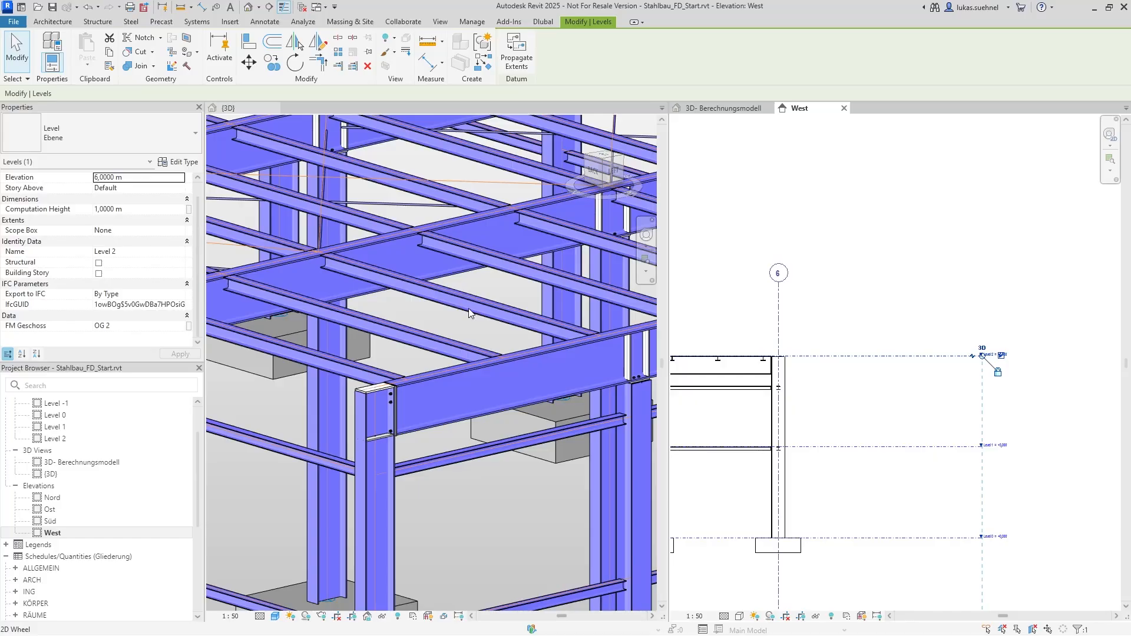
scroll(794, 356, "up", 5)
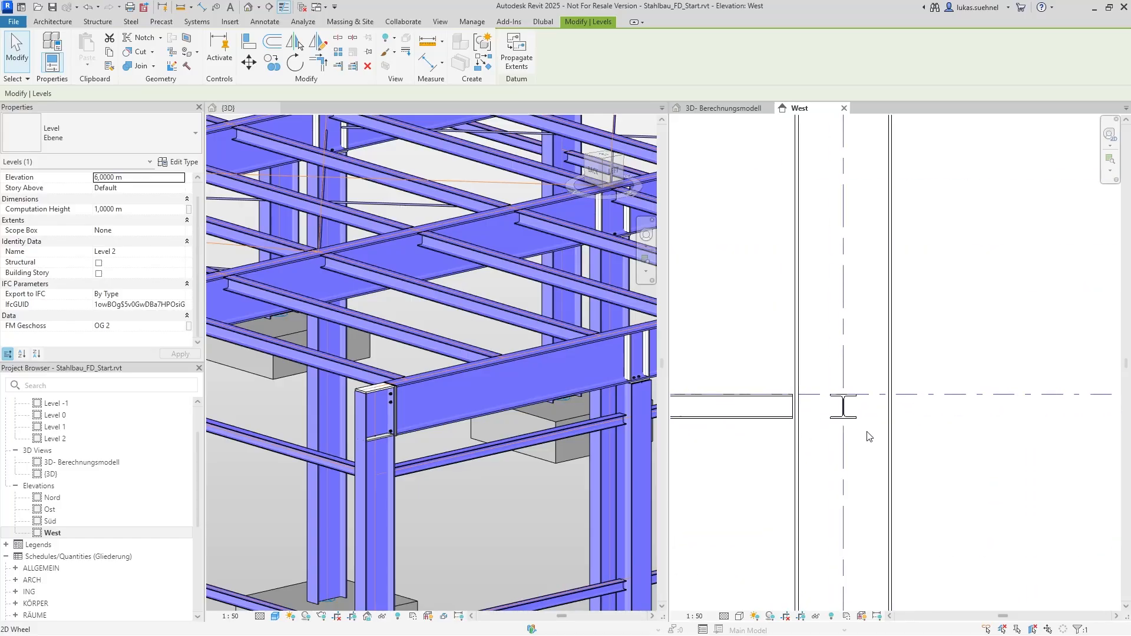
left_click(948, 394)
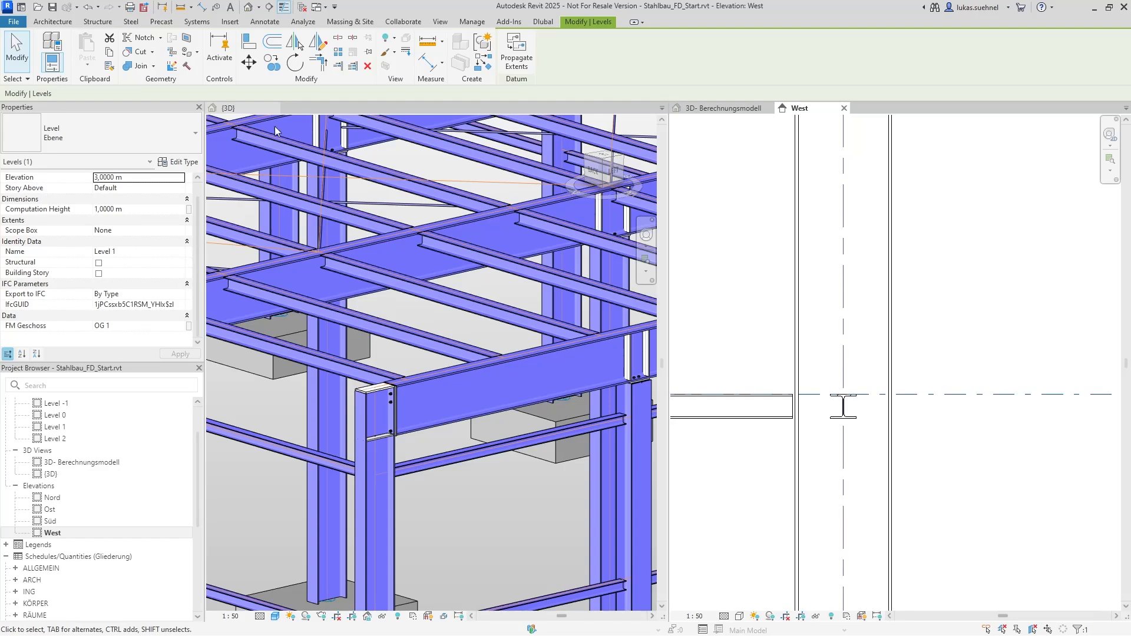
left_click(268, 63)
scroll(790, 400, "up", 4)
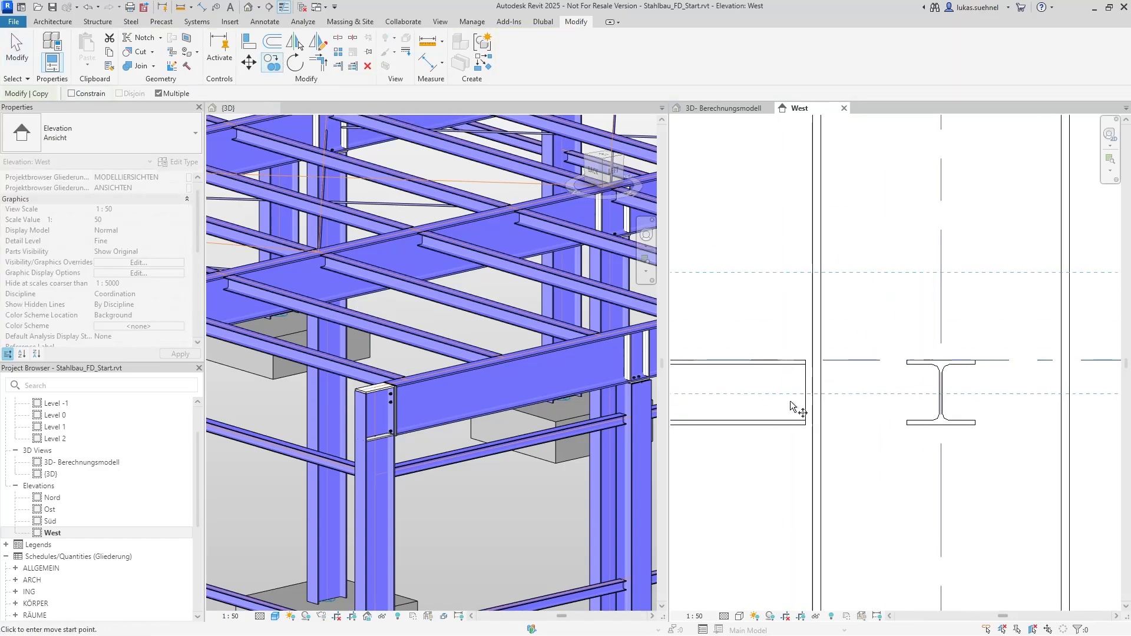
left_click(820, 321)
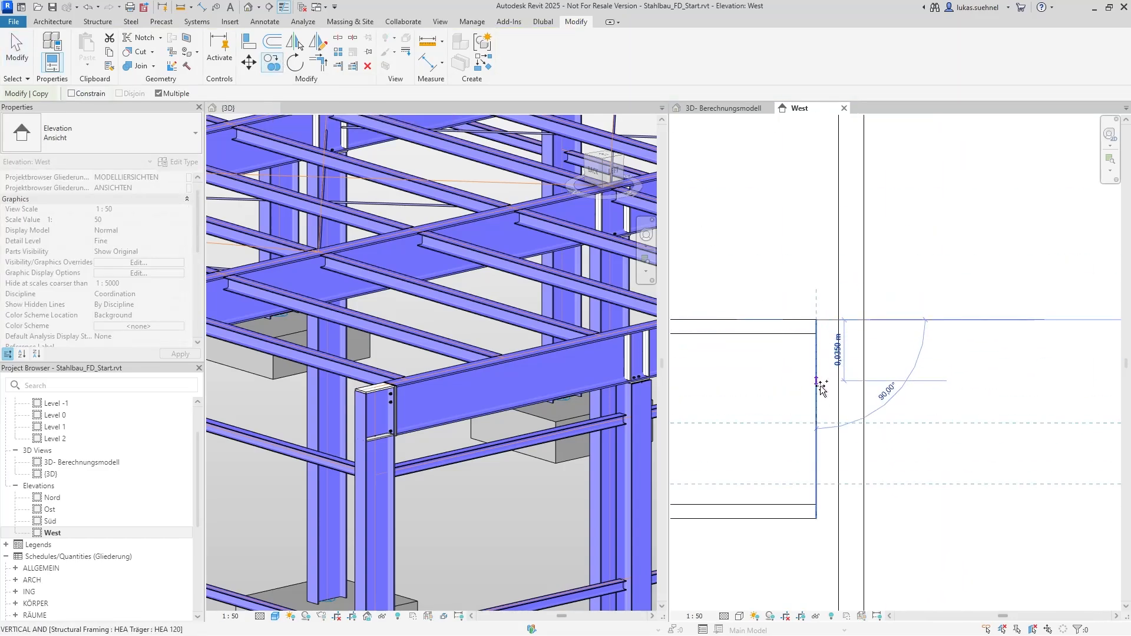
scroll(815, 418, "down", 4)
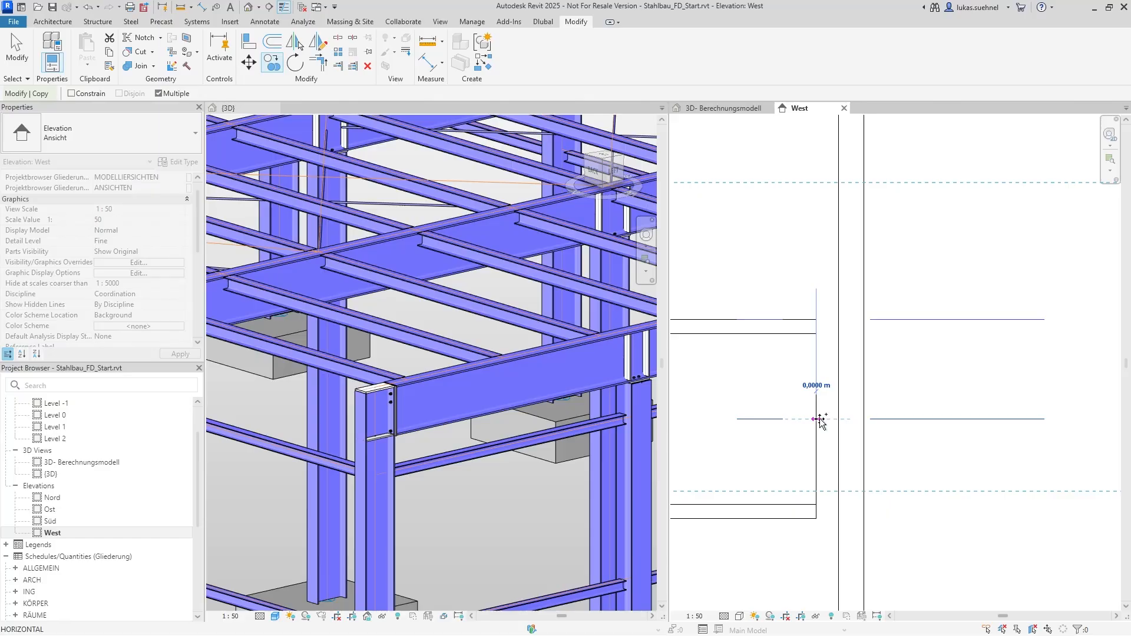
left_click(749, 440)
scroll(760, 439, "down", 4)
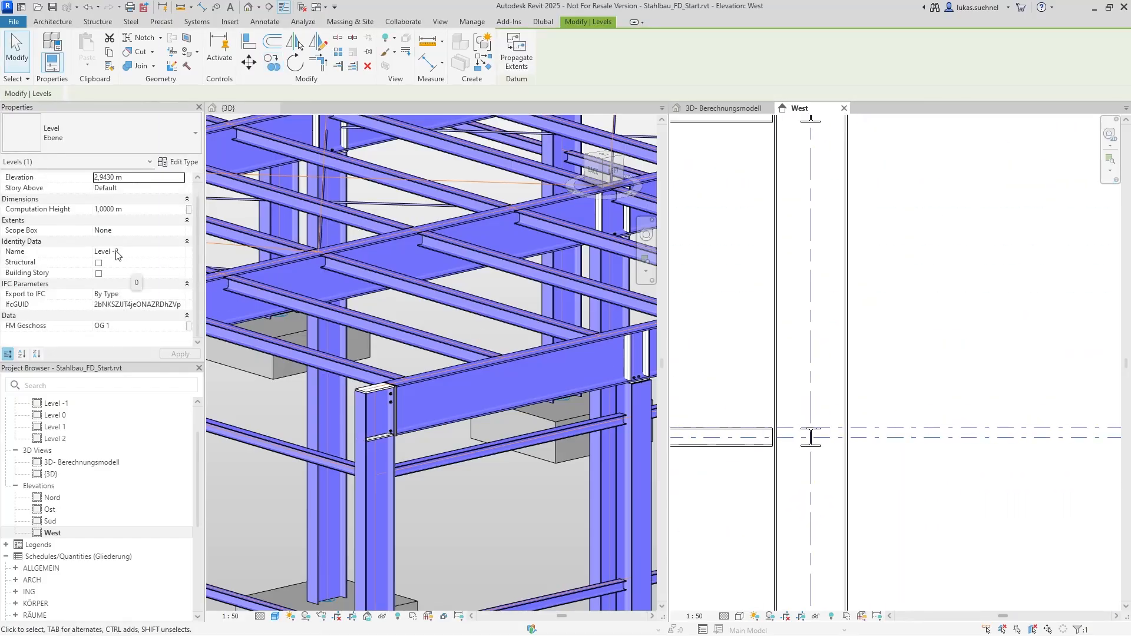
Rename the copied level at the HEA 120 beam to Level 1_Structural and mark it as structural
scroll(710, 330, "down", 5)
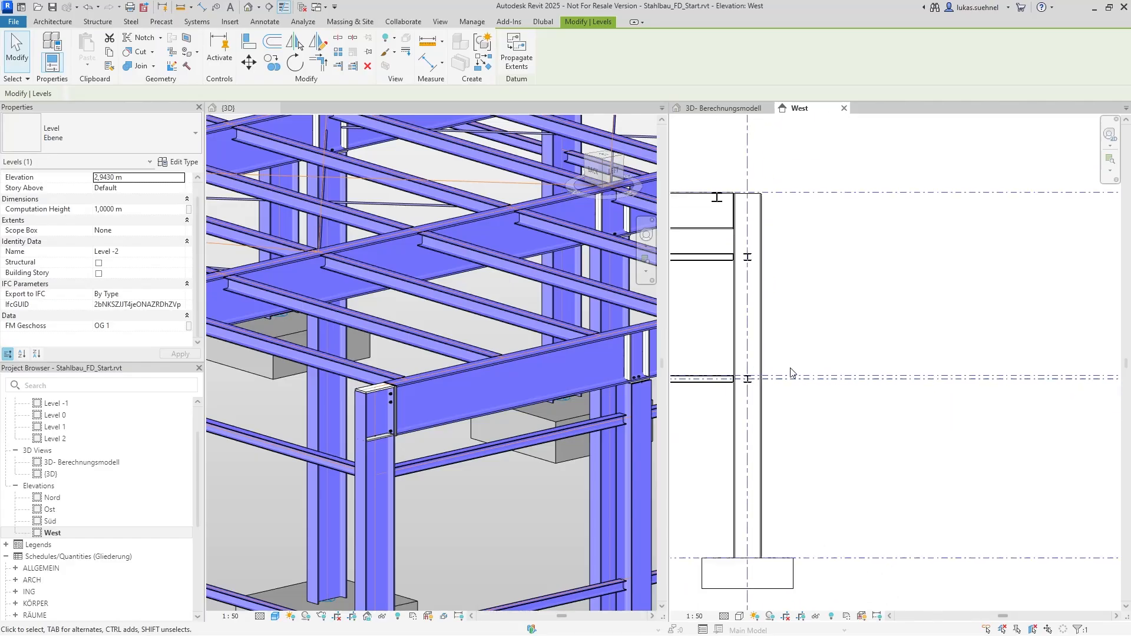
scroll(944, 384, "up", 4)
scroll(946, 363, "down", 1)
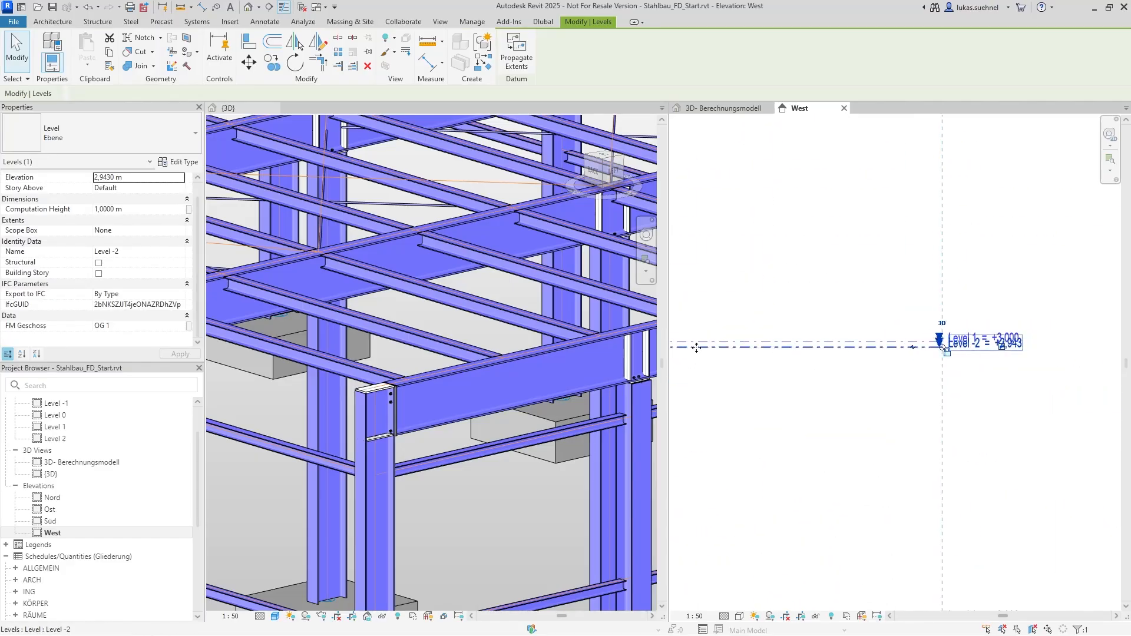
left_click(122, 251)
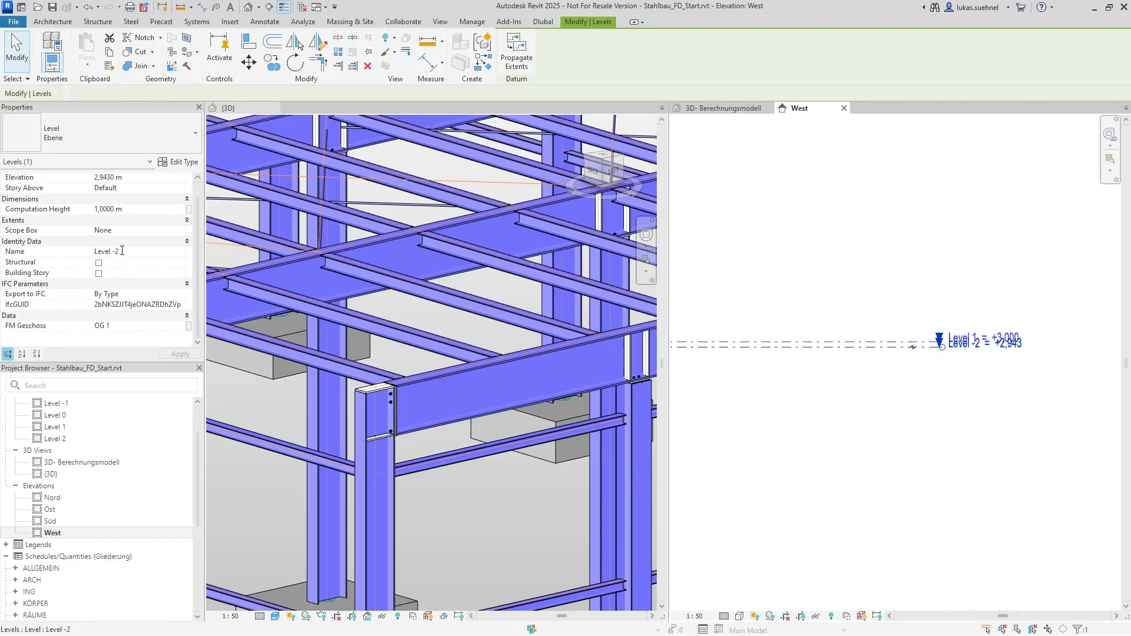
key("BackSpace")
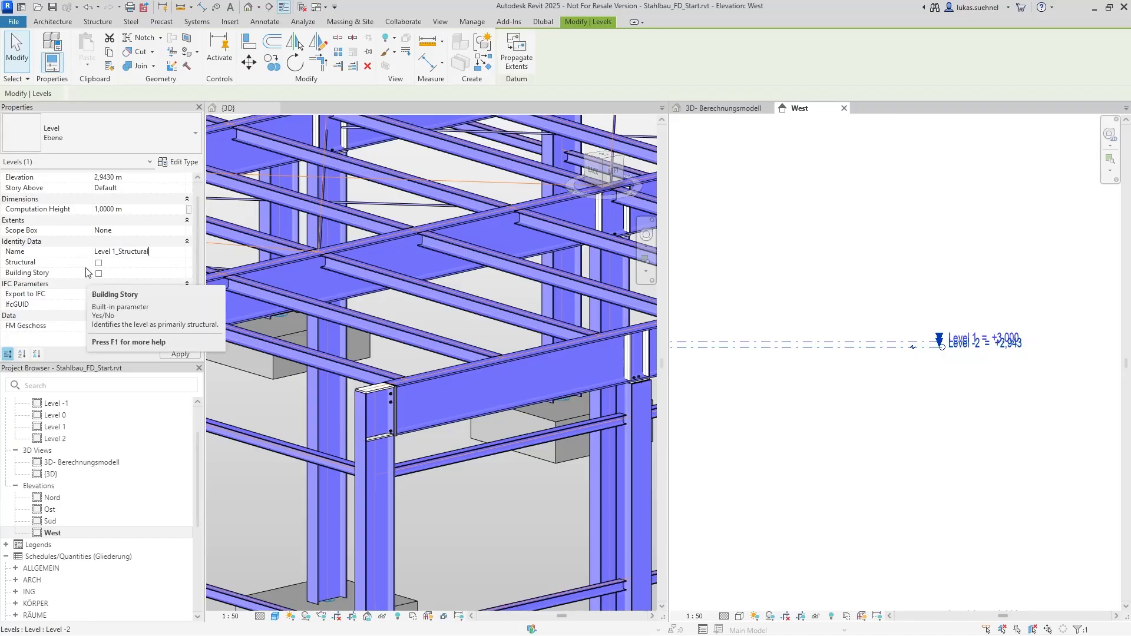
left_click(99, 262)
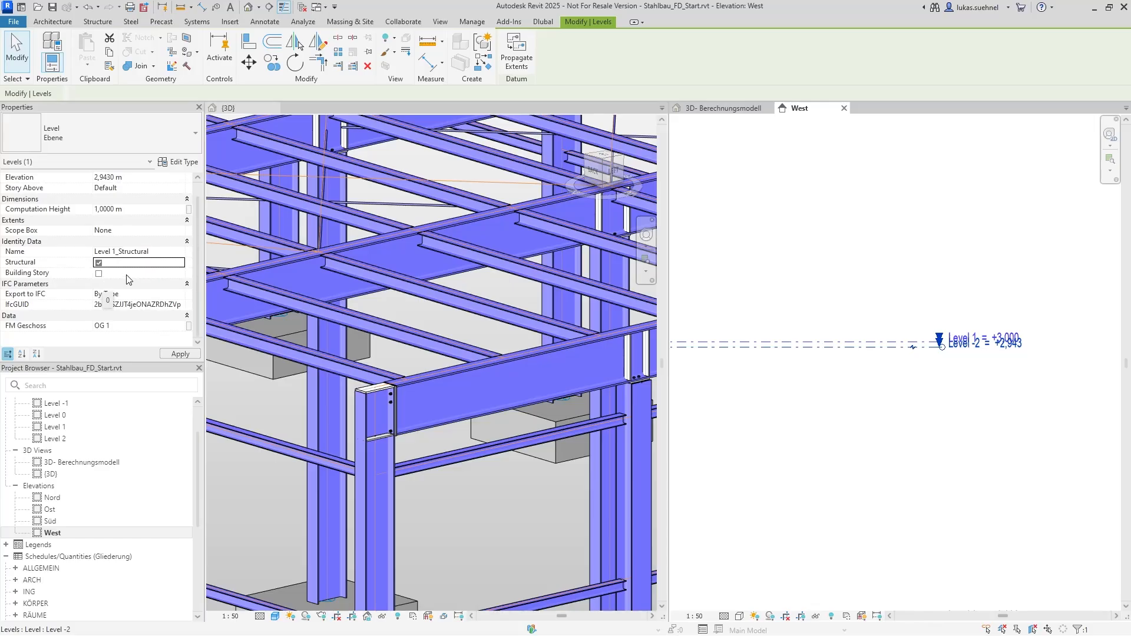
left_click(830, 286)
Copy Level 2 down to the mid-height of the IPE 600 roof beam, at elevation 5.7 m
scroll(836, 313, "down", 5)
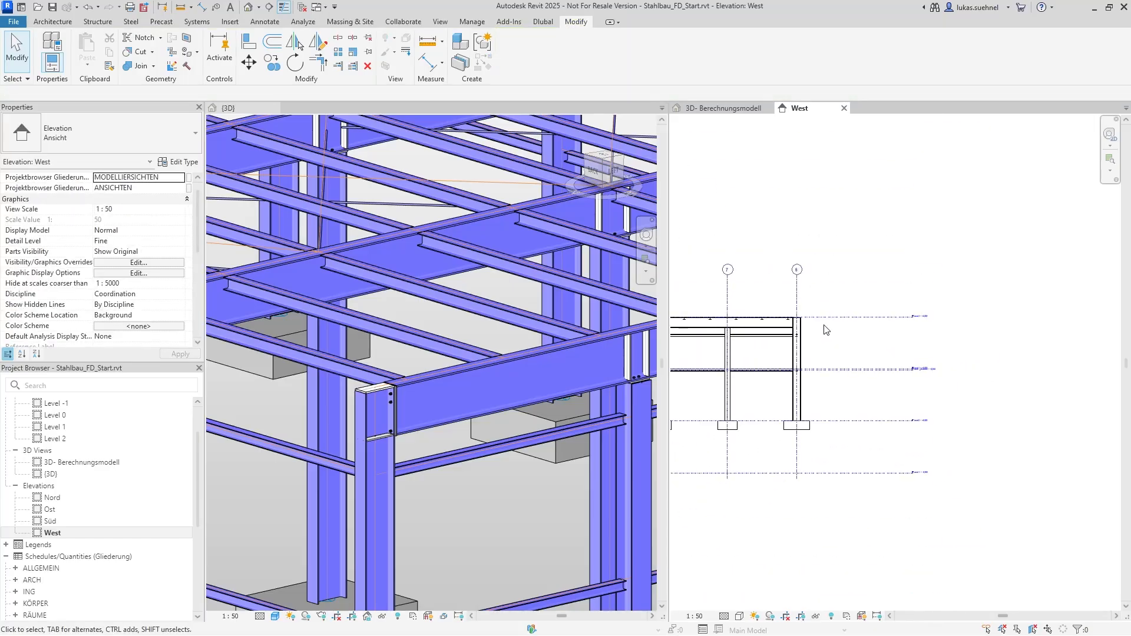
scroll(826, 330, "up", 10)
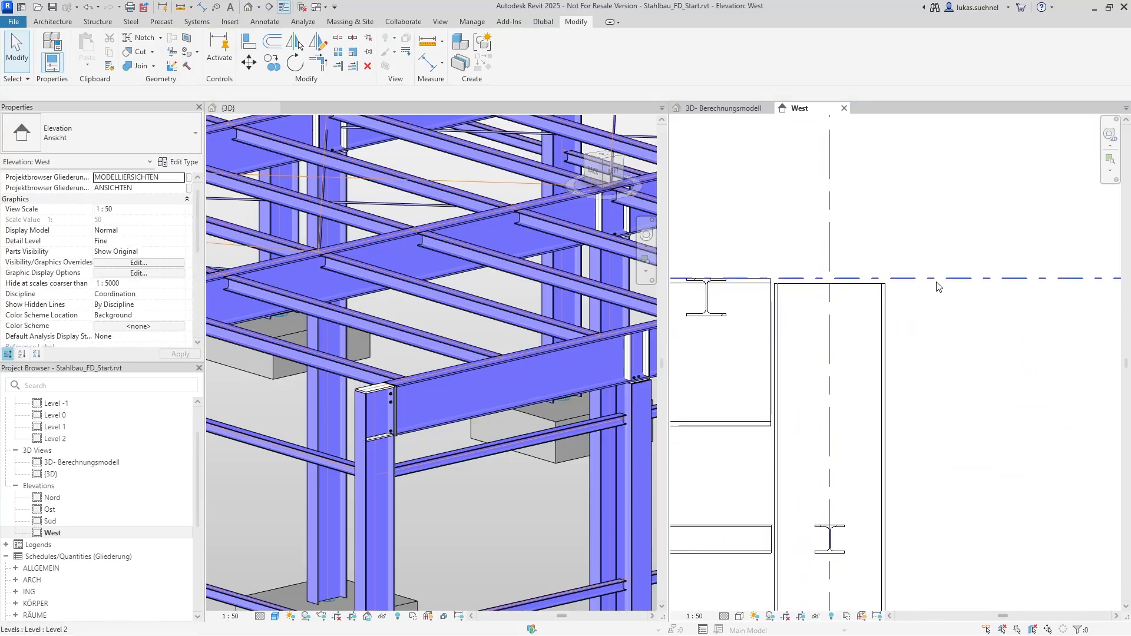
left_click(938, 287)
left_click(271, 62)
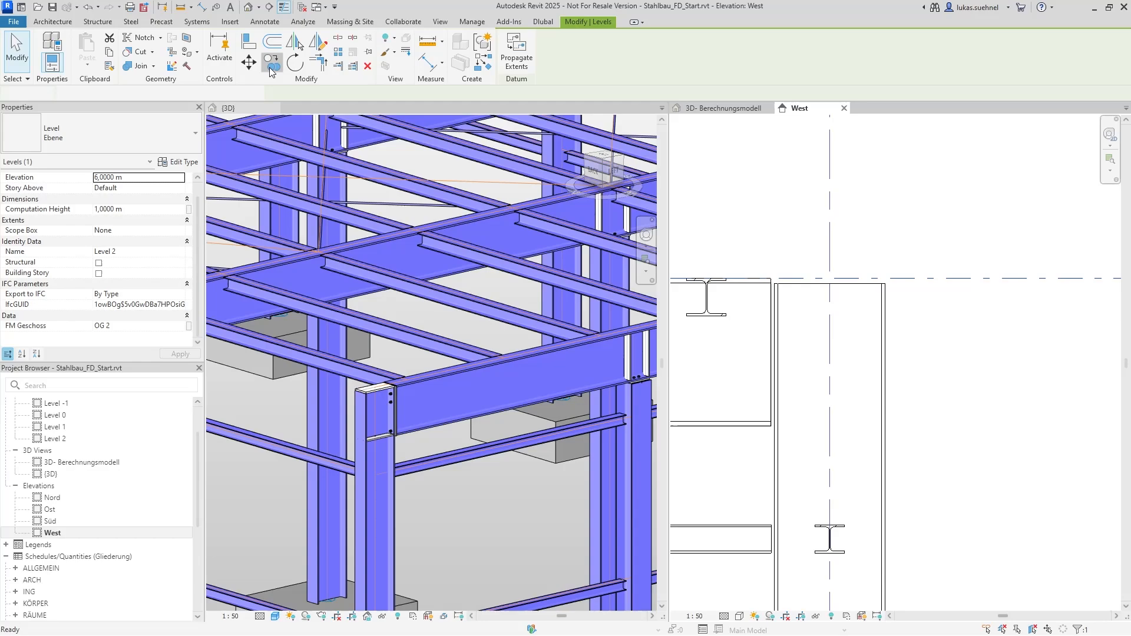
left_click(770, 279)
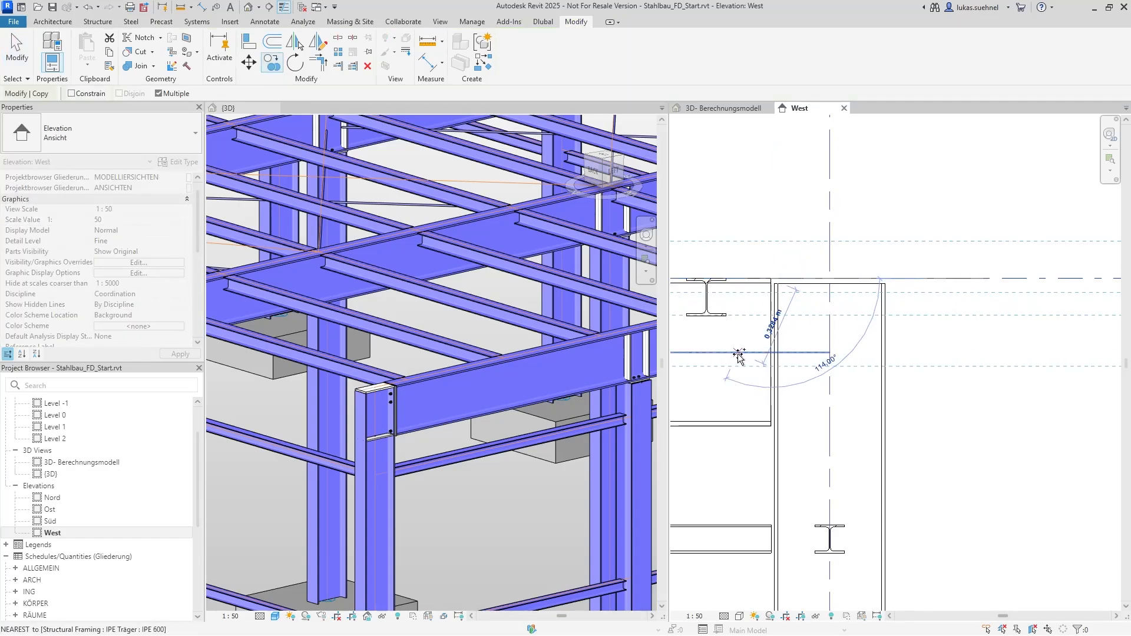
left_click(771, 352)
scroll(730, 359, "down", 1)
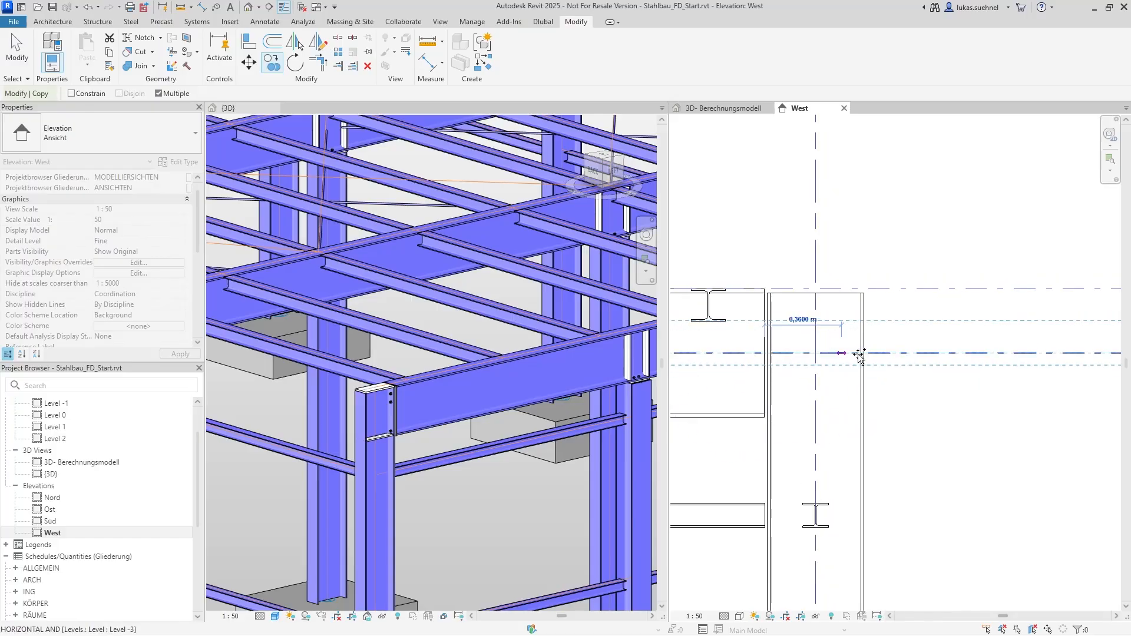
key("Escape")
key("Escape")
Rename the copied level at the roof beam to Level 2_Structural and mark it as structural
left_click(877, 352)
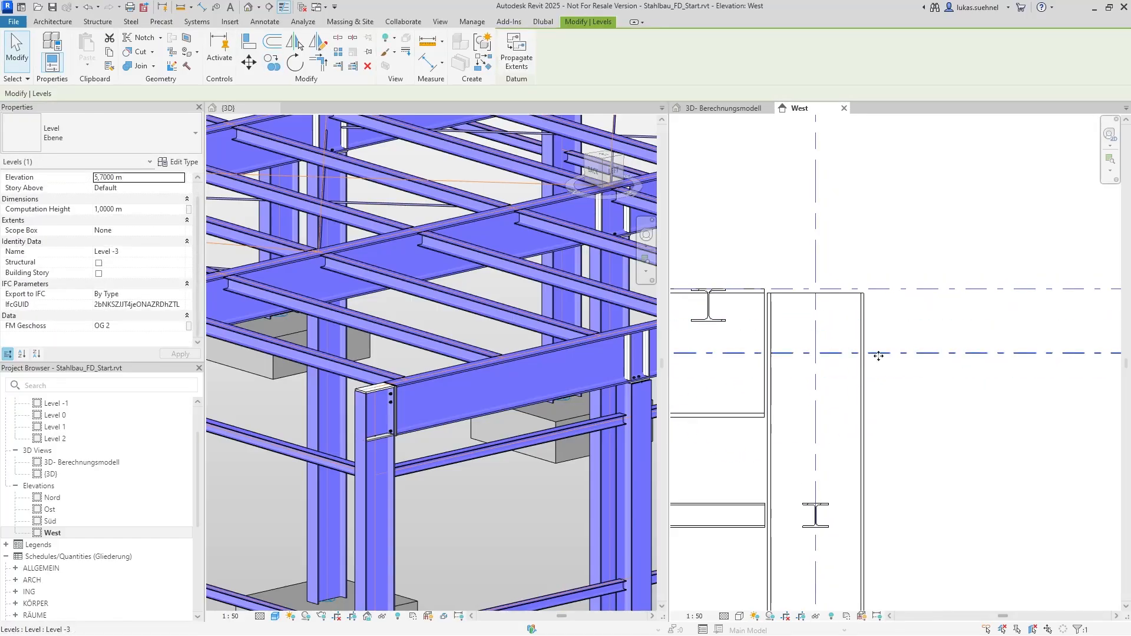
left_click(130, 251)
key("BackSpace")
key("BackSpace")
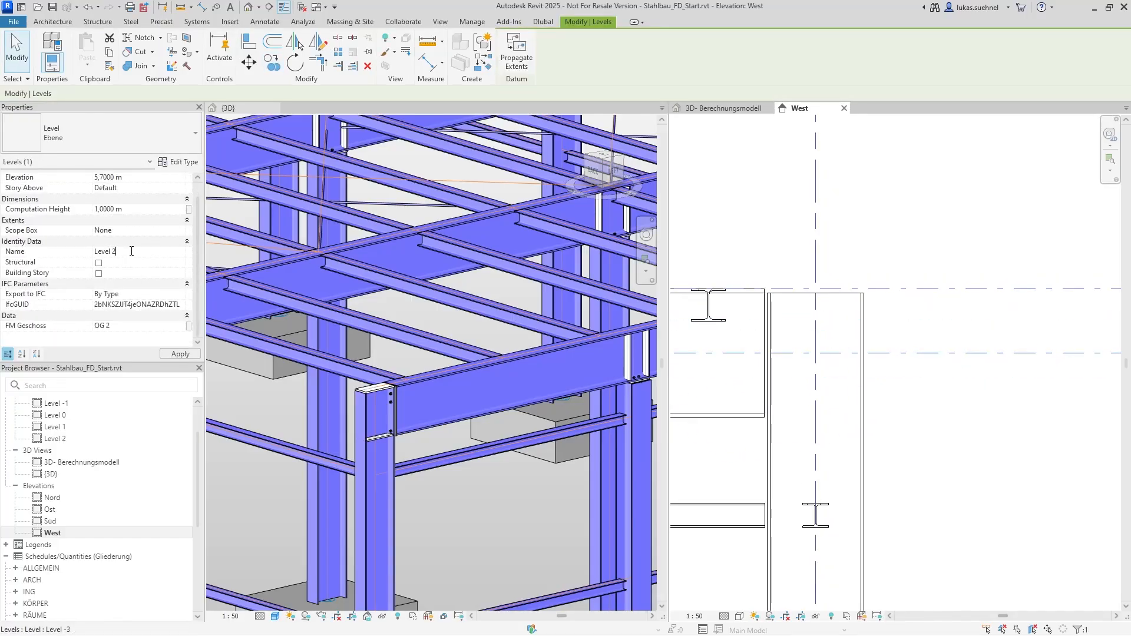
type("l")
left_click(99, 262)
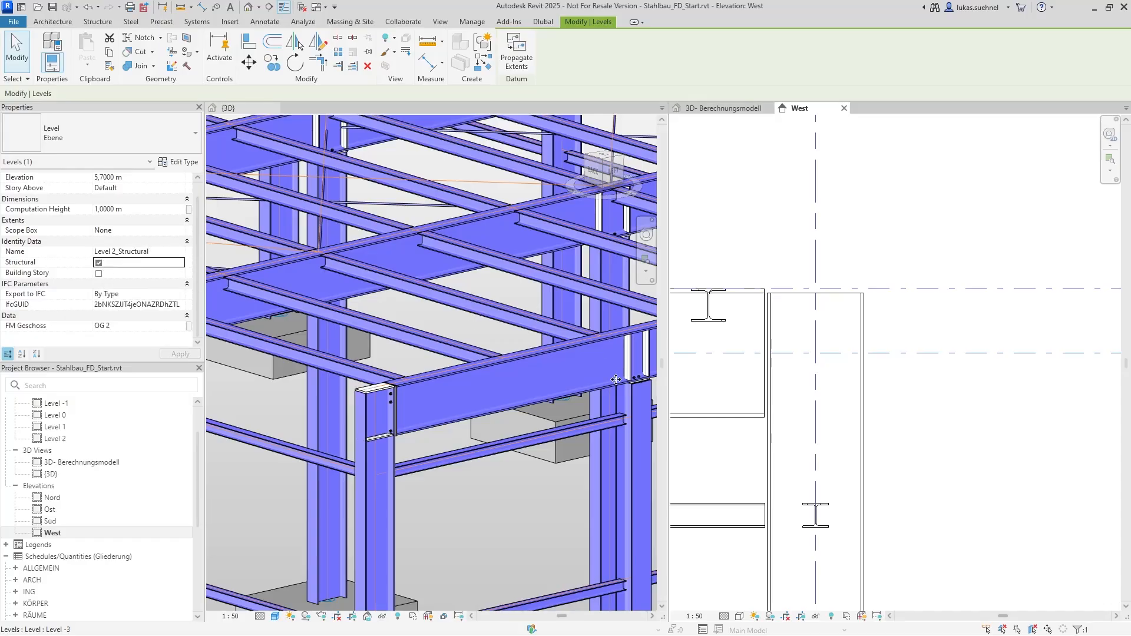
left_click(744, 310)
Restrict the Physical to Analytical for Buildings level adjustment to levels with the structural parameter checked, and run it
scroll(784, 274, "down", 2)
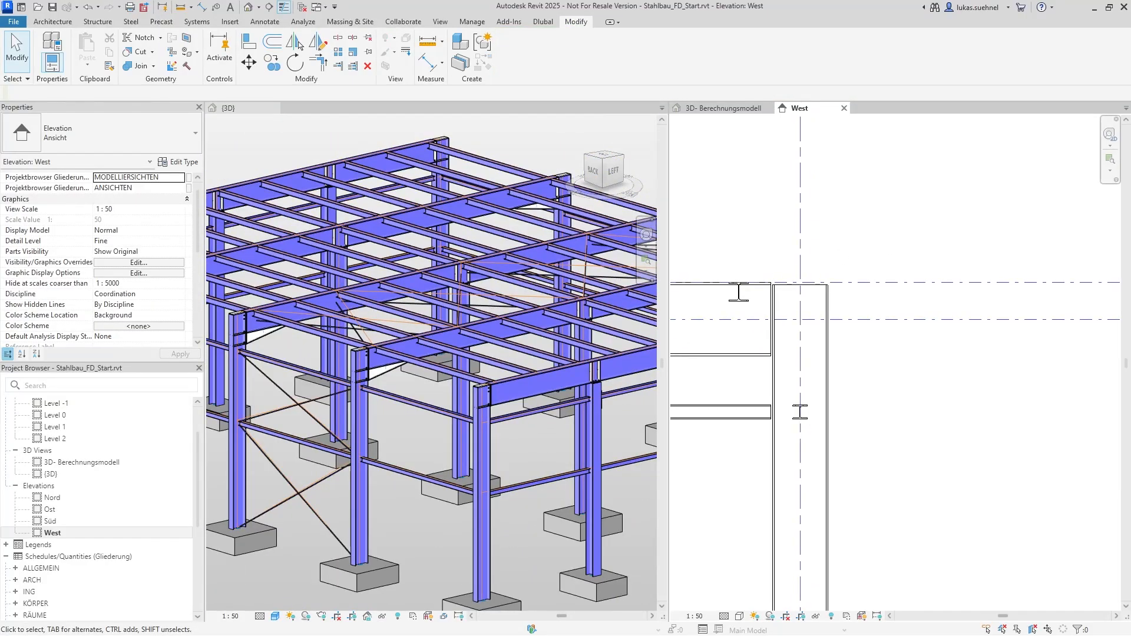
left_click_drag(1130, 127, 117, 116)
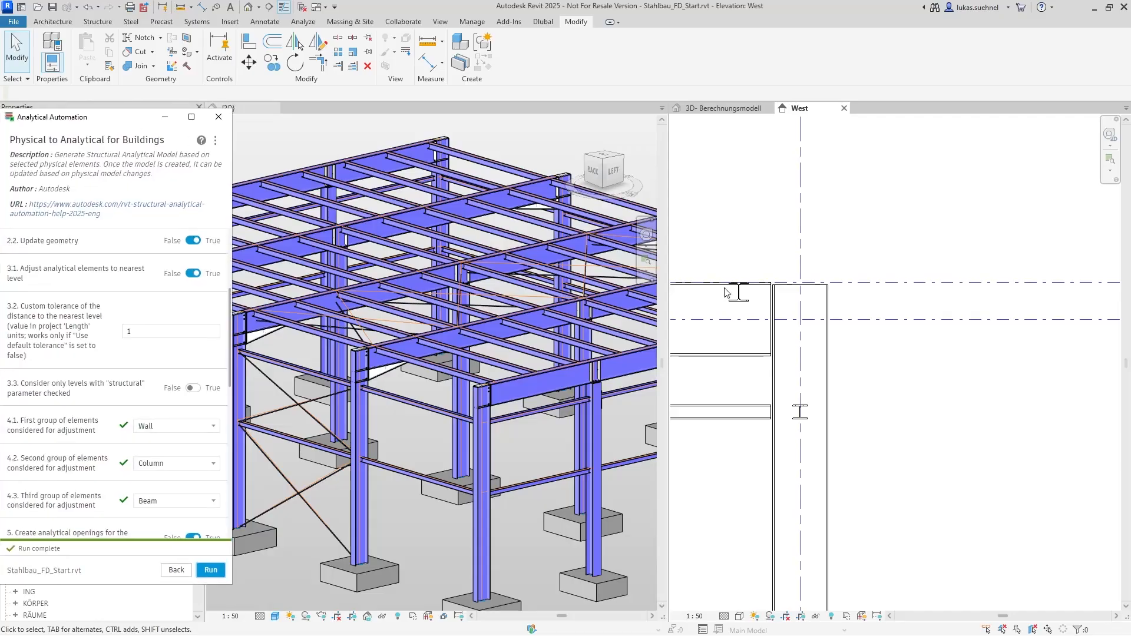
scroll(879, 326, "down", 2)
left_click(723, 108)
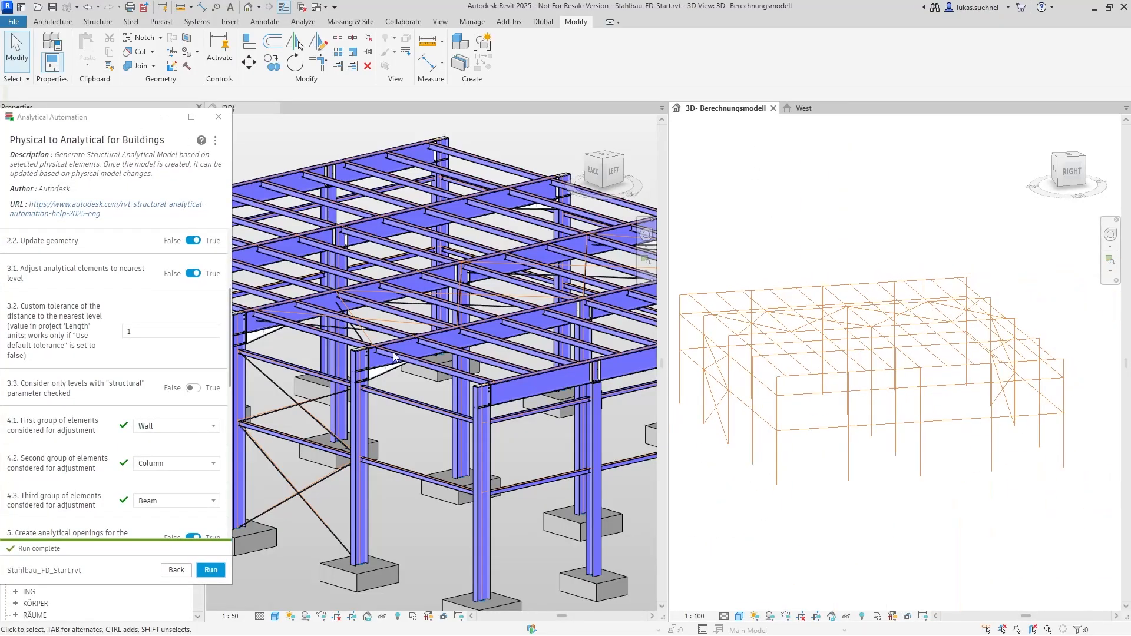
scroll(159, 400, "up", 2)
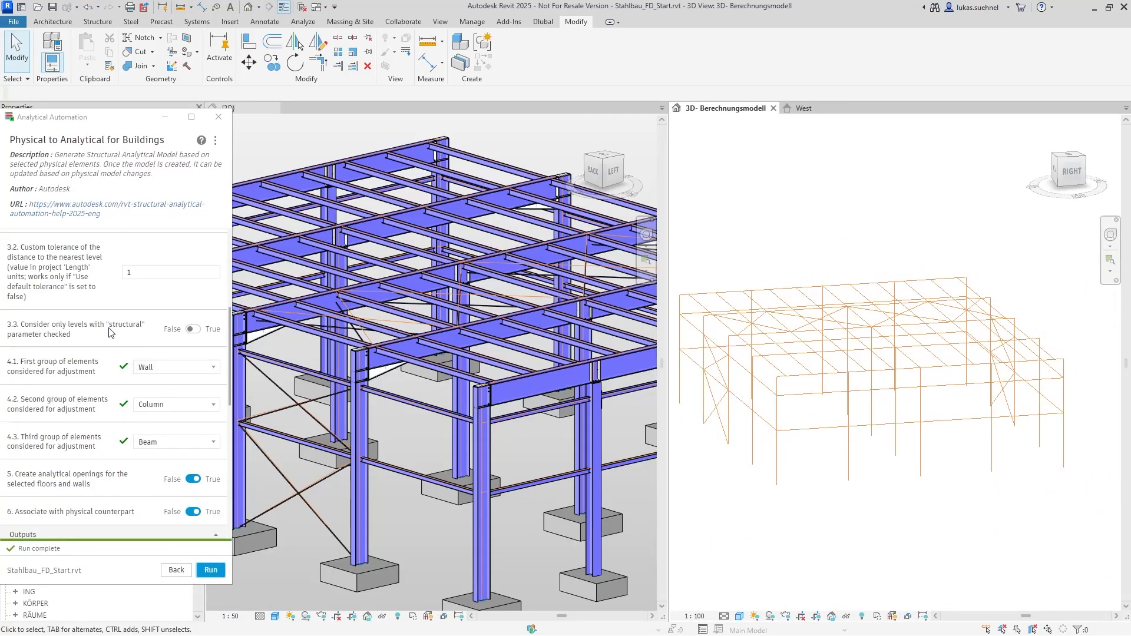
left_click(193, 447)
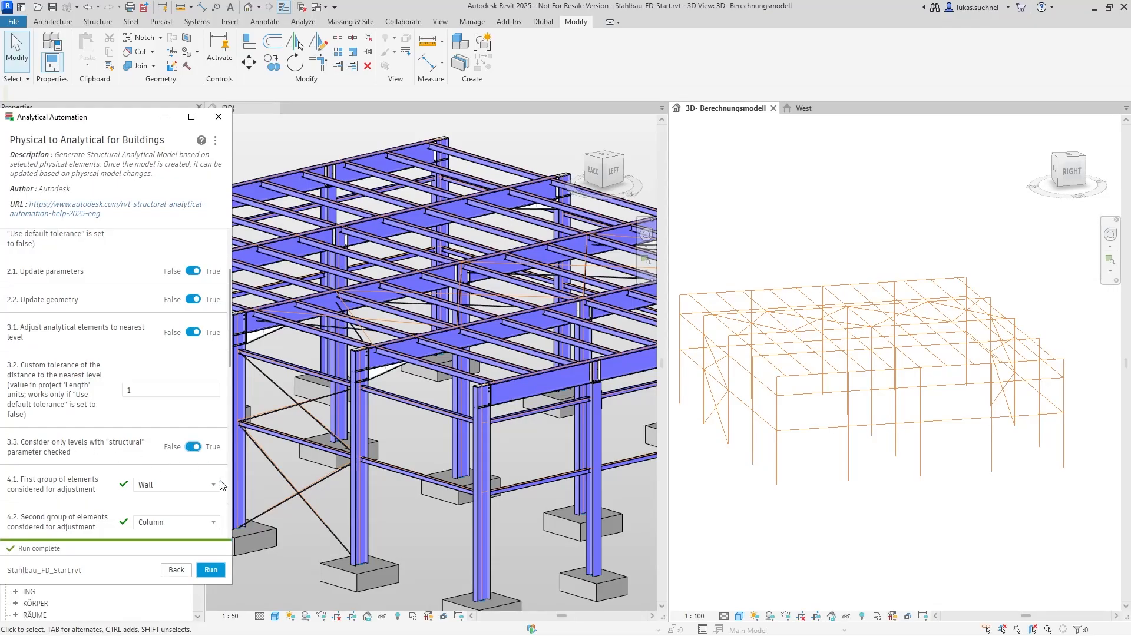
left_click(212, 570)
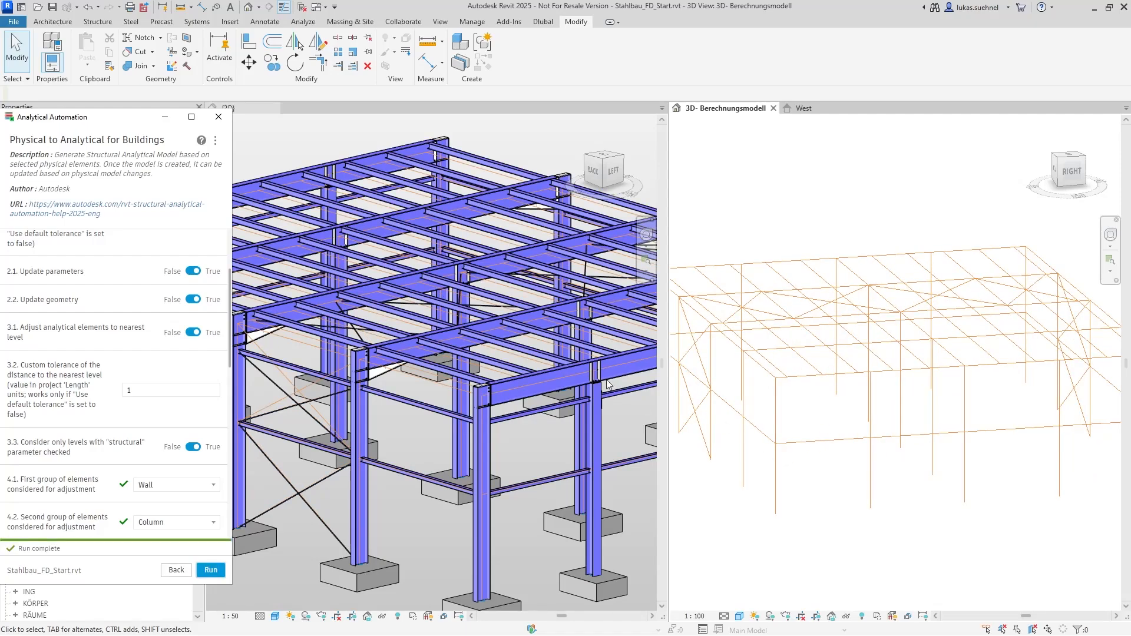
Examine how the analytical beams and columns at the hall corner correspond to the physical steel members
left_click(542, 425)
scroll(471, 415, "up", 5)
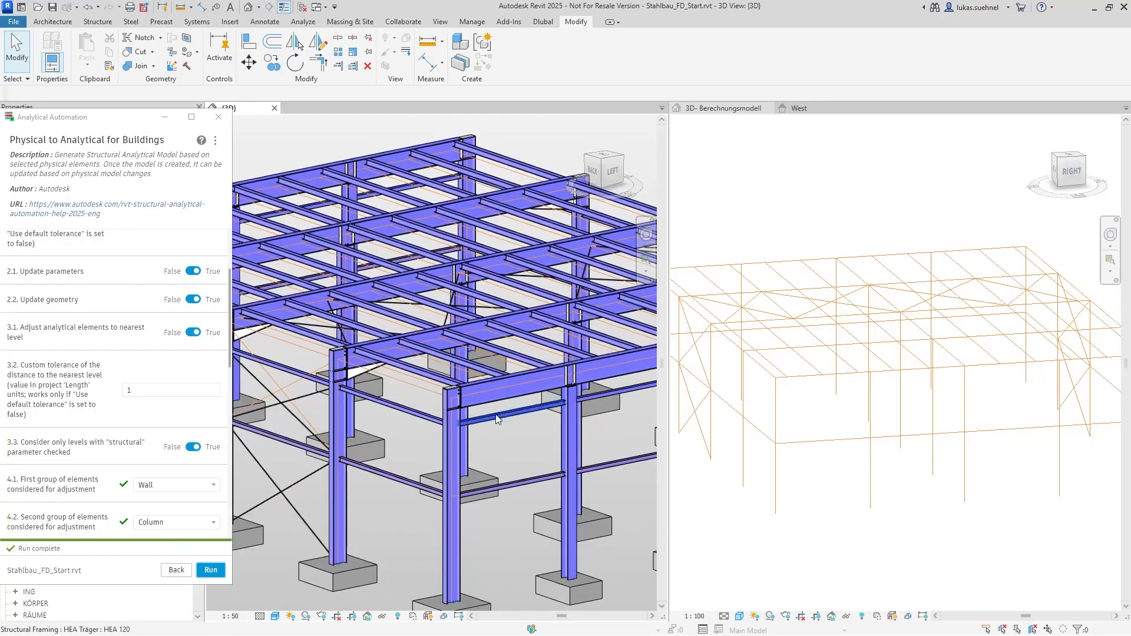
scroll(471, 415, "down", 4)
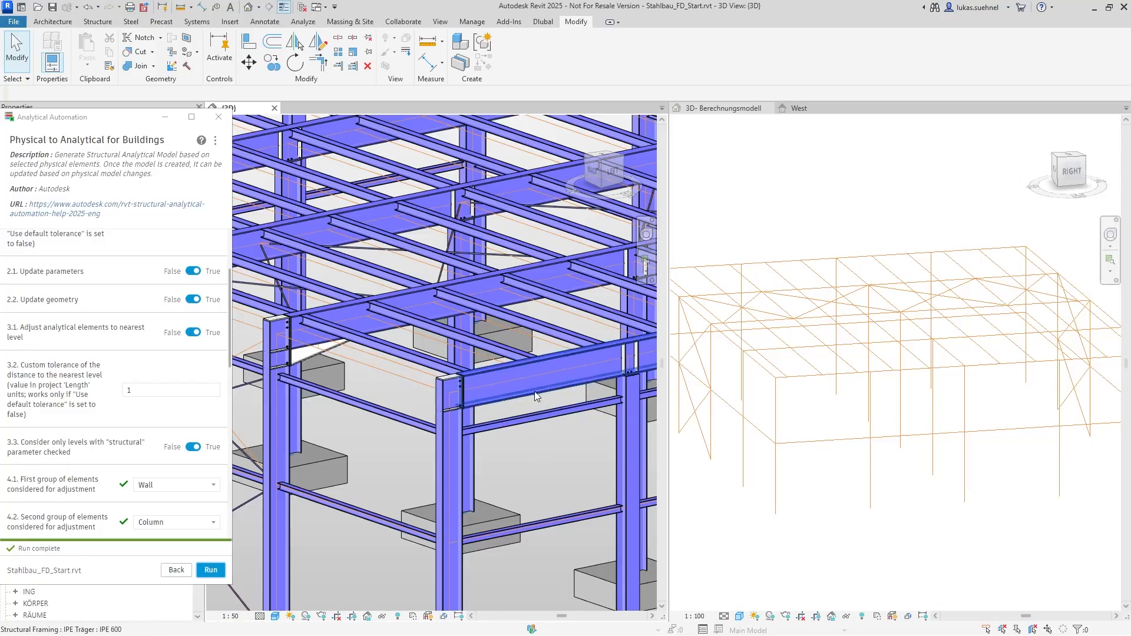
left_click(773, 414)
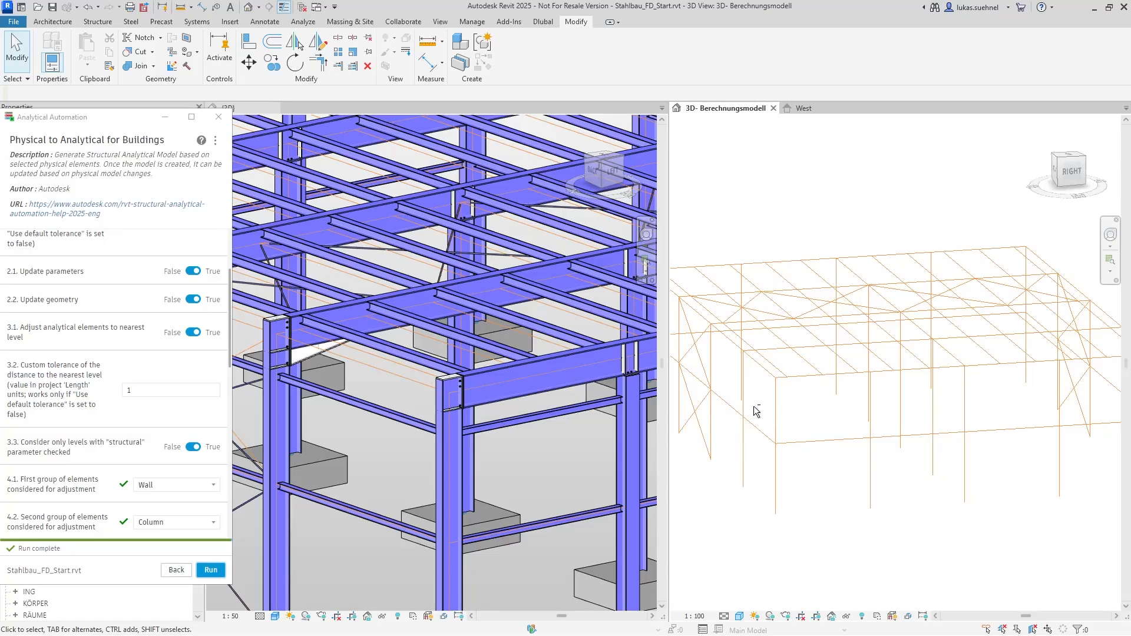
middle_click_drag(756, 411, 795, 439, "shift")
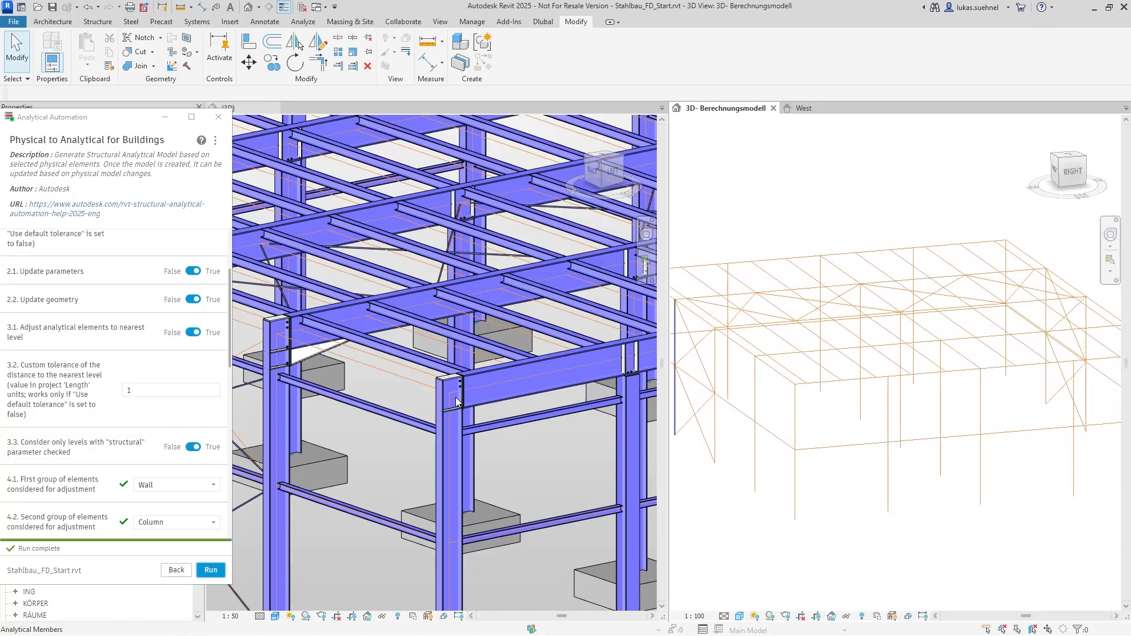
scroll(435, 399, "down", 4)
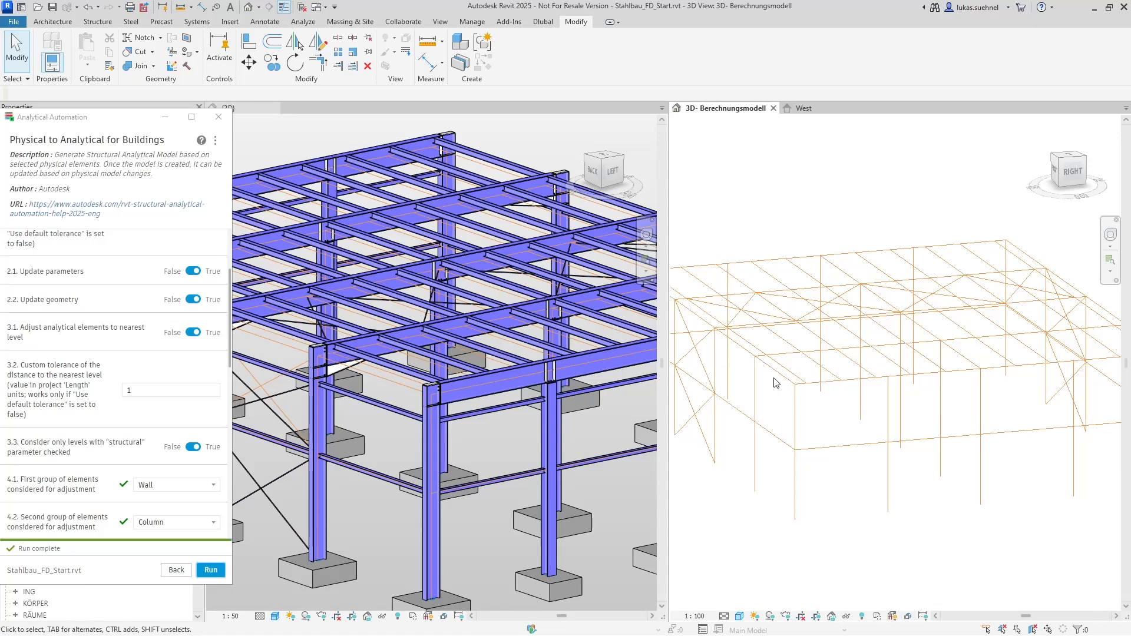
left_click(747, 351)
left_click(755, 388, "ctrl")
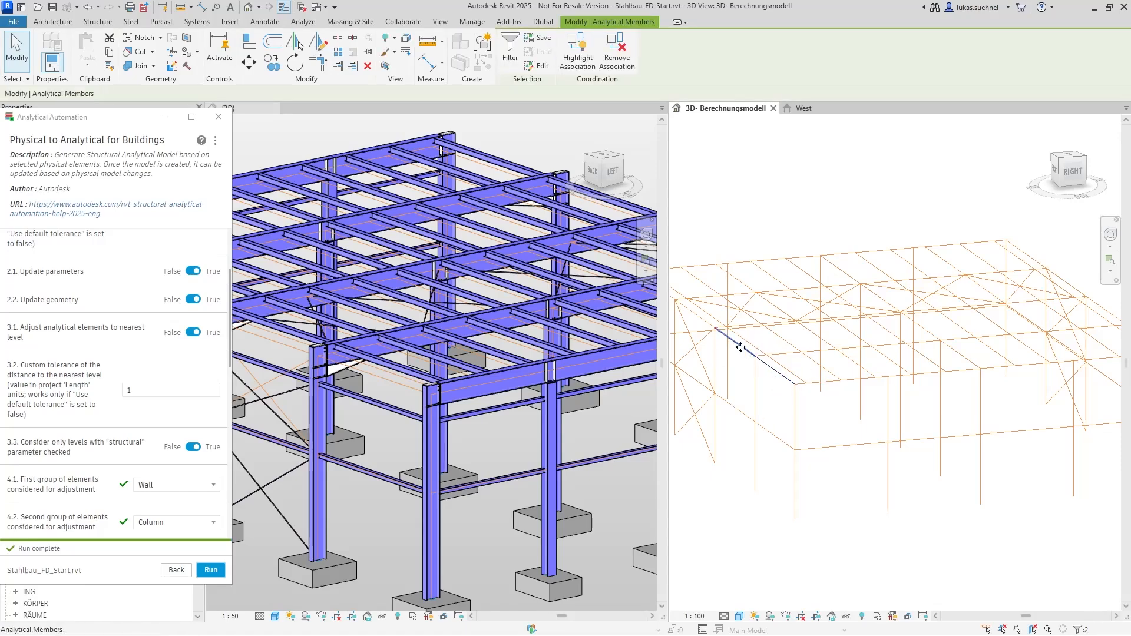
left_click(781, 402)
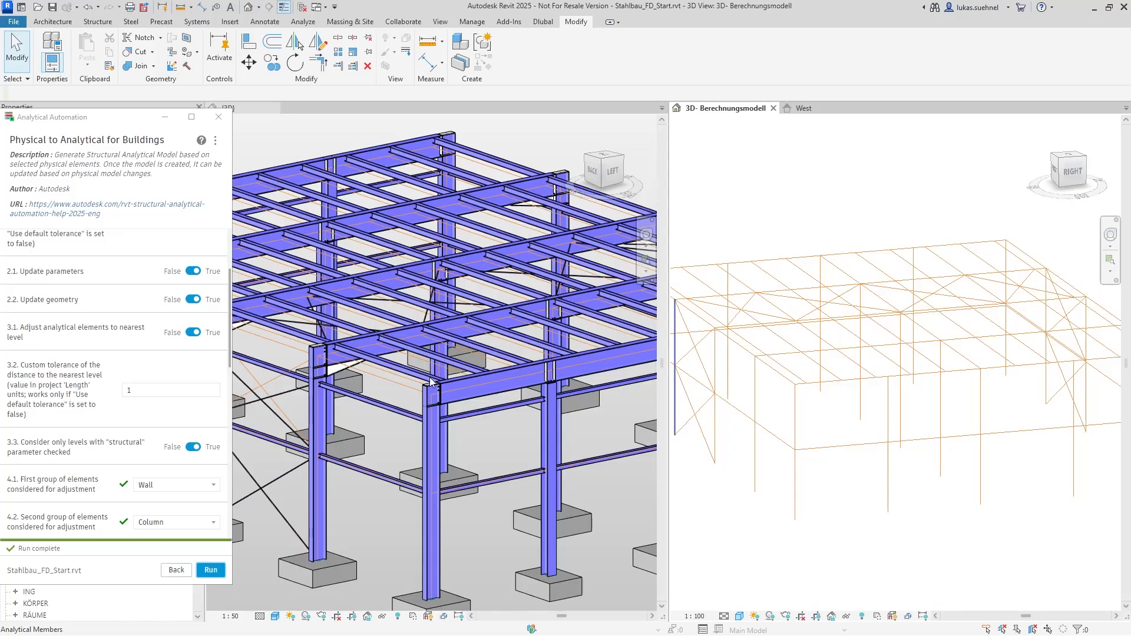
Set the custom tolerance of the distance to the nearest level to 0.1 and rerun the analytical model generation
left_click(127, 391)
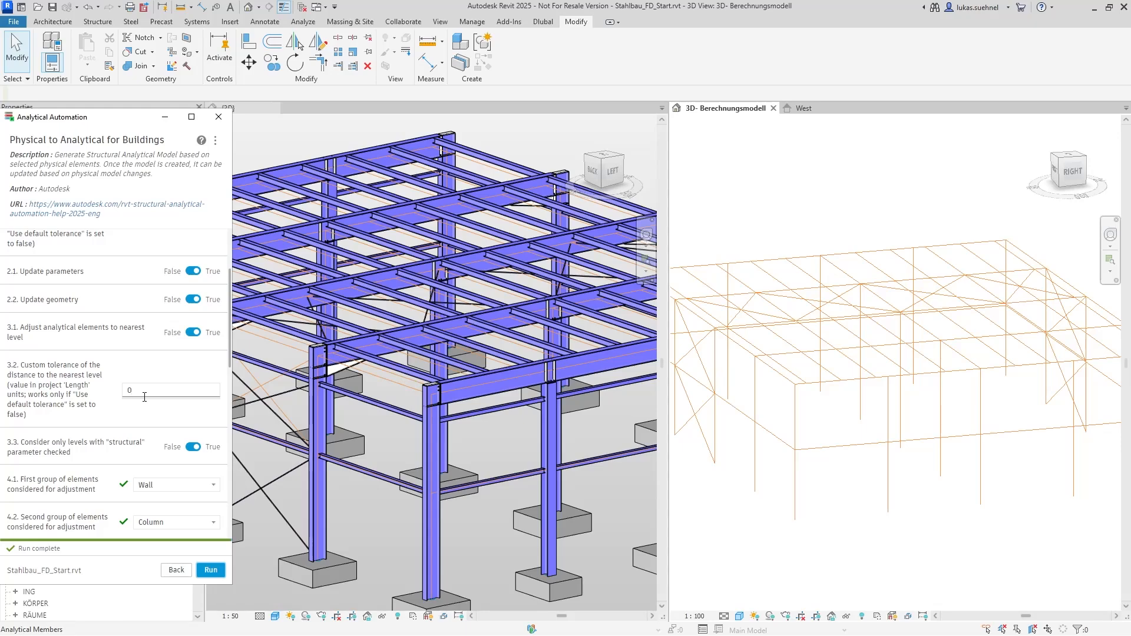
scroll(144, 396, "up", 2)
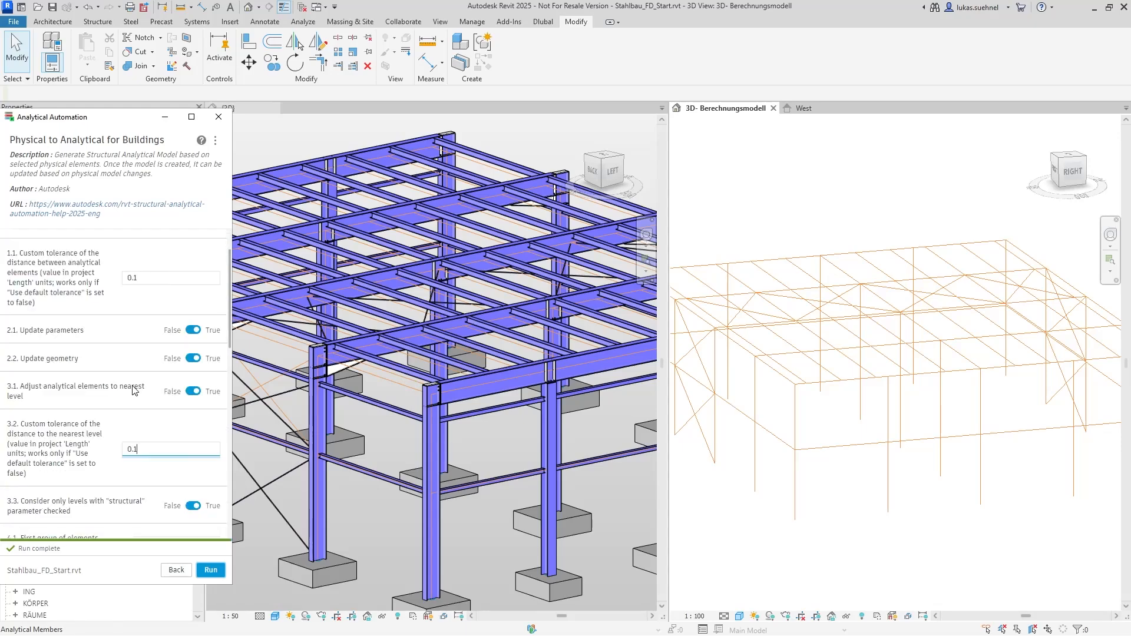
left_click(213, 570)
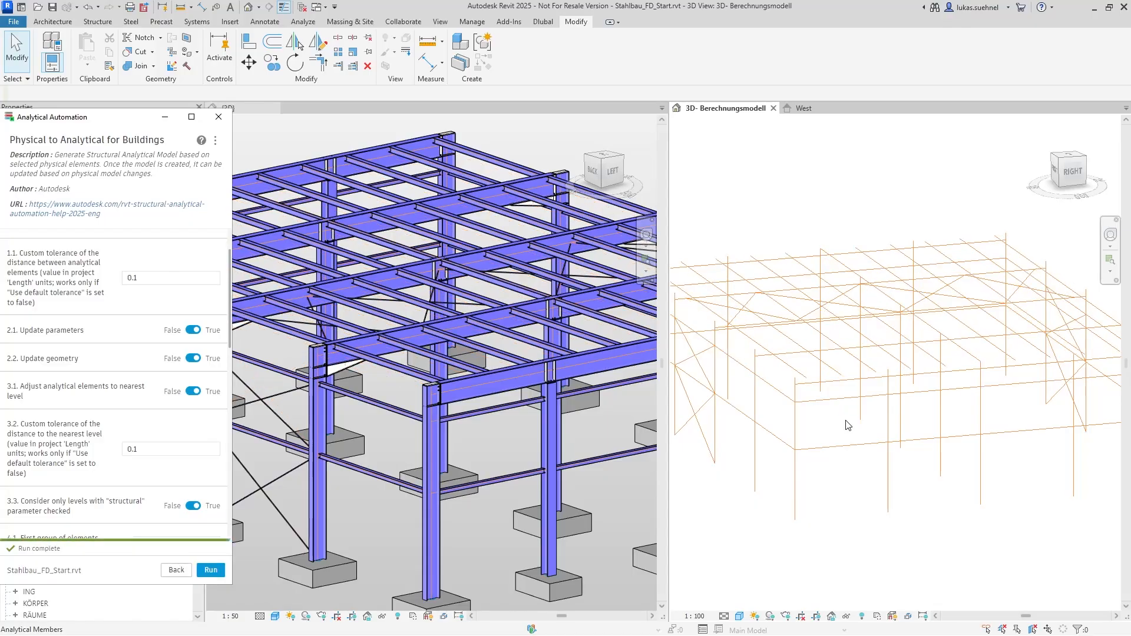
Examine the analytical model at the hall corner and roof for gaps between purlins, columns and roof beams
middle_click_drag(817, 438, 860, 468)
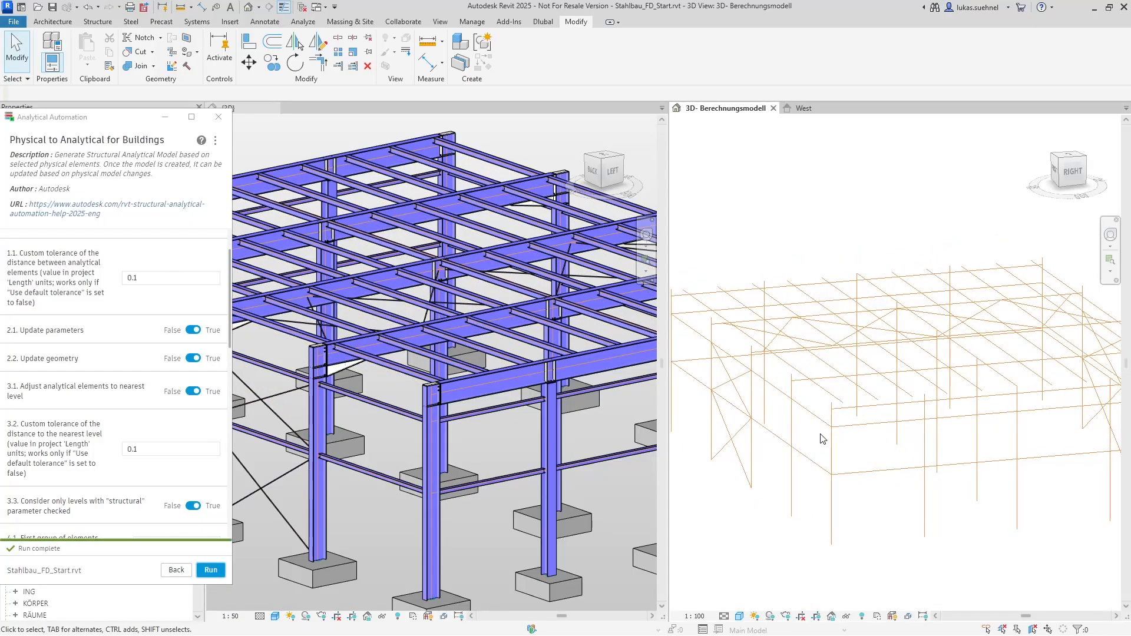
scroll(821, 437, "up", 3)
scroll(824, 433, "up", 2)
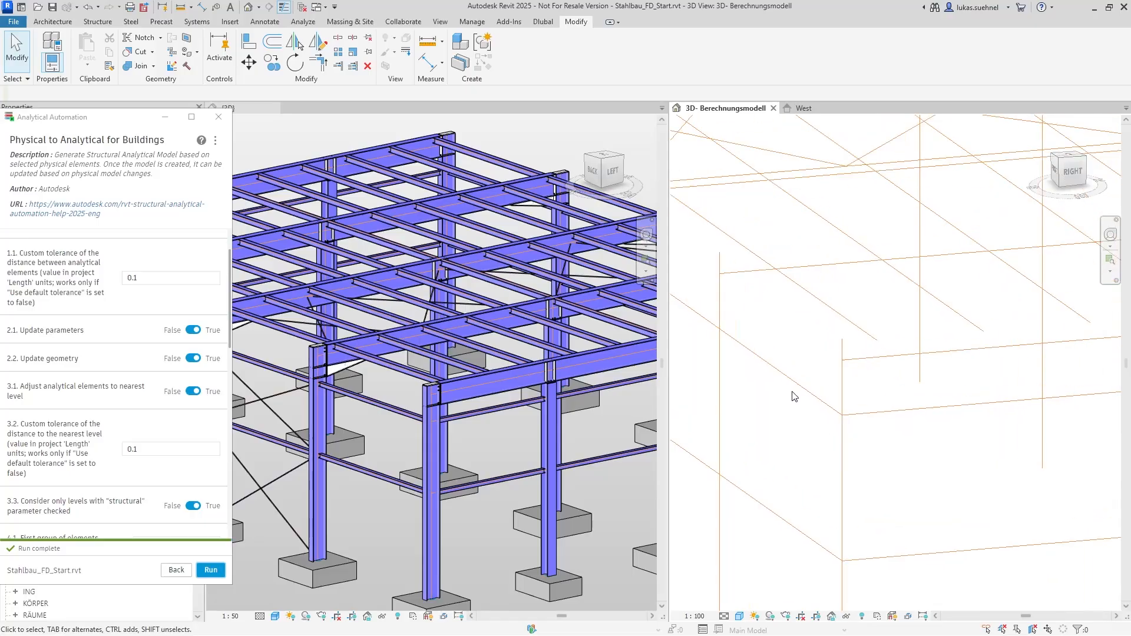
scroll(399, 430, "up", 5)
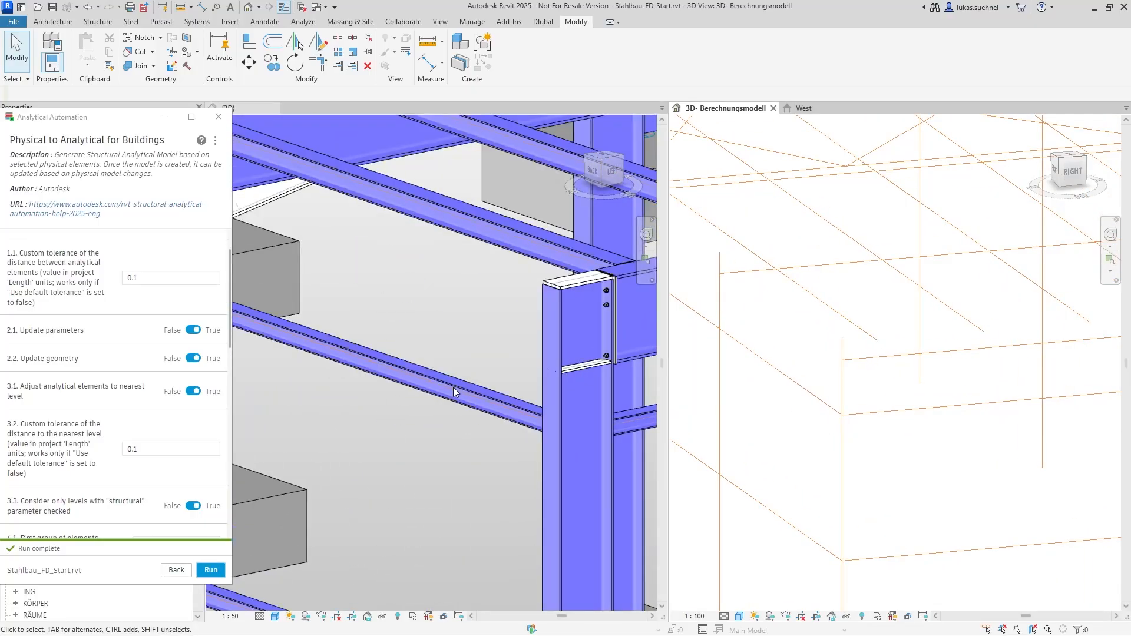
scroll(434, 426, "down", 10)
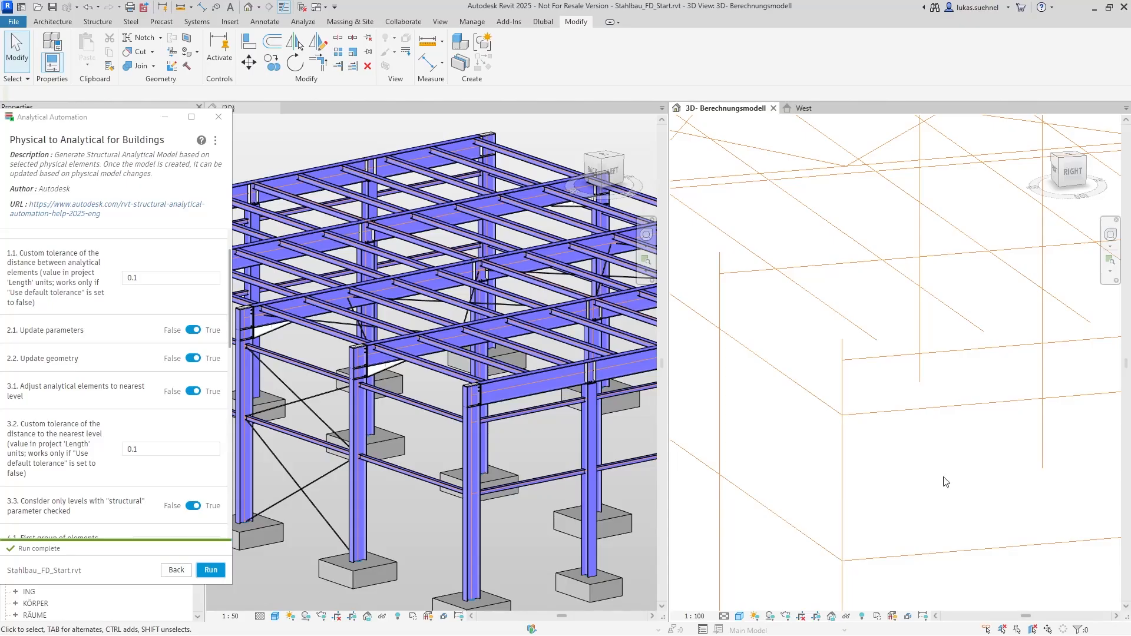
scroll(942, 480, "down", 4)
middle_click_drag(819, 448, 876, 452)
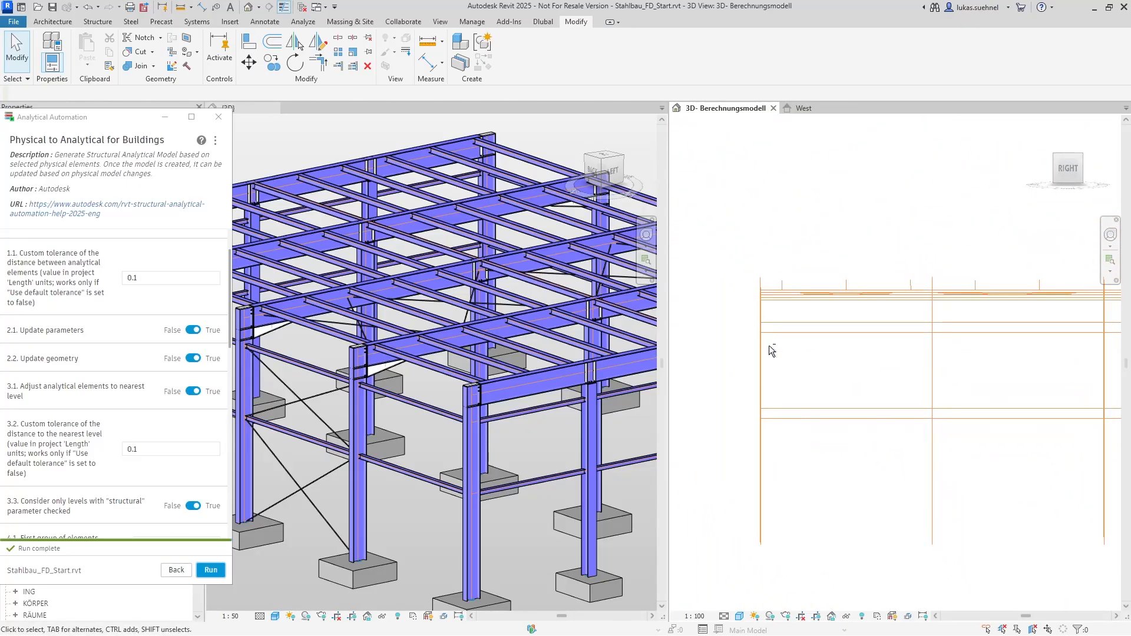
middle_click_drag(770, 348, 775, 352, "shift")
scroll(753, 287, "up", 3)
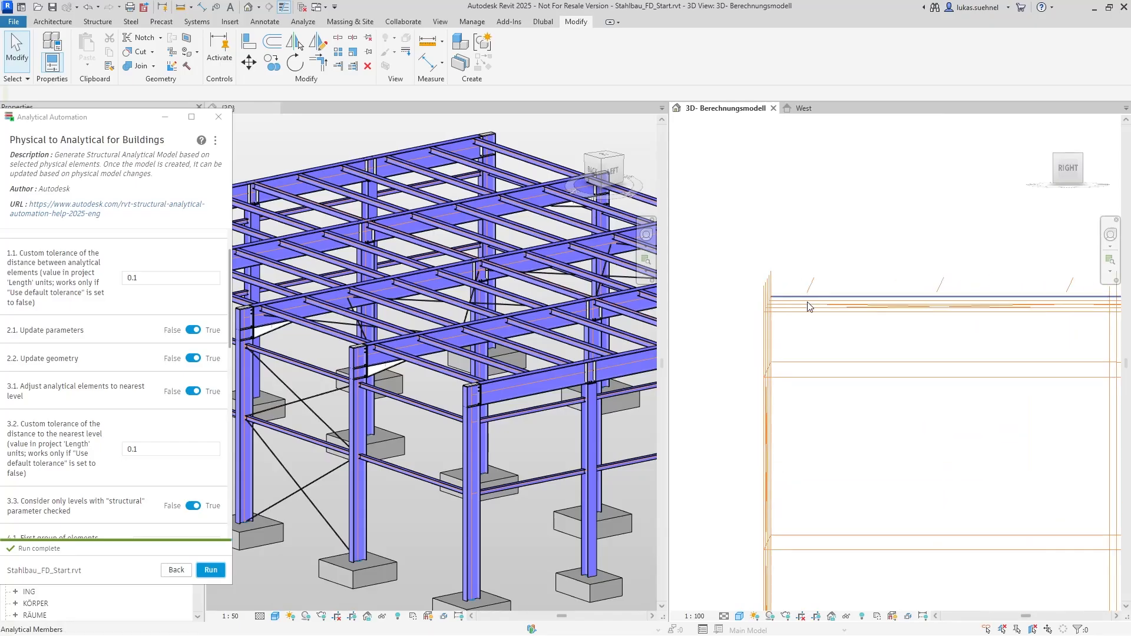
scroll(807, 300, "up", 3)
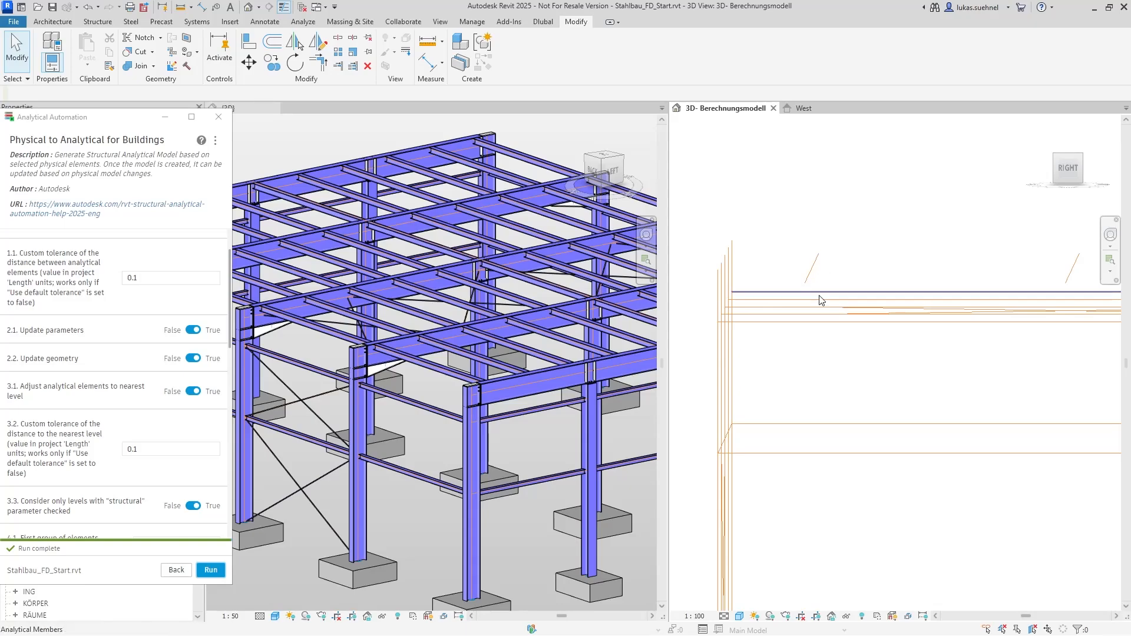
Set the custom tolerance of the distance to the nearest level to 0.6 and rerun the analytical model generation
left_click(135, 449)
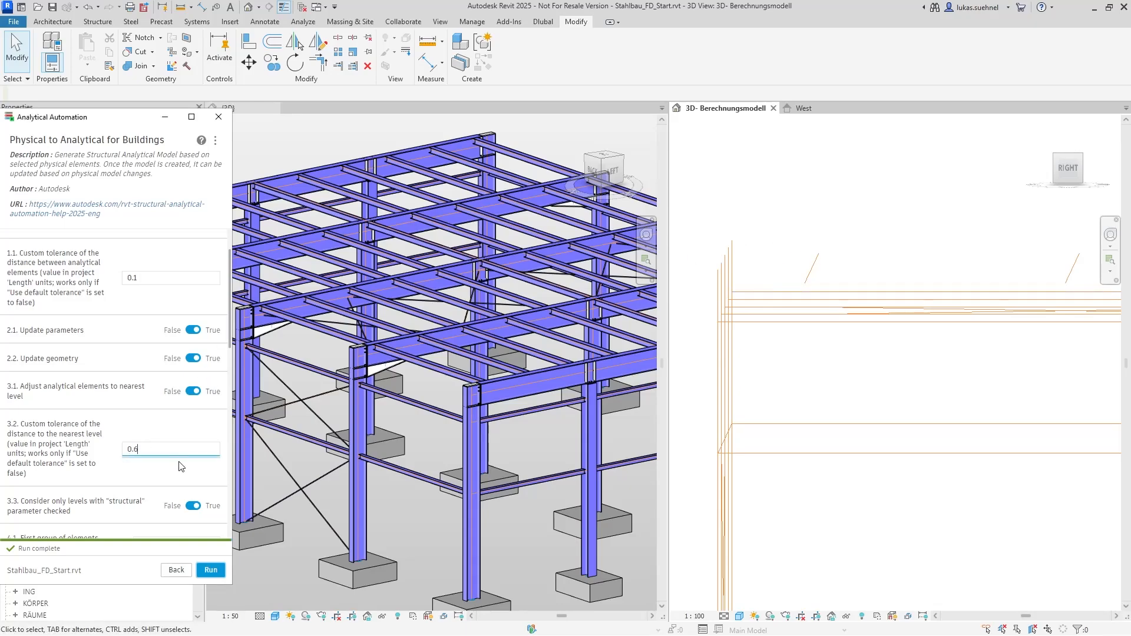
left_click(210, 569)
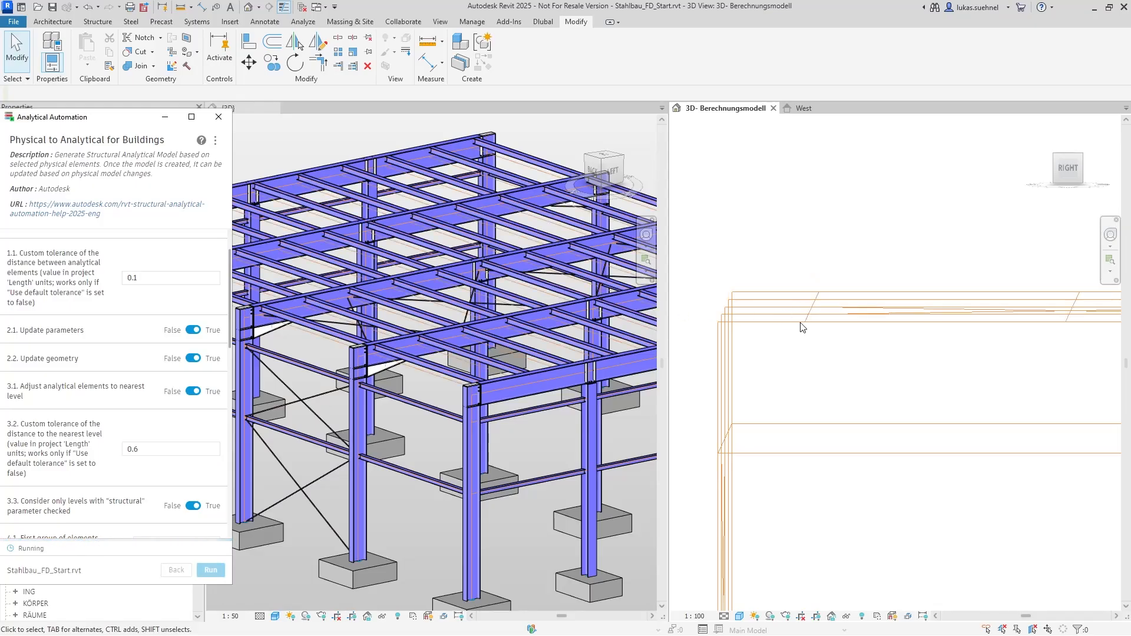
scroll(792, 350, "down", 3)
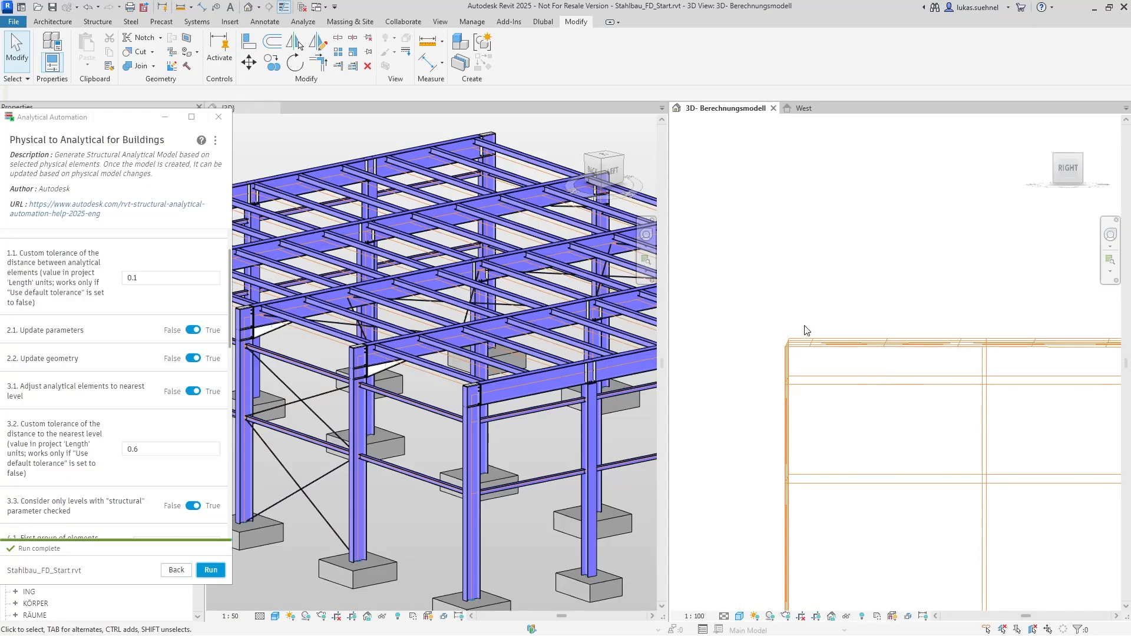
Check the member connections of the regenerated analytical model against the physical steel frame
middle_click_drag(807, 330, 813, 305)
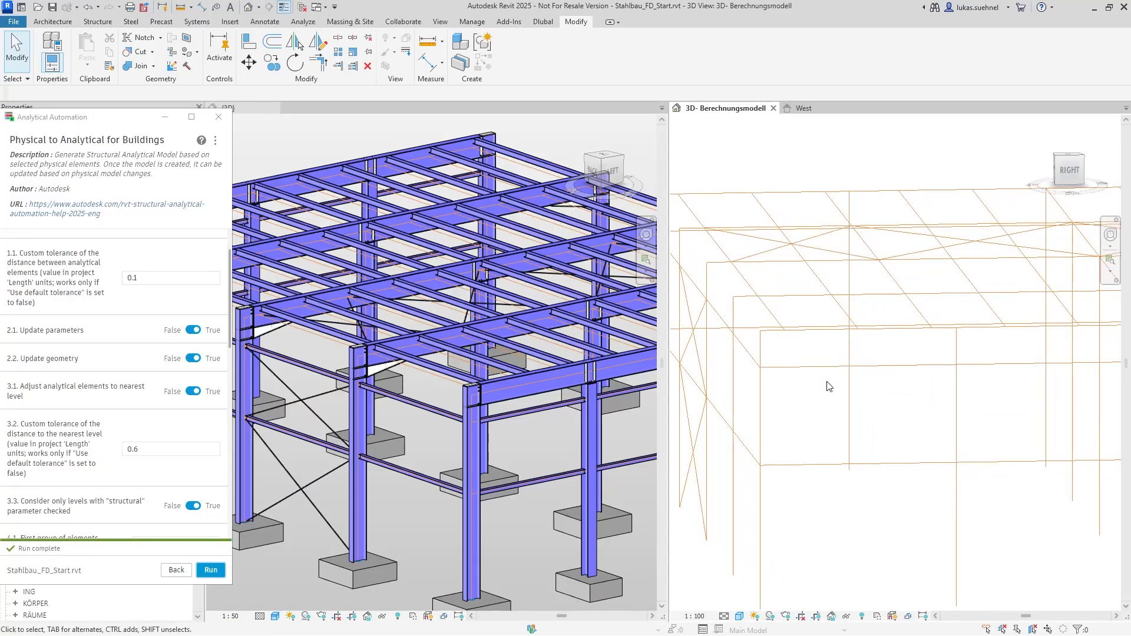
scroll(829, 428, "down", 1)
mouse_move(812, 421)
middle_mouse_down("shift")
mouse_move(802, 409)
mouse_move(815, 416)
middle_mouse_up("shift")
scroll(483, 400, "up", 3)
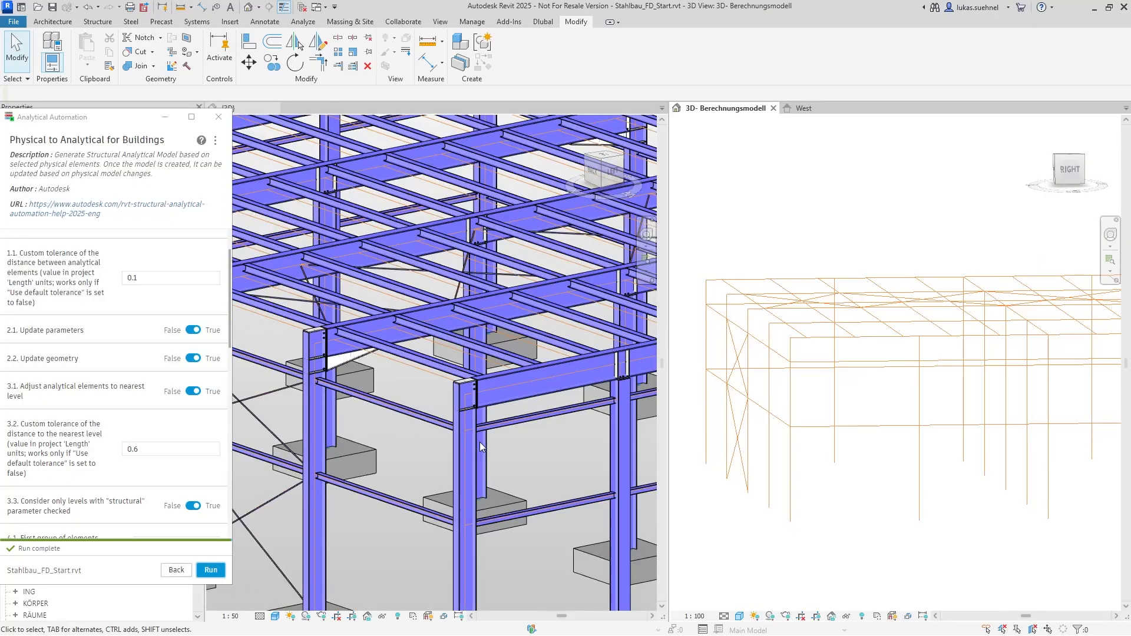
scroll(795, 318, "up", 5)
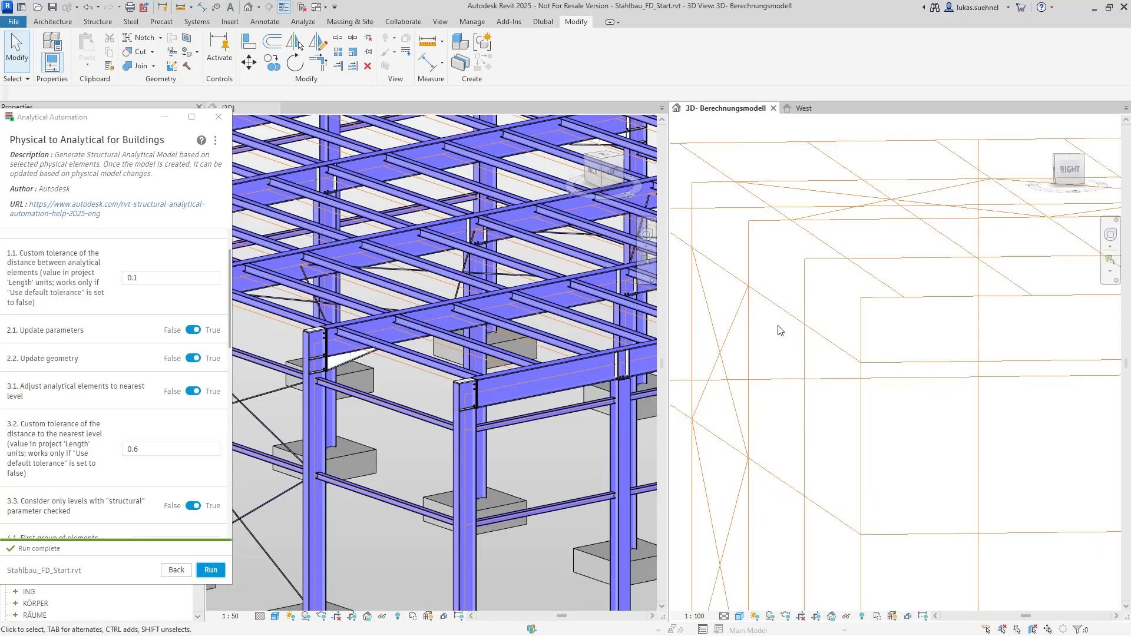
scroll(850, 402, "down", 2)
scroll(836, 440, "down", 3)
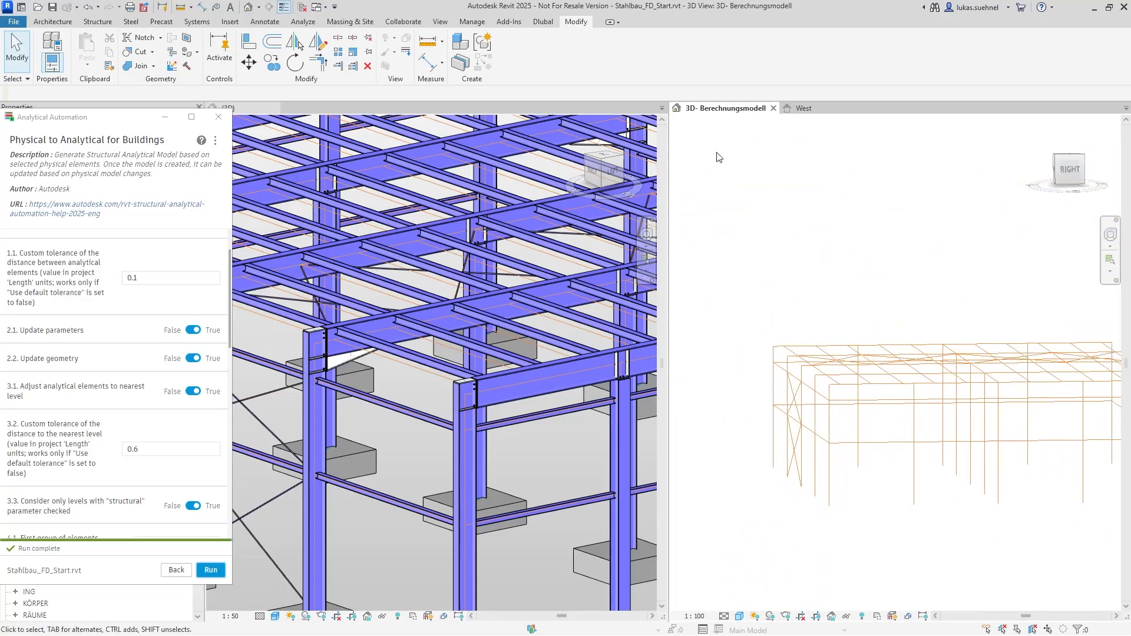
Close Analytical Automation and combine all open views as tabs in a single window
left_click(219, 117)
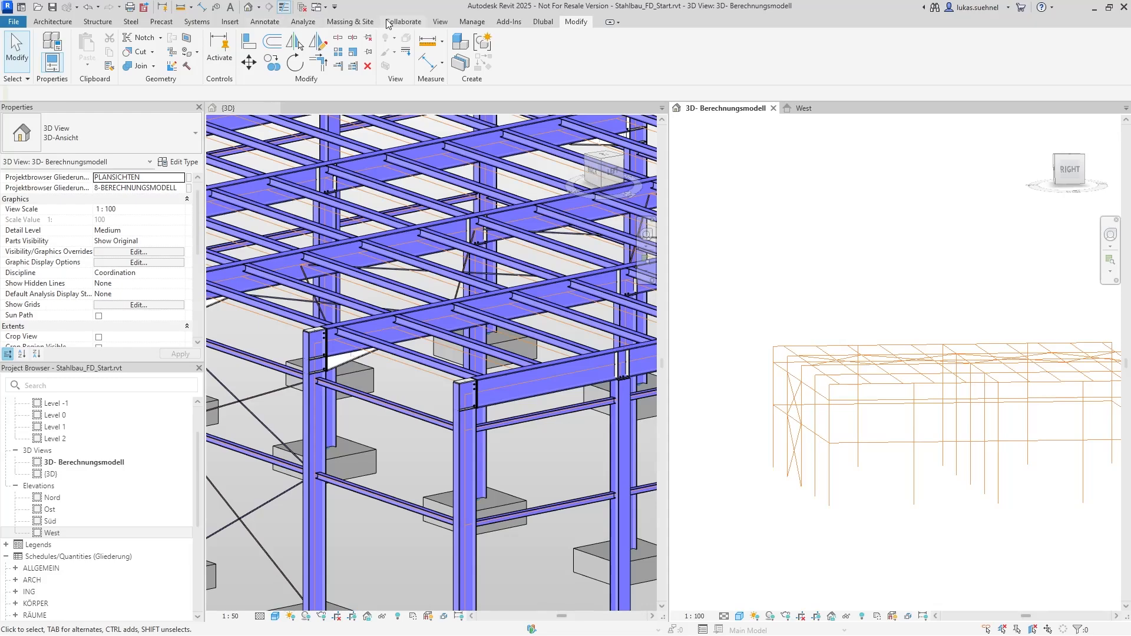
left_click(440, 21)
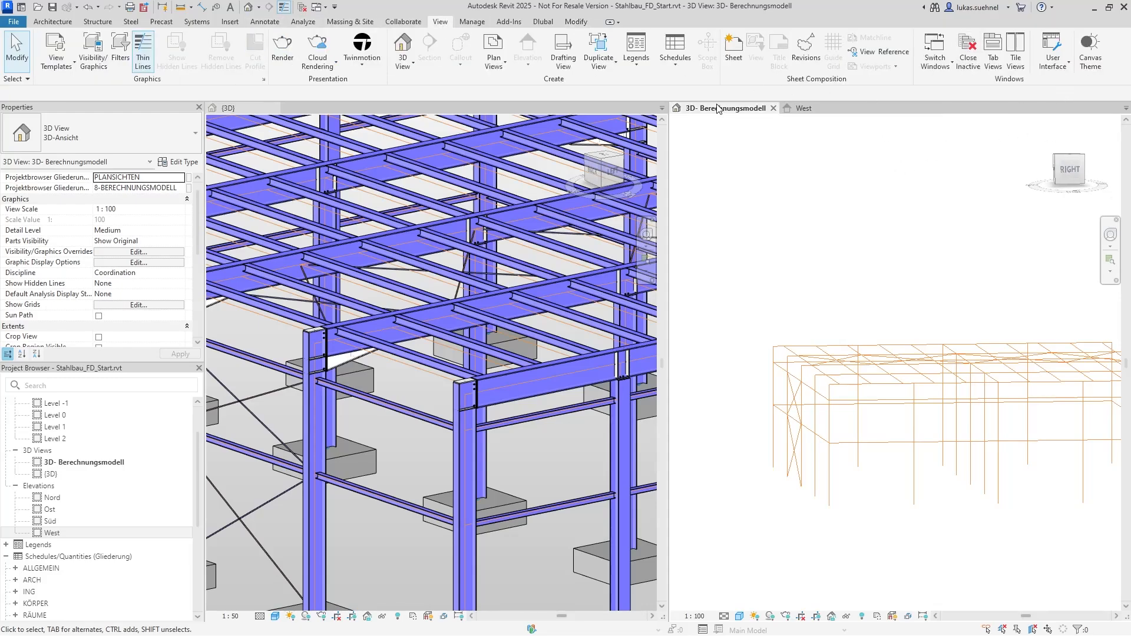
left_click_drag(218, 112, 725, 112)
scroll(610, 403, "down", 3)
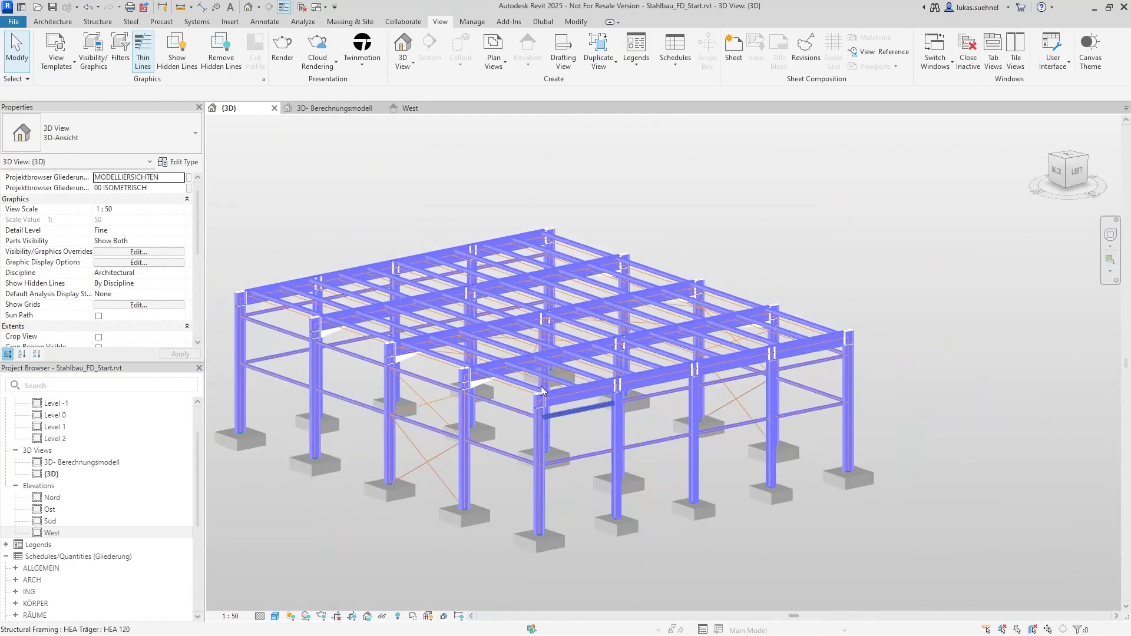
Compare the physical hall in the {3D} view with the analytical model in the 3D- Berechnungsmodell view
middle_click_drag(360, 240, 314, 171)
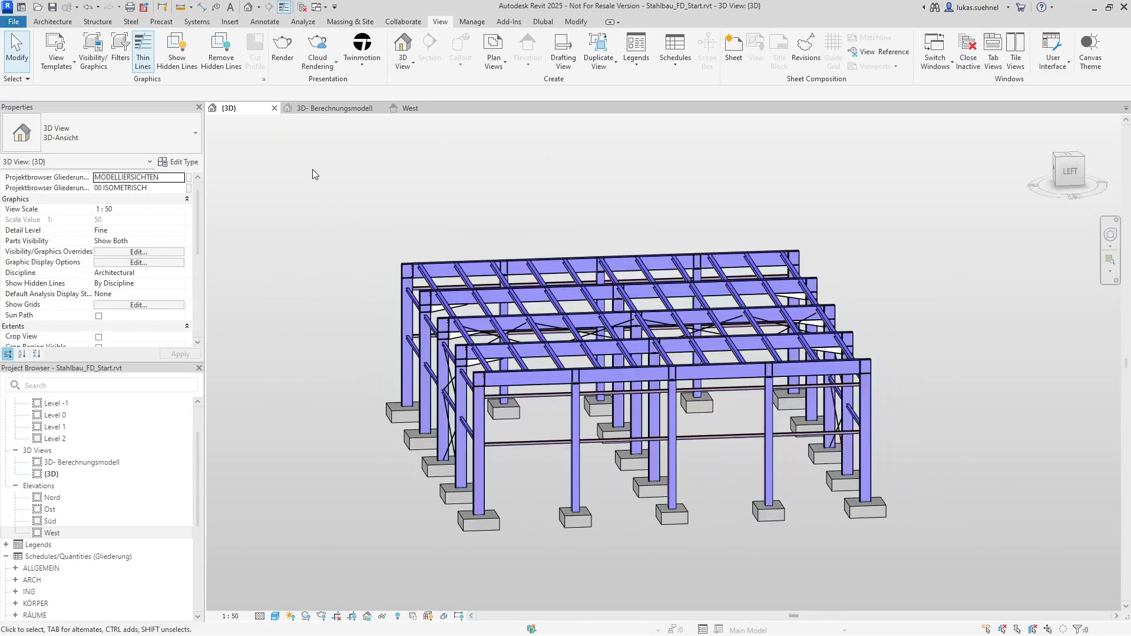
left_click(348, 109)
middle_click_drag(373, 324, 334, 247)
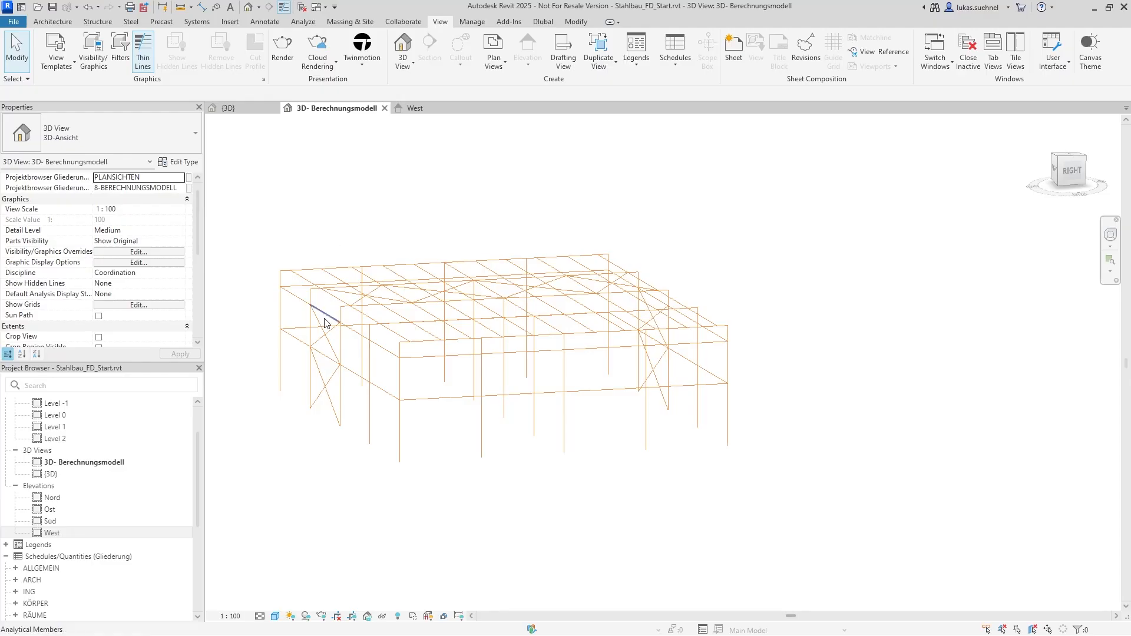
Look at the options for placing point boundary conditions on the analytical model, then leave the command without placing any
scroll(341, 422, "up", 3)
middle_click_drag(476, 429, 495, 463)
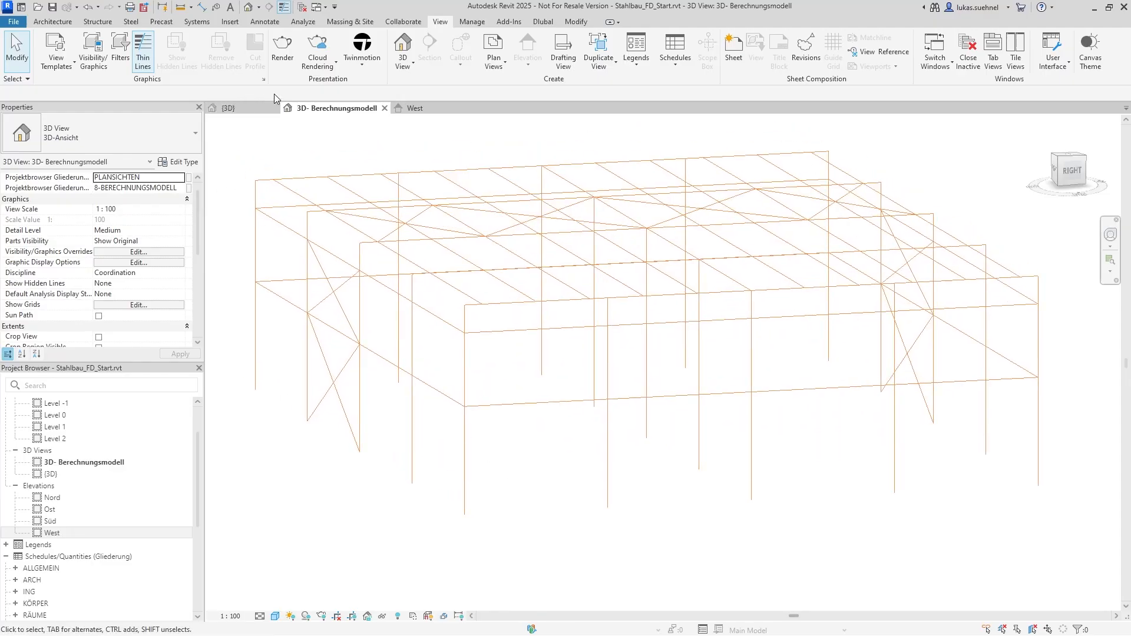
left_click(303, 21)
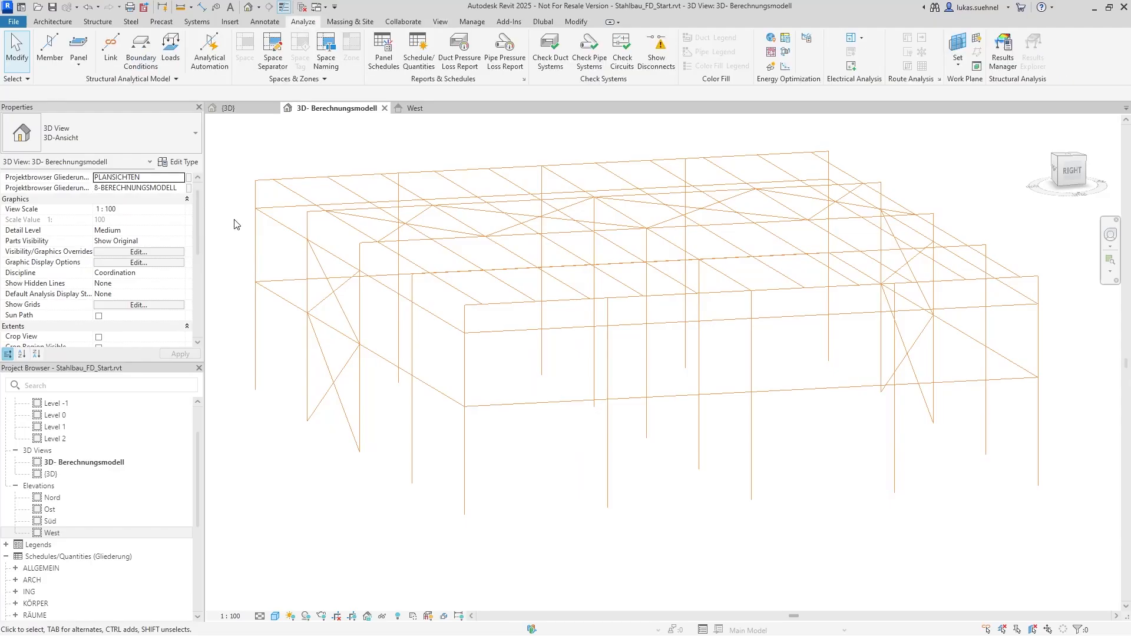
left_click(140, 50)
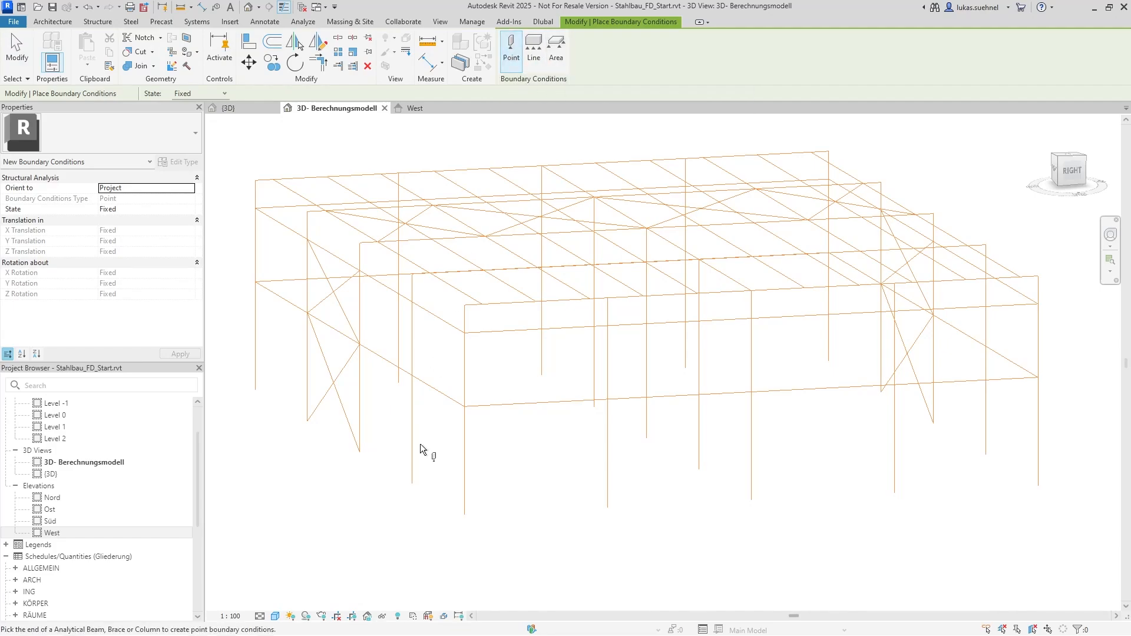
key("Escape")
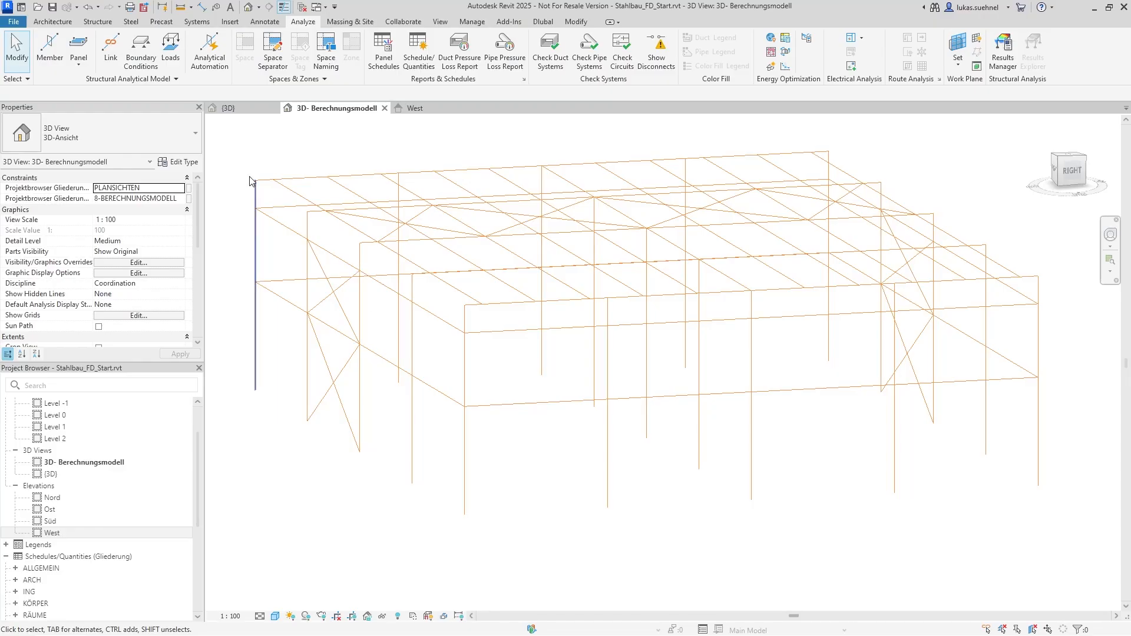
Examine the material, section, and start and end release properties of one analytical column, then clear the selection
left_click(360, 400)
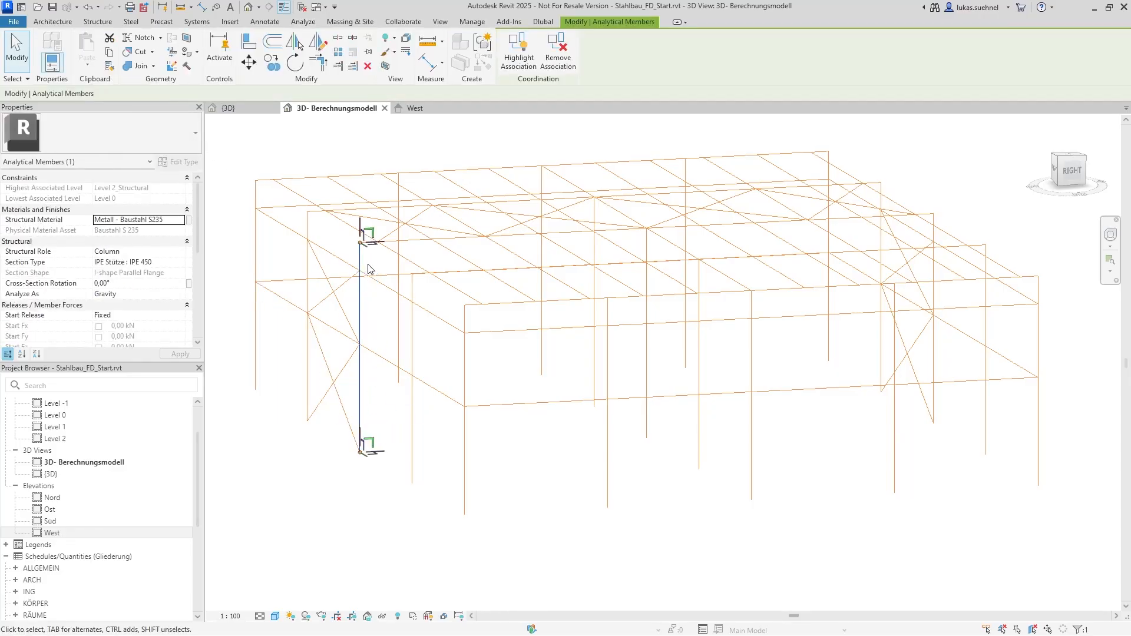
scroll(65, 273, "down", 2)
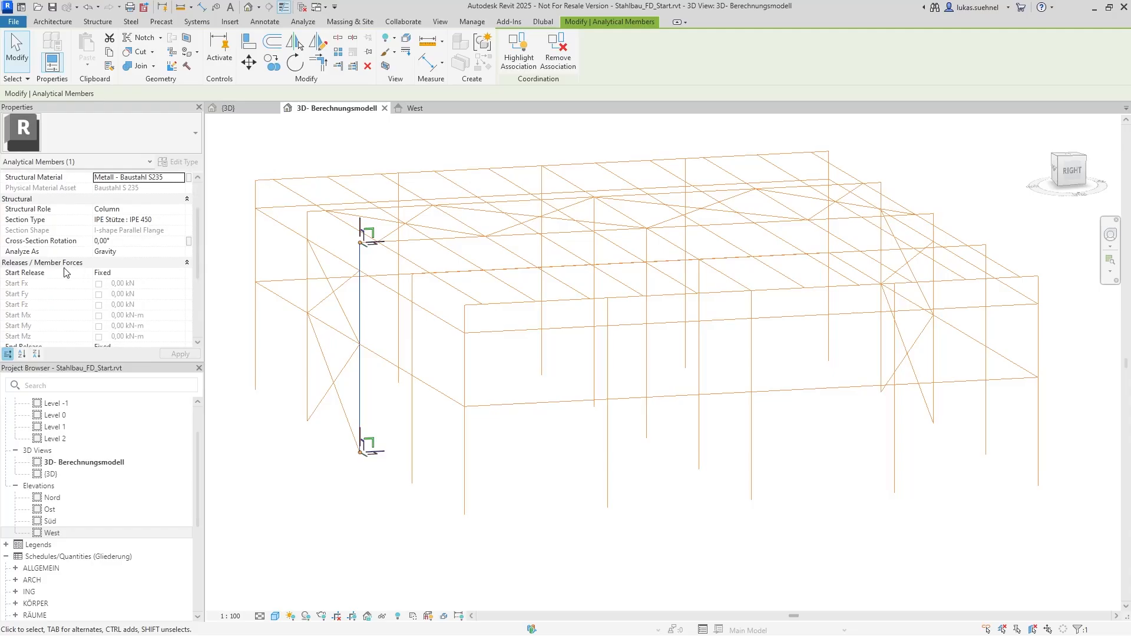
scroll(118, 278, "down", 3)
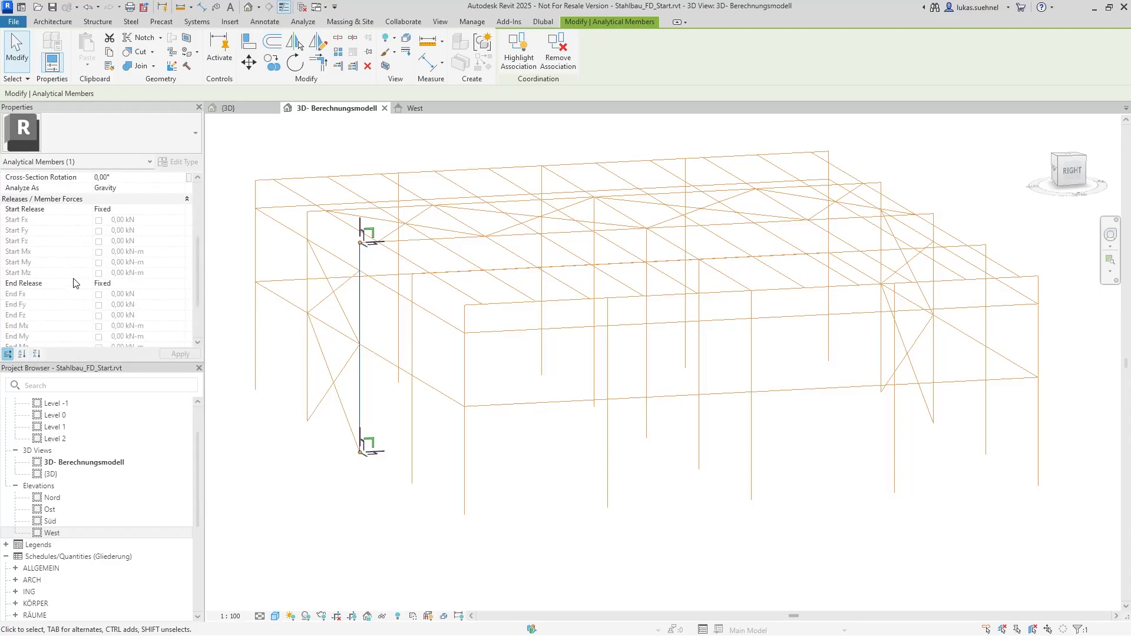
left_click(307, 481)
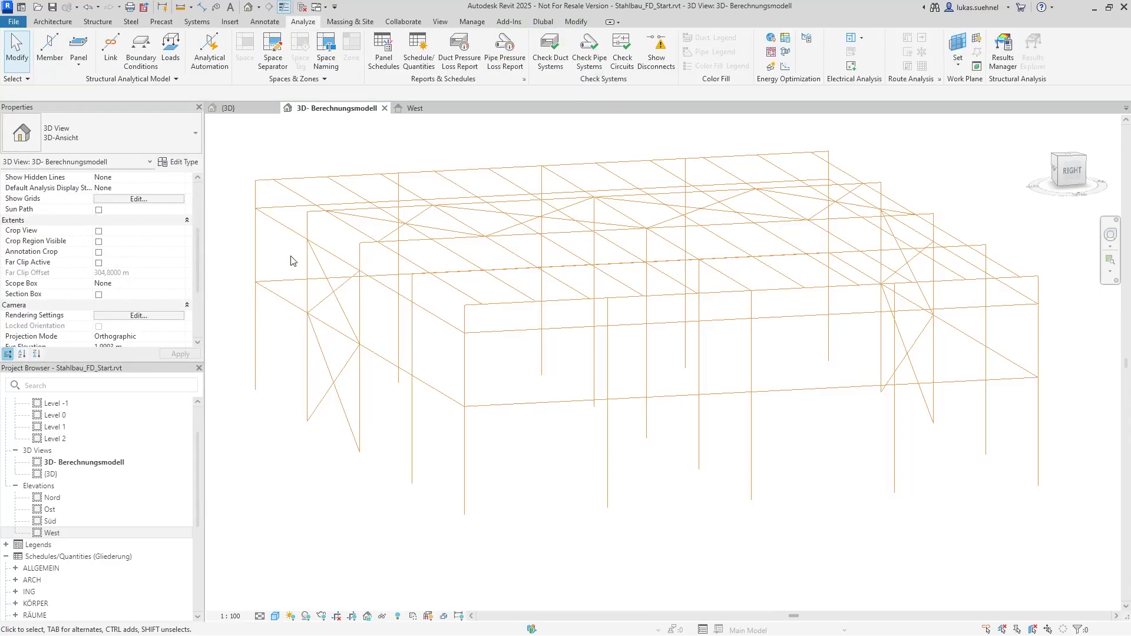
Review the load cases and load combinations in the structural settings, then check the point load options without placing a load
left_click(127, 79)
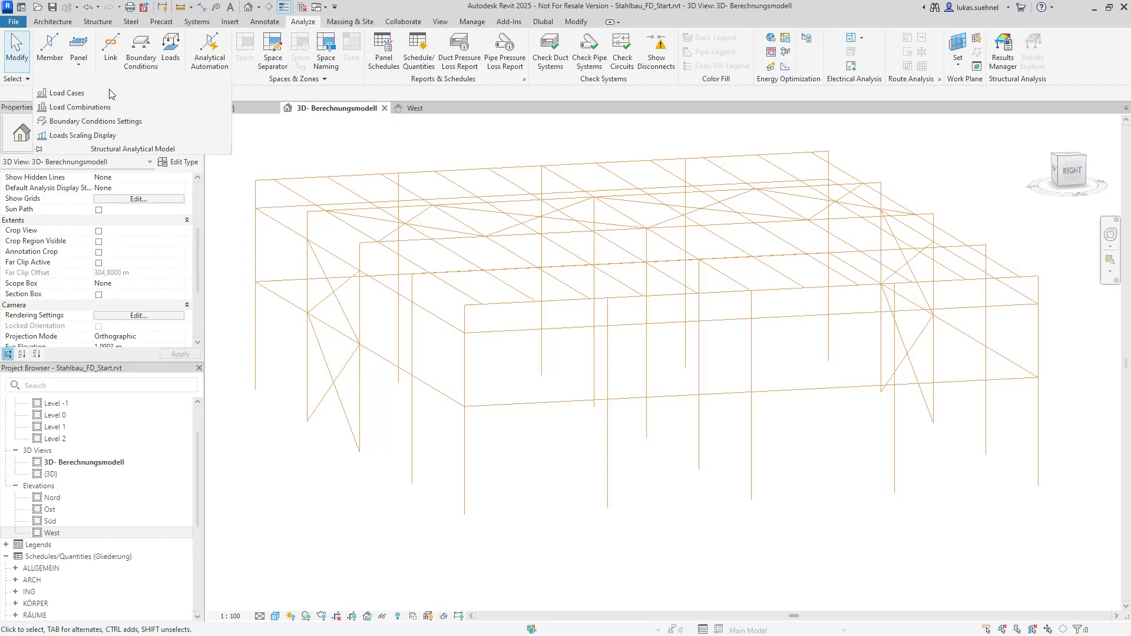
left_click(65, 92)
scroll(511, 281, "down", 1)
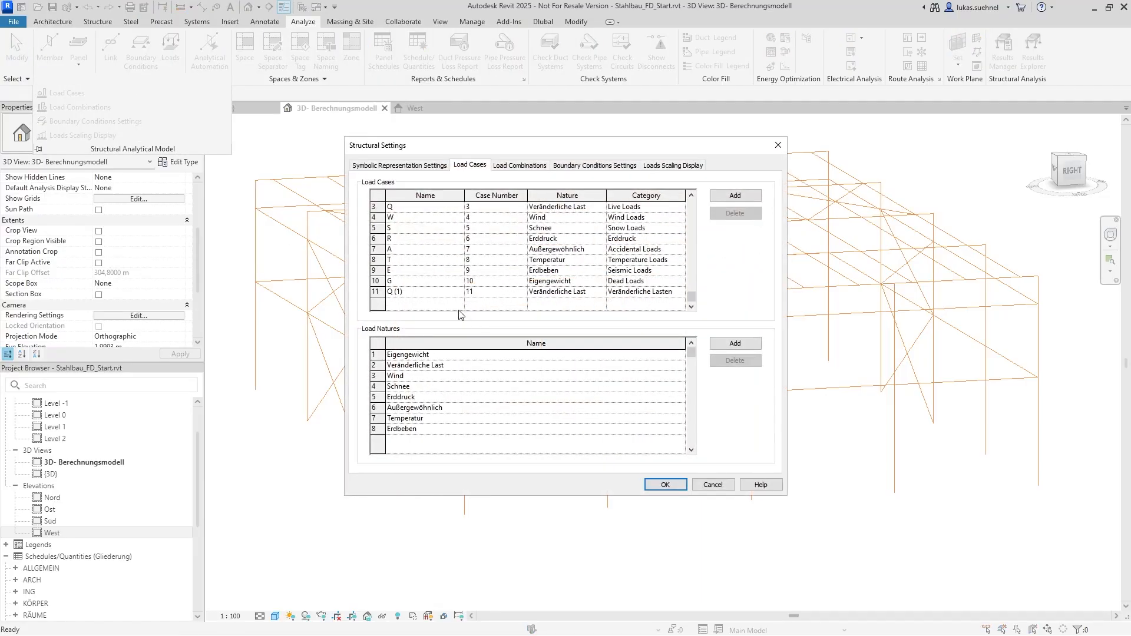
left_click(519, 165)
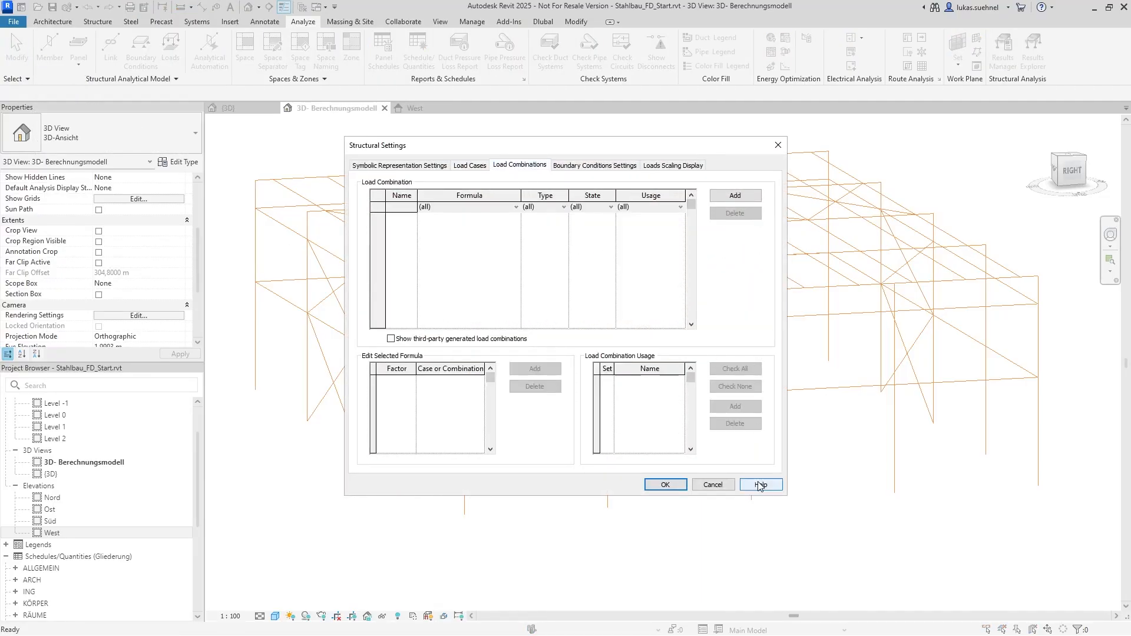
left_click(713, 485)
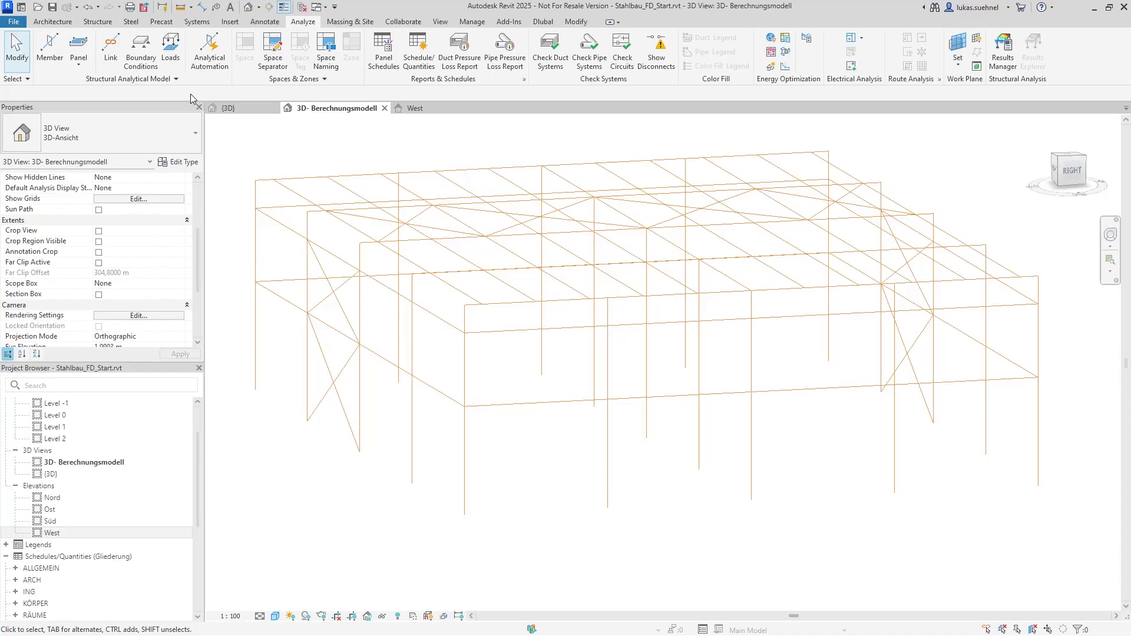
left_click(169, 65)
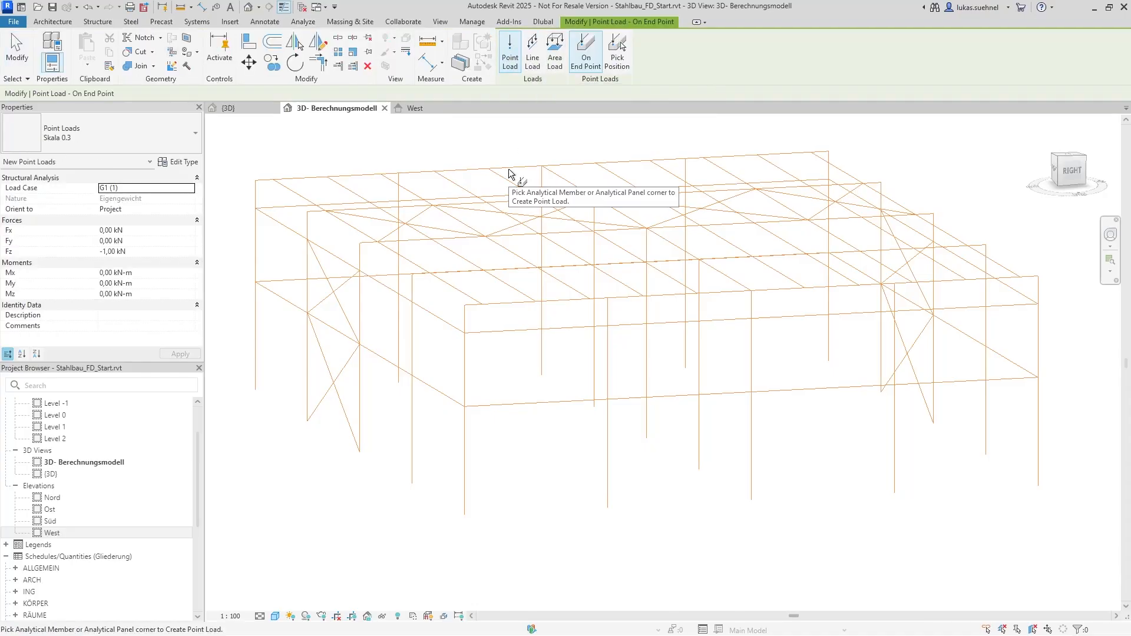
key("Escape")
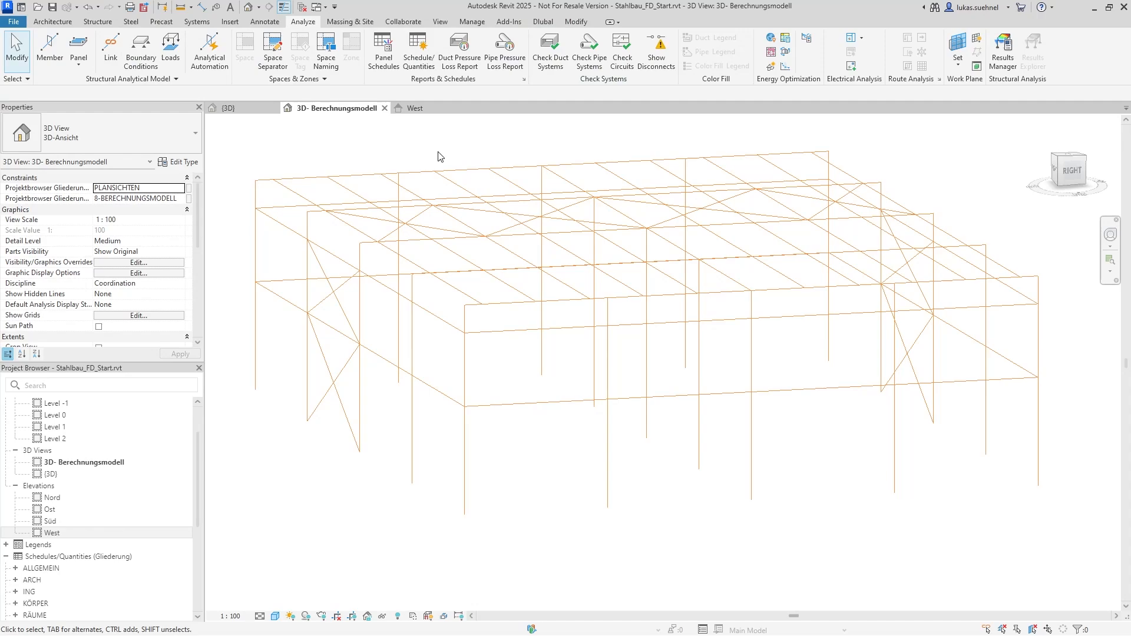
Arrange the Revit window and Dlubal RFEM side by side on the screen
middle_click_drag(539, 383, 481, 370, "shift")
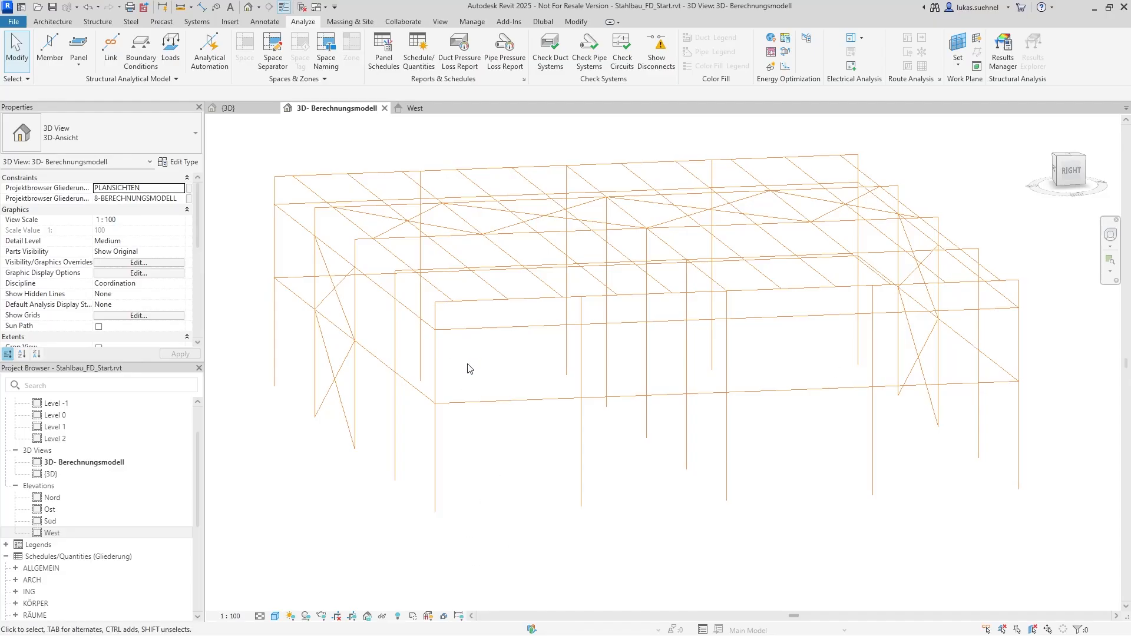
scroll(479, 344, "down", 2)
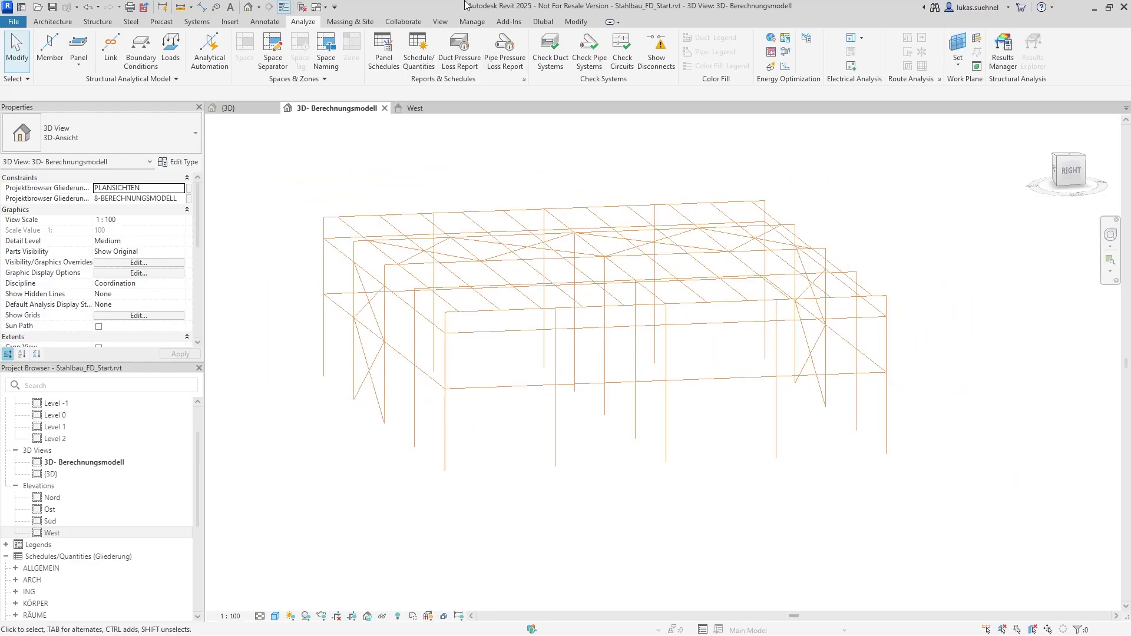
left_click_drag(465, 5, 2, 139)
left_click(834, 194)
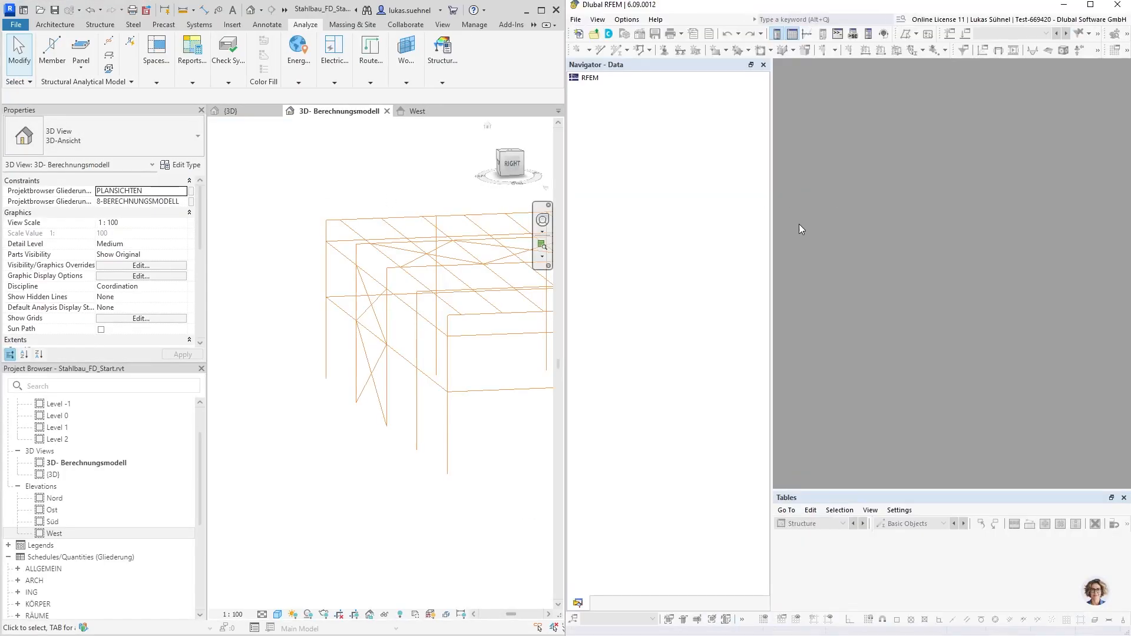
Examine the export type and data options of the Dlubal export to RFEM 6, then cancel without exporting
left_click(533, 24)
left_click(543, 37)
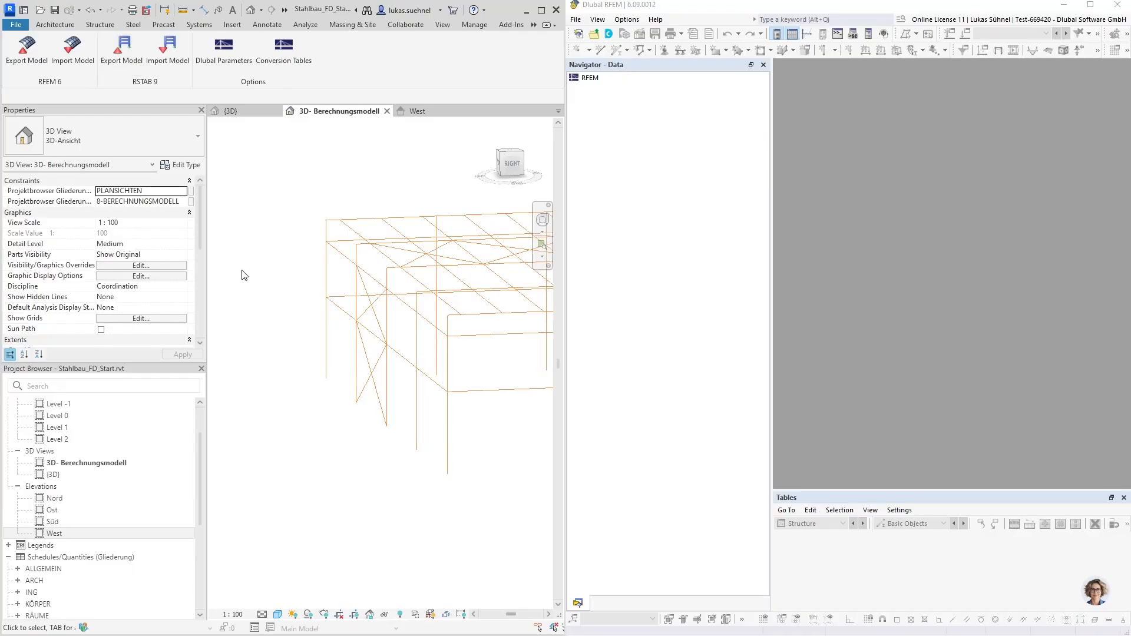
scroll(230, 281, "down", 3)
scroll(410, 231, "up", 3)
scroll(338, 192, "down", 1)
middle_click_drag(338, 191, 360, 210)
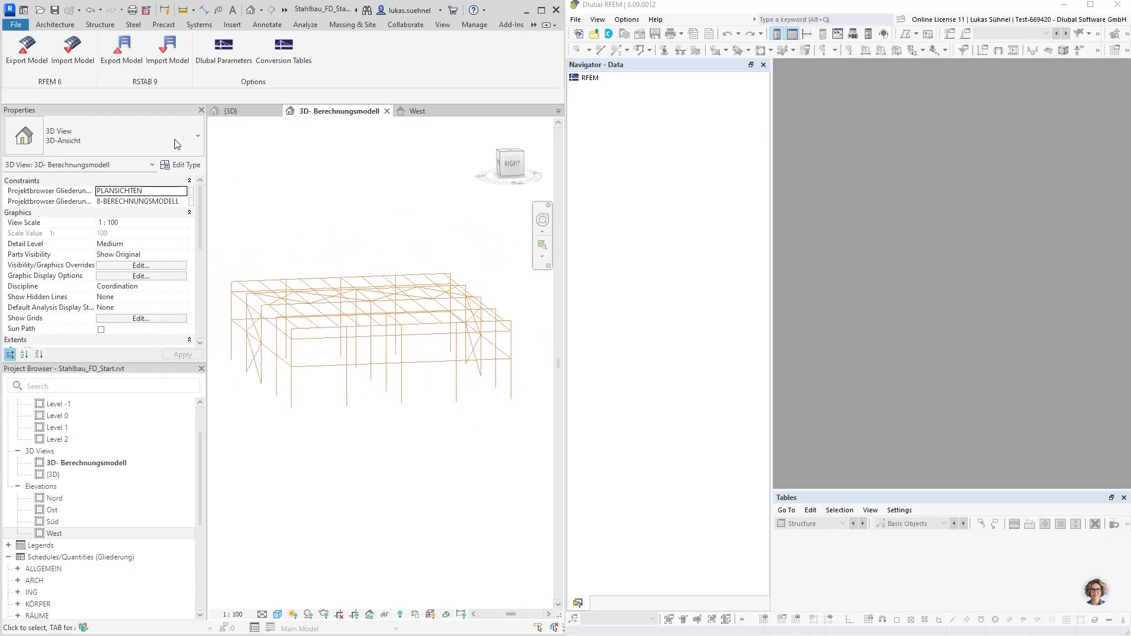
left_click(29, 59)
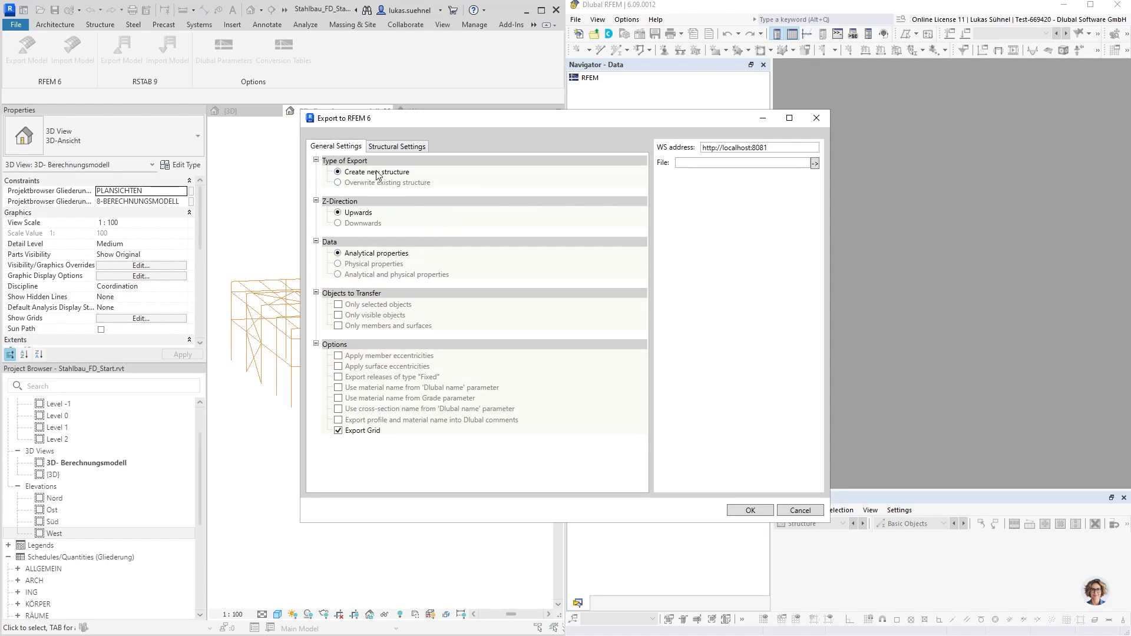
left_click(351, 185)
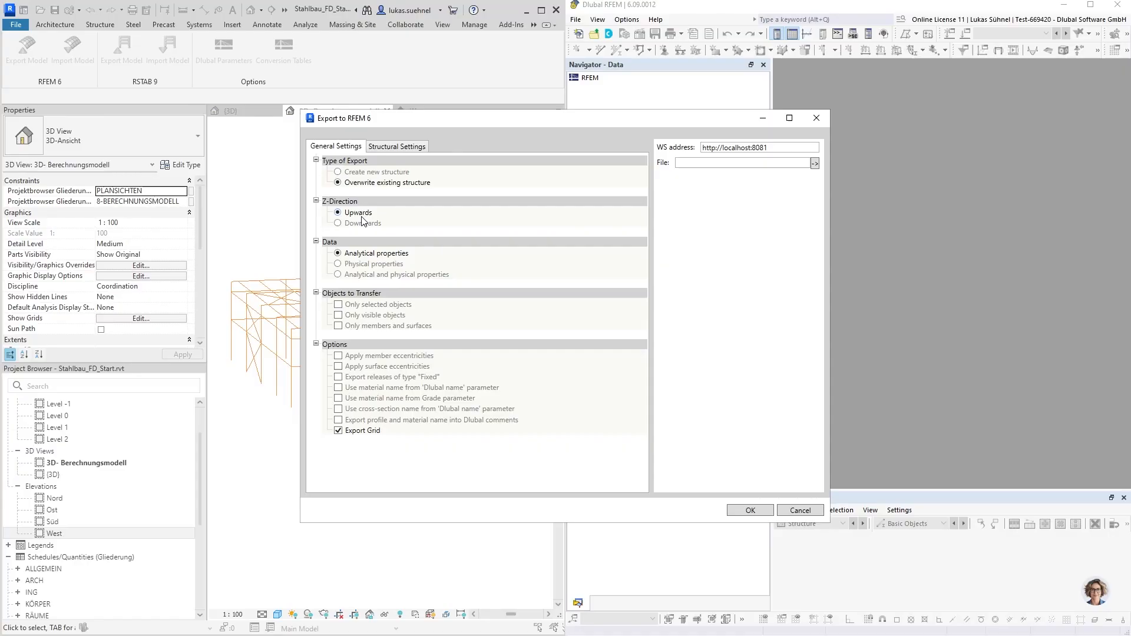
left_click(356, 172)
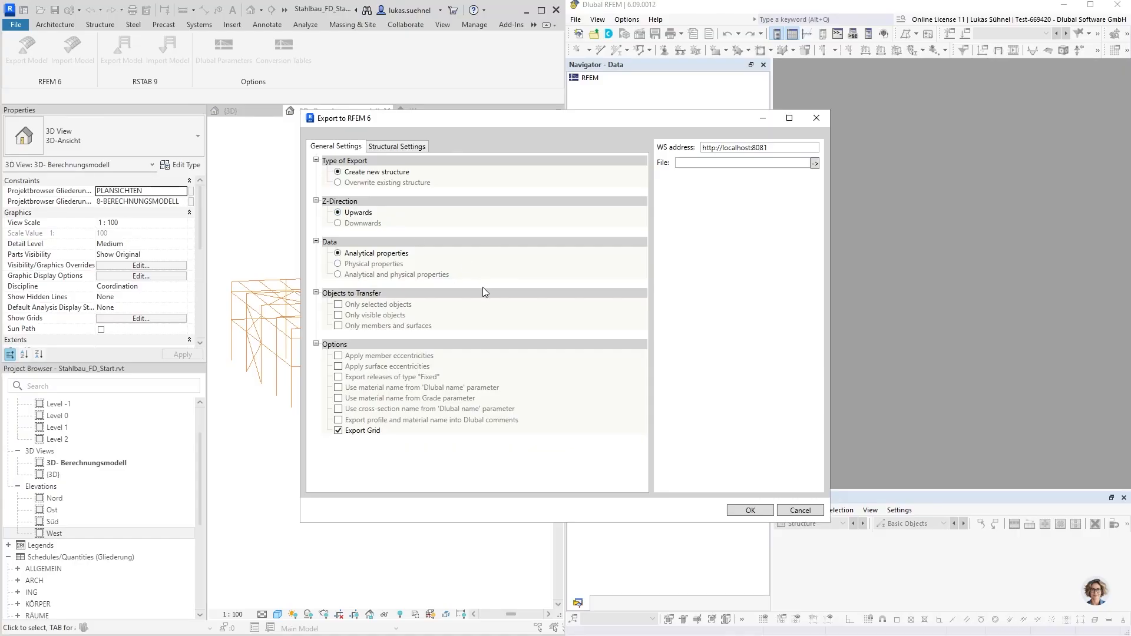
left_click(377, 264)
left_click(800, 510)
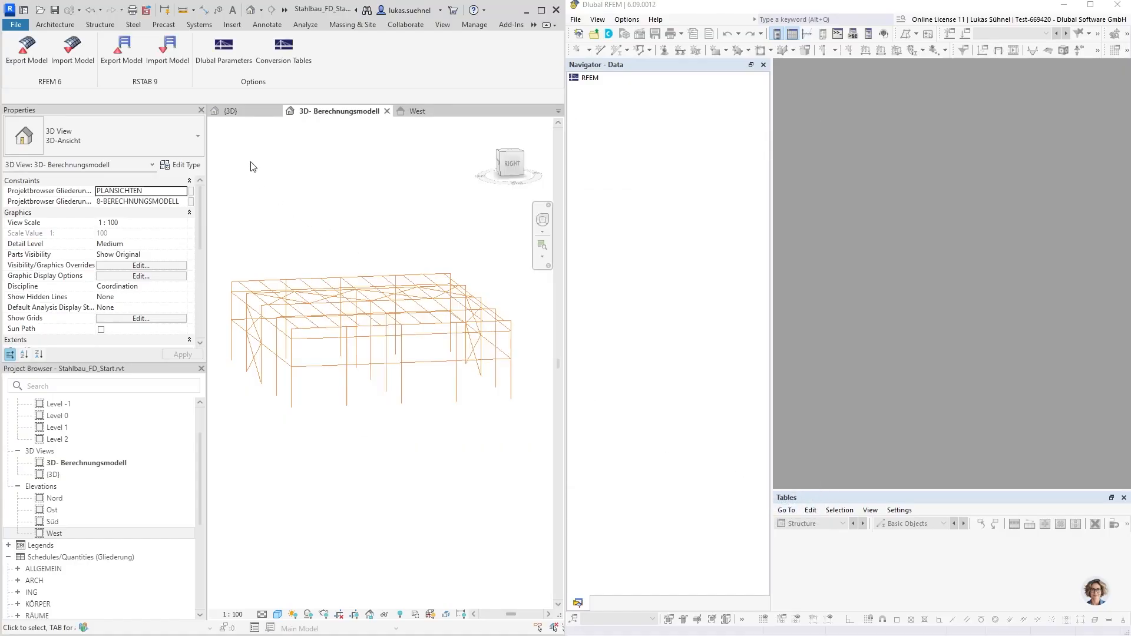
Compare the physical corner column in the {3D} view with its analytical member in the 3D- Berechnungsmodell view, then return to {3D}
left_click(240, 113)
scroll(295, 289, "up", 5)
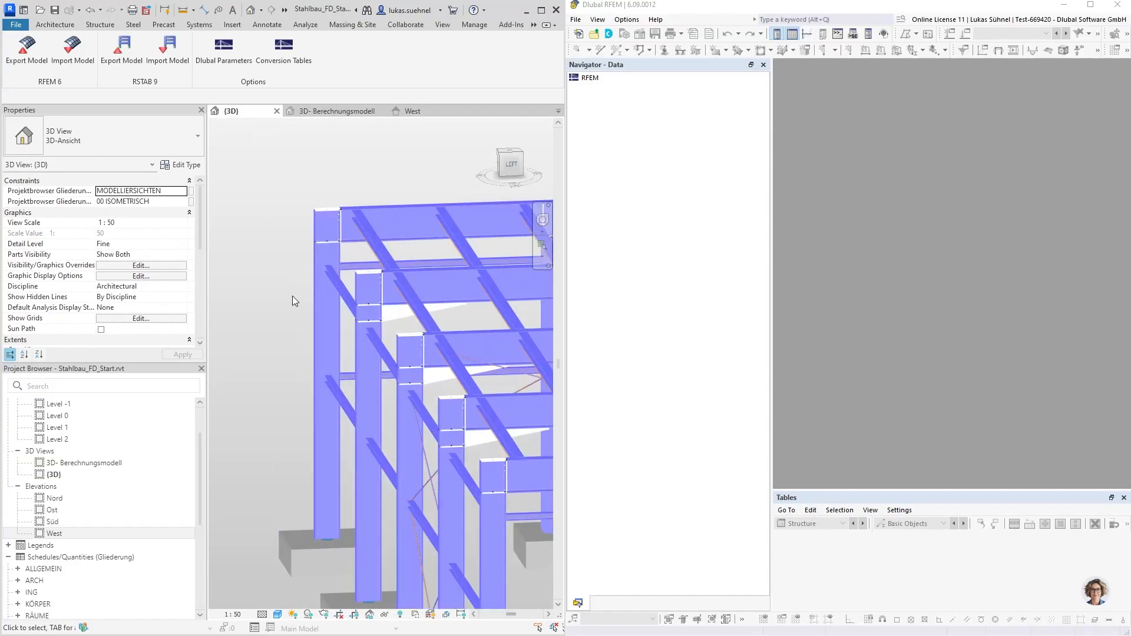
left_click(339, 345)
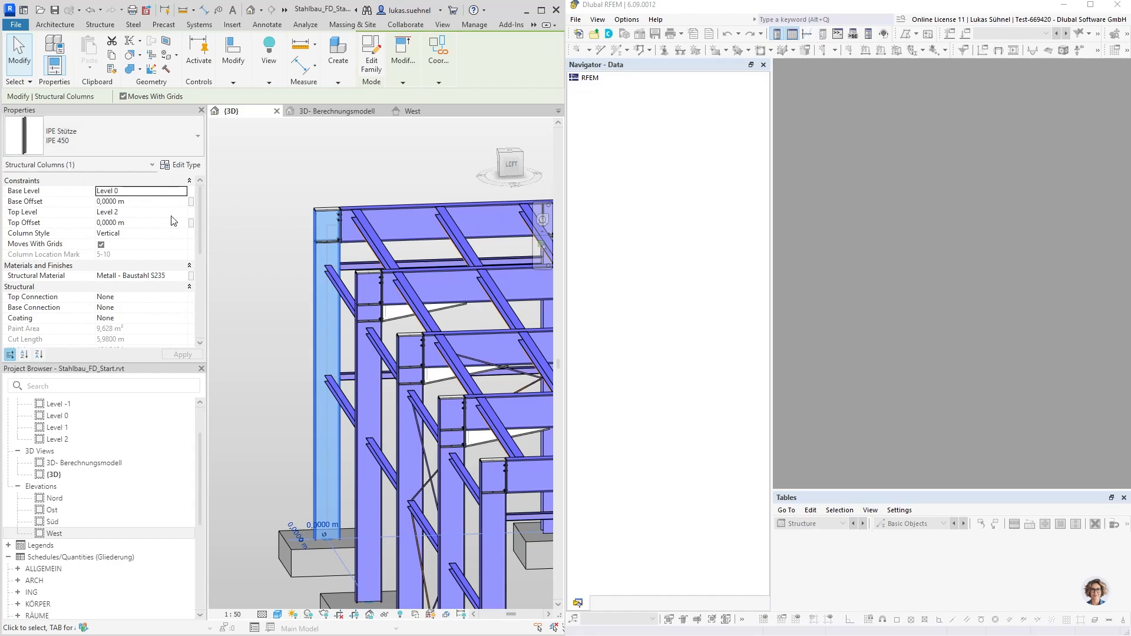
left_click(332, 110)
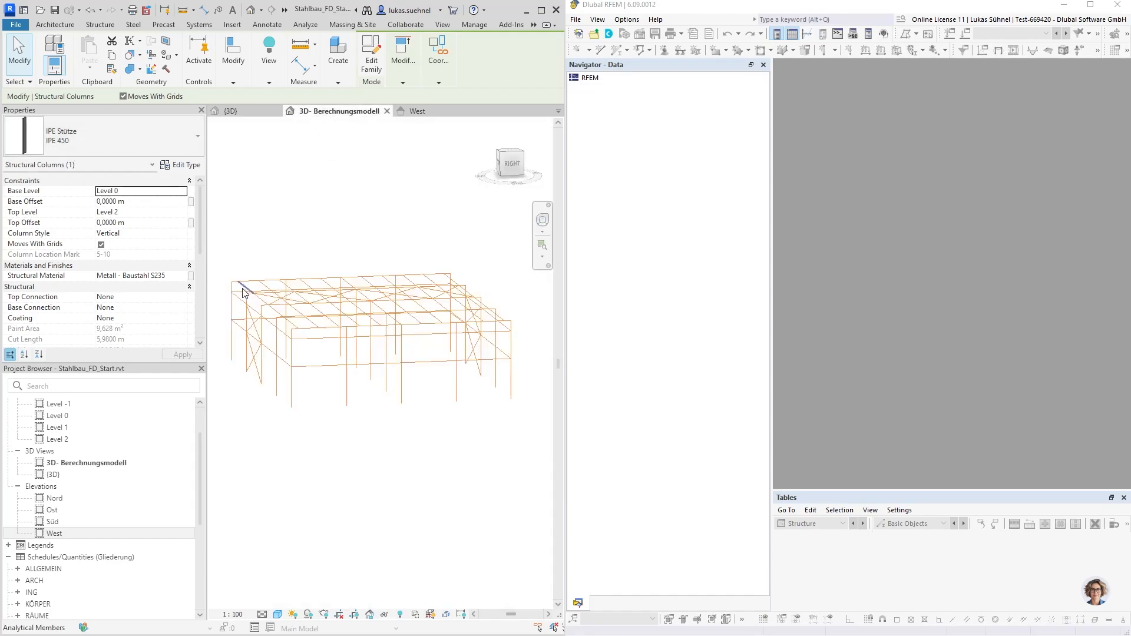
left_click(238, 310)
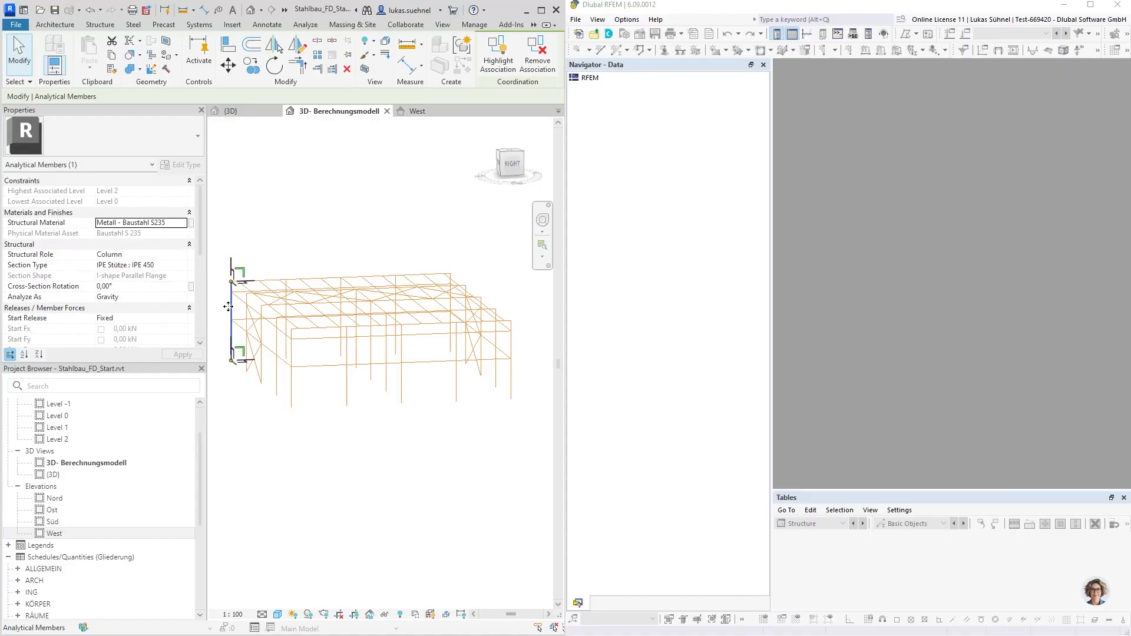
scroll(227, 306, "up", 5)
scroll(227, 306, "up", 2)
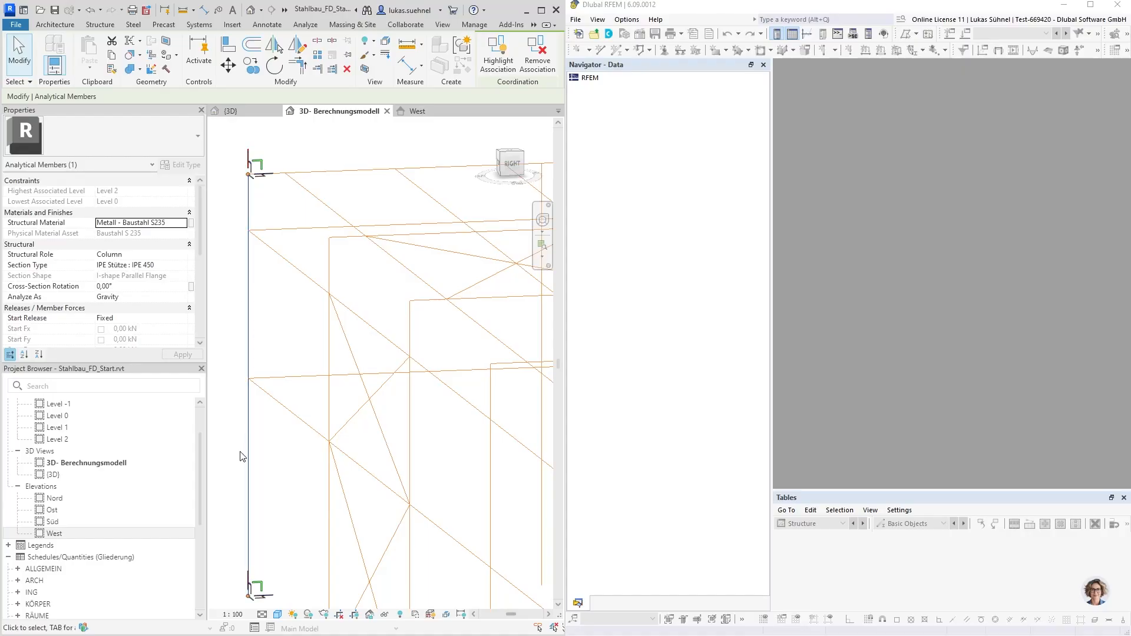
left_click(246, 112)
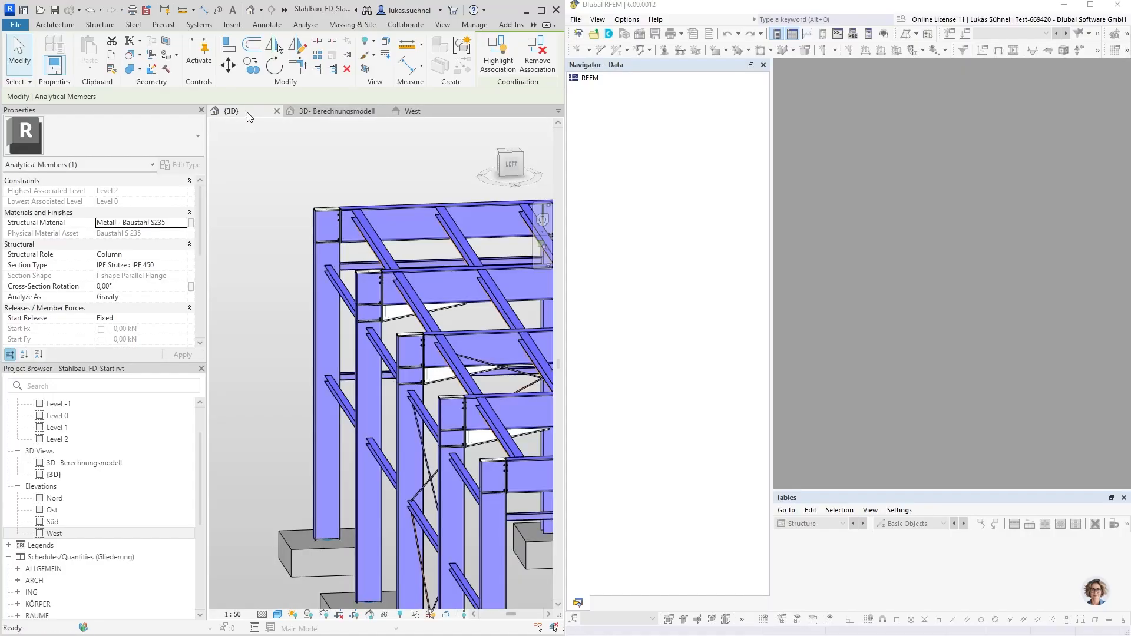
left_click(303, 312)
left_click(318, 321)
left_click(271, 239)
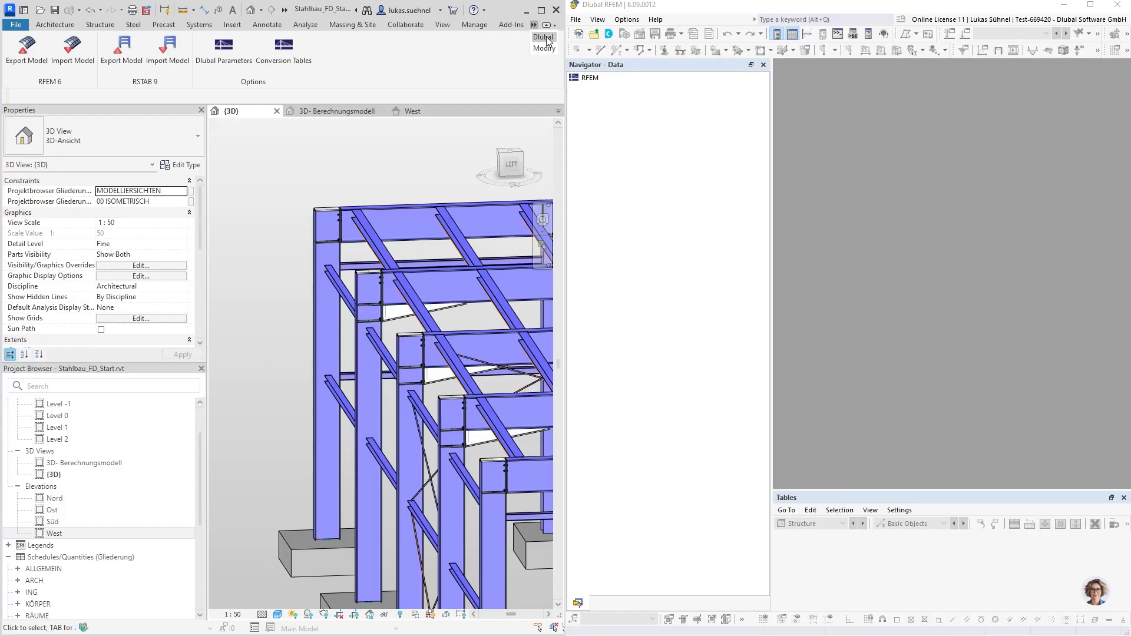
Open the model export to RFEM 6 and choose Physical properties as the data to transfer
left_click(27, 50)
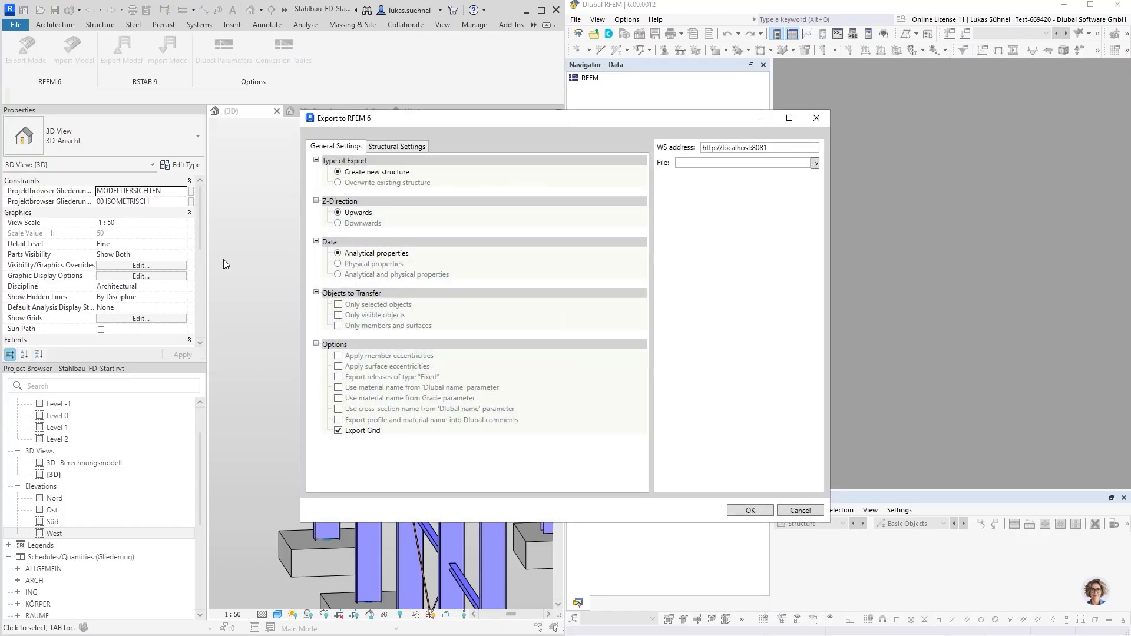
left_click(338, 263)
left_click(339, 254)
left_click(345, 263)
left_click_drag(469, 126, 383, 122)
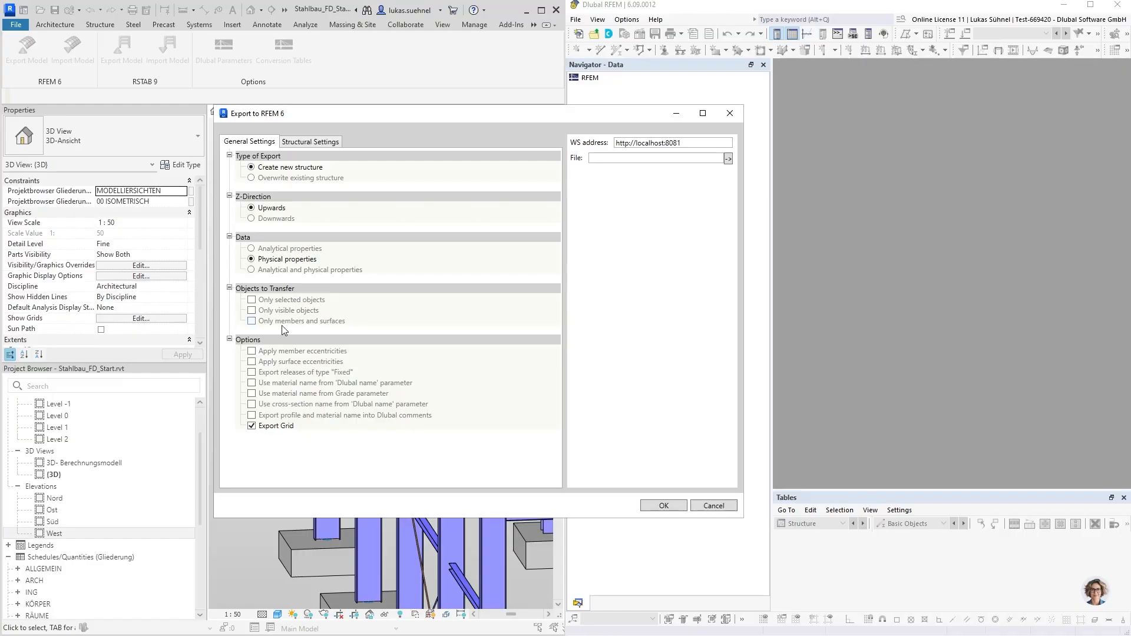
left_click_drag(339, 122, 615, 101)
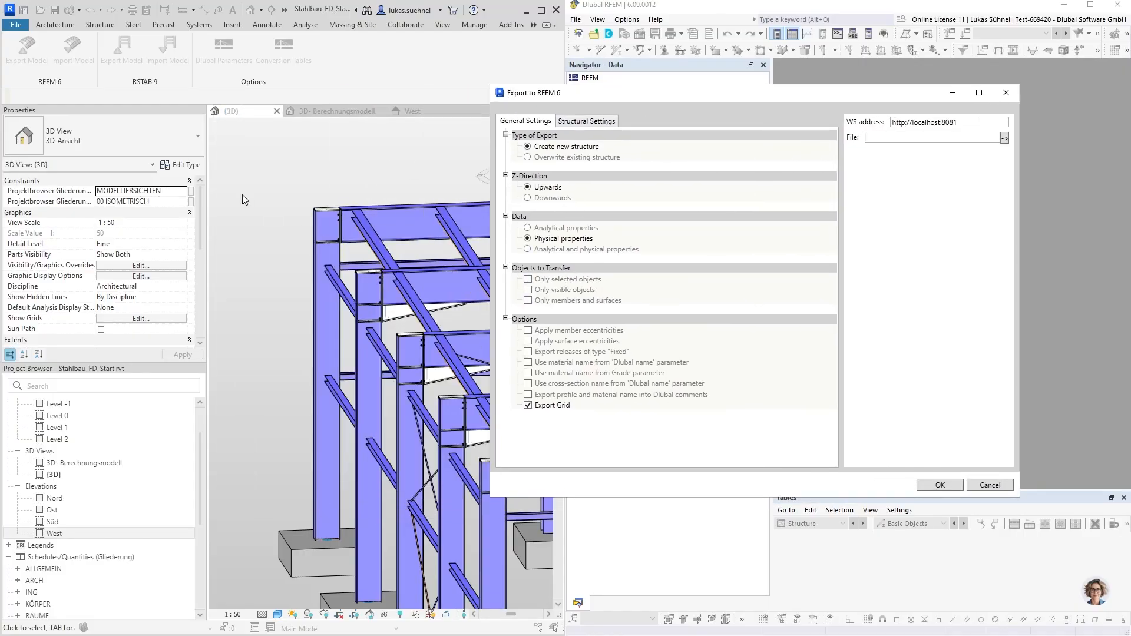
left_click_drag(609, 97, 634, 159)
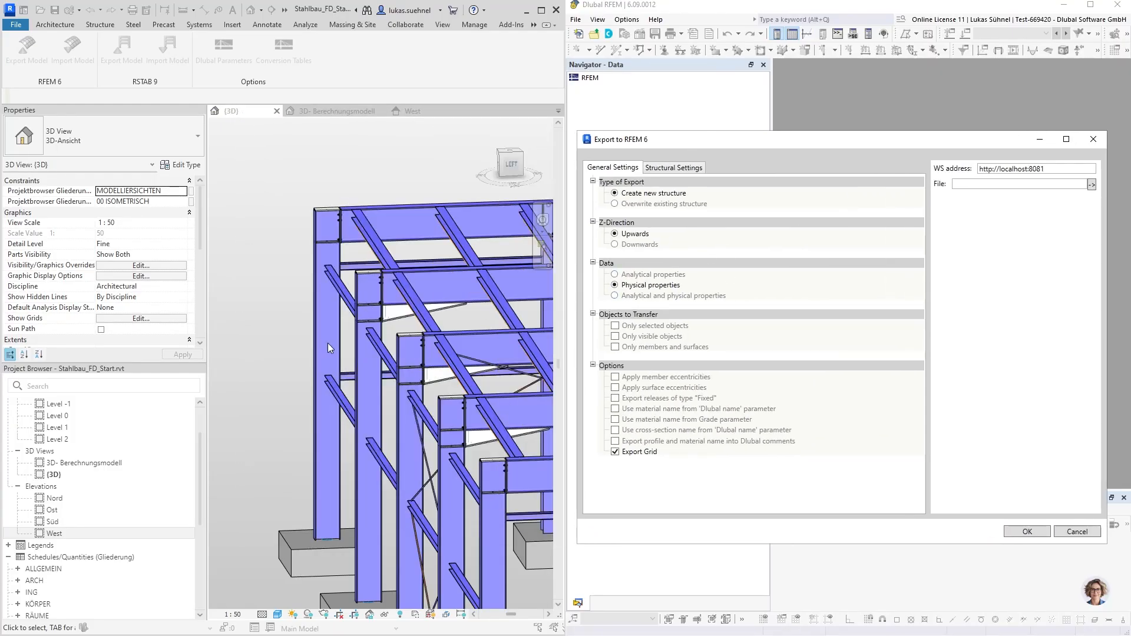
left_click_drag(688, 147, 299, 132)
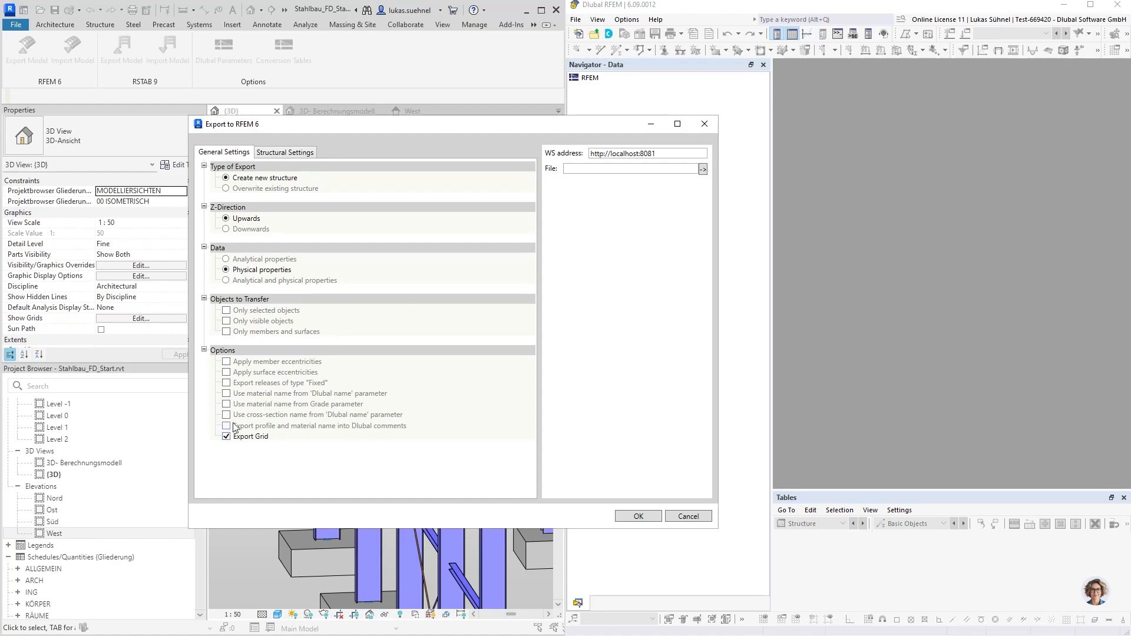
Review the structural settings, export the physical model to RFEM 6 as a new structure, and close the export report
left_click_drag(291, 132, 326, 114)
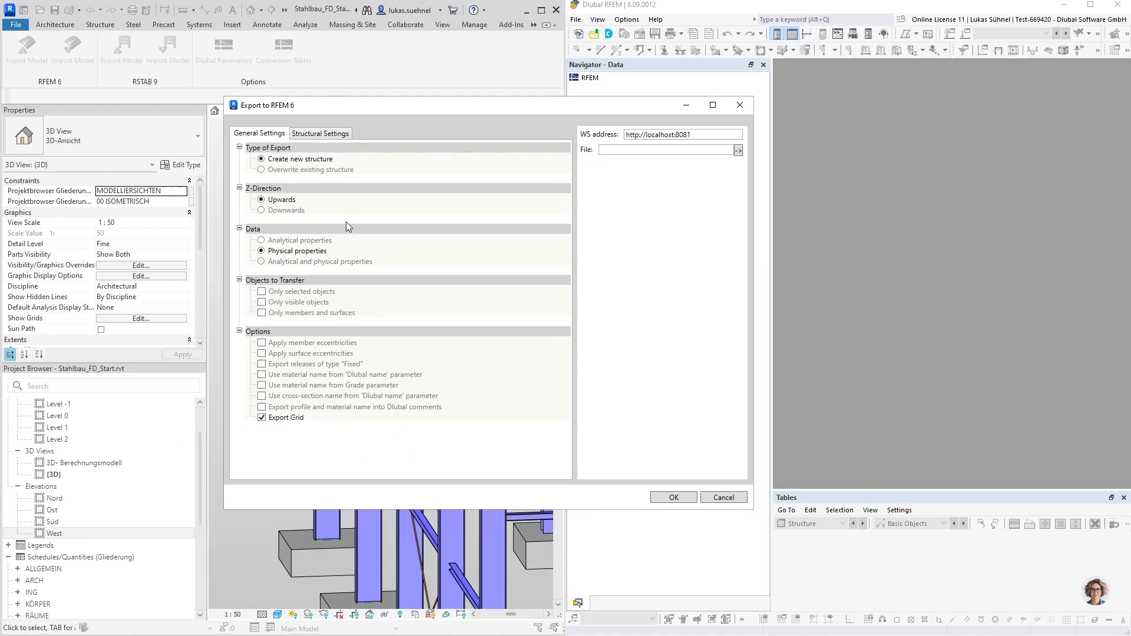
left_click(319, 133)
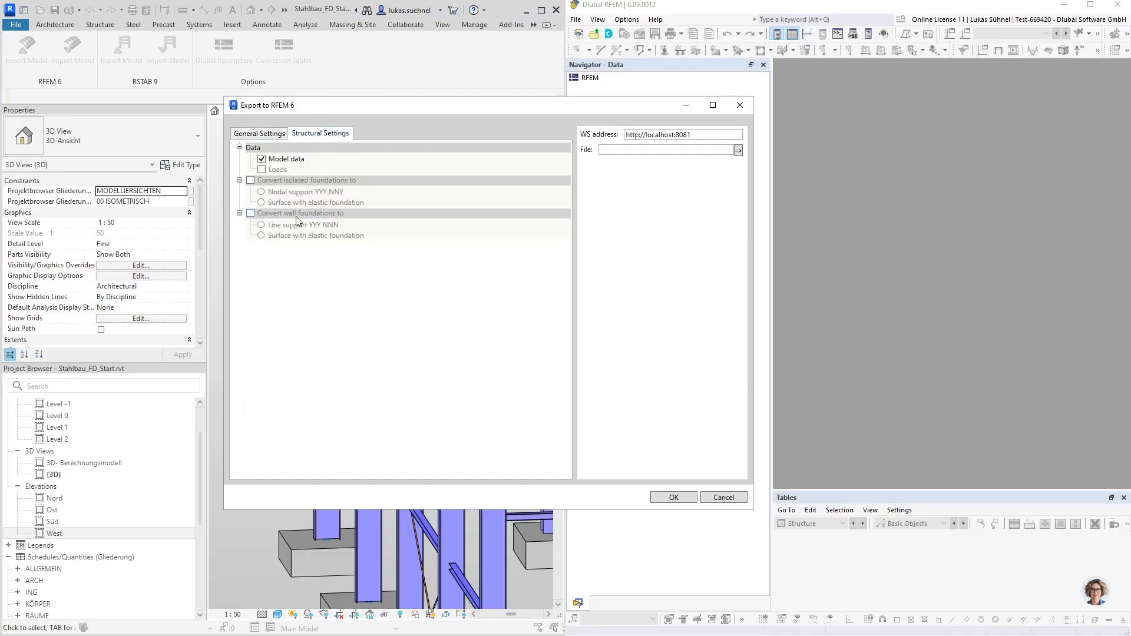
left_click(262, 169)
left_click(673, 497)
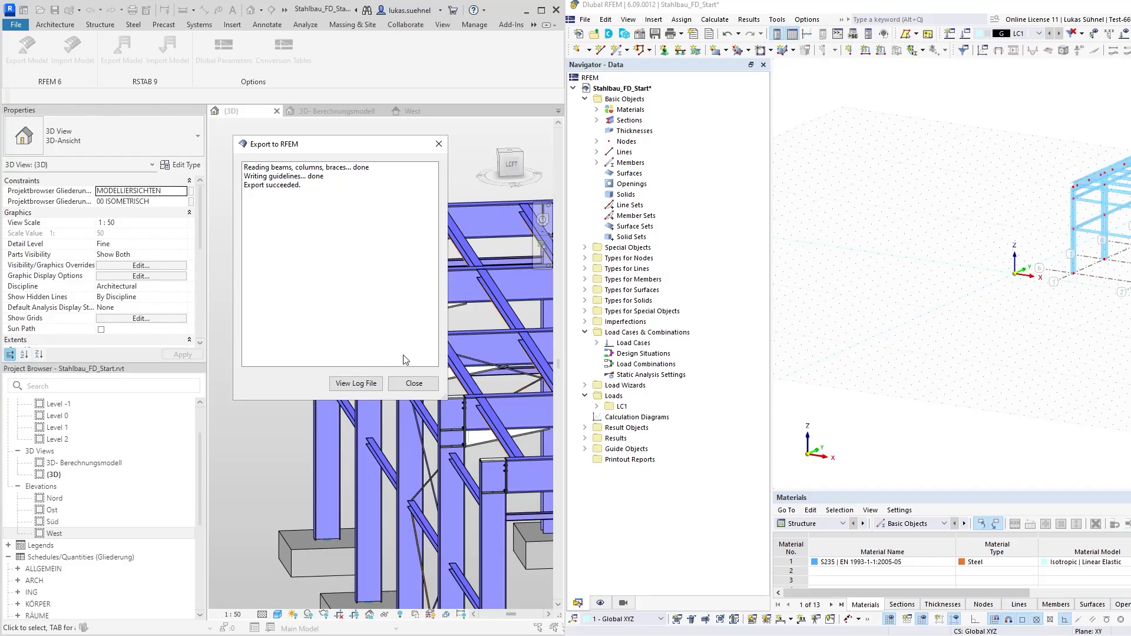
left_click(414, 383)
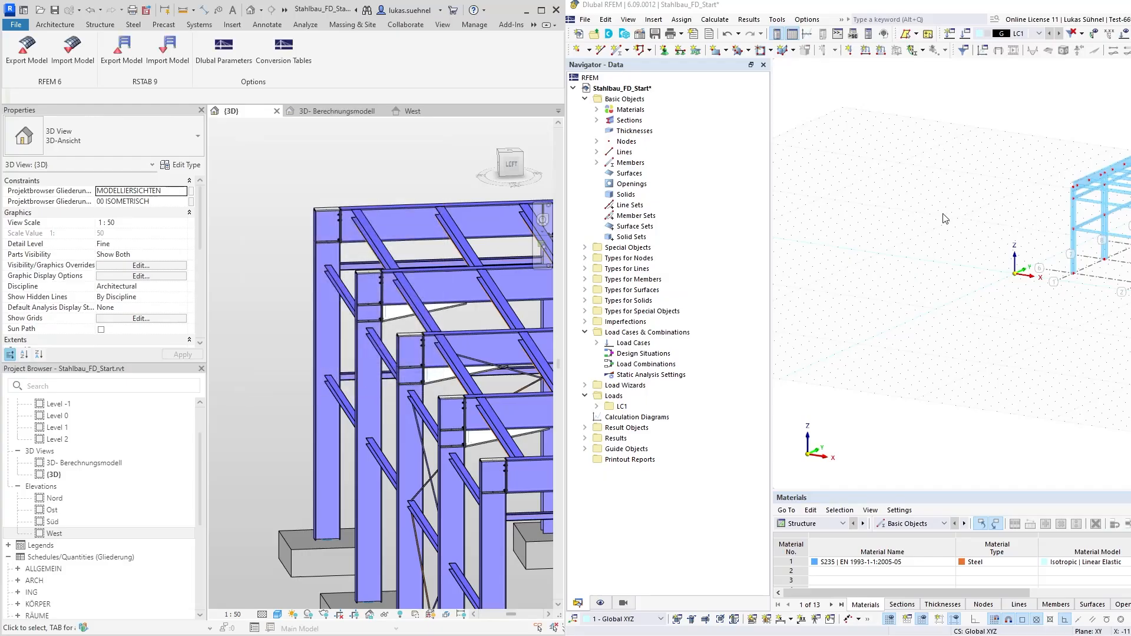
Switch to RFEM and inspect the imported steel hall's frames, corner column connections and bracing from several angles
left_click(886, 217)
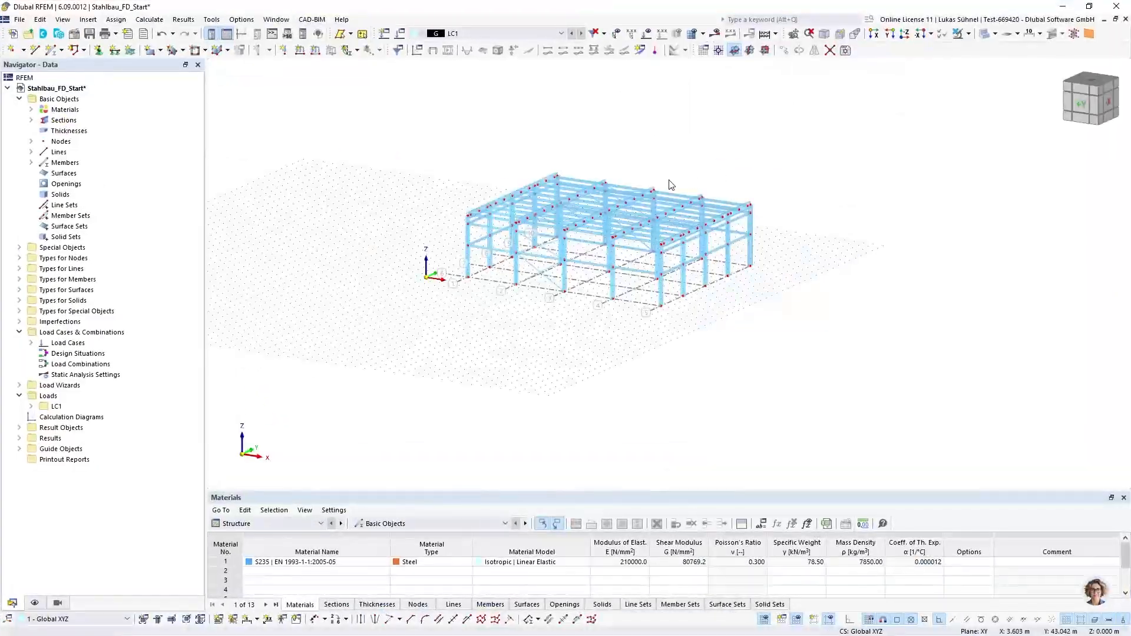
scroll(533, 199, "up", 5)
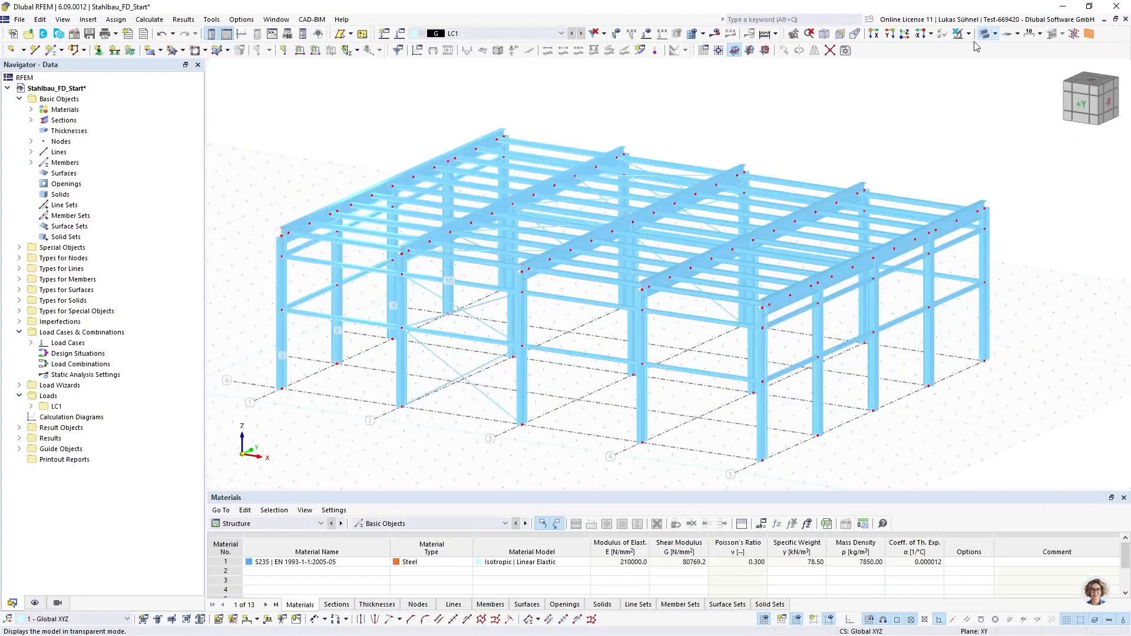
middle_click_drag(421, 137, 511, 123, "ctrl")
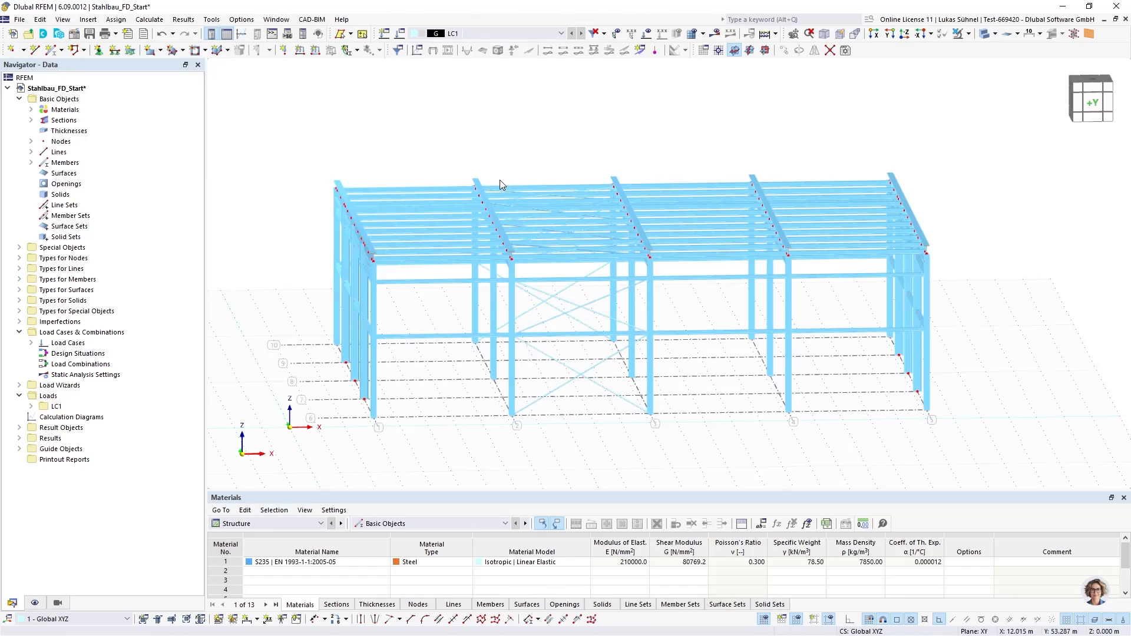
mouse_move(454, 312)
middle_mouse_down("ctrl")
mouse_move(439, 318)
mouse_move(449, 317)
middle_mouse_up("ctrl")
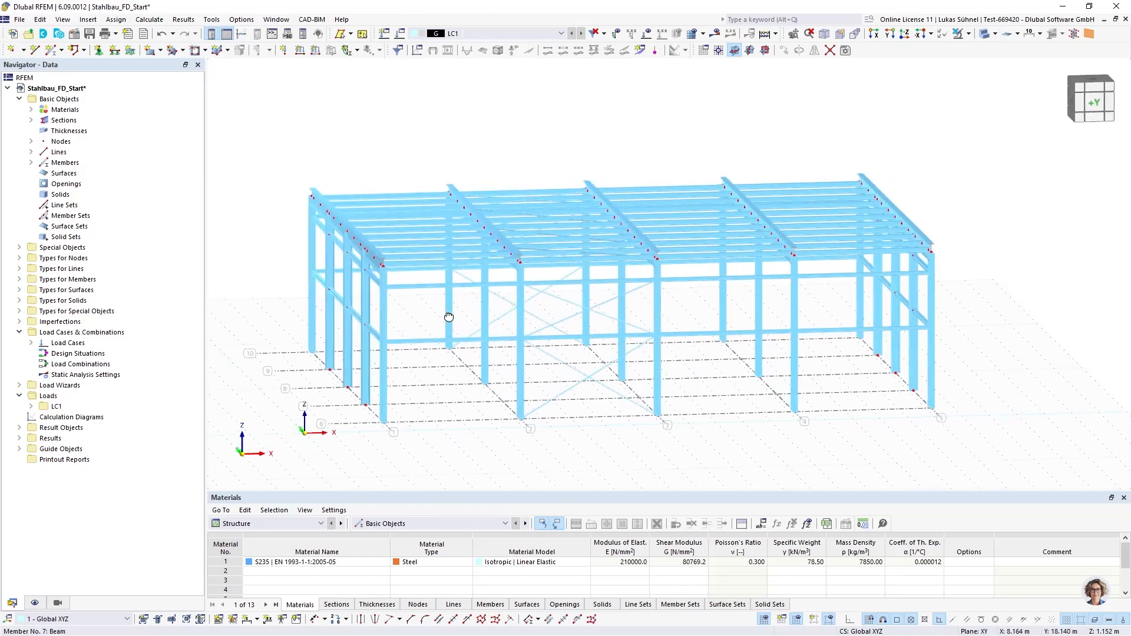
scroll(397, 303, "up", 3)
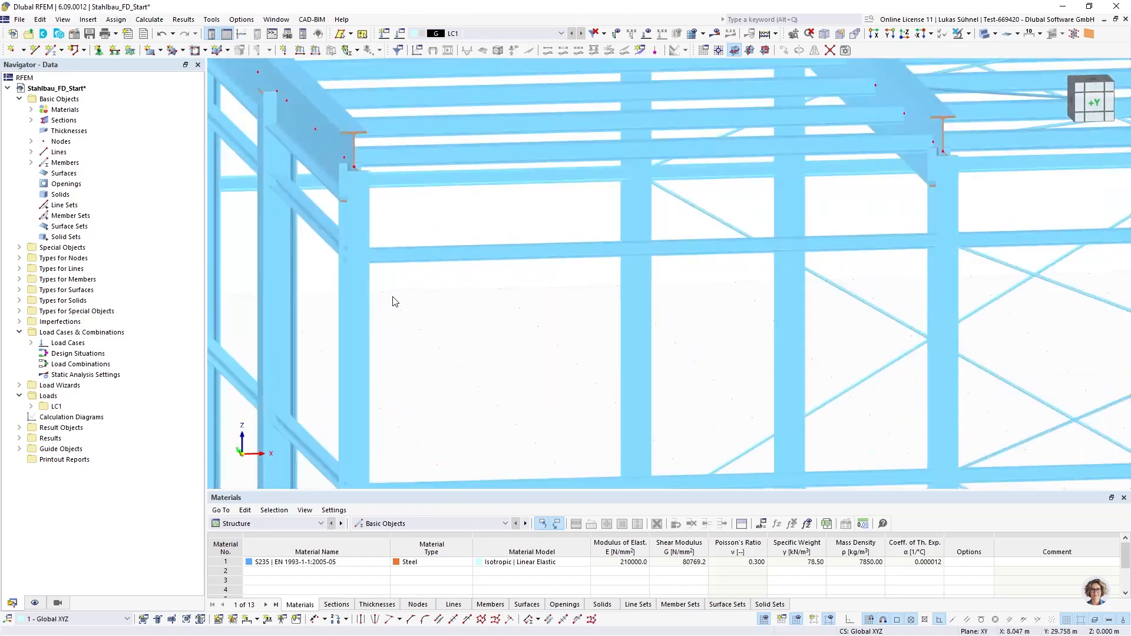
scroll(429, 318, "up", 2)
scroll(400, 330, "down", 4)
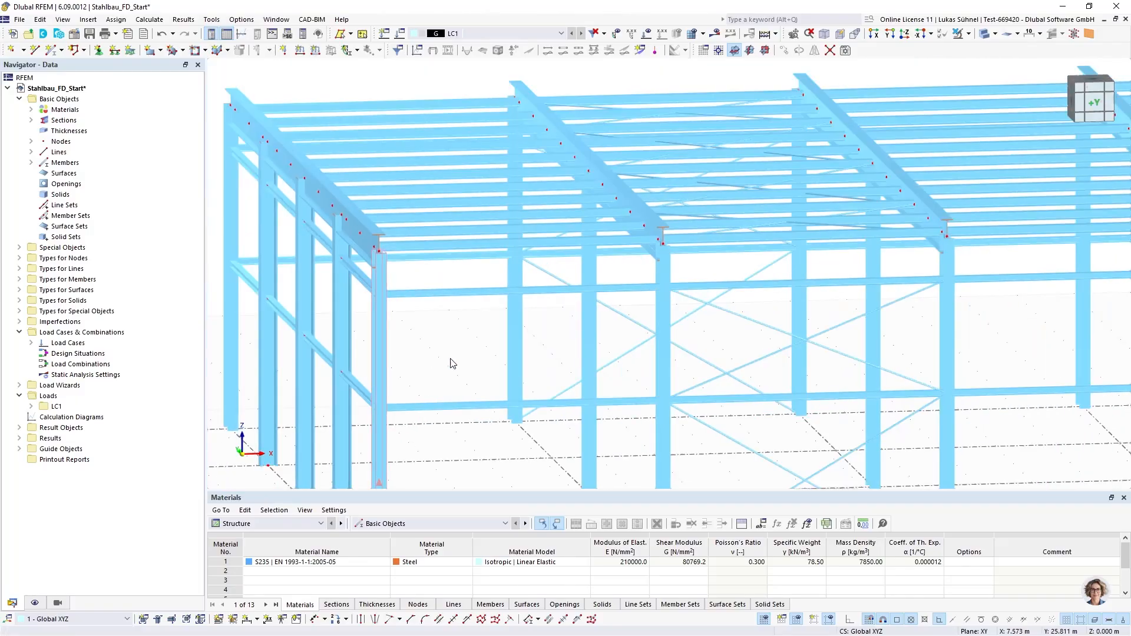
middle_click_drag(451, 358, 473, 378, "ctrl")
scroll(474, 378, "down", 6)
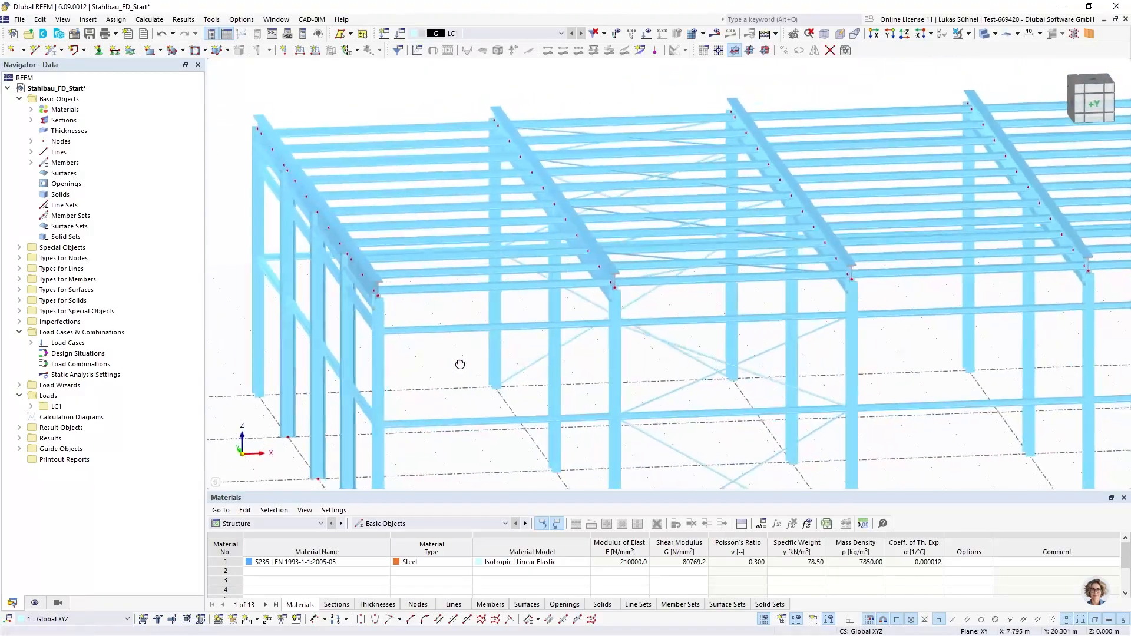
middle_click_drag(424, 348, 444, 336, "ctrl")
scroll(454, 340, "down", 2)
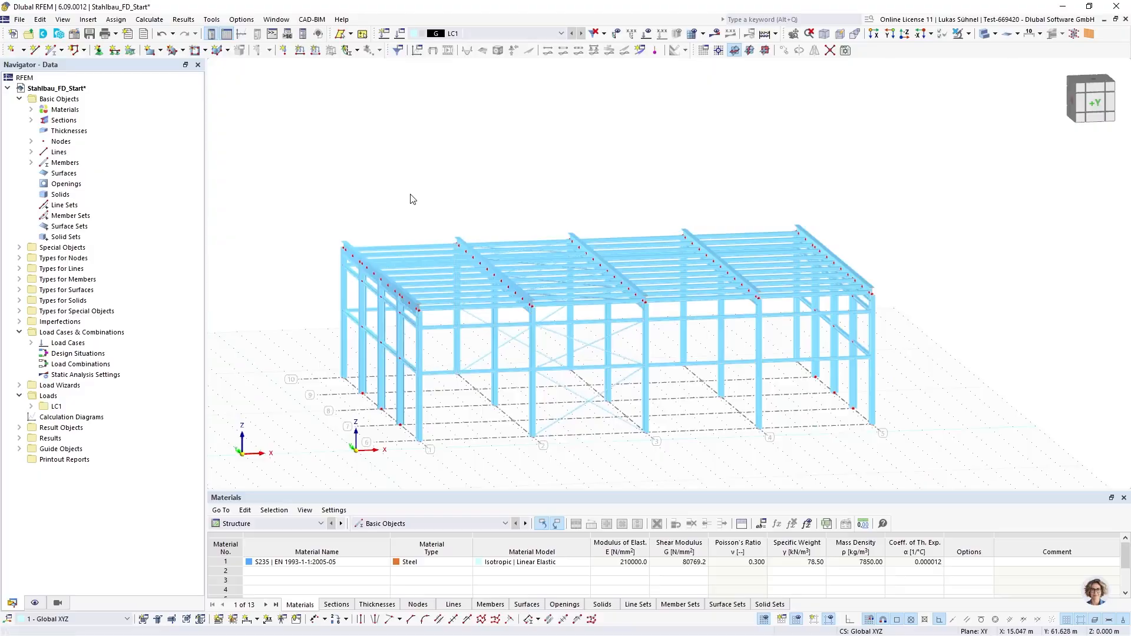
middle_click_drag(431, 221, 402, 179)
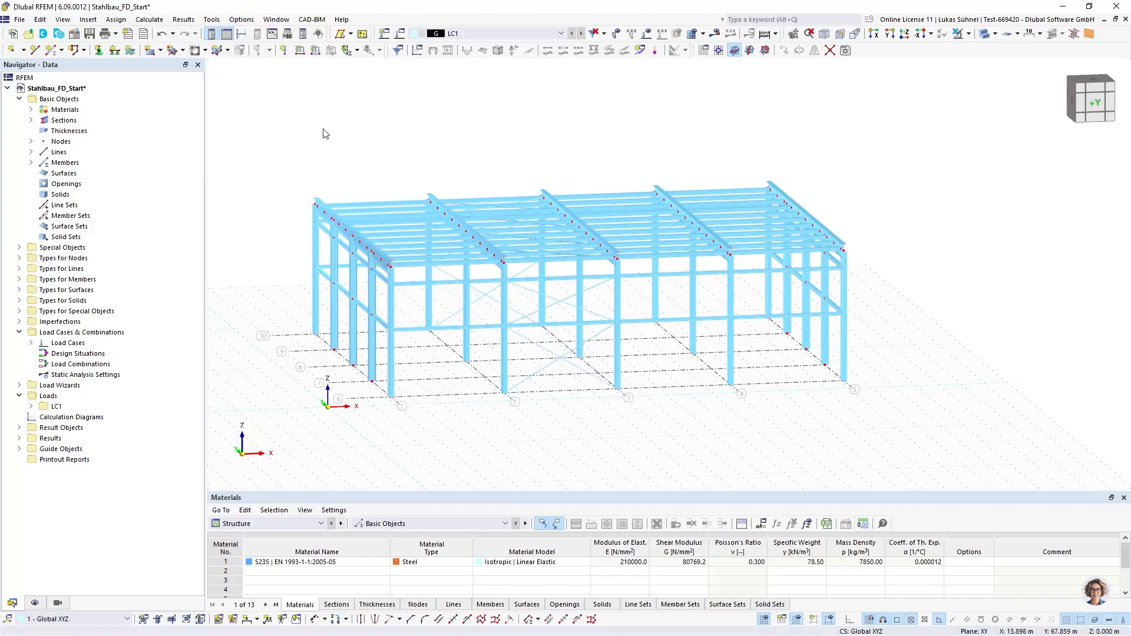
Run the model check for identical nodes and repeat it with a tolerance of 0.1 m
left_click(215, 21)
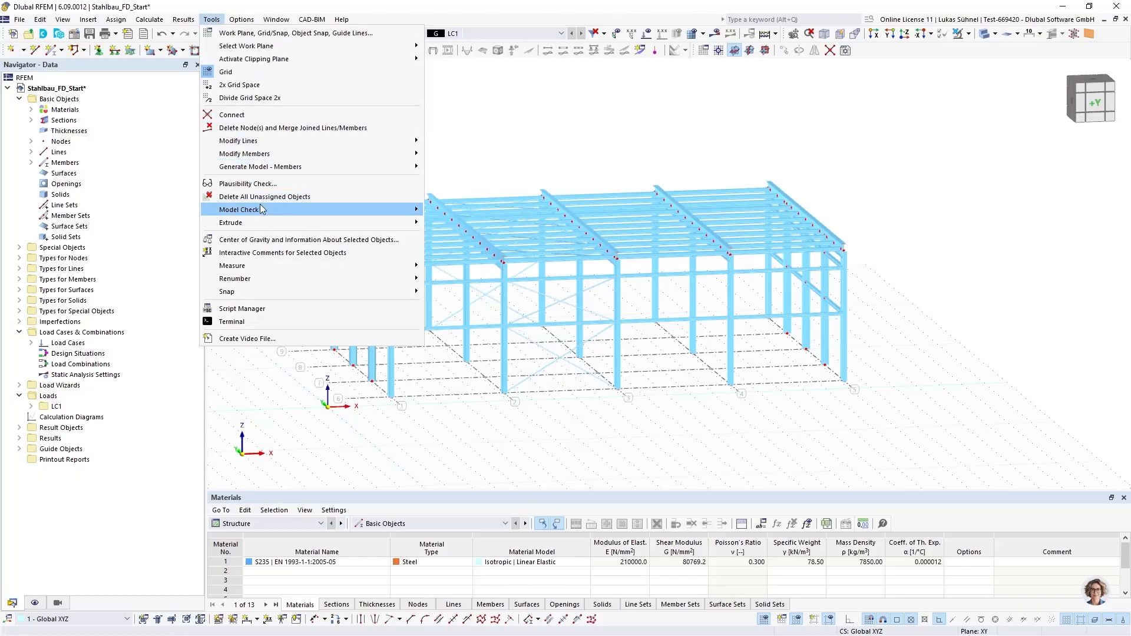
mouse_move(262, 209)
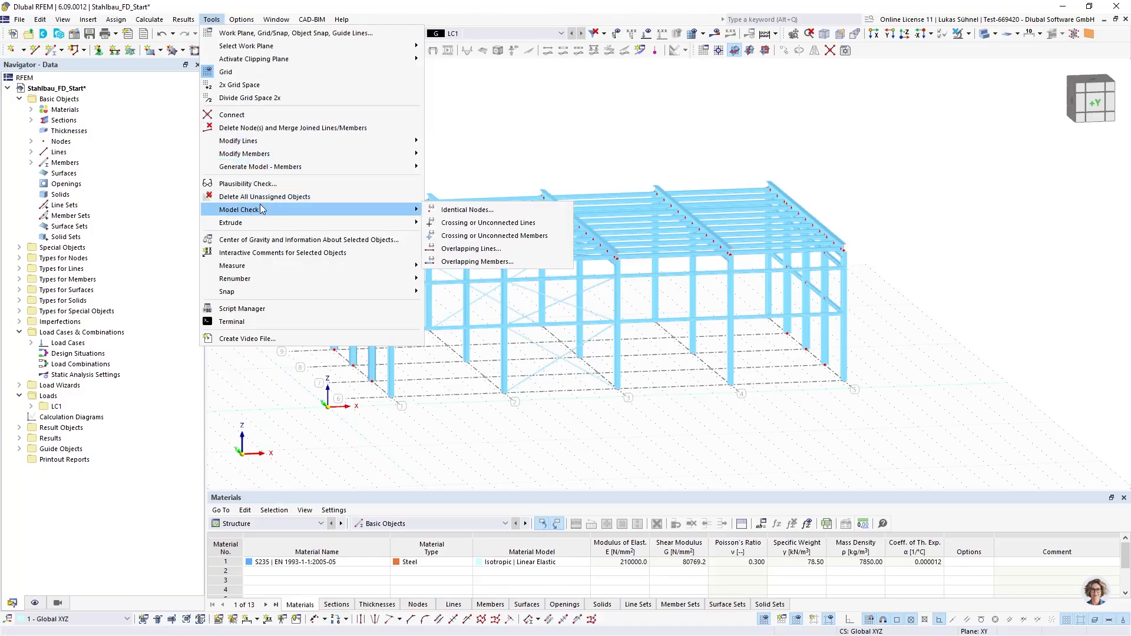
left_click(505, 211)
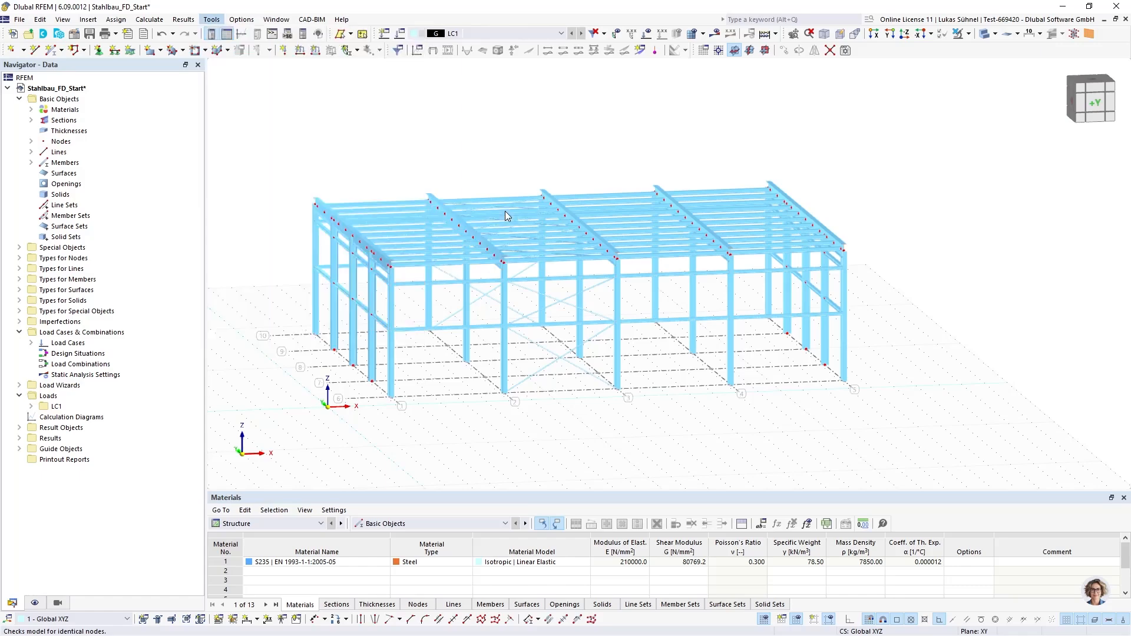
left_click_drag(541, 203, 666, 172)
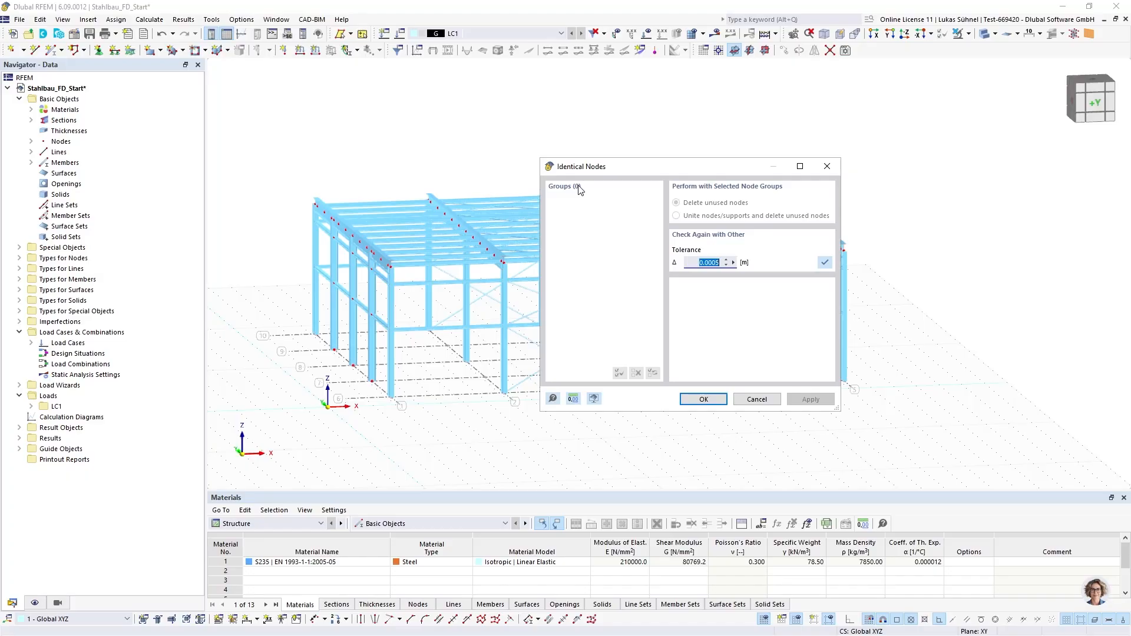
left_click(699, 265)
left_click_drag(705, 263, 724, 265)
type("1")
left_click(824, 262)
left_click_drag(664, 166, 725, 130)
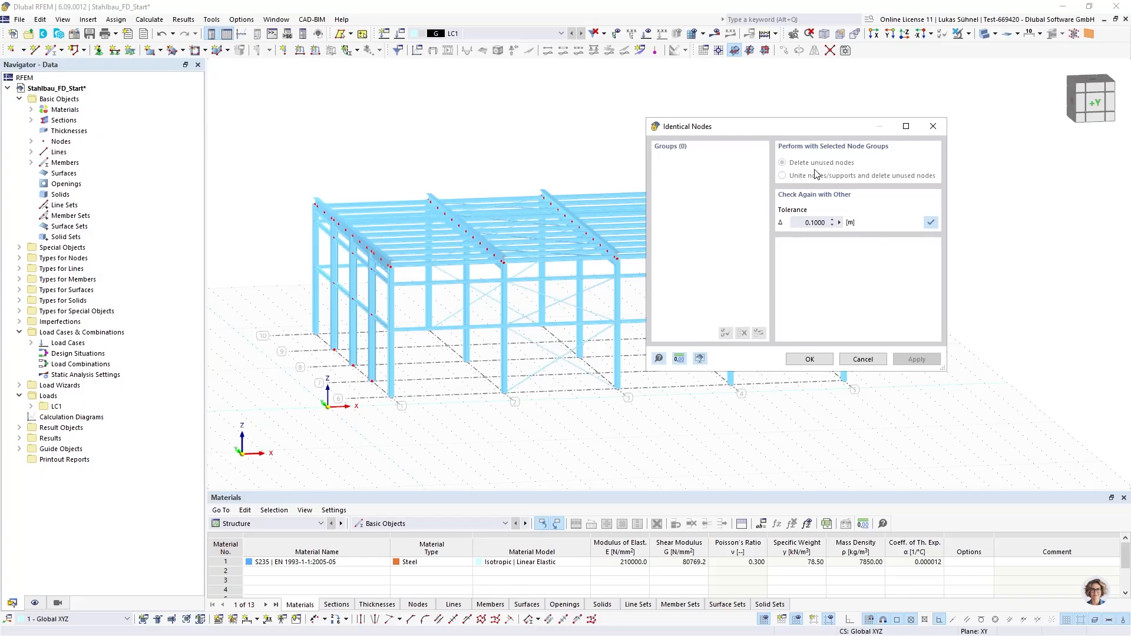
Recheck identical nodes with a 1.5 m tolerance, locate node group 2,49,71 in the model, and cancel without changes
left_click(815, 222)
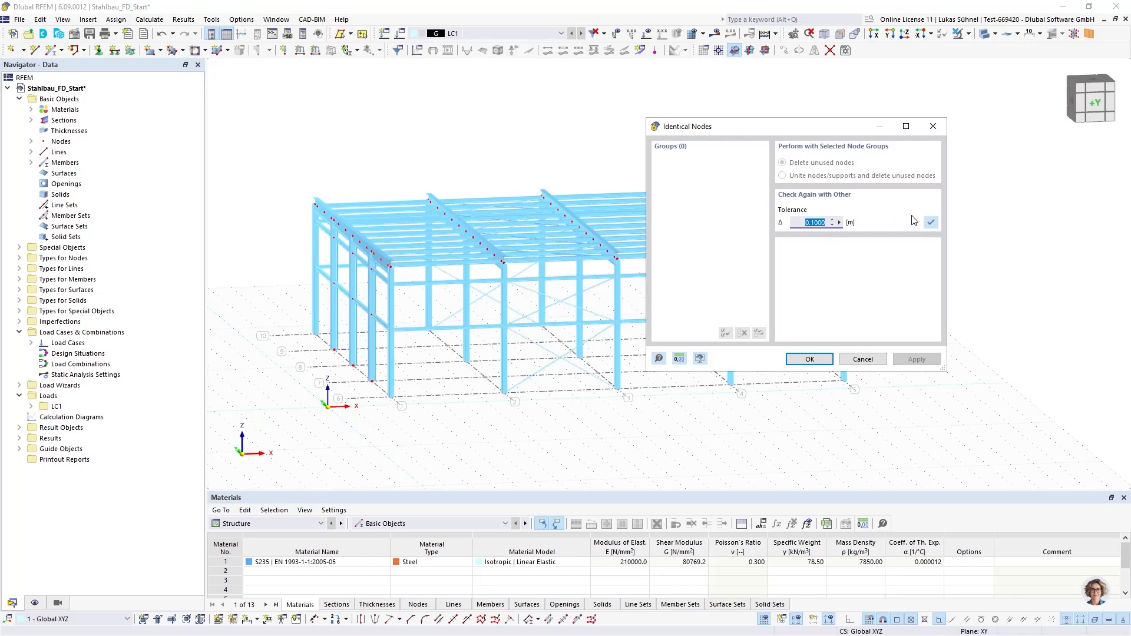
type("1,5")
left_click(931, 222)
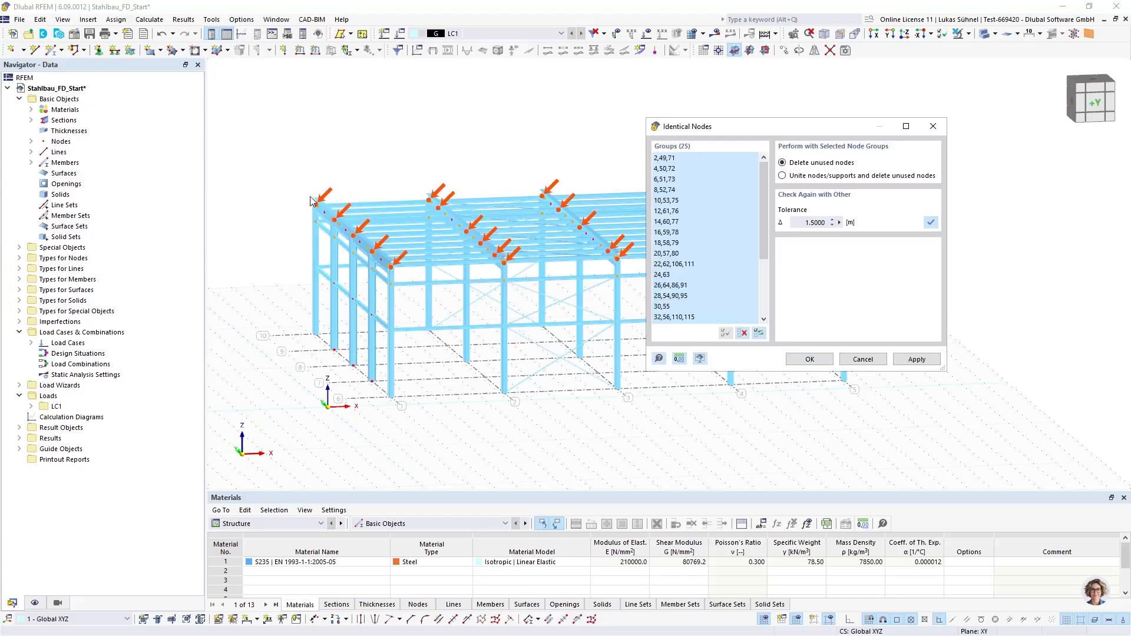
left_click(658, 158)
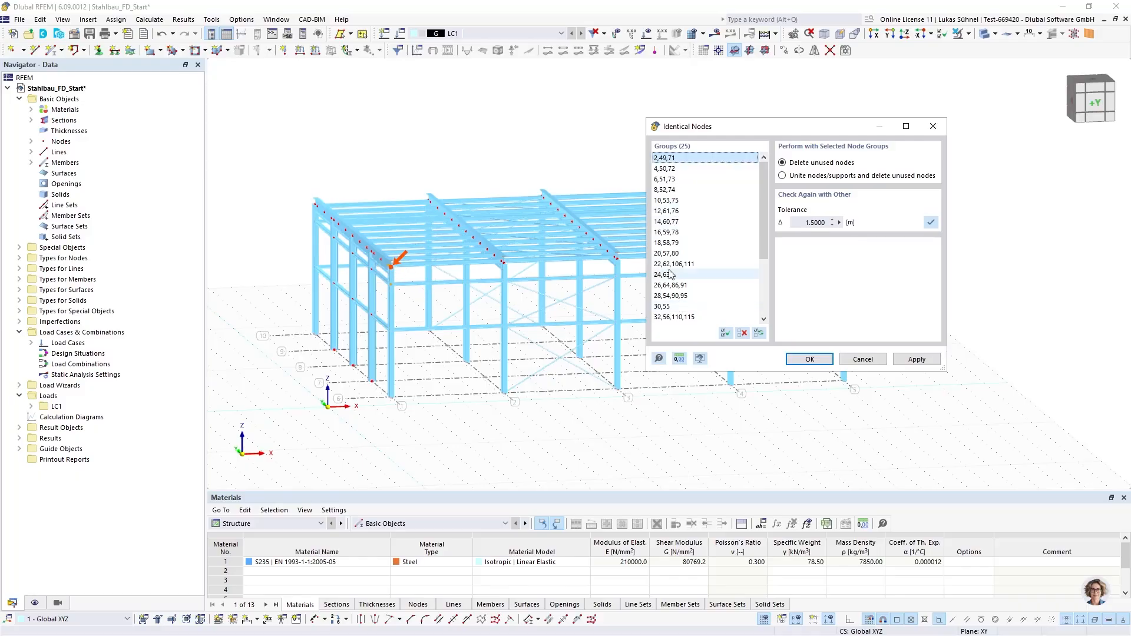
left_click(795, 220)
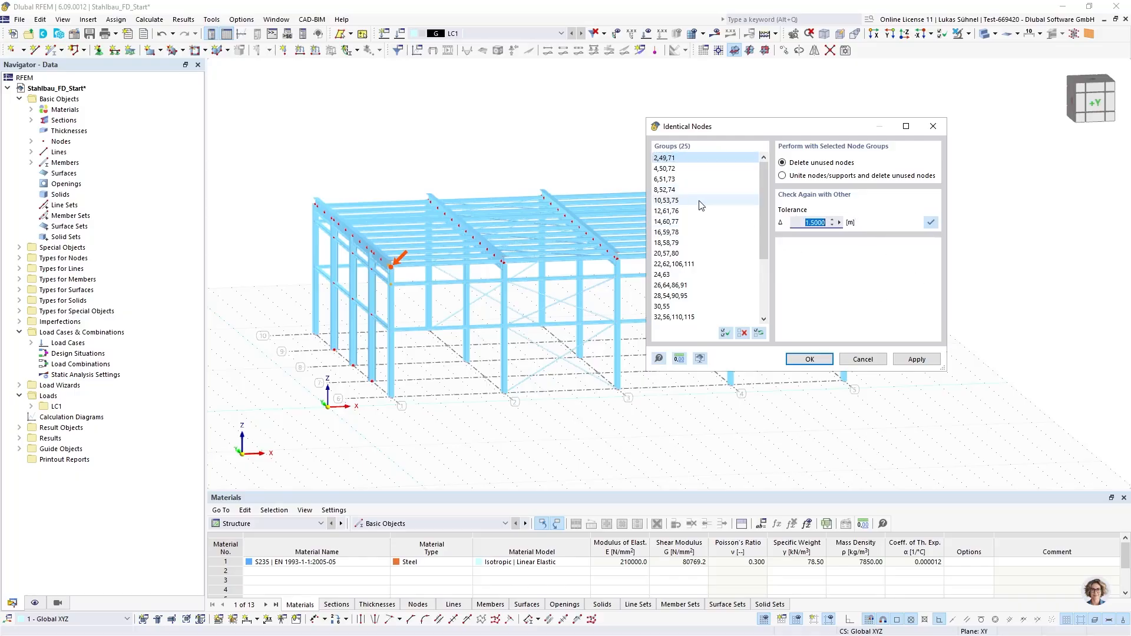
left_click(787, 165)
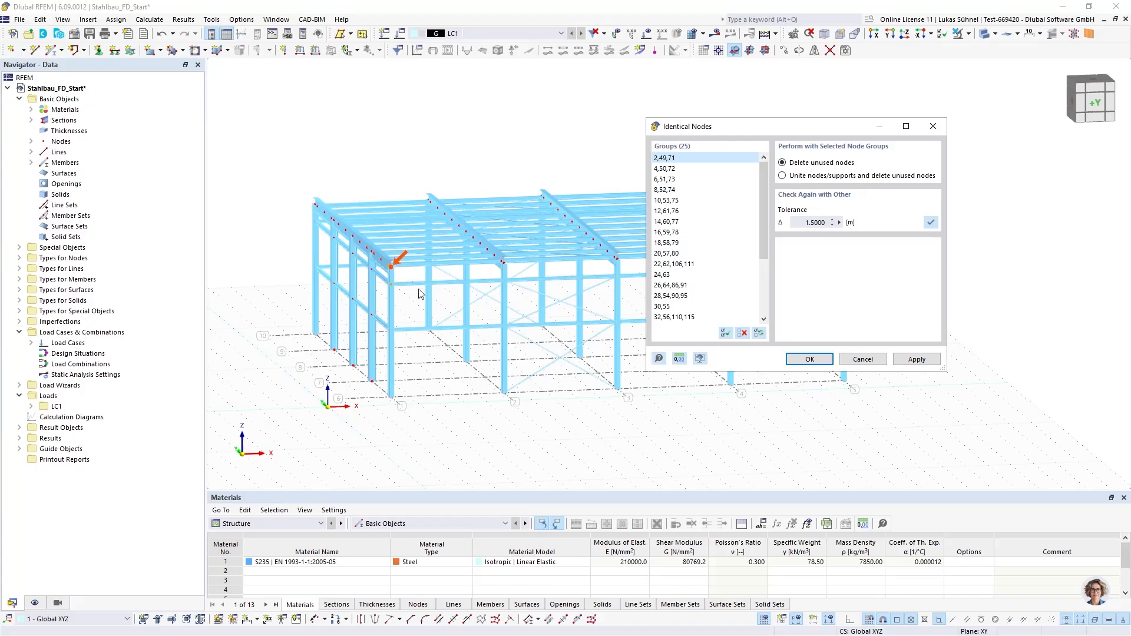
left_click(813, 222)
left_click(866, 361)
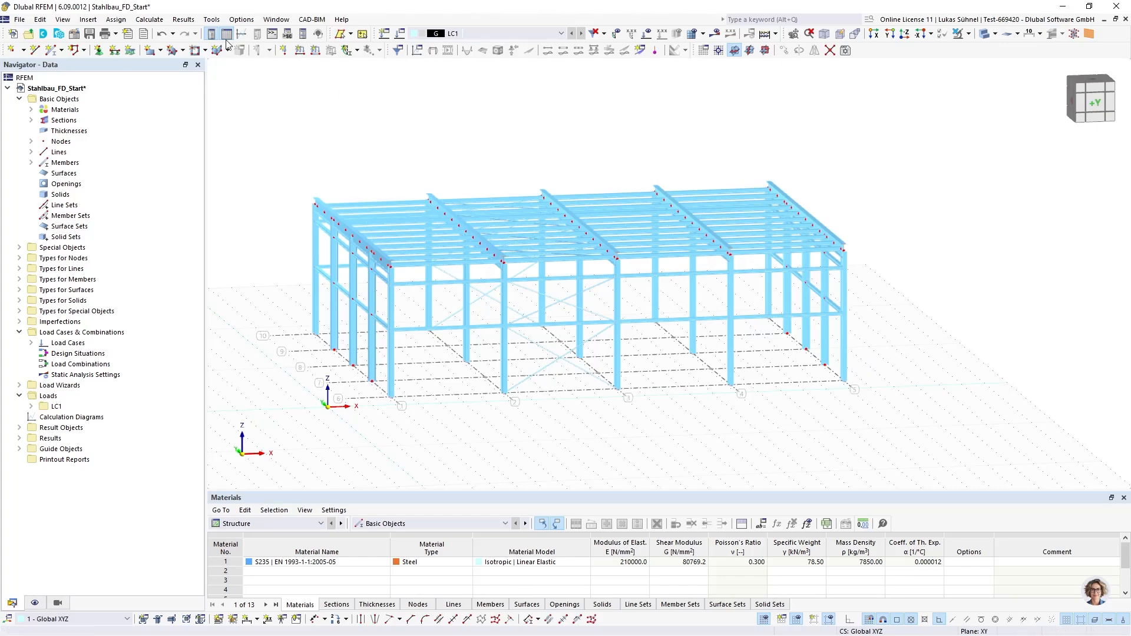
Run the model check for overlapping members and dismiss its result message
left_click(212, 19)
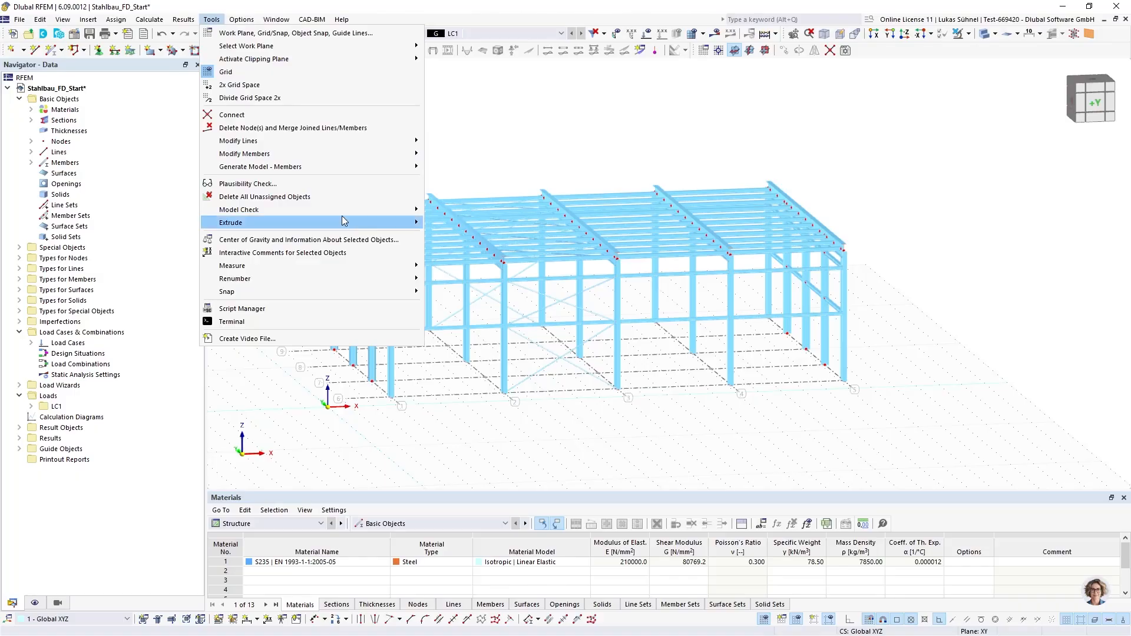
mouse_move(346, 214)
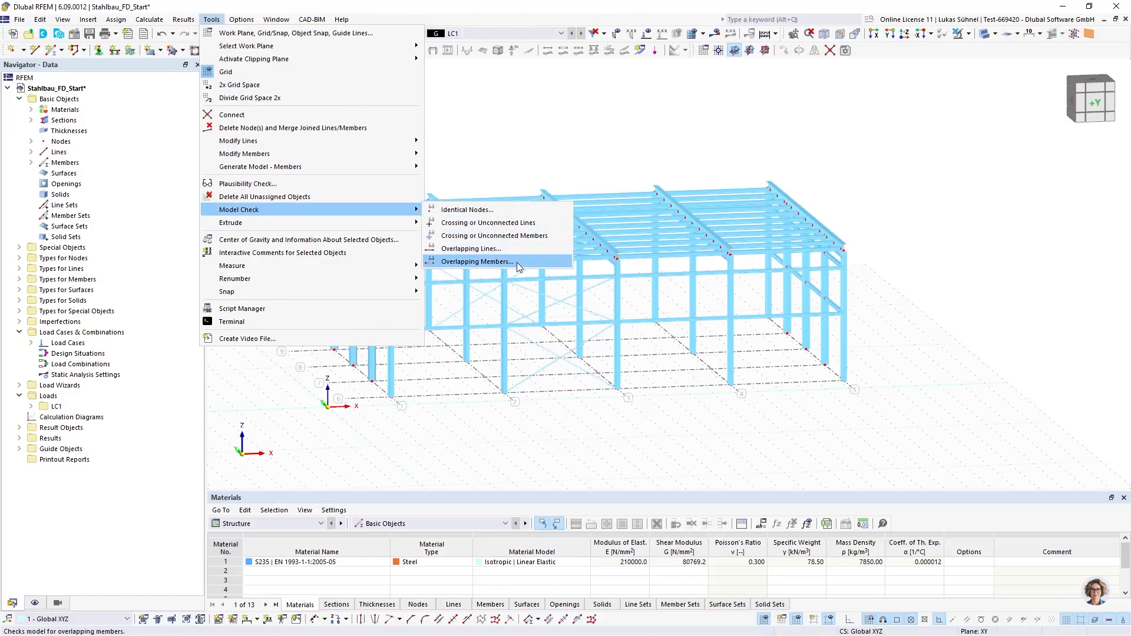
left_click(504, 262)
left_click_drag(570, 255, 740, 179)
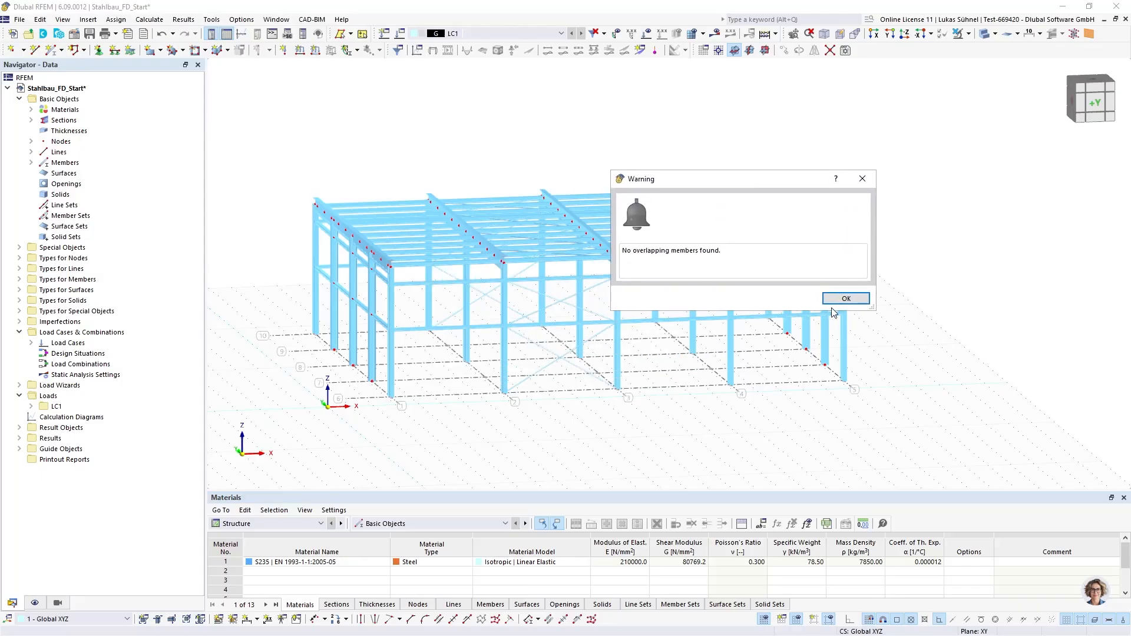
left_click(845, 298)
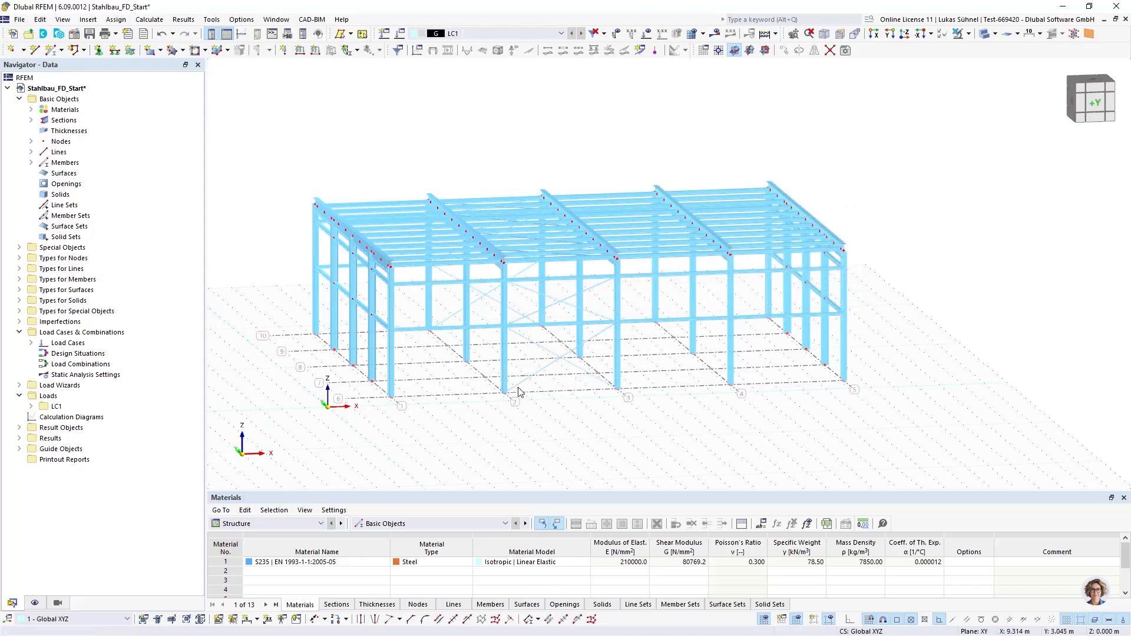
Examine the two crossing diagonals of the lower wall bracing between grid axes 2 and 3 and their end connections
scroll(517, 392, "up", 5)
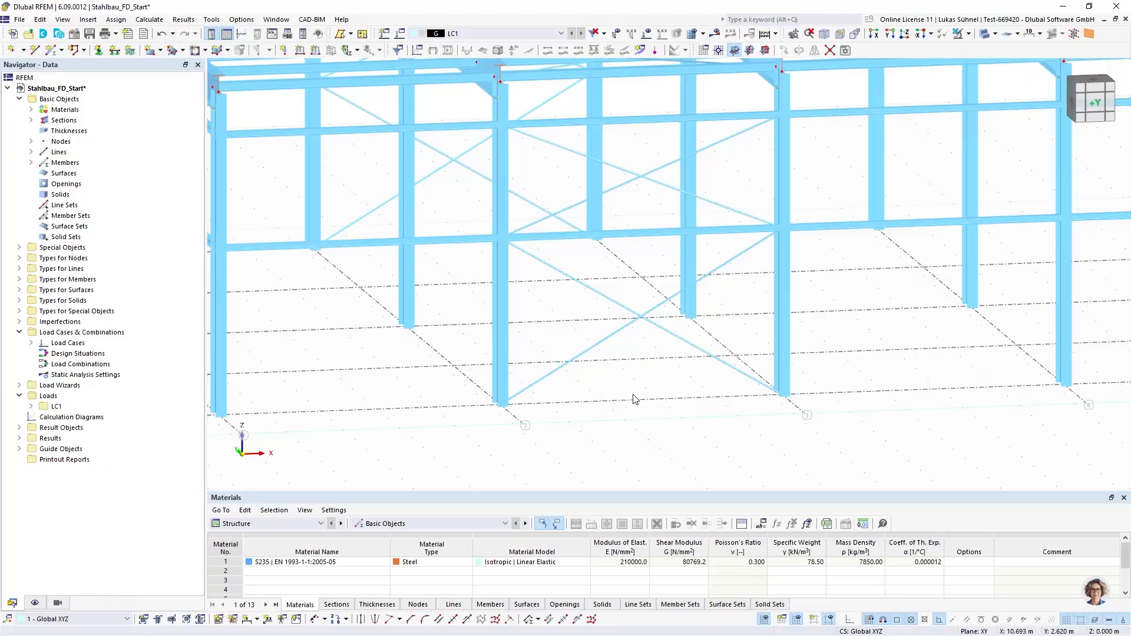
left_click(601, 344)
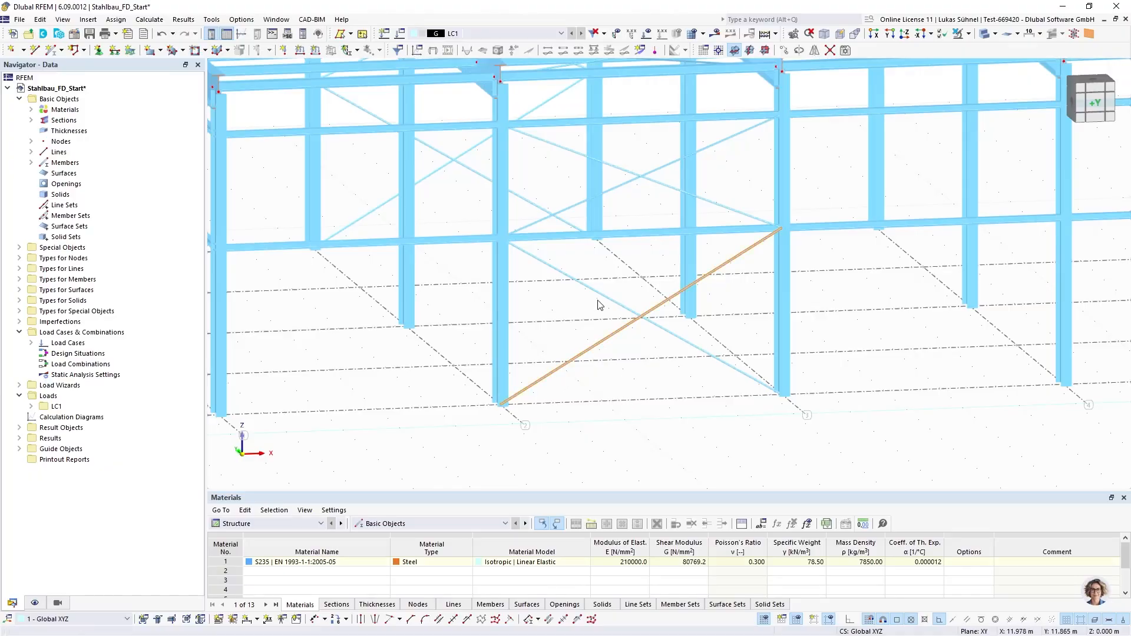
left_click(600, 294)
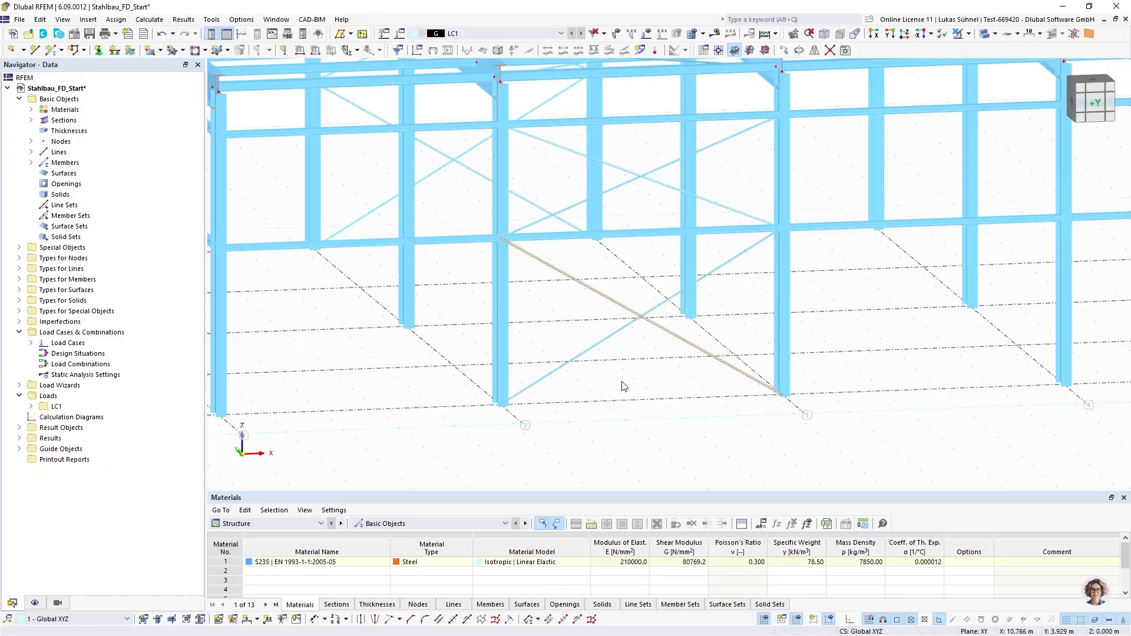
left_click(629, 333)
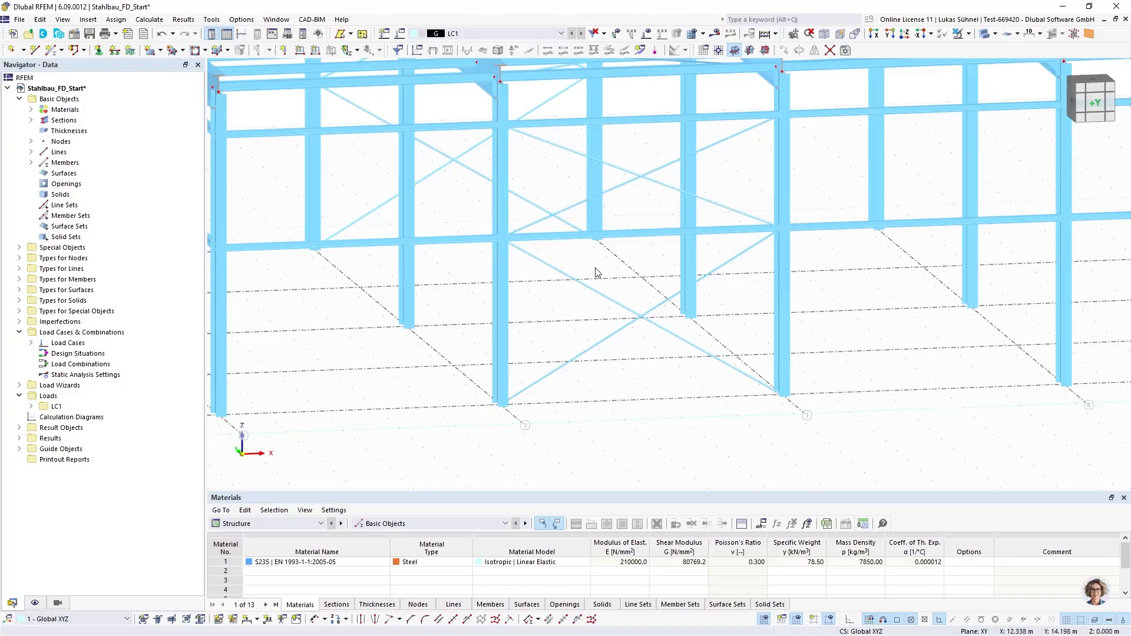
left_click(527, 388)
key("Escape")
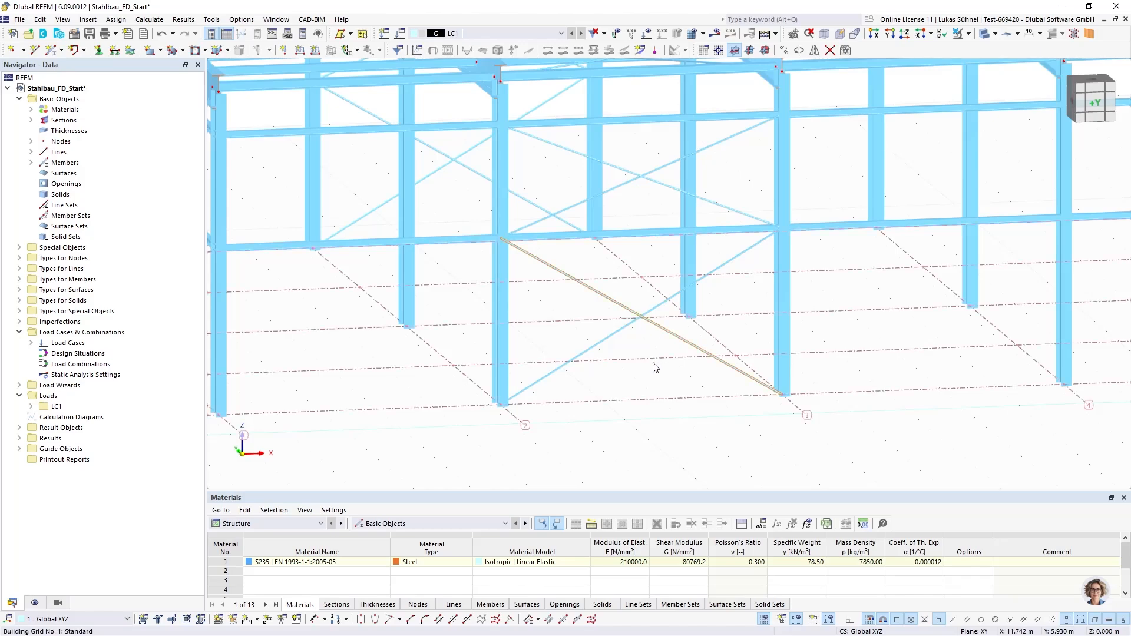
scroll(644, 384, "down", 5)
scroll(563, 376, "up", 5)
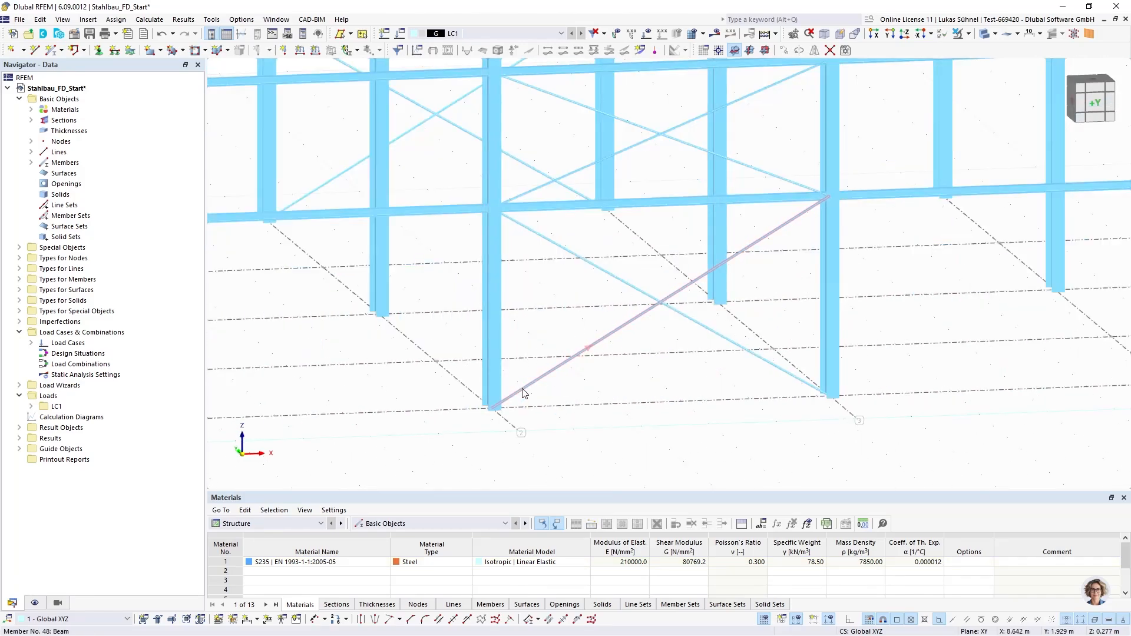
Create a nodal support with uX, uY, uZ and φZ restrained and assign it to all column base nodes
scroll(549, 391, "down", 5)
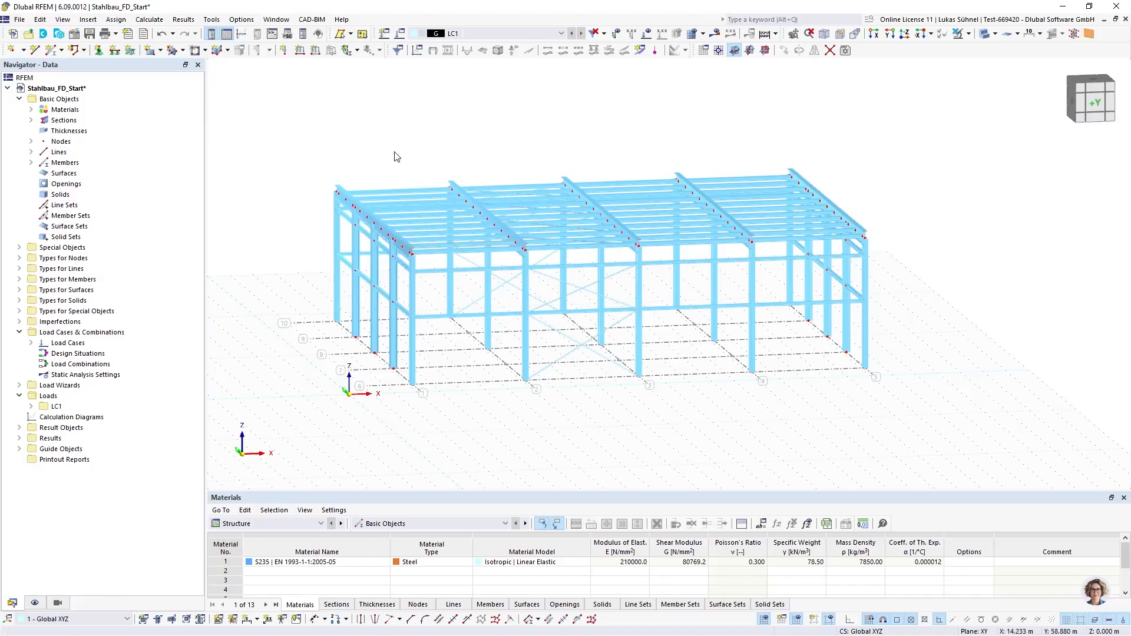
mouse_move(397, 156)
middle_mouse_down("ctrl")
mouse_move(361, 149)
mouse_move(388, 149)
mouse_move(401, 135)
mouse_move(384, 153)
middle_mouse_up("ctrl")
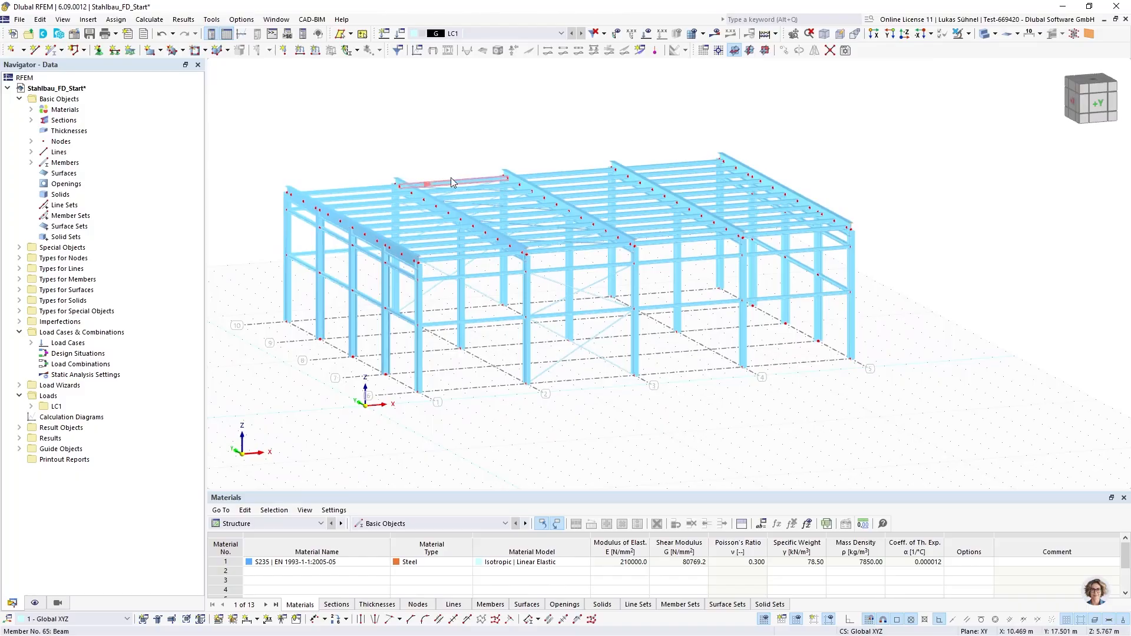
middle_click_drag(450, 179, 443, 131, "ctrl")
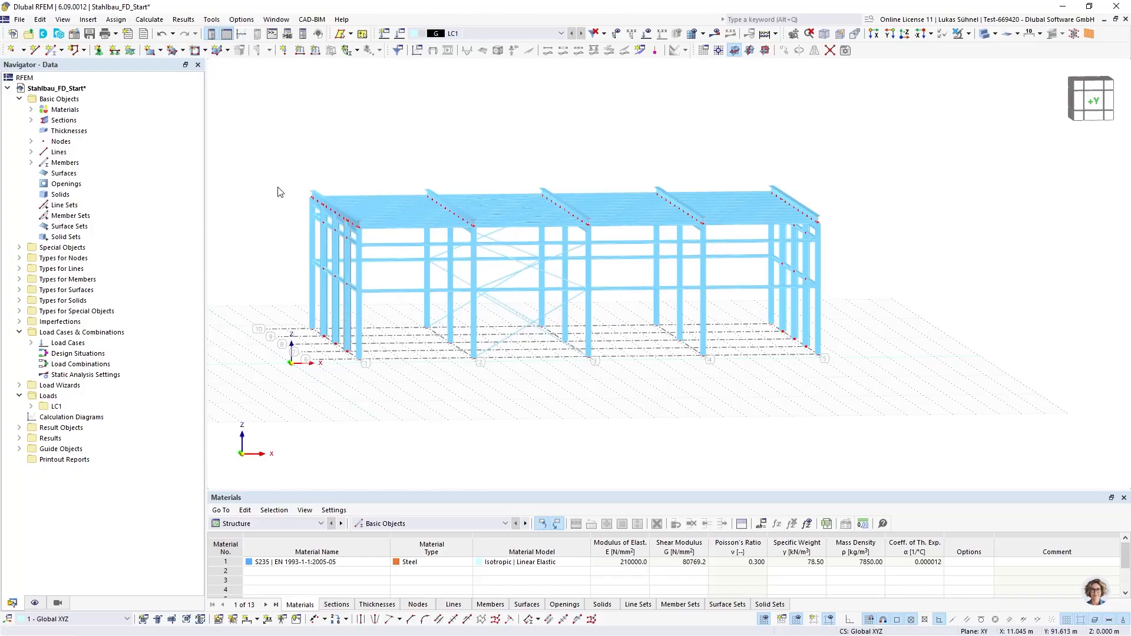
mouse_move(323, 148)
middle_mouse_down()
mouse_move(344, 160)
mouse_move(335, 154)
middle_mouse_up()
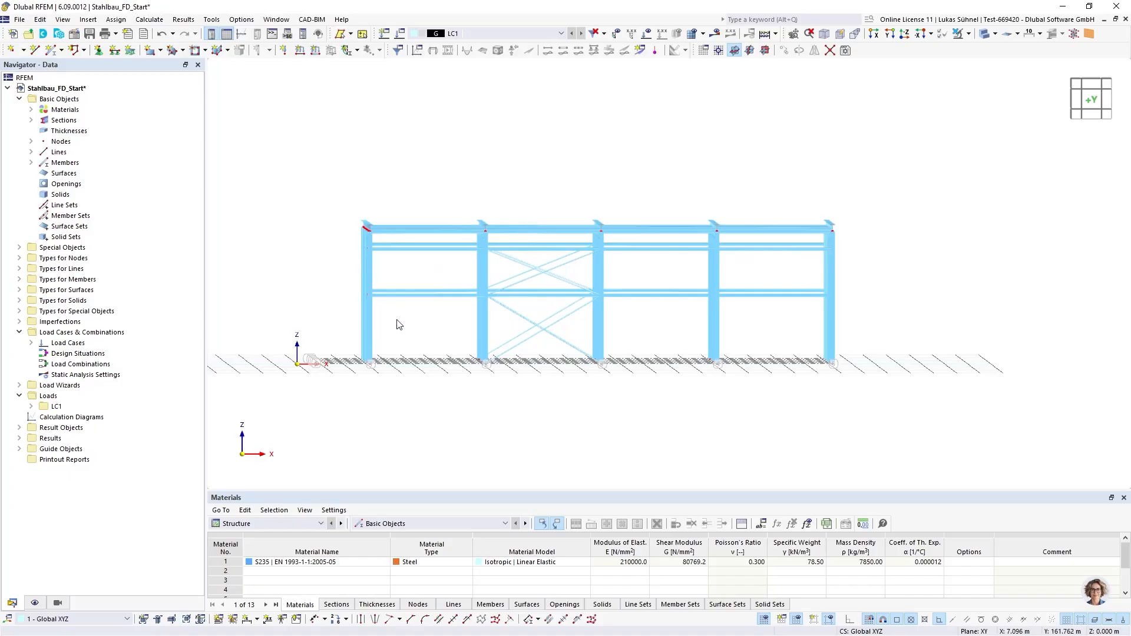
left_click(99, 50)
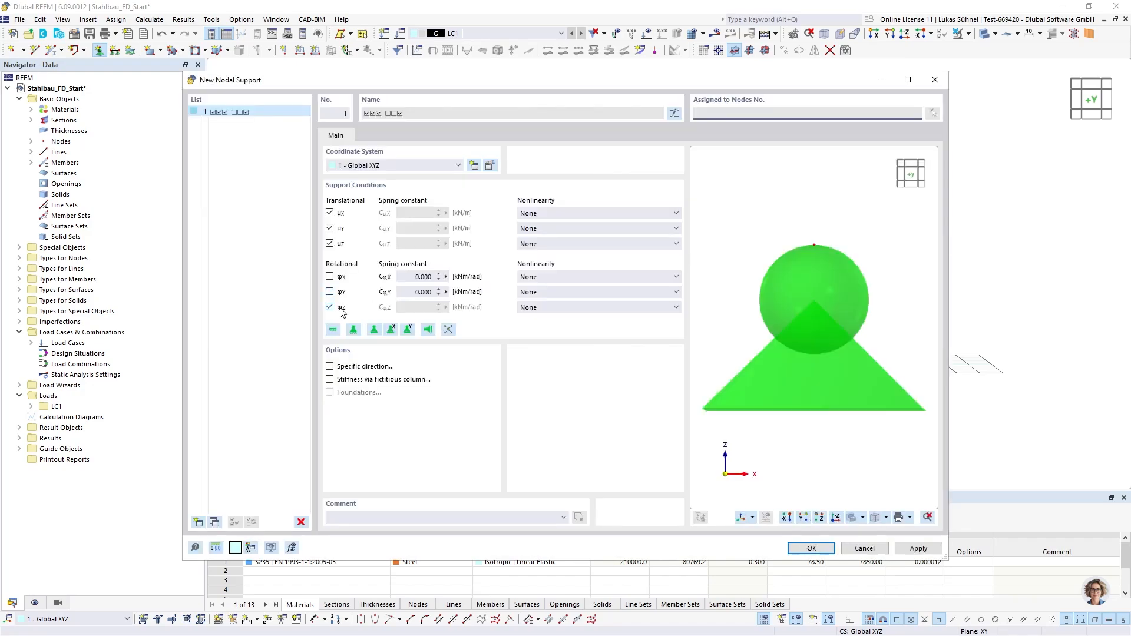
left_click(811, 548)
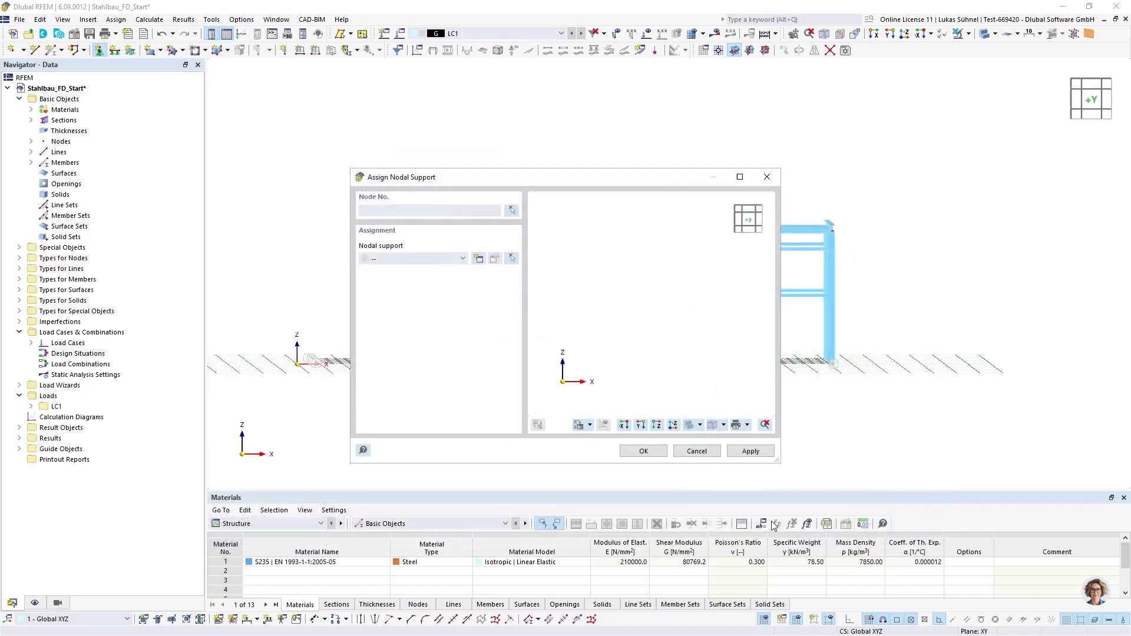
left_click(644, 451)
left_click_drag(330, 342, 902, 403)
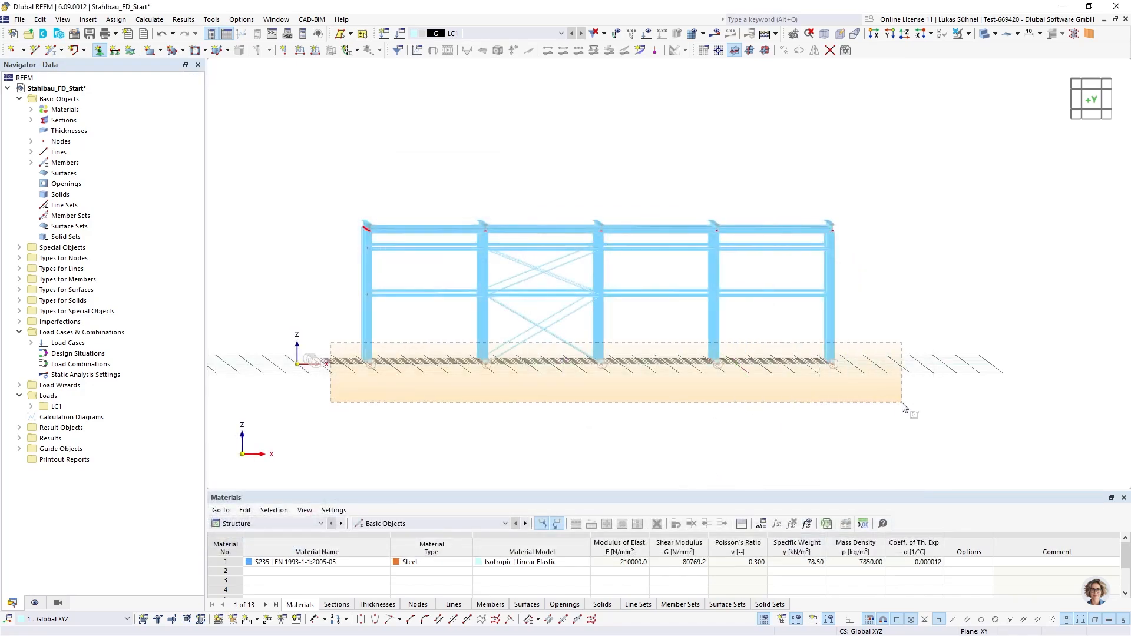
key("Escape")
Enlarge the displayed symbols of the nodal supports at the column bases
middle_click_drag(295, 304, 471, 437, "ctrl")
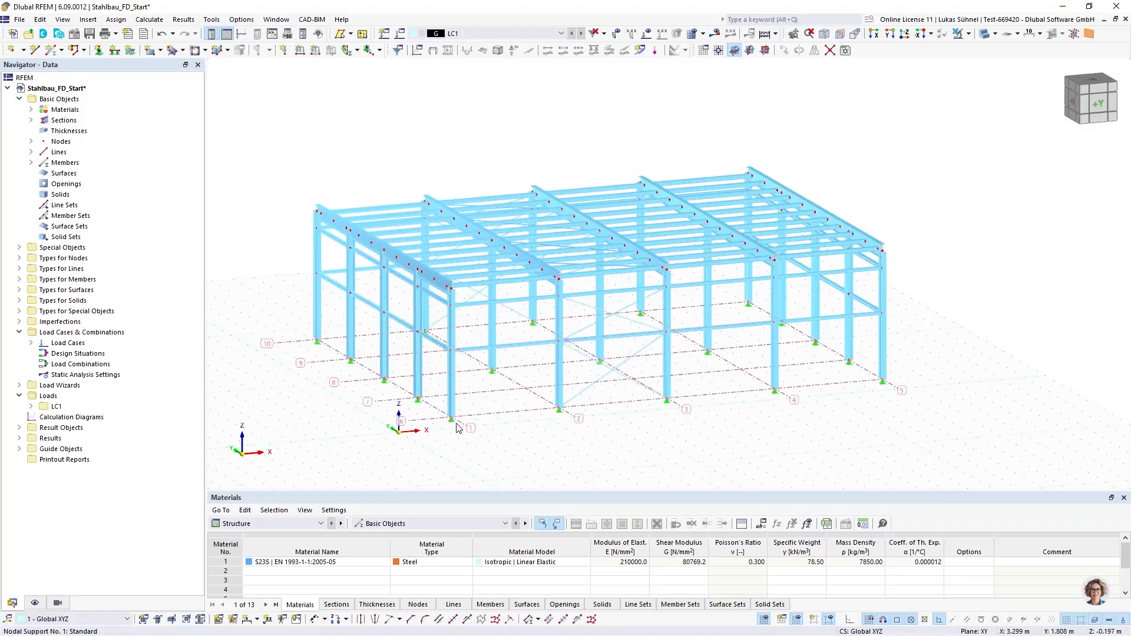
right_click(452, 419)
left_click_drag(477, 228, 524, 231)
left_click(186, 198)
mouse_move(297, 169)
middle_mouse_down("ctrl")
mouse_move(263, 177)
mouse_move(299, 189)
middle_mouse_up("ctrl")
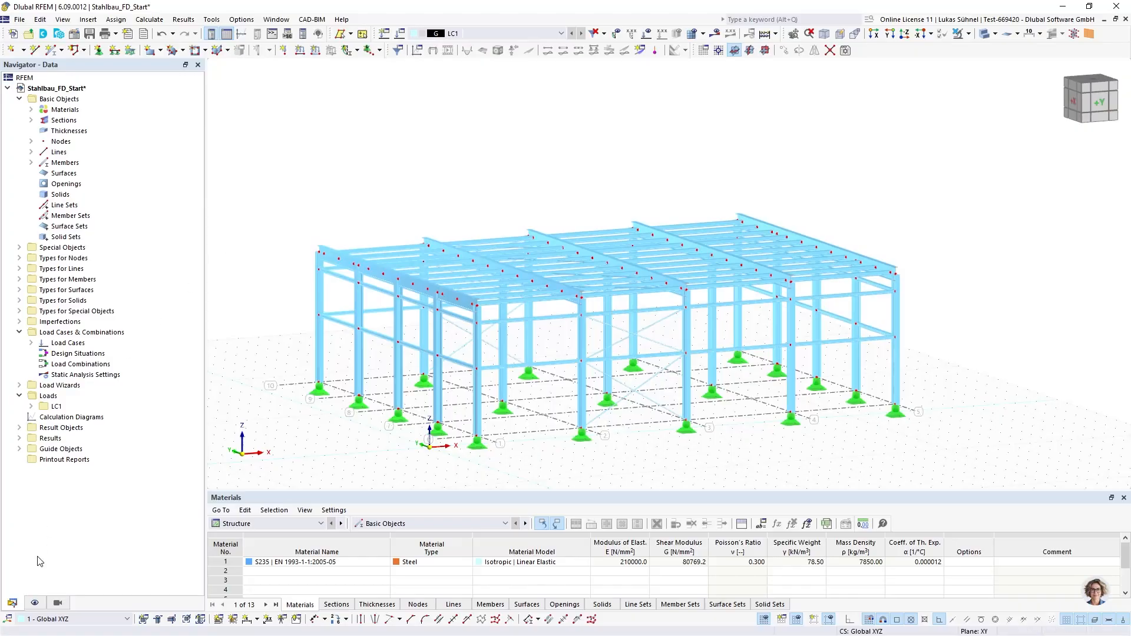
Colour the rendered members of the hall by their section
left_click(33, 603)
right_click(91, 386)
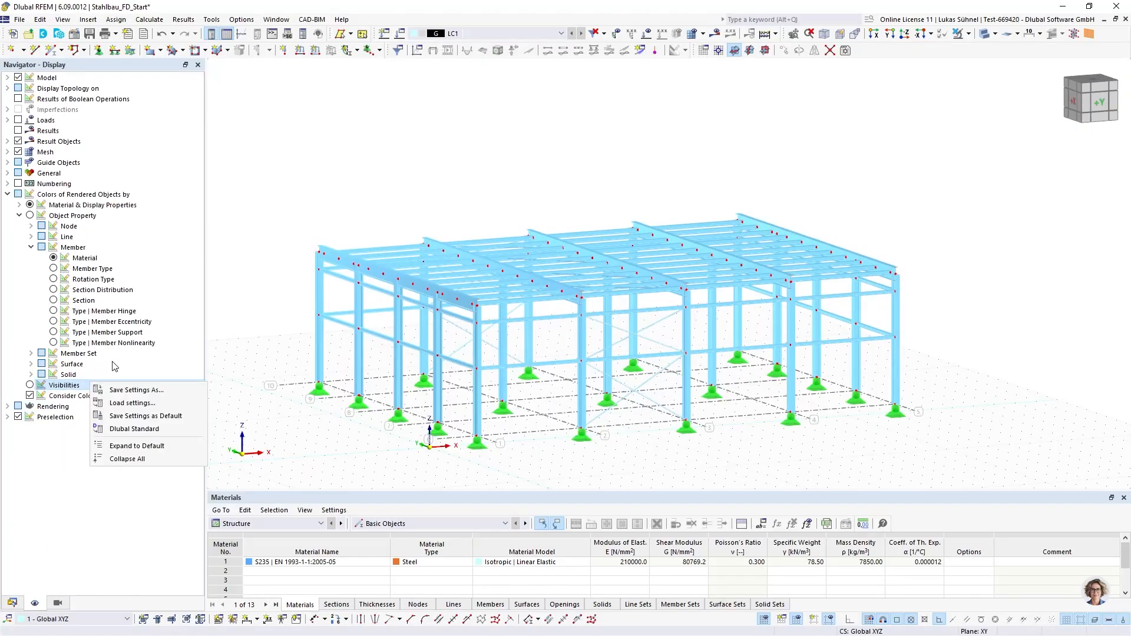
left_click(115, 366)
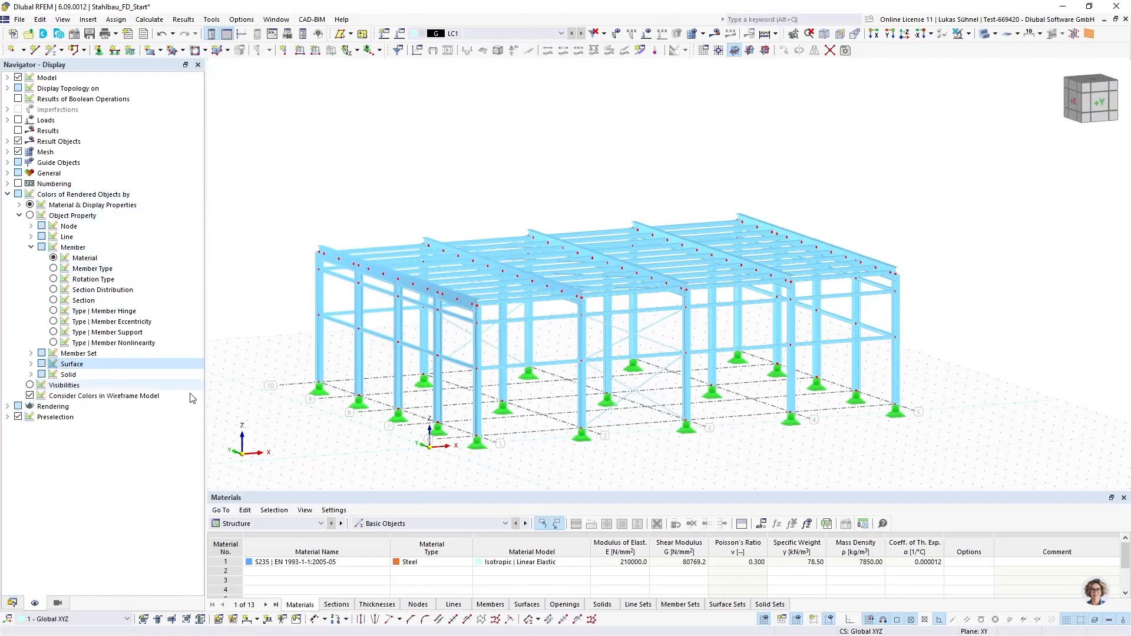
middle_click_drag(357, 415, 303, 377)
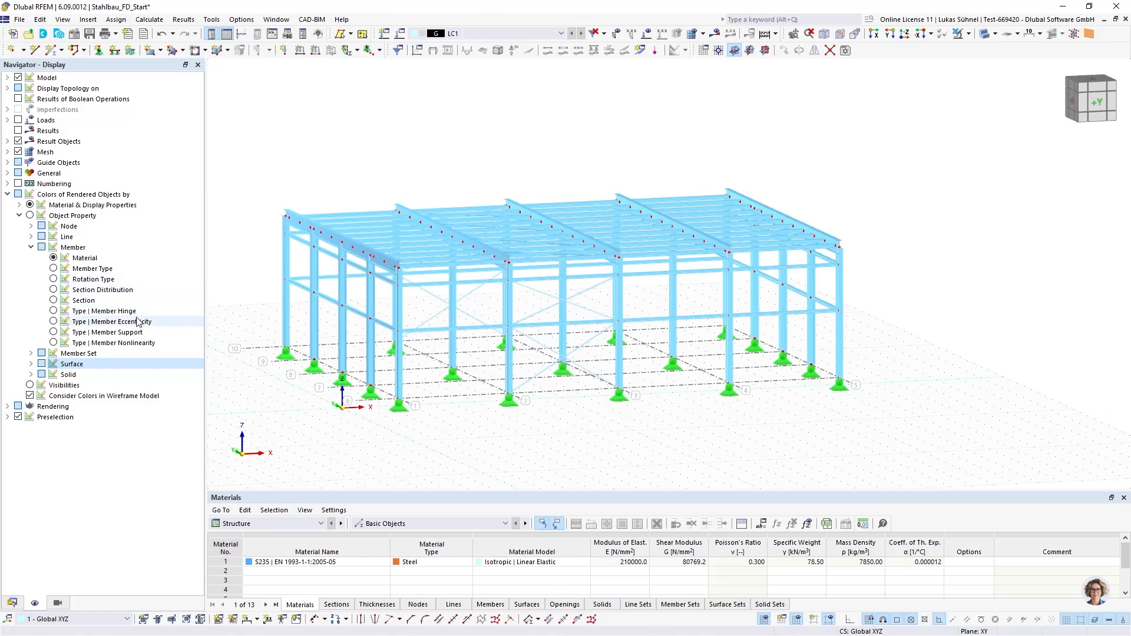
middle_click_drag(405, 362, 548, 383, "ctrl")
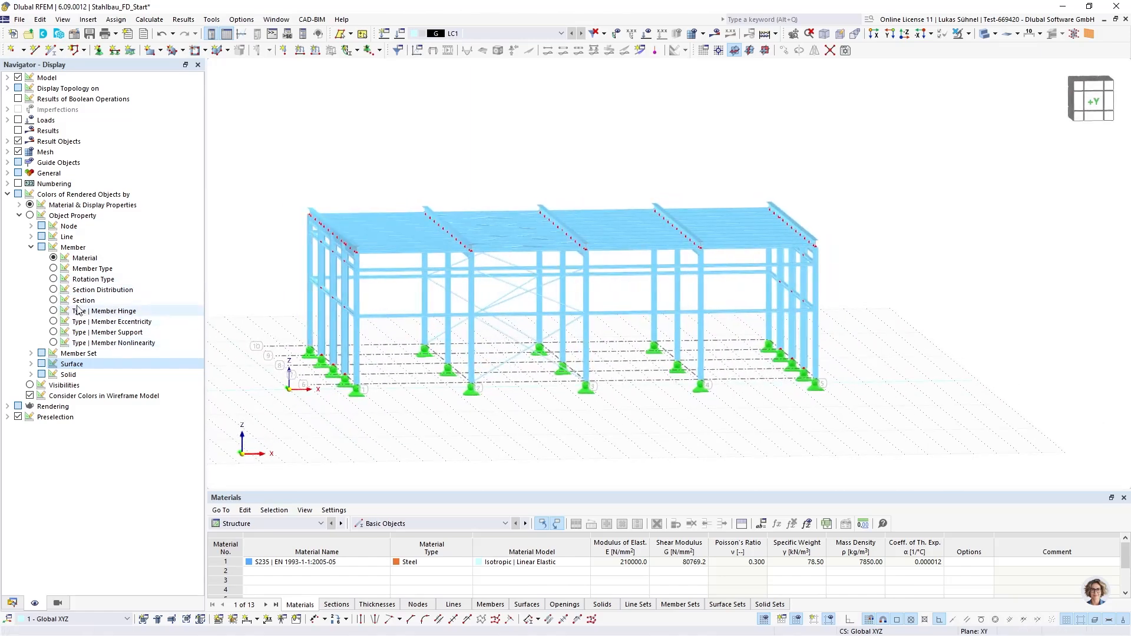
left_click(66, 195)
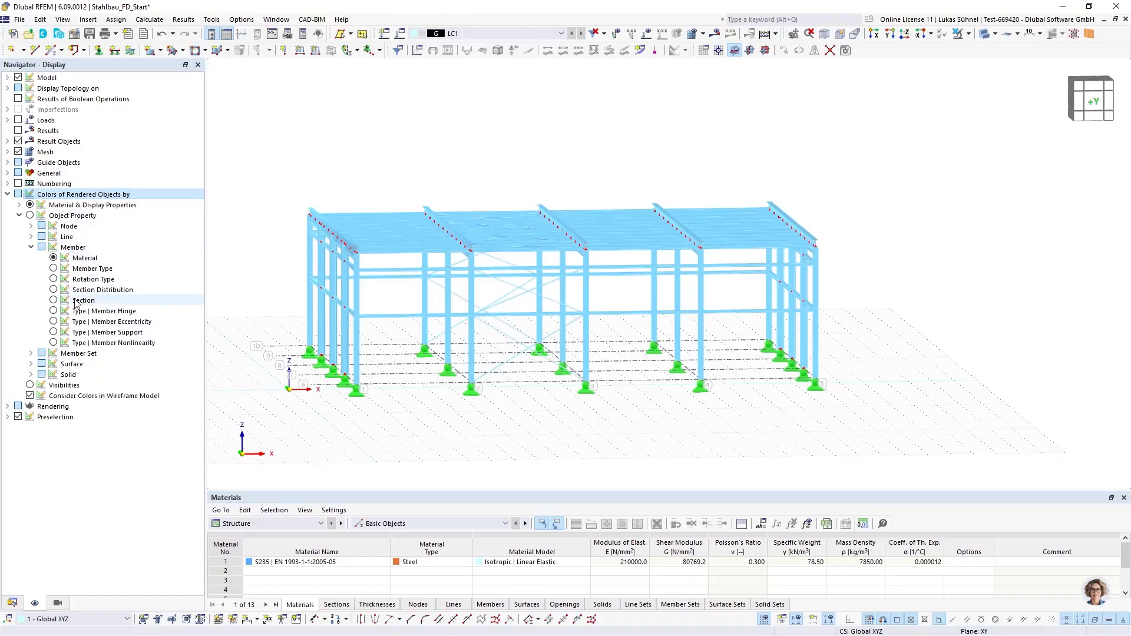
left_click(54, 300)
middle_click_drag(520, 268, 507, 218, "ctrl")
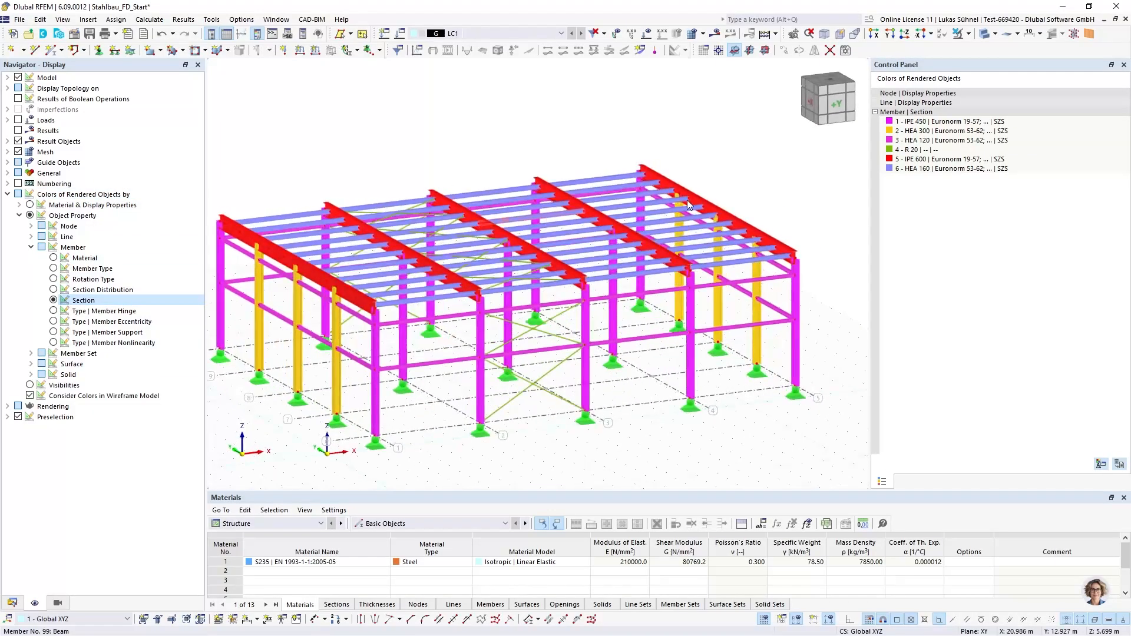
Change the display colour of the HEA 120 section to light blue
double_click(889, 141)
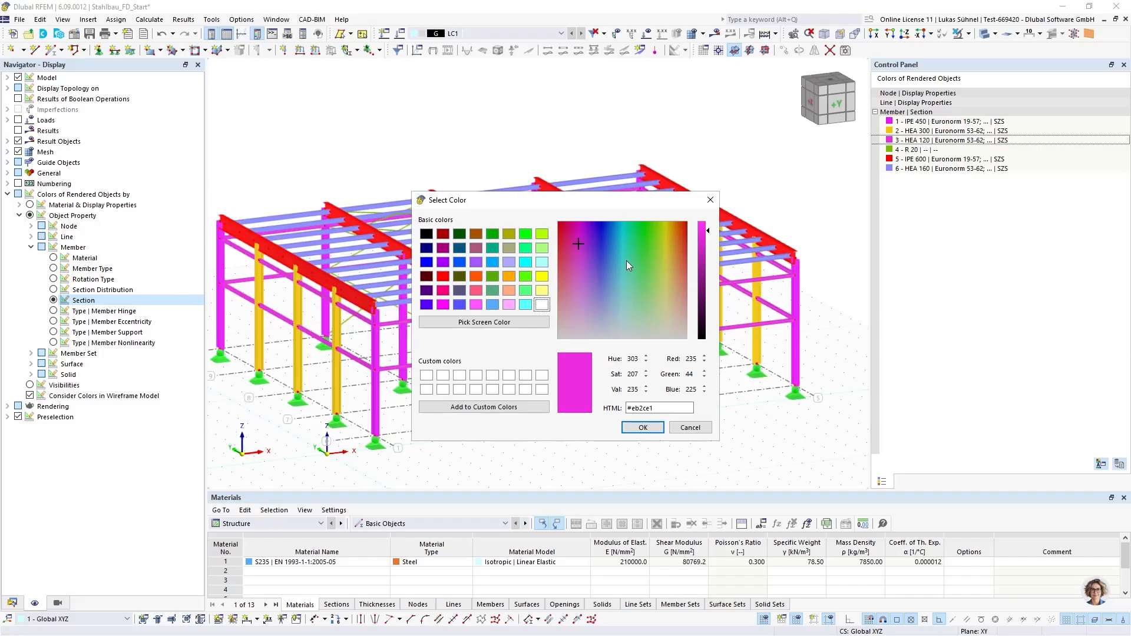
left_click_drag(626, 260, 620, 298)
left_click(643, 427)
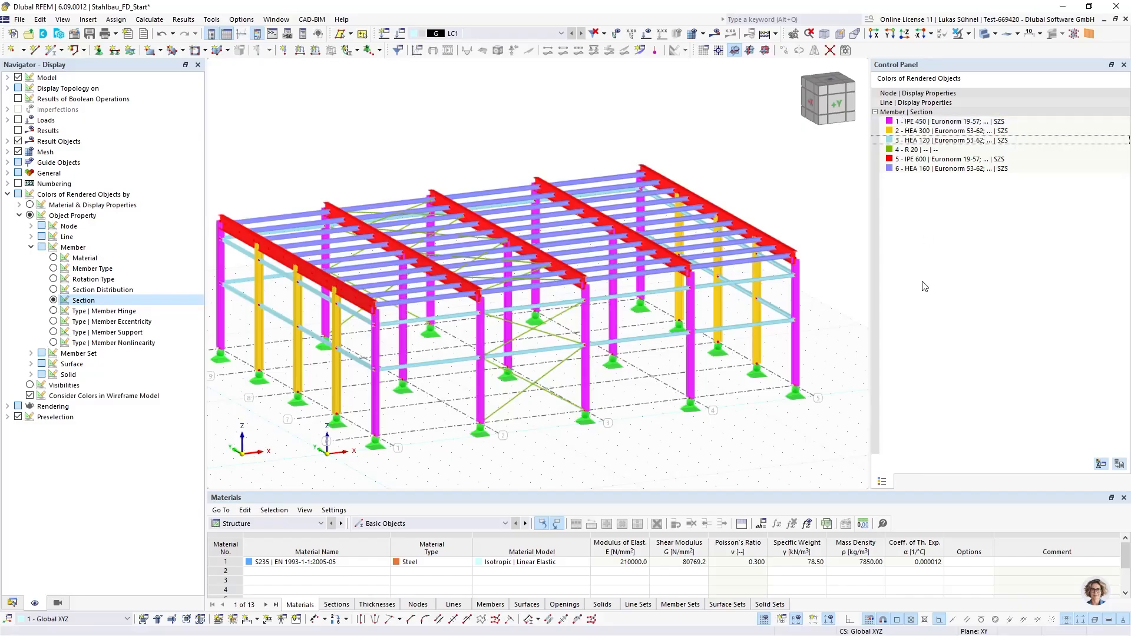
Colour the members by member type to review the types assigned across the hall
mouse_move(339, 179)
middle_mouse_down()
mouse_move(361, 184)
mouse_move(354, 177)
middle_mouse_up()
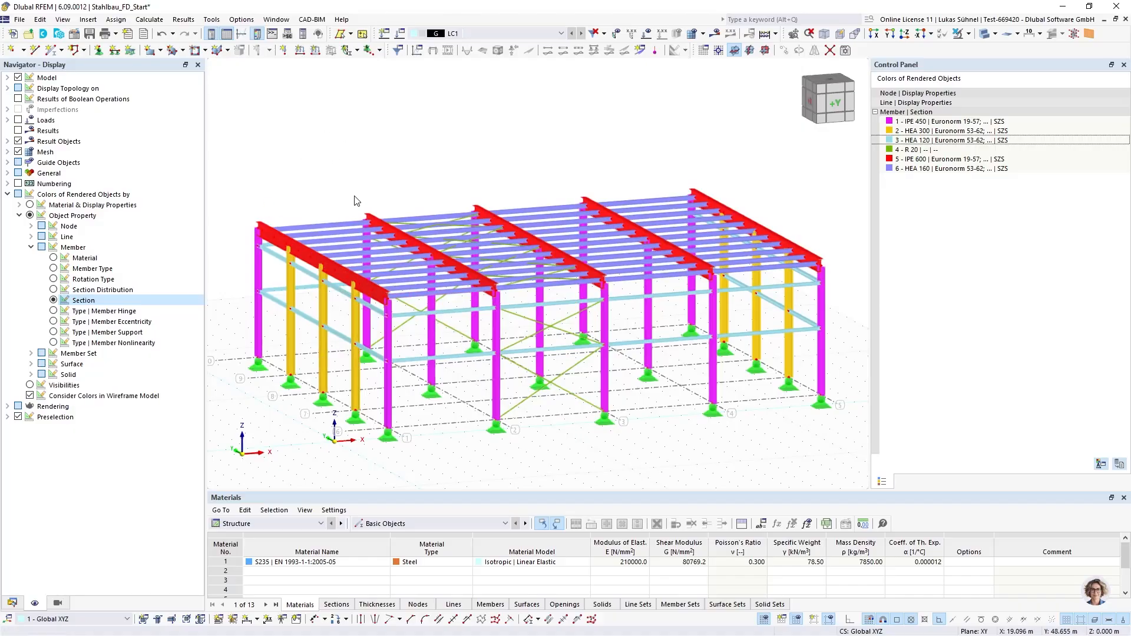
left_click(53, 268)
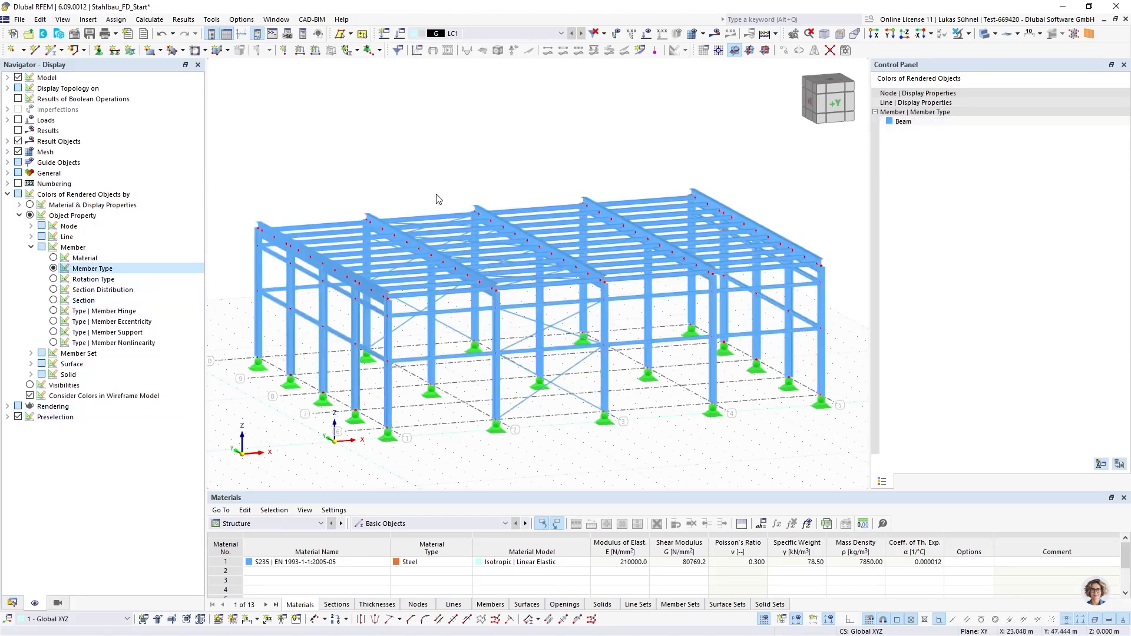
middle_click_drag(288, 198, 264, 189, "ctrl")
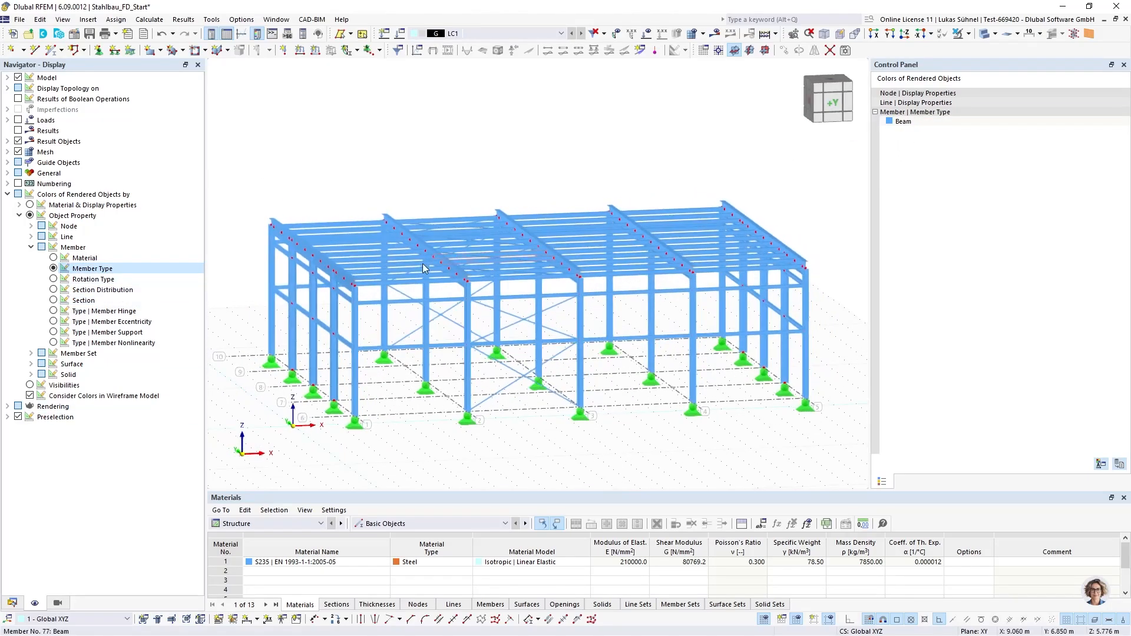
Colour the members by member hinge type and examine the beam and column end connections of the hall
left_click(53, 311)
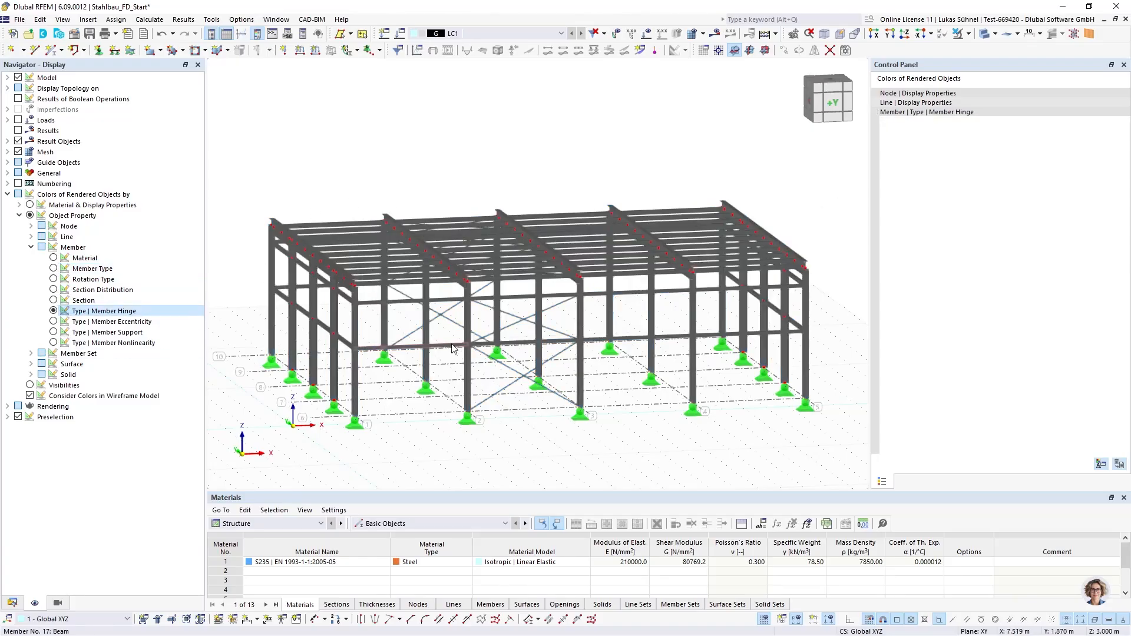
middle_click_drag(452, 348, 459, 404, "ctrl")
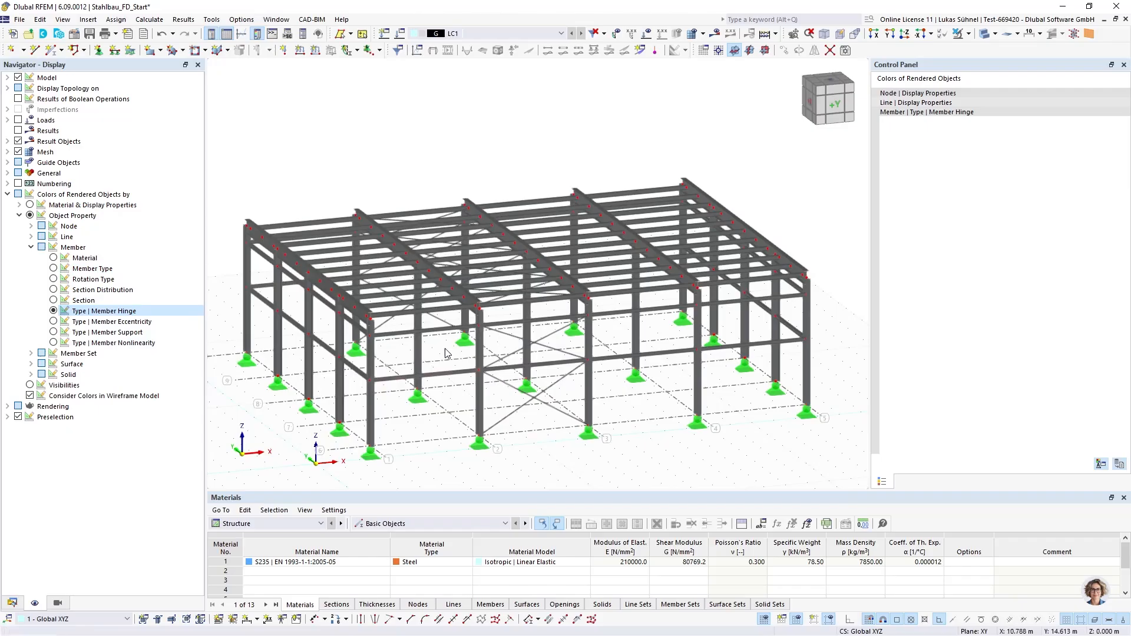
middle_click_drag(516, 475, 488, 457)
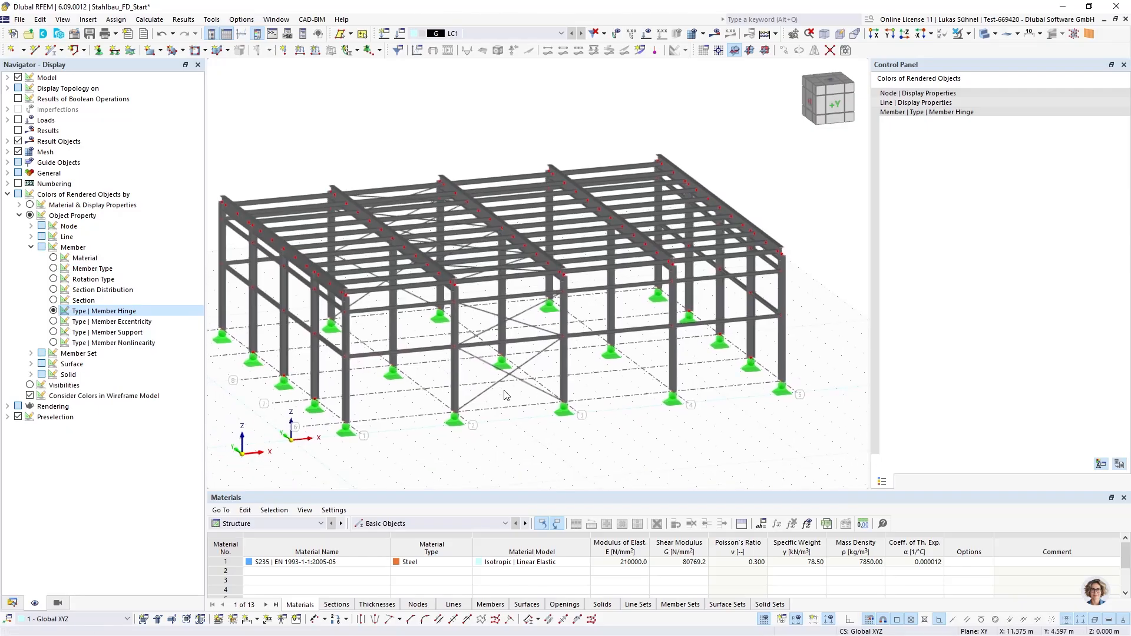
scroll(330, 292, "up", 6)
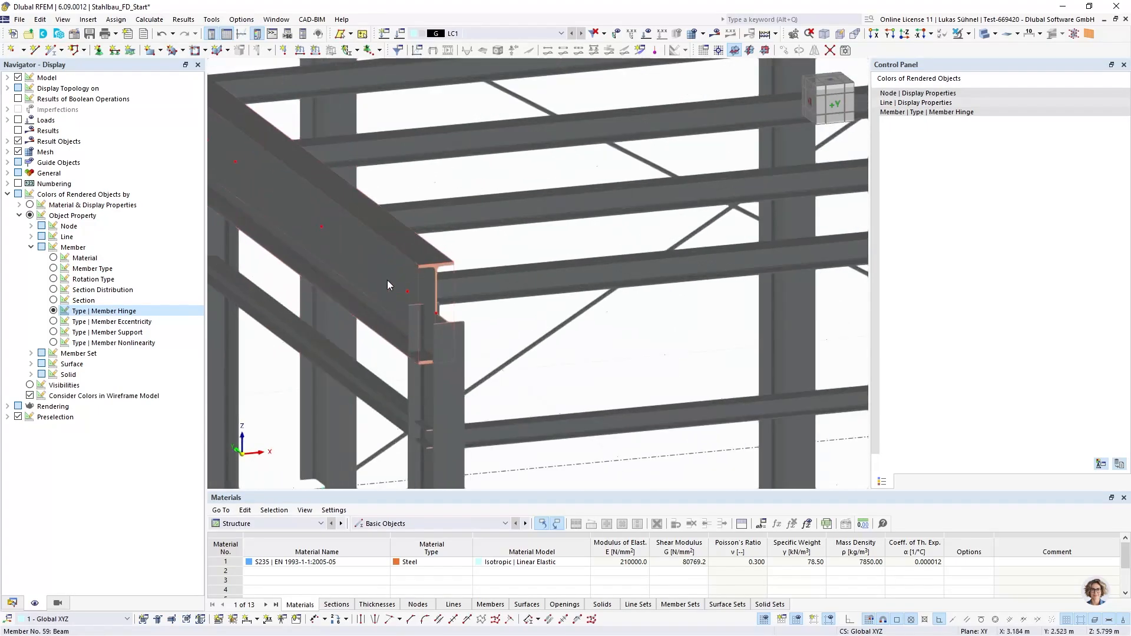
scroll(426, 303, "down", 8)
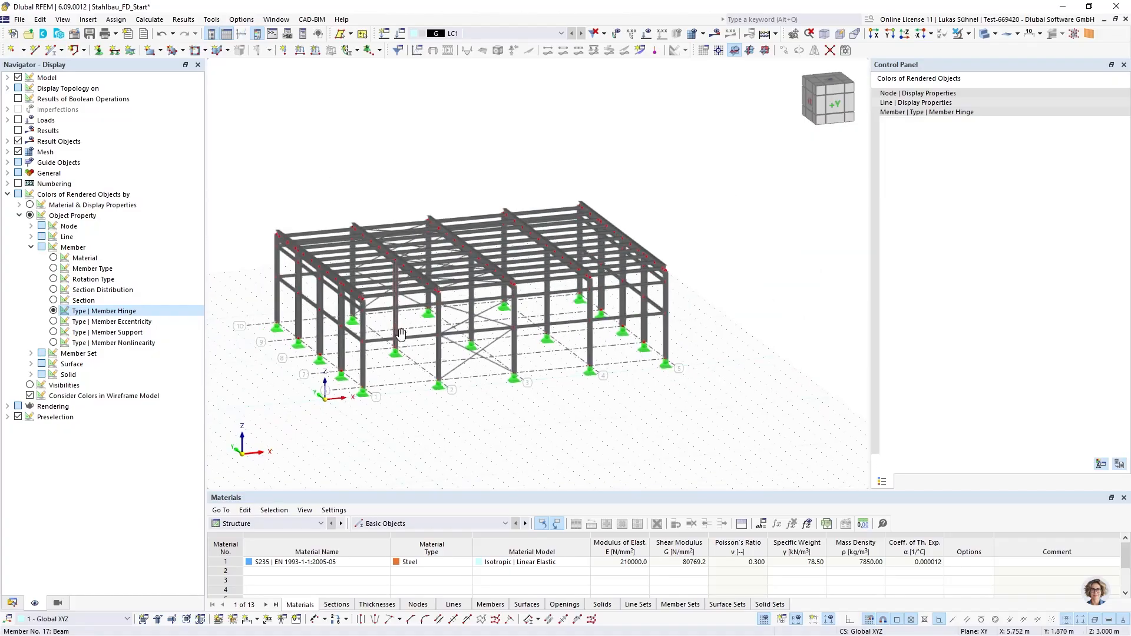
middle_click_drag(397, 332, 397, 354, "ctrl")
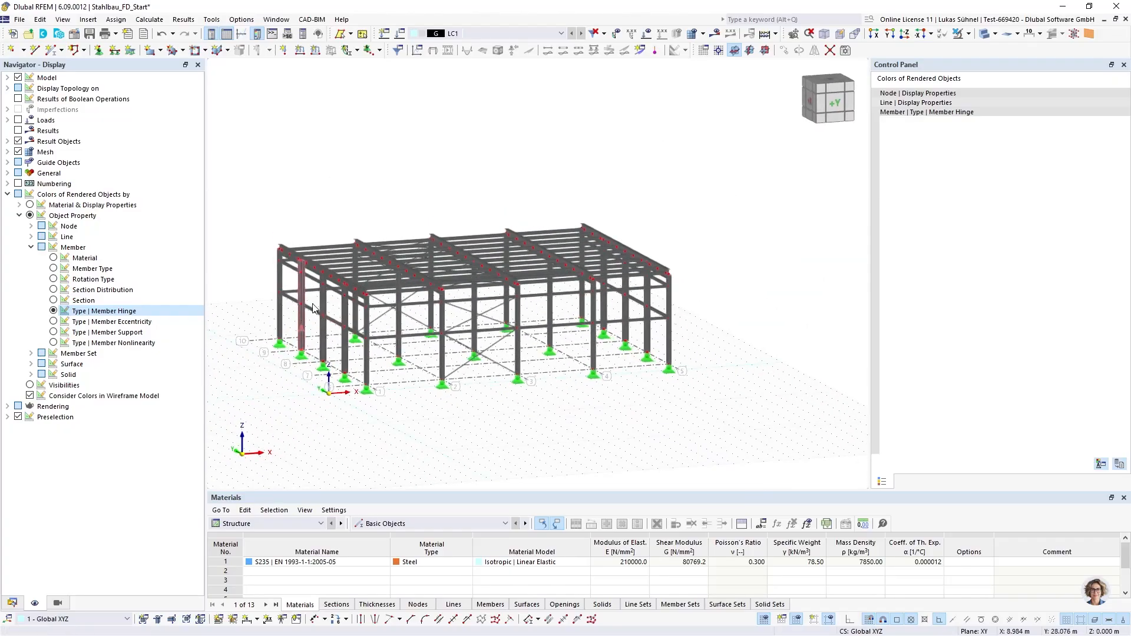
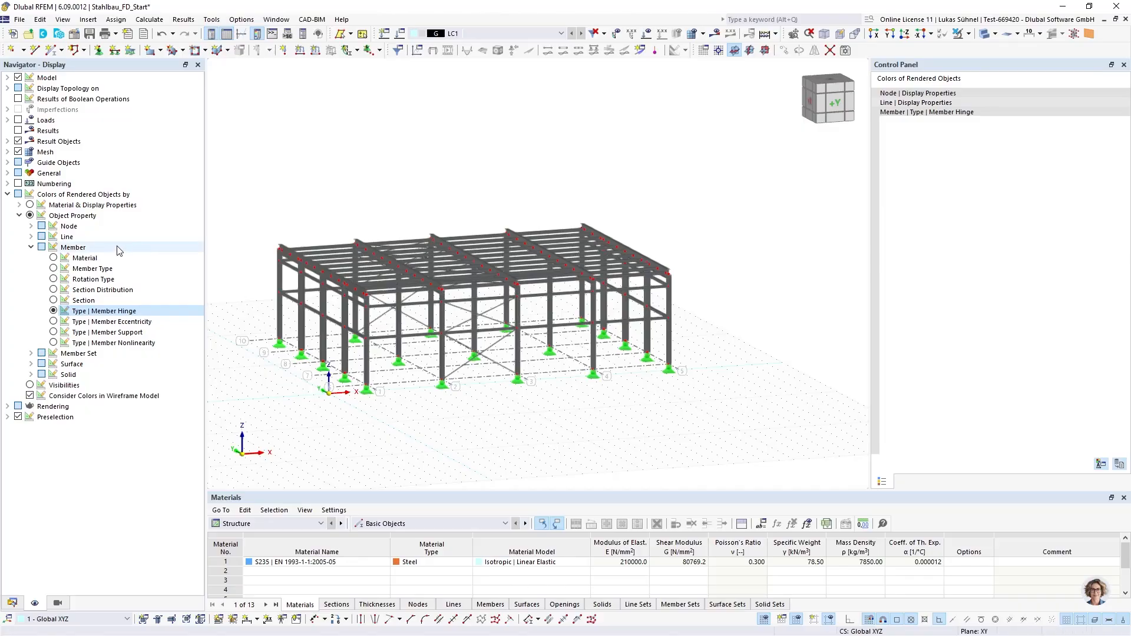
Colour the members by member type and change all R 20 bracing members to member type Tension
left_click(54, 268)
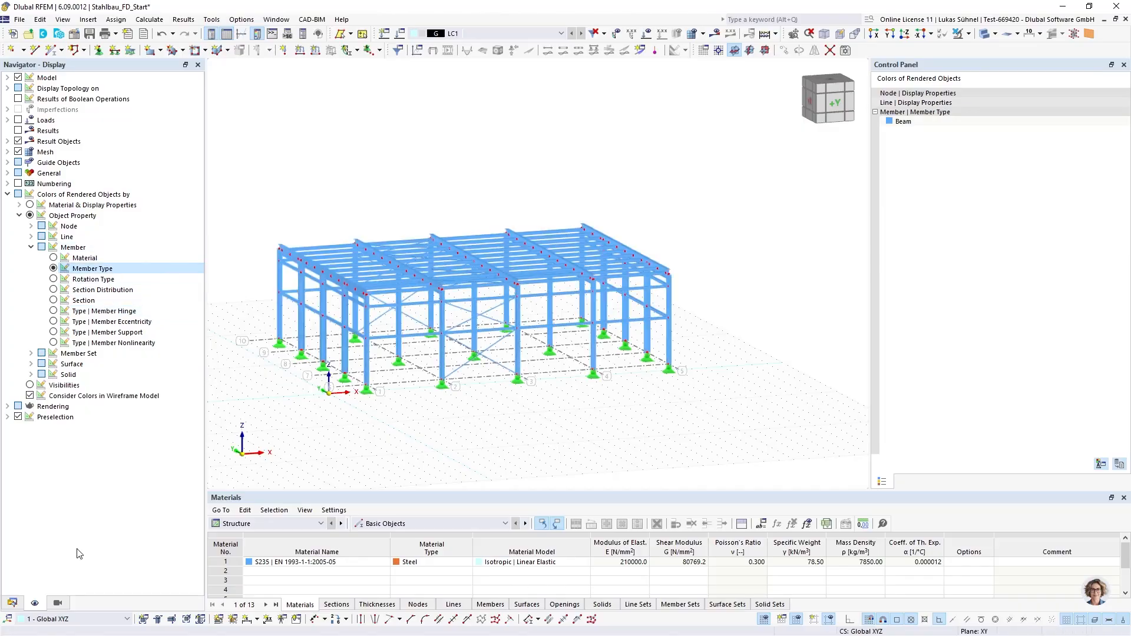
left_click(12, 602)
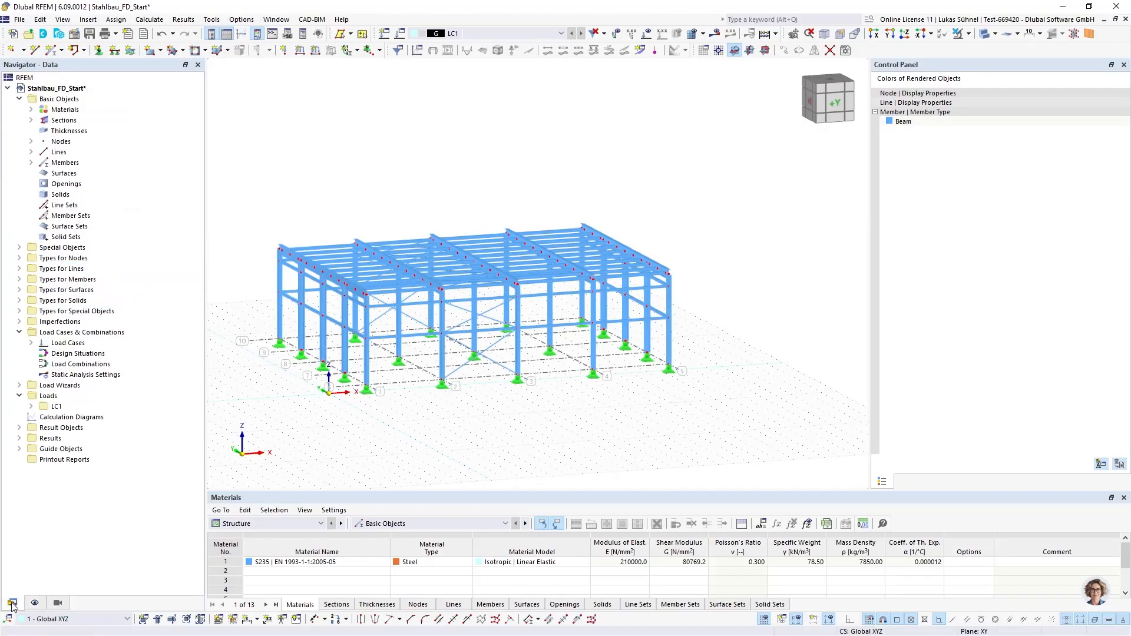
left_click(31, 119)
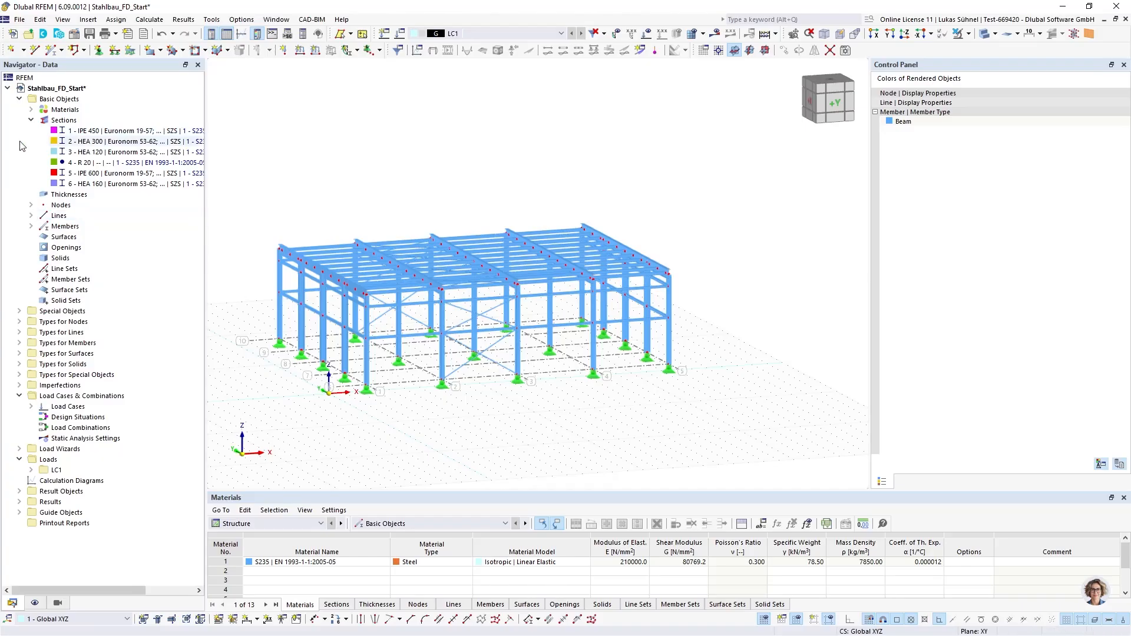
left_click(80, 165)
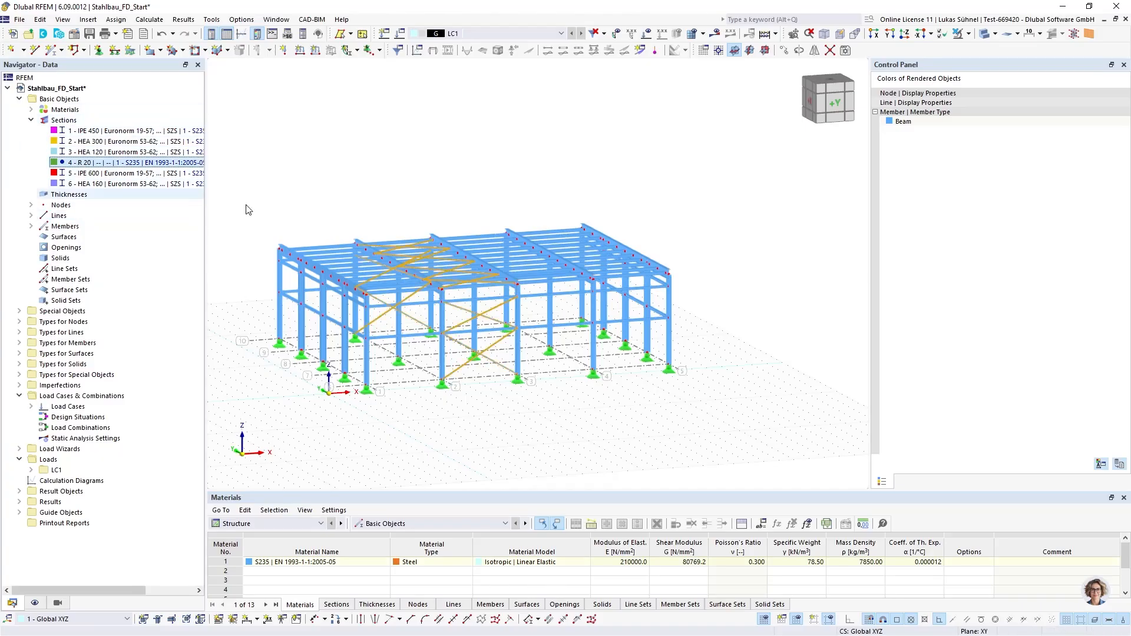
scroll(491, 336, "up", 6)
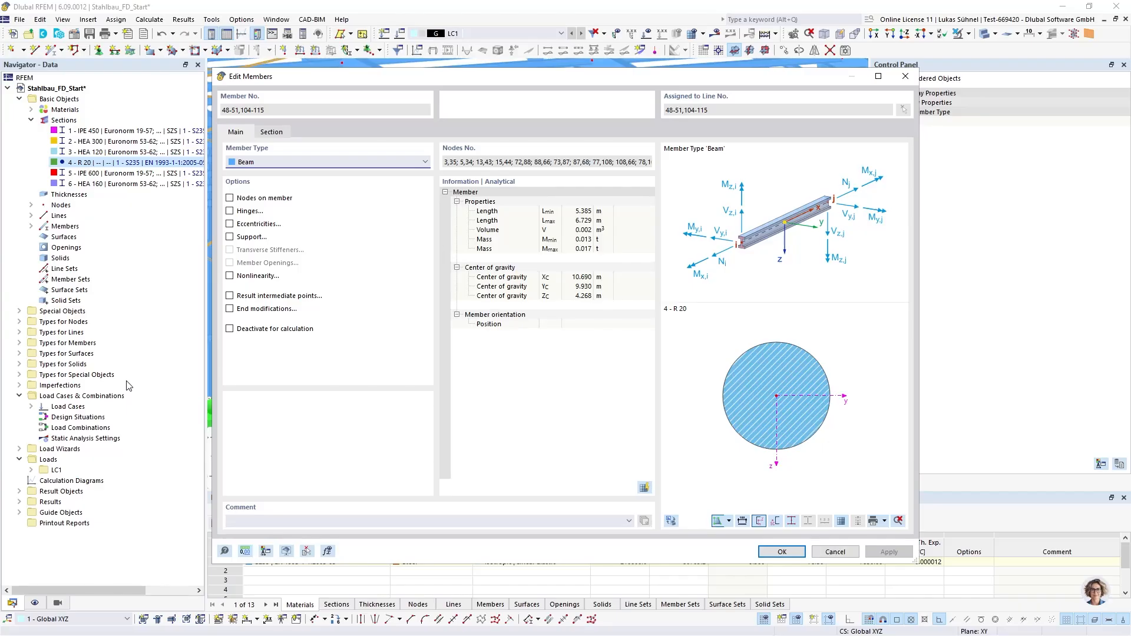
left_click(268, 162)
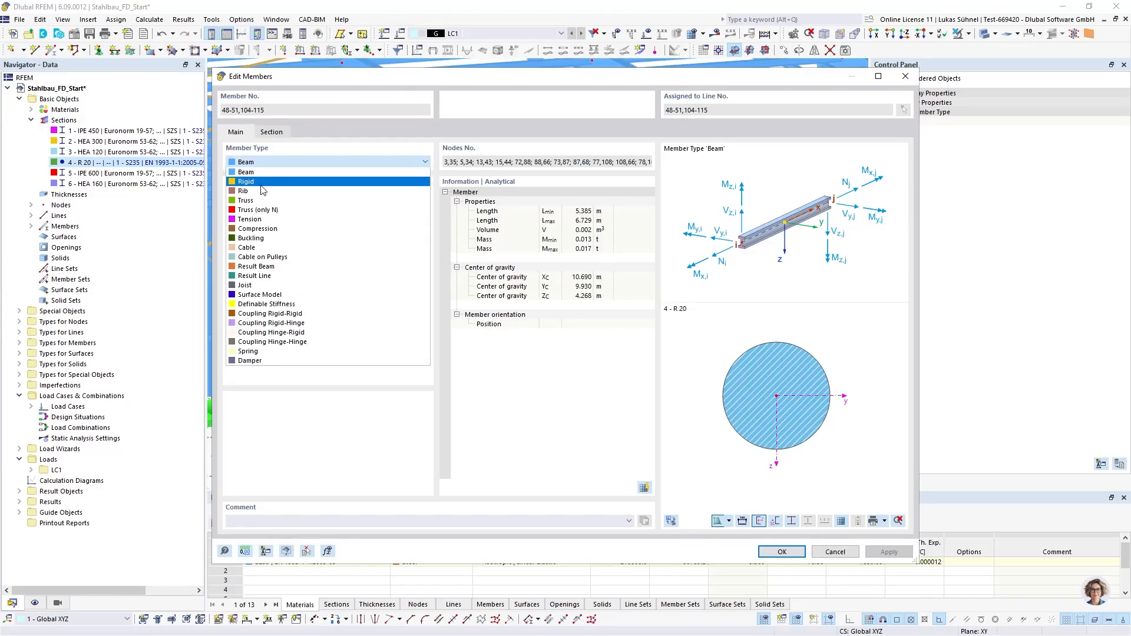
left_click(254, 231)
left_click(780, 552)
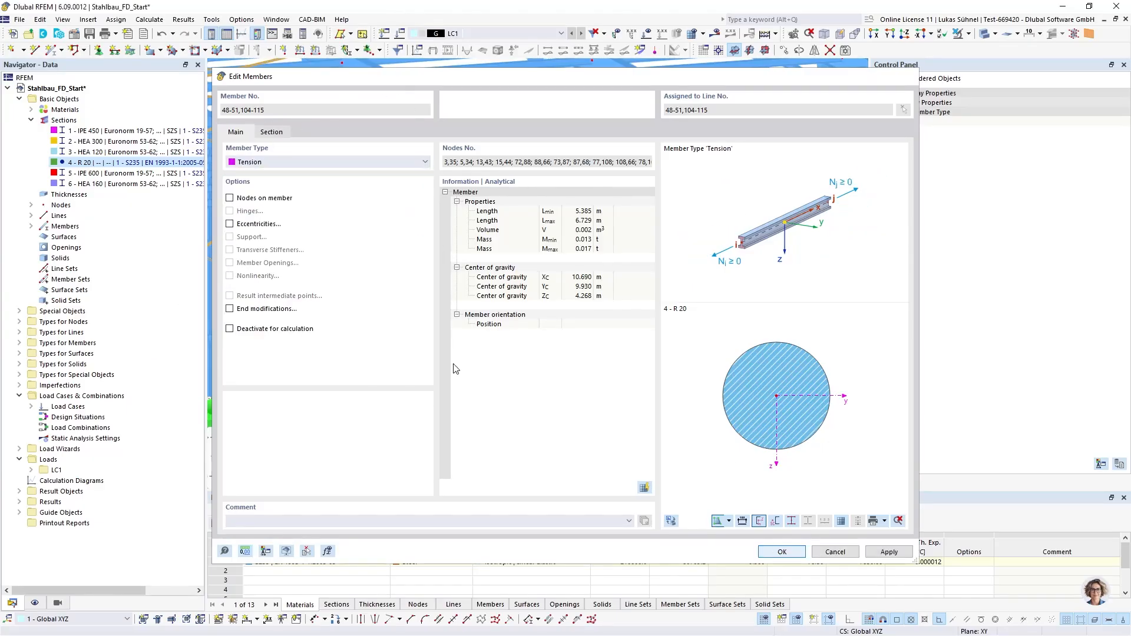
Examine the crossed tension bracing in the wall and roof of the hall
scroll(605, 439, "down", 5)
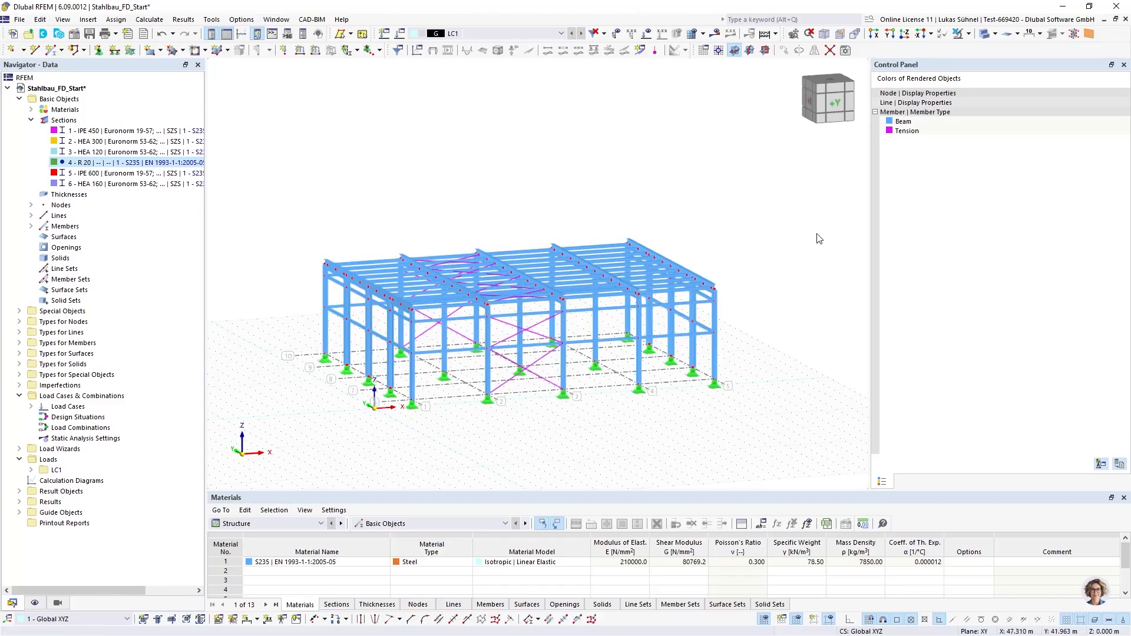
scroll(730, 399, "up", 6)
scroll(707, 402, "down", 6)
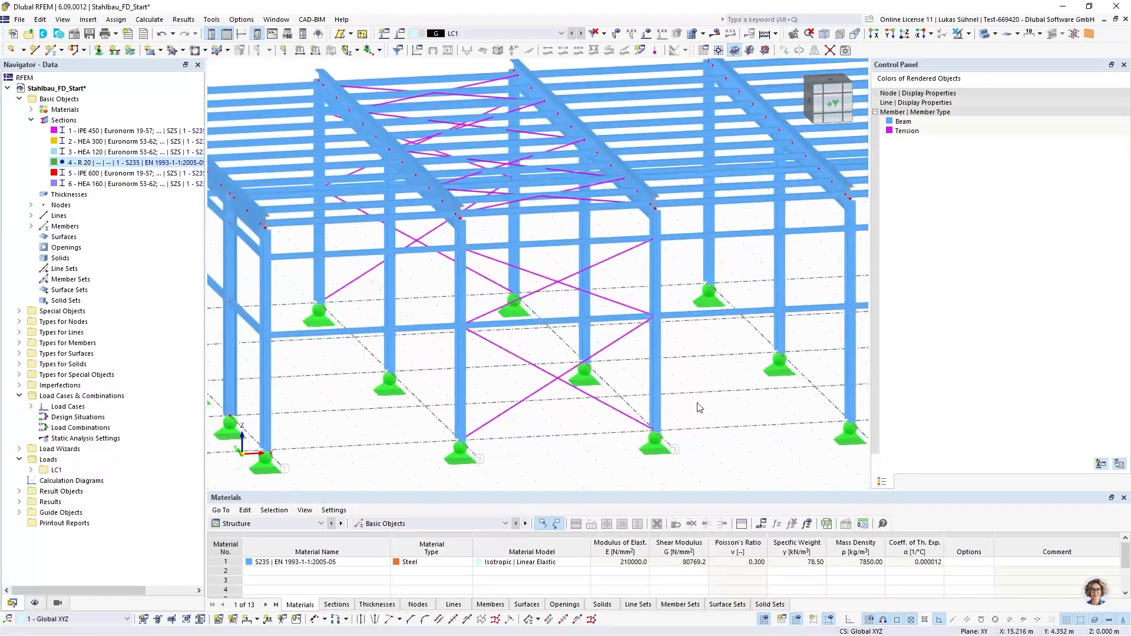
middle_click_drag(429, 177, 397, 202)
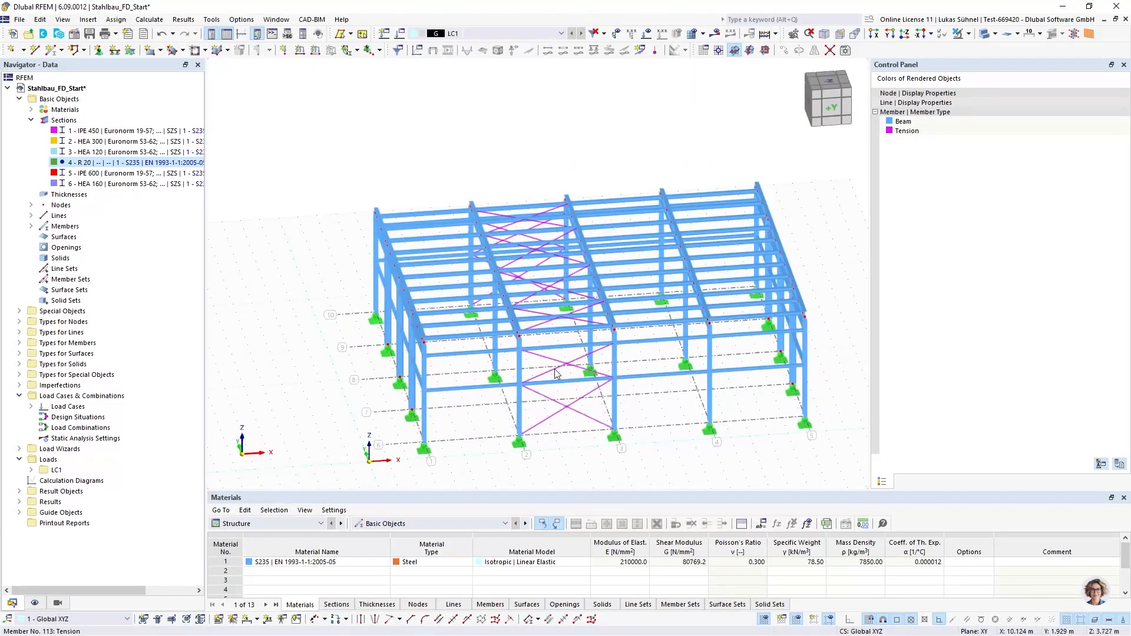
scroll(555, 381, "up", 5)
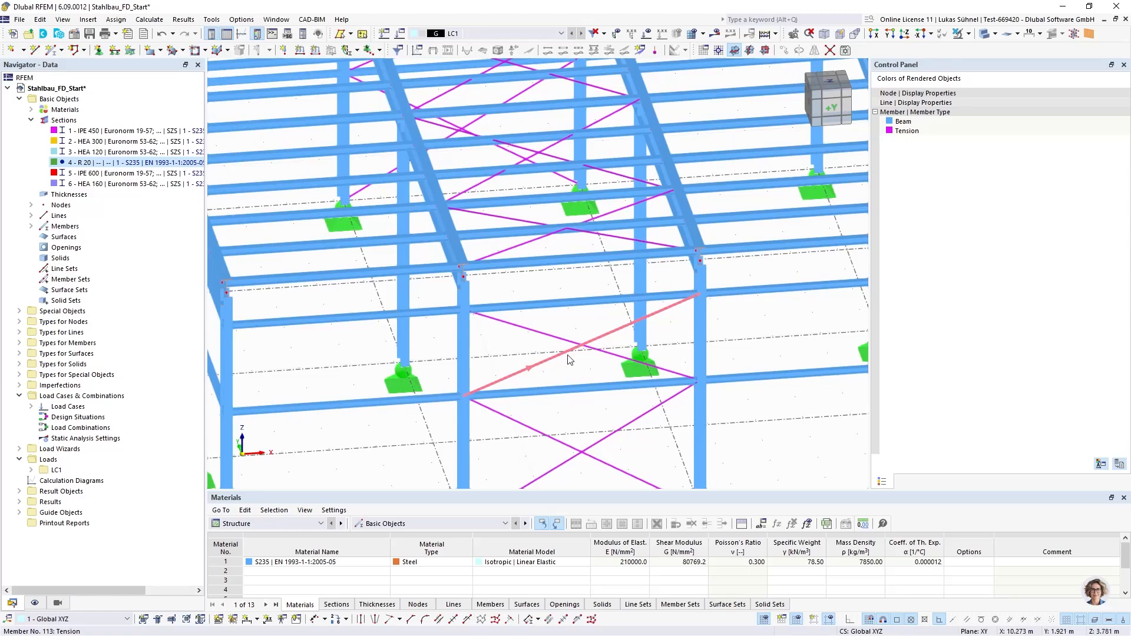
mouse_move(620, 330)
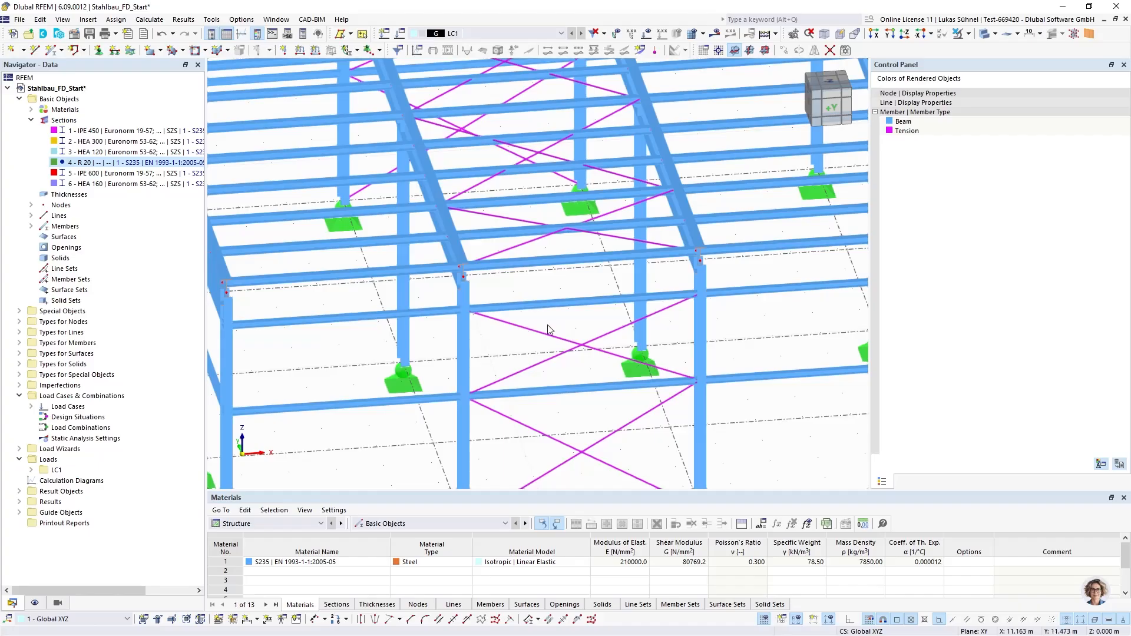
scroll(432, 331, "down", 4)
middle_click_drag(419, 371, 340, 321, "ctrl")
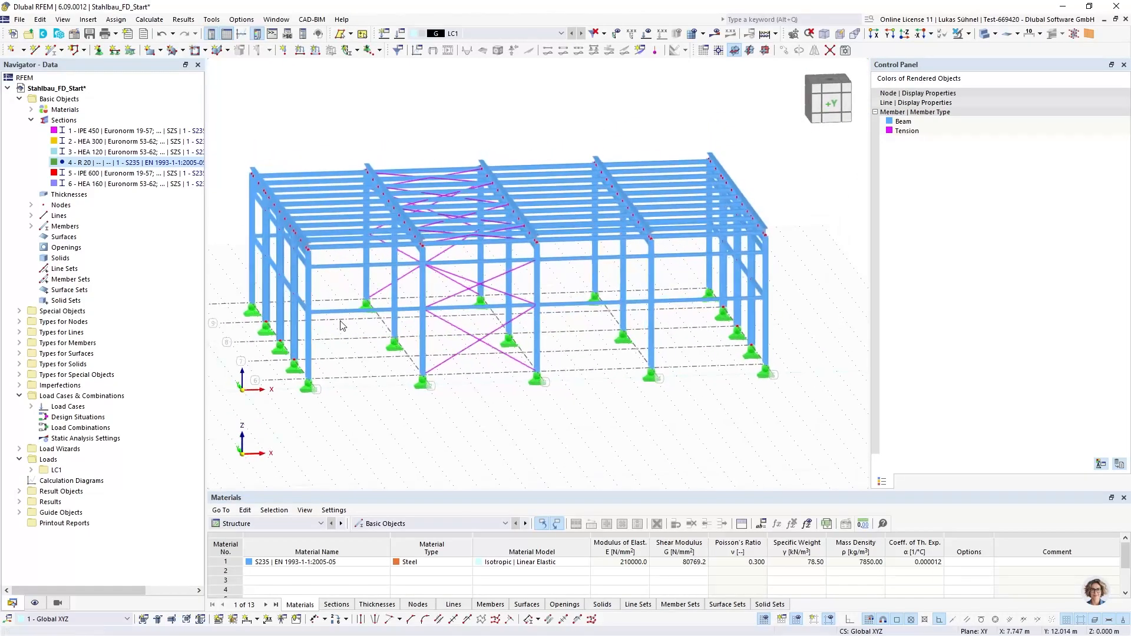
Change all HEA 120 and HEA 160 members to member type Truss and clear the selection
left_click(104, 184)
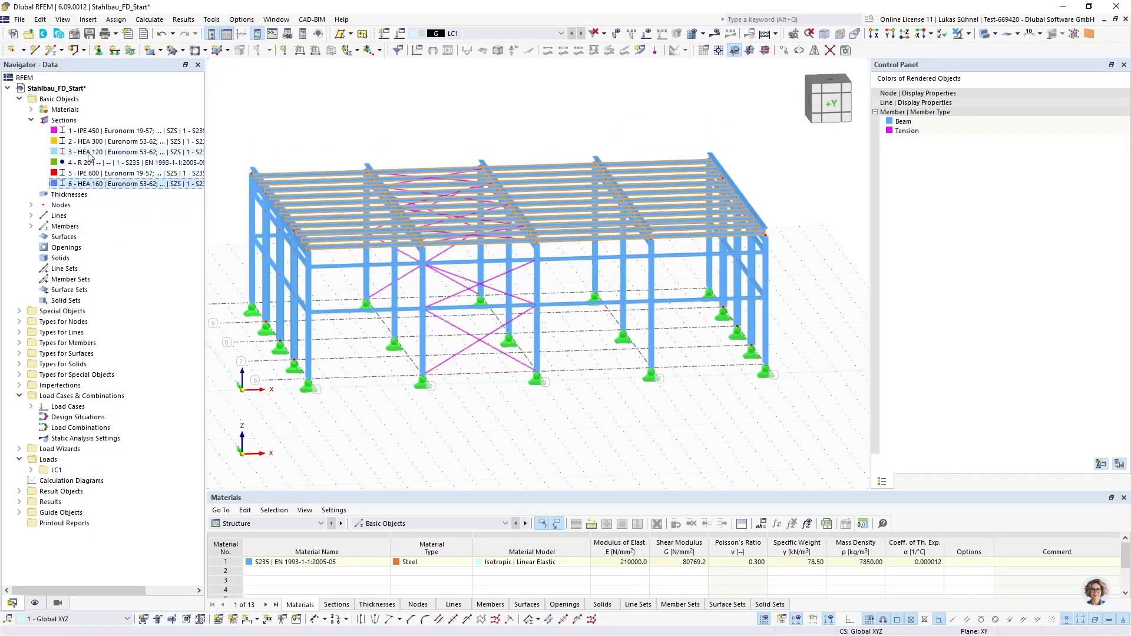
left_click(88, 151, "ctrl")
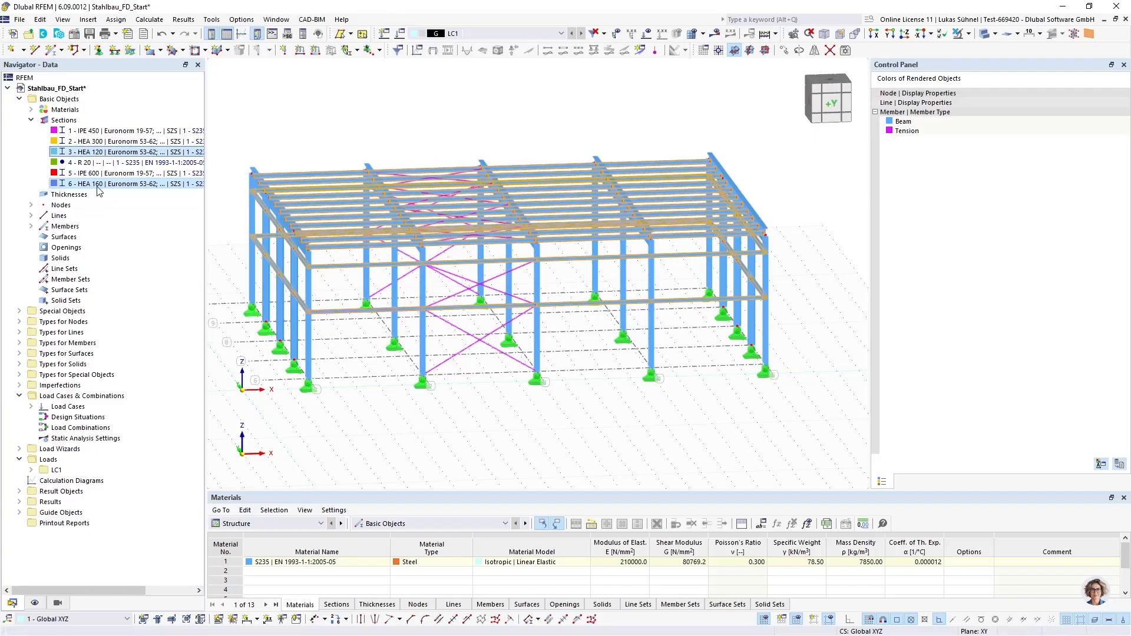
double_click(469, 291)
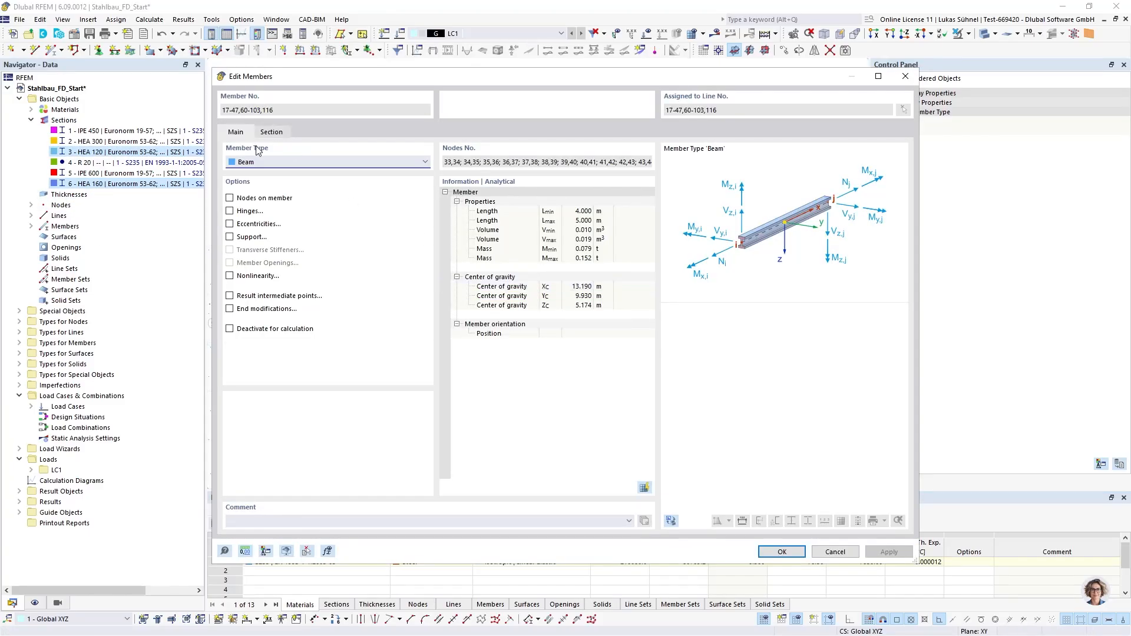
left_click(249, 163)
left_click(247, 206)
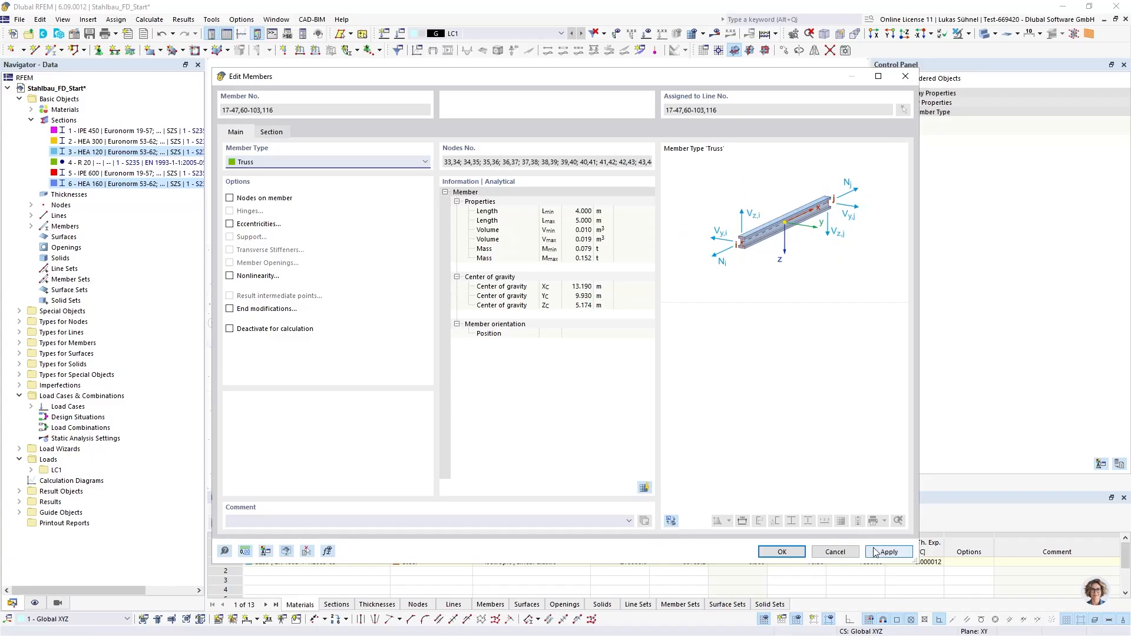
left_click(782, 552)
left_click(304, 139)
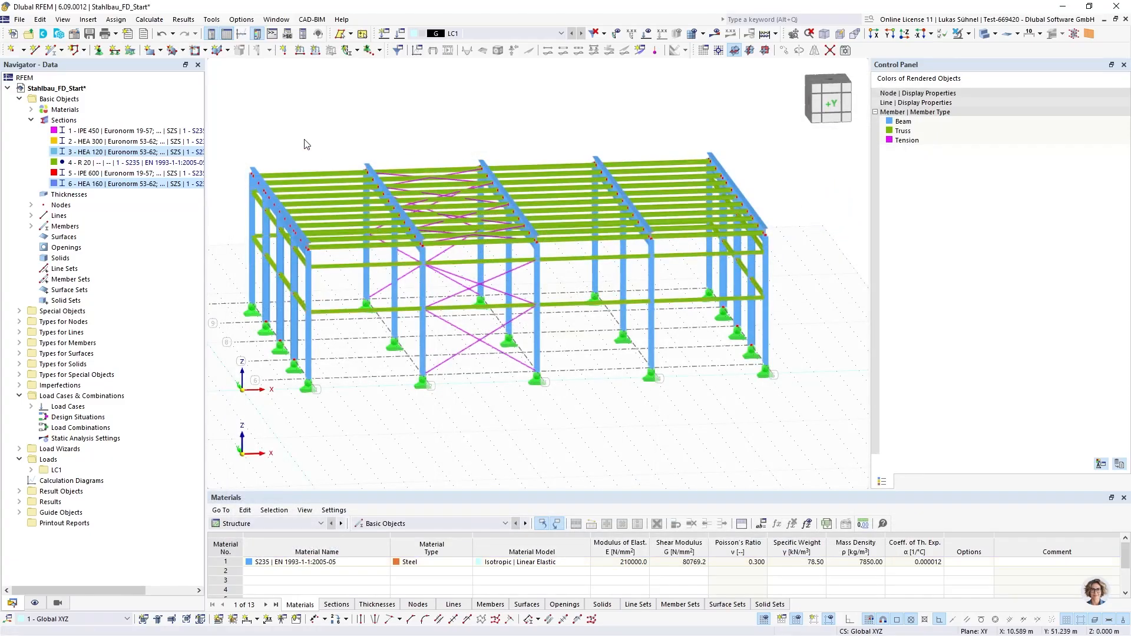
View the hall from the +X side, then switch to Revit and examine the bolted connections between the roof girders and the columns
middle_click_drag(285, 127, 325, 159, "ctrl")
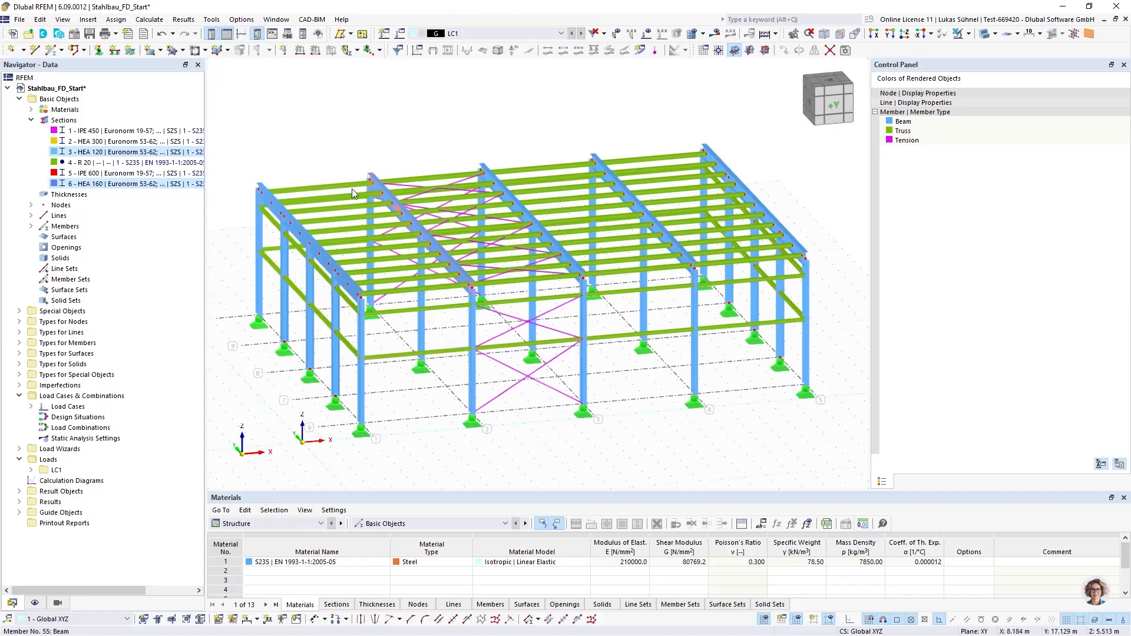
middle_click_drag(268, 126, 395, 125, "ctrl")
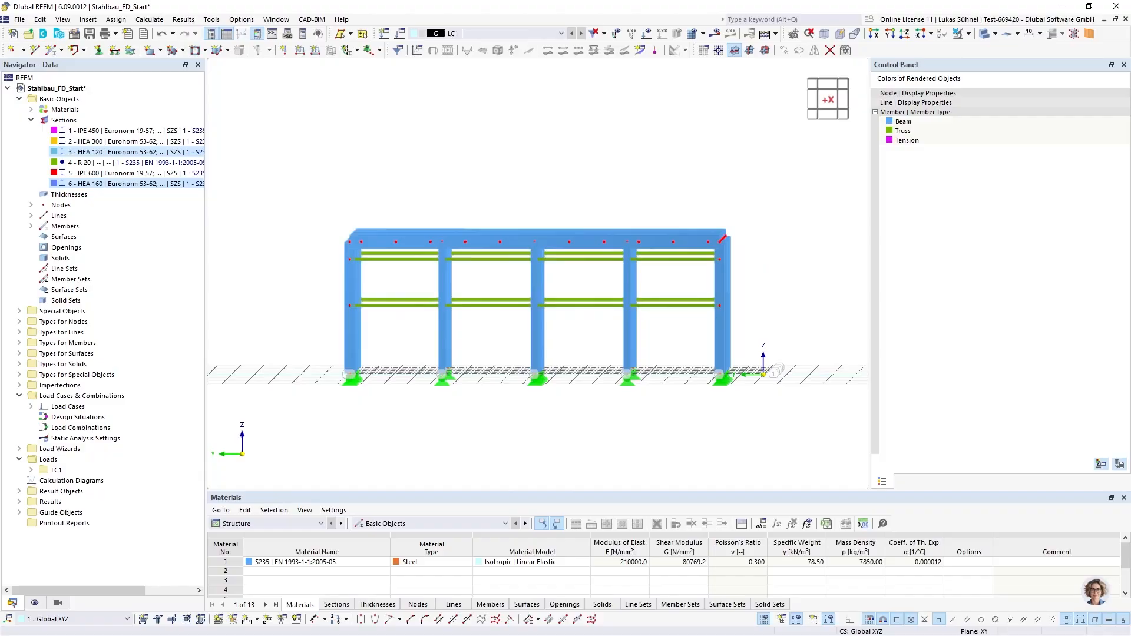
key("alt+Tab")
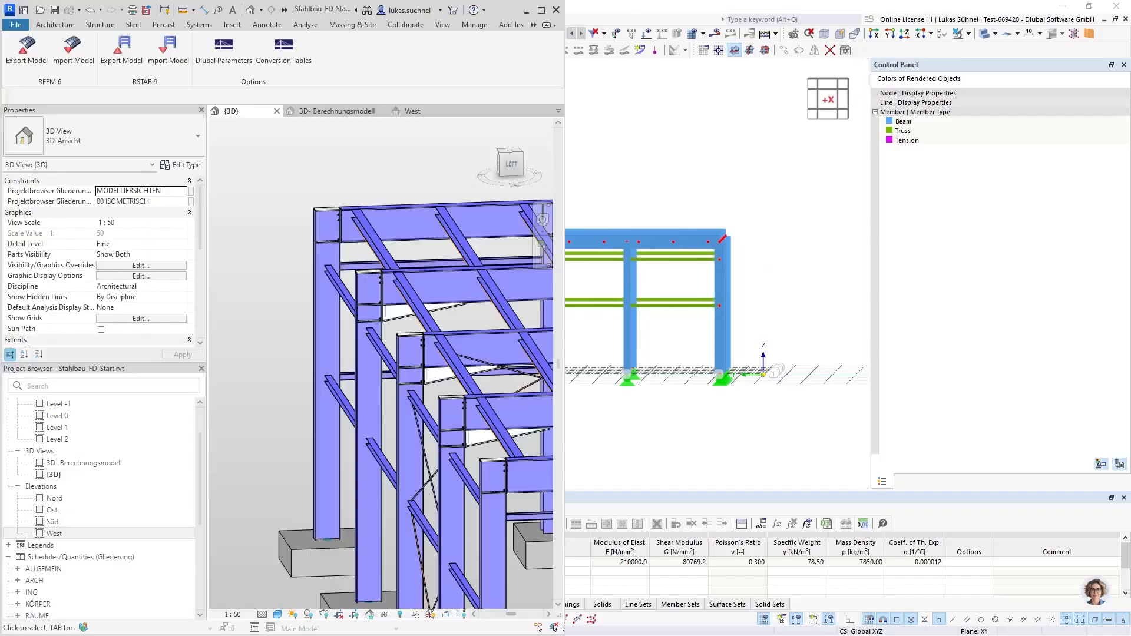
left_click(542, 9)
scroll(697, 370, "down", 3)
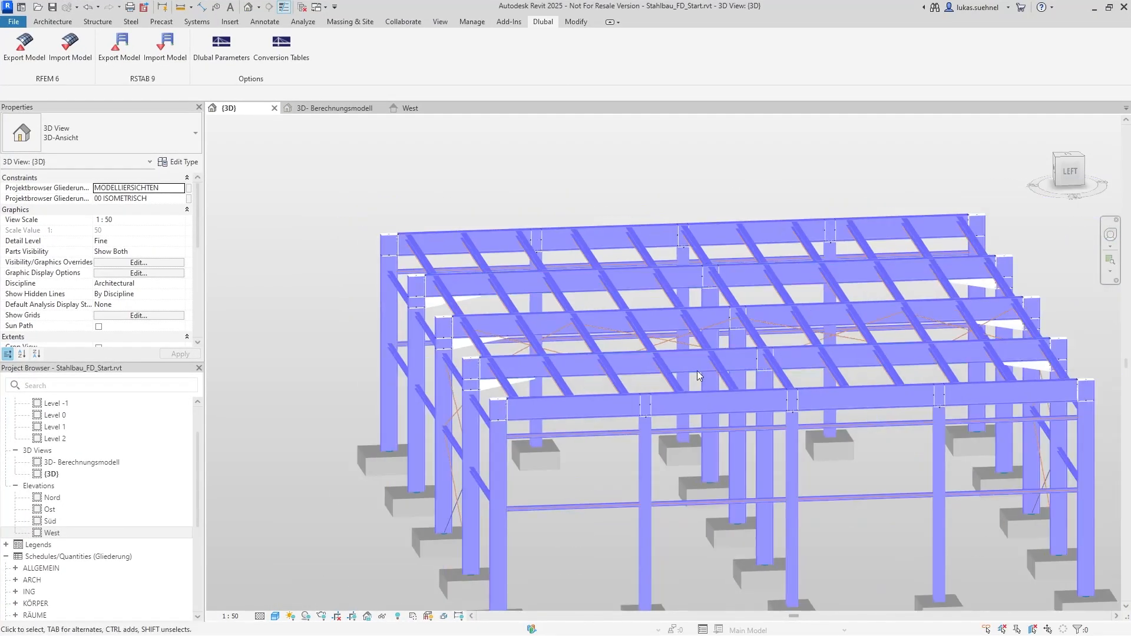
middle_click_drag(697, 370, 553, 393)
scroll(489, 445, "up", 5)
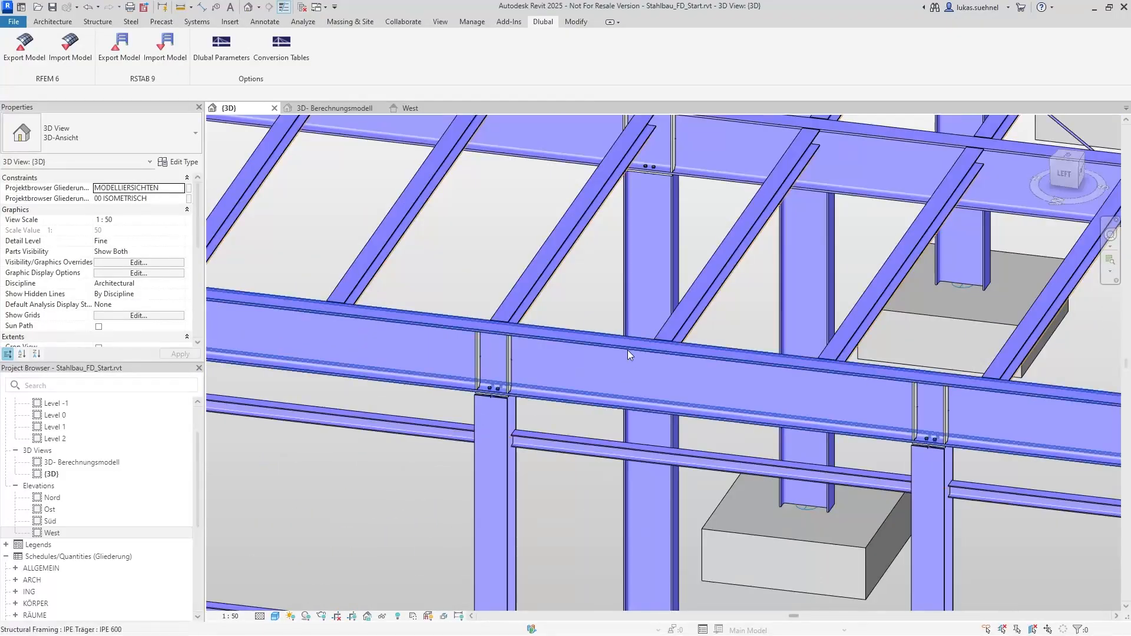
scroll(474, 414, "up", 3)
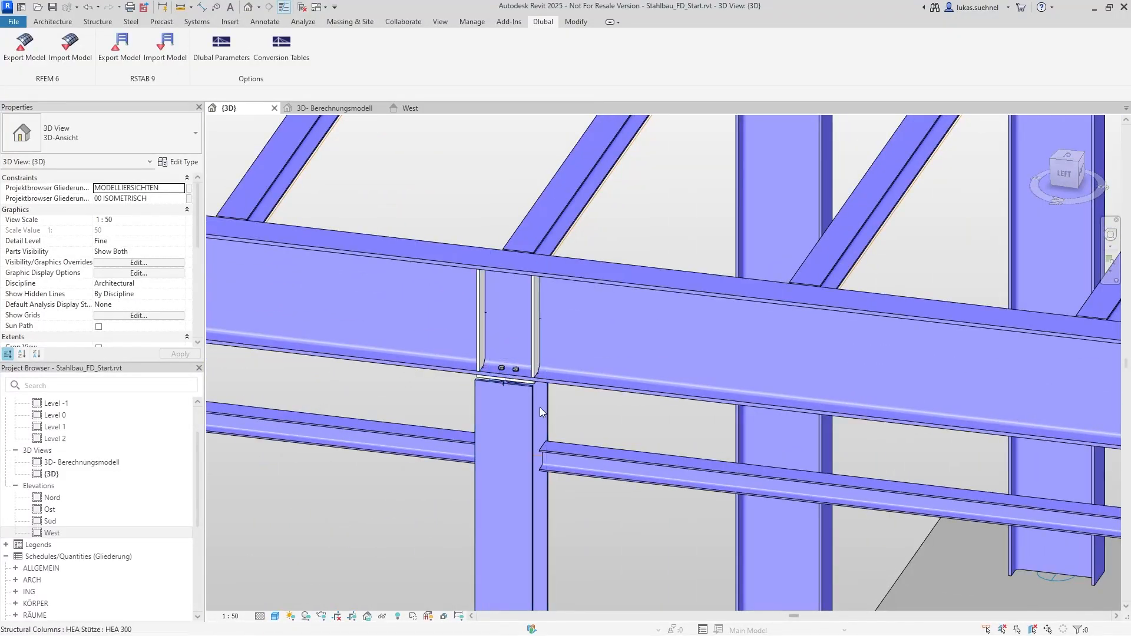
scroll(512, 424, "down", 6)
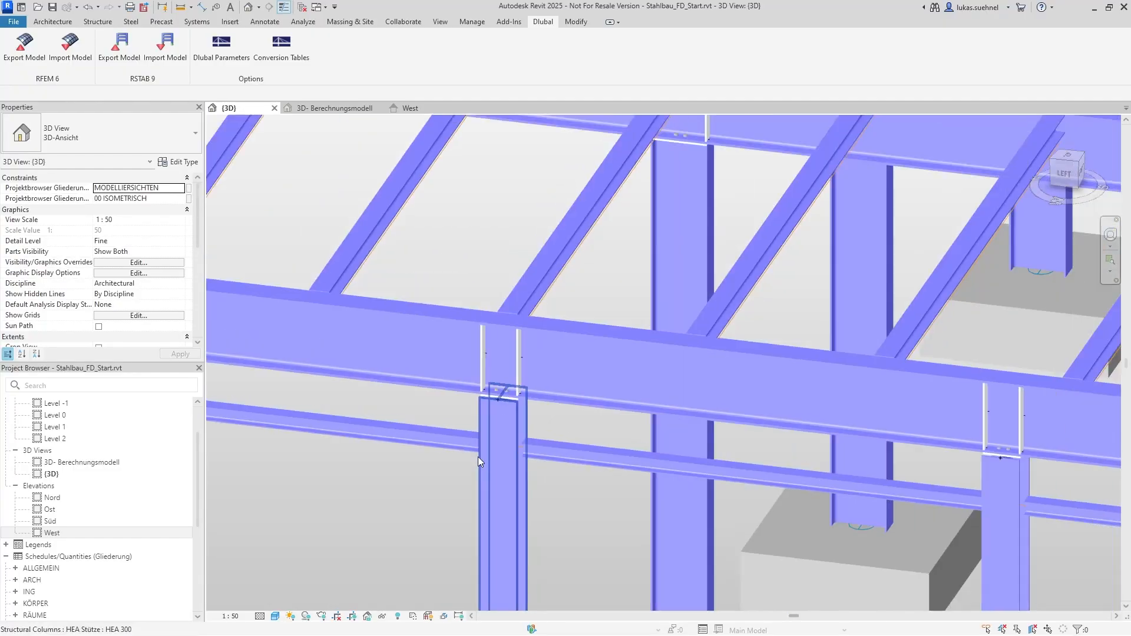
scroll(612, 278, "down", 2)
scroll(612, 278, "up", 4)
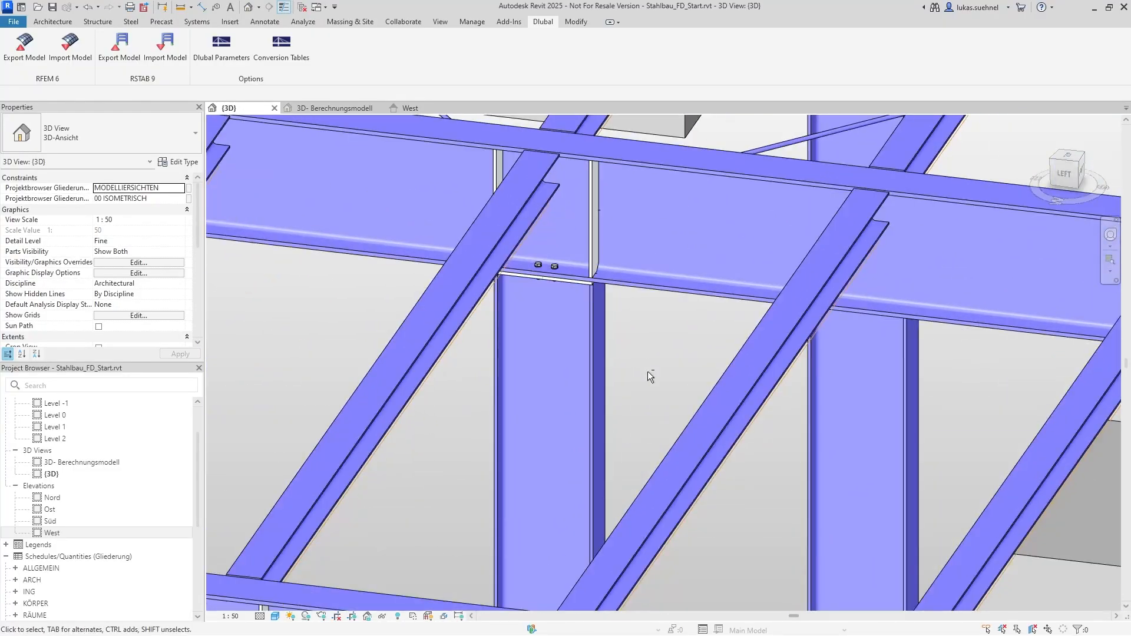
scroll(613, 291, "up", 2)
middle_click_drag(613, 291, 609, 439)
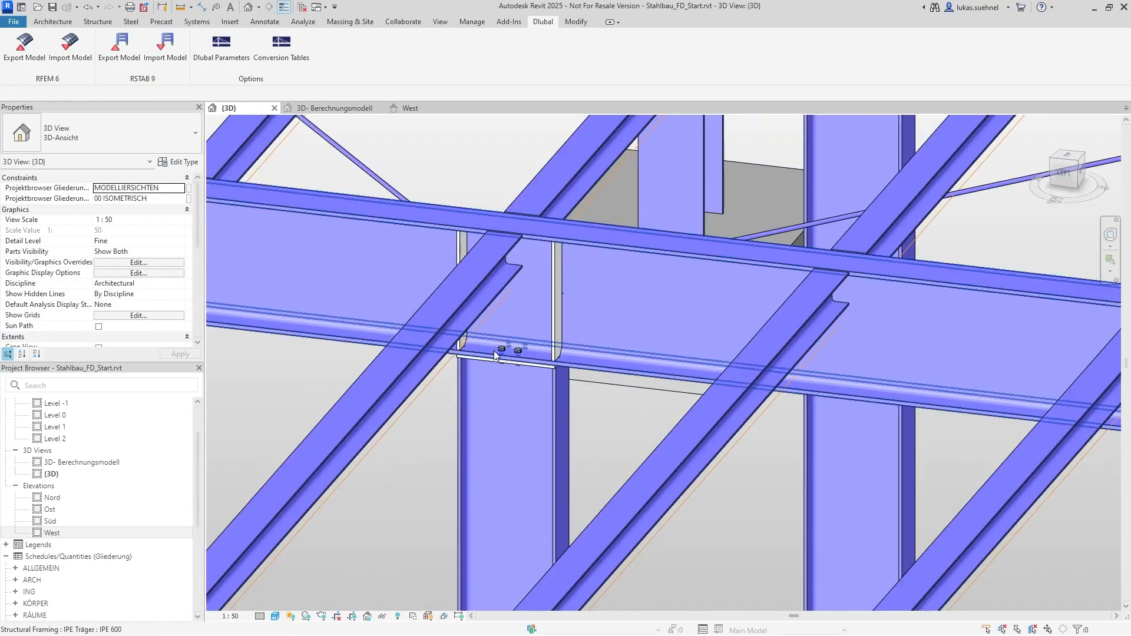
scroll(524, 379, "down", 4)
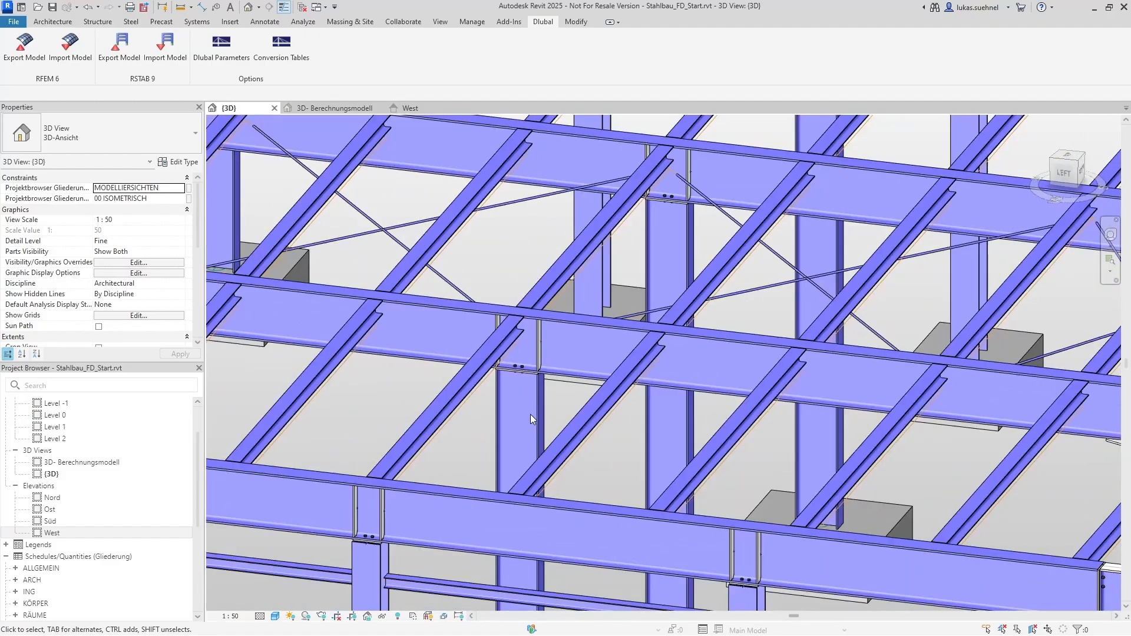
scroll(540, 405, "down", 2)
middle_click_drag(540, 405, 605, 339, "shift")
scroll(605, 353, "down", 3)
middle_click_drag(603, 388, 569, 435, "shift")
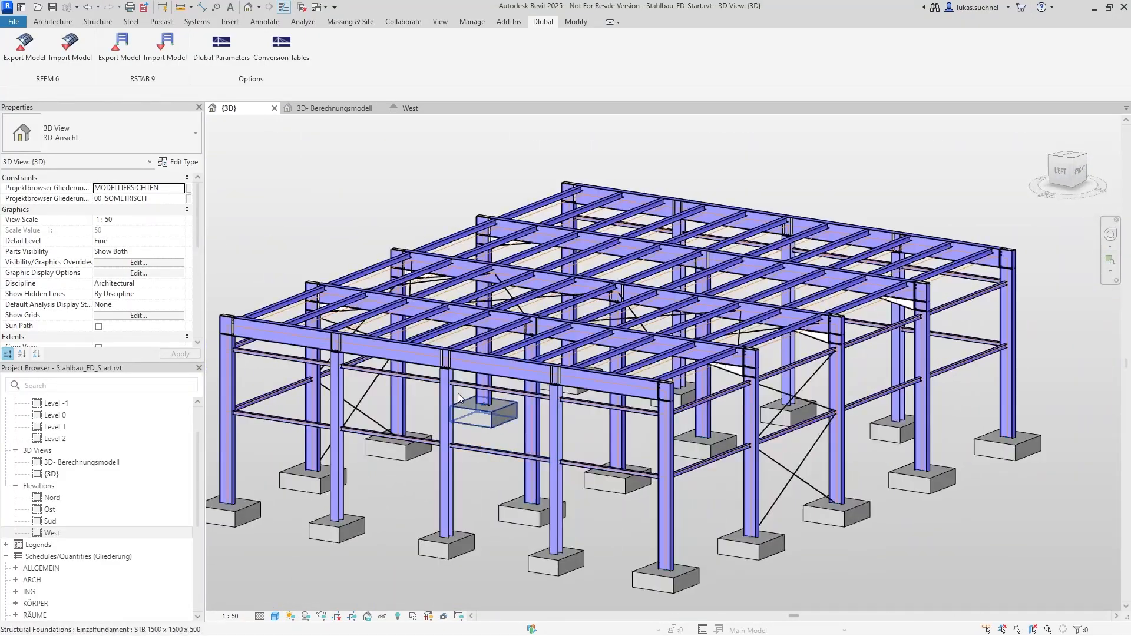
Switch back to RFEM and create a member hinge in the local xyz system that releases the rotations φy and φz
left_click(1091, 8)
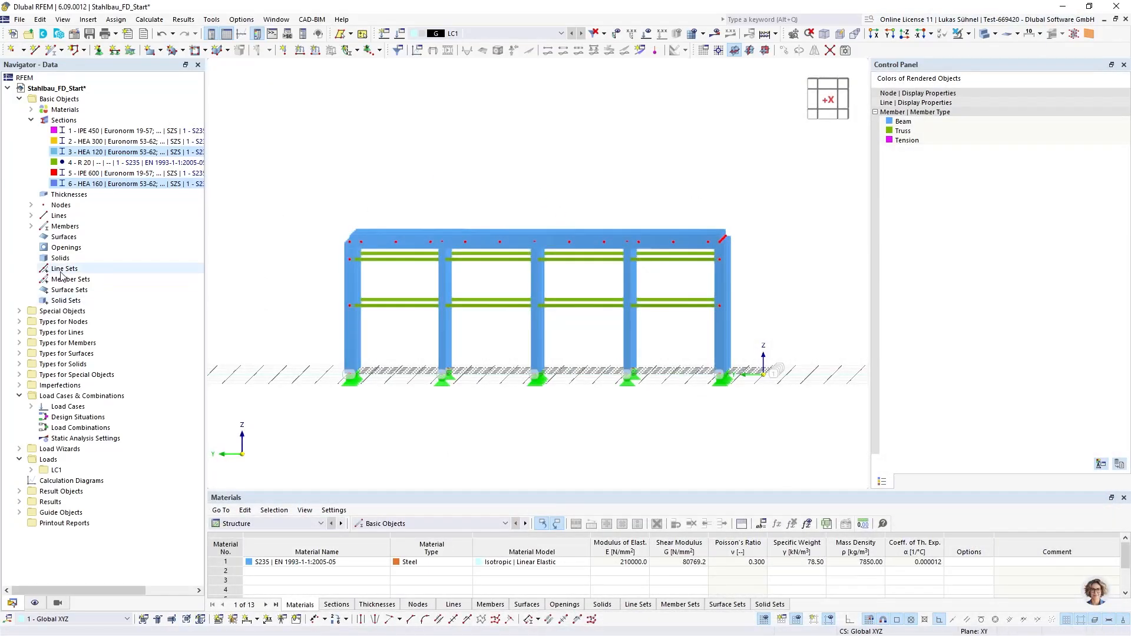
left_click(19, 343)
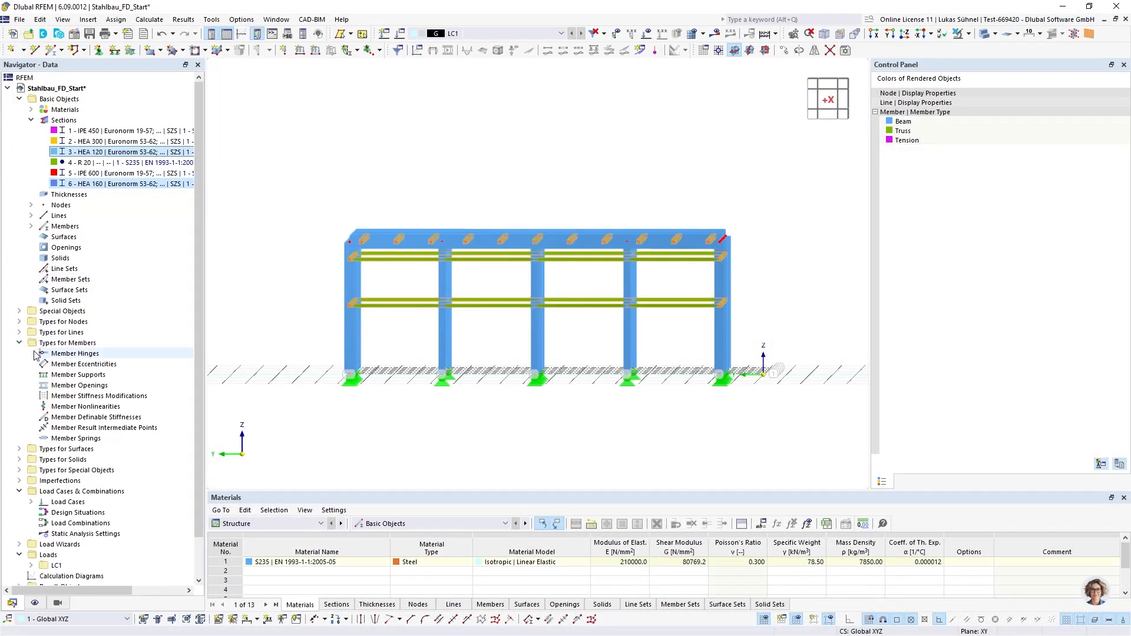
right_click(53, 354)
left_click(117, 378)
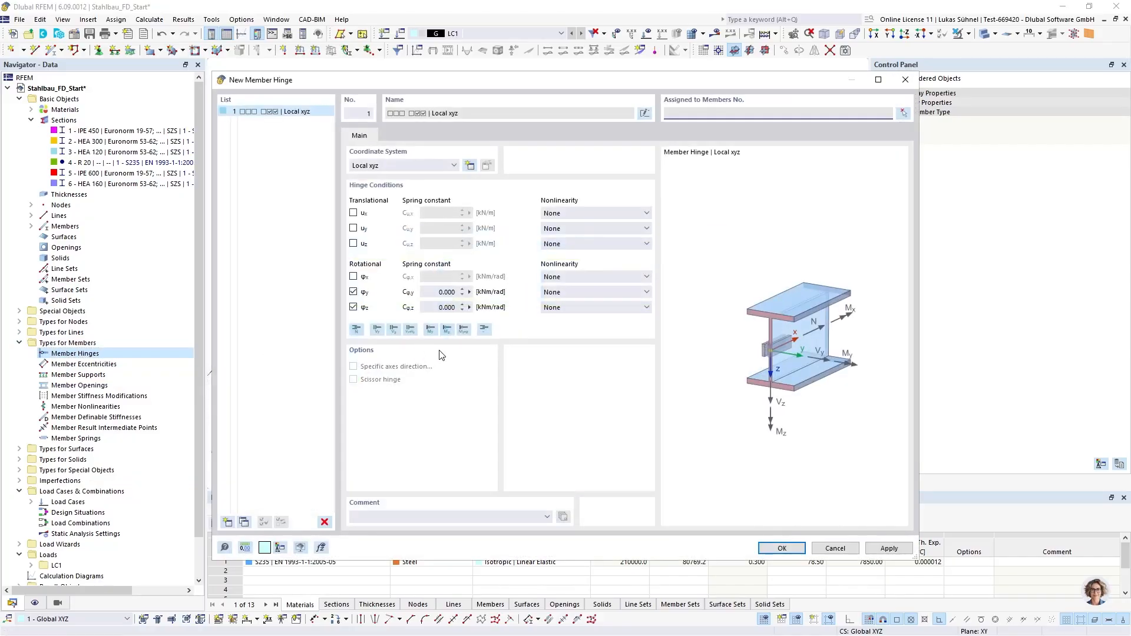
left_click(781, 548)
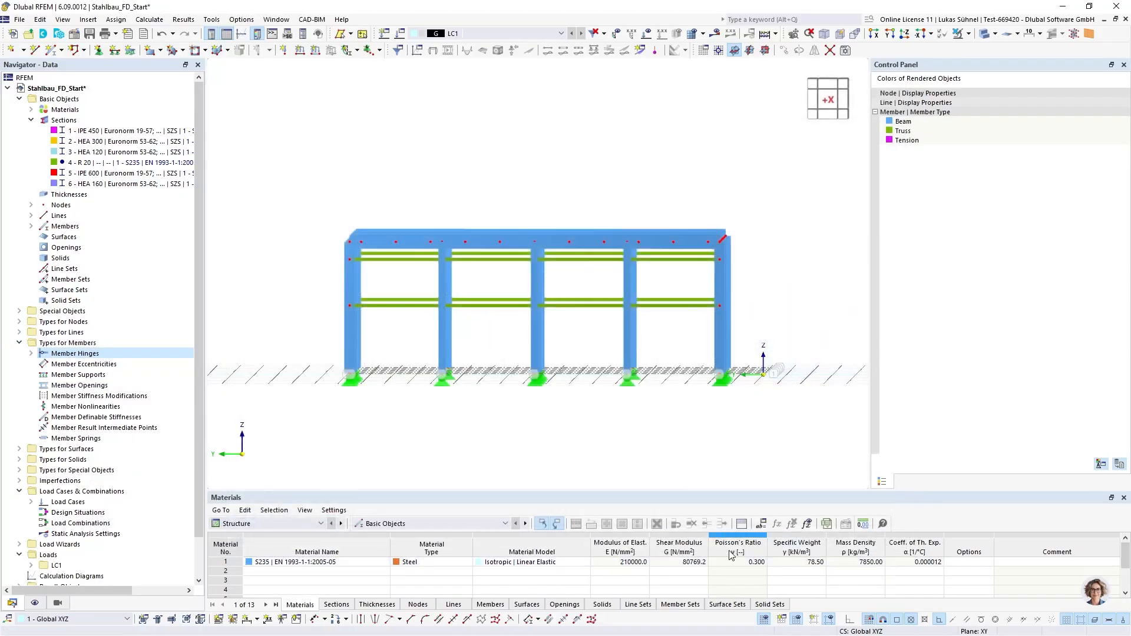
Start assigning the new member hinge to members and isolate the IPE 450 and HEA 300 members for selection
left_click(31, 354)
right_click(79, 364)
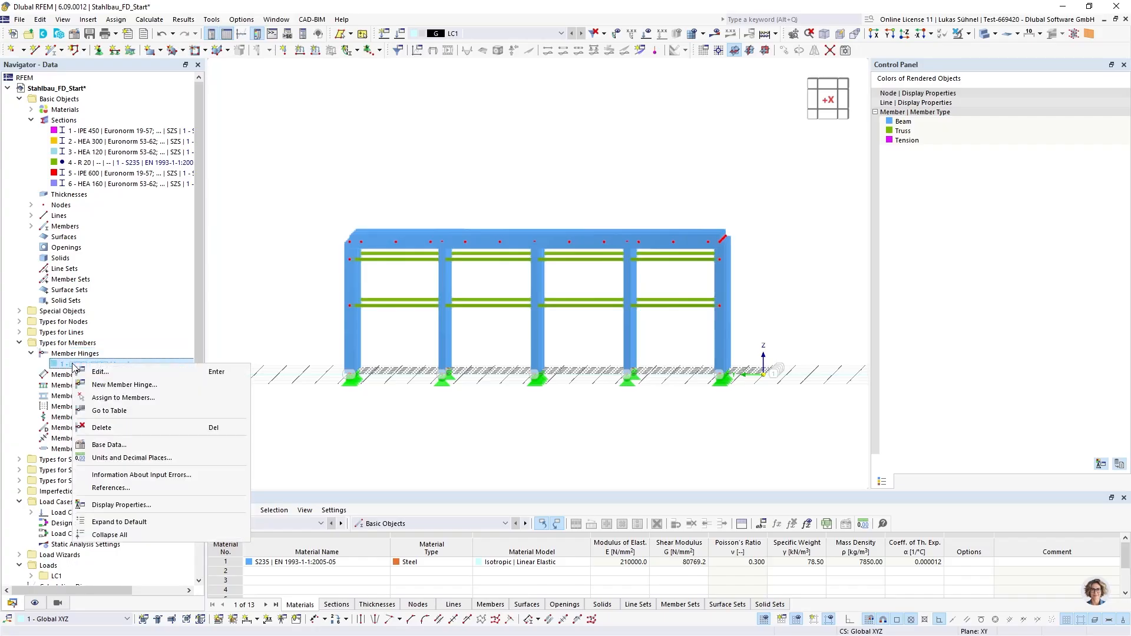
left_click(112, 392)
scroll(433, 253, "up", 5)
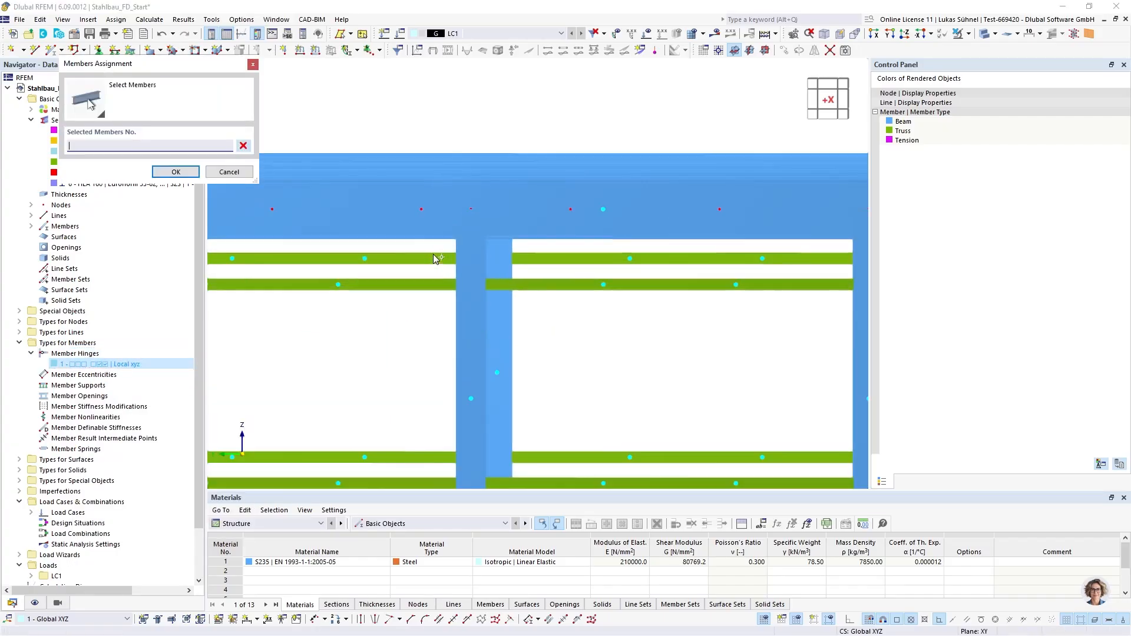
scroll(447, 196, "down", 5)
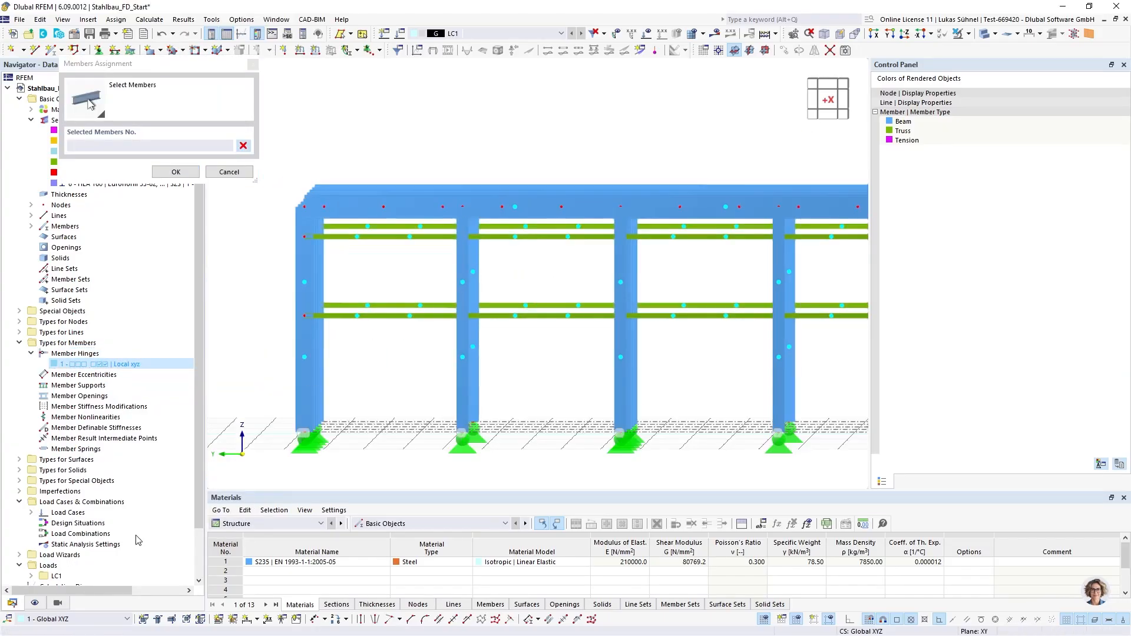
left_click(35, 602)
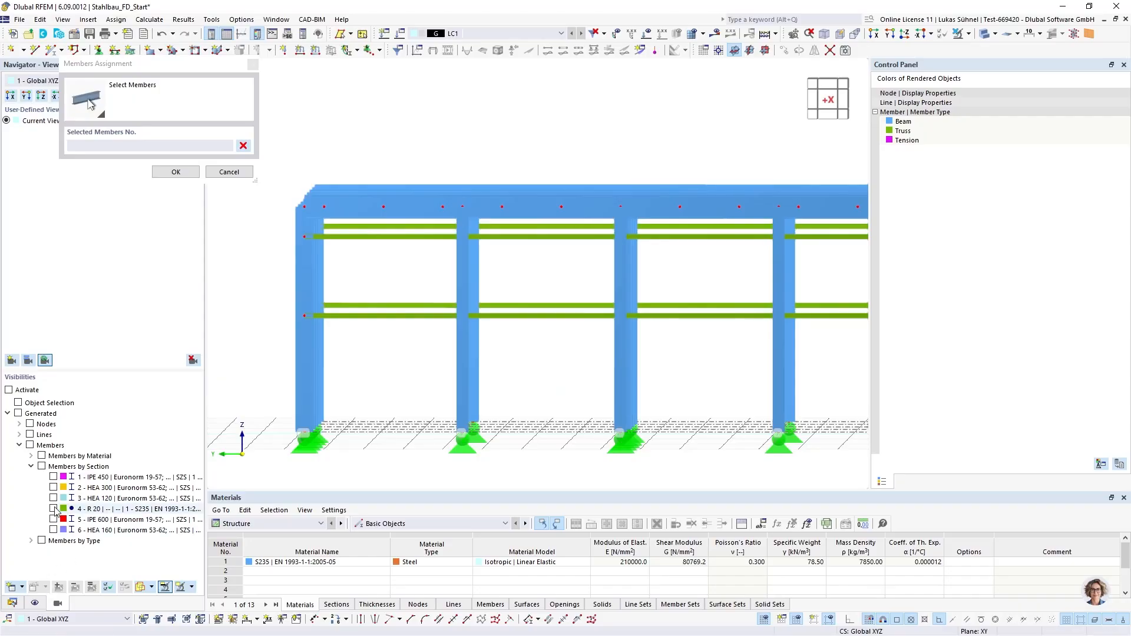
left_click(53, 477)
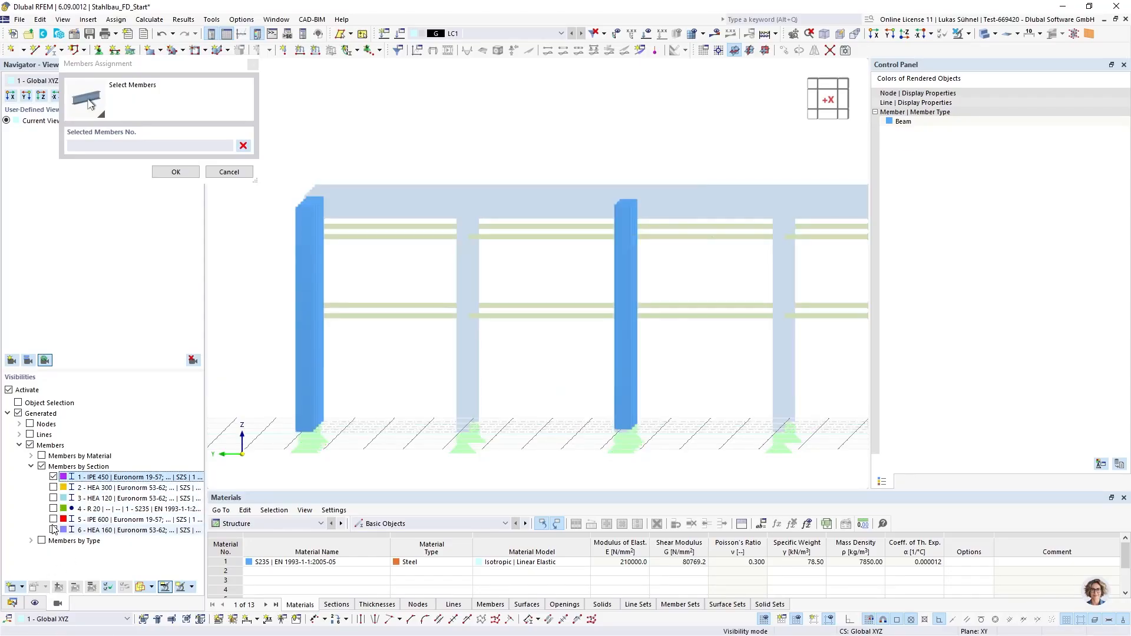
left_click(53, 487)
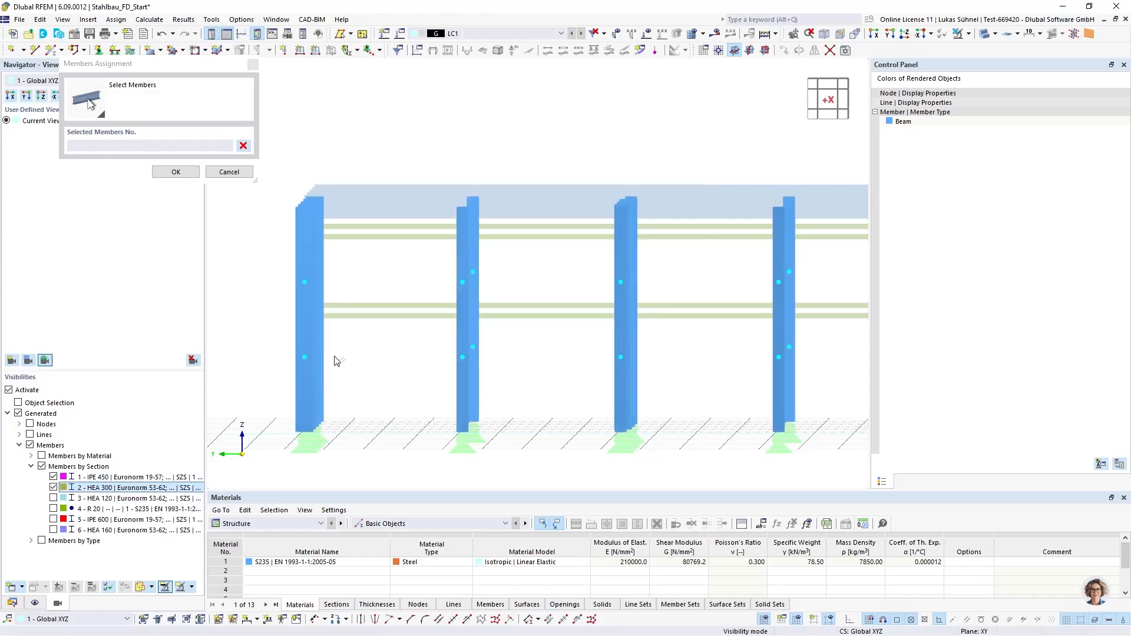
Assign the hinge to the upper ends of the interior and intermediate gable columns, members 11-16 and 52-54
scroll(337, 360, "down", 3)
left_click_drag(568, 323, 336, 245)
middle_click_drag(613, 234, 583, 260, "ctrl")
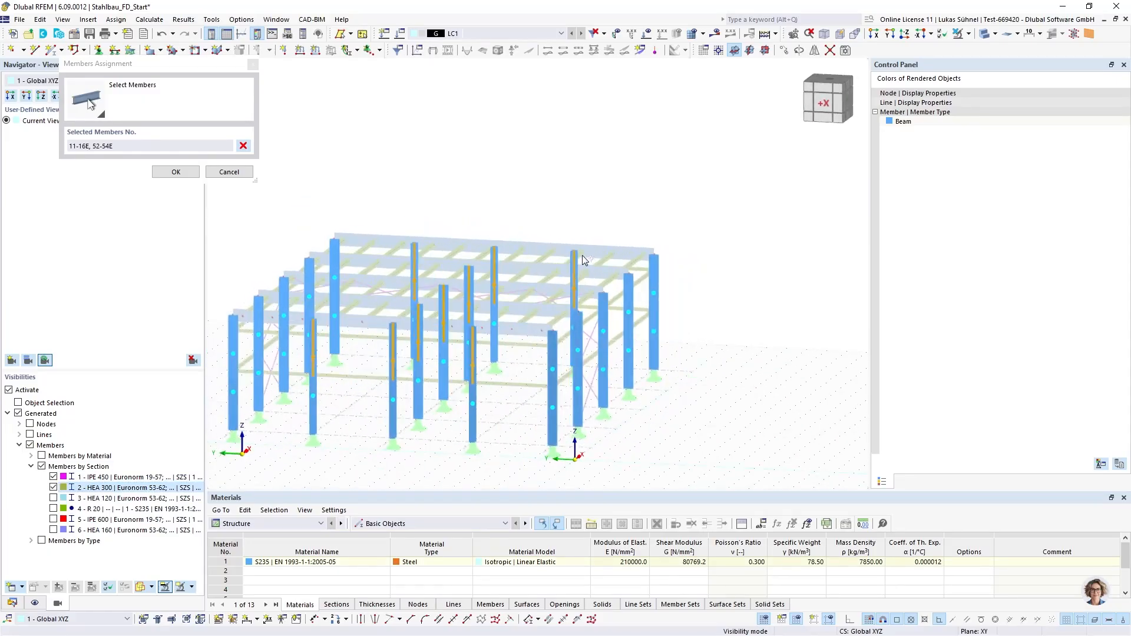
middle_click_drag(341, 350, 336, 418, "ctrl")
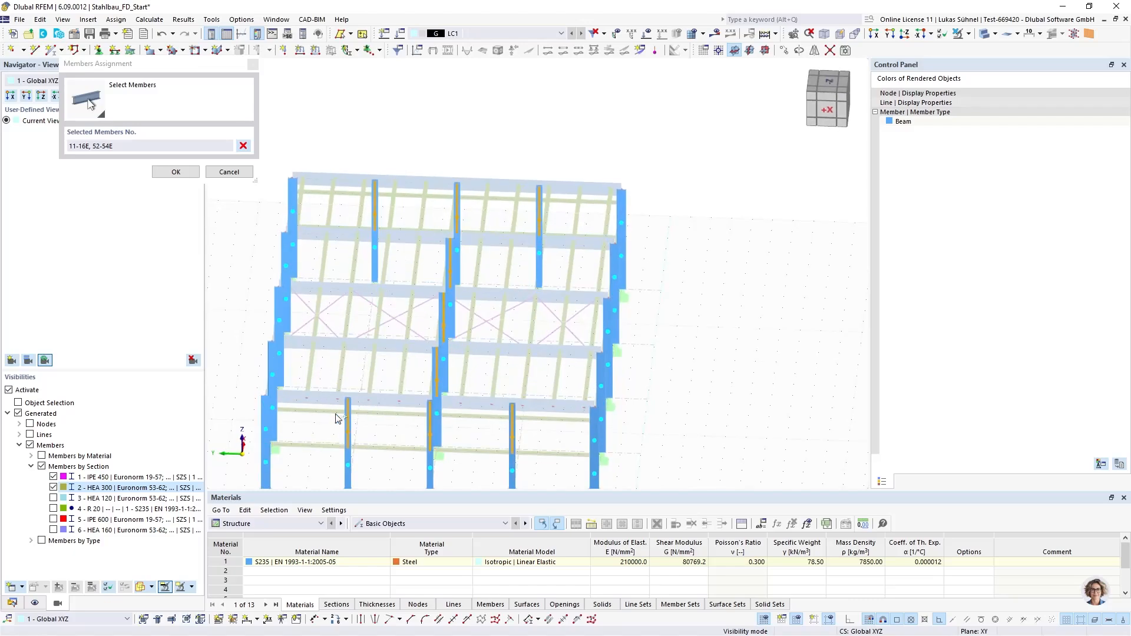
middle_click_drag(537, 386, 403, 382, "ctrl")
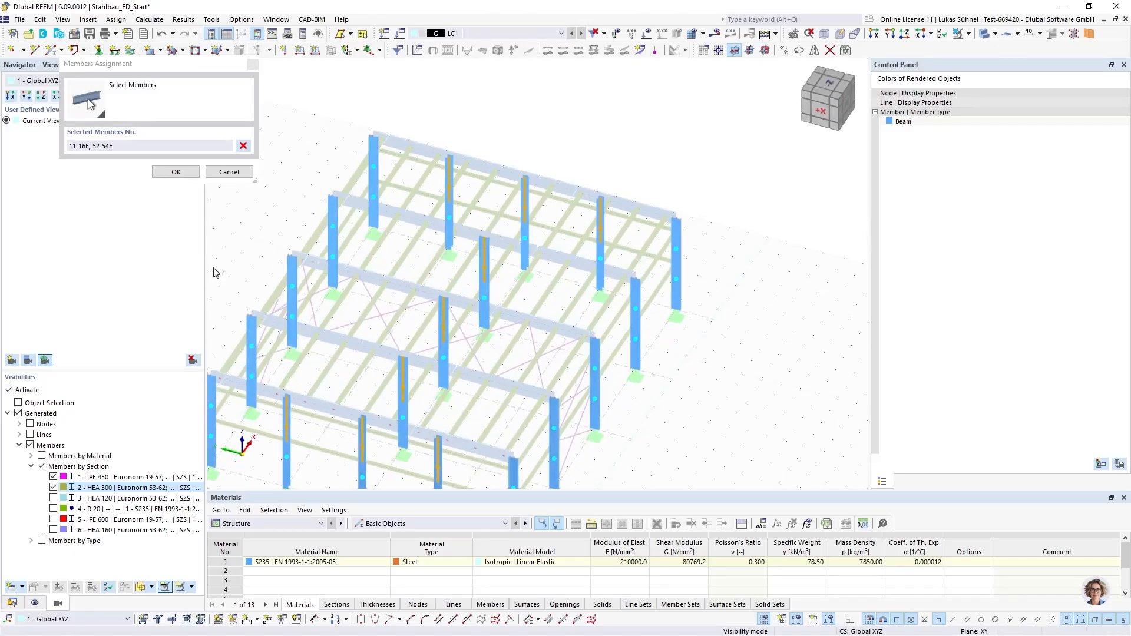
left_click(176, 171)
Turn off the section visibility filter and examine the hinges at the column heads from several angles
middle_click_drag(621, 433, 636, 353, "ctrl")
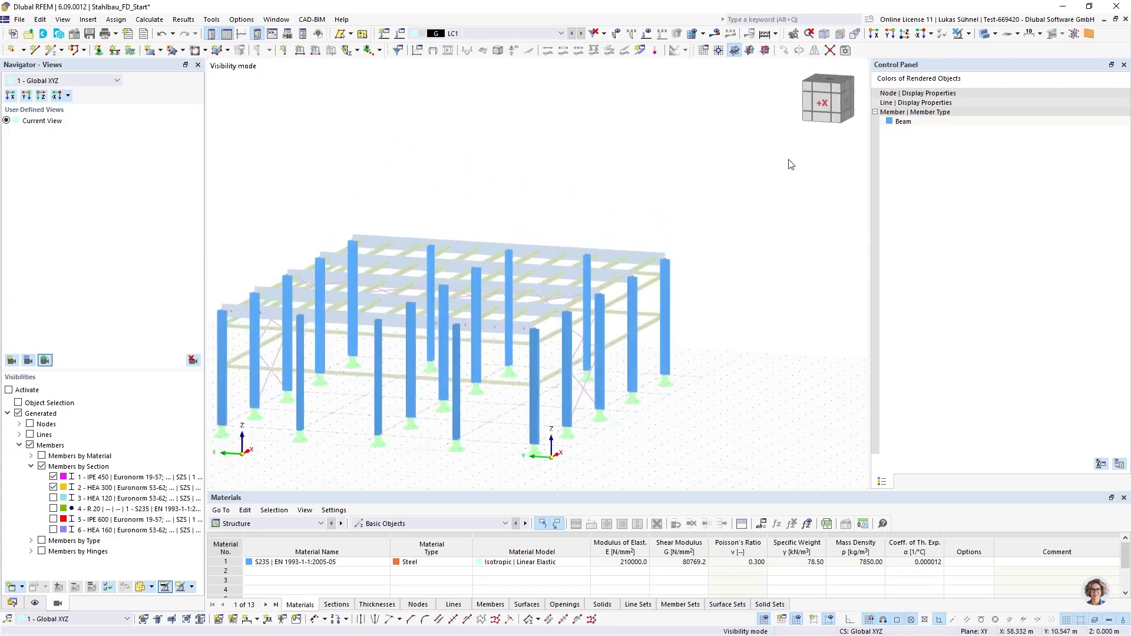
left_click(959, 35)
scroll(386, 305, "up", 5)
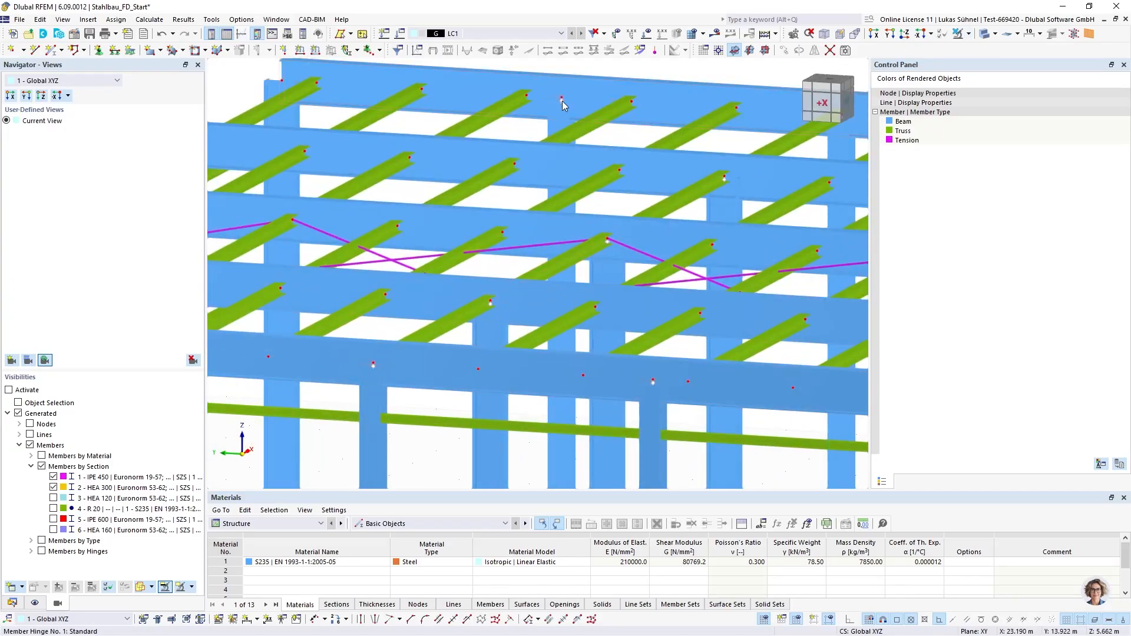
scroll(537, 154, "down", 2)
scroll(537, 154, "down", 3)
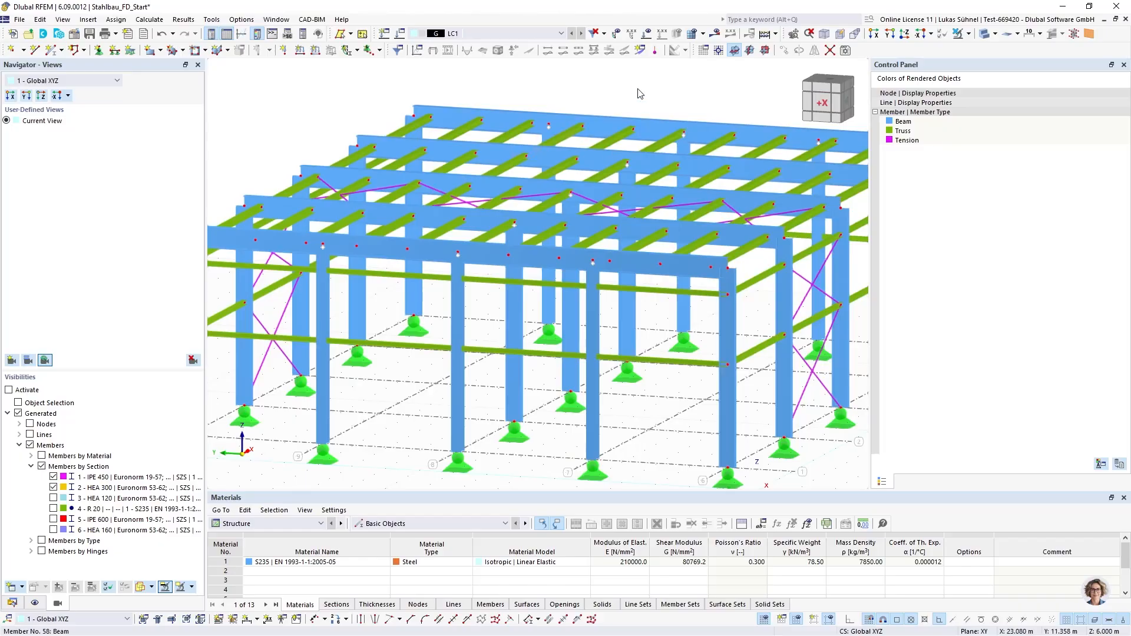
scroll(491, 125, "down", 2)
middle_click_drag(655, 203, 508, 279, "ctrl")
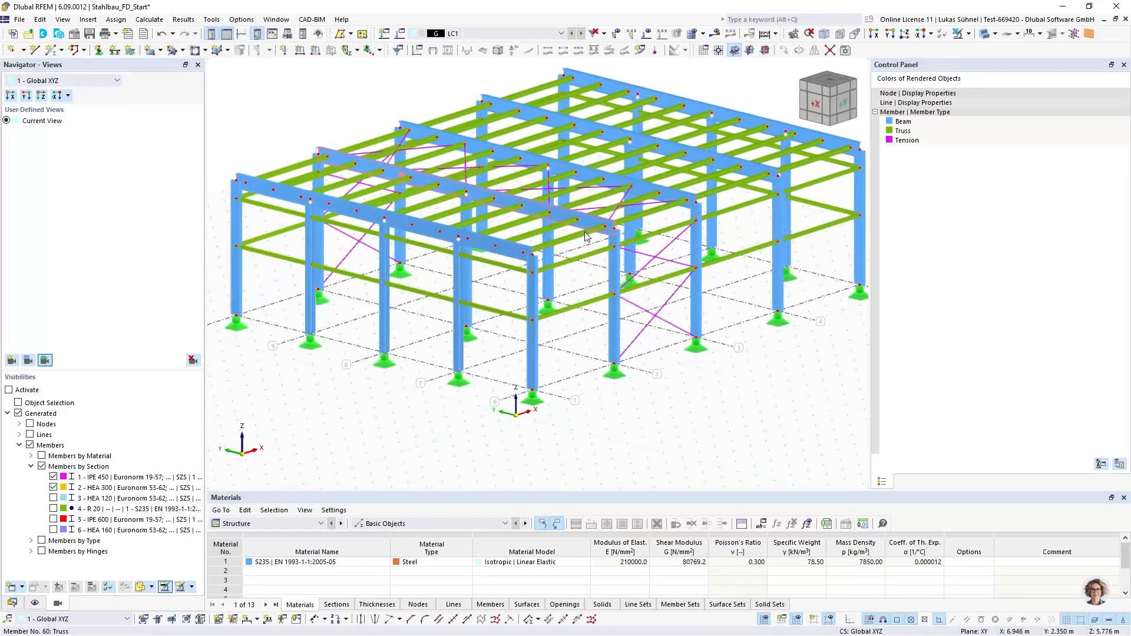
scroll(511, 305, "down", 3)
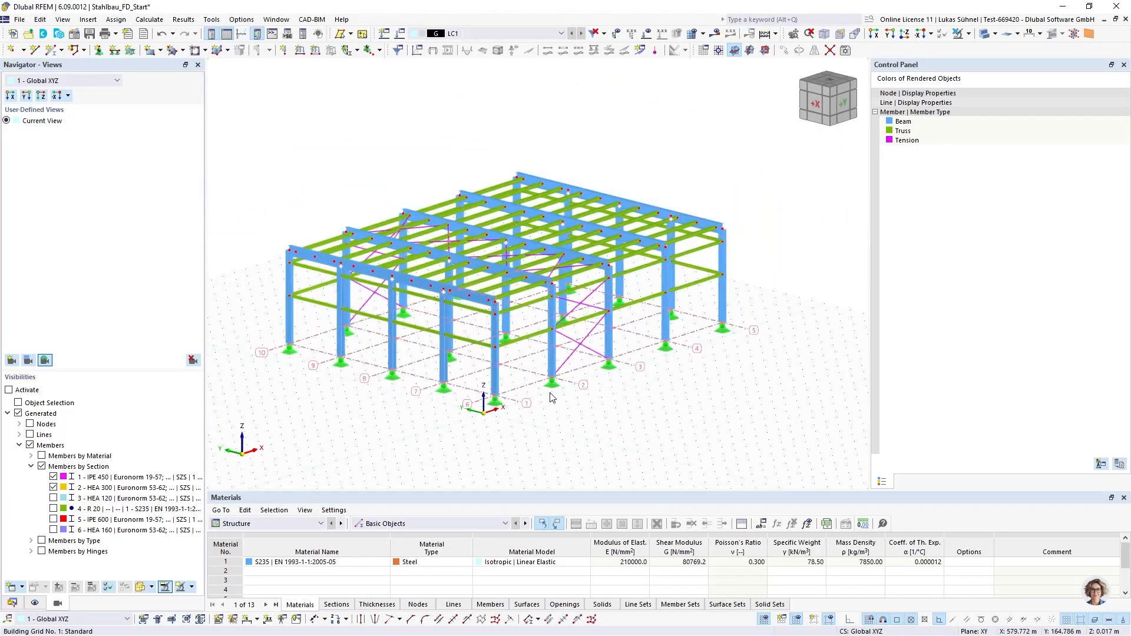
middle_click_drag(626, 433, 569, 418)
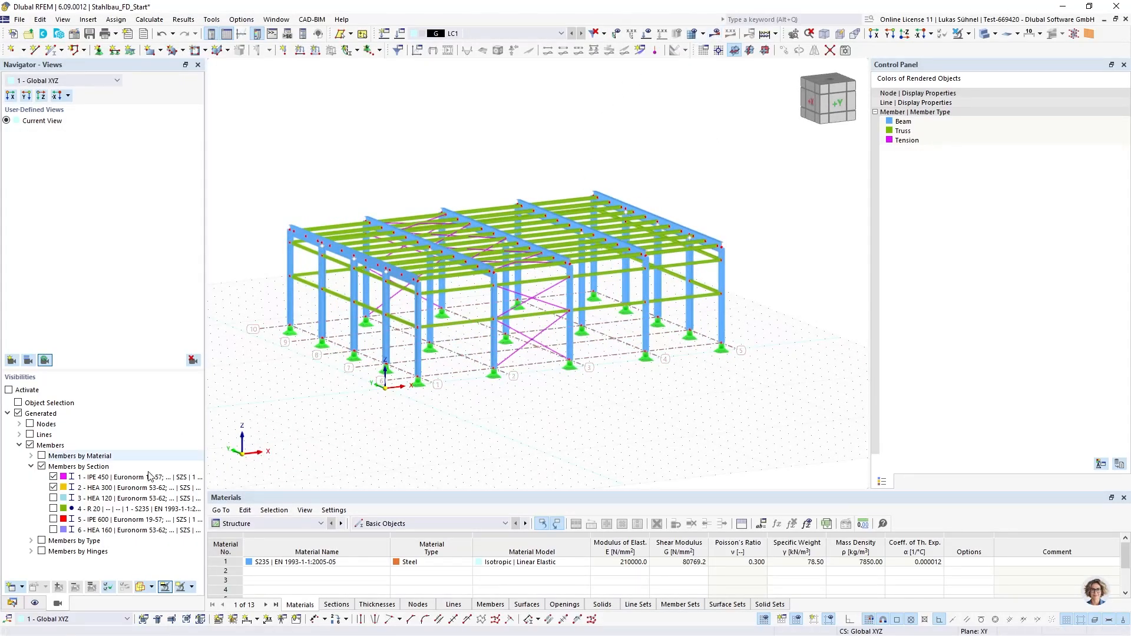
Create the static analysis settings Geometrically linear | Newton-Raphson for load case LC1 and calculate it
left_click(12, 602)
scroll(36, 463, "down", 2)
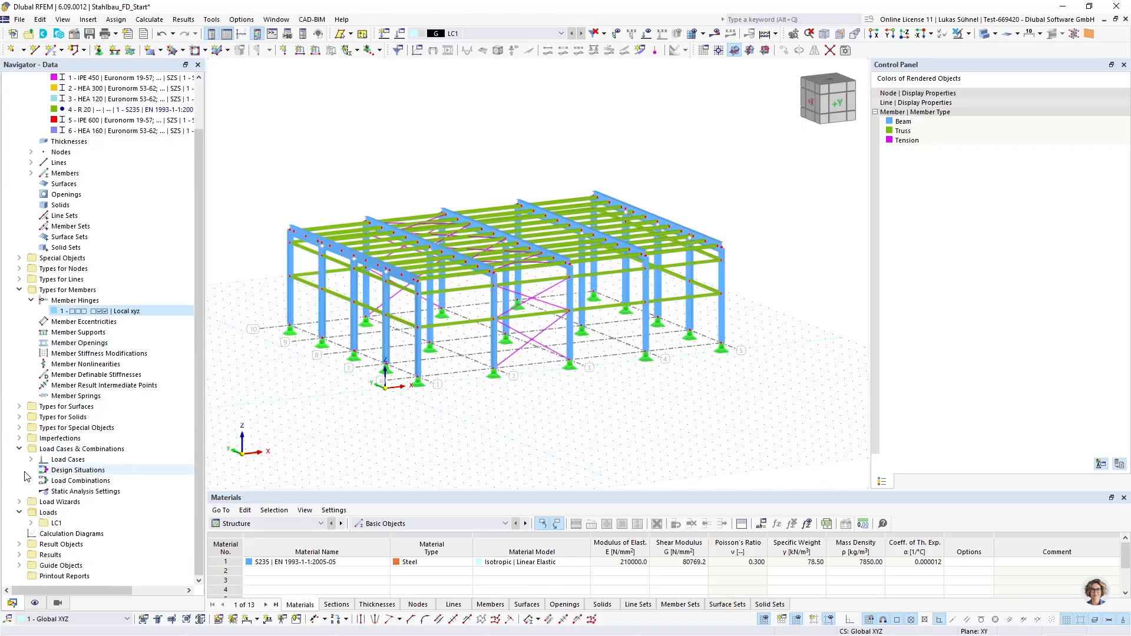
left_click(30, 459)
left_click(65, 471)
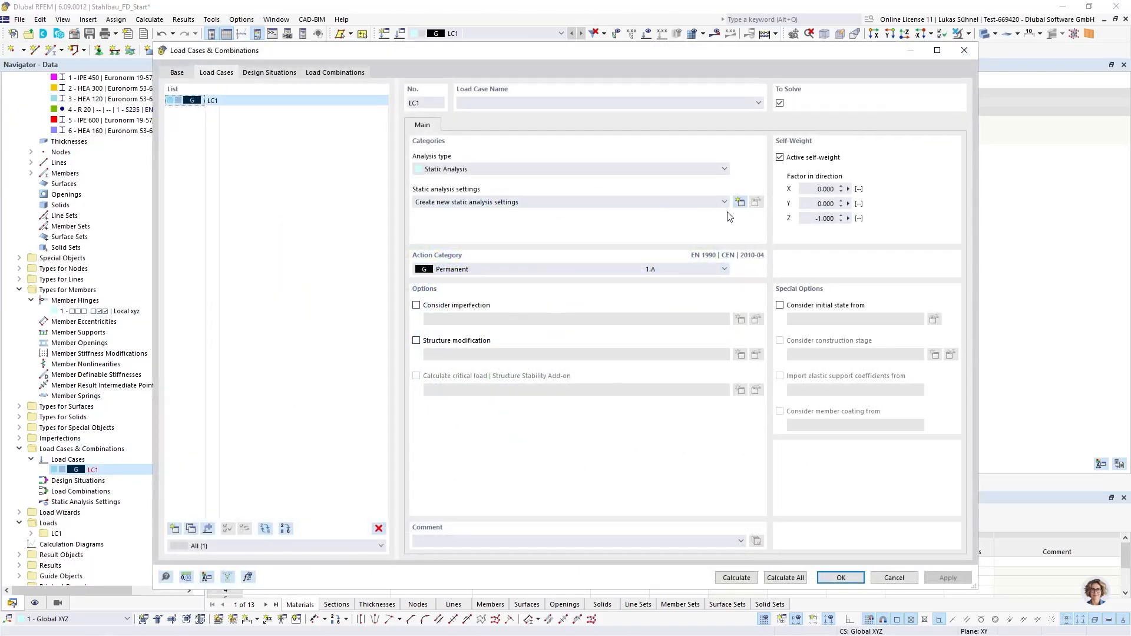
left_click(740, 202)
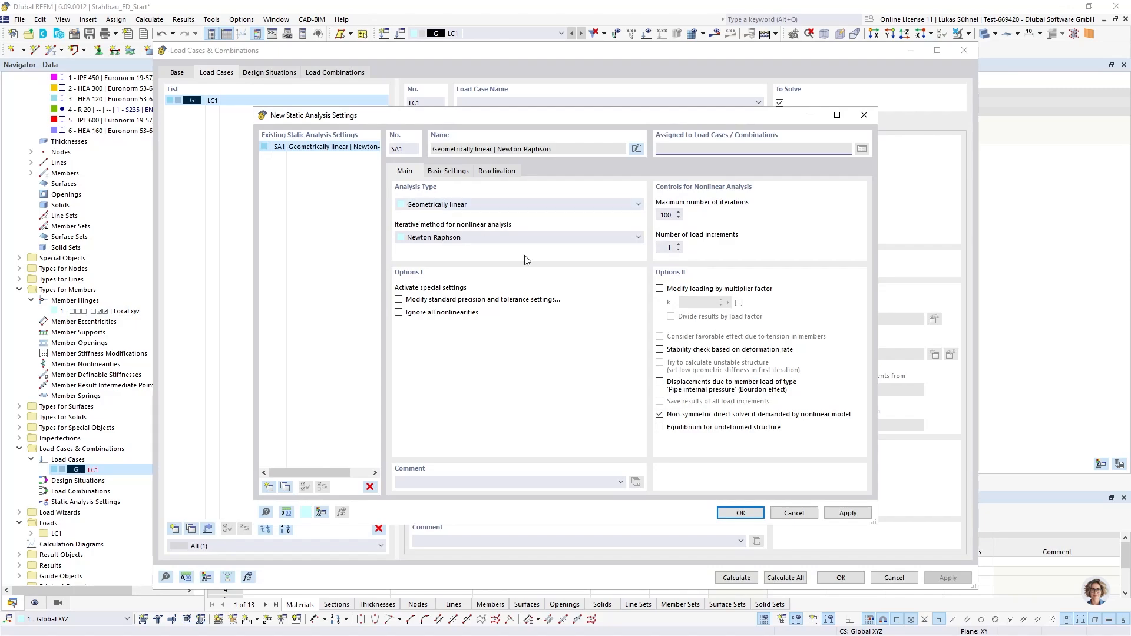
left_click(740, 513)
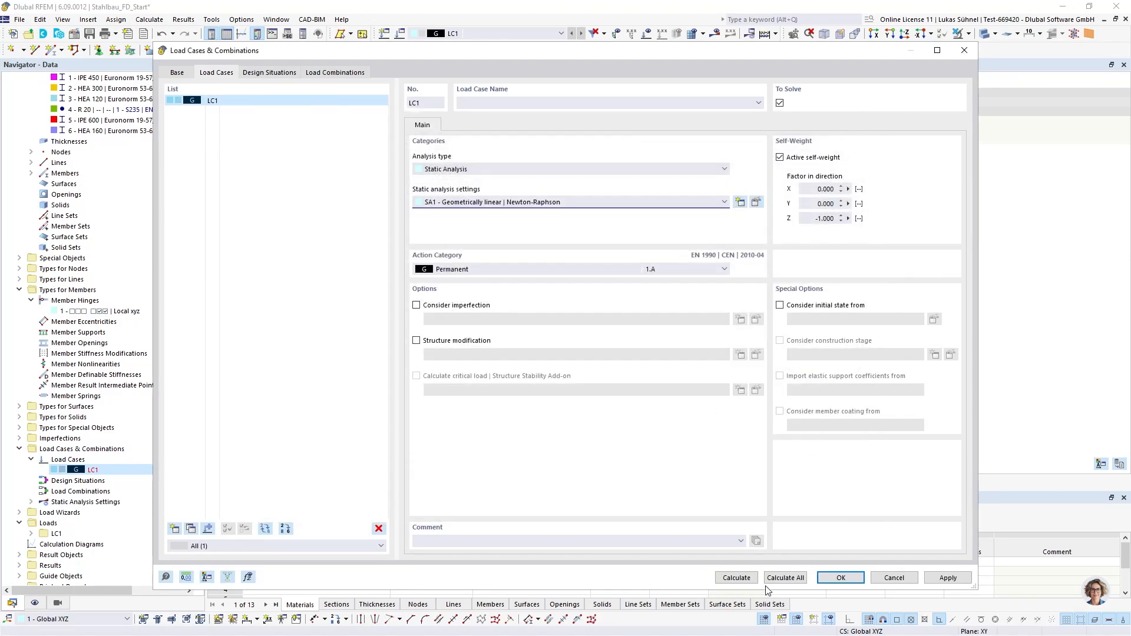
left_click(736, 577)
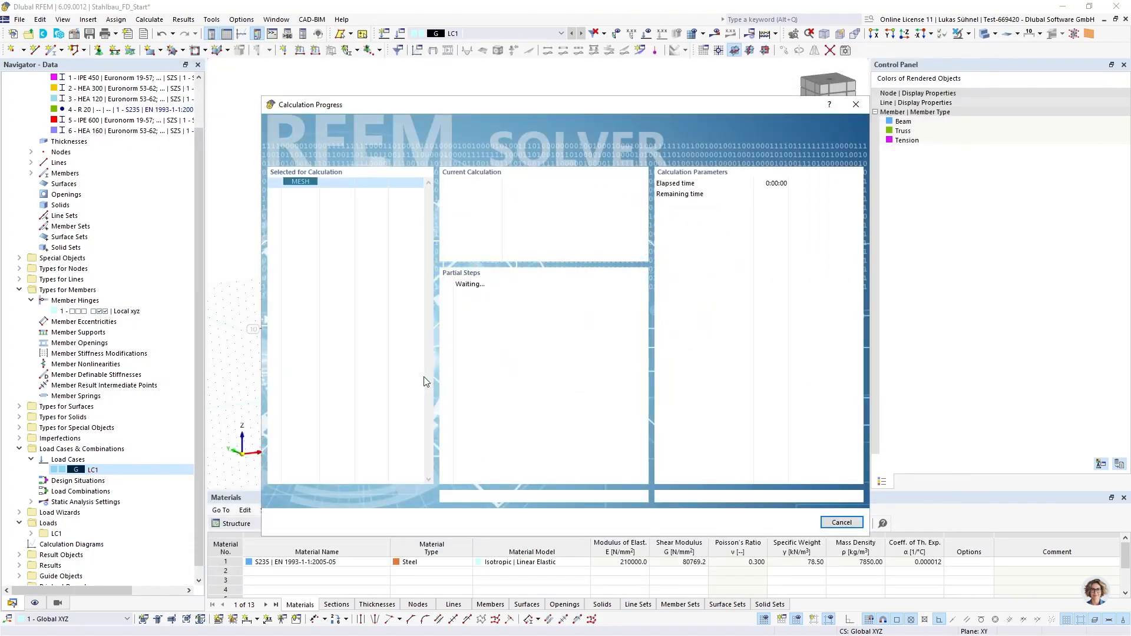
left_click_drag(435, 116, 490, 100)
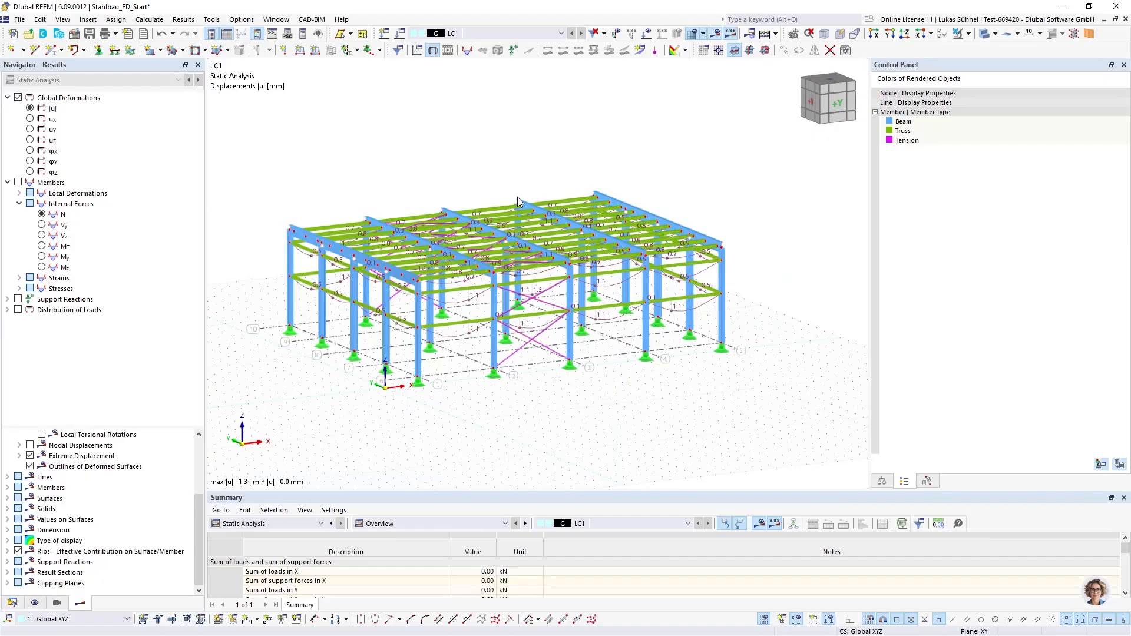
Display the member deformations as Section Colored, switch off the solid rendering and examine the deformed hall
scroll(104, 512, "up", 3)
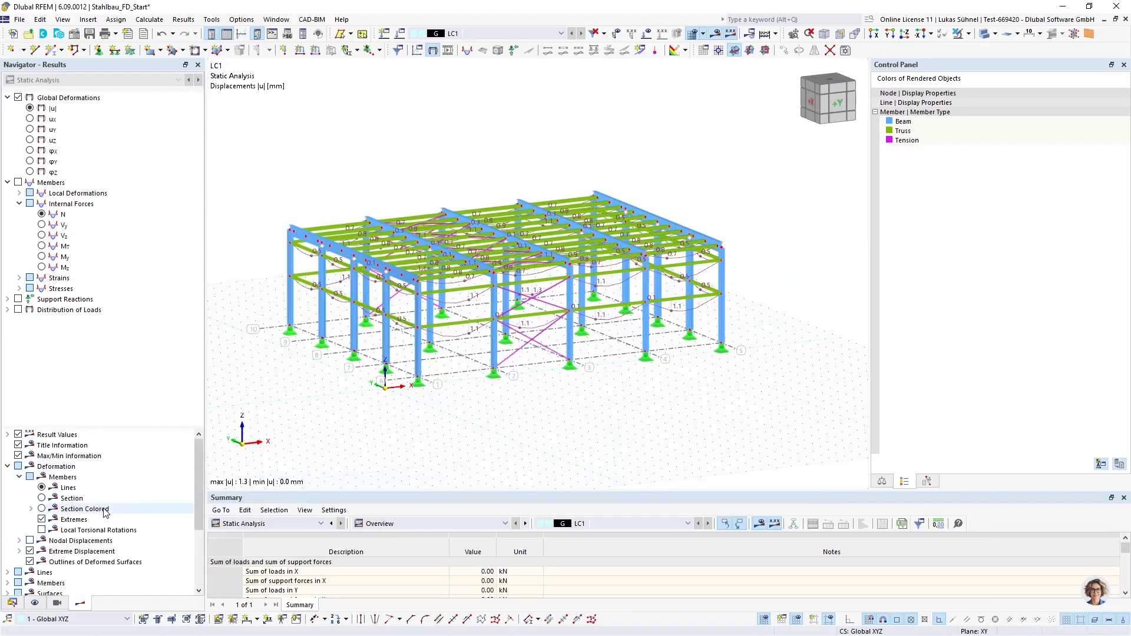
left_click(105, 510)
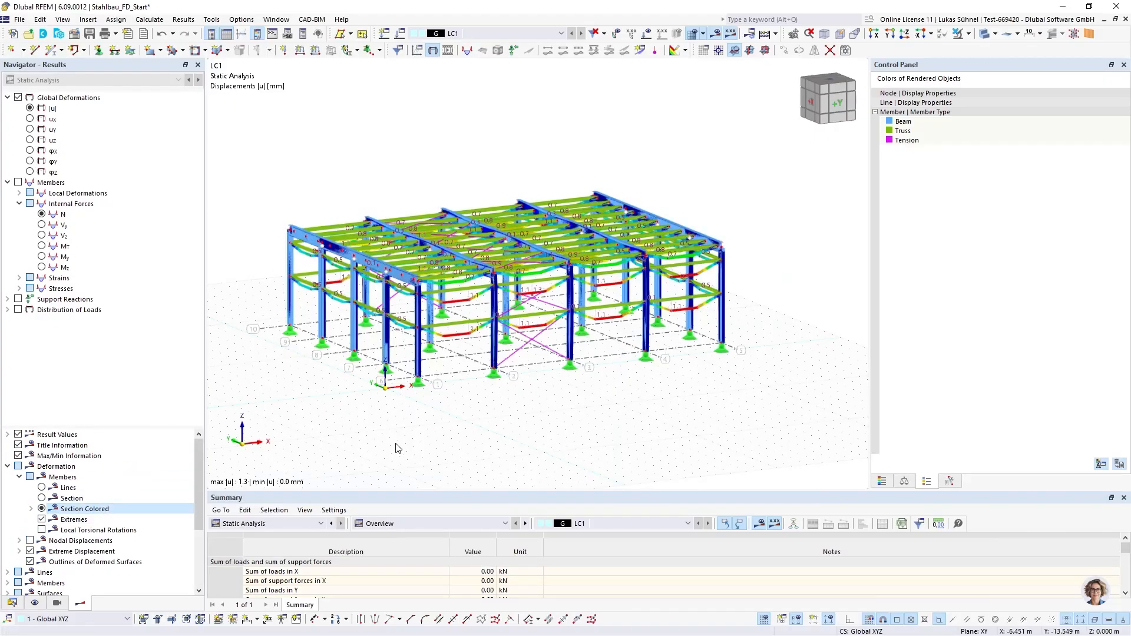
scroll(336, 403, "up", 1)
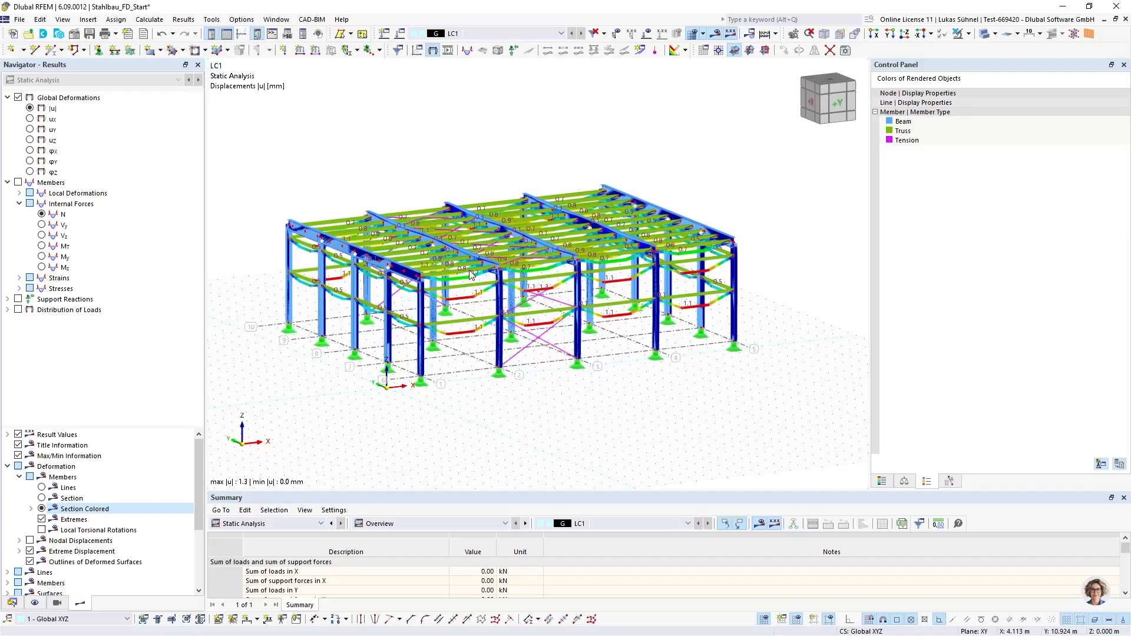
left_click(986, 36)
left_click(985, 35)
middle_click_drag(322, 179, 610, 214, "ctrl")
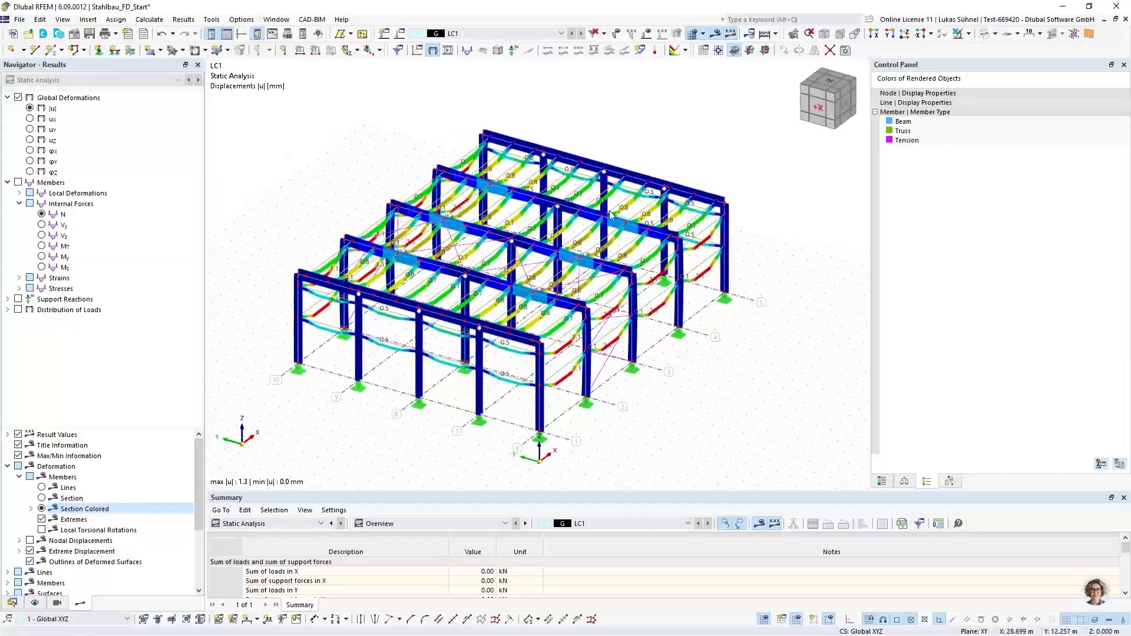
scroll(610, 214, "up", 5)
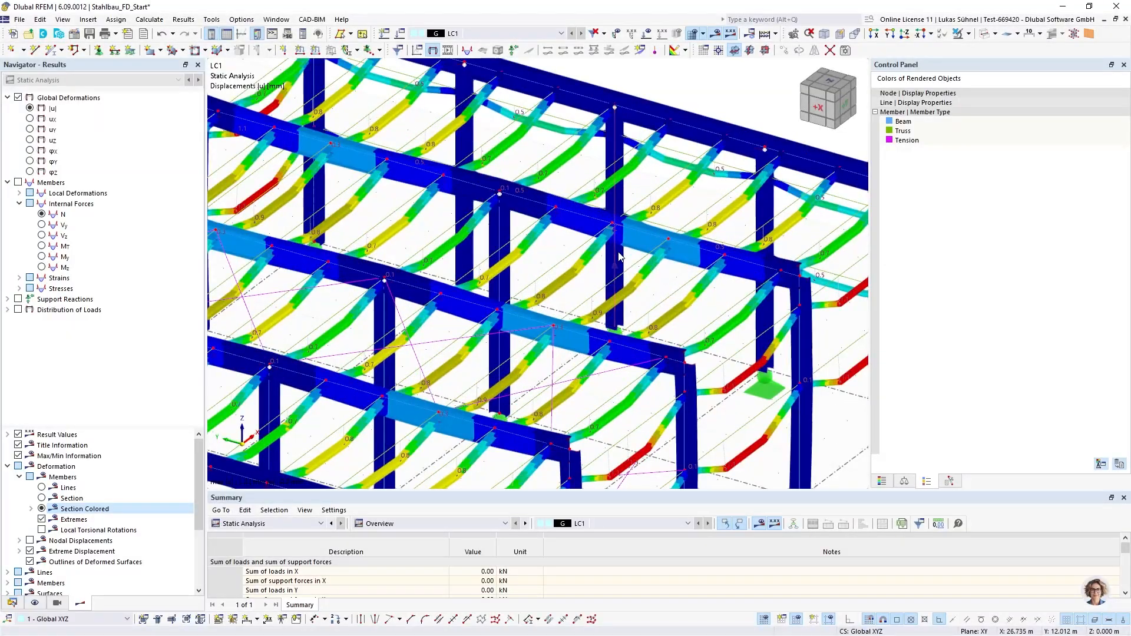
scroll(695, 316, "down", 5)
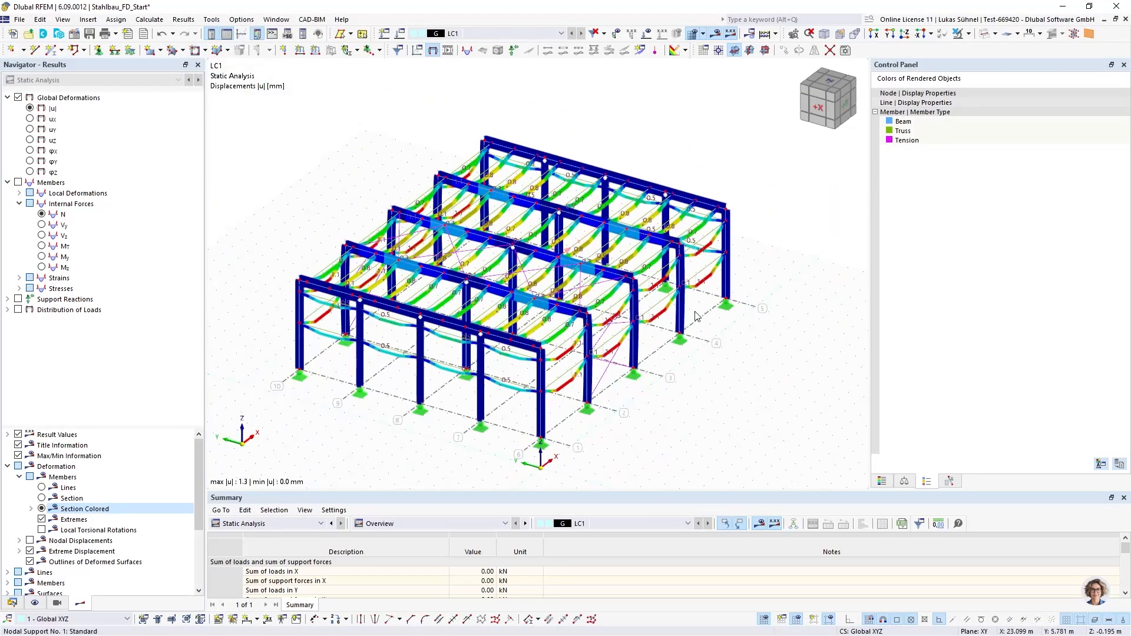
middle_click_drag(723, 368, 615, 366, "ctrl")
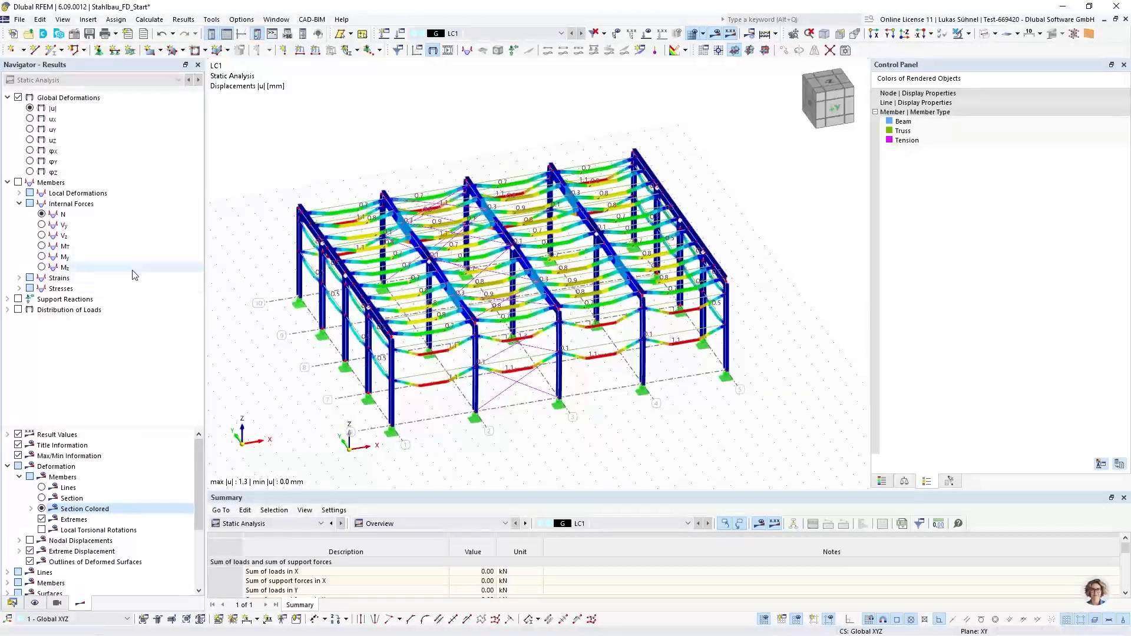
Review the axial forces N of the members and display their bending moments My
left_click(54, 214)
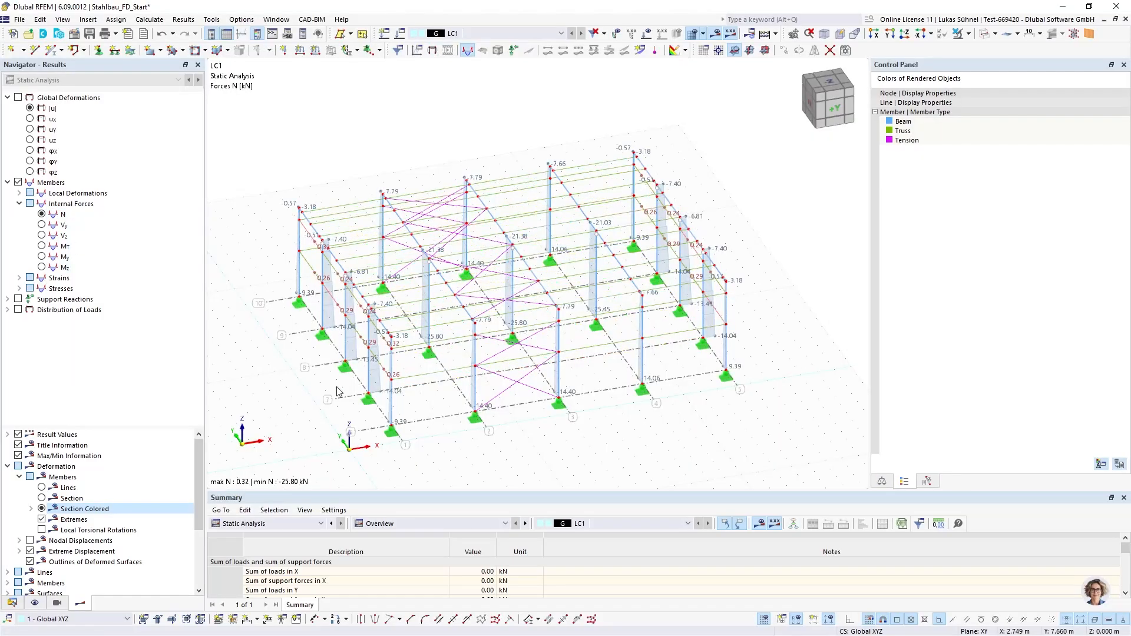
middle_click_drag(400, 332, 429, 380, "ctrl")
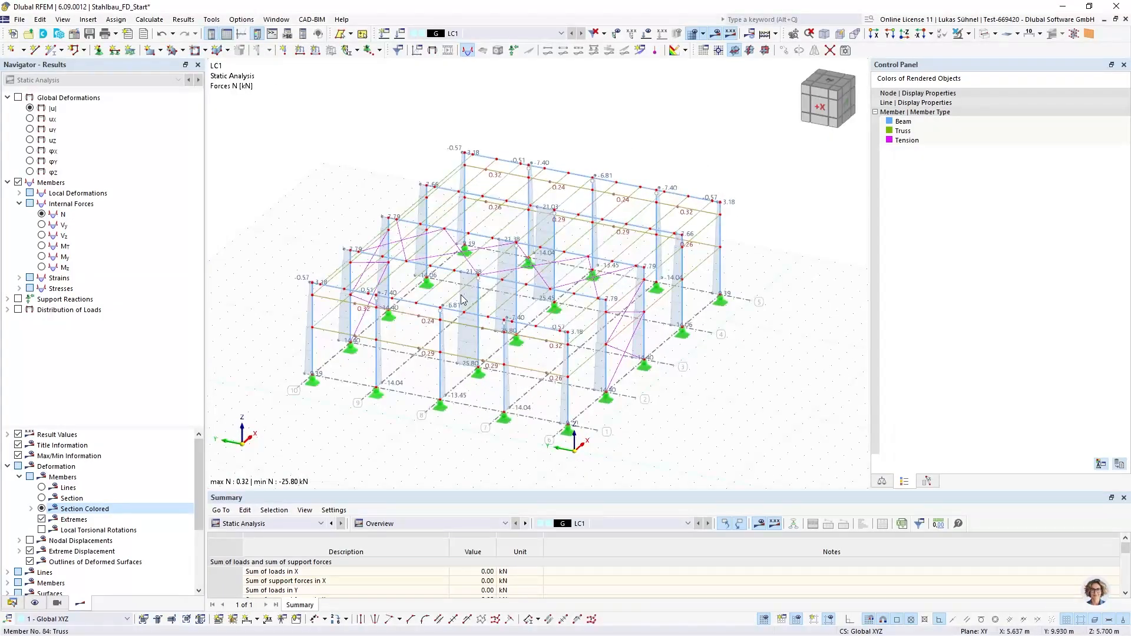
left_click(63, 257)
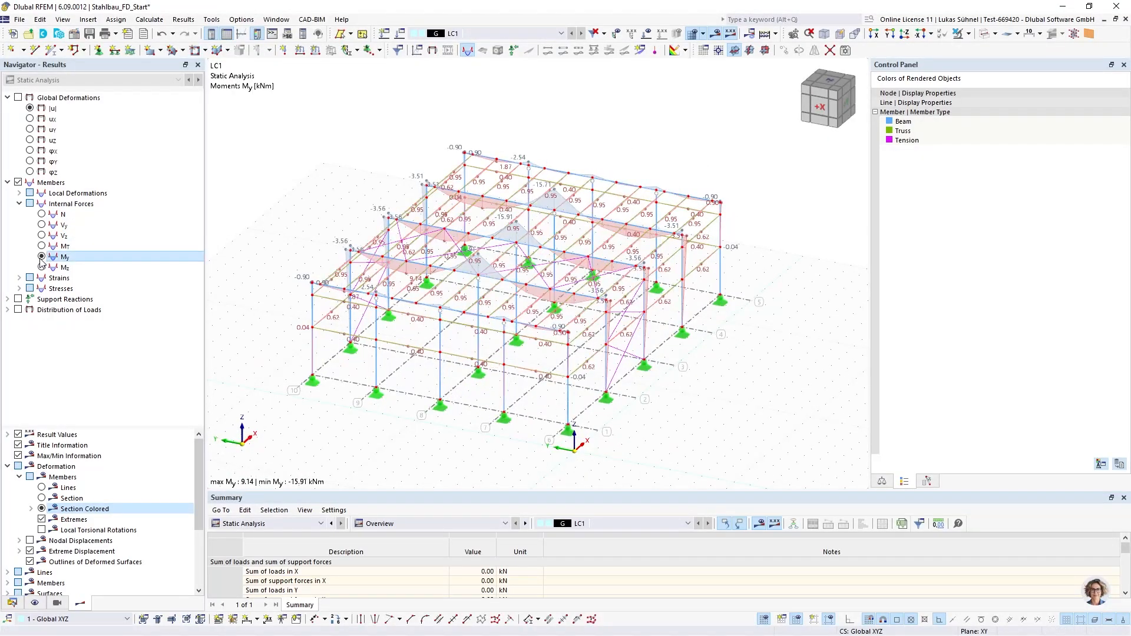
Isolate the IPE 450, HEA 300 and IPE 600 members in the My results and stop showing hidden objects in the background
left_click(56, 603)
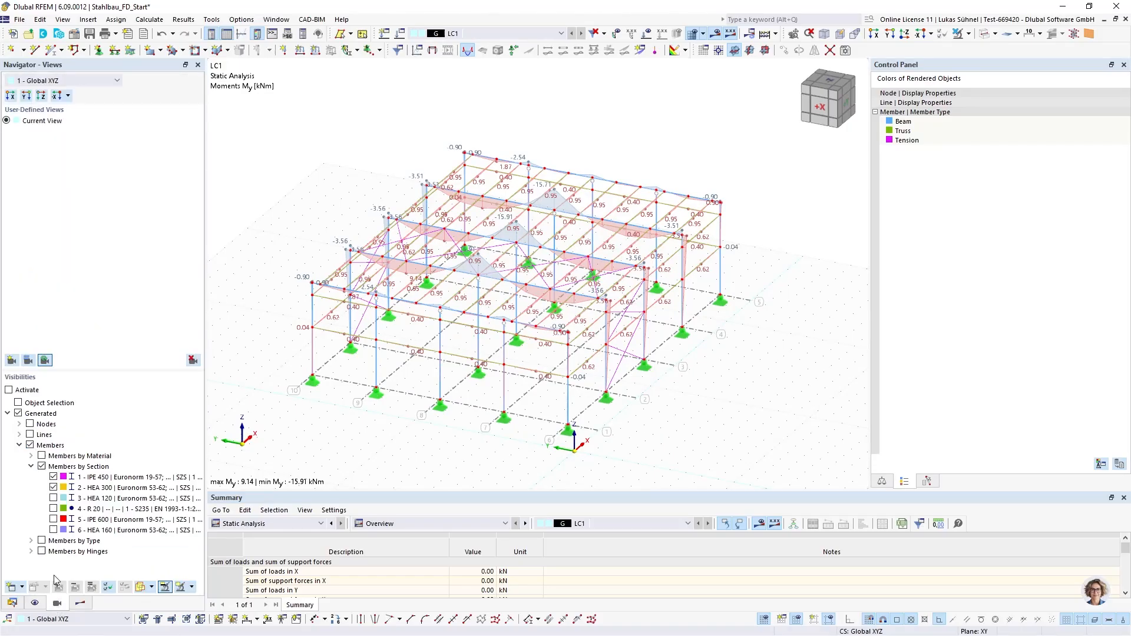
left_click(53, 487)
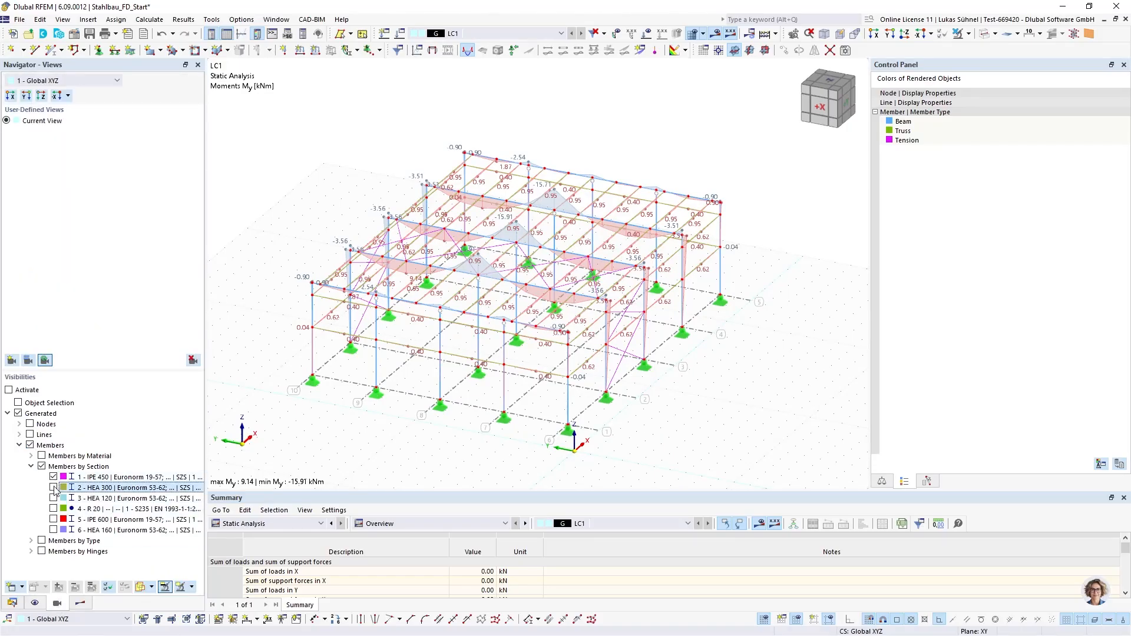
left_click(53, 518)
left_click(53, 519)
right_click(333, 192)
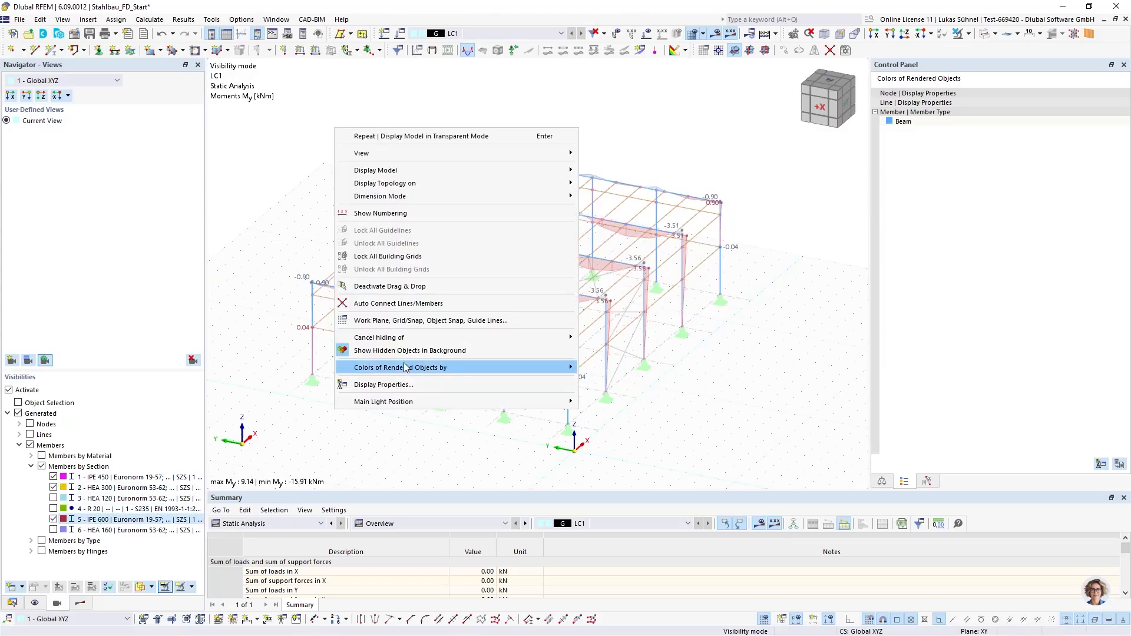
left_click(441, 434)
middle_click_drag(441, 392, 468, 372, "ctrl")
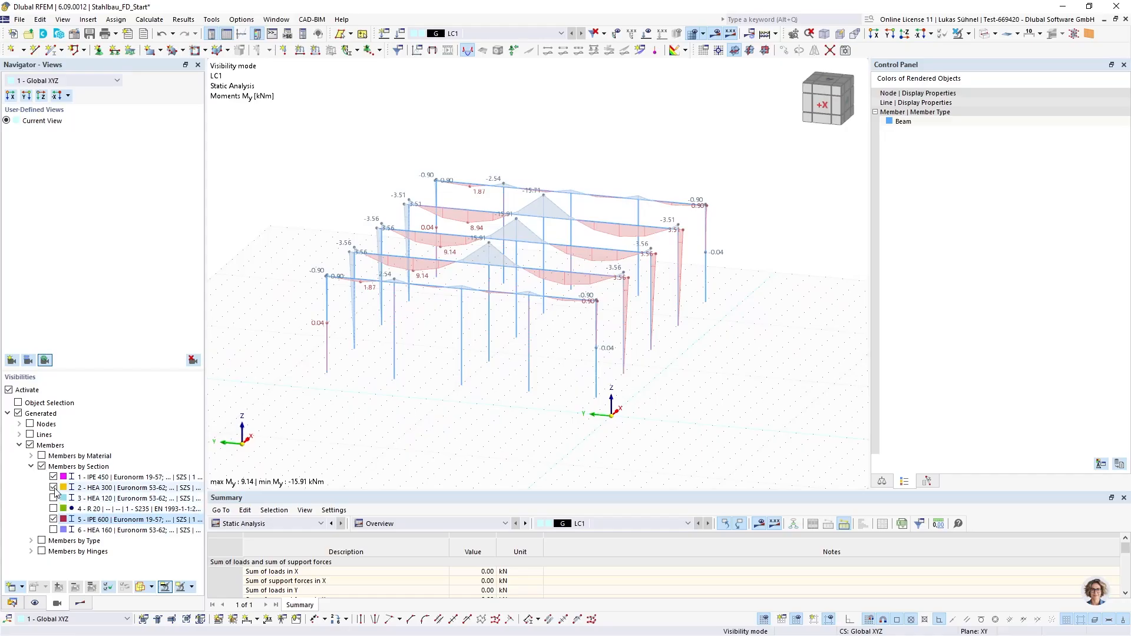
Examine the bending moment My diagrams along the frame beams and columns and at their corner joints
scroll(421, 286, "up", 5)
left_click_drag(468, 346, 403, 345, "ctrl")
scroll(403, 345, "down", 4)
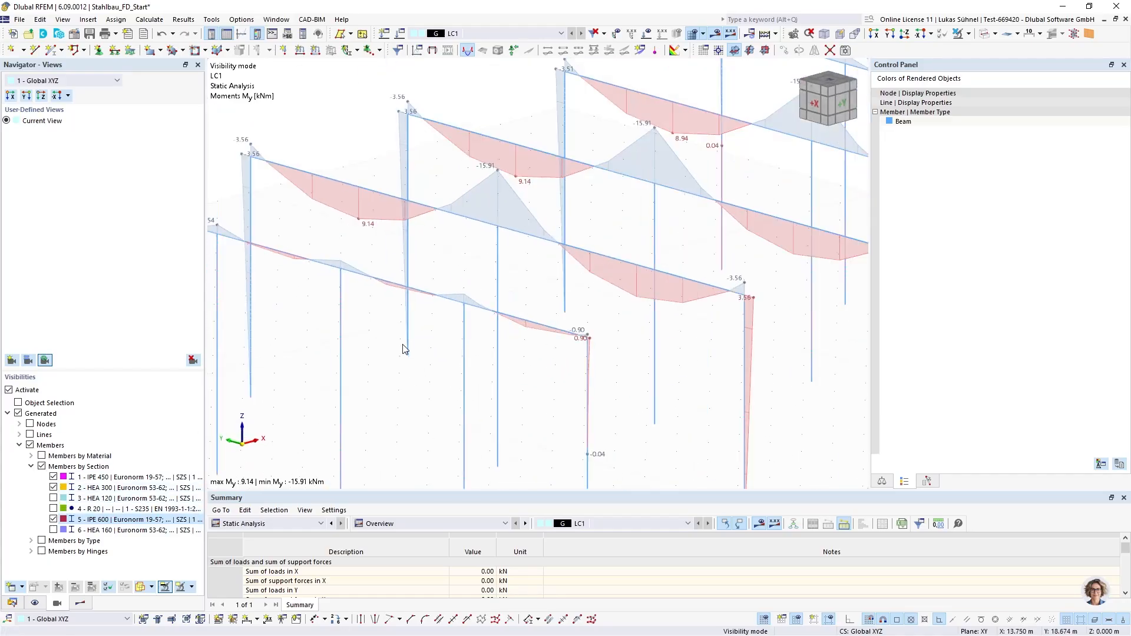
middle_click_drag(584, 337, 543, 343, "ctrl")
scroll(361, 234, "up", 3)
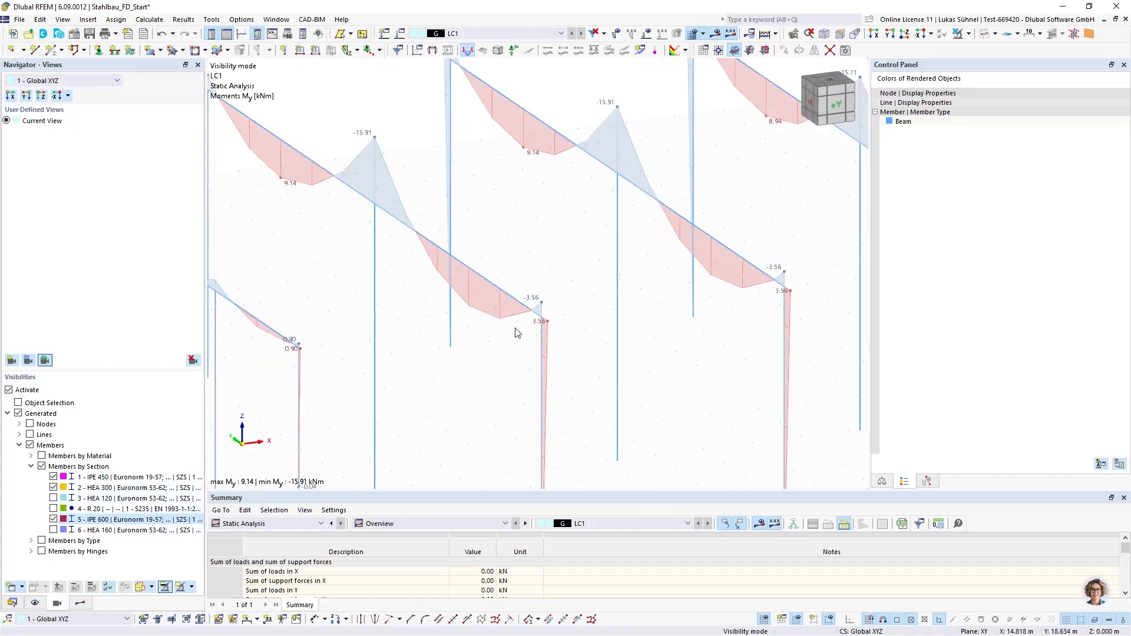
scroll(524, 328, "up", 3)
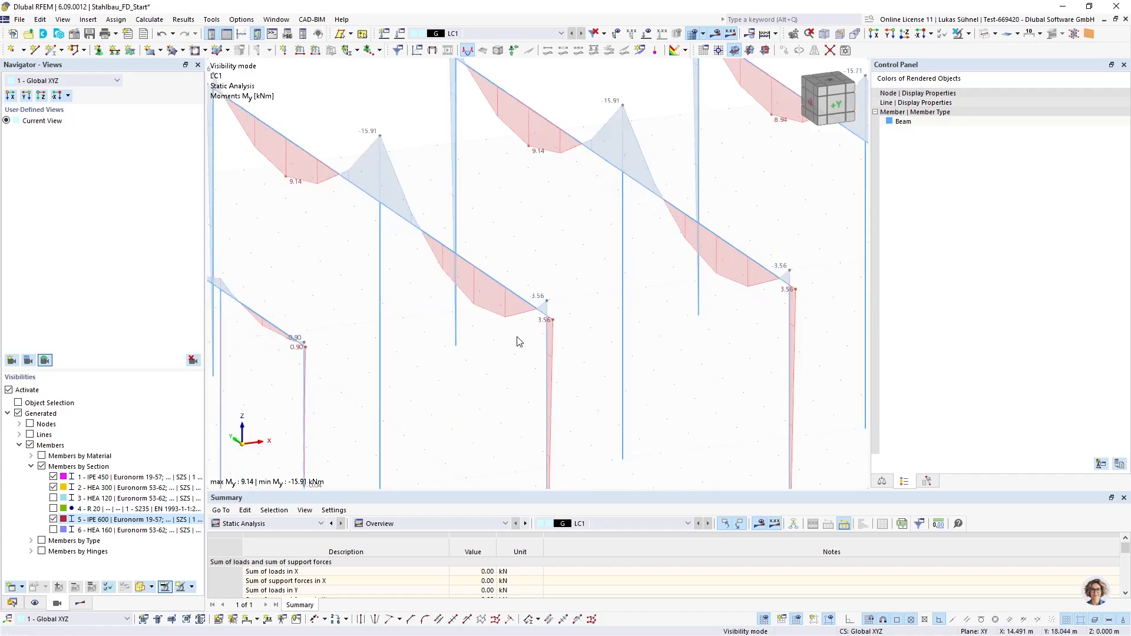
scroll(525, 339, "down", 4)
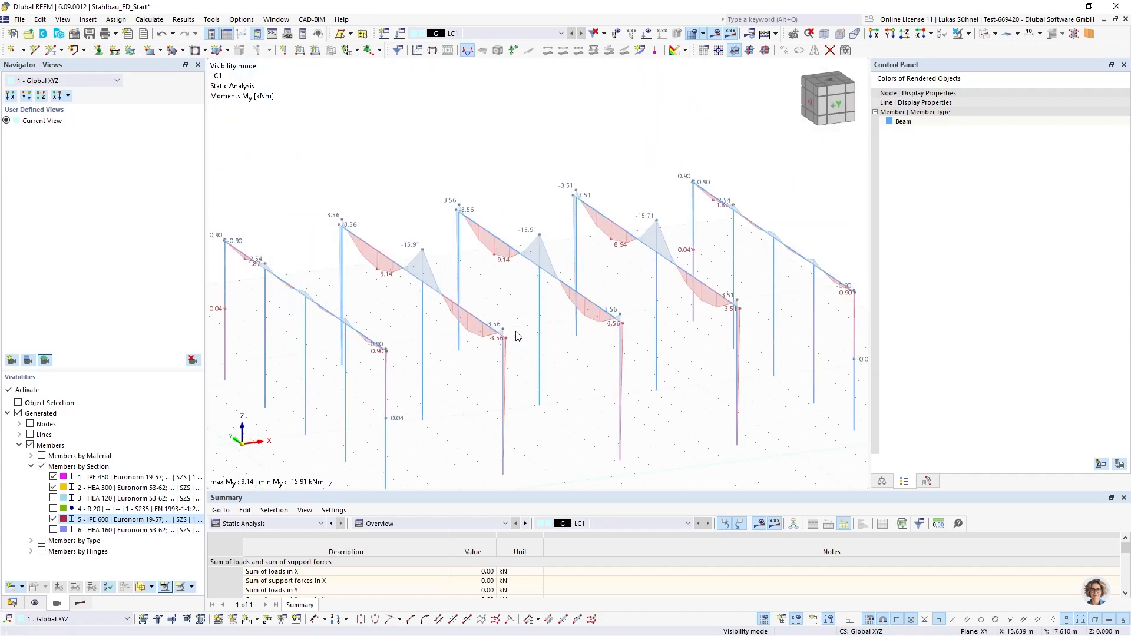
middle_click_drag(512, 361, 409, 256, "ctrl")
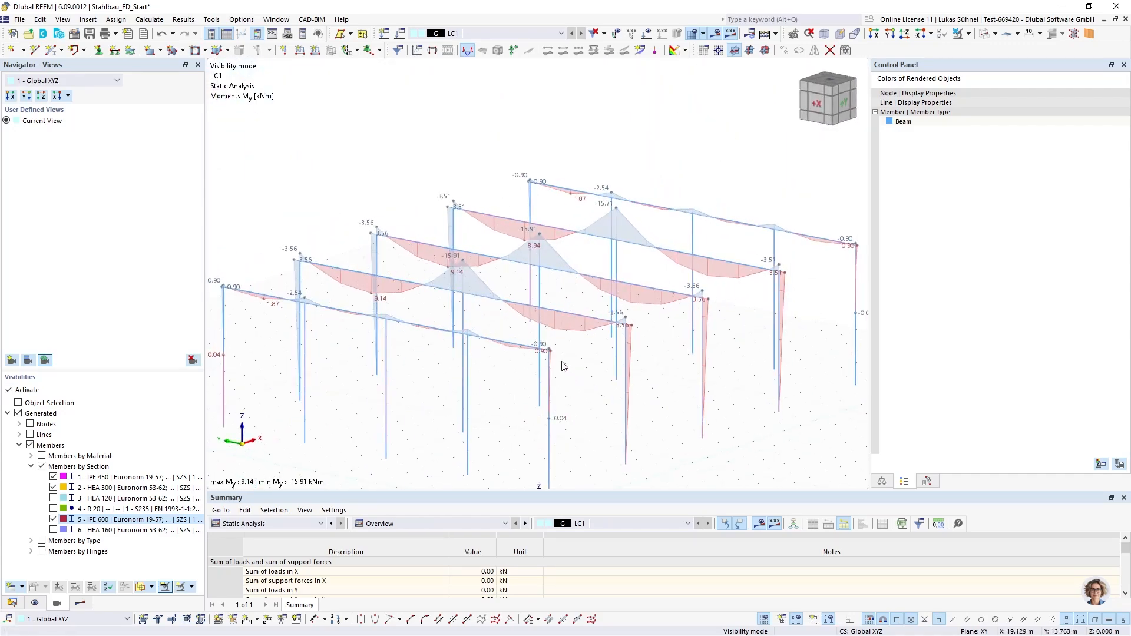
scroll(615, 324, "up", 3)
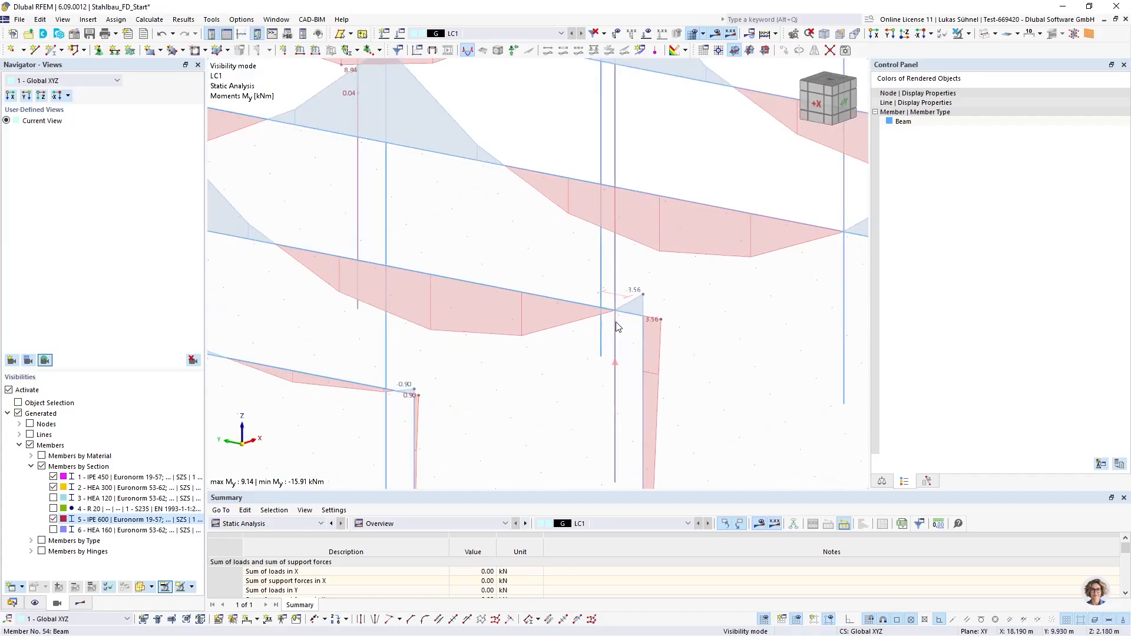
scroll(646, 335, "down", 4)
middle_click_drag(647, 335, 646, 389, "ctrl")
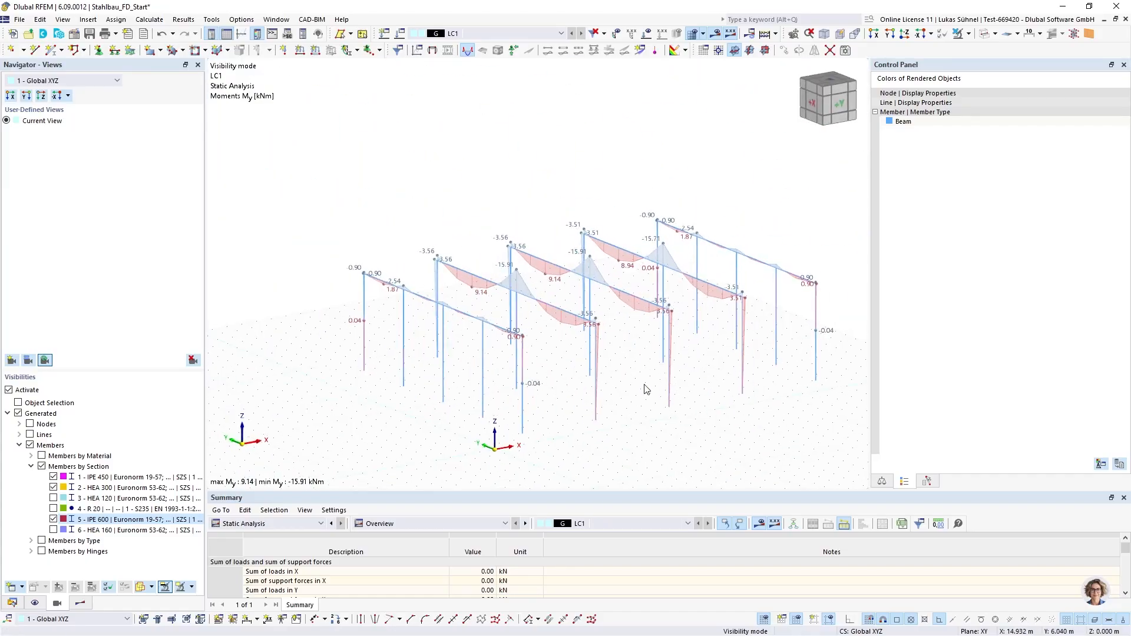
Hide the IPE 600, IPE 450 and HEA 300 members and show only the HEA 120 and HEA 160 members' My results
left_click(53, 519)
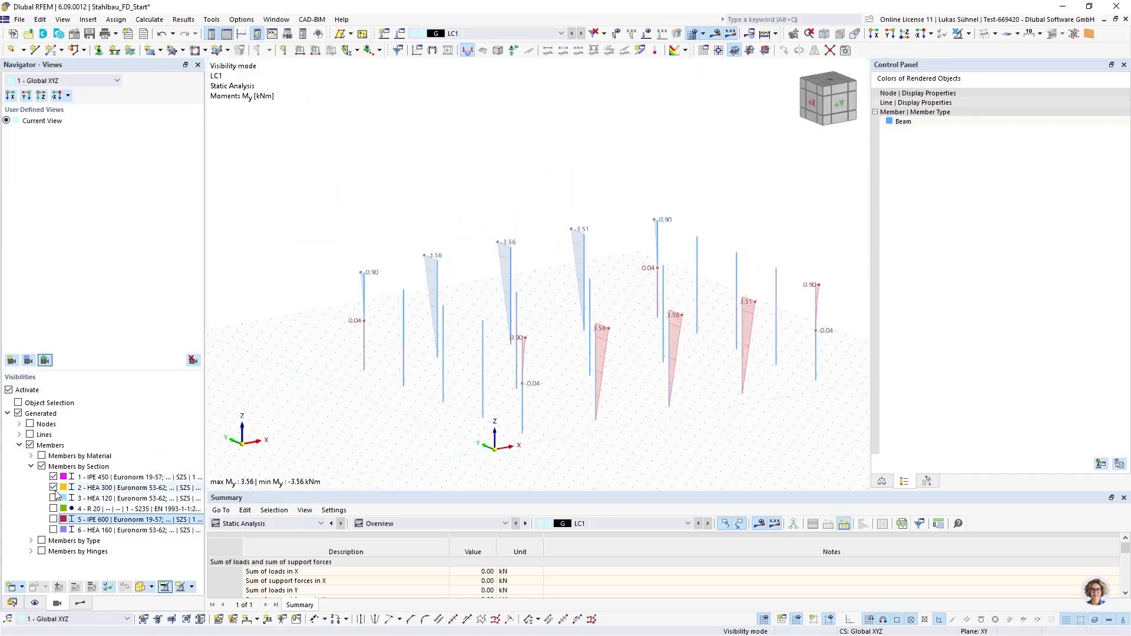
left_click(54, 477)
left_click(53, 498)
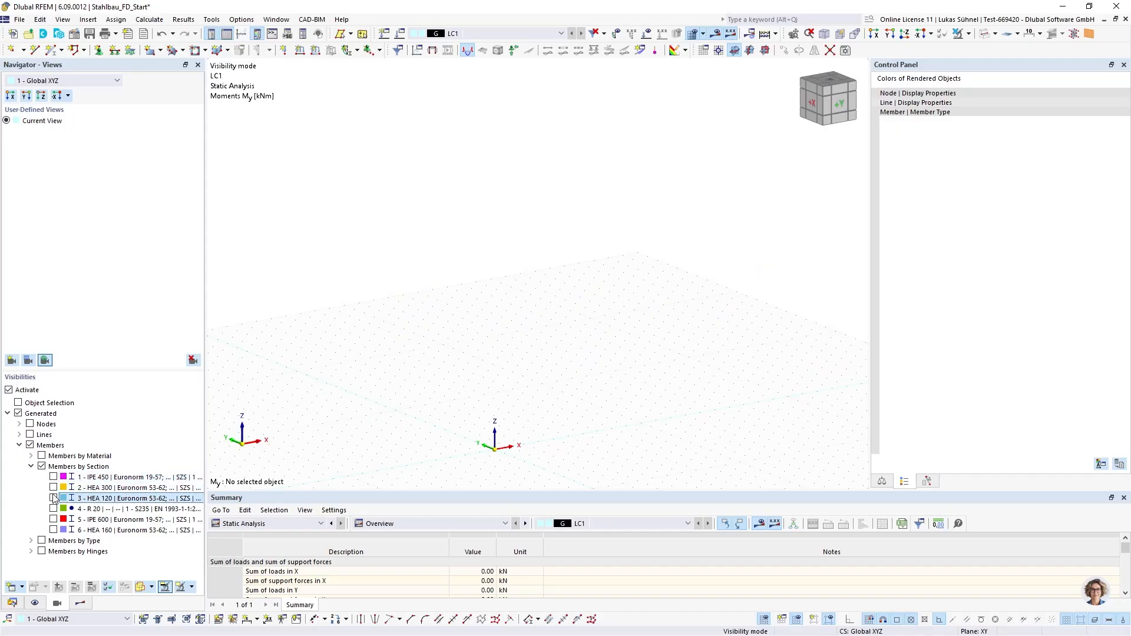
scroll(416, 380, "down", 1)
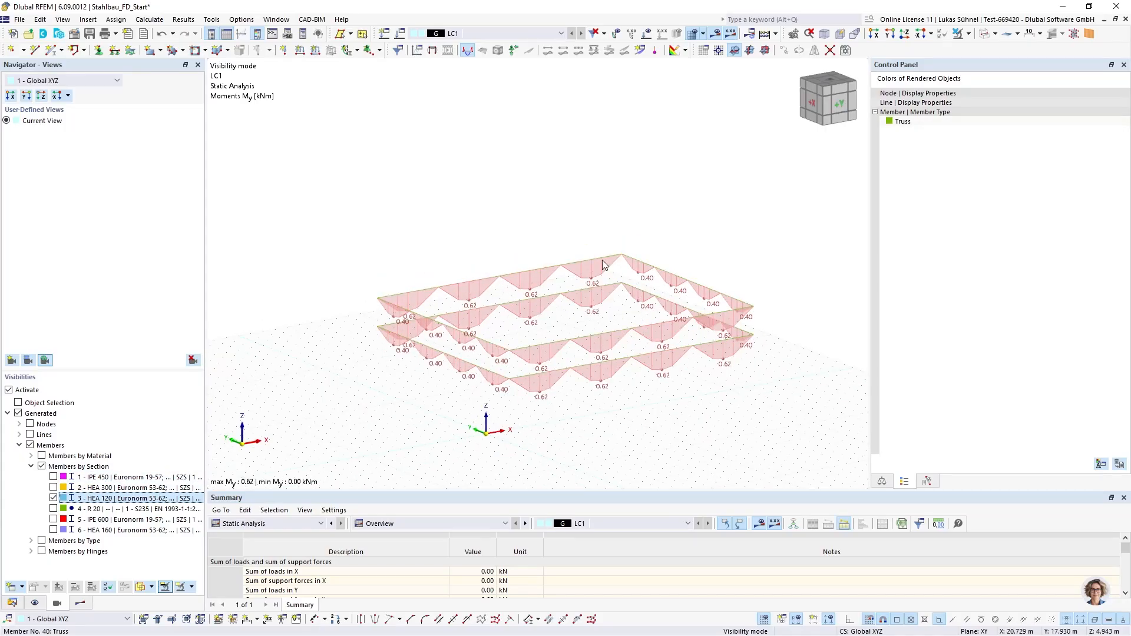
left_click(58, 530)
left_click(53, 530)
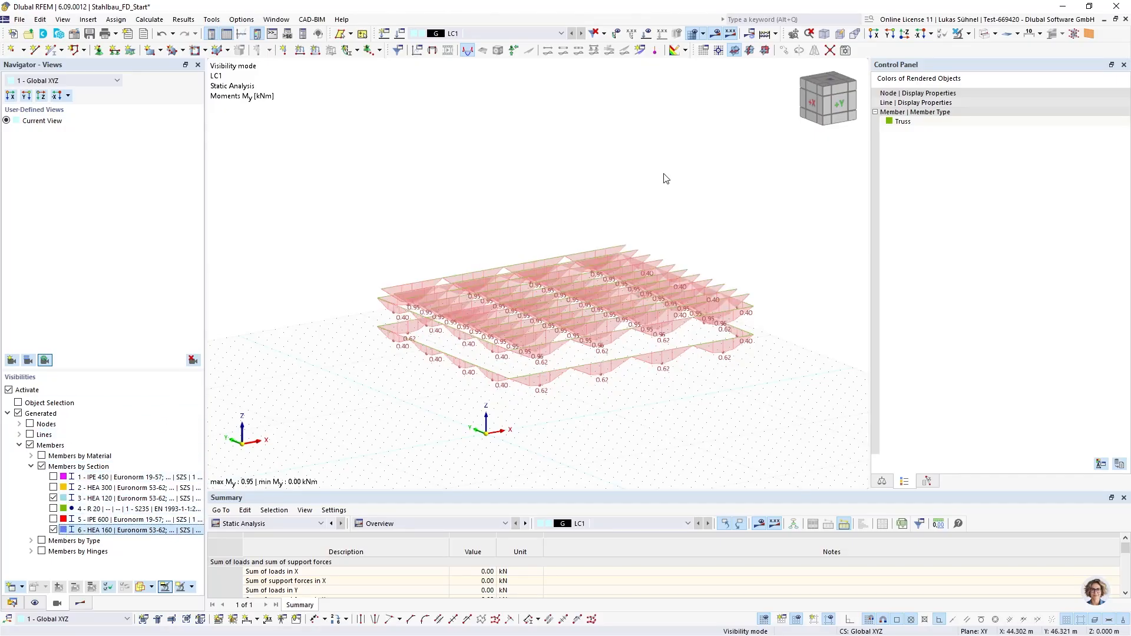
Cancel the visibility mode to display all objects of the hall and switch off the results display
left_click(968, 34)
left_click(993, 118)
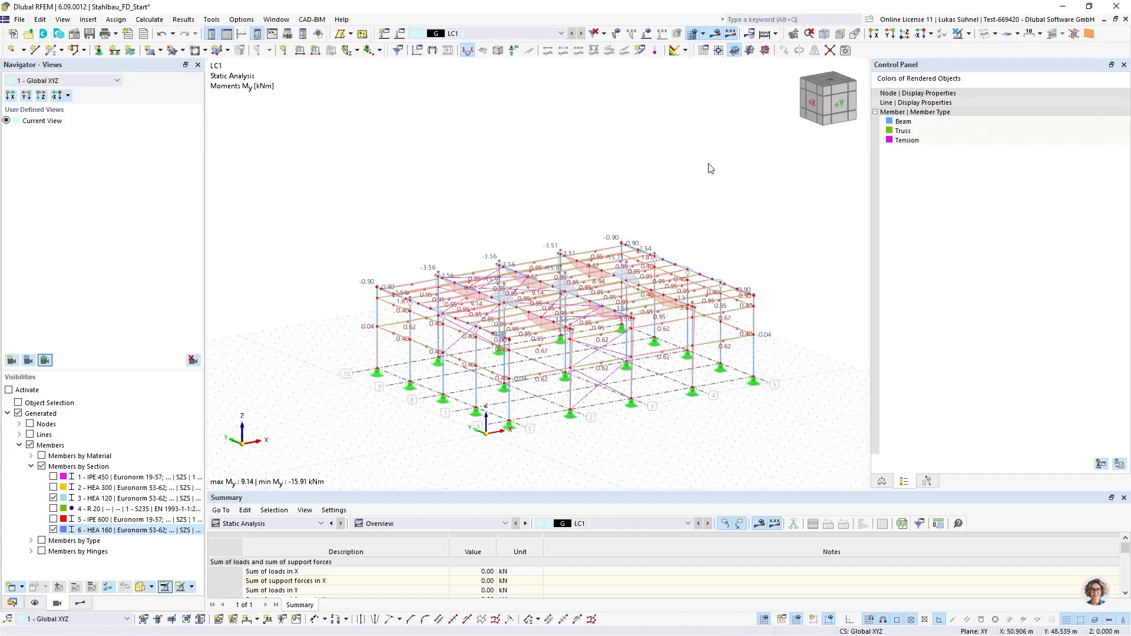
left_click(716, 34)
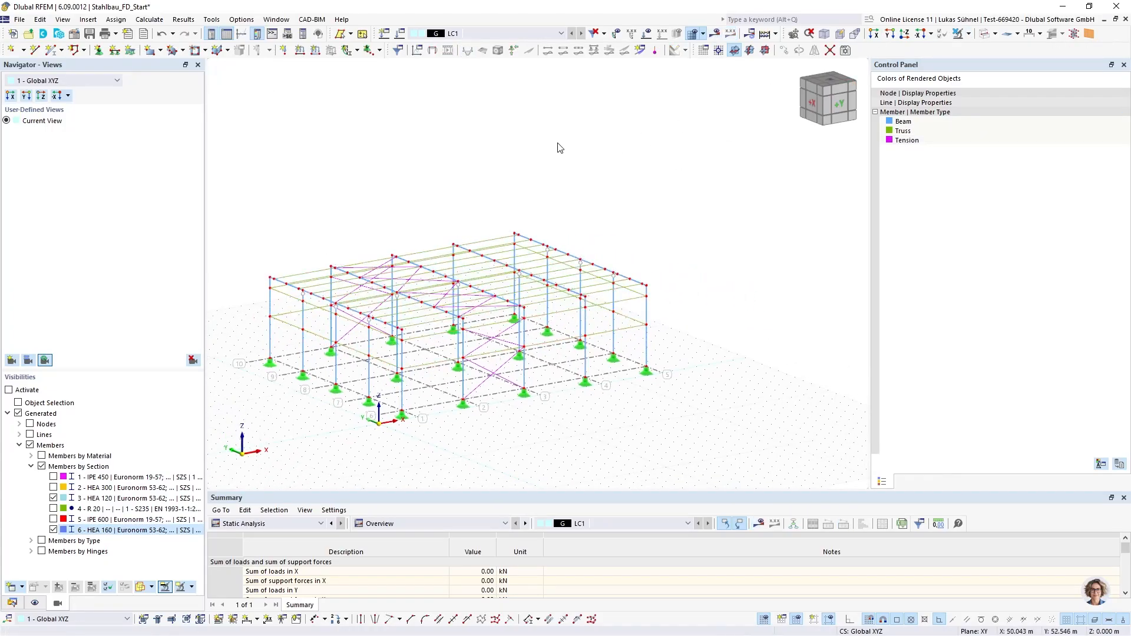
scroll(564, 243, "up", 3)
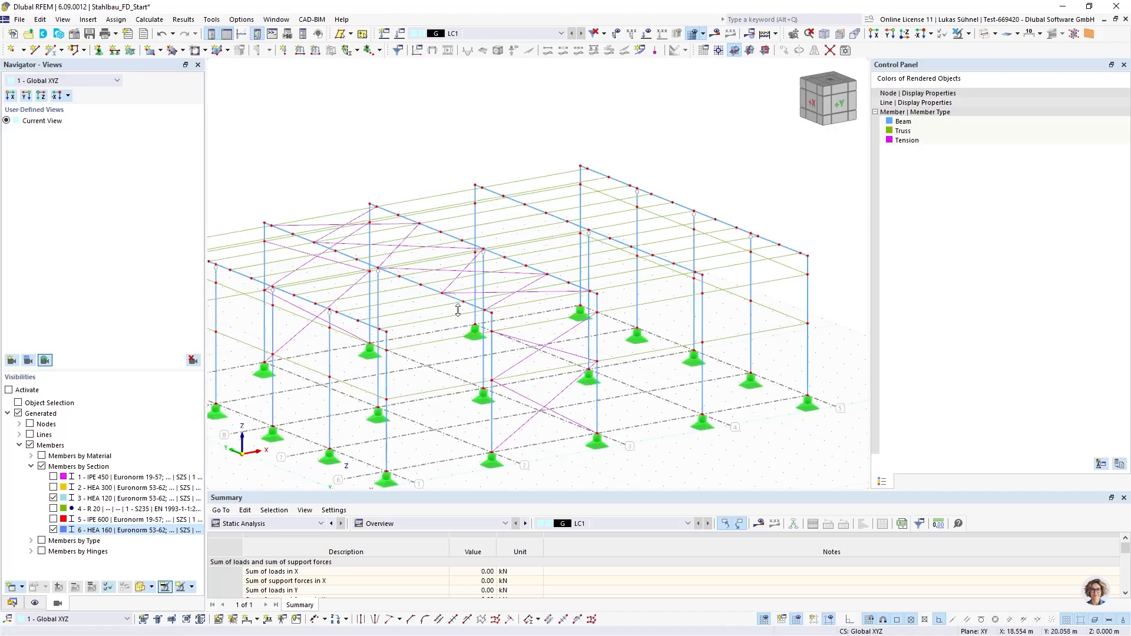
middle_click_drag(429, 323, 452, 291, "ctrl")
scroll(452, 291, "down", 3)
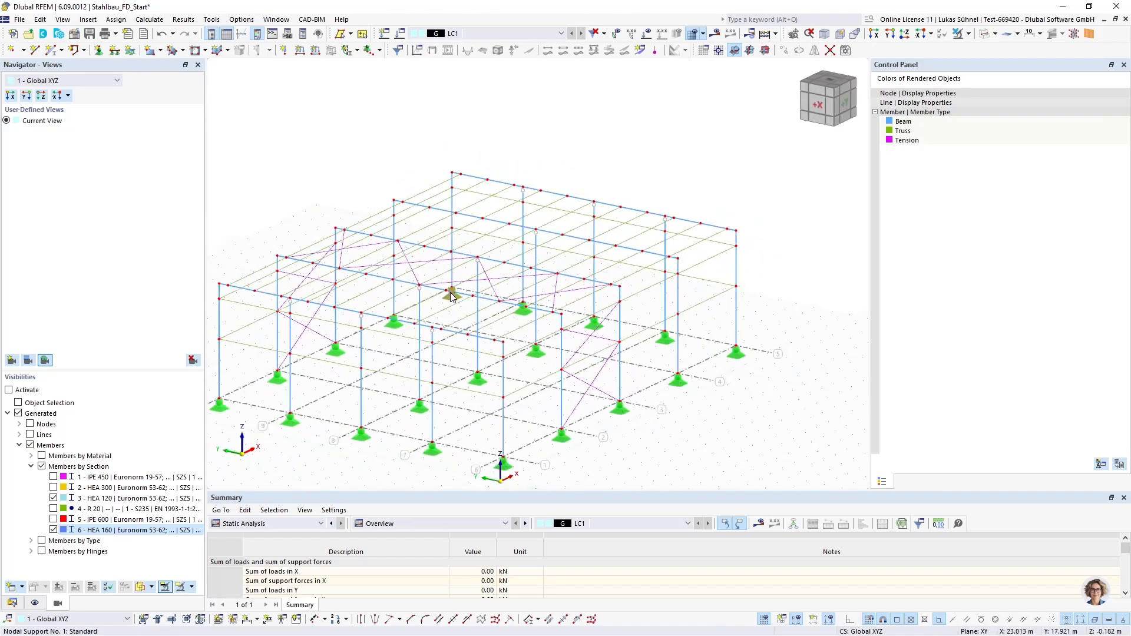
middle_click_drag(576, 359, 480, 330, "ctrl")
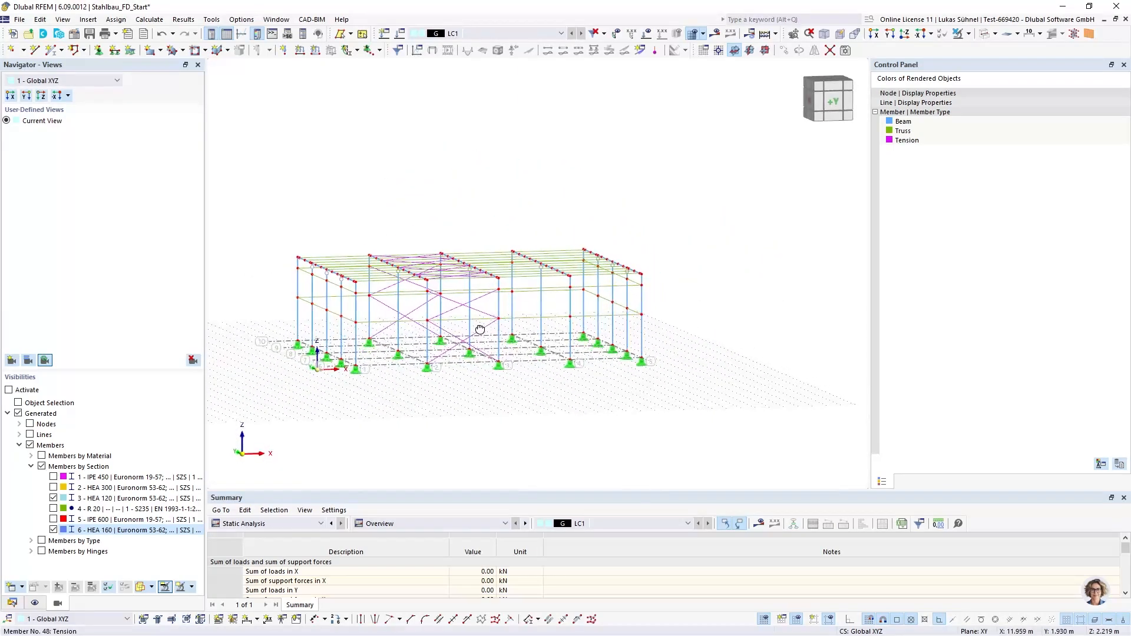
Bring up the model data tree and display the hall's members as solid rendered sections
left_click(12, 602)
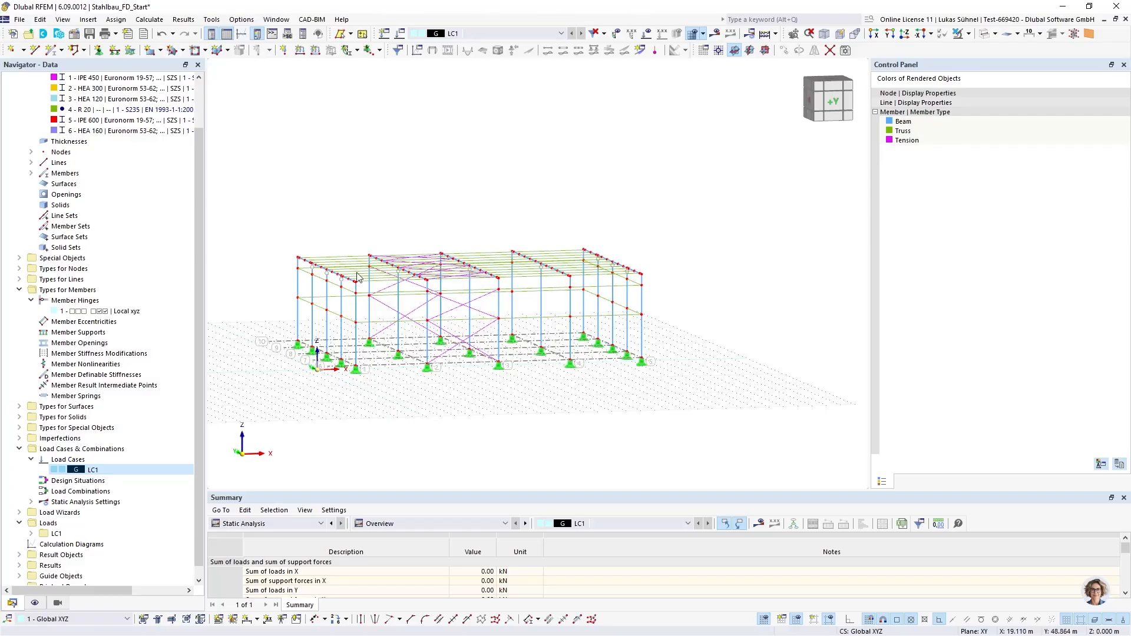
middle_click_drag(332, 231, 404, 217, "ctrl")
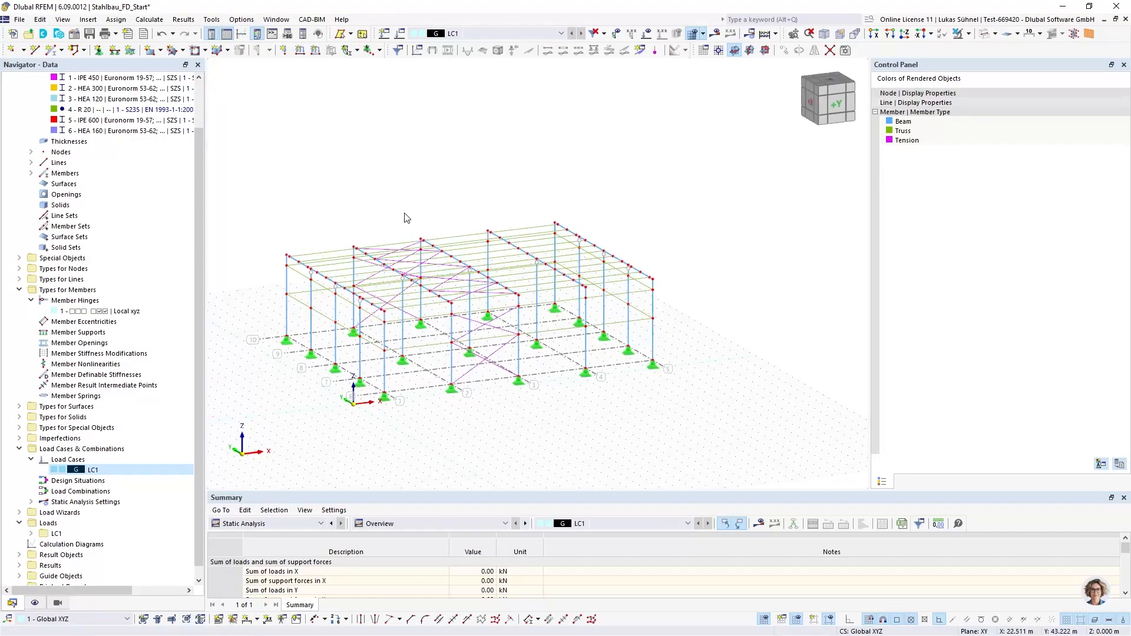
middle_click_drag(487, 214, 448, 188, "ctrl")
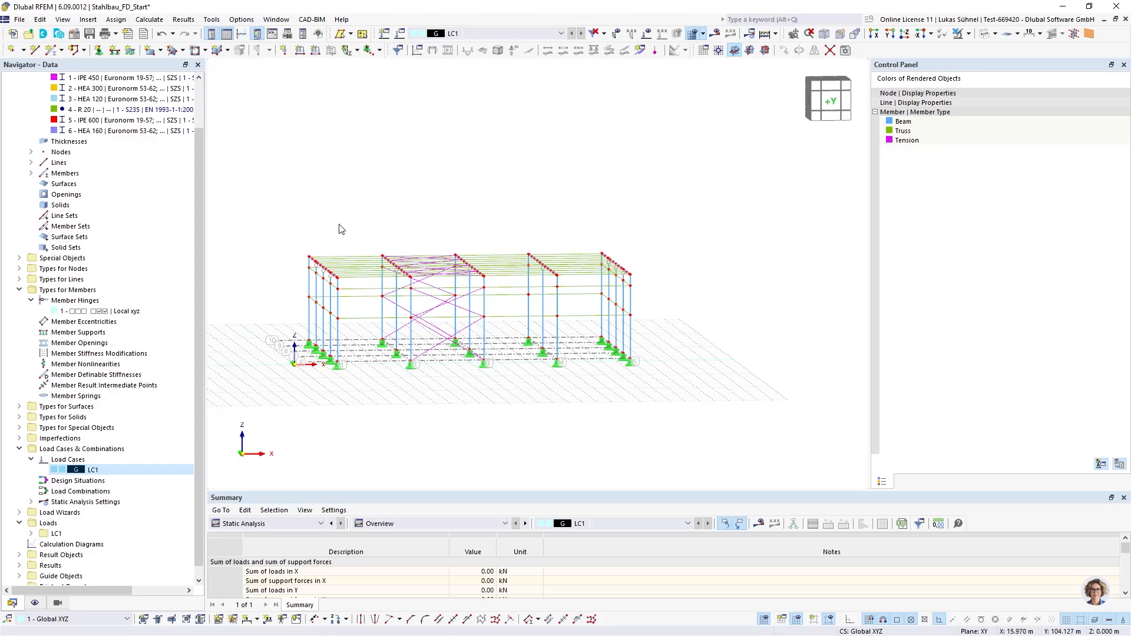
left_click(982, 34)
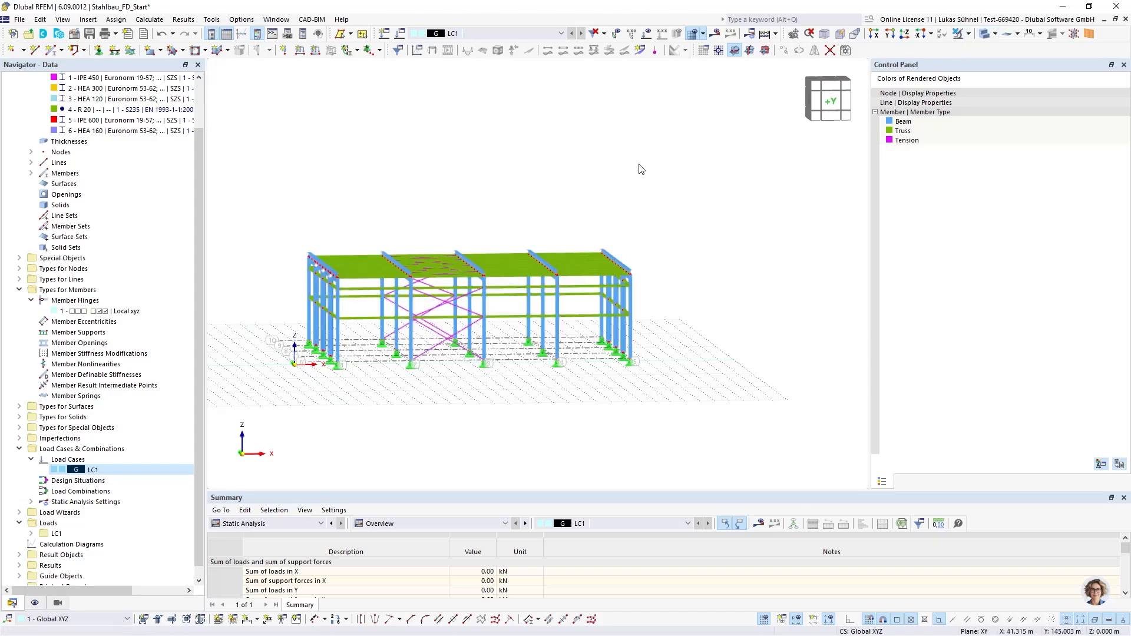
middle_click_drag(411, 153, 447, 197, "ctrl")
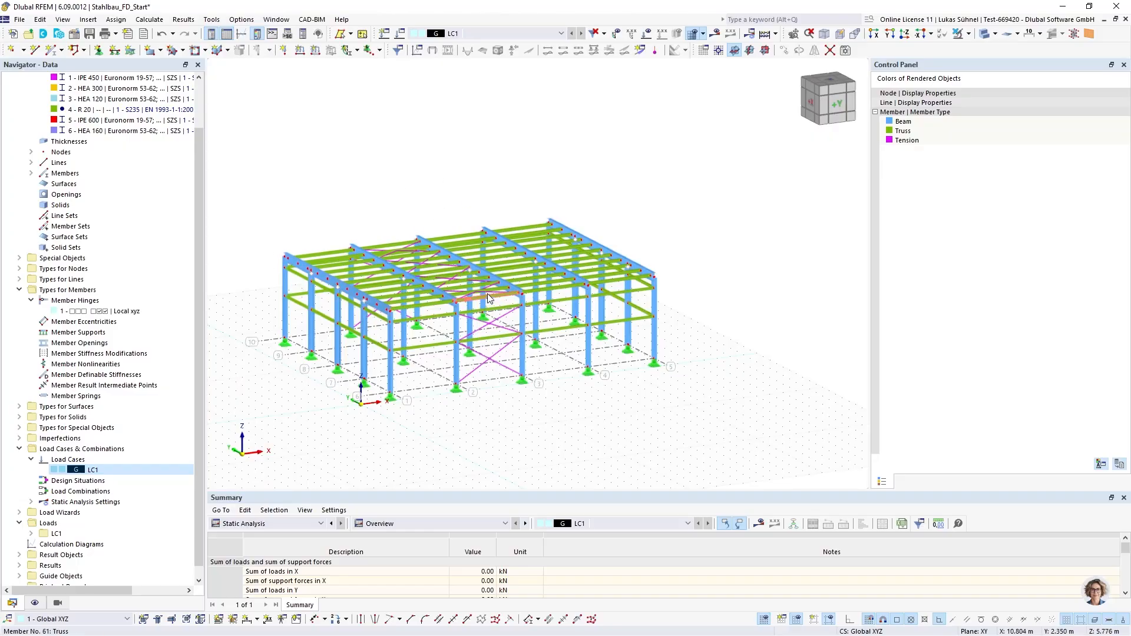
Arrange RFEM side by side with Autodesk Revit and enlarge Revit's 3D view by narrowing its properties and browser area
left_click_drag(398, 16, 1, 106)
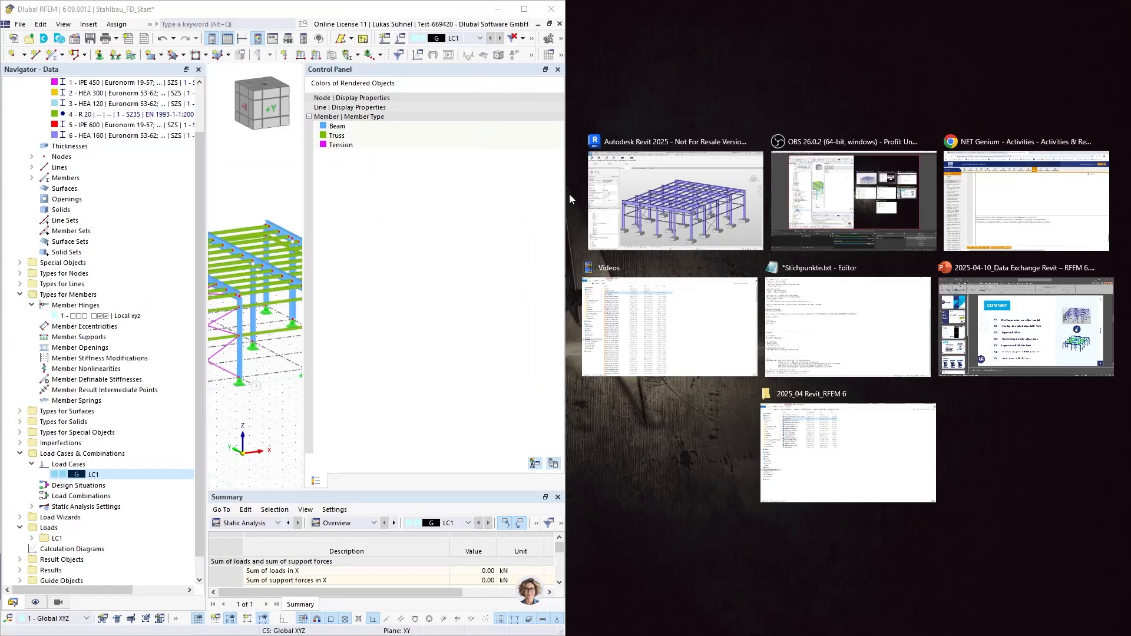
left_click(656, 197)
scroll(819, 226, "down", 5)
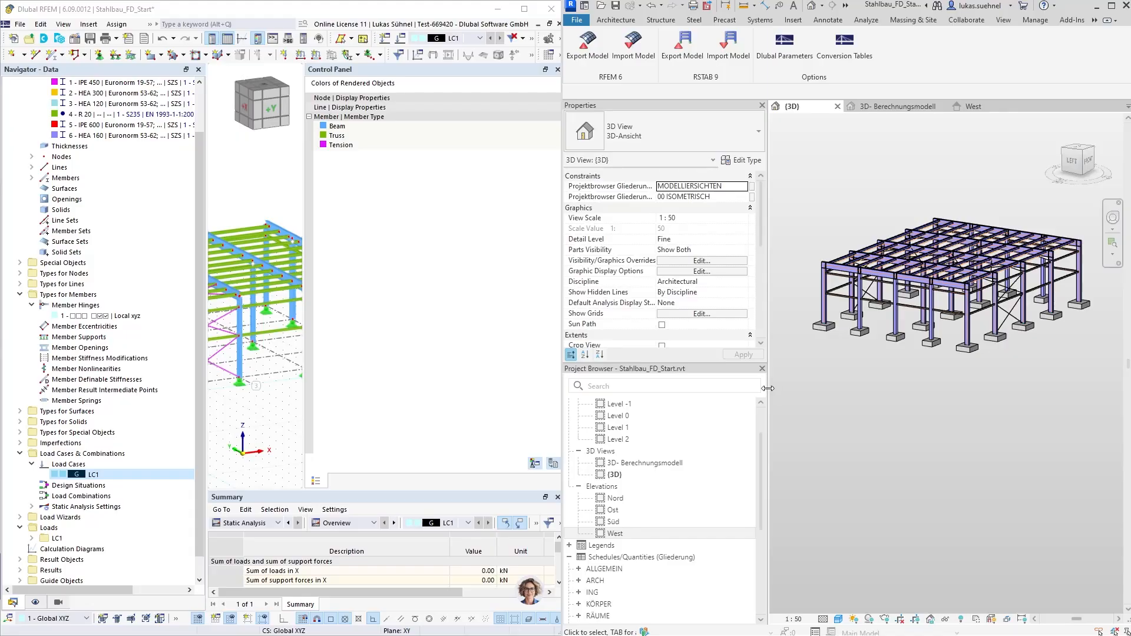
left_click_drag(767, 388, 717, 388)
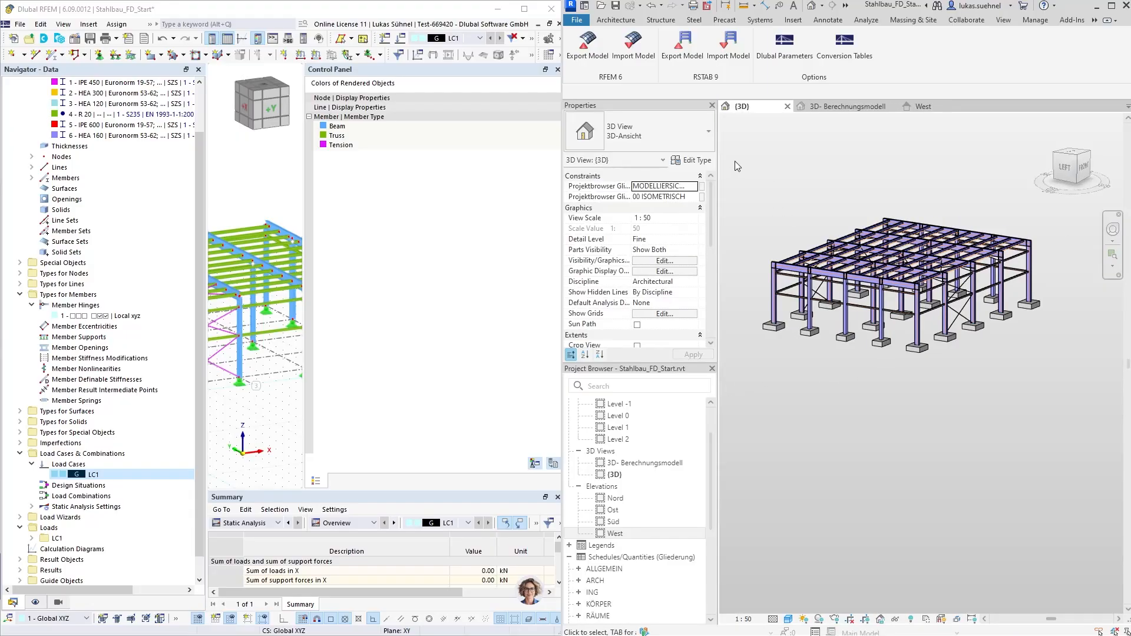
Delete the entire hall from Revit's {3D} view and check the 3D- Berechnungsmodell view for remaining analytical elements
left_click_drag(734, 160, 1056, 393)
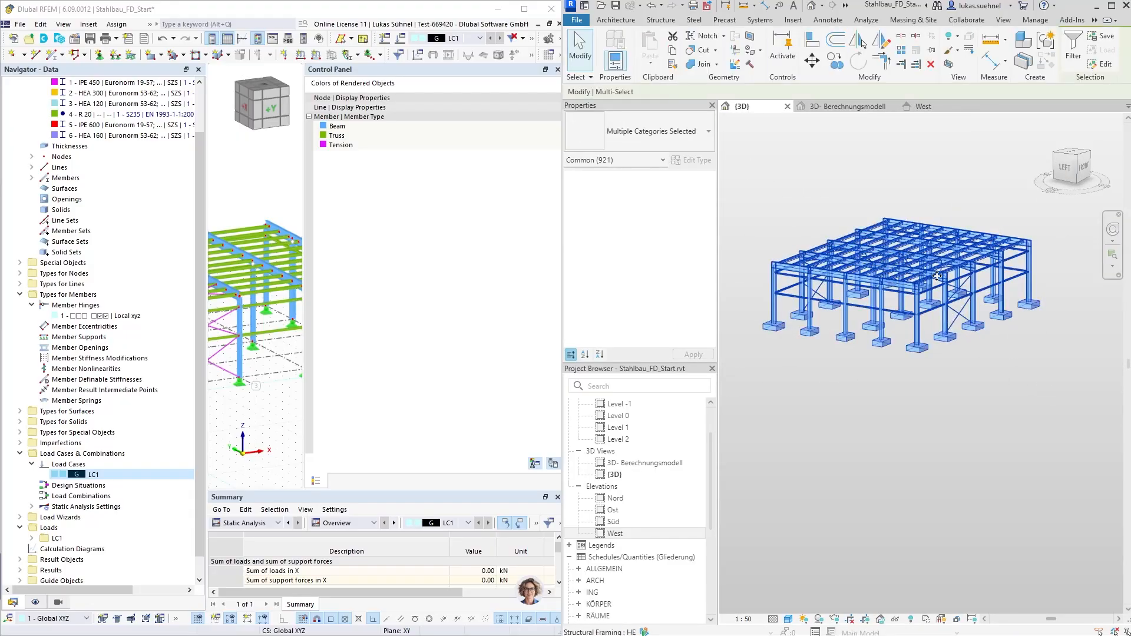
key("Delete")
left_click(848, 109)
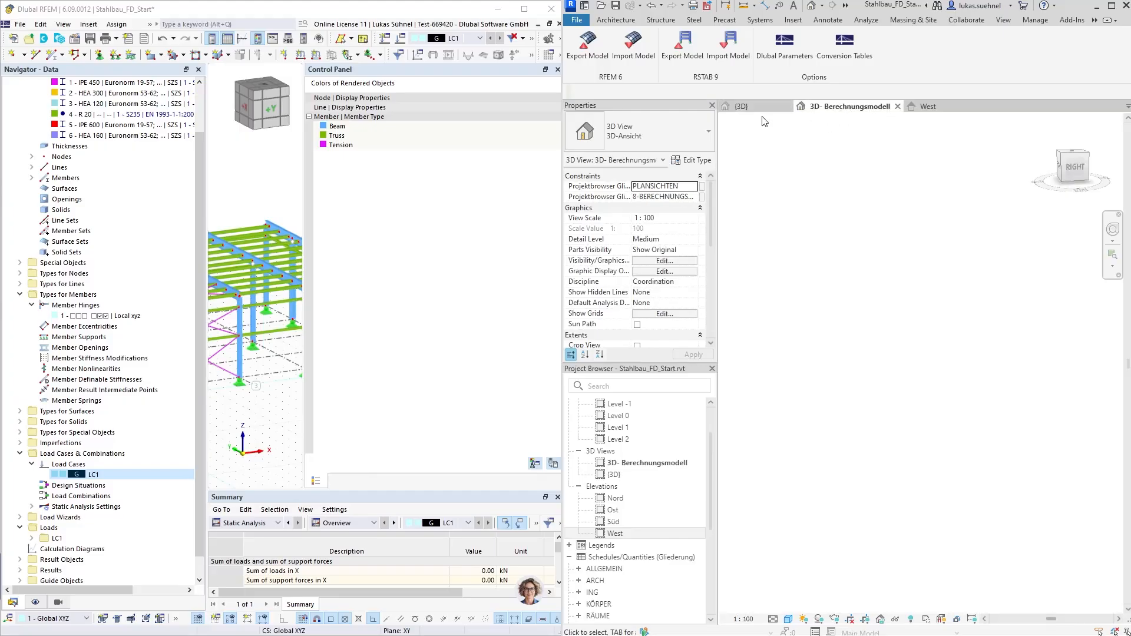
left_click(756, 109)
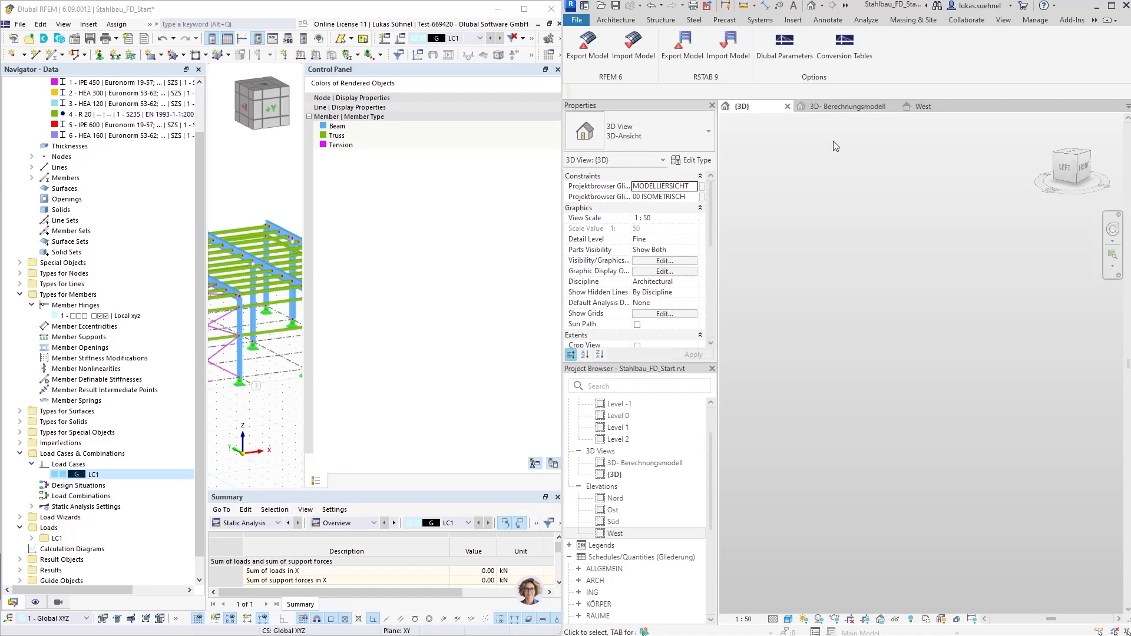
Import the RFEM 6 model into Revit by updating the existing structure with analytical and physical properties
left_click(637, 62)
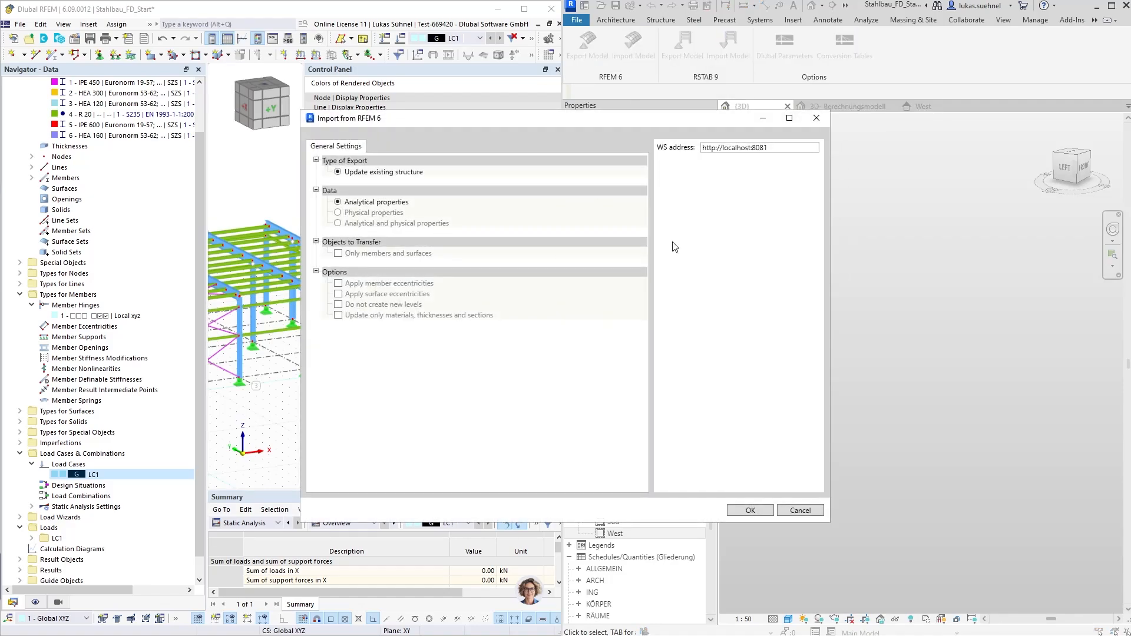
left_click(356, 213)
left_click(354, 203)
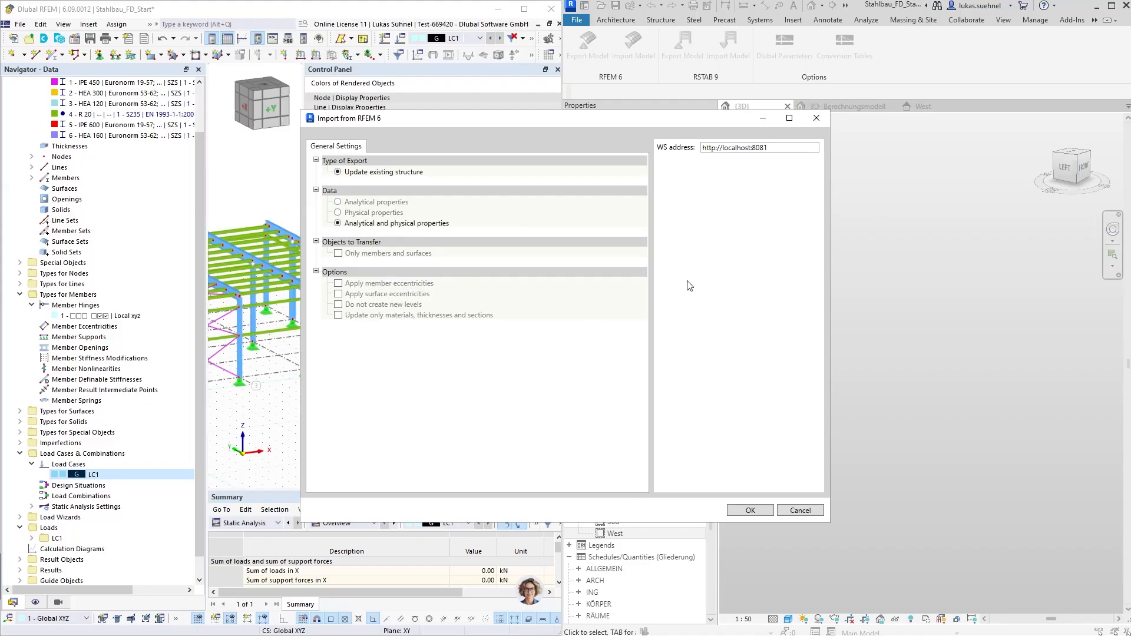
left_click(751, 510)
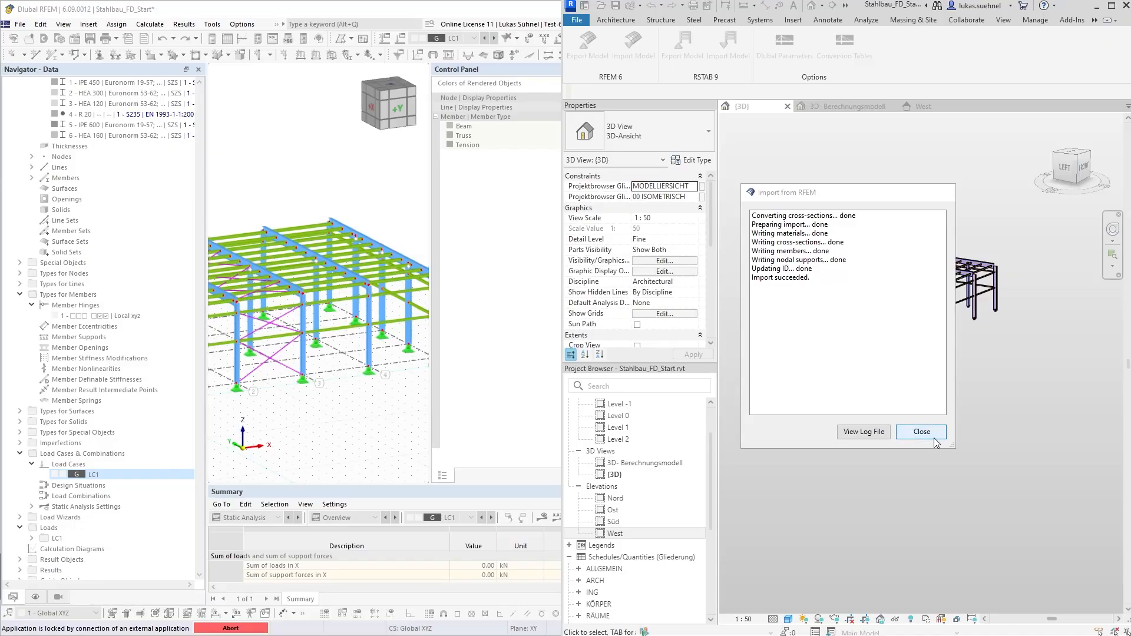
left_click(920, 432)
Maximize Revit and examine the imported hall in the {3D} view and its analytical model in the 3D- Berechnungsmodell view
left_click(1110, 5)
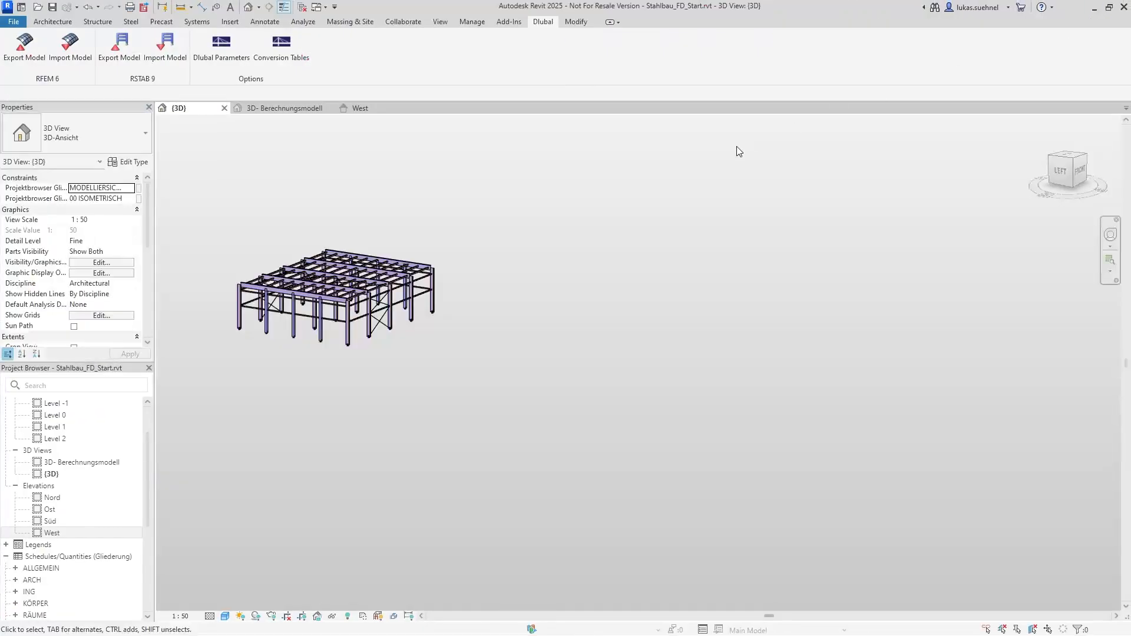
scroll(238, 248, "up", 5)
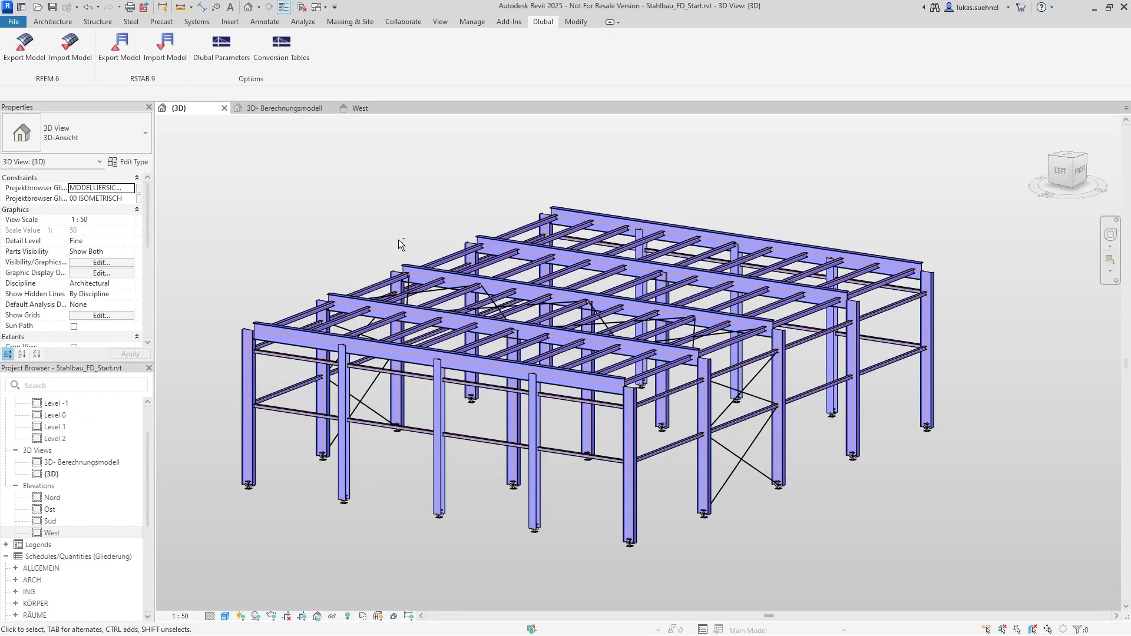
middle_click_drag(399, 240, 278, 291, "shift")
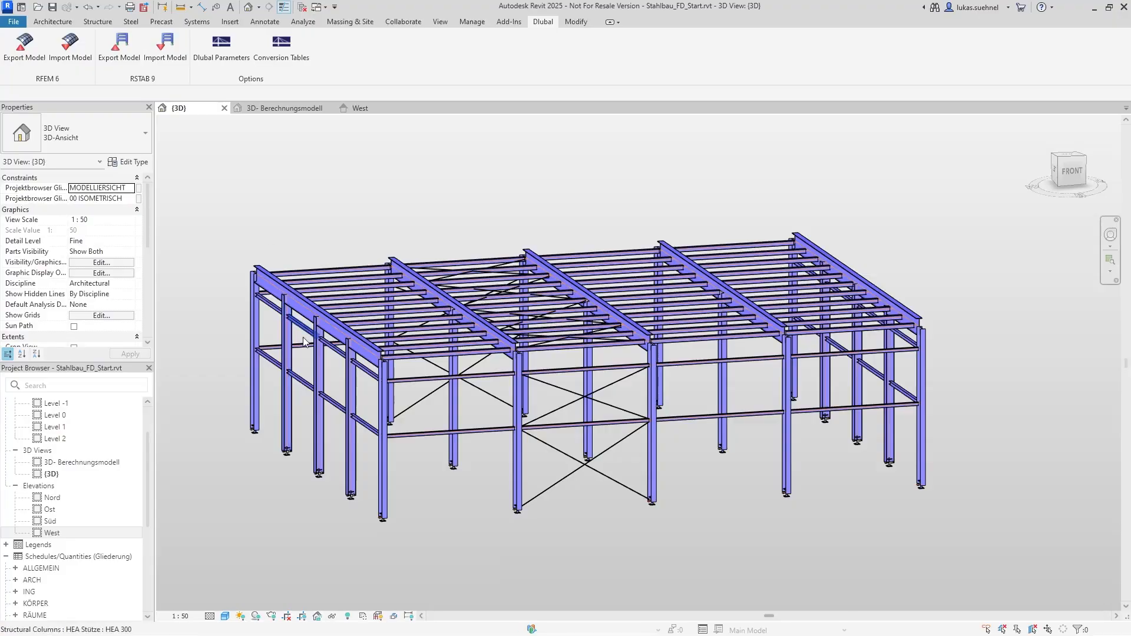
left_click(272, 109)
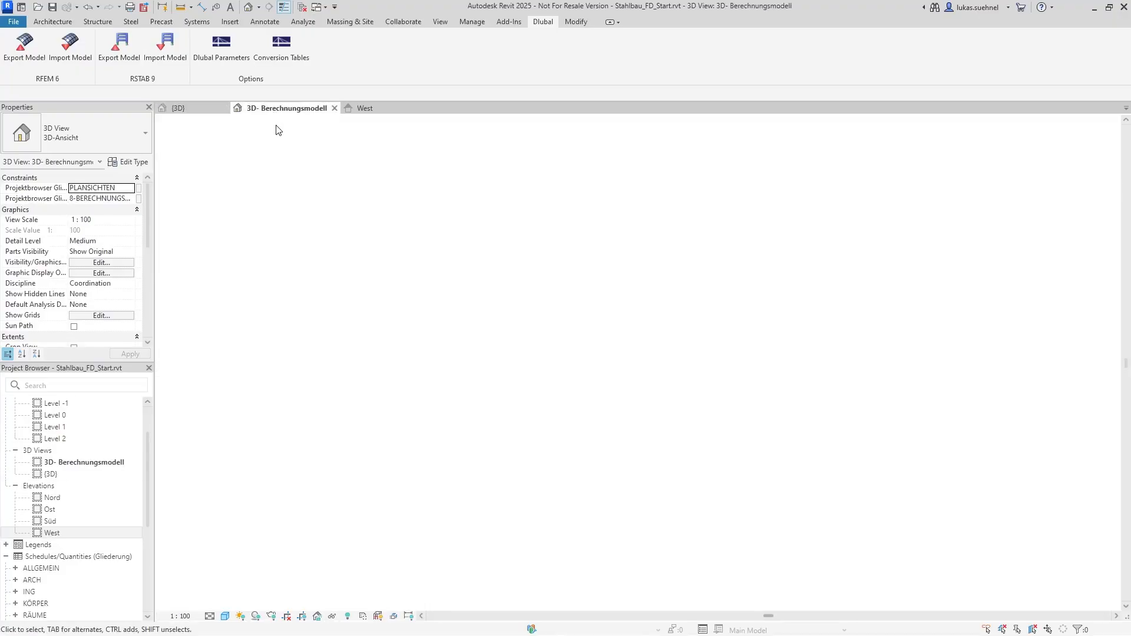
scroll(309, 334, "down", 3)
middle_click_drag(617, 331, 524, 338, "shift")
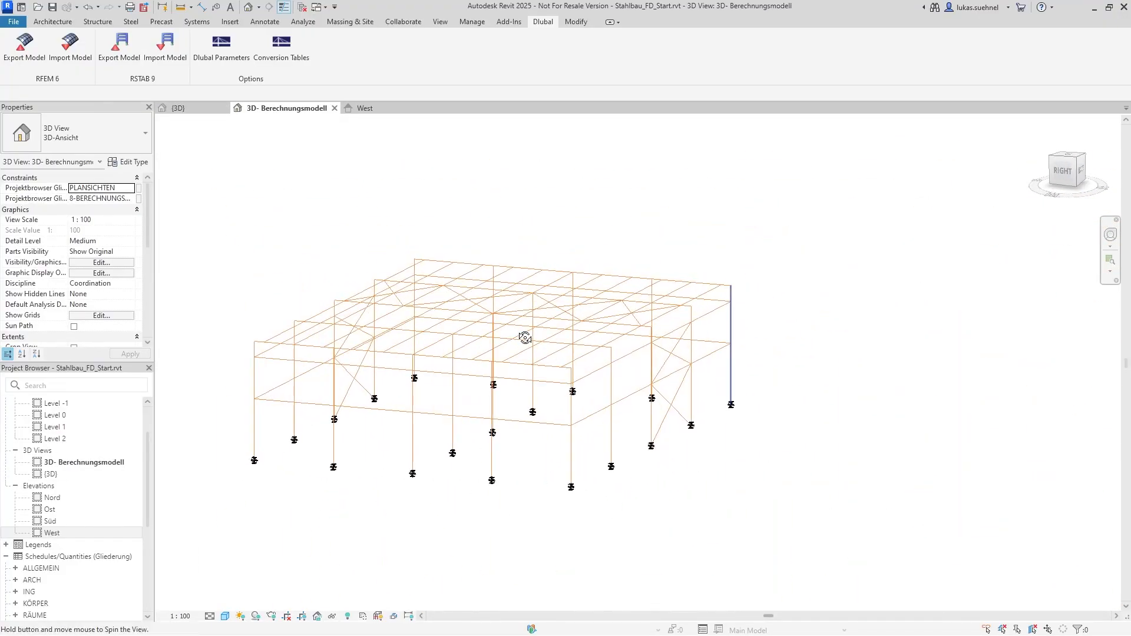
Examine the boundary condition of the front corner column's base support and the end releases of the adjoining horizontal analytical member
scroll(247, 468, "up", 5)
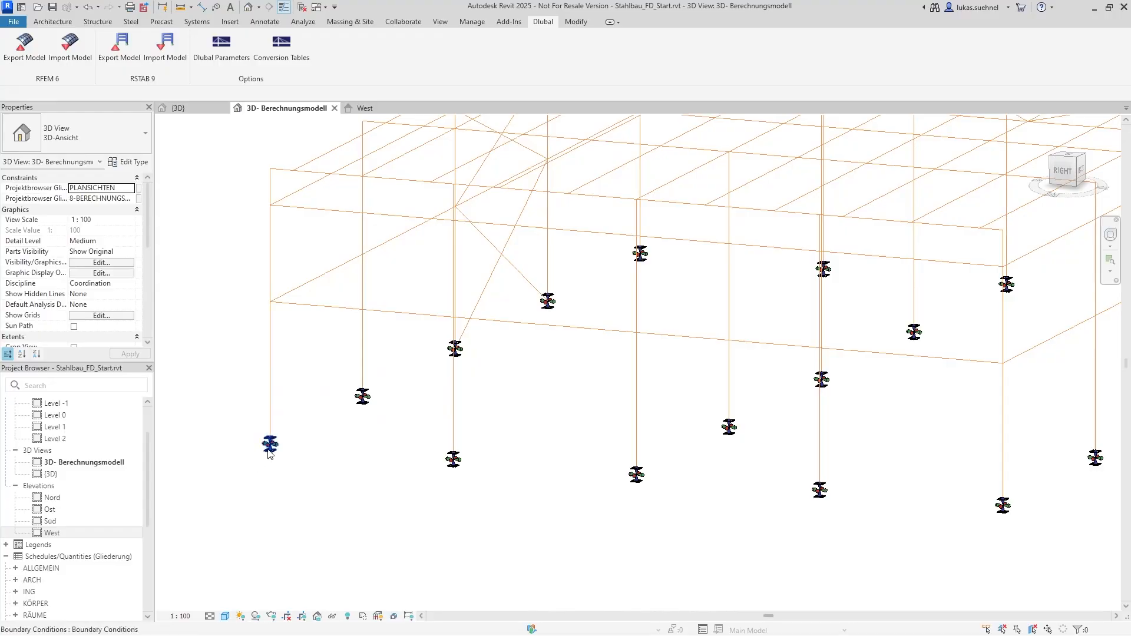
left_click(270, 445)
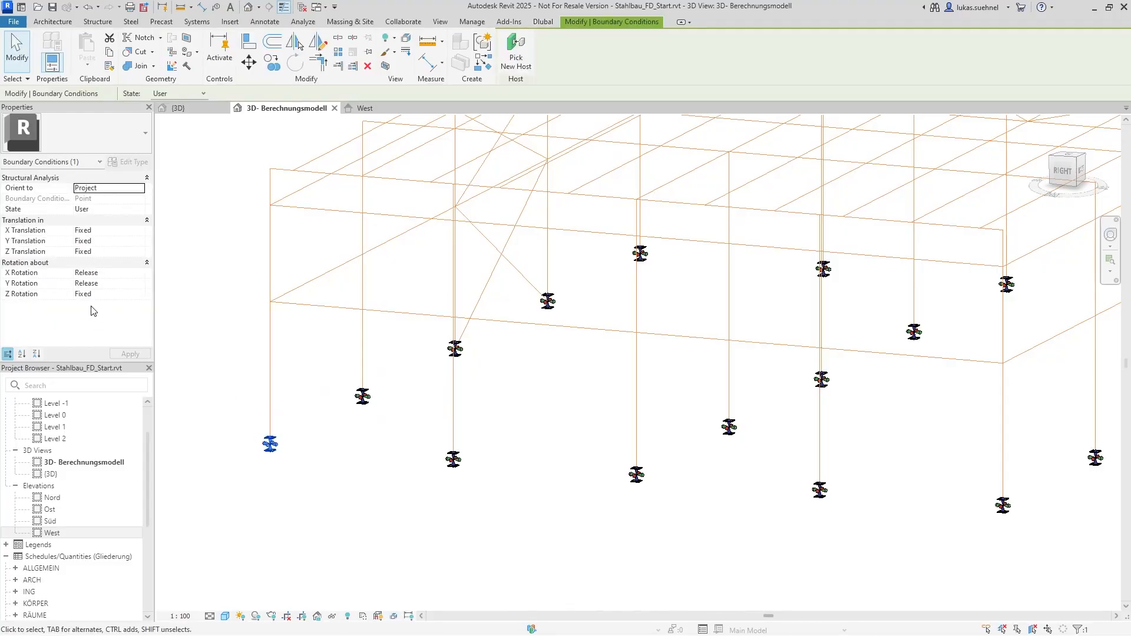
left_click(310, 309)
scroll(88, 265, "down", 3)
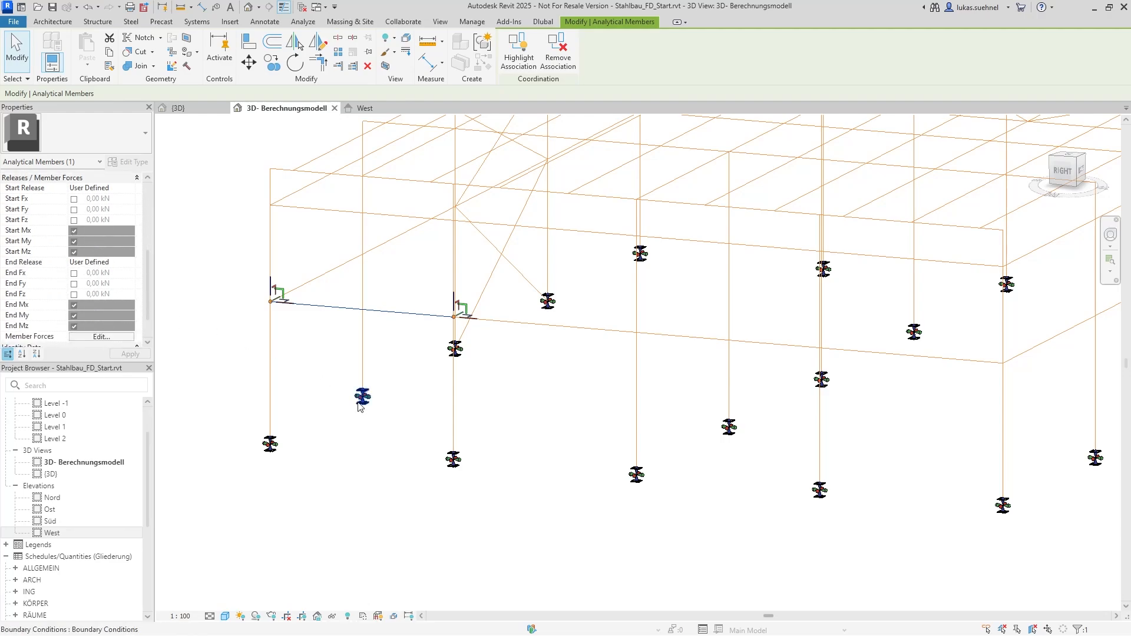
scroll(361, 396, "down", 3)
left_click(249, 339)
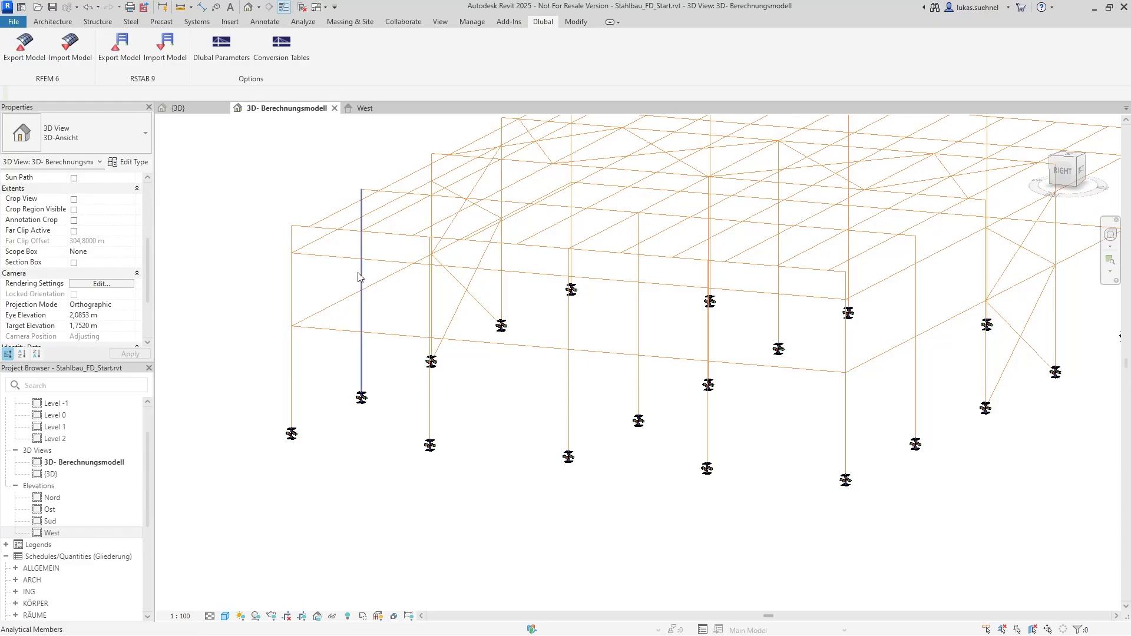
Inspect the release and member force properties of an intermediate column along the front edge of the analytical model
middle_click_drag(436, 336, 420, 354, "shift")
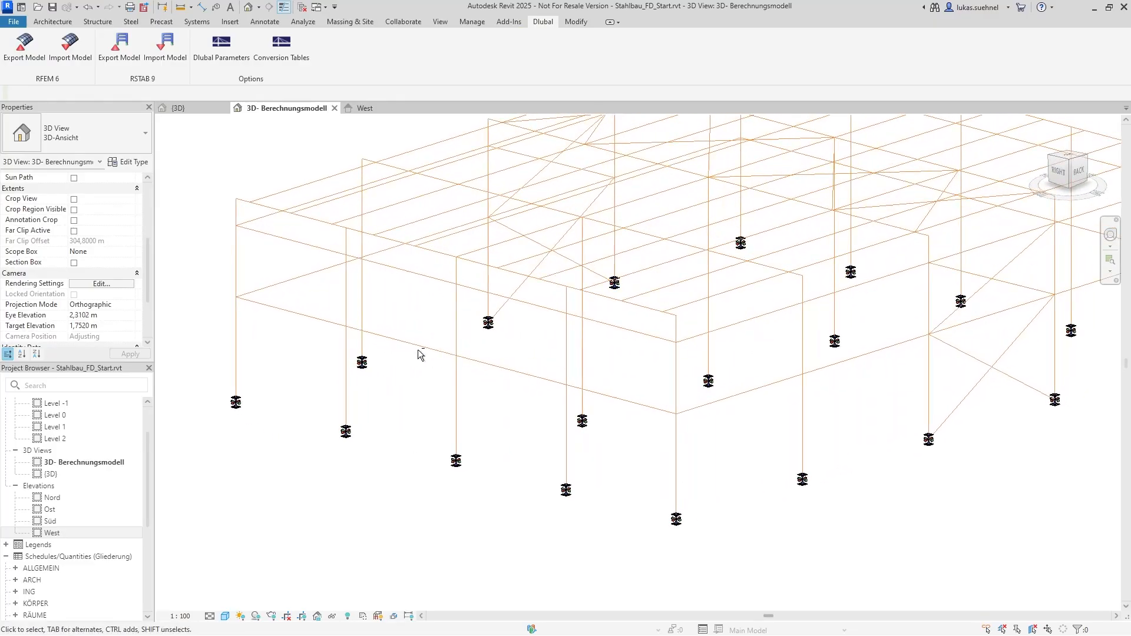
left_click(345, 285)
scroll(112, 303, "down", 1)
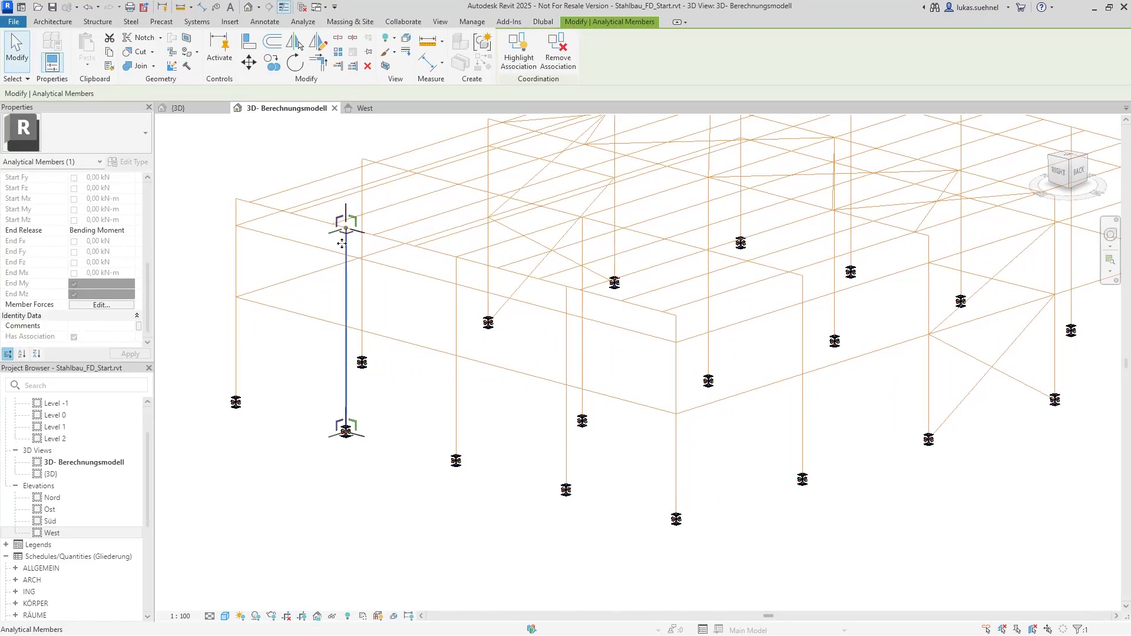
left_click(274, 381)
scroll(326, 385, "down", 2)
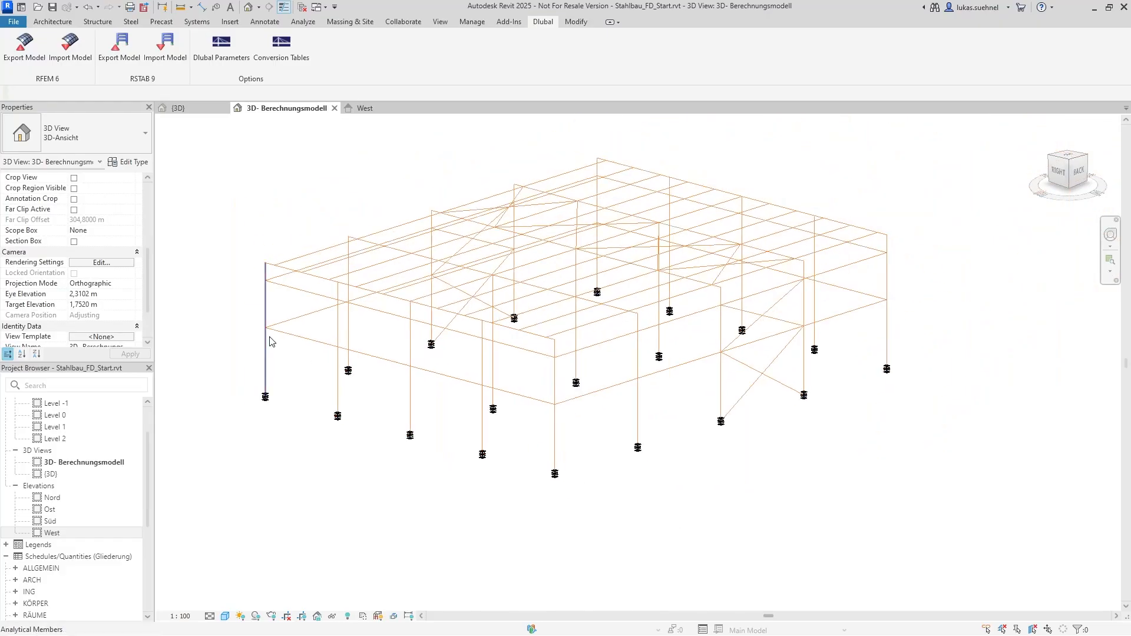
middle_click_drag(269, 338, 343, 351, "shift")
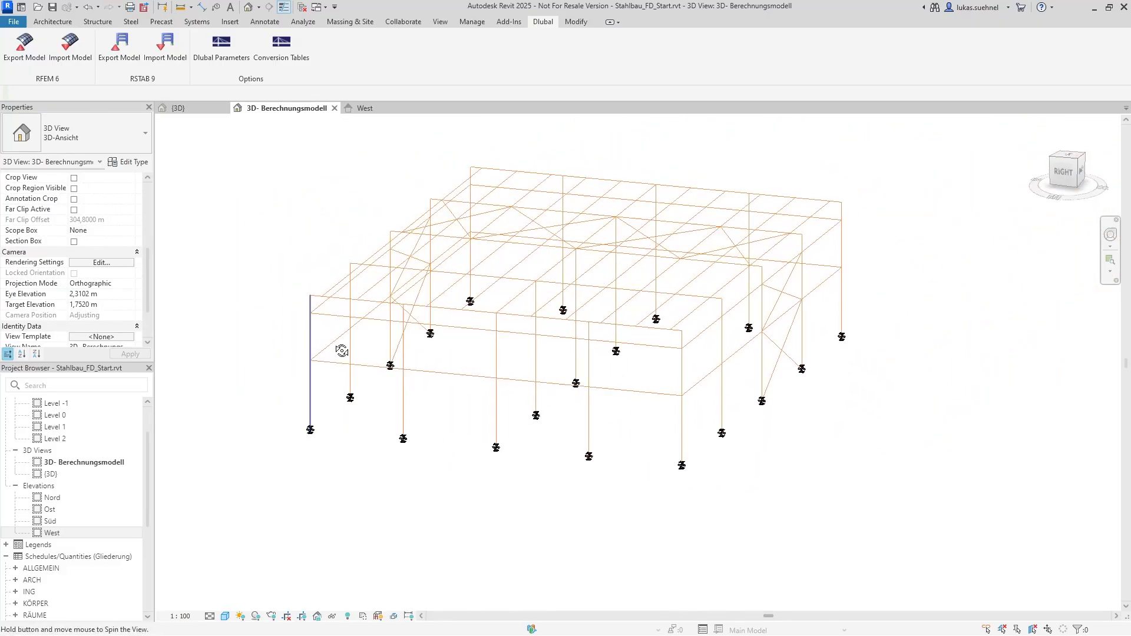
Compare the physical hall in the {3D} view with its analytical model in the 3D- Berechnungsmodell view
left_click(179, 108)
middle_click_drag(235, 228, 323, 240, "shift")
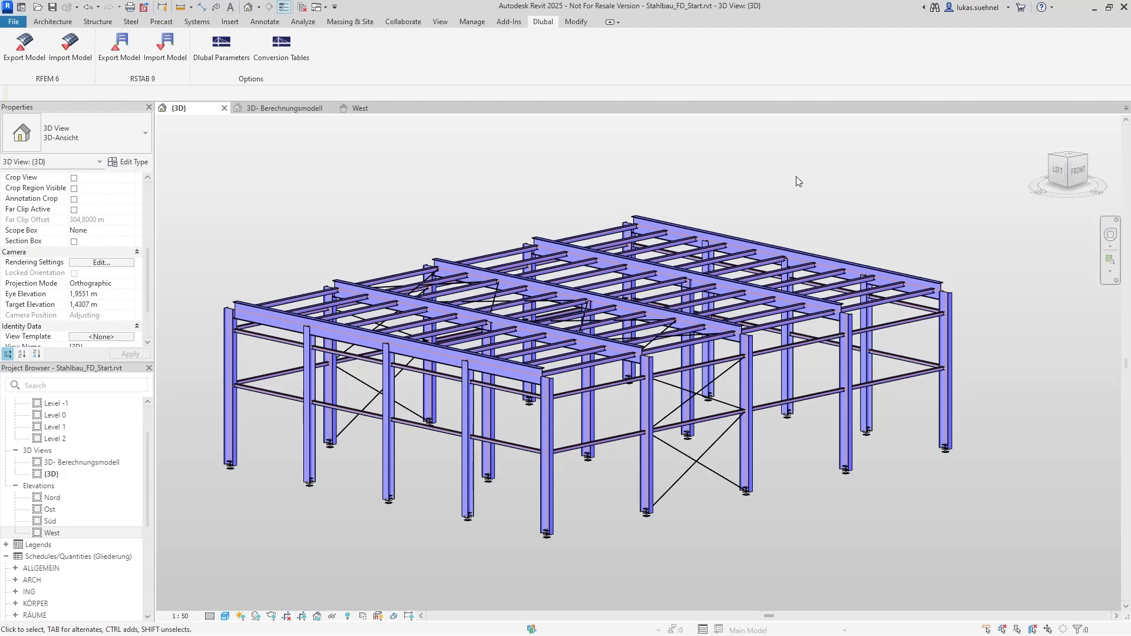
middle_click_drag(337, 210, 369, 199)
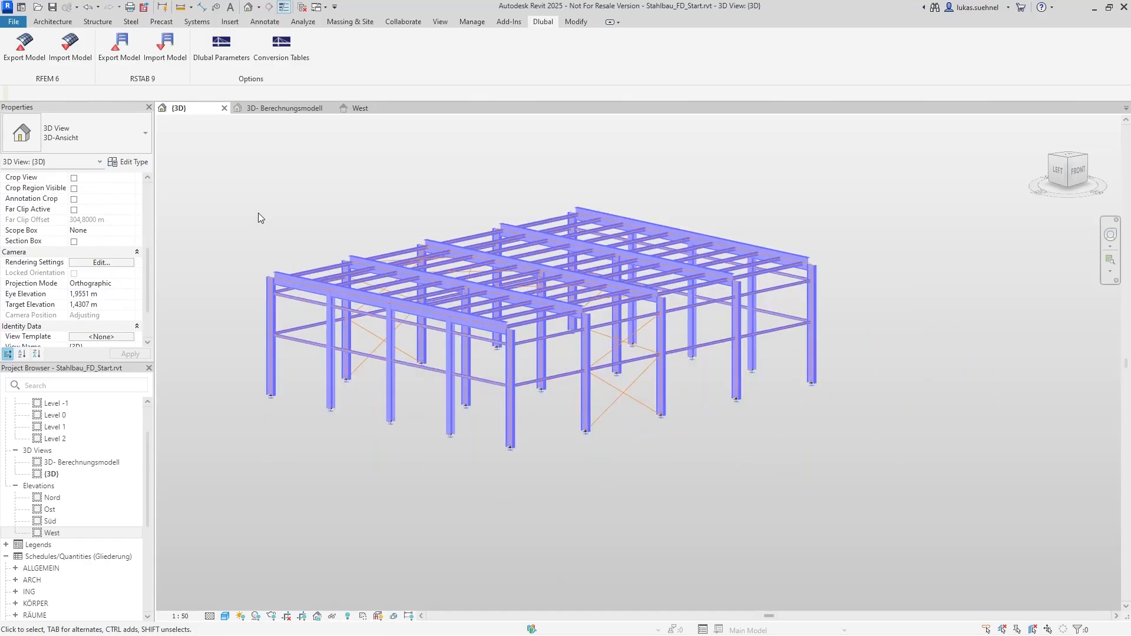
left_click(281, 109)
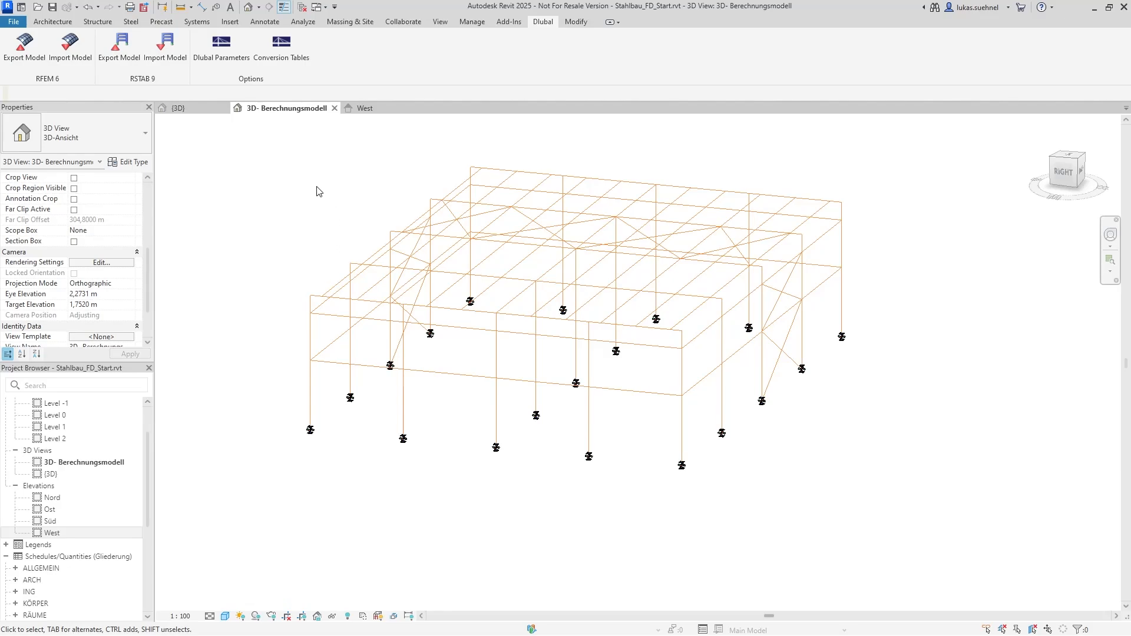
left_click_drag(223, 151, 935, 549)
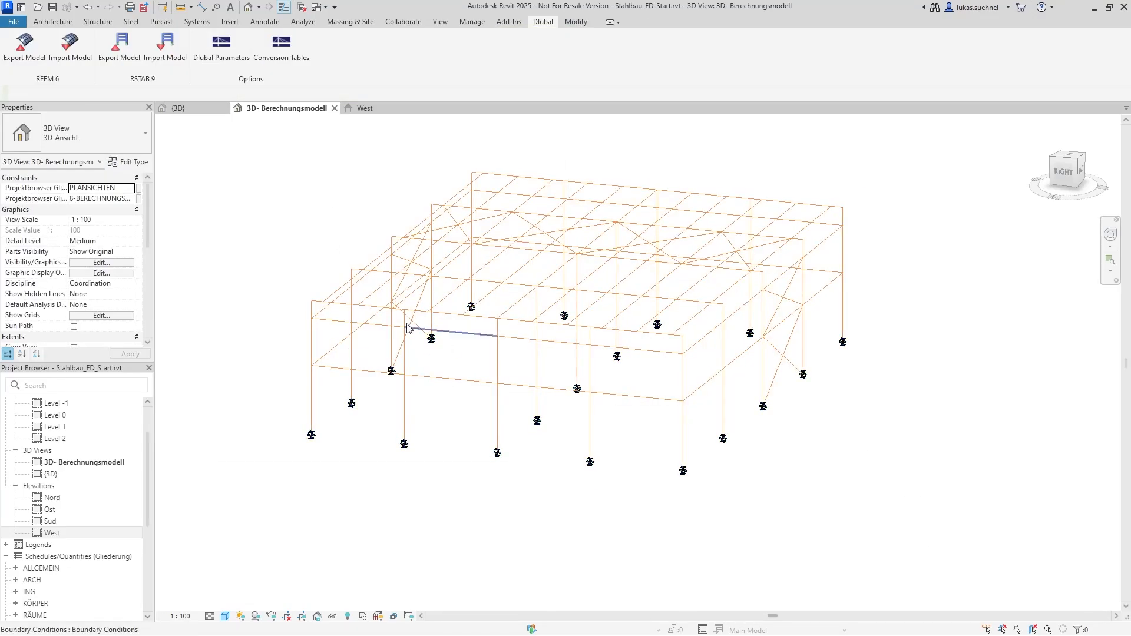
left_click(15, 24)
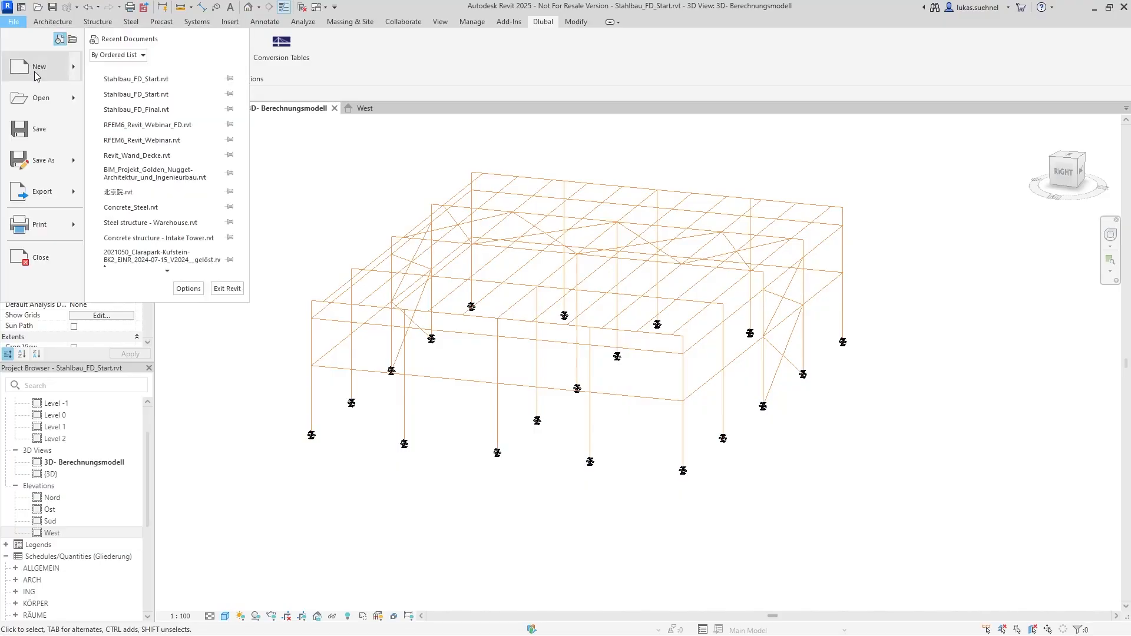
mouse_move(75, 198)
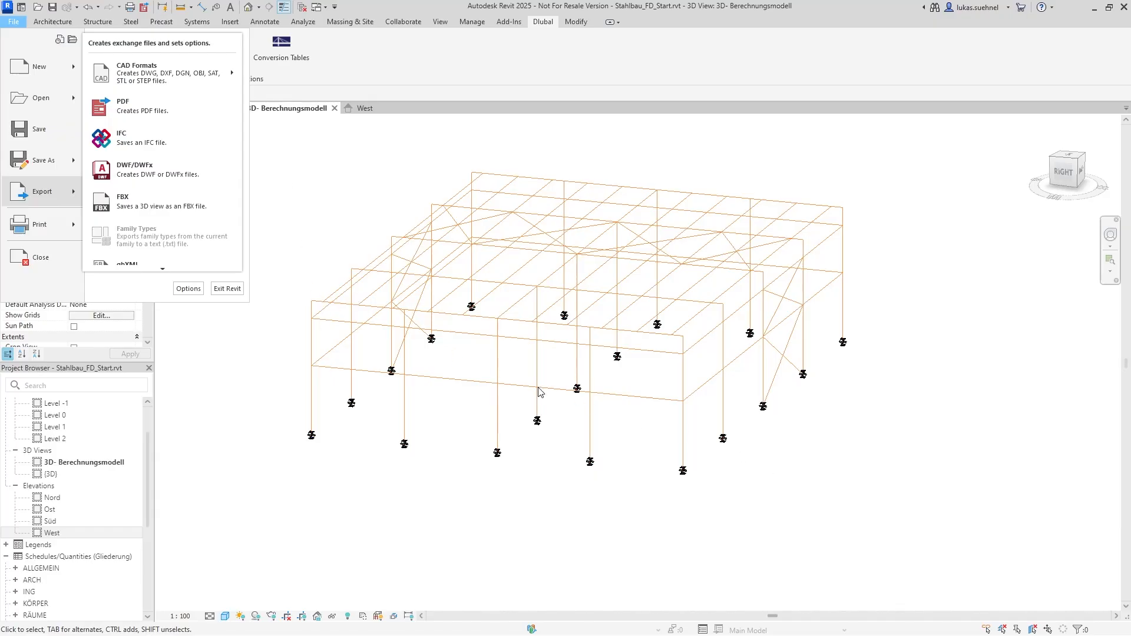
left_click(446, 435)
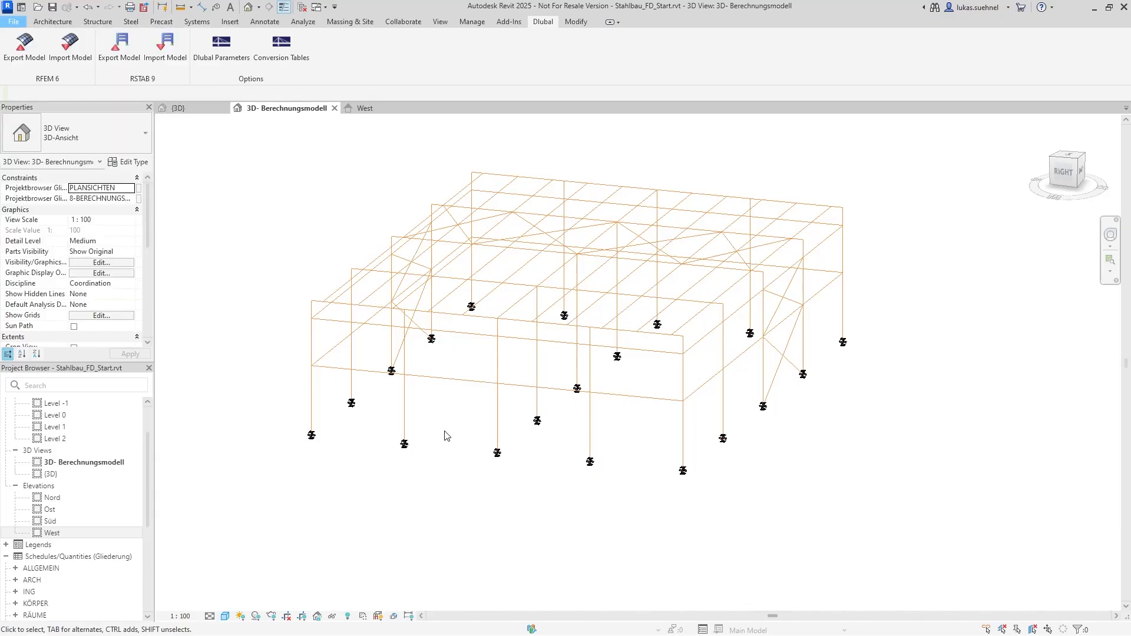
Start an IFC export from the {3D} view and set the output file to Example_1.ifc on the Desktop
left_click(177, 108)
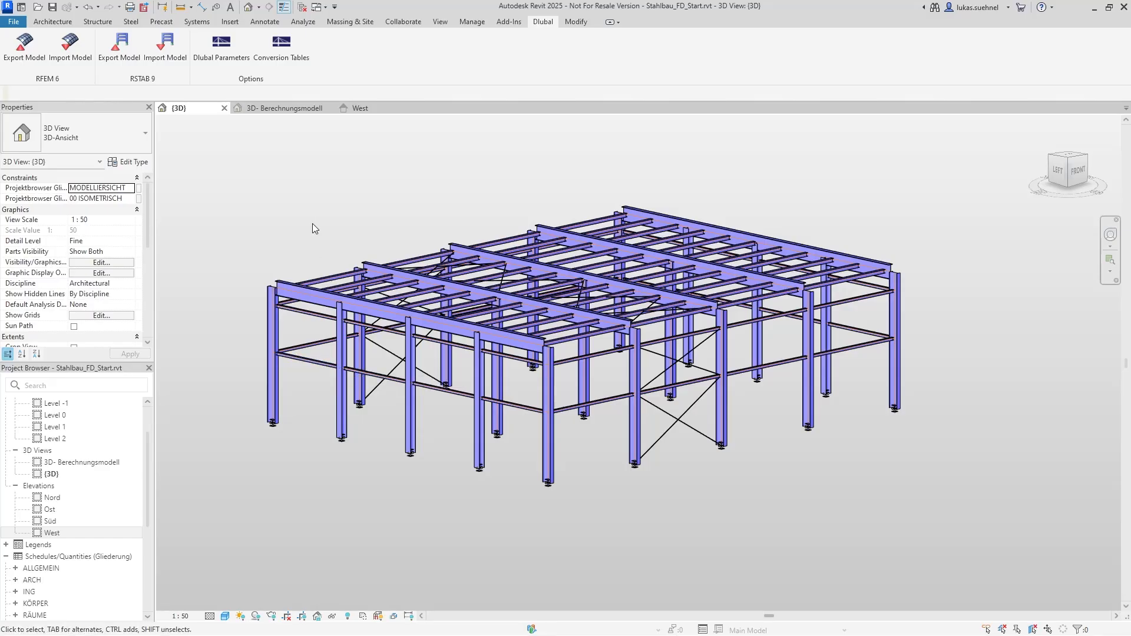
left_click(18, 25)
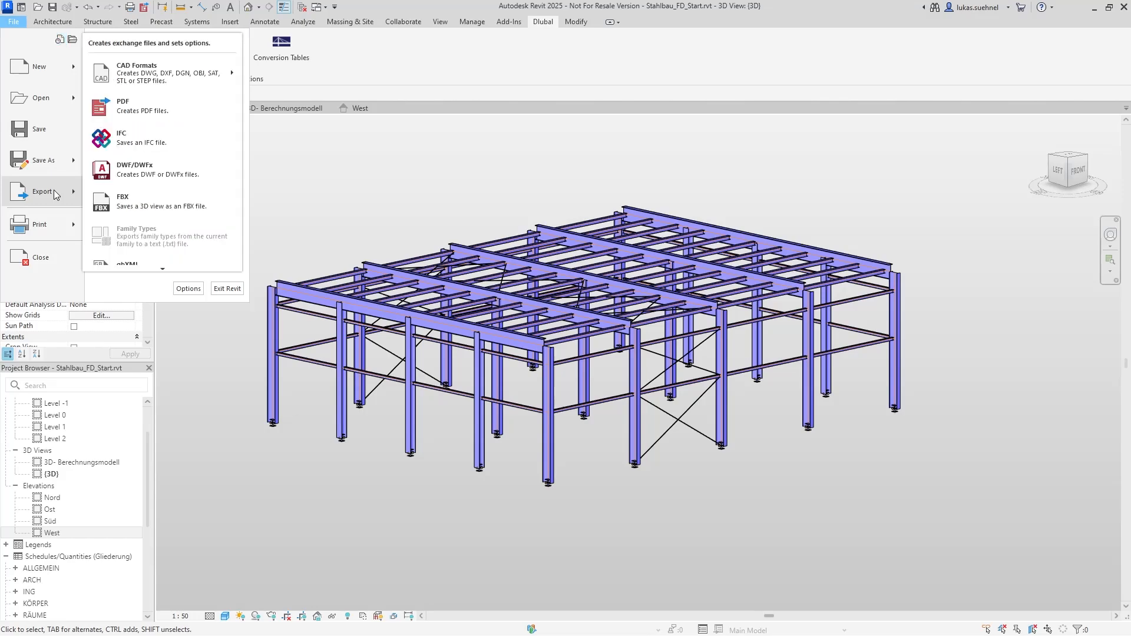
left_click(127, 137)
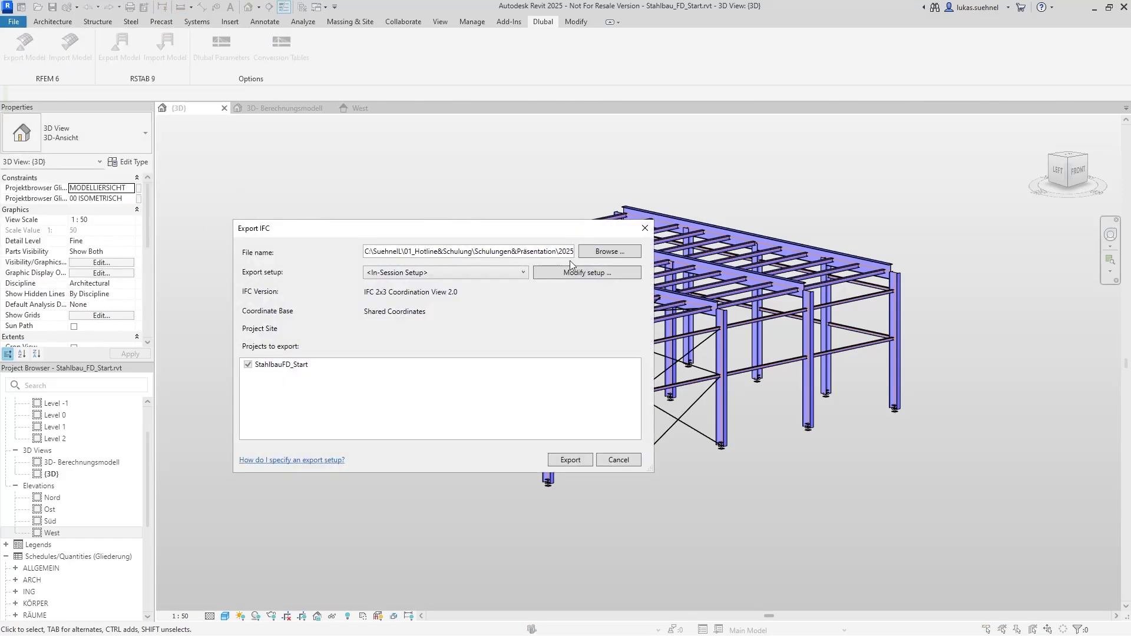
left_click(620, 254)
left_click(281, 348)
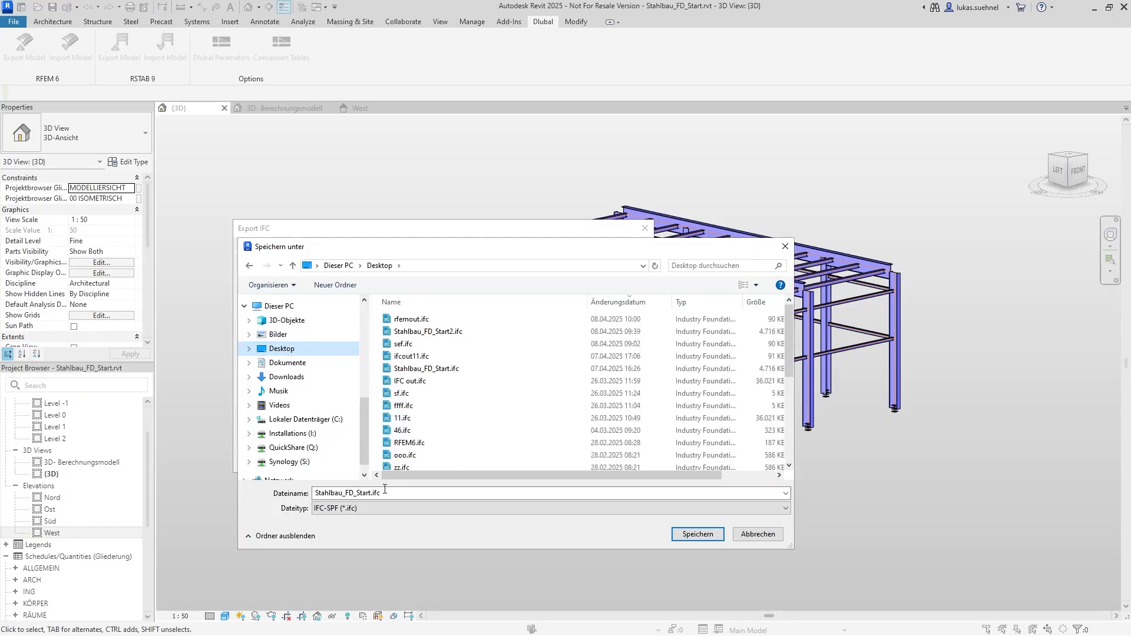
left_click(365, 494)
left_click(372, 492)
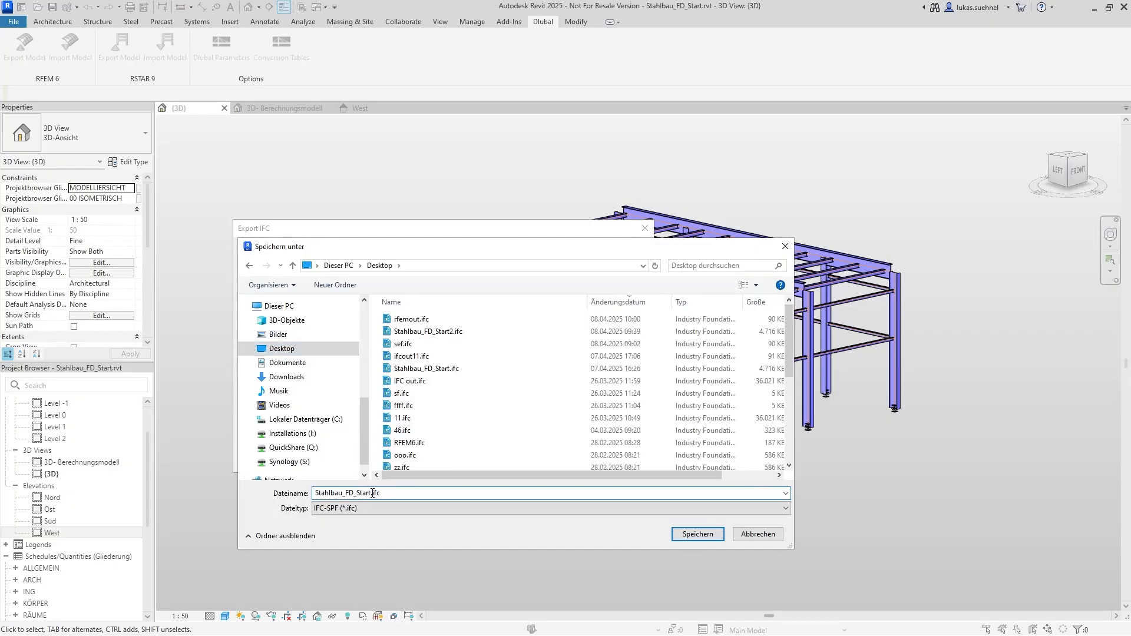
left_click_drag(373, 492, 276, 491)
type("Example_1")
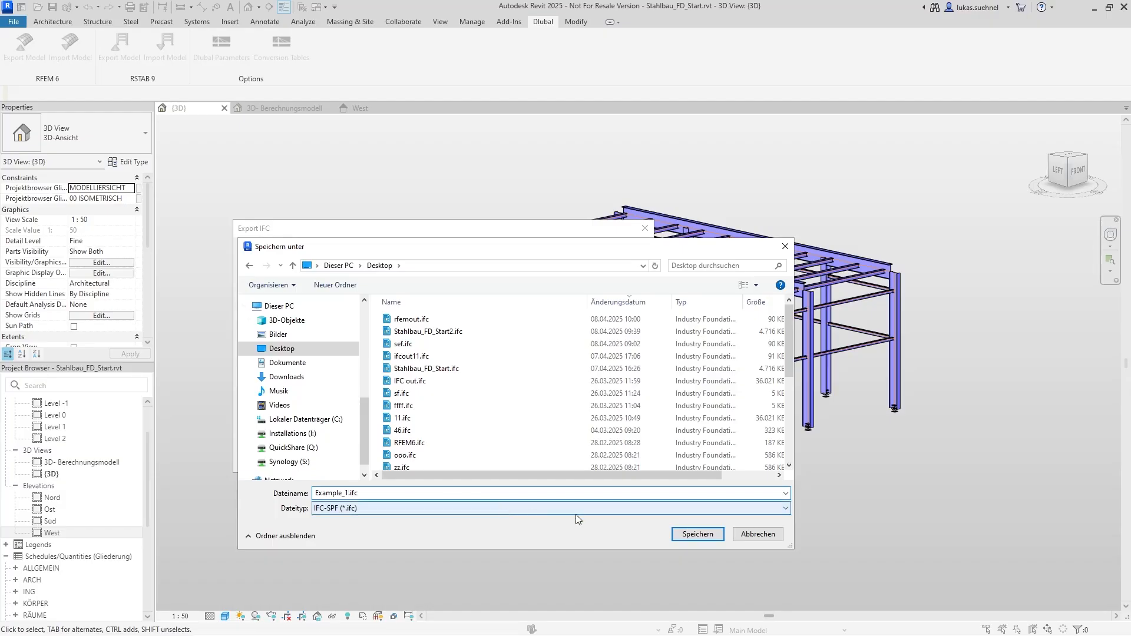
left_click(683, 535)
Set the export setup to IFC4 Reference View [Structural] and export the StahlbauFD_Start project
left_click(438, 273)
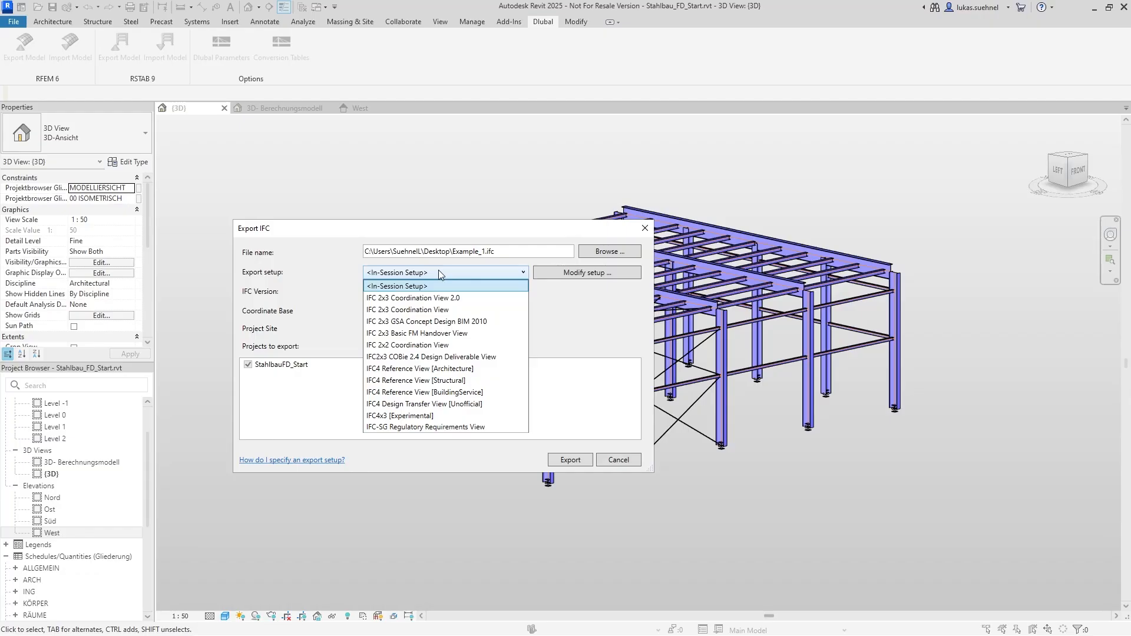
left_click(407, 381)
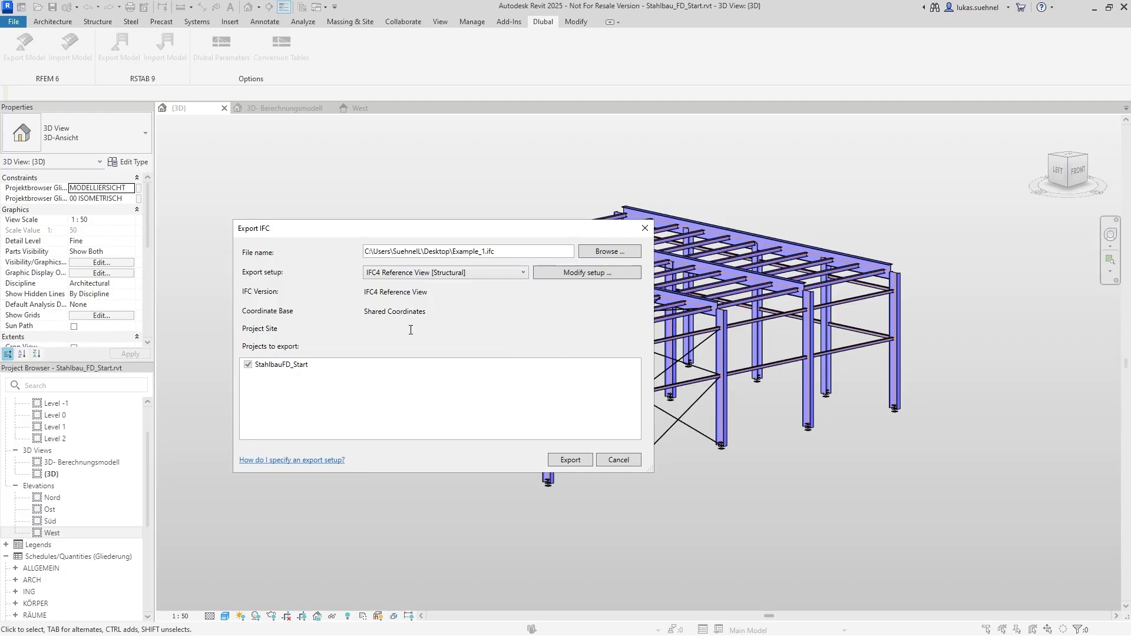
left_click(492, 272)
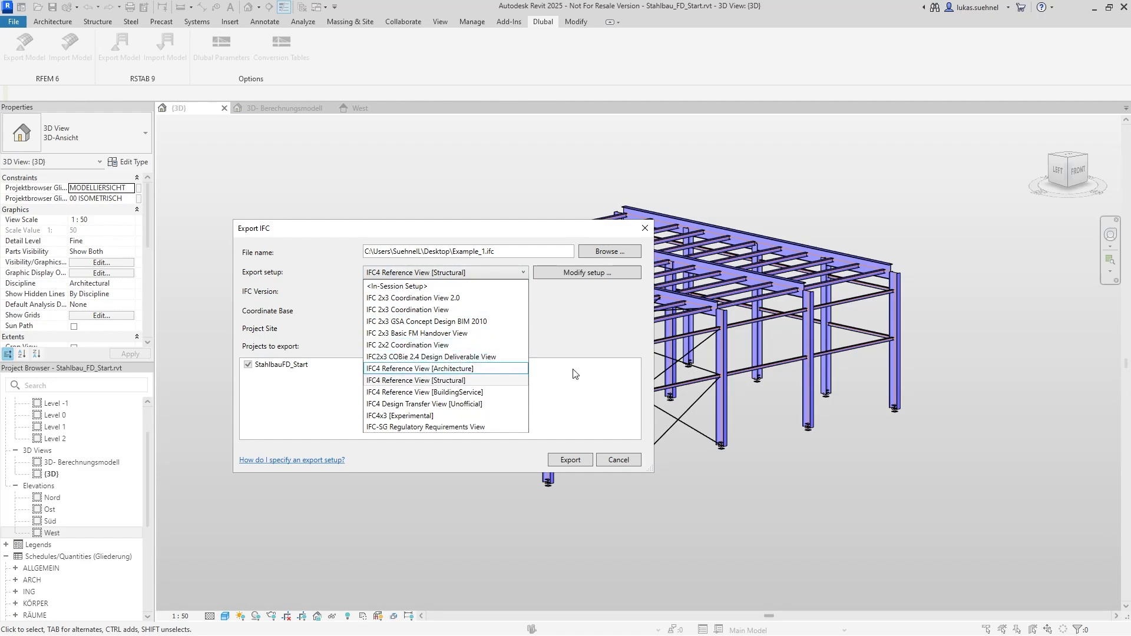
left_click(428, 380)
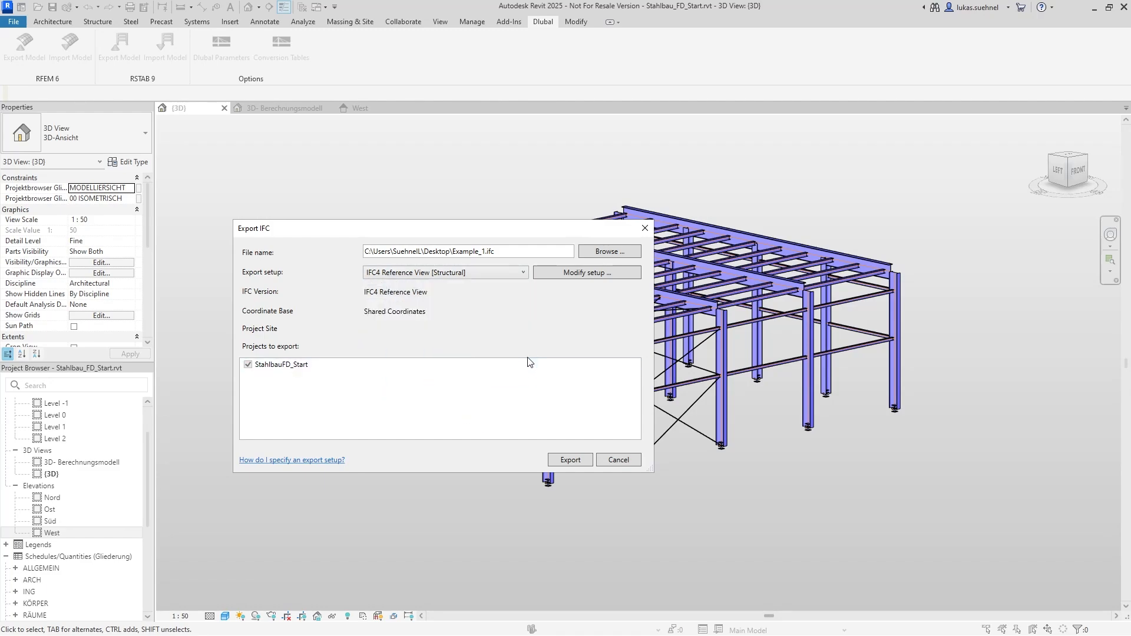
left_click(569, 460)
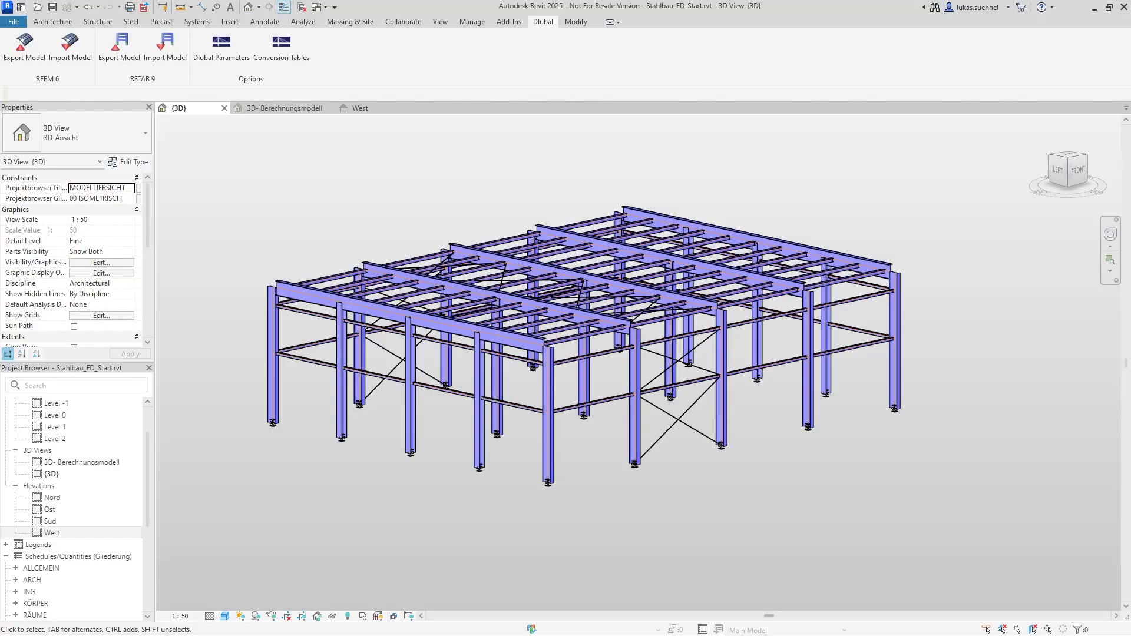
Switch to BIMvision, open Example_1.ifc from the Desktop and look over the exported steel hall
left_click_drag(1130, 235, 736, 1)
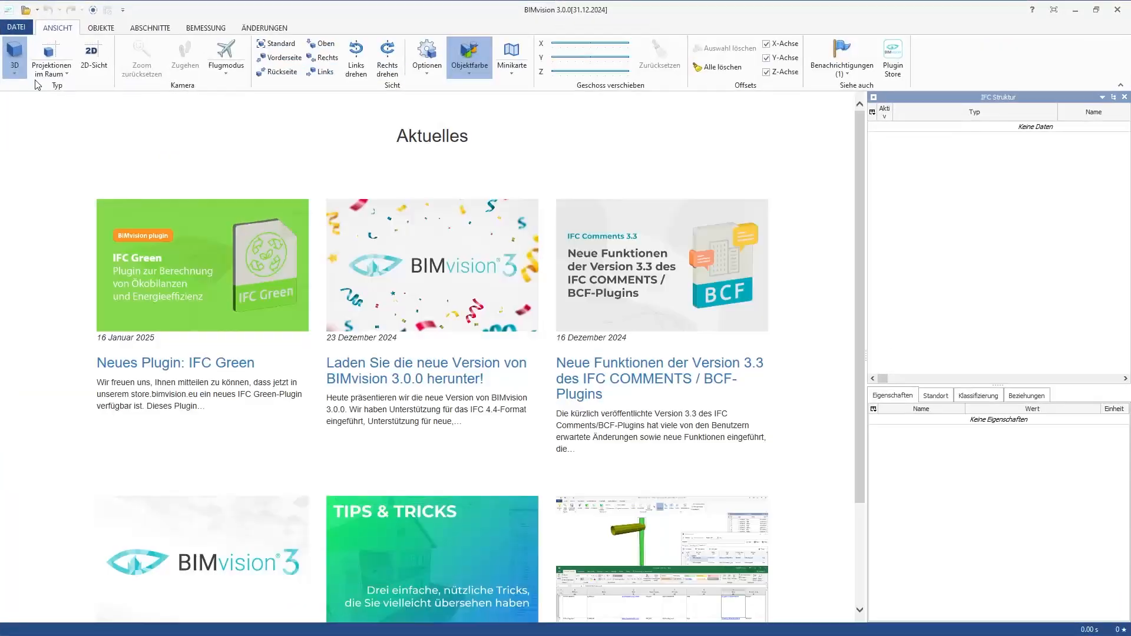
left_click(28, 9)
left_click(368, 268)
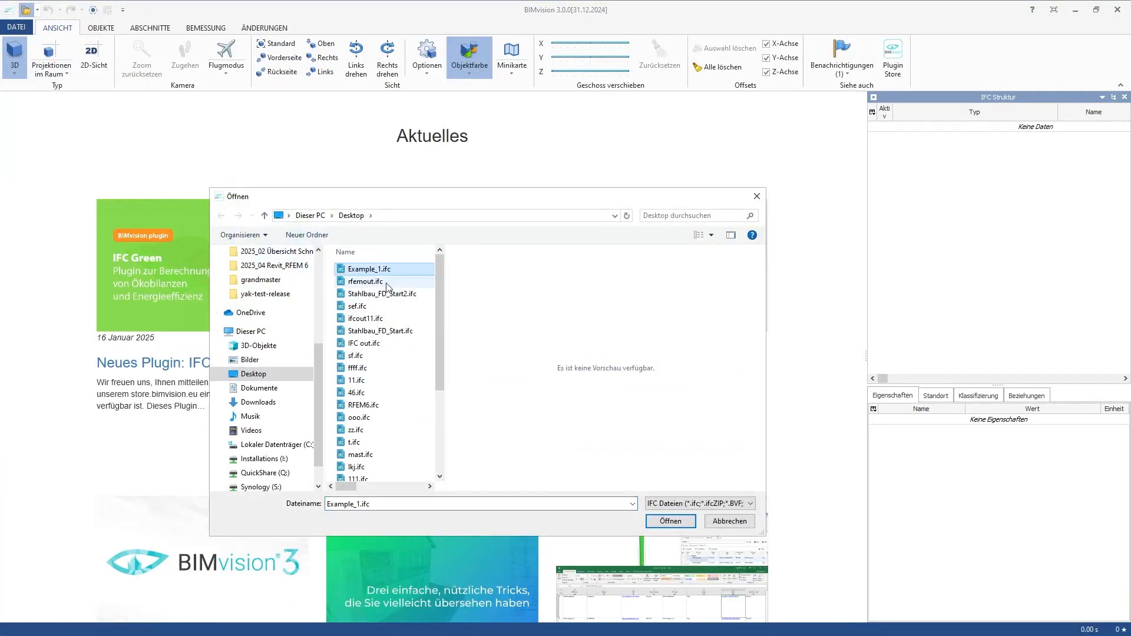
left_click(693, 523)
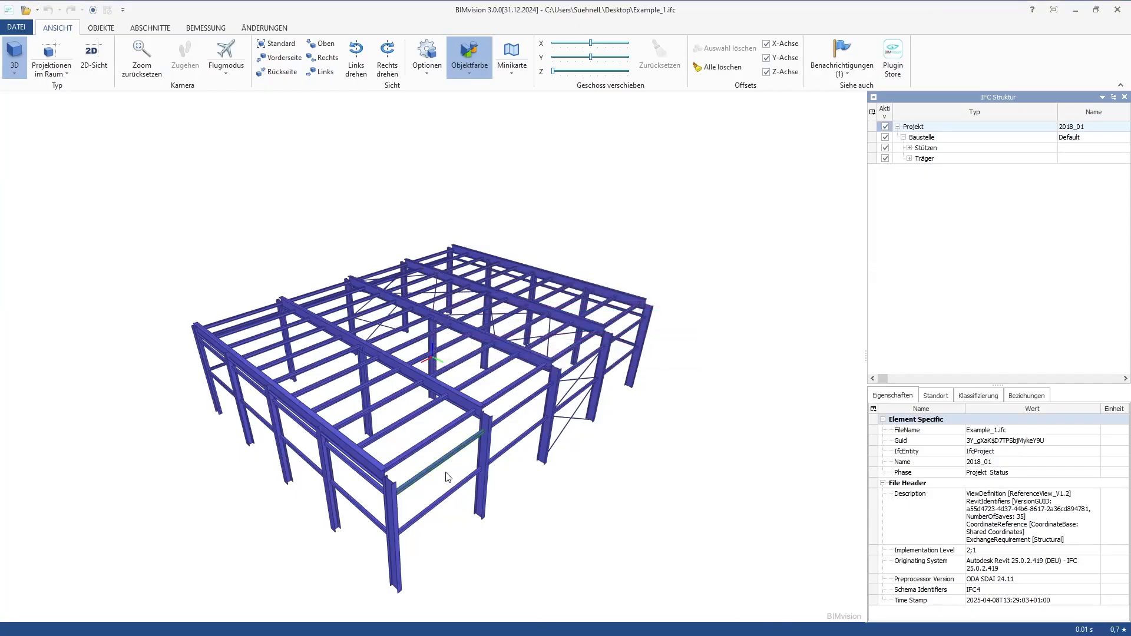
left_click_drag(305, 536, 295, 500)
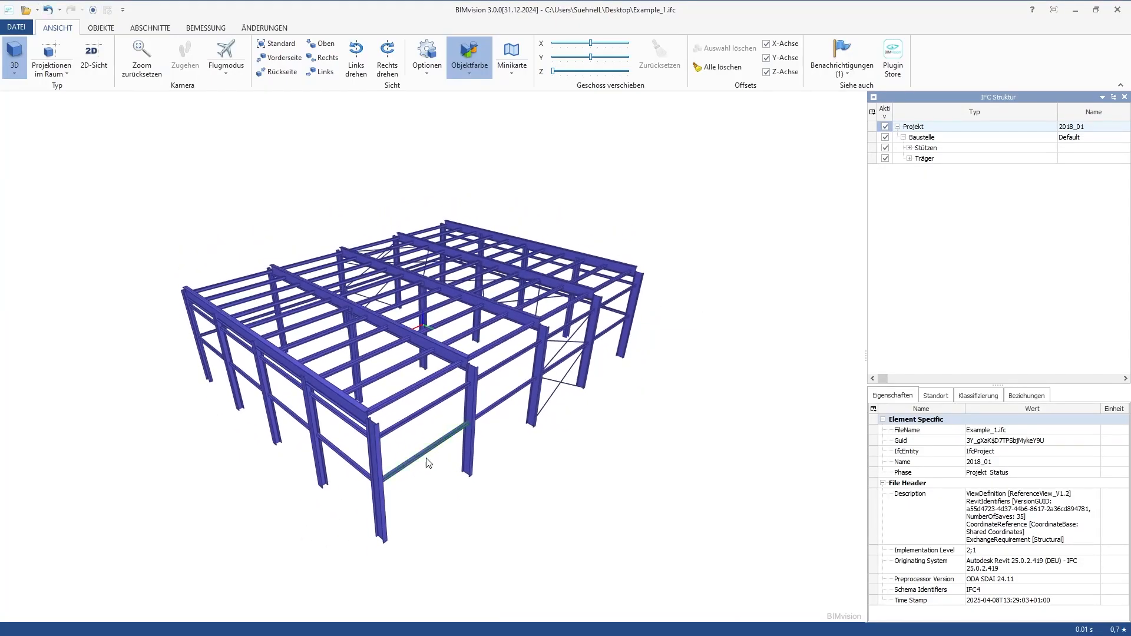
left_click_drag(455, 505, 458, 501)
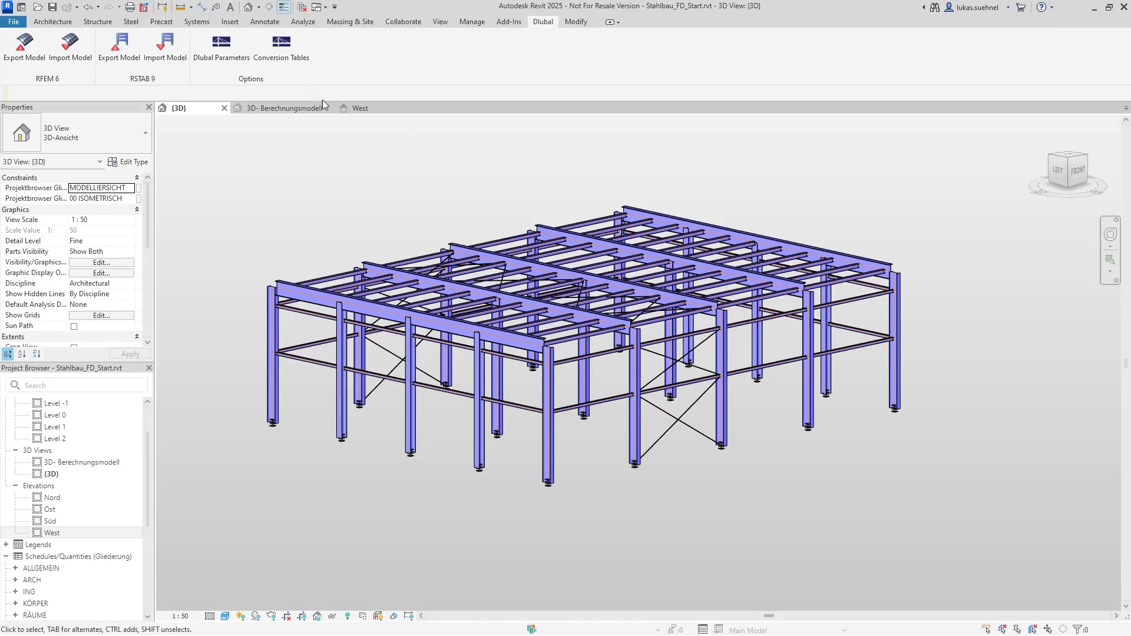
Switch back to Revit, close all views of Stahlbau_FD_Start.rvt without saving changes, and reopen the project from the recent files
left_click(223, 108)
left_click(636, 369)
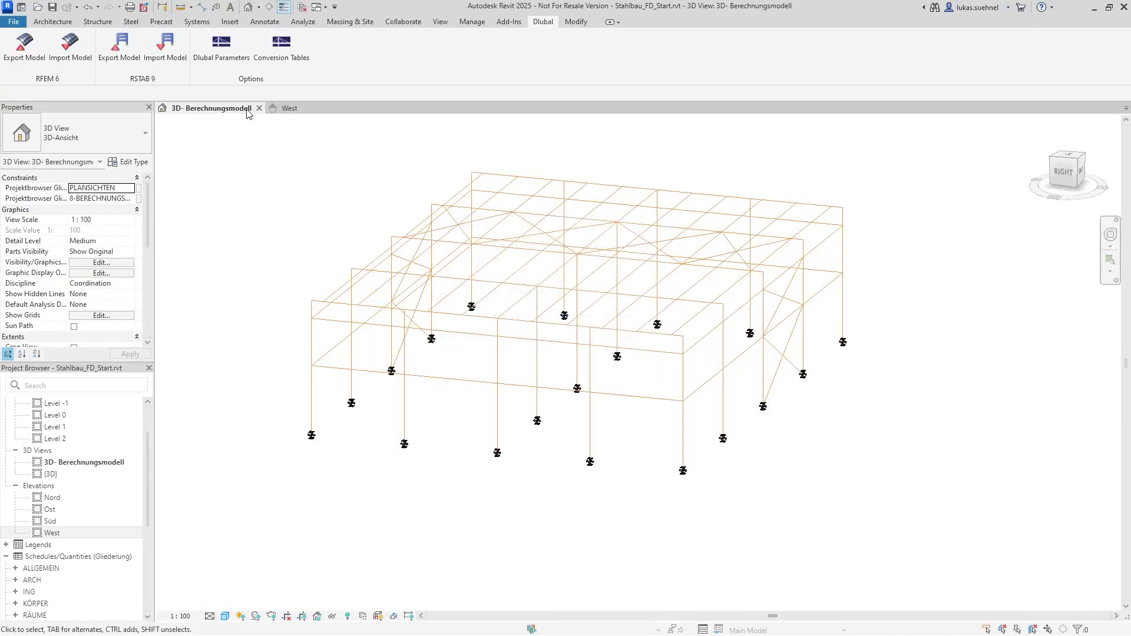
left_click(260, 108)
left_click(224, 107)
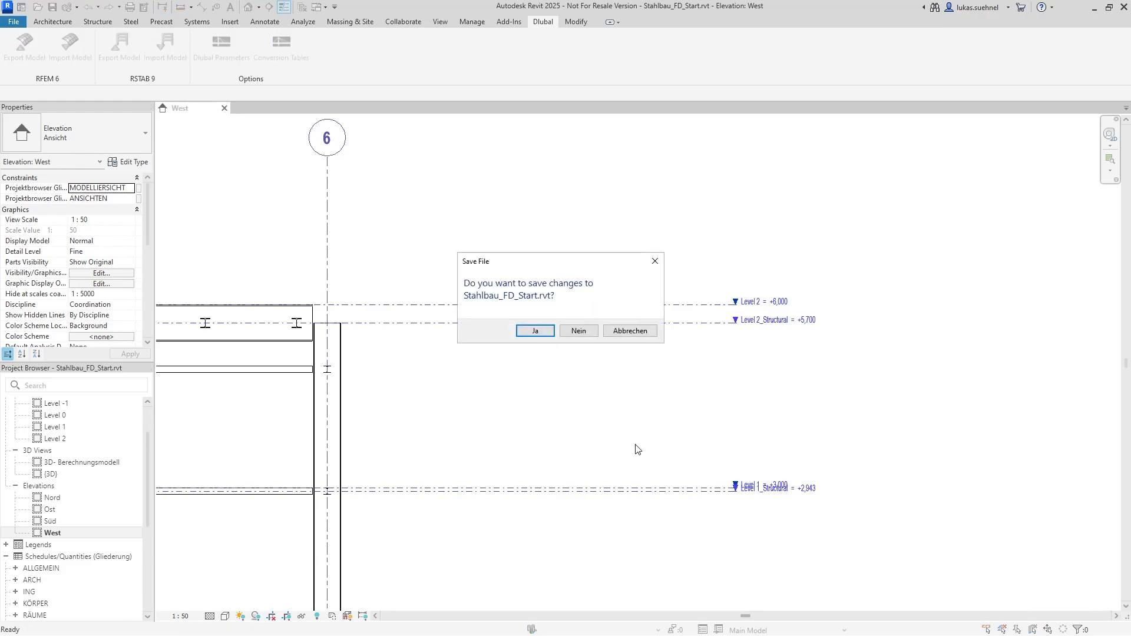
left_click(578, 332)
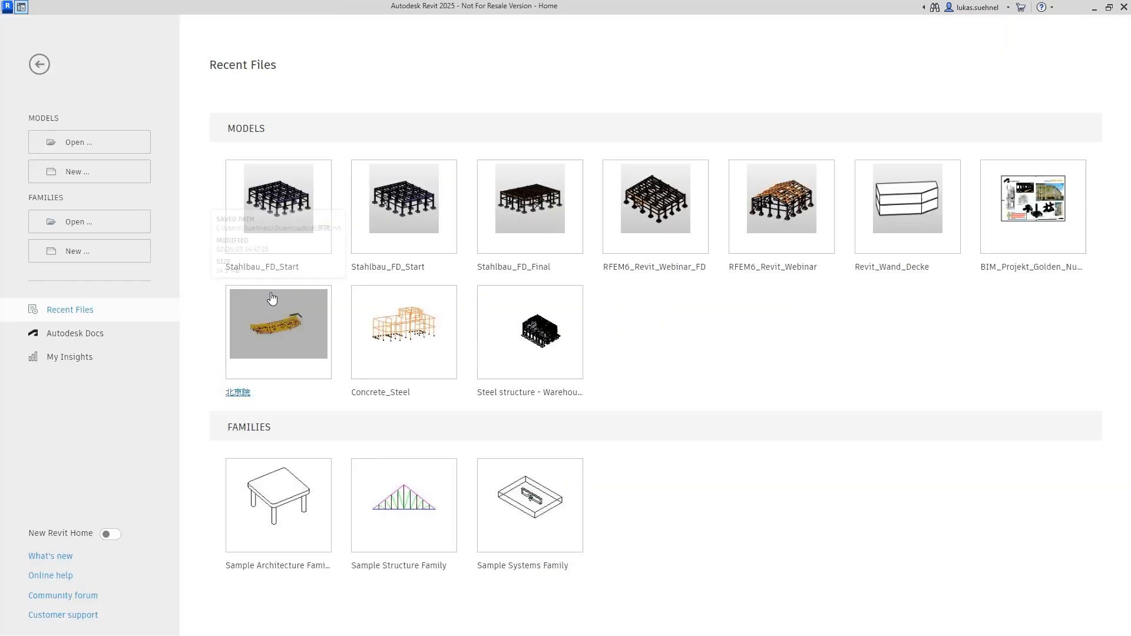
left_click(283, 187)
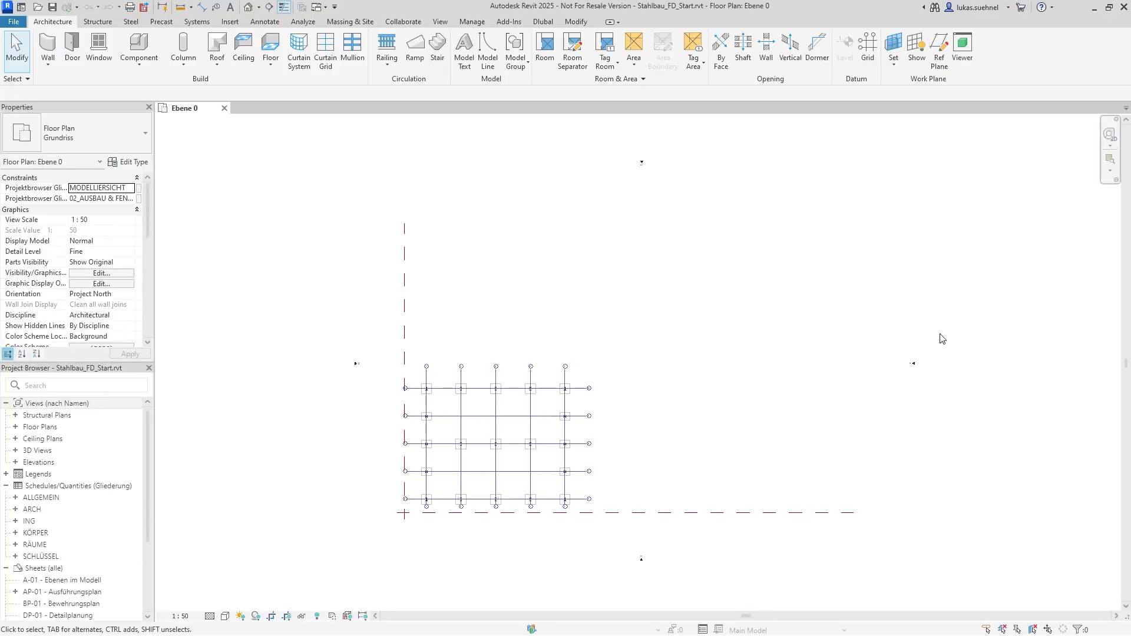
Open the default 3D view of the reopened project and look at the bolted frame corners
left_click(247, 7)
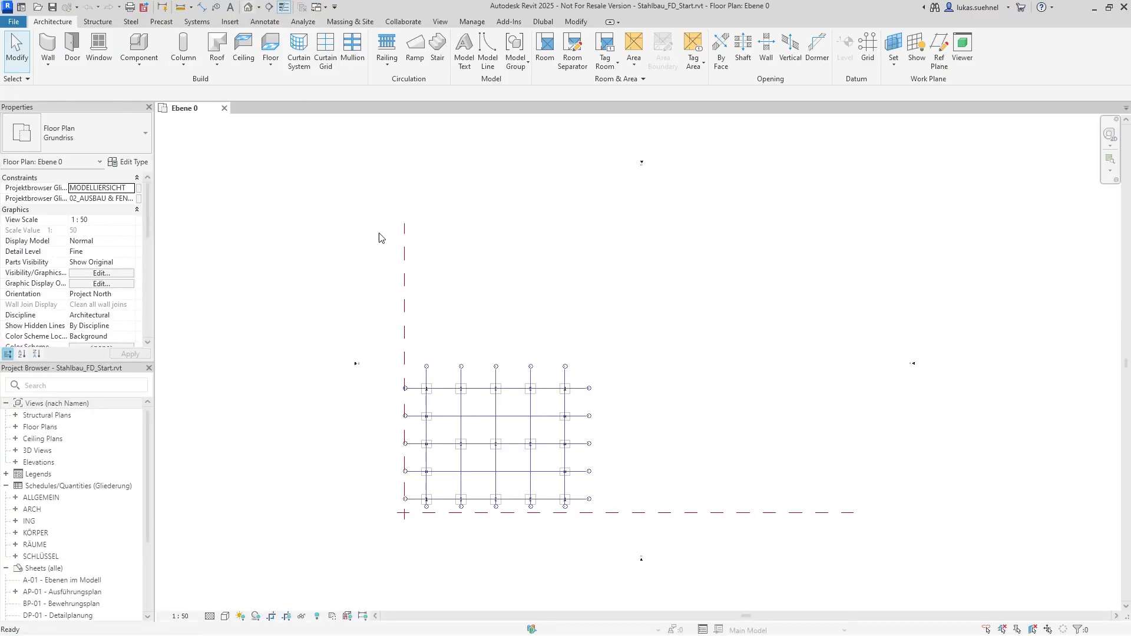
scroll(541, 363, "up", 6)
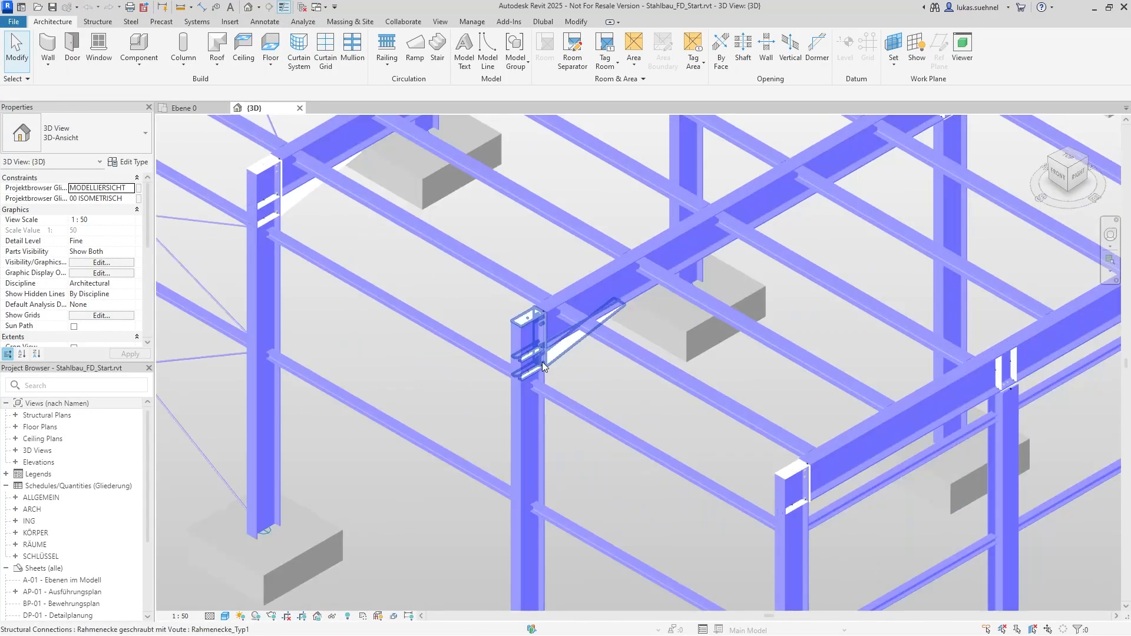
scroll(540, 361, "down", 4)
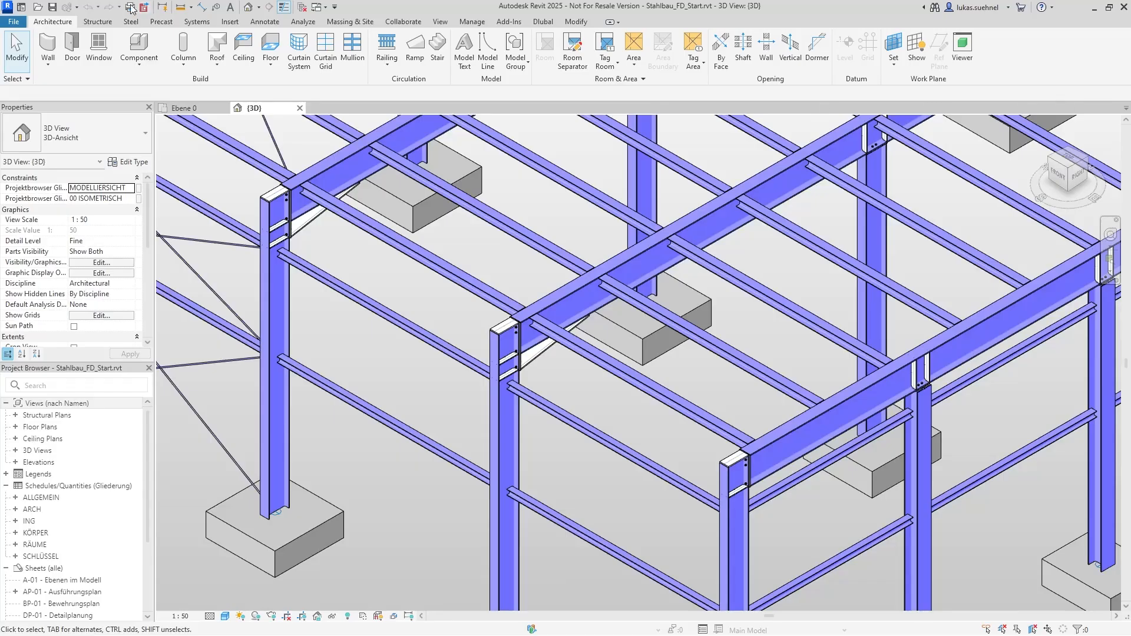
Export the StahlbauFD_Start project as Example_2.ifc to the Desktop using the IFC4 Reference View [Structural] setup
left_click(14, 22)
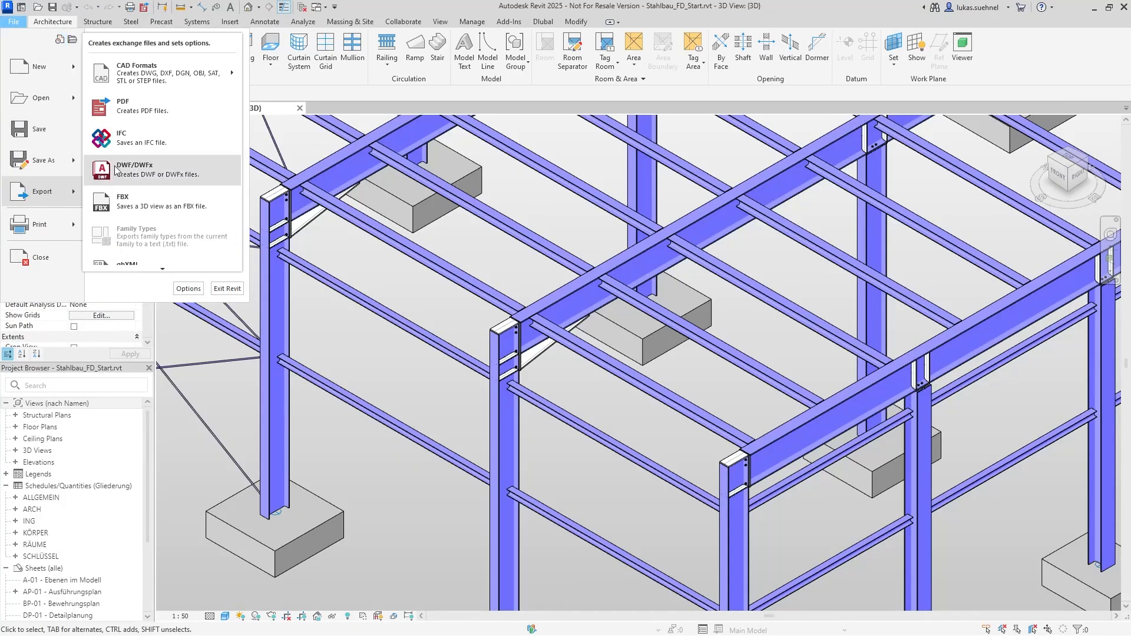
left_click(477, 307)
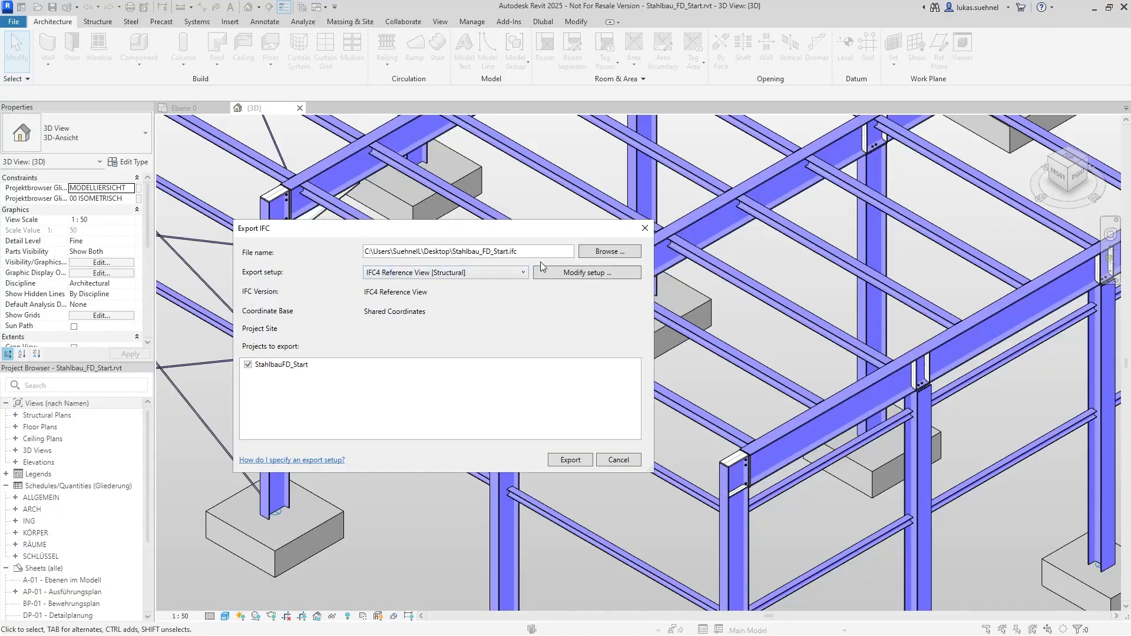
left_click(607, 251)
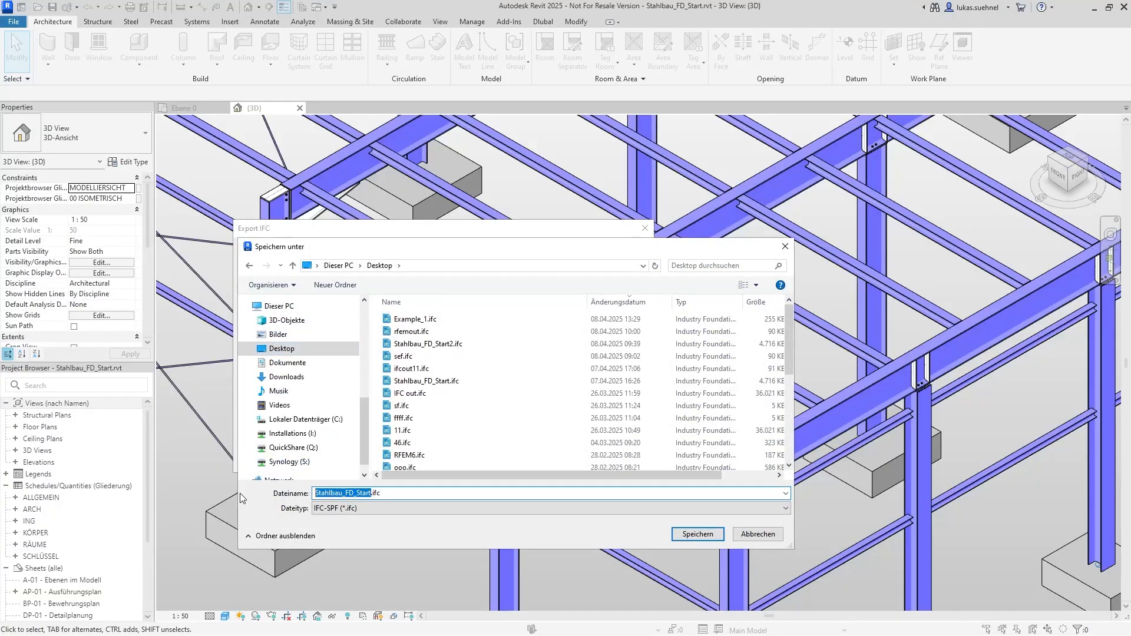
type("Example_2")
key("Return")
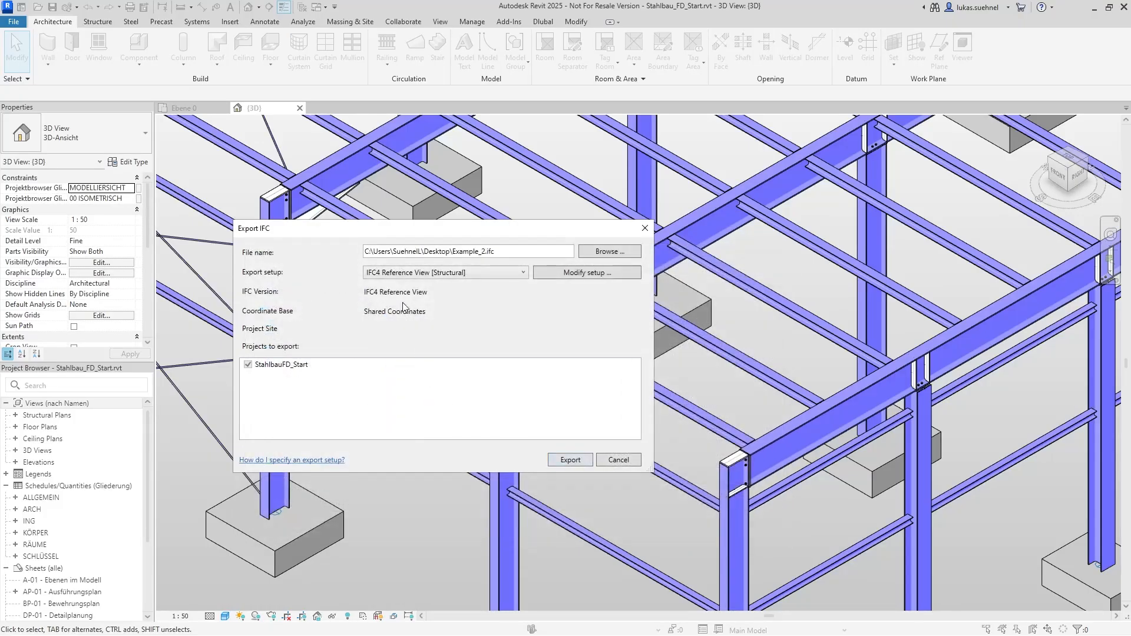
left_click(580, 461)
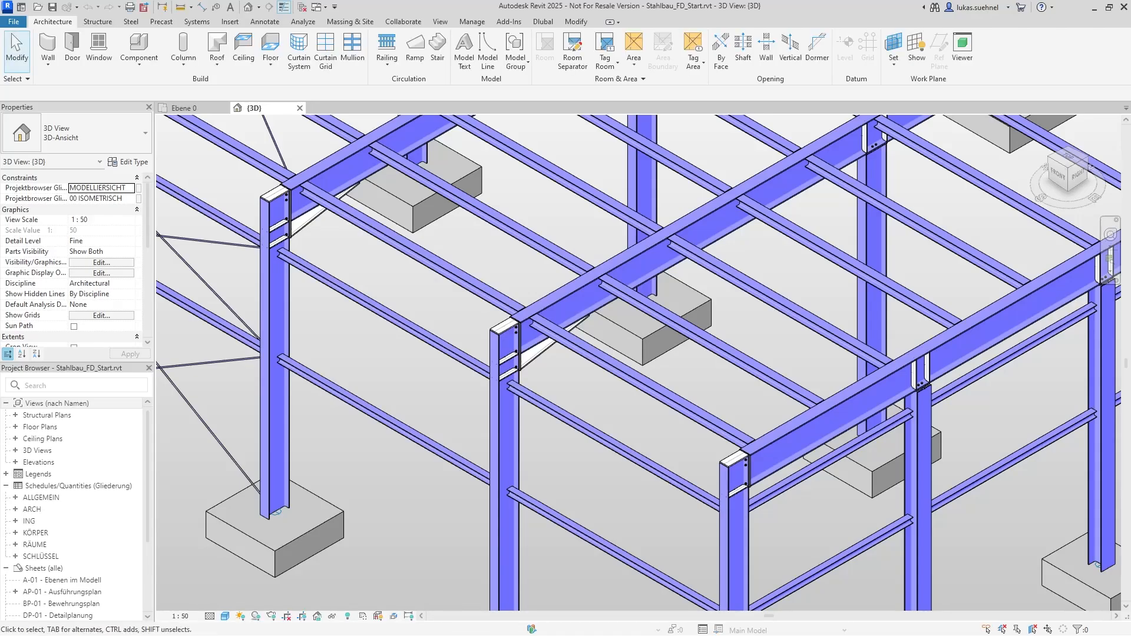
Switch to BIMvision and open Example_2.ifc from the Desktop
left_click_drag(1130, 4, 572, 0)
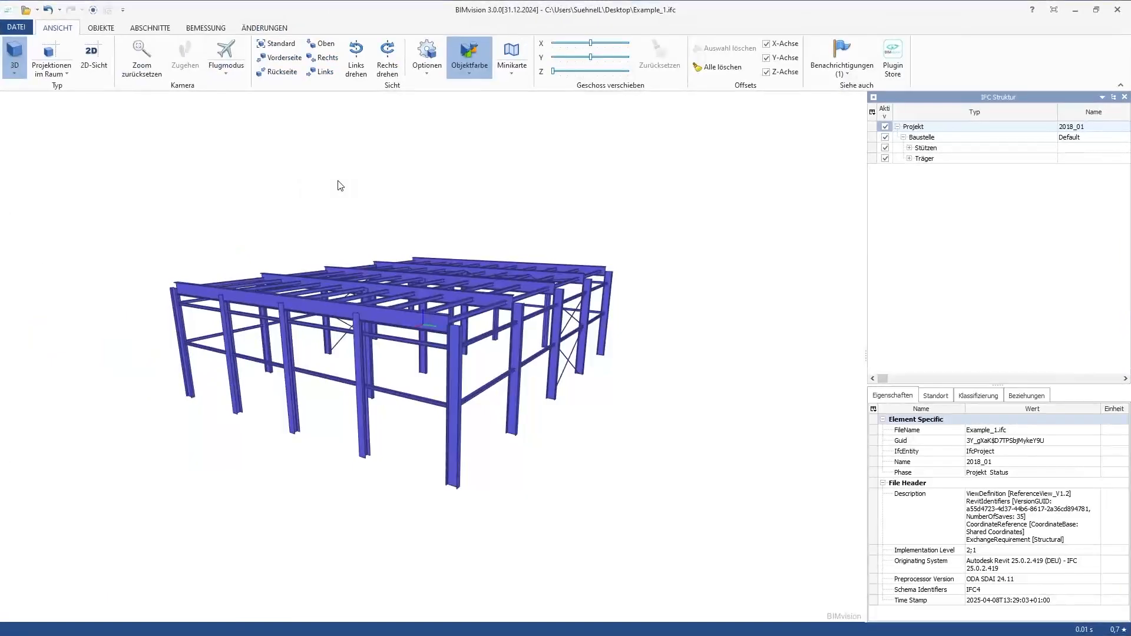
scroll(454, 335, "up", 1)
left_click_drag(454, 335, 370, 368)
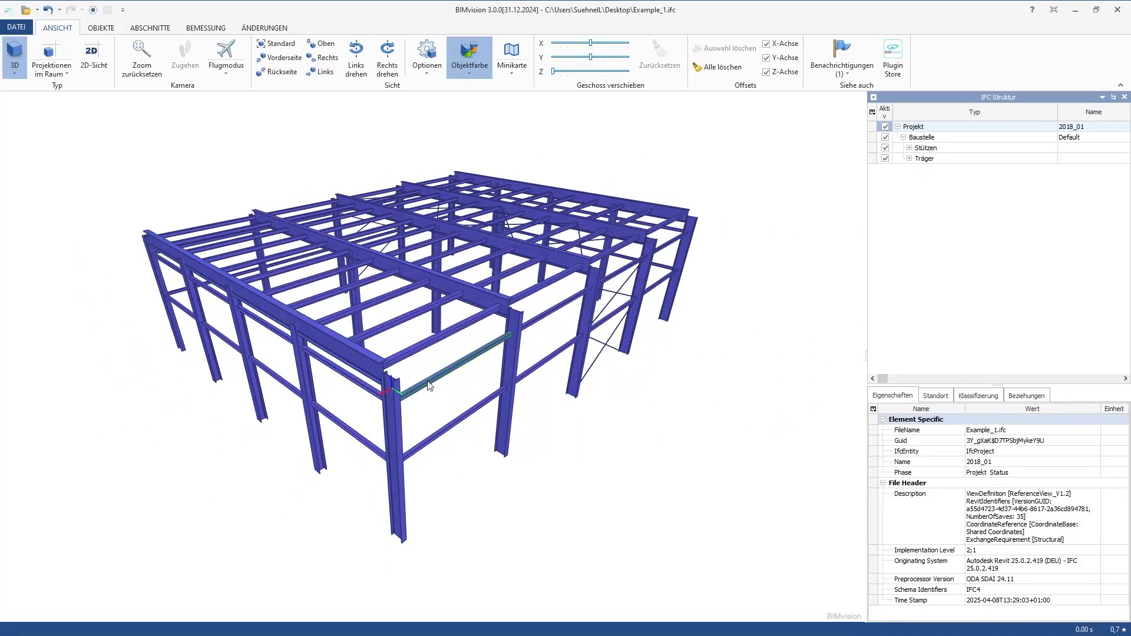
left_click(25, 10)
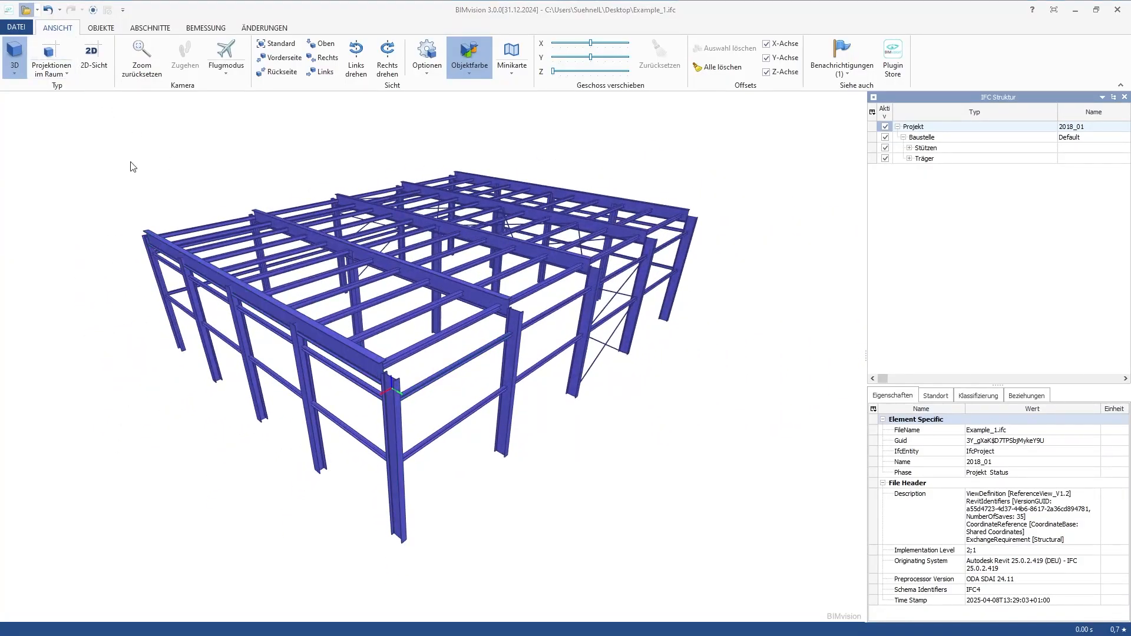
left_click(368, 269)
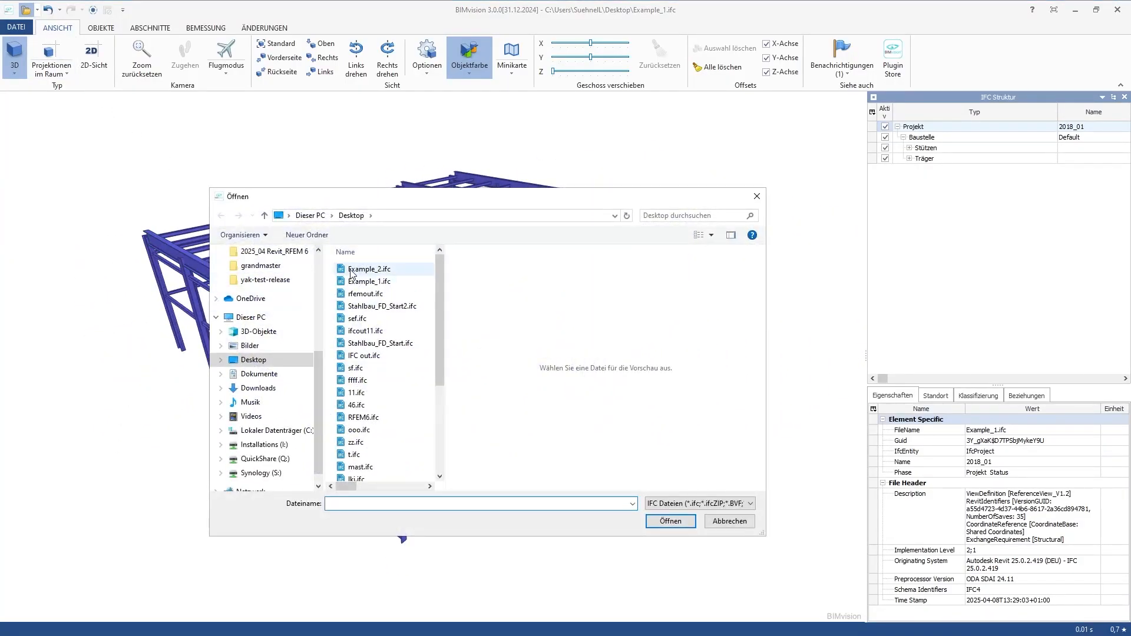
left_click(669, 524)
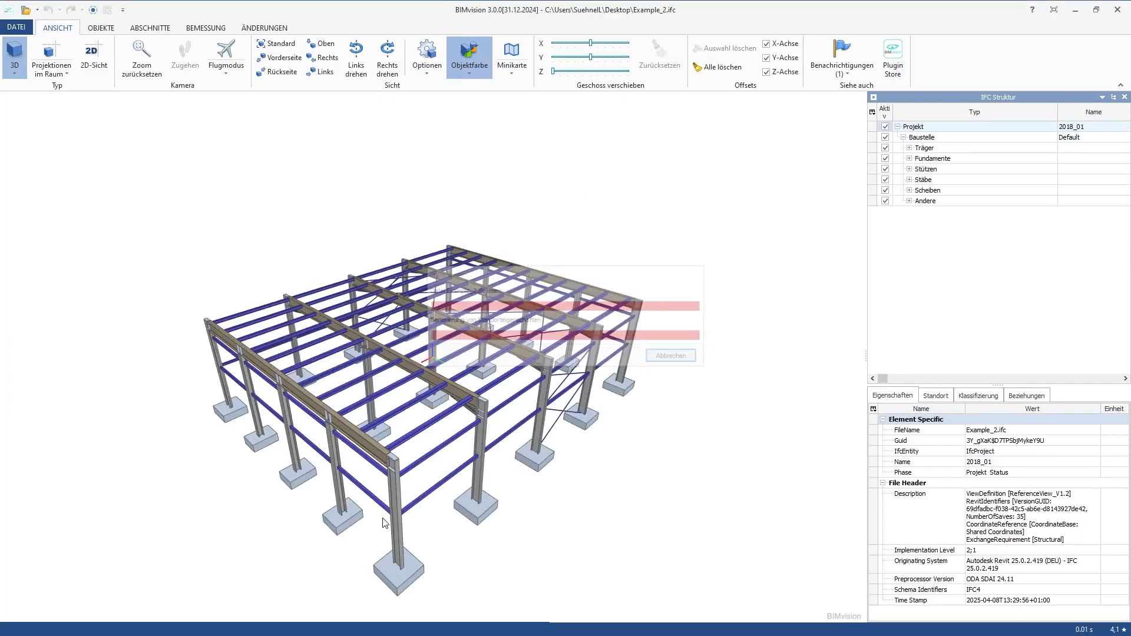
Examine the steel hall in Example_2.ifc from several angles, including the bolted frame corner connection and the foundations
left_click_drag(566, 513, 518, 419)
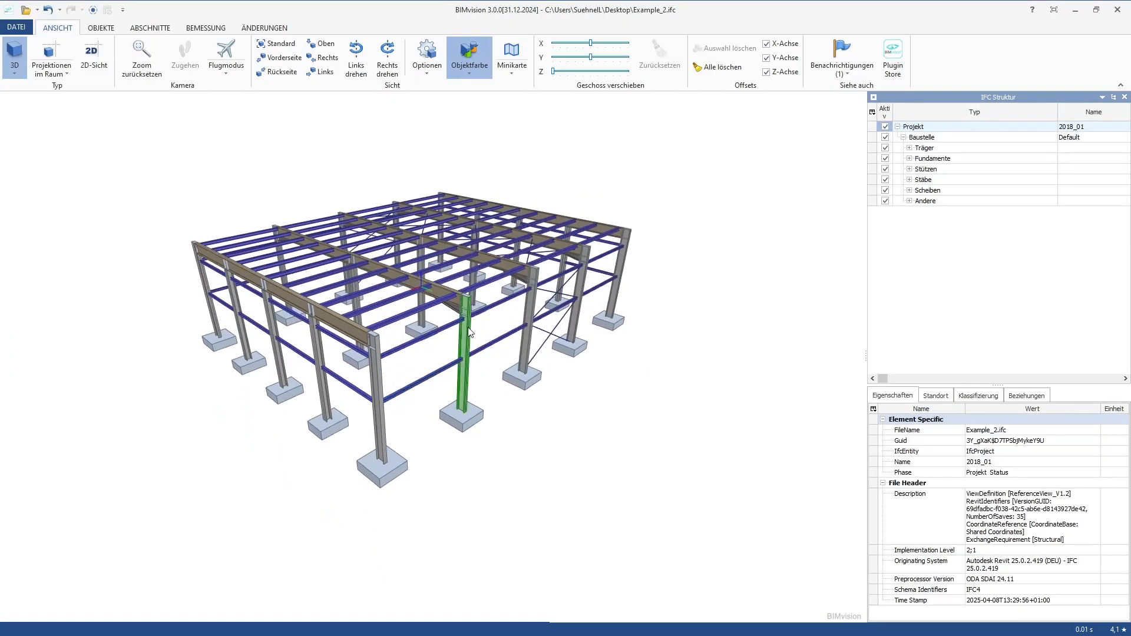
scroll(417, 392, "up", 5)
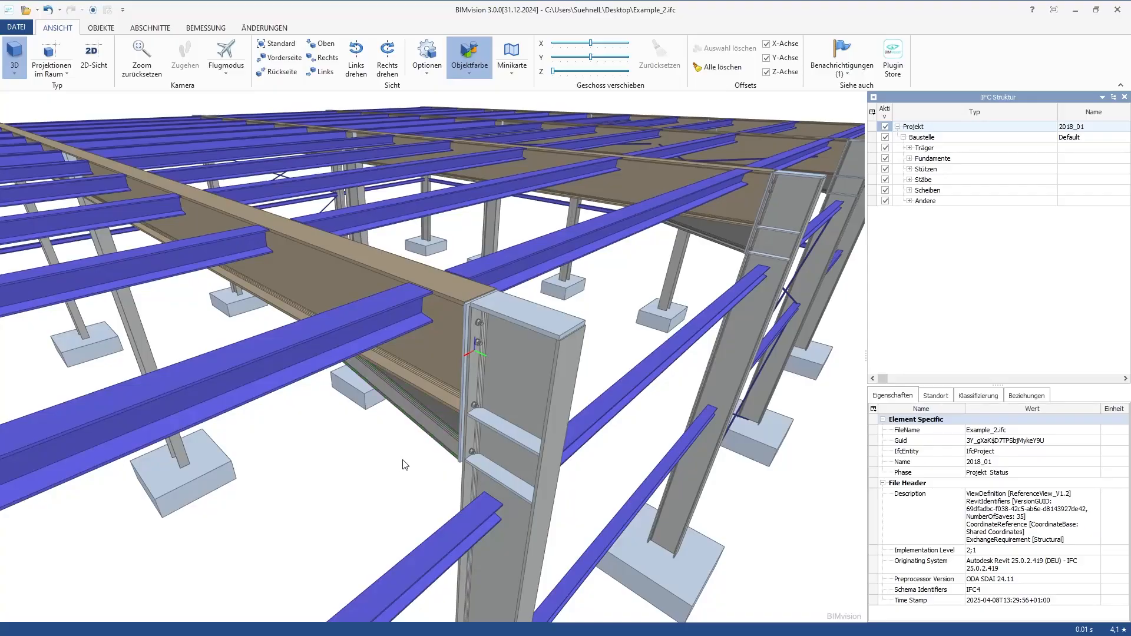
scroll(443, 408, "up", 4)
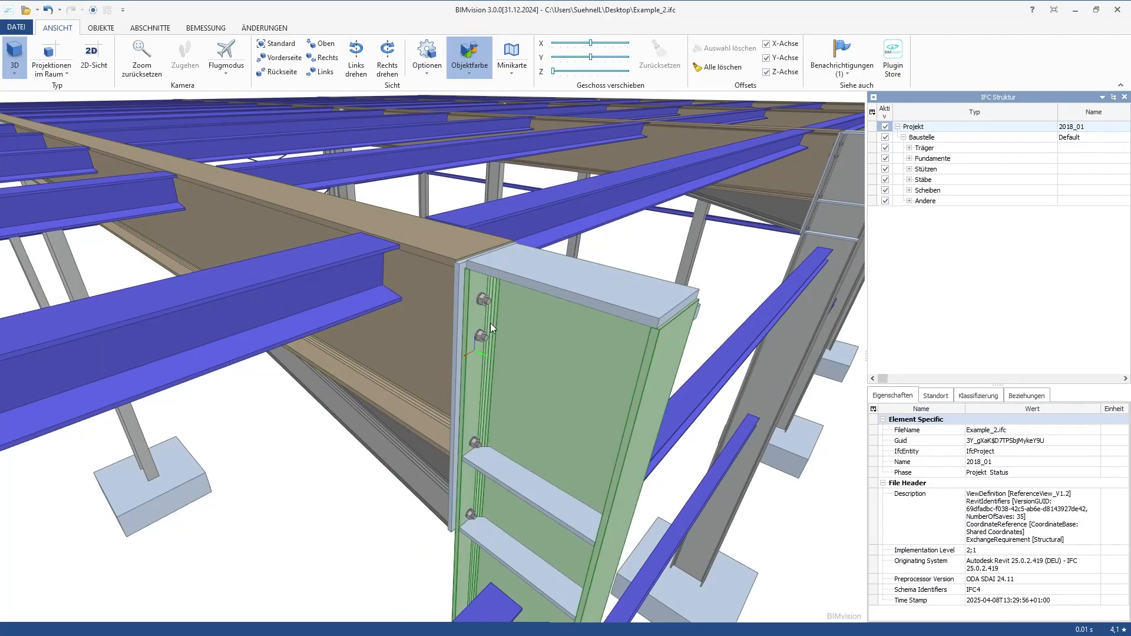
scroll(492, 328, "down", 10)
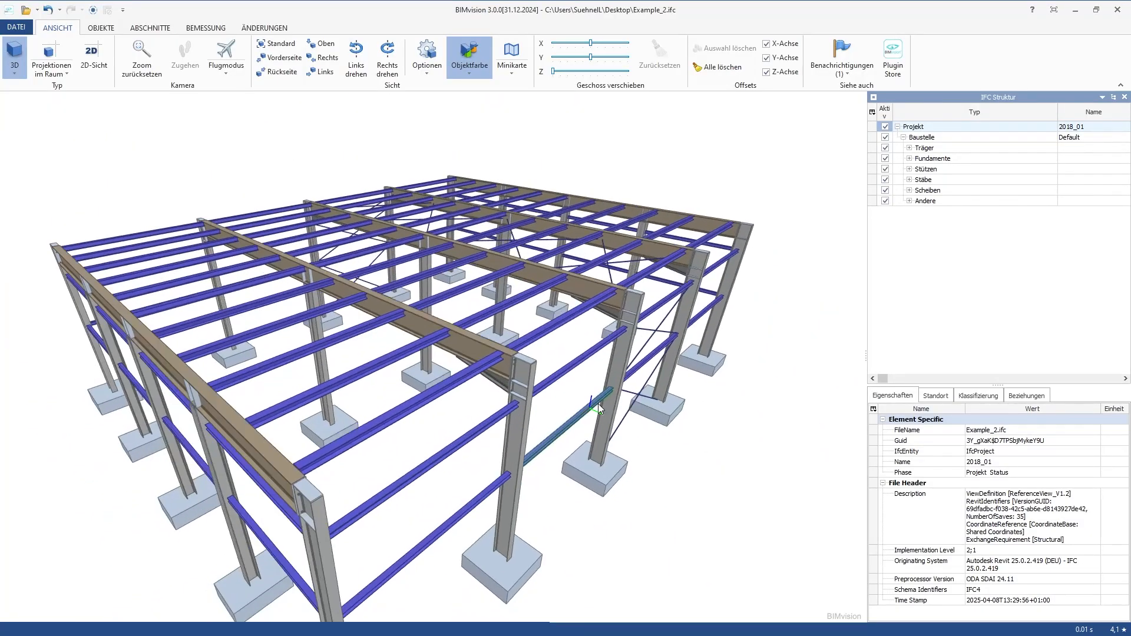
scroll(533, 457, "up", 5)
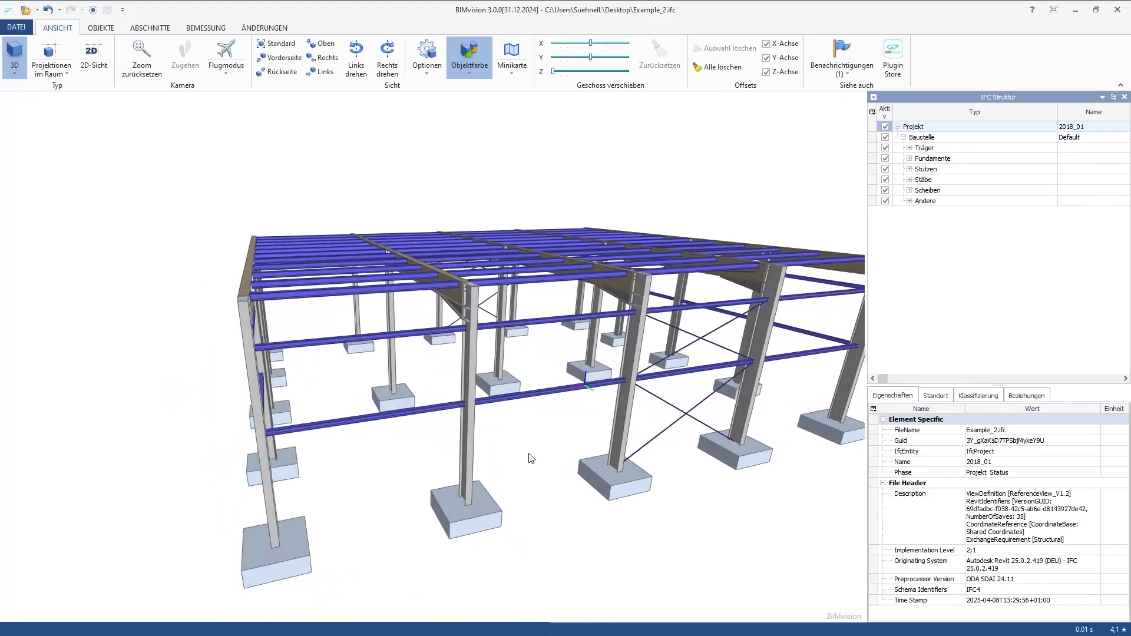
mouse_move(532, 458)
left_mouse_down()
mouse_move(580, 456)
mouse_move(552, 457)
left_mouse_up()
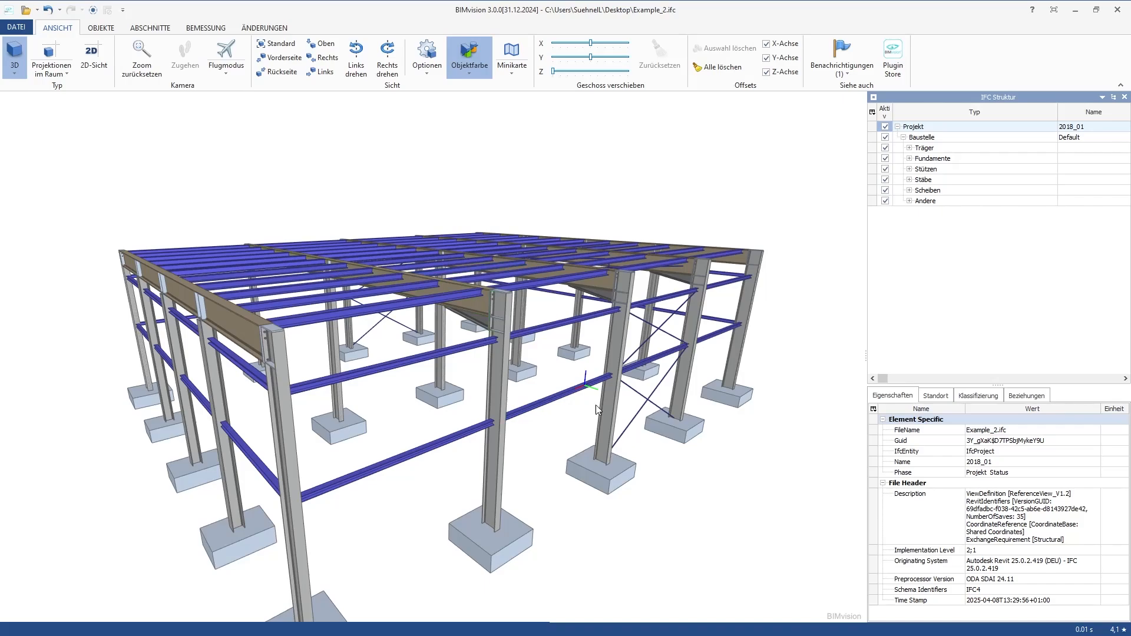
left_click_drag(596, 405, 616, 293)
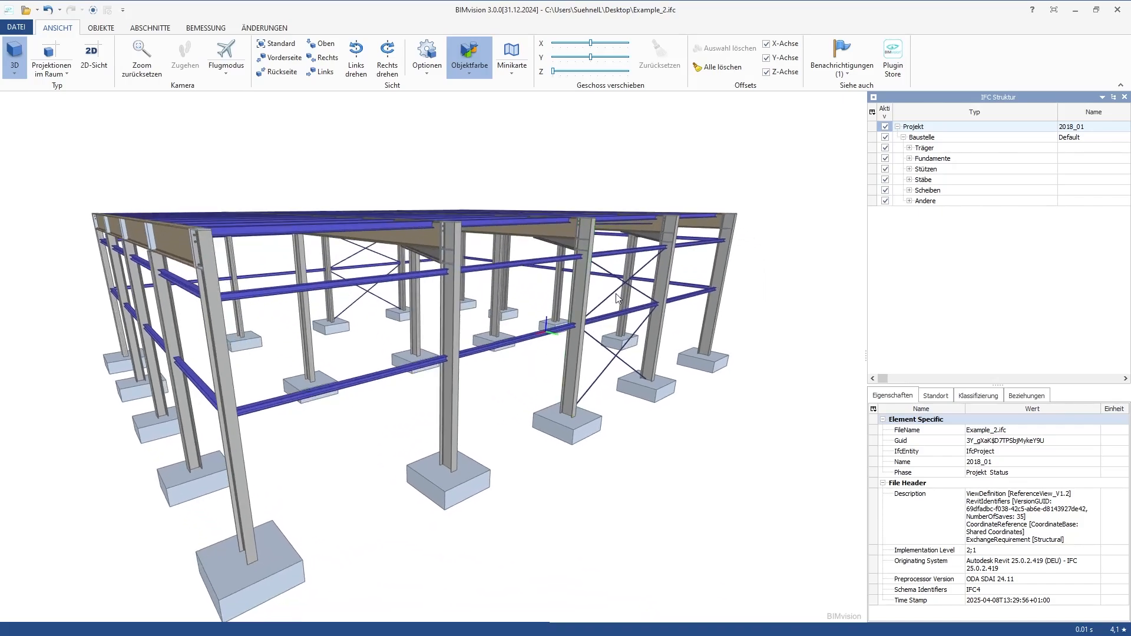
Select an IPE 450 column on the long side of the hall and inspect its material layer in the IFC structure
left_click(585, 291)
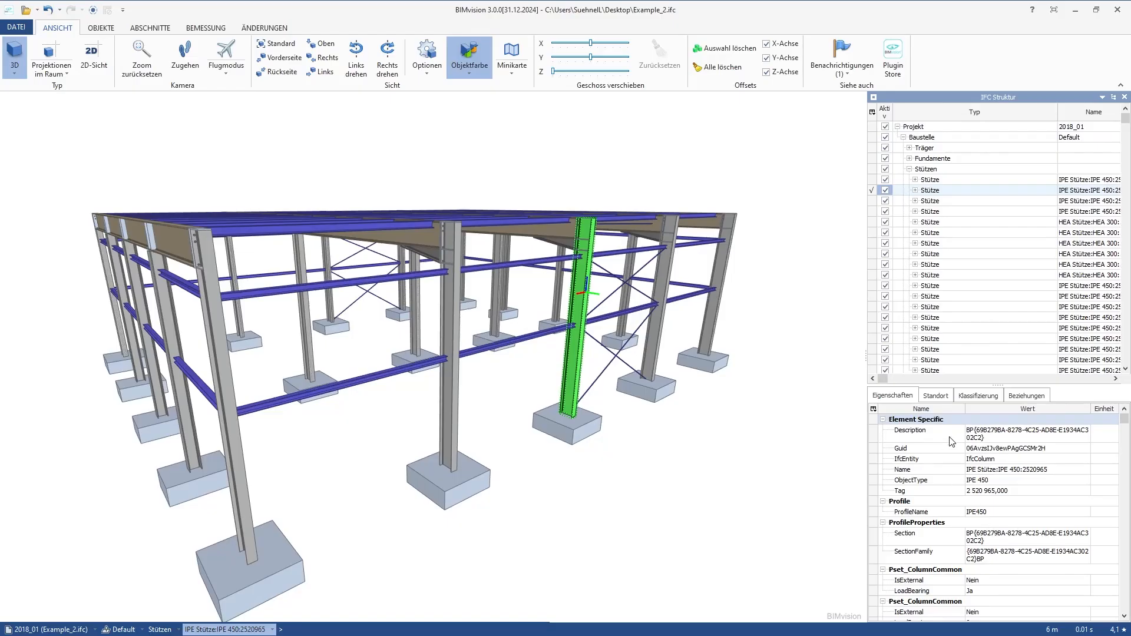
left_click(915, 191)
left_click(942, 287)
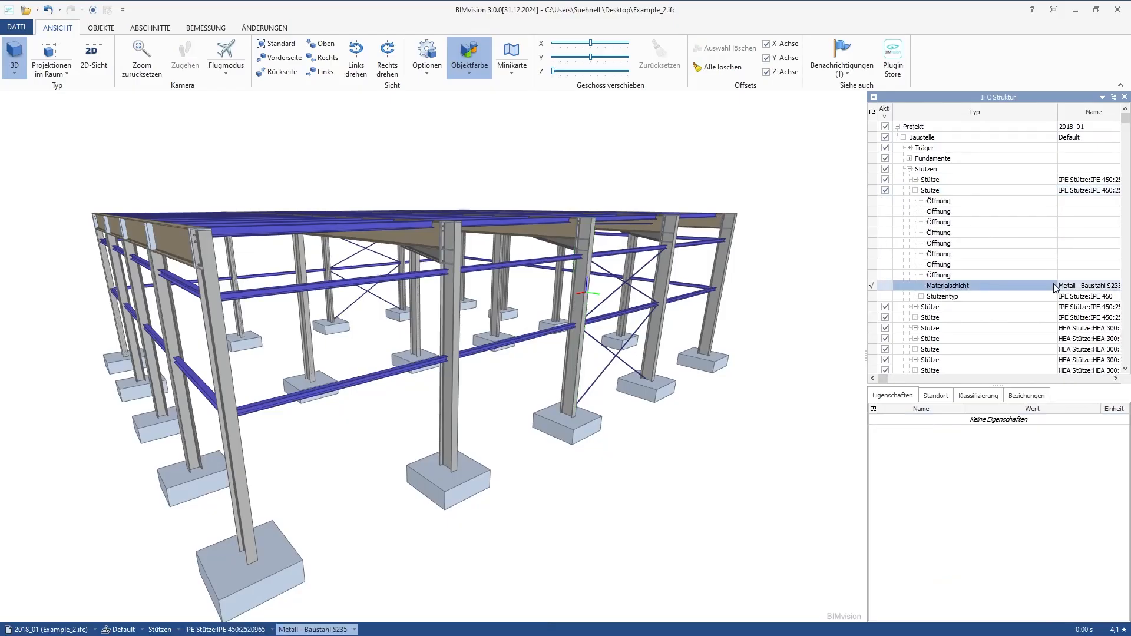
left_click_drag(371, 306, 426, 373)
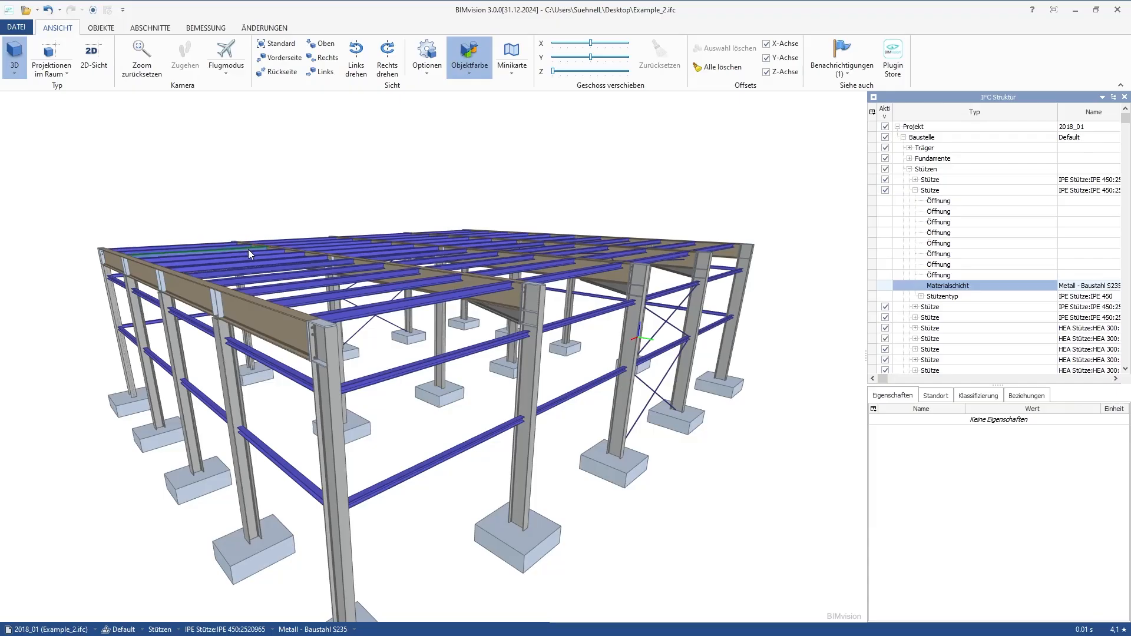
Switch back to Revit and look over the steel hall with its foundations in the 3D view
left_click_drag(320, 10, 1130, 205)
left_click(987, 629)
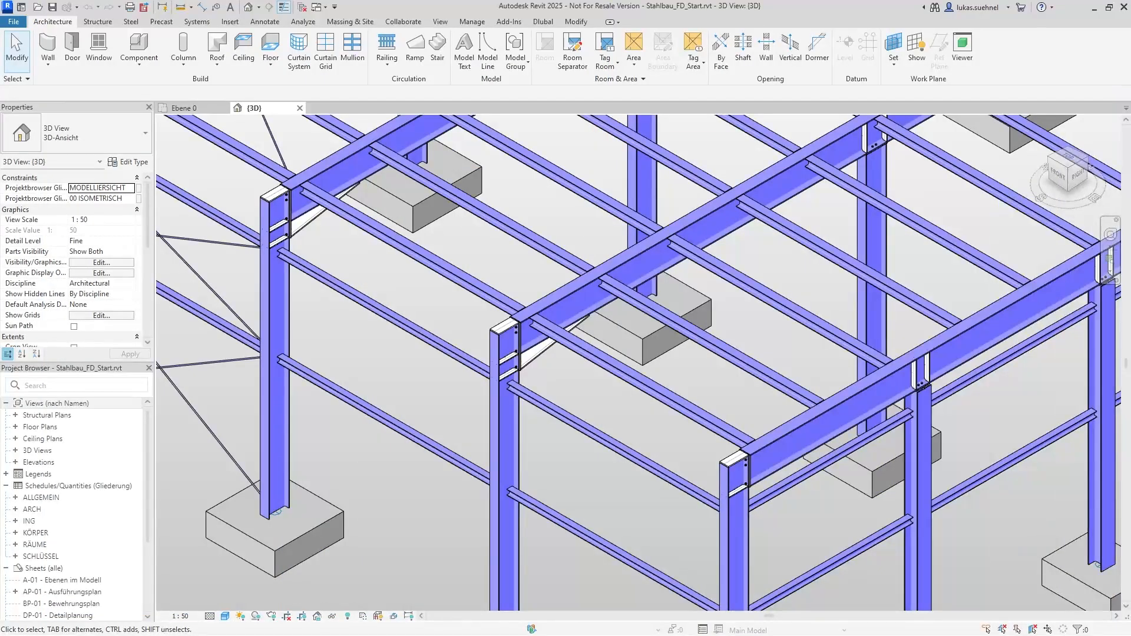
scroll(504, 229, "down", 5)
scroll(354, 595, "up", 2)
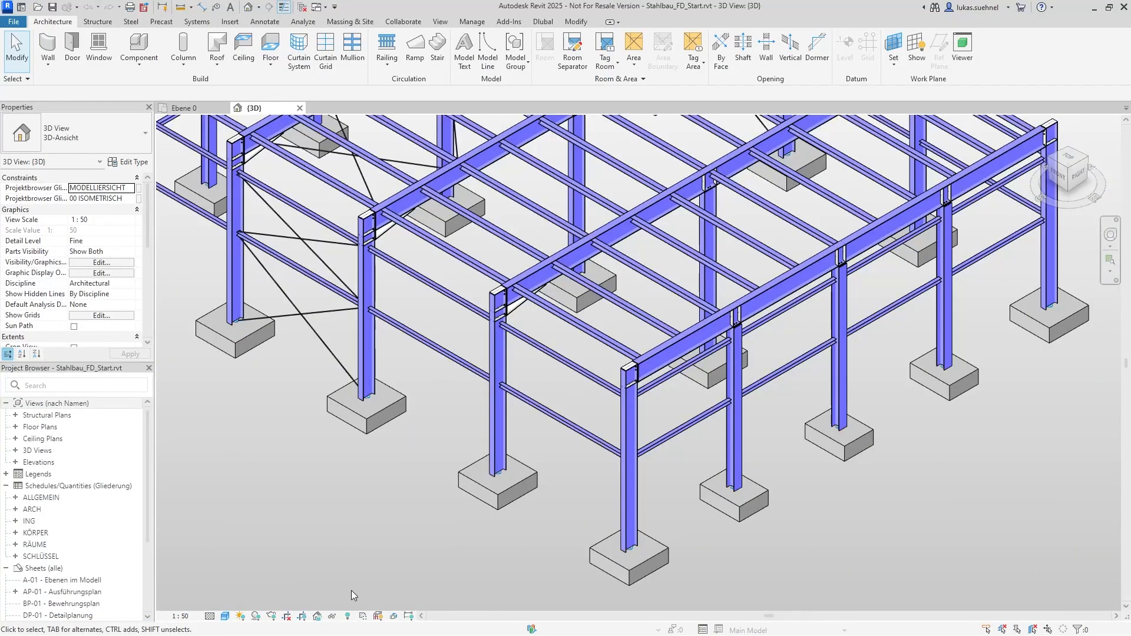
Switch to RFEM, maximize its window and close the Stahlbau_FD_Start model without saving changes
key("alt+Tab")
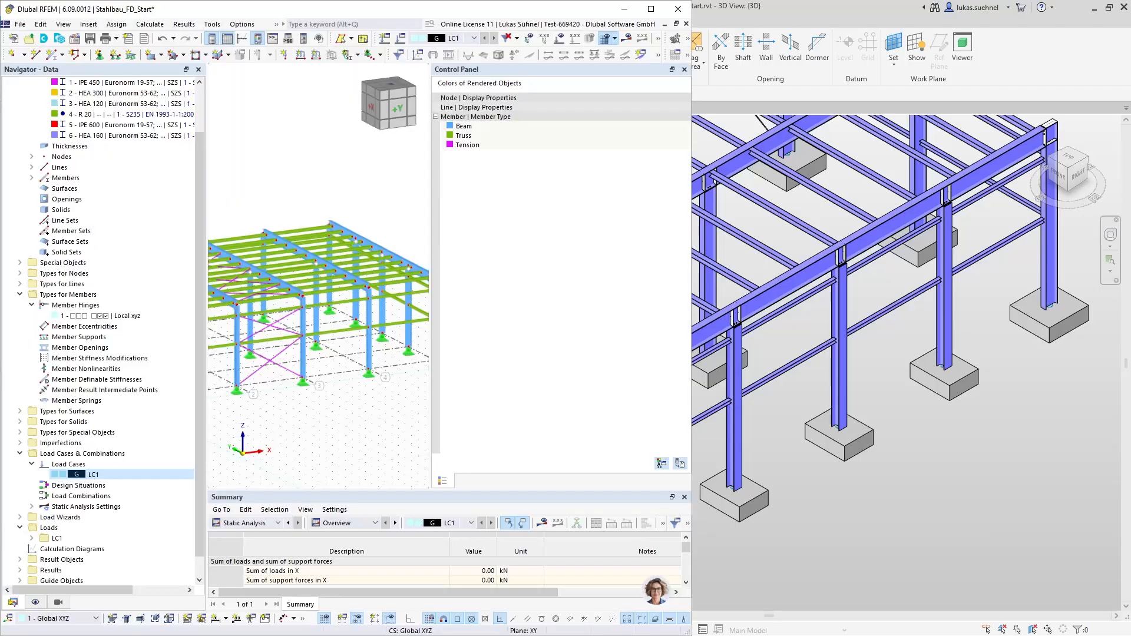
left_click(649, 13)
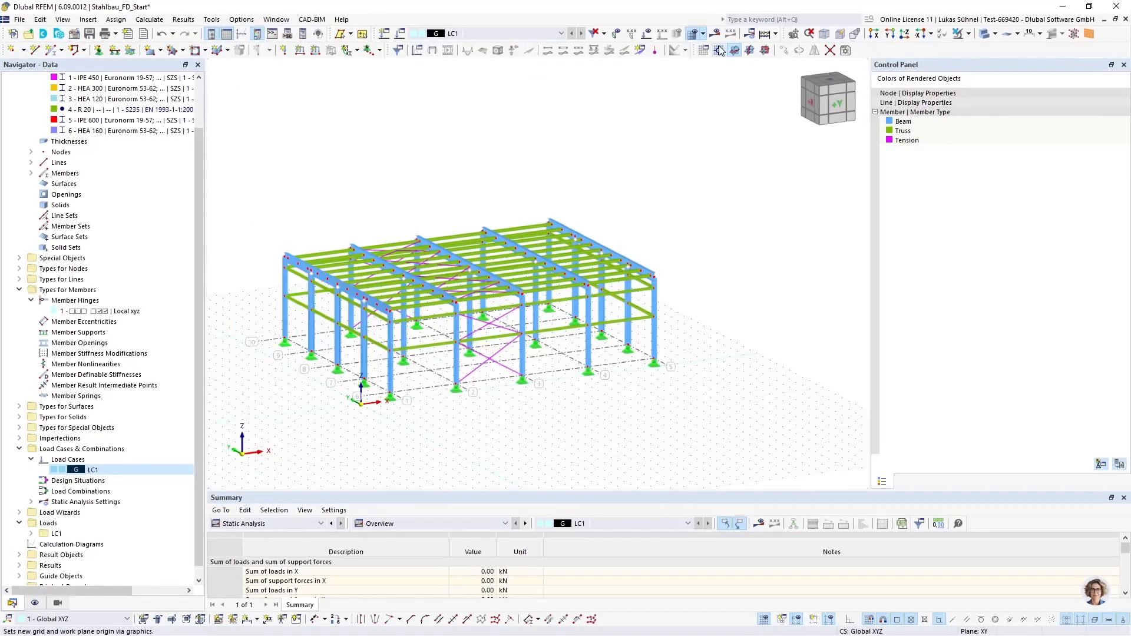
left_click(1125, 19)
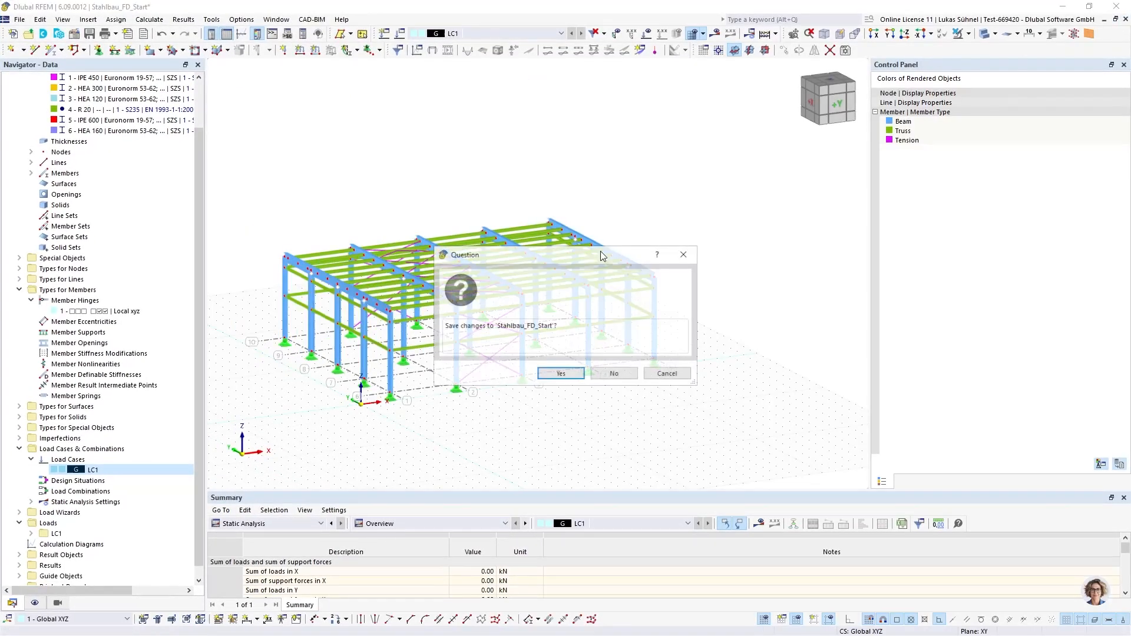
left_click(613, 371)
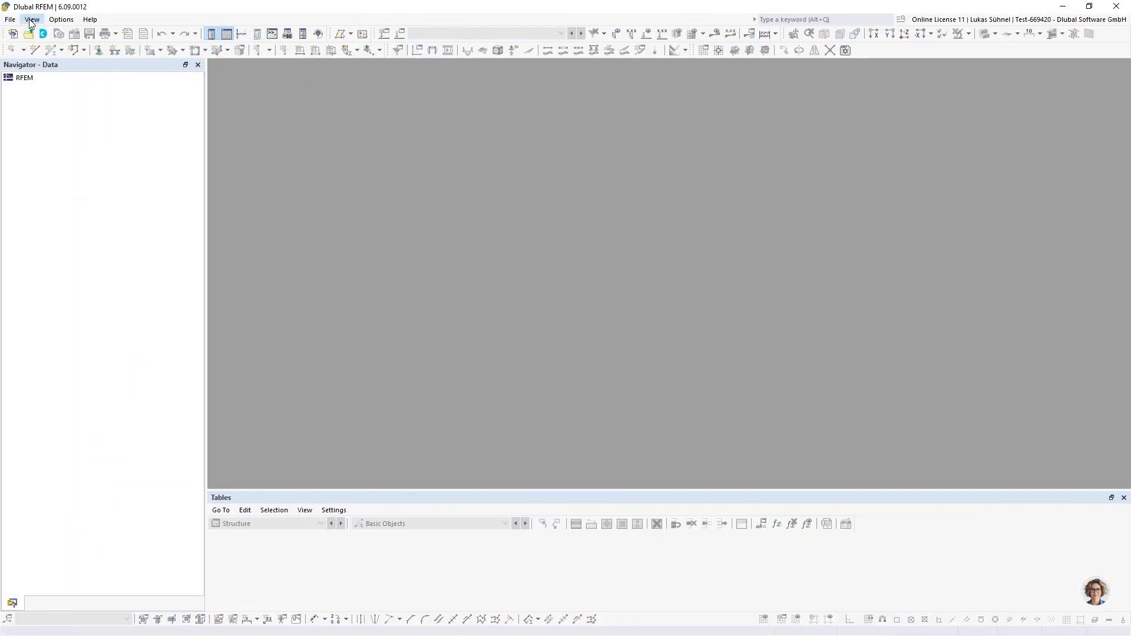
Start an IFC import in RFEM with Example_2.ifc from the Desktop
left_click(10, 19)
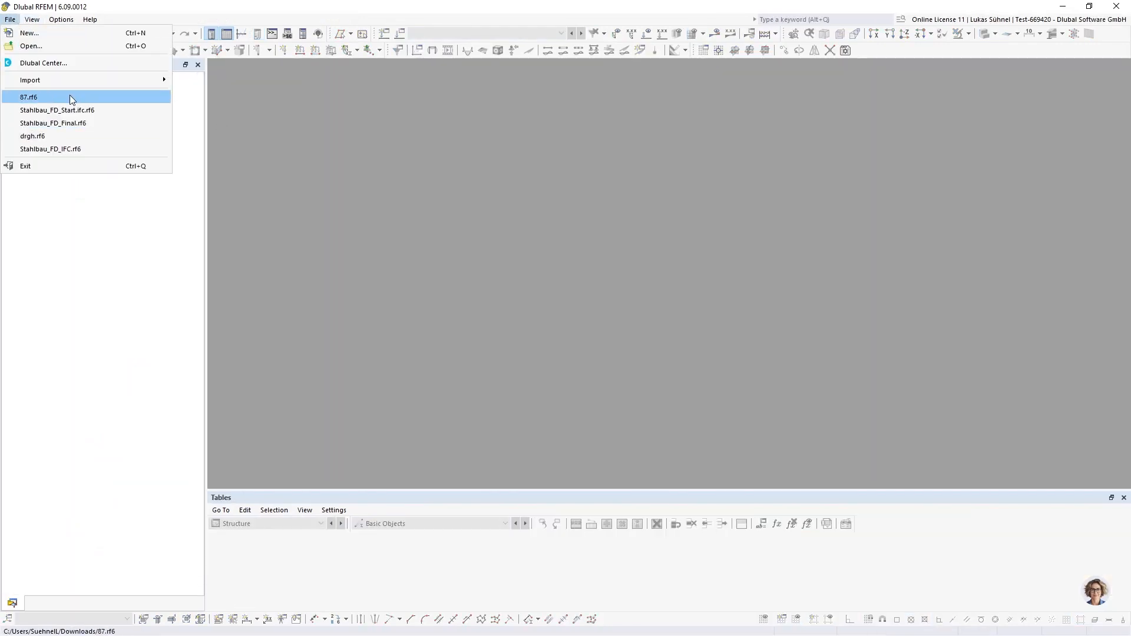
mouse_move(60, 79)
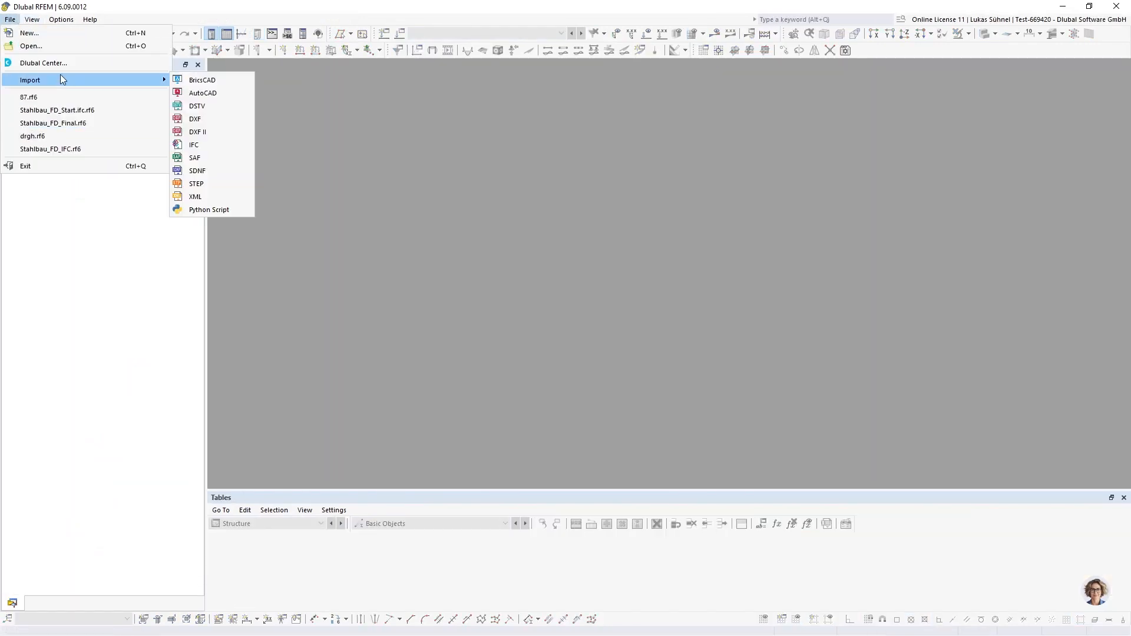
left_click(210, 145)
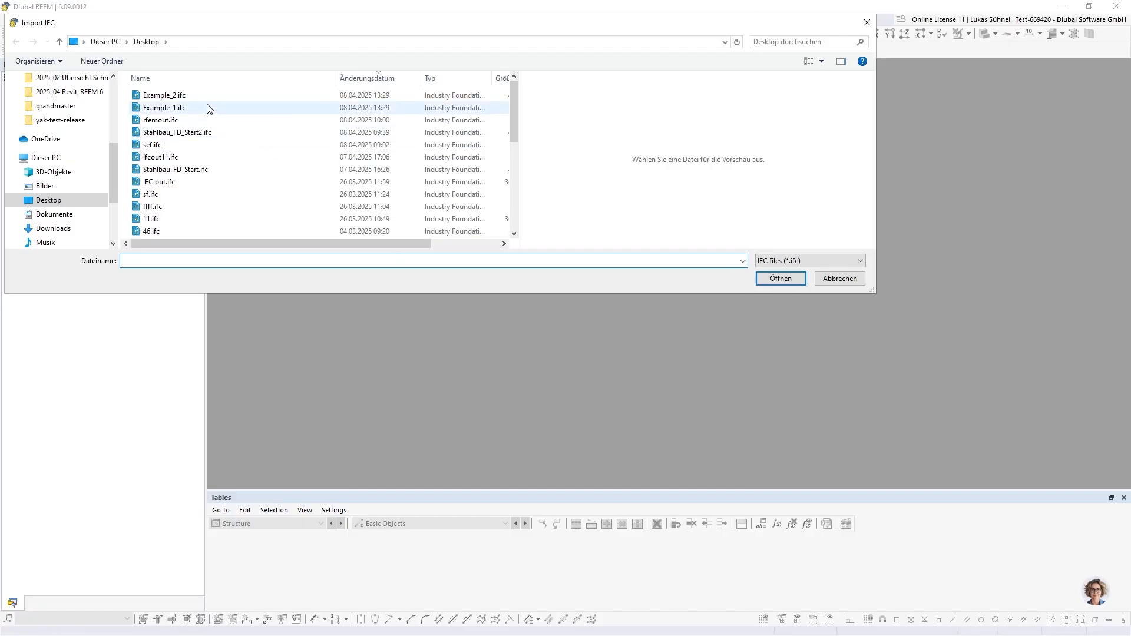
left_click(162, 107)
left_click(773, 284)
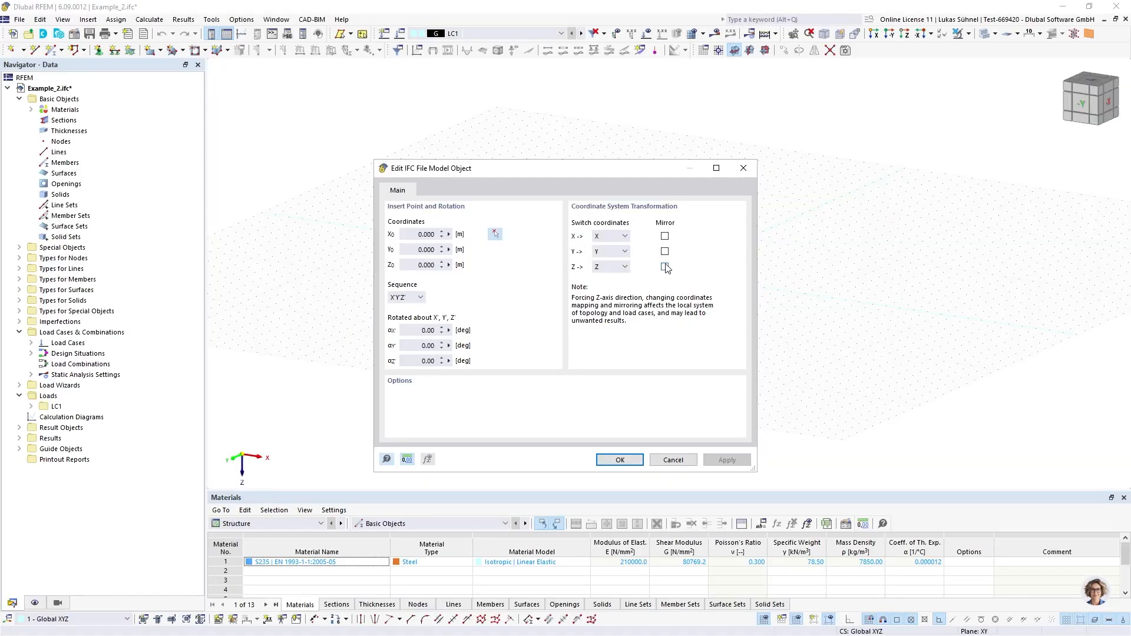
Mirror the Y and Z coordinates of the IFC file model object, complete the import and dismiss the import log
left_click(665, 267)
left_click(665, 252)
left_click(619, 460)
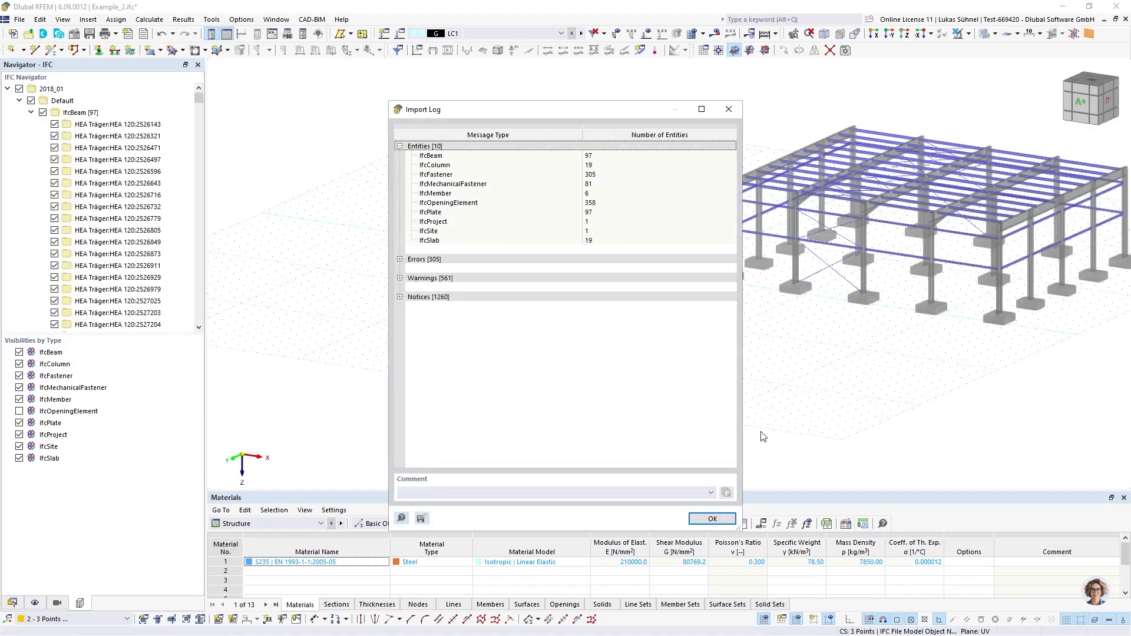
left_click(710, 516)
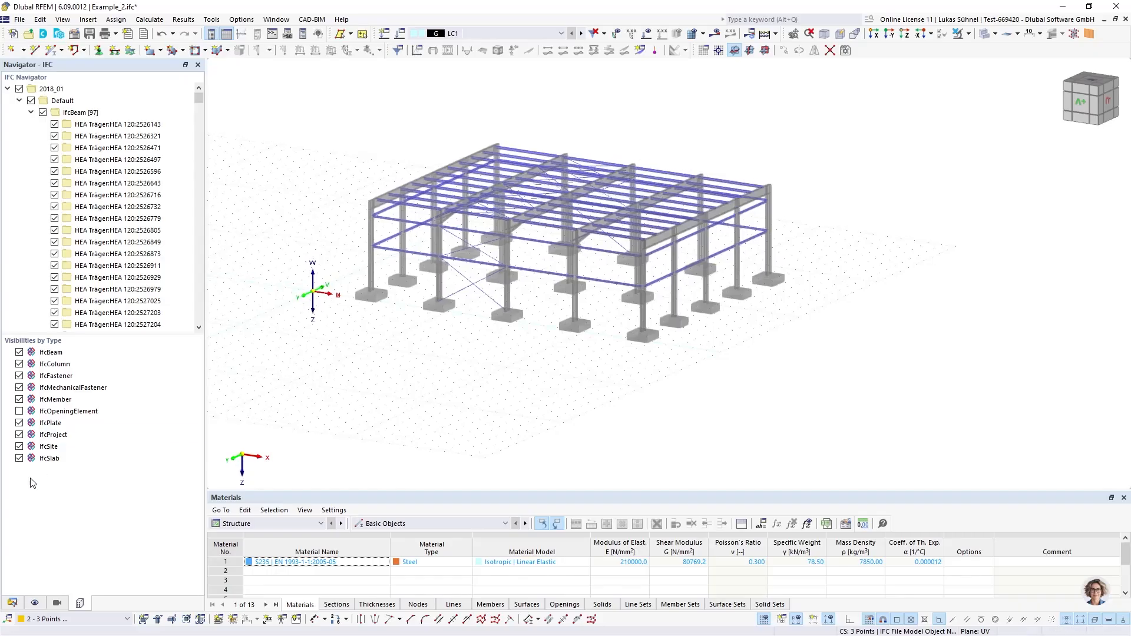
Set the Global XYZ coordinate system active and return to the IFC object tree
left_click(12, 602)
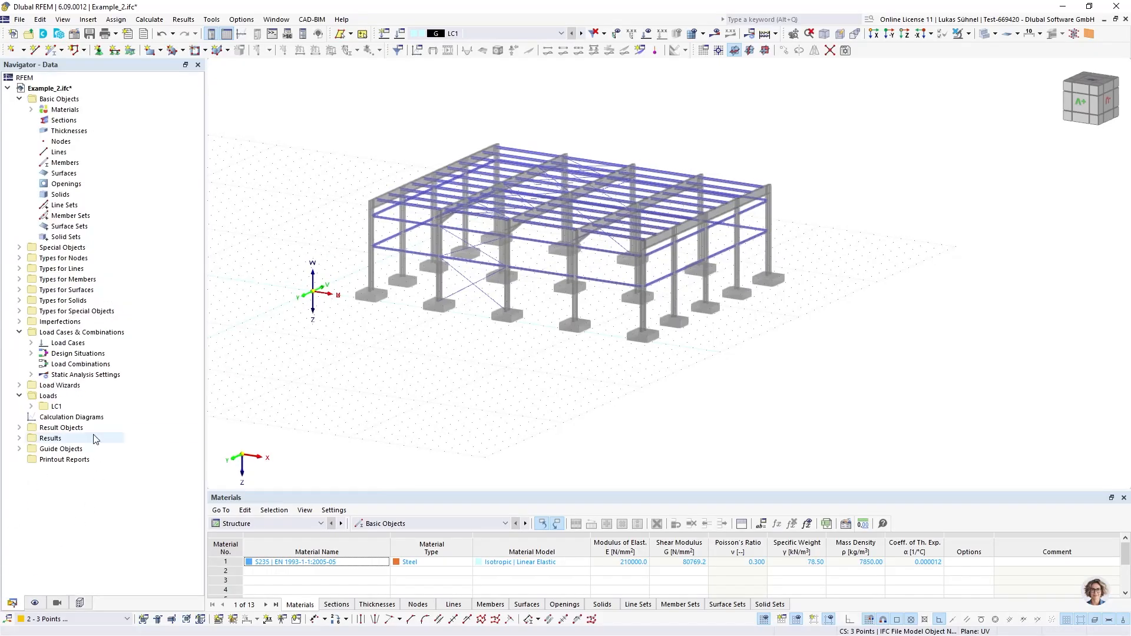
left_click(19, 449)
left_click(31, 459)
right_click(70, 470)
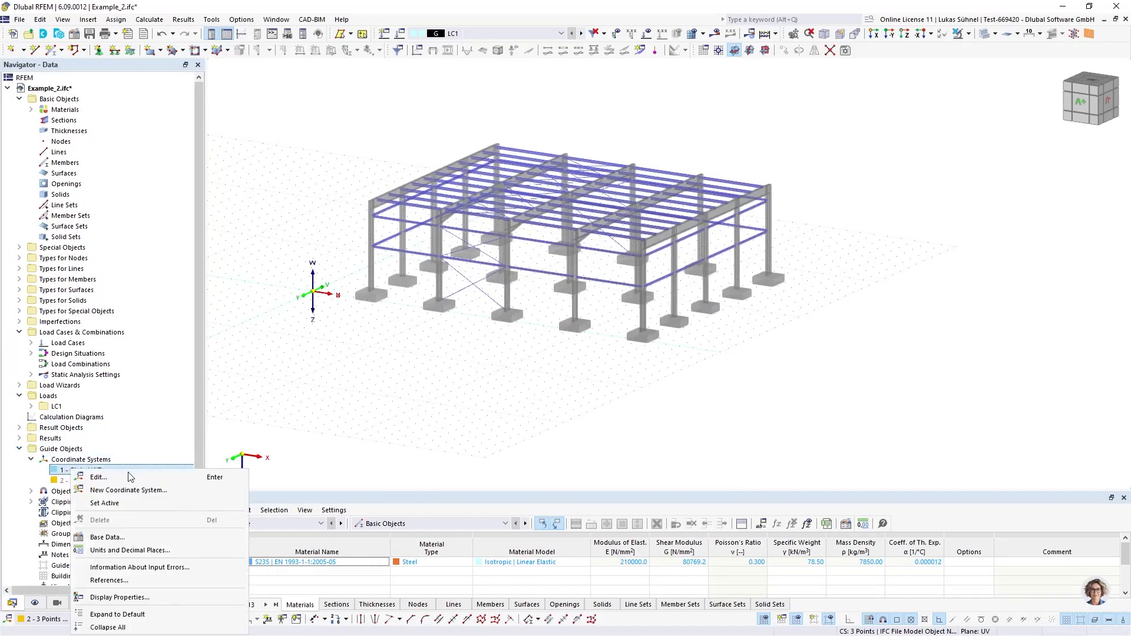
left_click(105, 503)
left_click(79, 602)
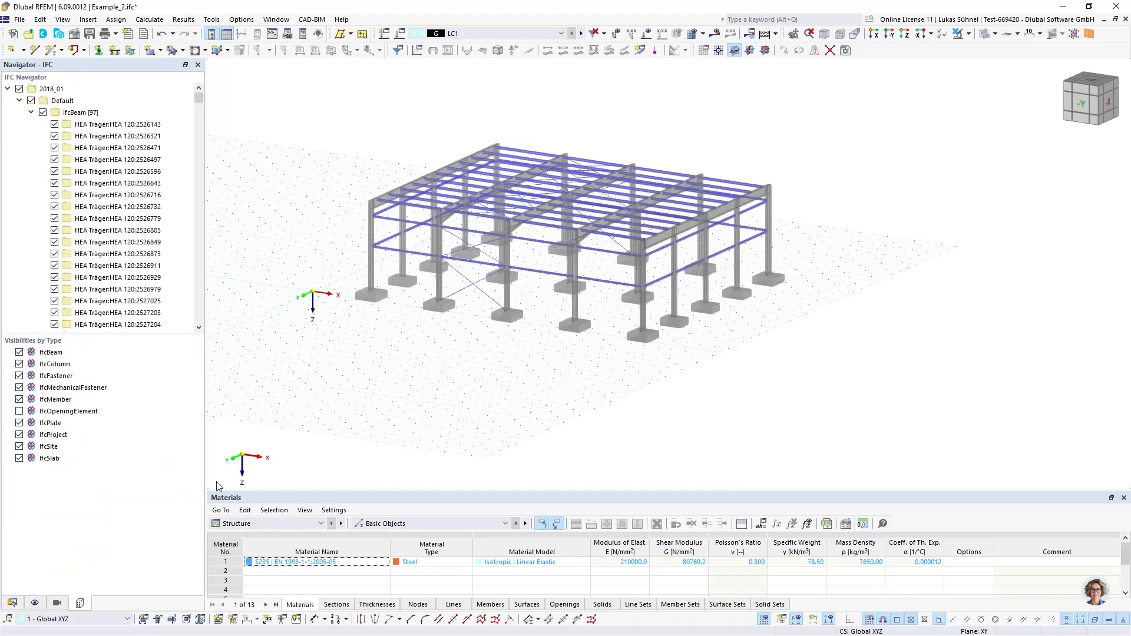
Display the IFC model with opaque surfaces and examine the frame corners, purlins, bracing and foundations up close
middle_click_drag(434, 363, 426, 414)
middle_click_drag(425, 414, 565, 377, "ctrl")
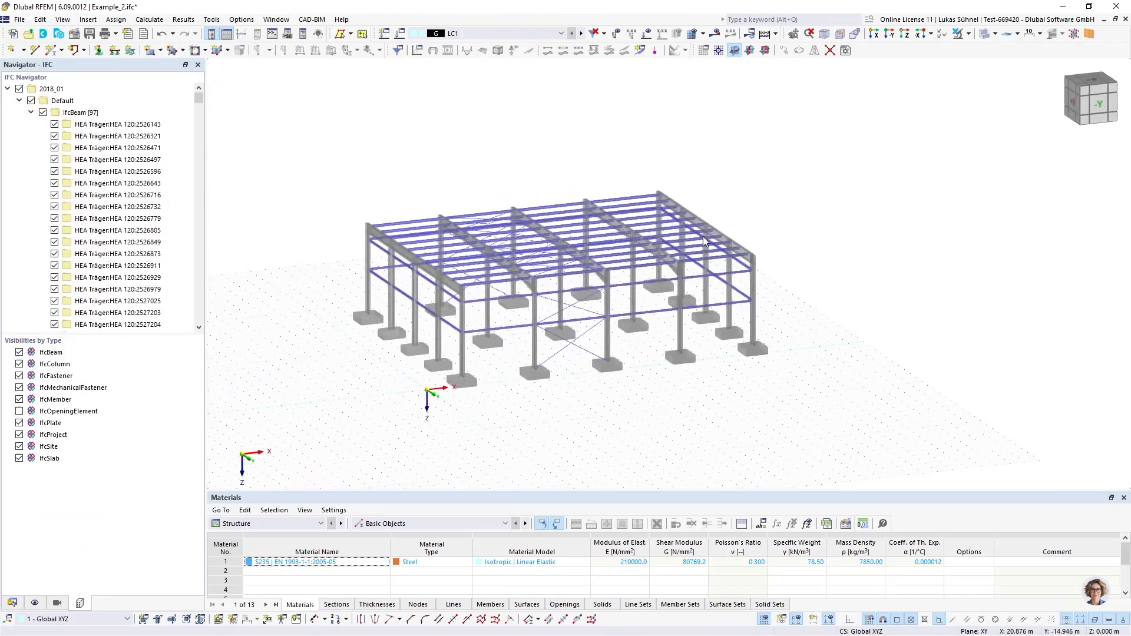
left_click(985, 36)
scroll(663, 277, "up", 2)
middle_click_drag(655, 287, 793, 341, "ctrl")
scroll(687, 256, "up", 8)
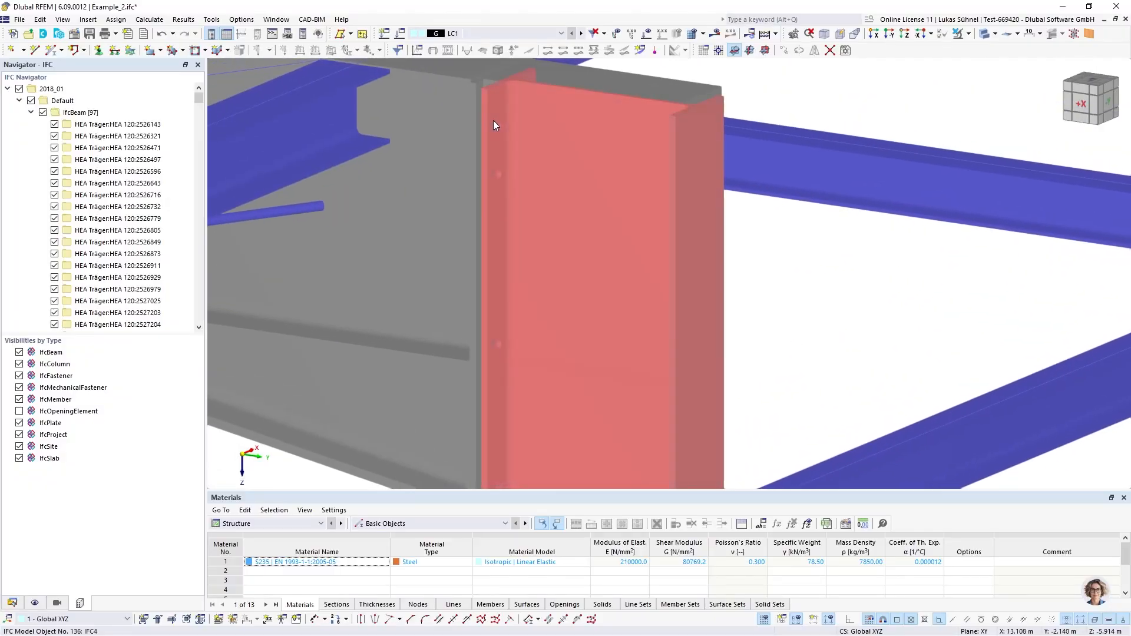
scroll(712, 227, "down", 6)
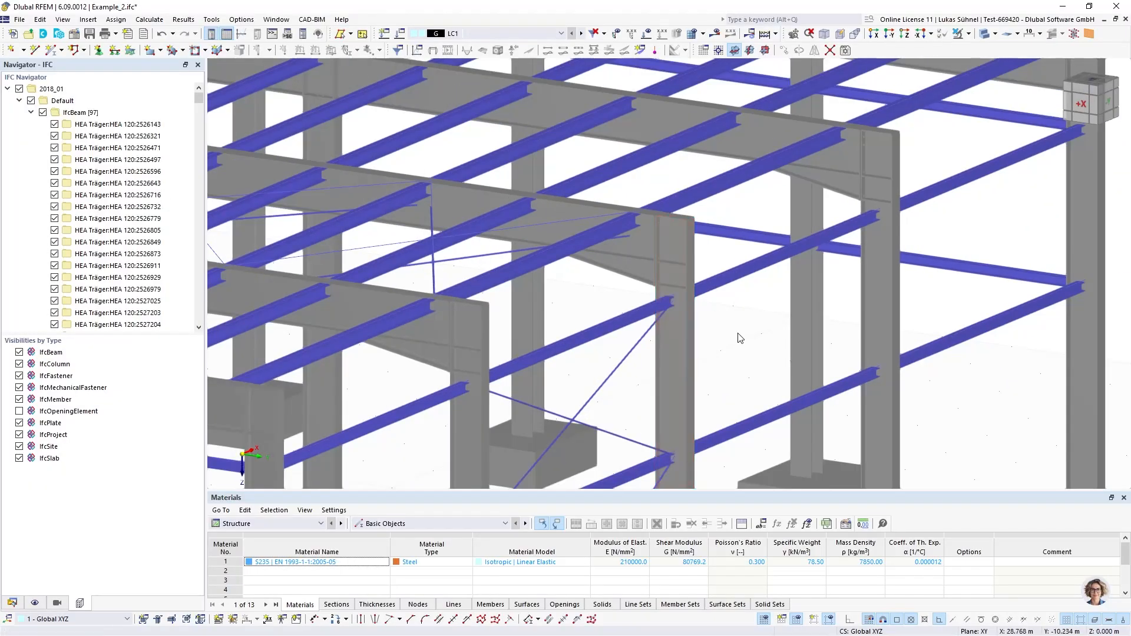
scroll(738, 335, "down", 5)
middle_click_drag(730, 332, 745, 278)
middle_click_drag(482, 329, 531, 302)
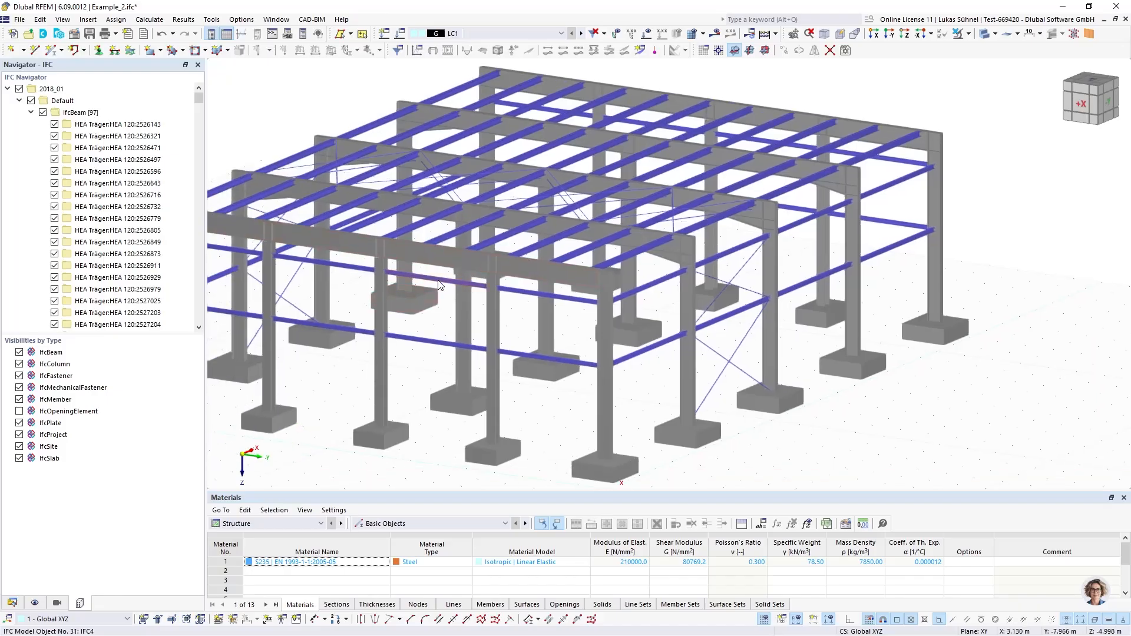
scroll(535, 317, "down", 2)
middle_click_drag(659, 328, 523, 326, "ctrl")
Check the Members and Sections entries of the model data for contents and return to the IFC object tree
left_click(13, 603)
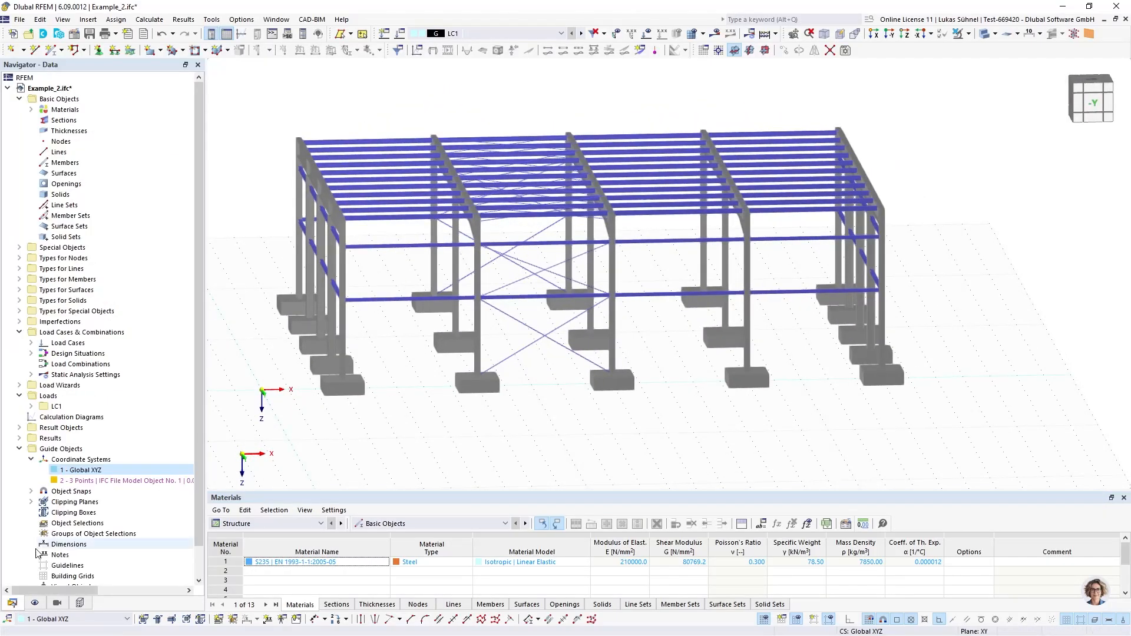
left_click(49, 163)
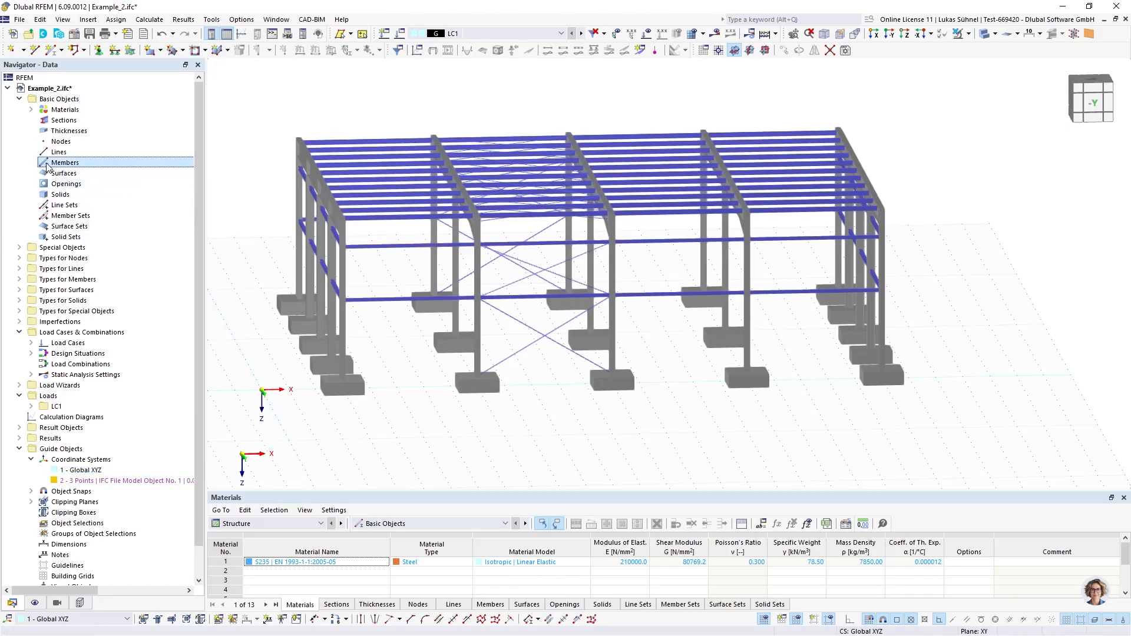
left_click(59, 120)
middle_click_drag(233, 156, 262, 167)
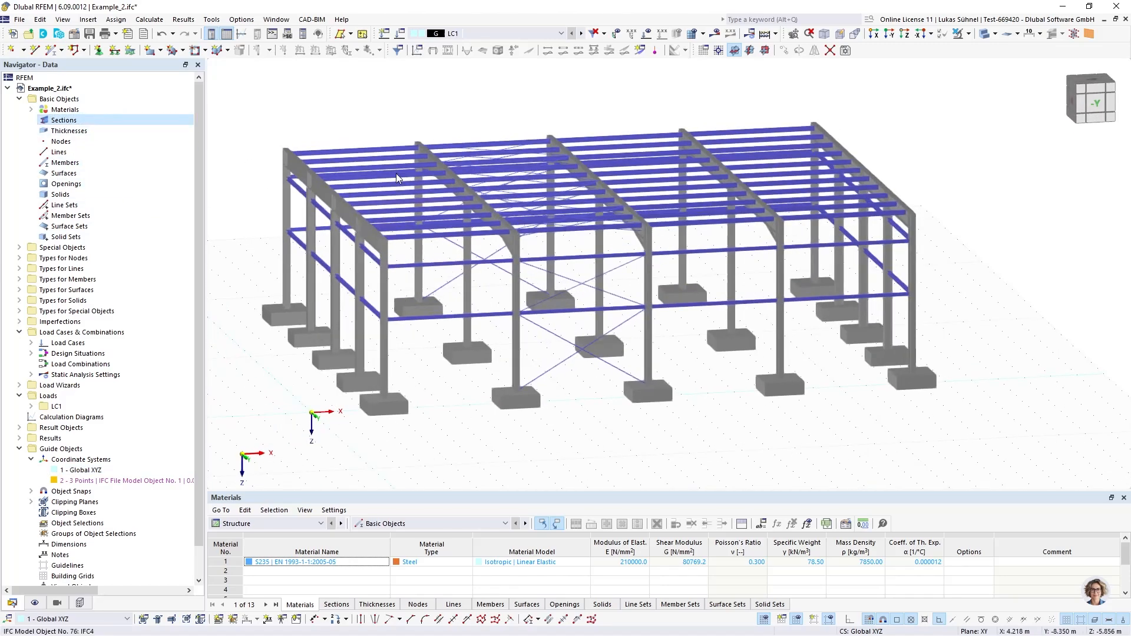
left_click(80, 603)
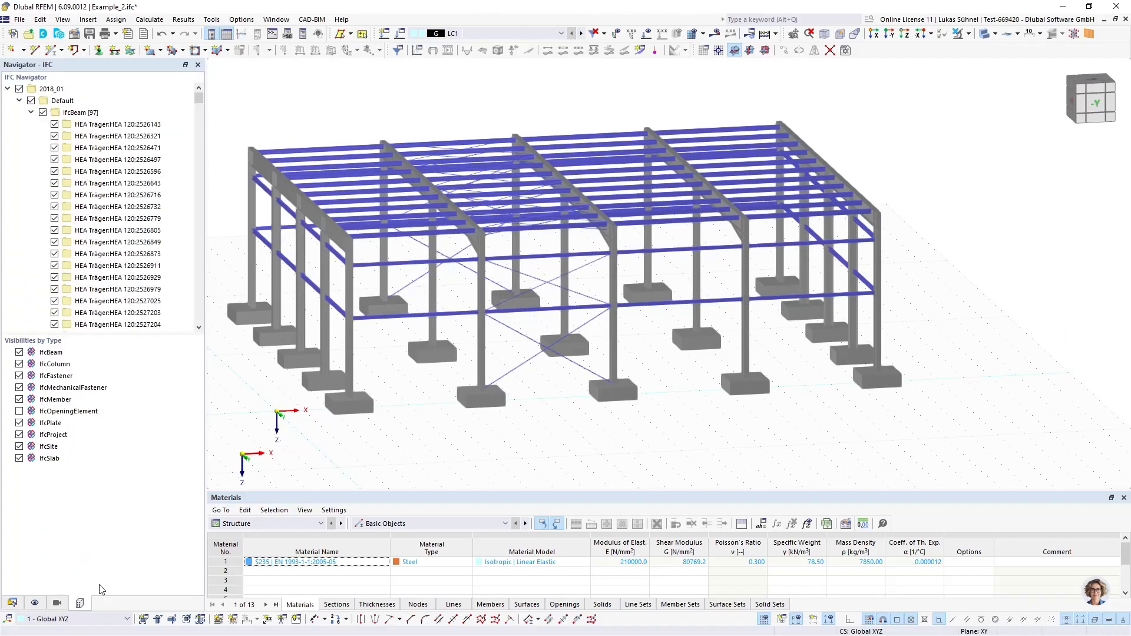
Show the IFC properties of the front columns and examine the basic properties of the middle one
left_click(351, 336)
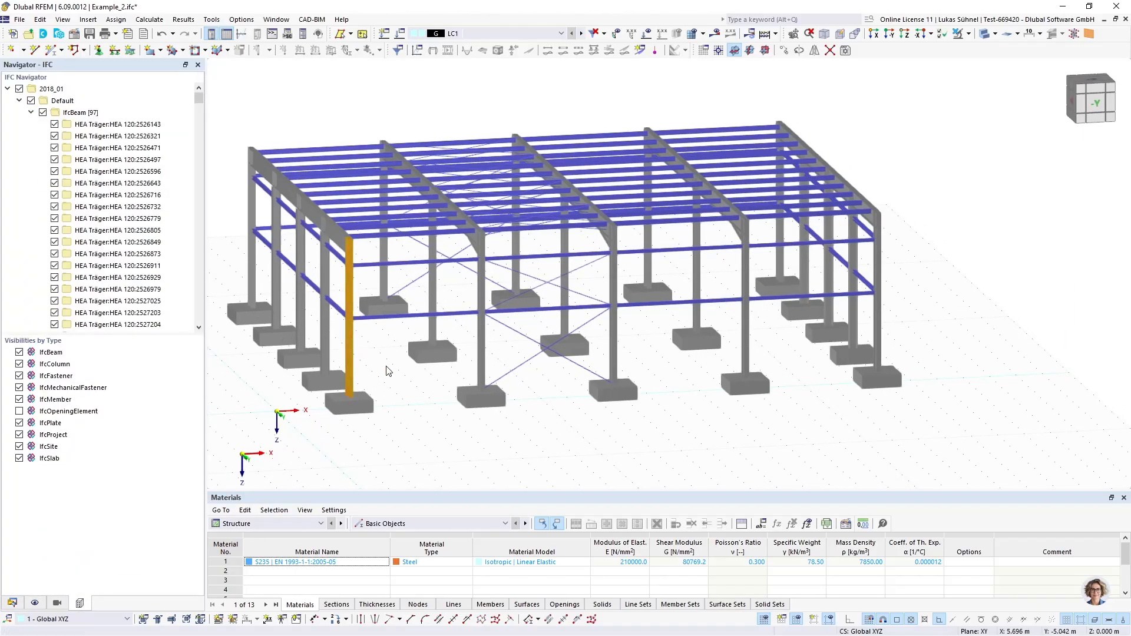
left_click(353, 334)
scroll(463, 368, "down", 3)
scroll(419, 348, "up", 3)
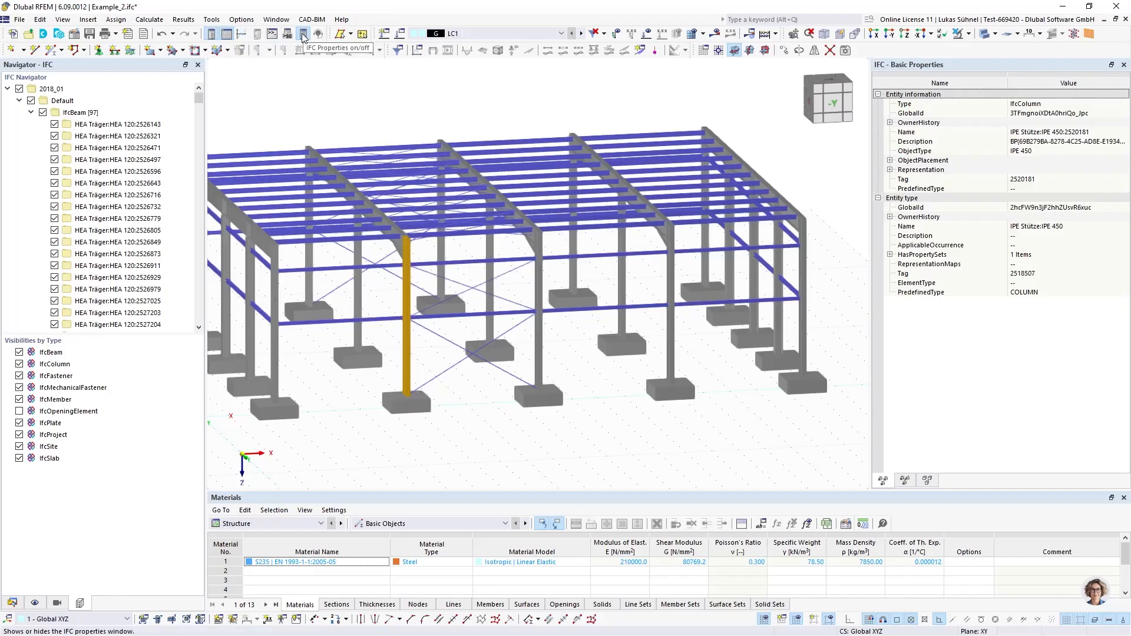
left_click(536, 327)
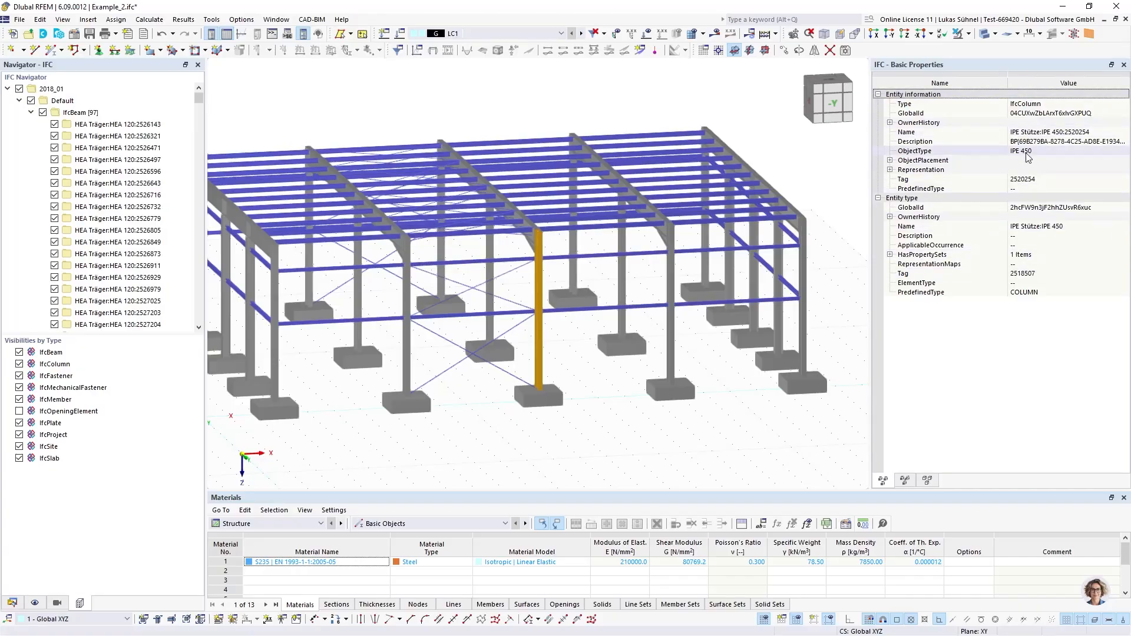
Examine the IfcMaterial assigned in the selected column's IFC relations, then clear the selection and close the properties
left_click(904, 480)
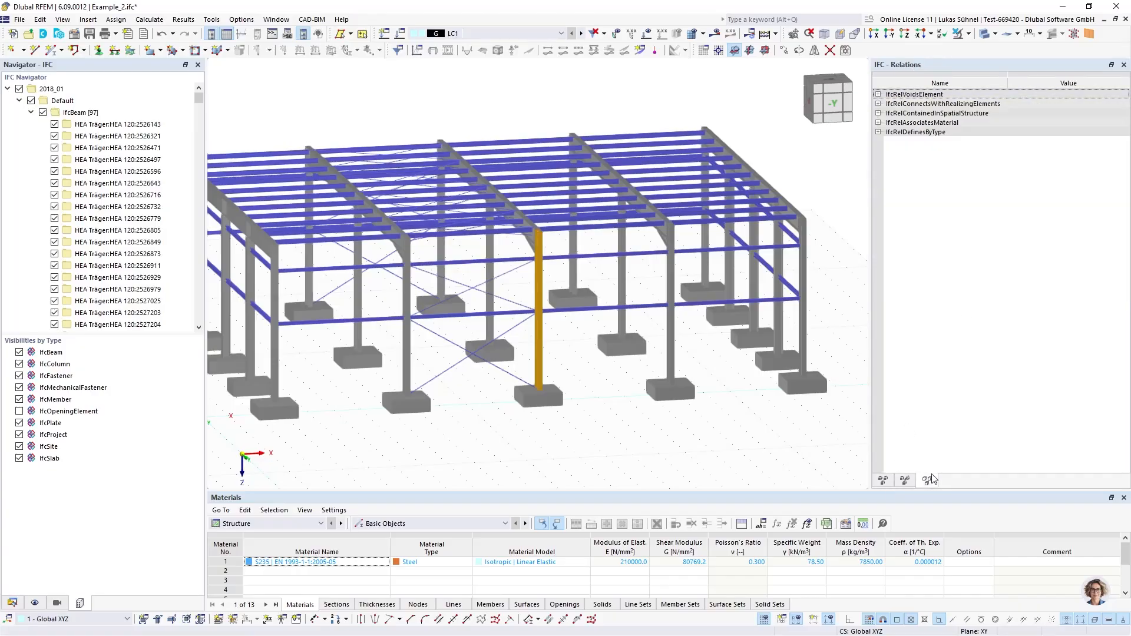
left_click(877, 124)
left_click(878, 123)
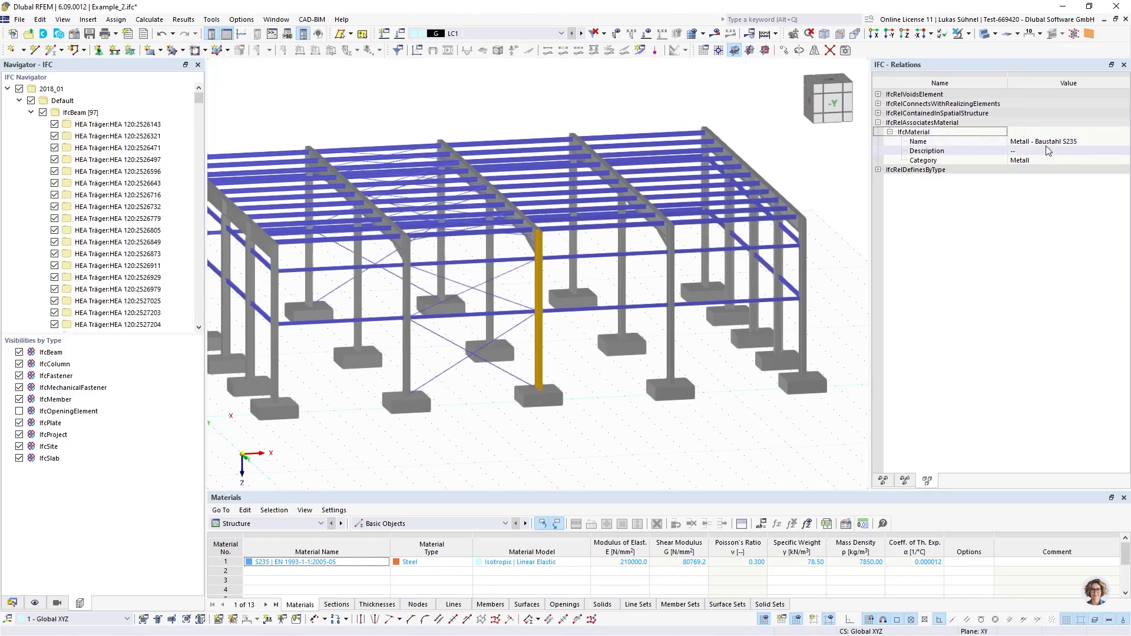
left_click(890, 480)
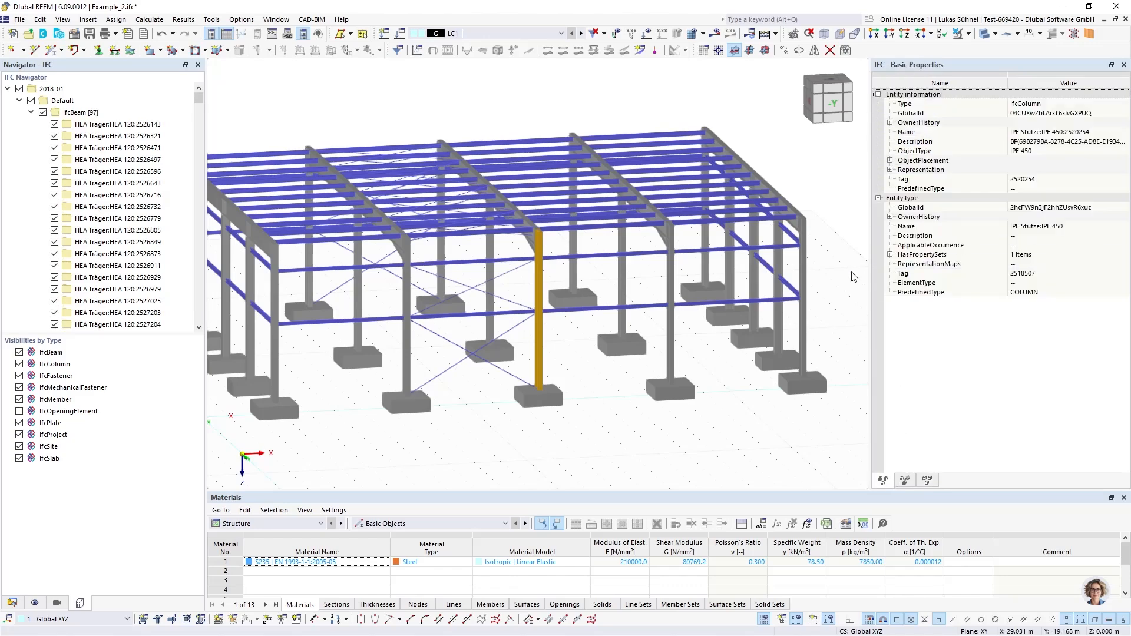
left_click(465, 425)
middle_click_drag(465, 425, 518, 375)
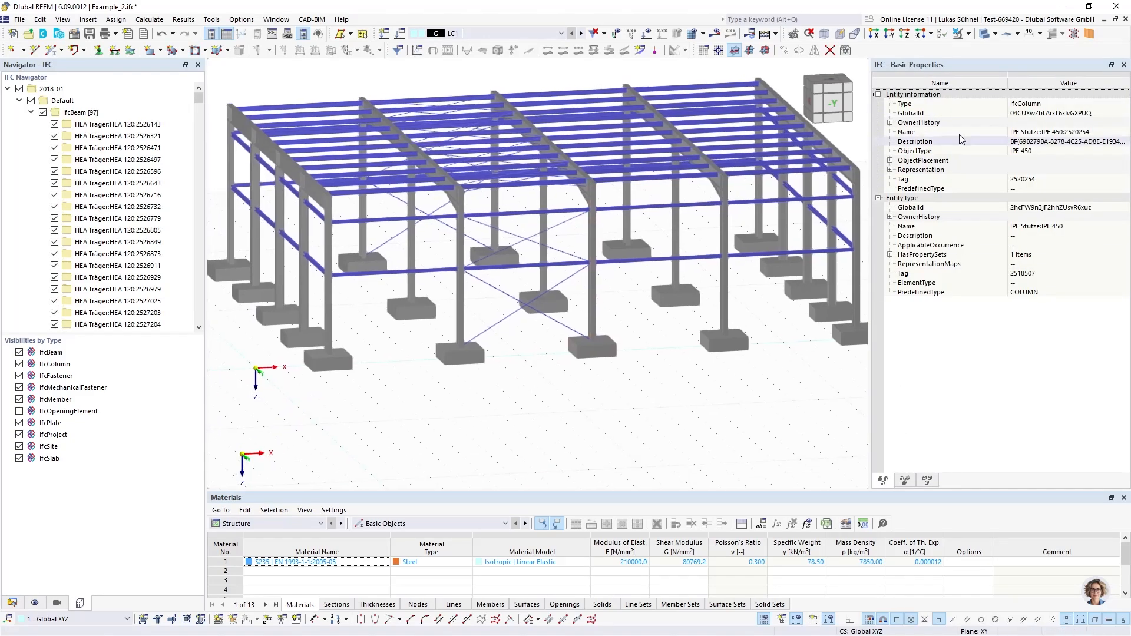
scroll(776, 218, "down", 2)
left_click(1123, 64)
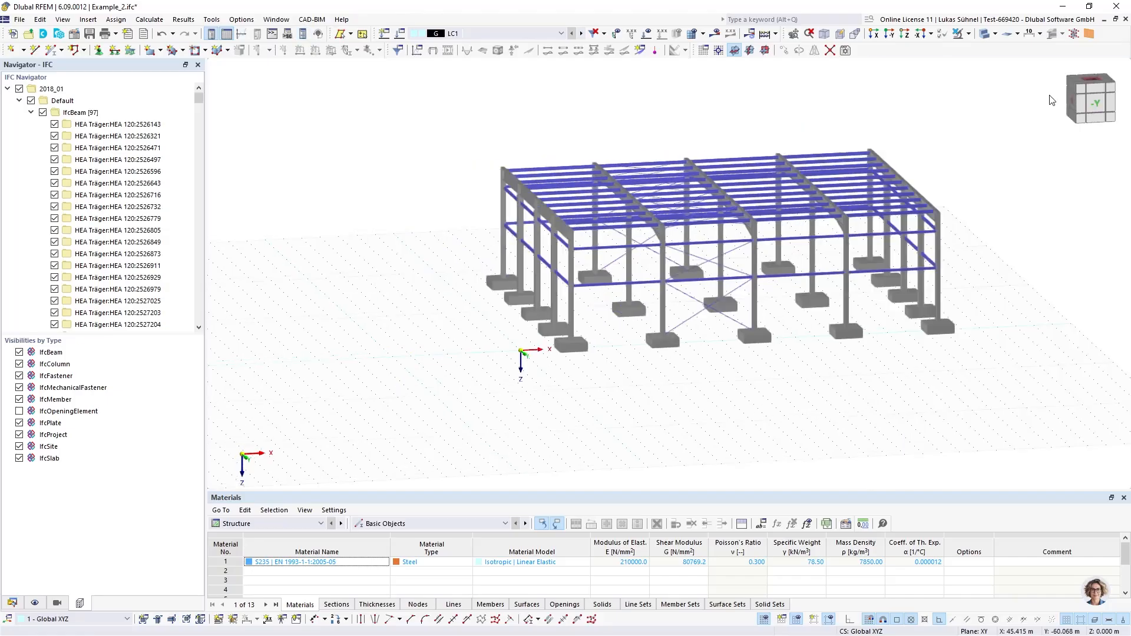
Select the columns of the hall's end frame and review the conversion commands offered for them, without applying any
middle_click_drag(691, 215, 379, 154)
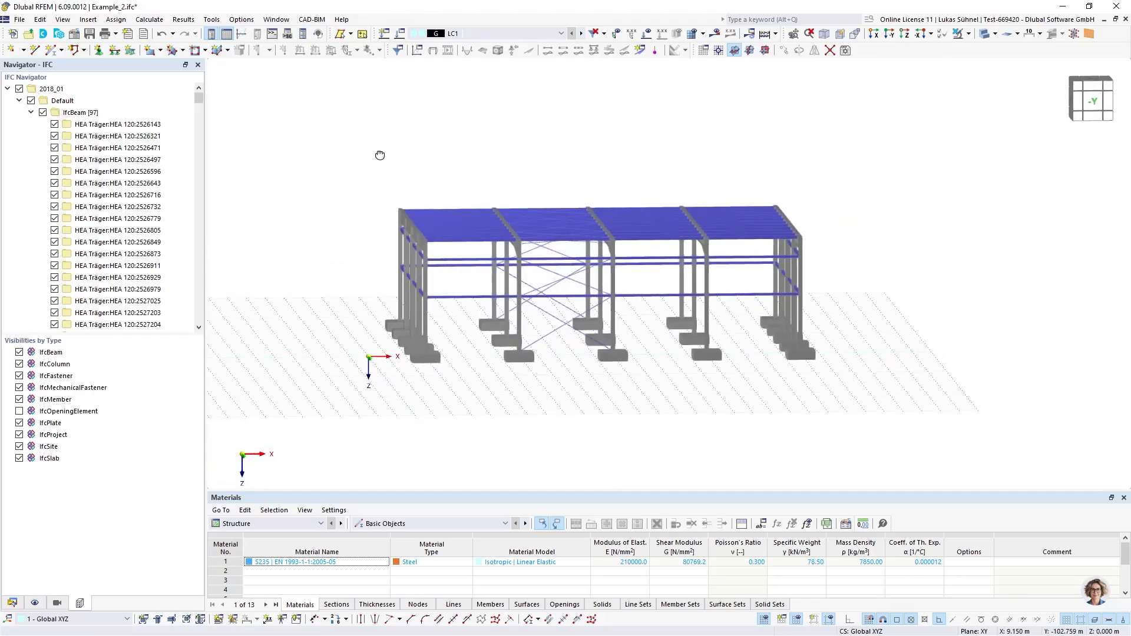
scroll(416, 235, "up", 3)
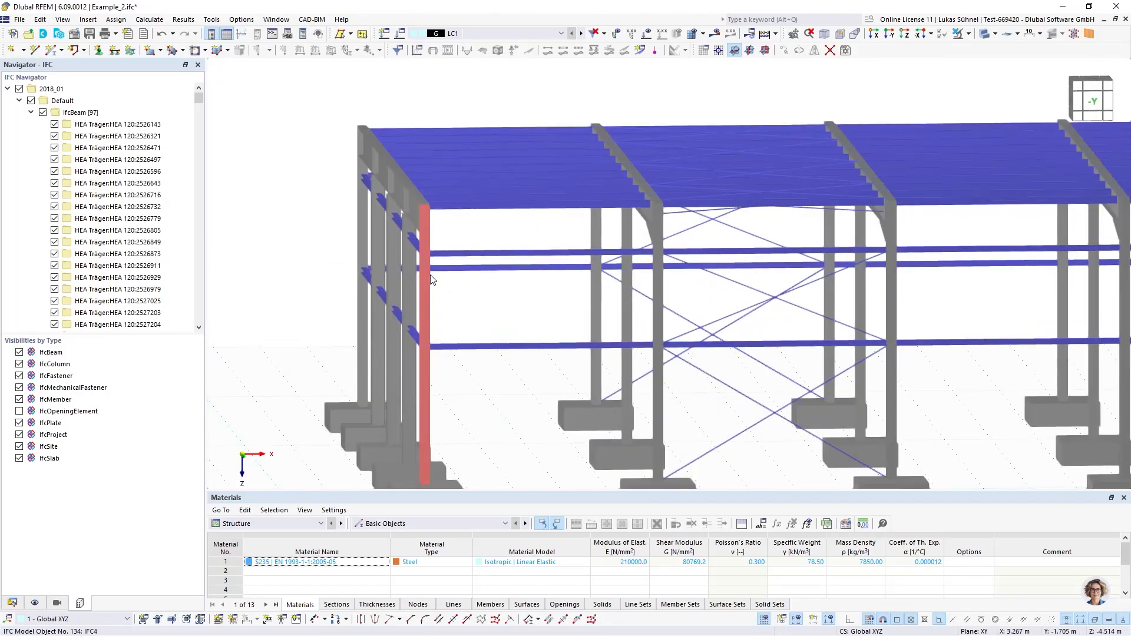
middle_click_drag(449, 302, 442, 290, "ctrl")
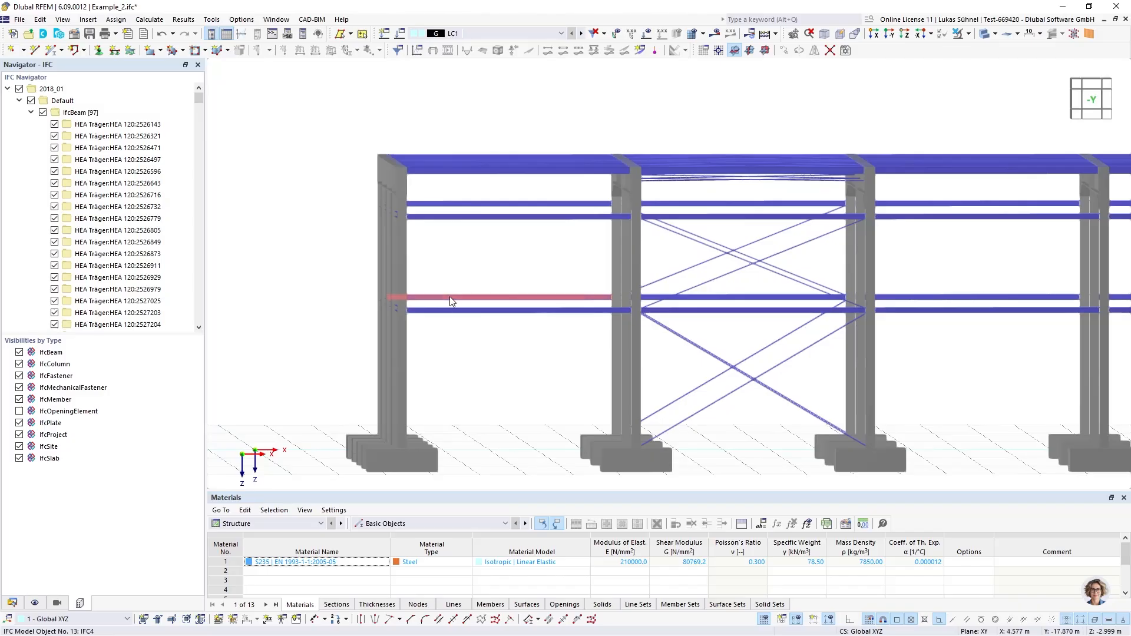
left_click_drag(450, 266, 365, 232)
right_click(409, 252)
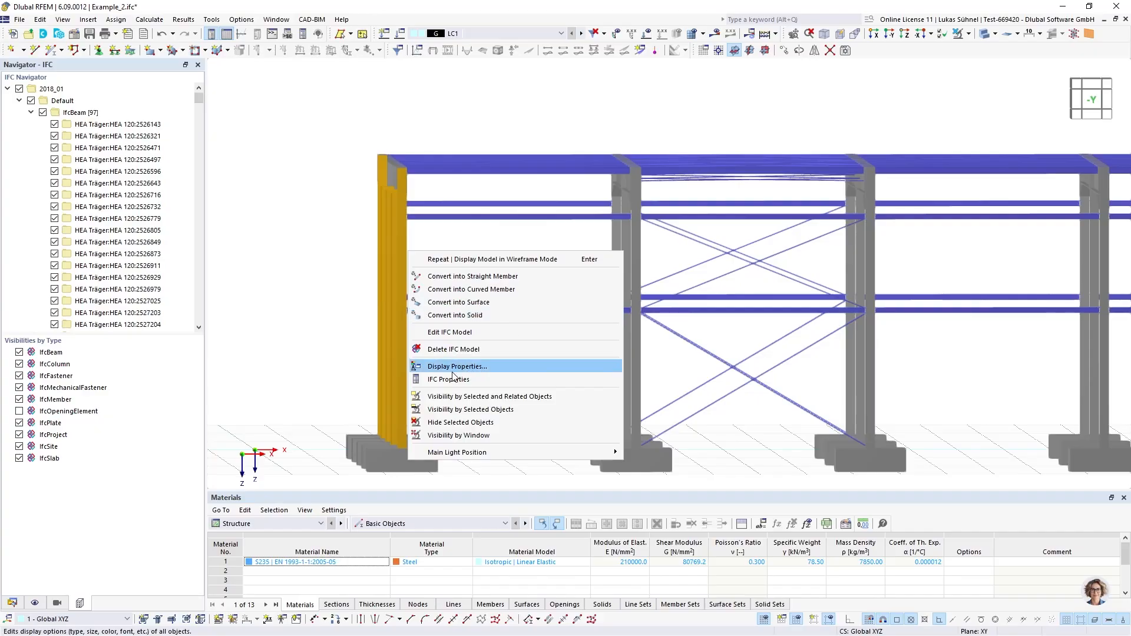
left_click(314, 285)
mouse_move(306, 256)
middle_mouse_down()
mouse_move(300, 245)
mouse_move(313, 242)
middle_mouse_up()
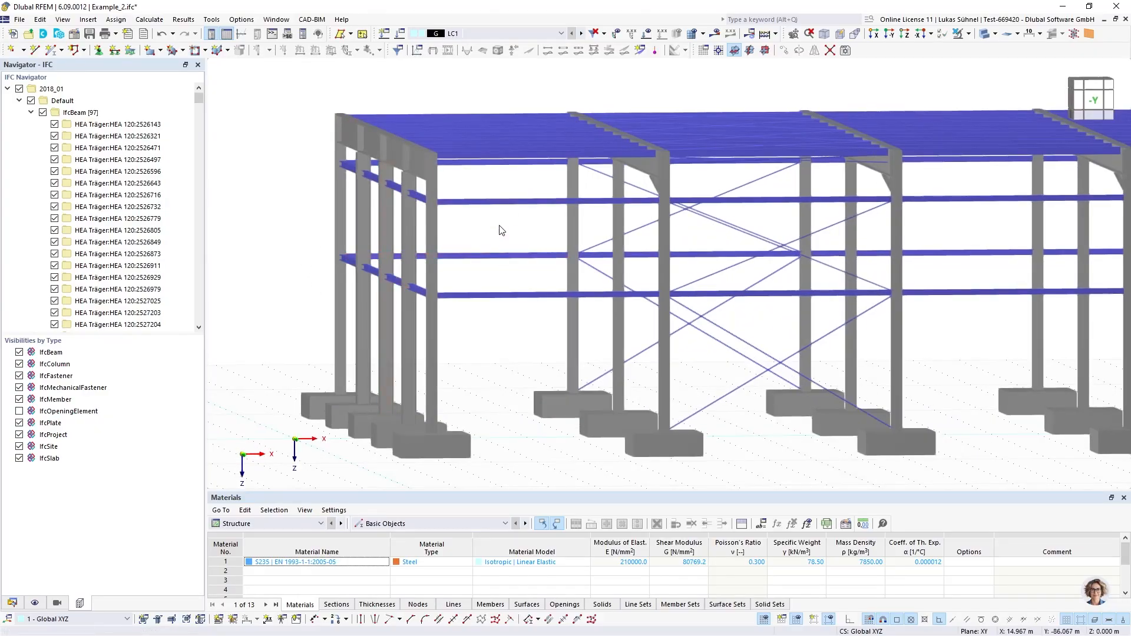
middle_click_drag(500, 230, 498, 236, "ctrl")
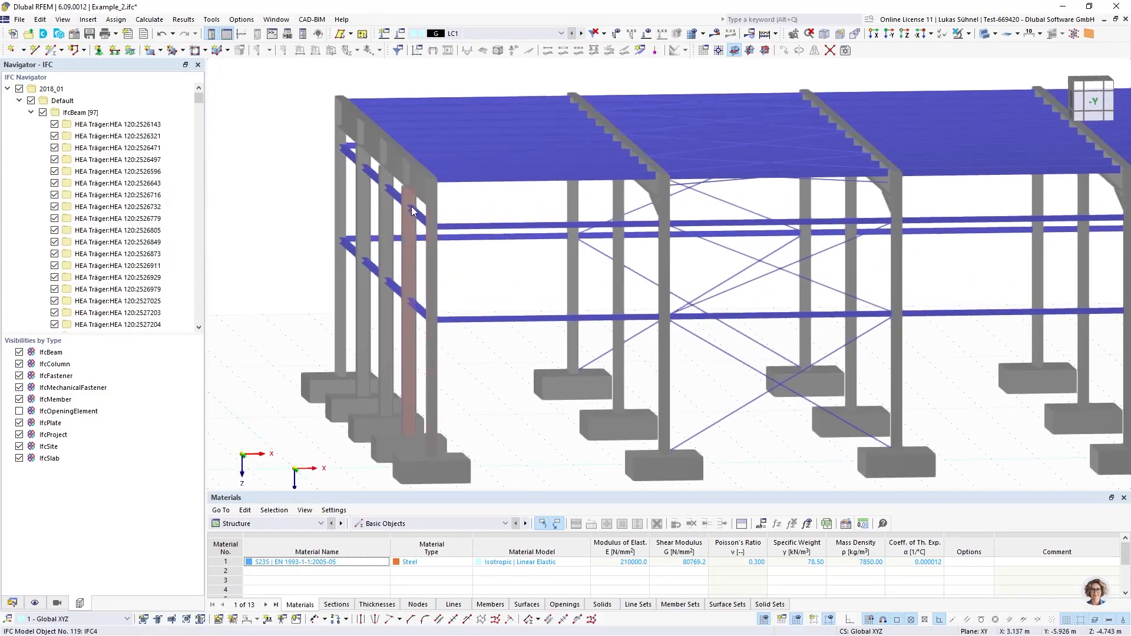
Open the conversion tables and inspect the material assignment of Metall - Baustahl S235 and its library selection, without changing it
left_click(311, 20)
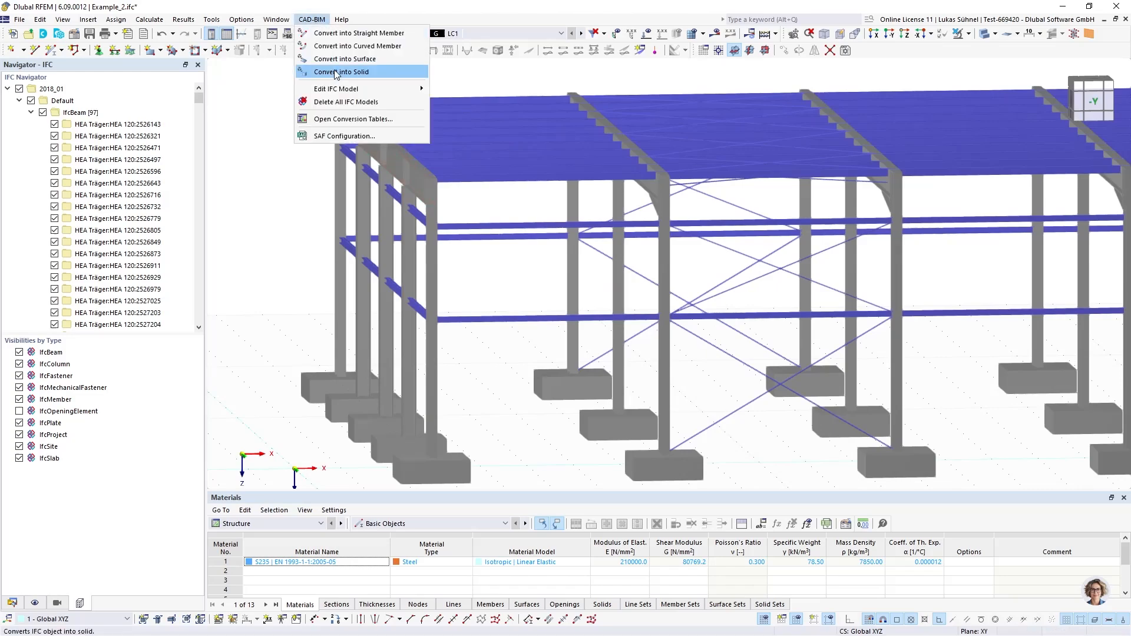
left_click(349, 119)
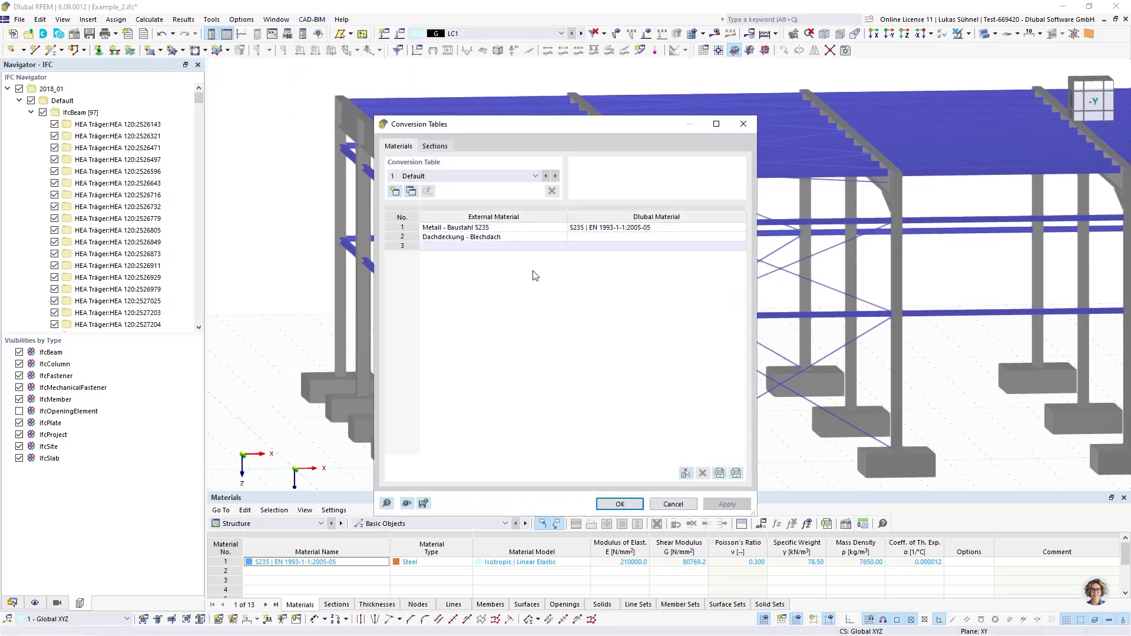
left_click(607, 229)
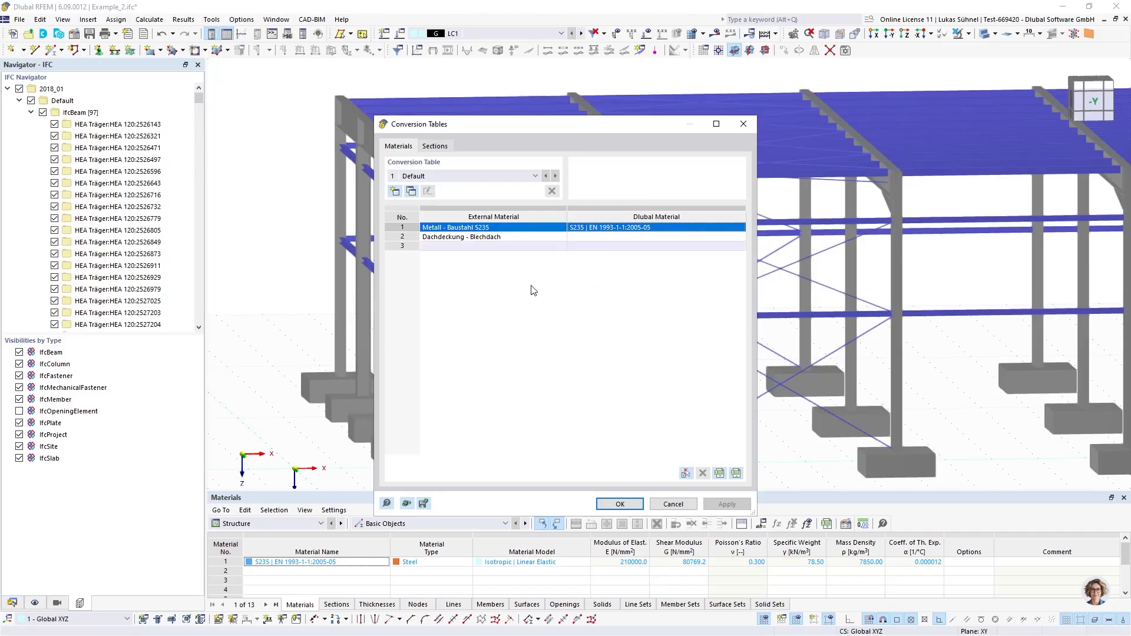
double_click(459, 227)
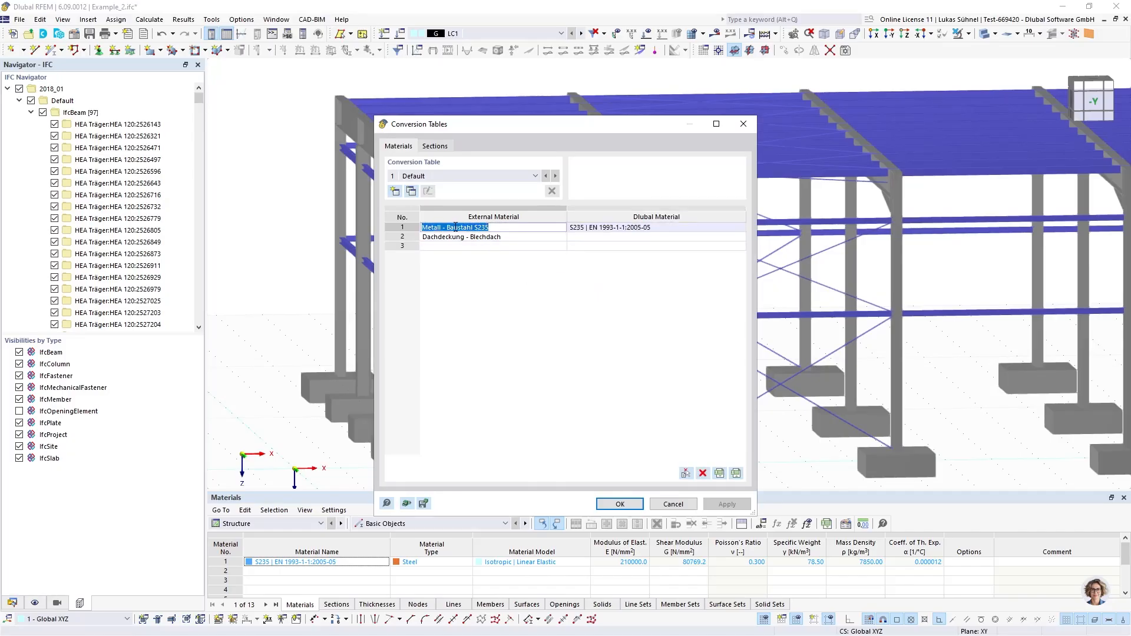
key("Tab")
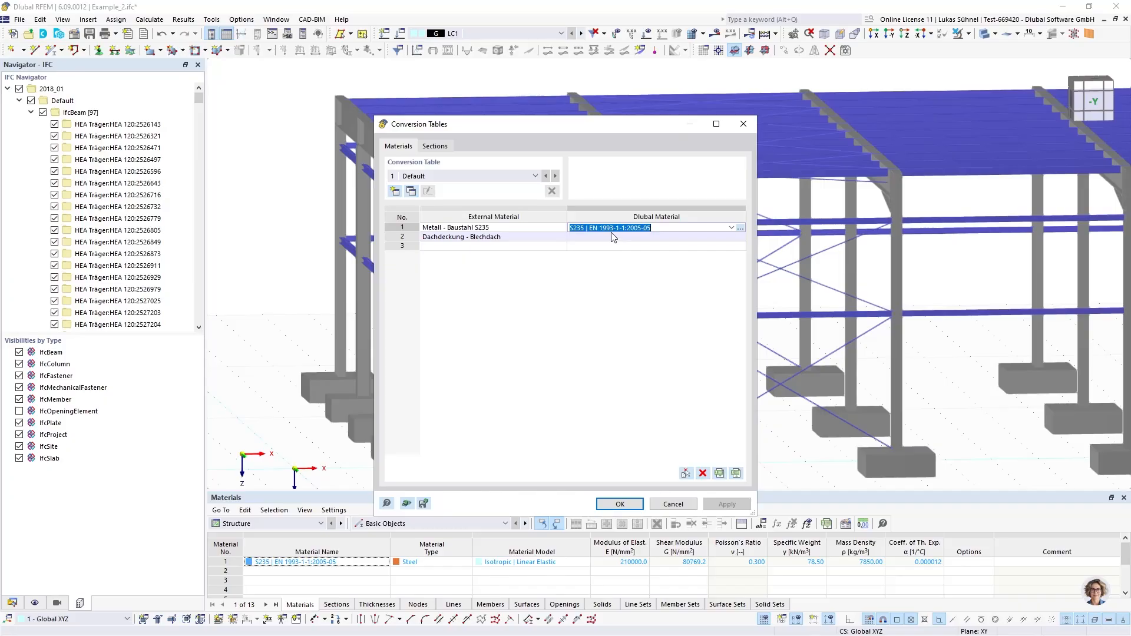
left_click(741, 228)
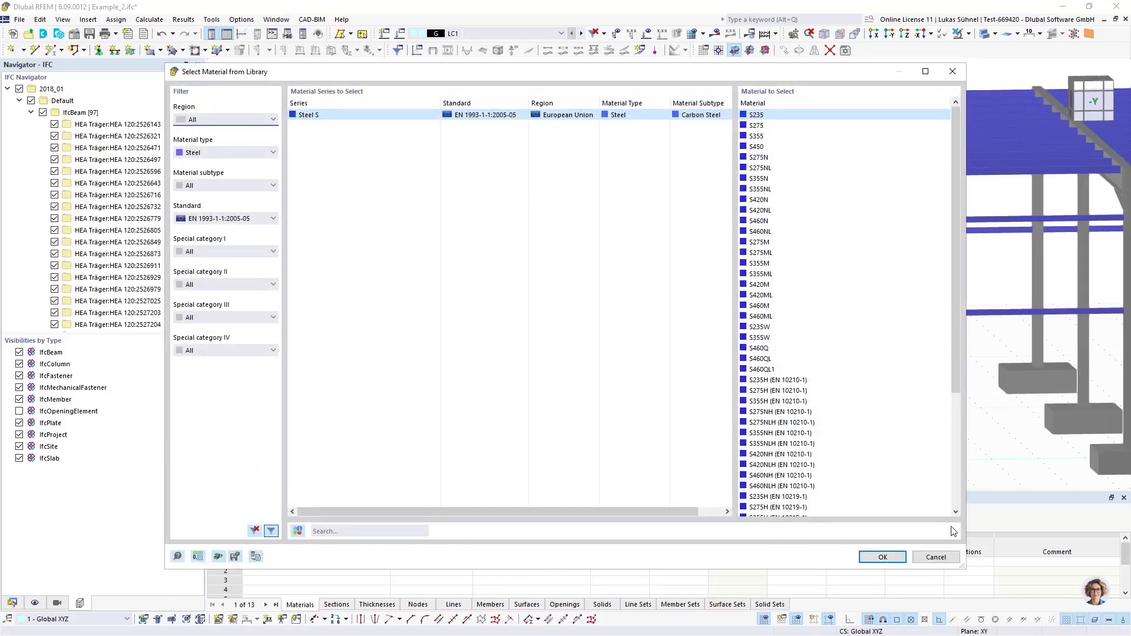
left_click(936, 557)
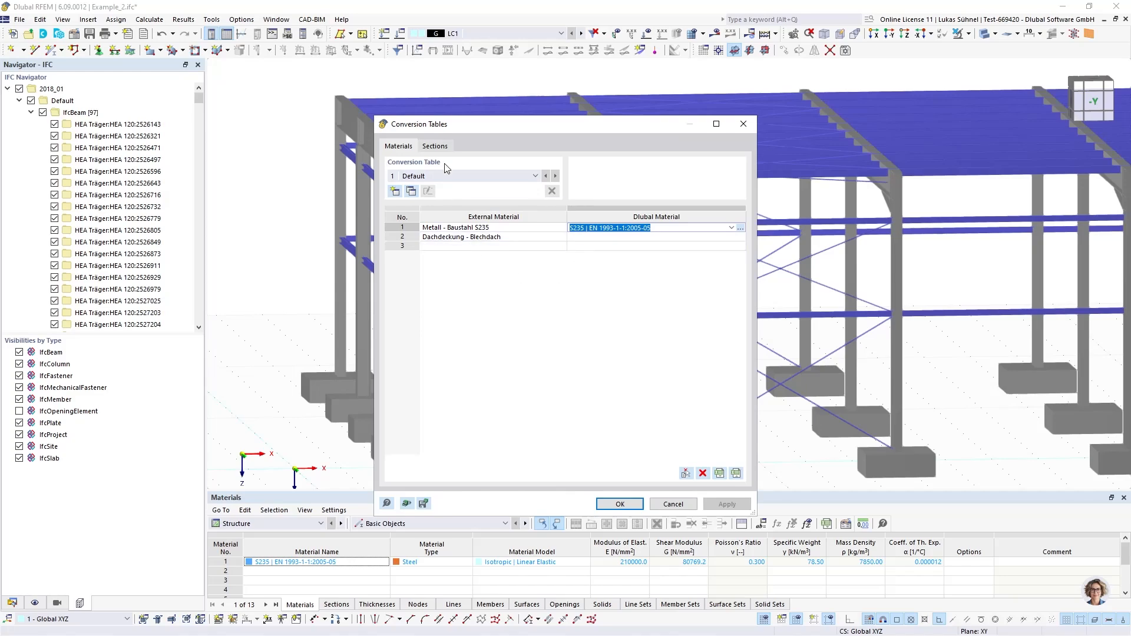
Review the section assignments in the conversion tables and close them without changes
left_click(436, 147)
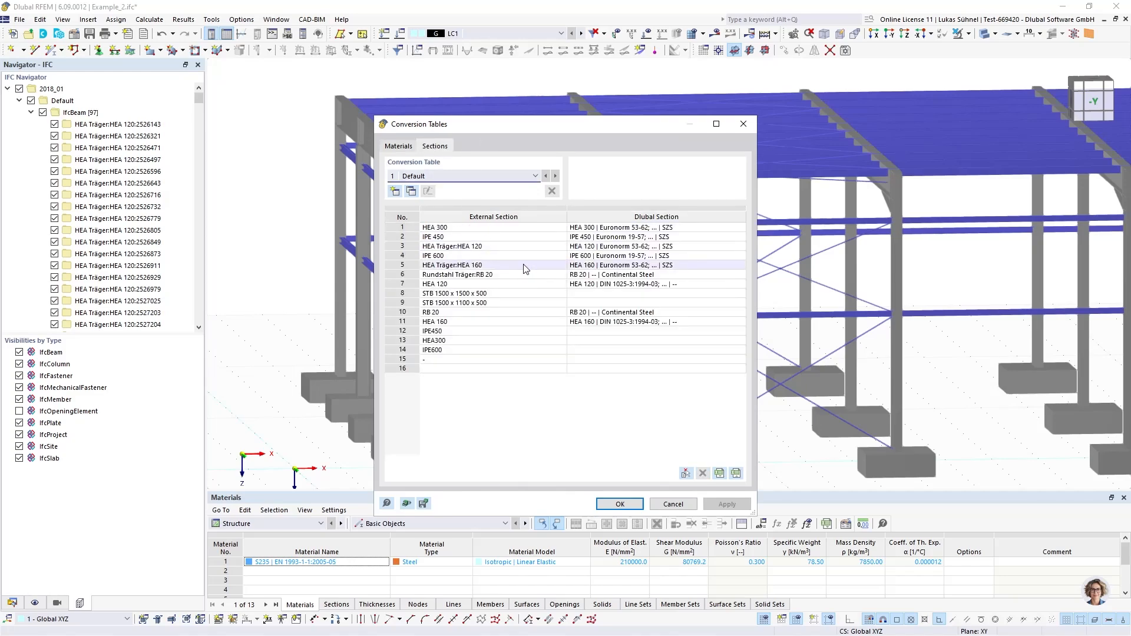
left_click_drag(518, 227, 628, 287)
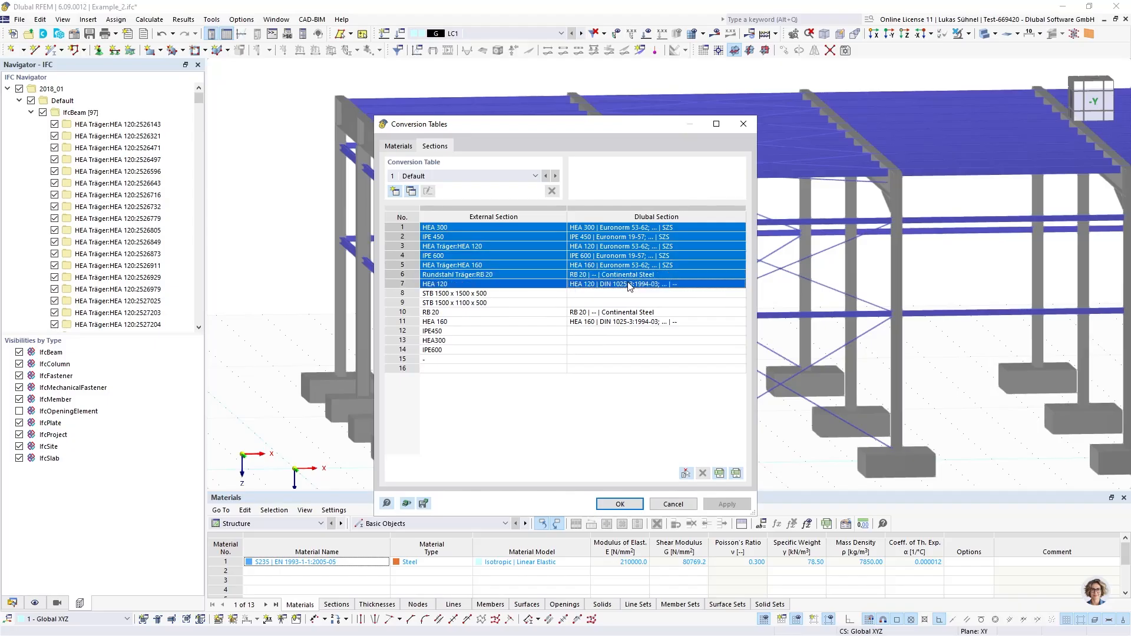
left_click(672, 504)
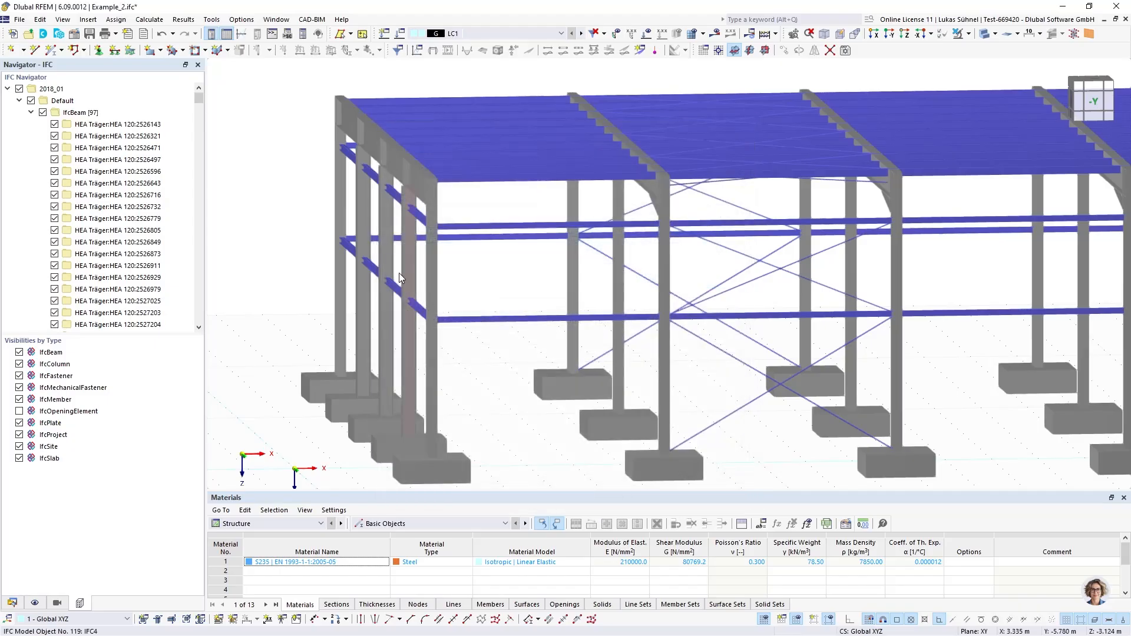
Select a bolt at the hall's frame corner and review the conversion commands offered for it, without applying any
scroll(292, 234, "down", 8)
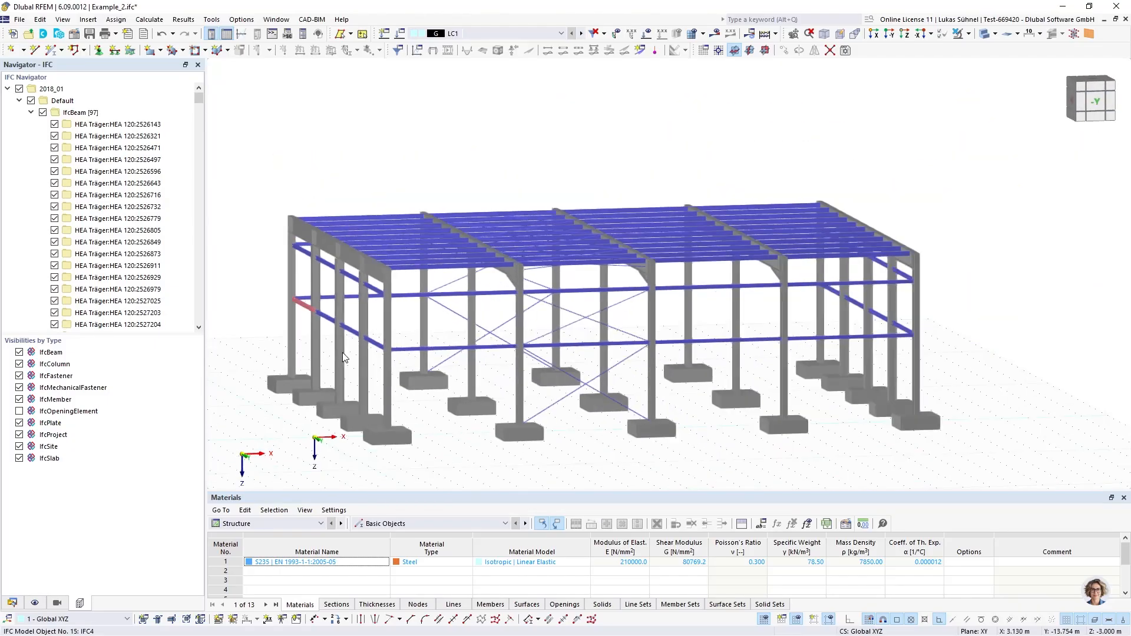
middle_click_drag(405, 362, 566, 353, "ctrl")
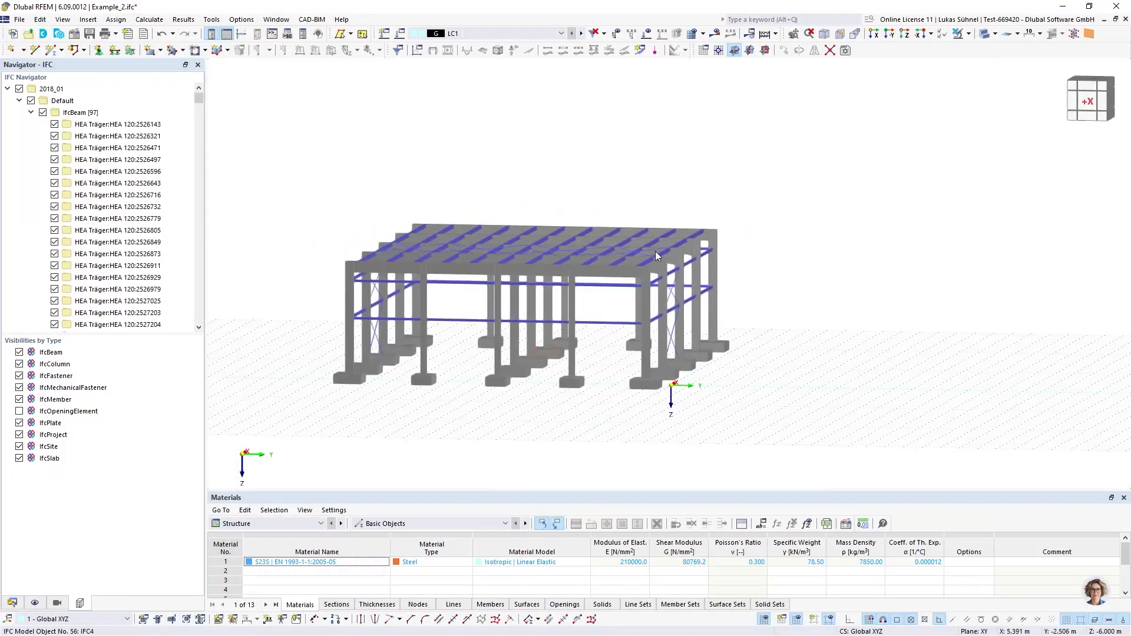
scroll(656, 255, "up", 10)
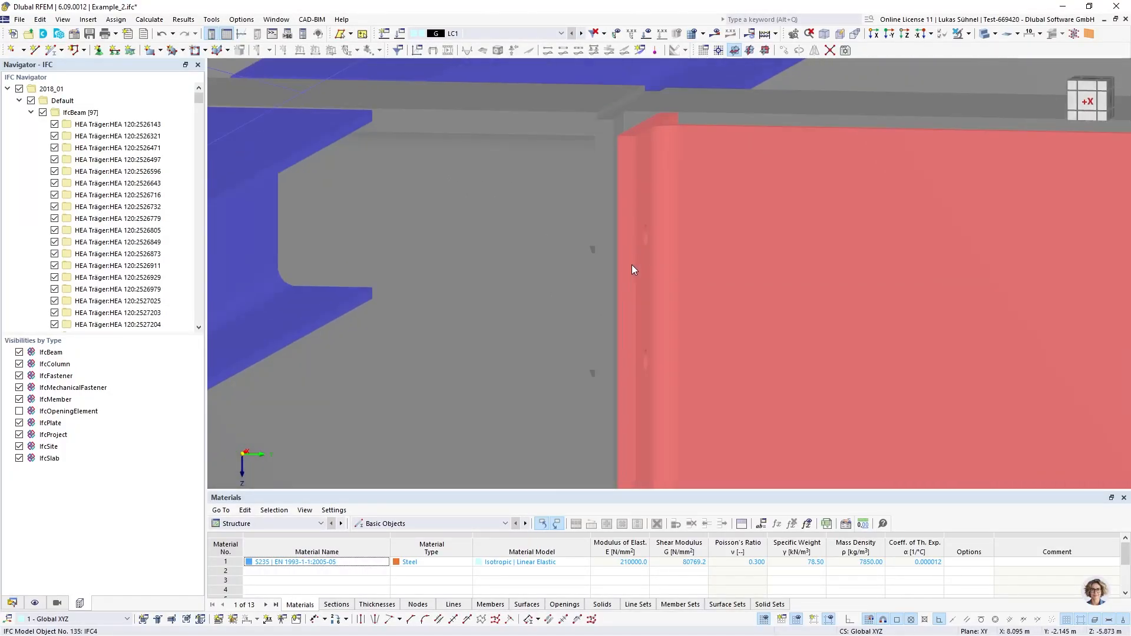
right_click(654, 239)
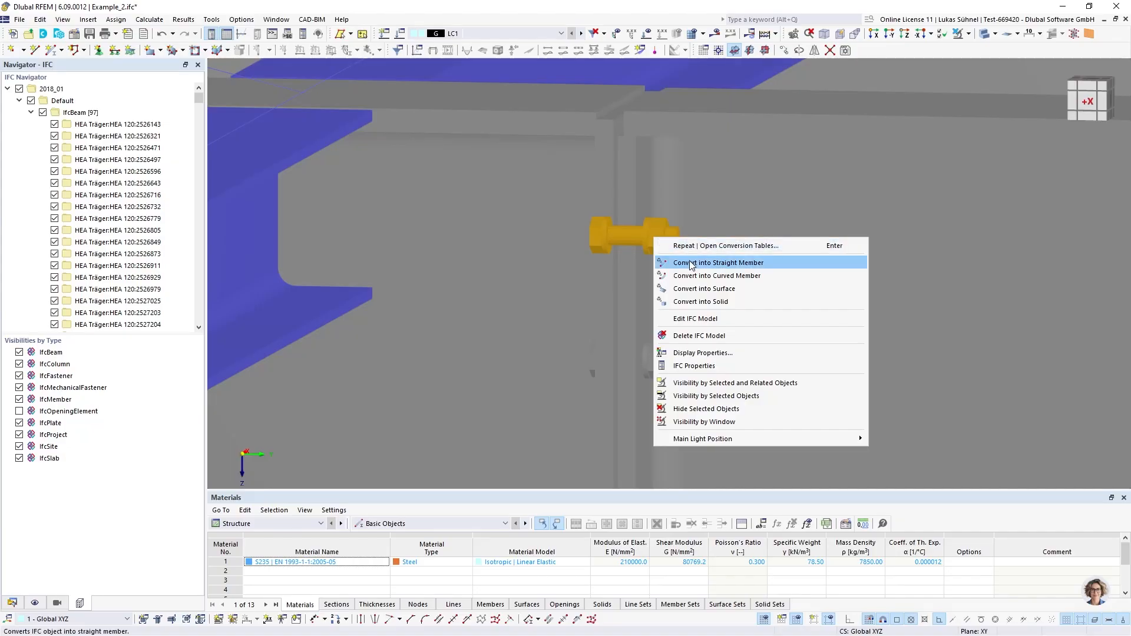
key("Escape")
scroll(649, 241, "down", 5)
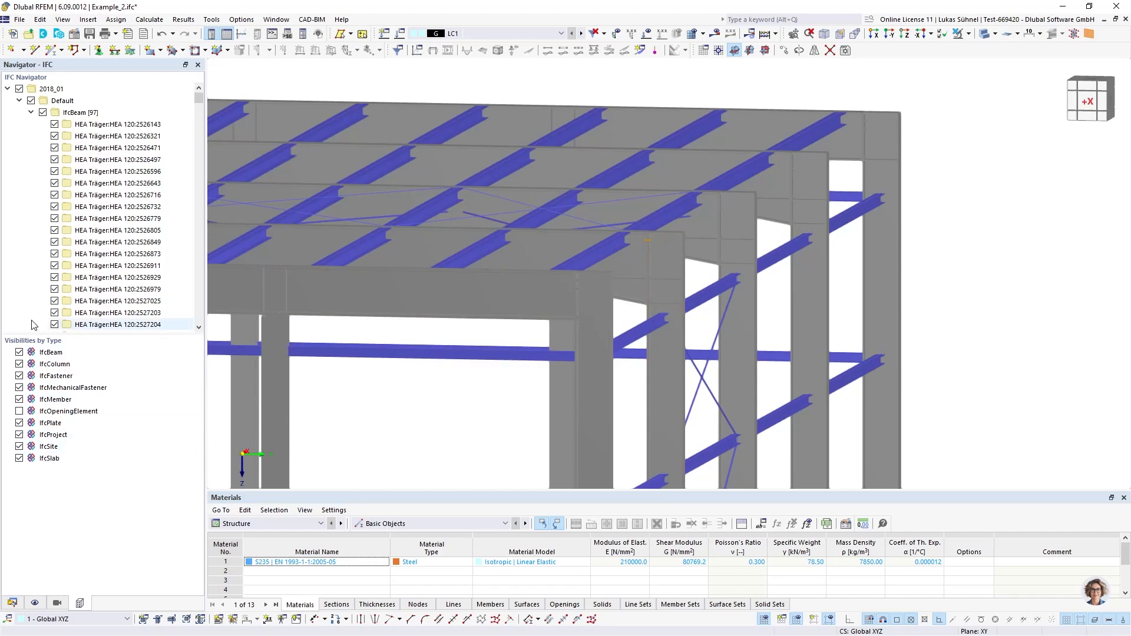
Hide every IFC object type in the model except IfcBeam and IfcColumn
left_click(20, 446)
left_click(19, 435)
left_click(20, 423)
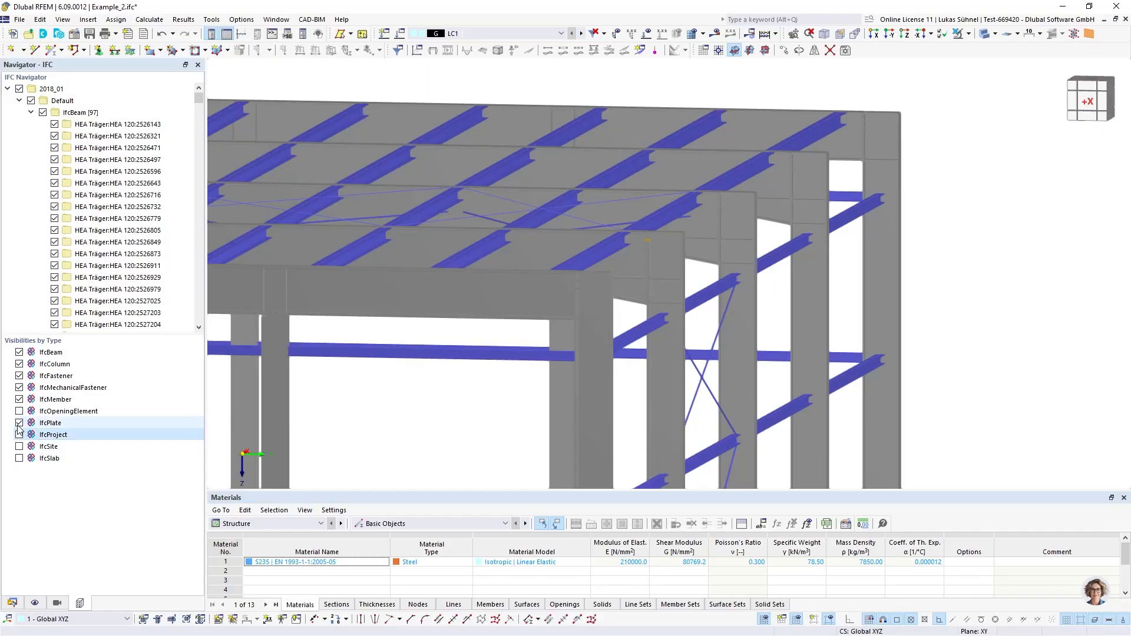
left_click(19, 399)
left_click(20, 388)
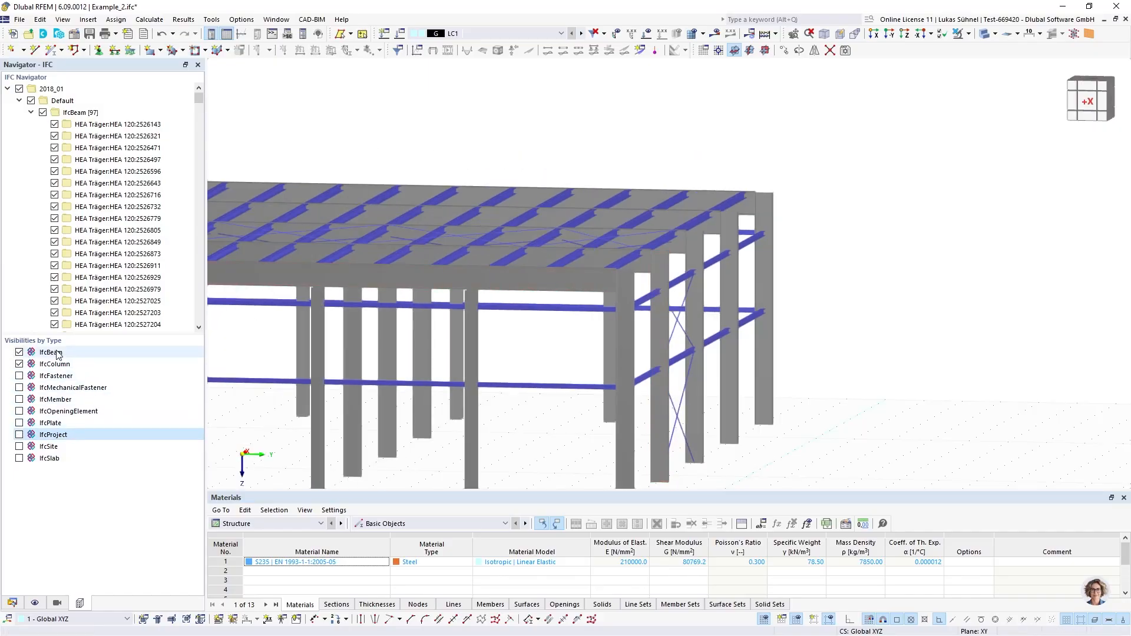
Select all visible IFC beams and columns in the -Y view and convert them into straight members
middle_click_drag(803, 274, 884, 273, "ctrl")
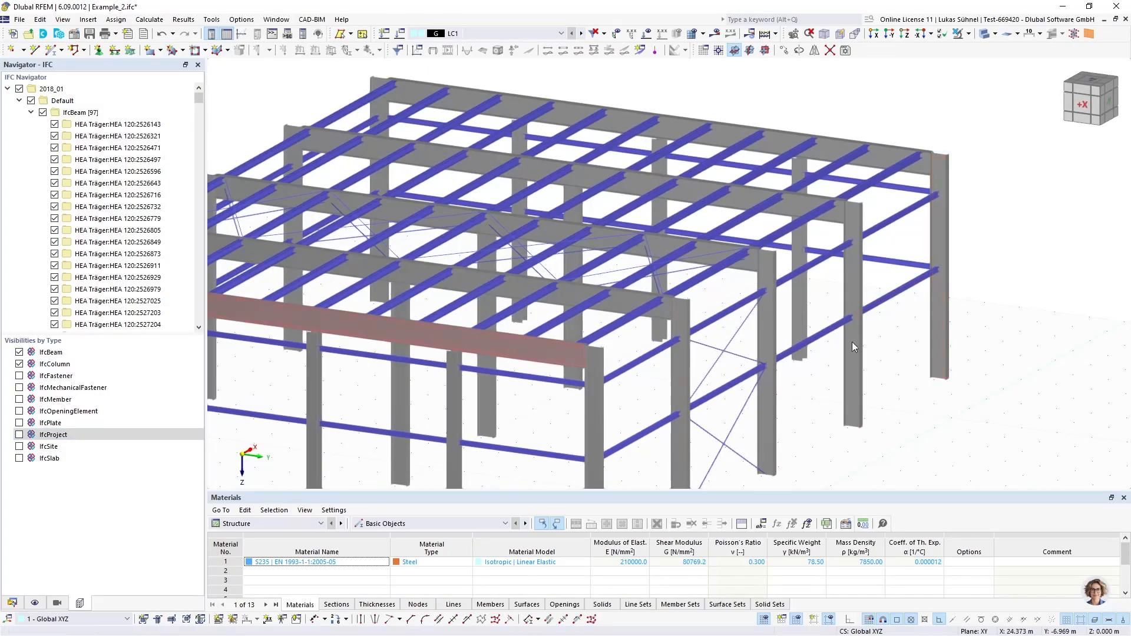
scroll(765, 265, "up", 3)
scroll(736, 235, "up", 5)
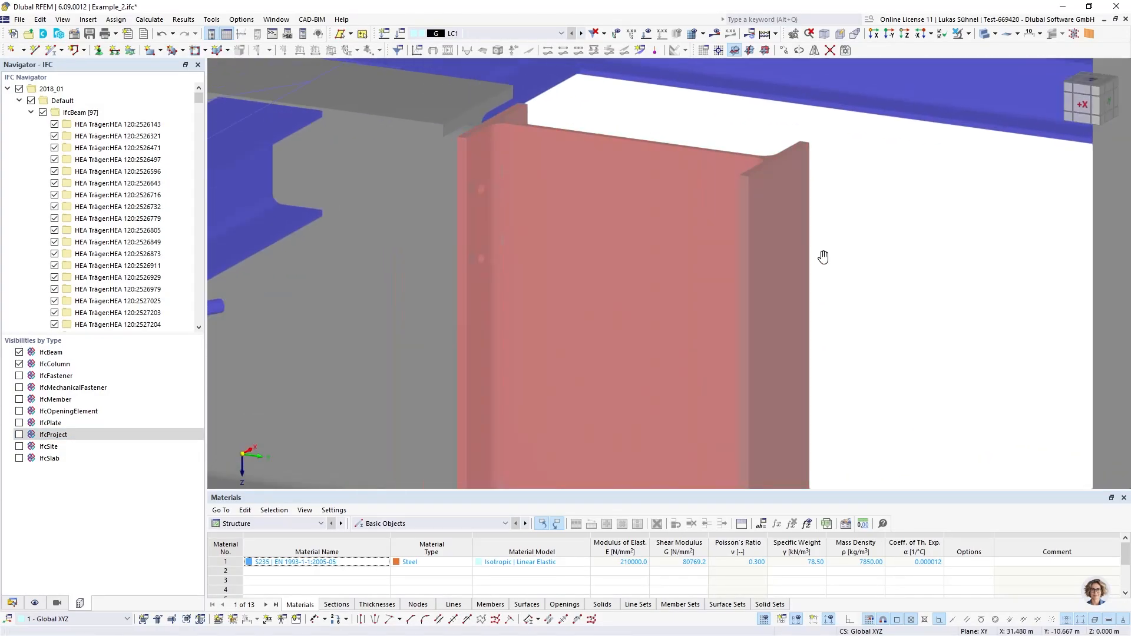
scroll(743, 176, "down", 10)
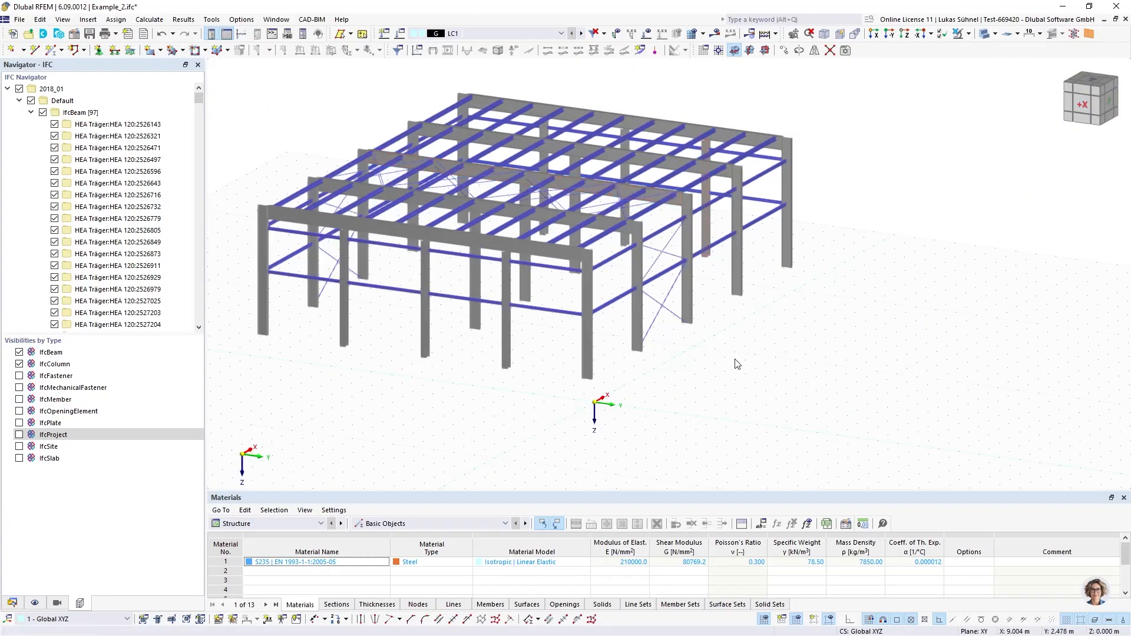
middle_click_drag(735, 360, 581, 326, "ctrl")
left_click_drag(812, 339, 277, 152)
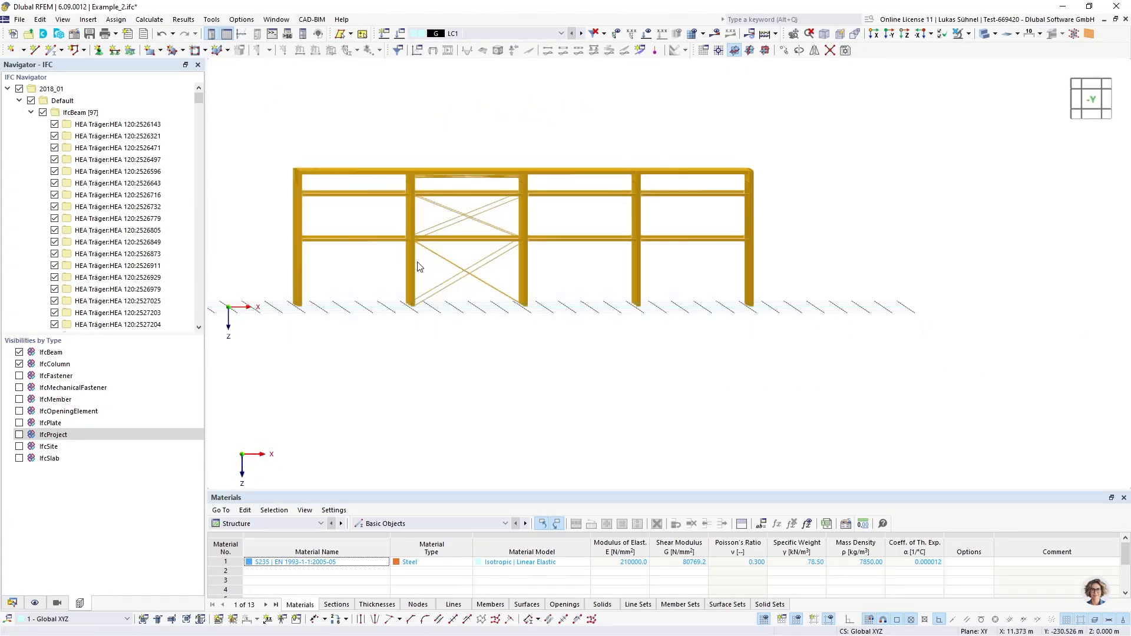
right_click(303, 194)
left_click(373, 219)
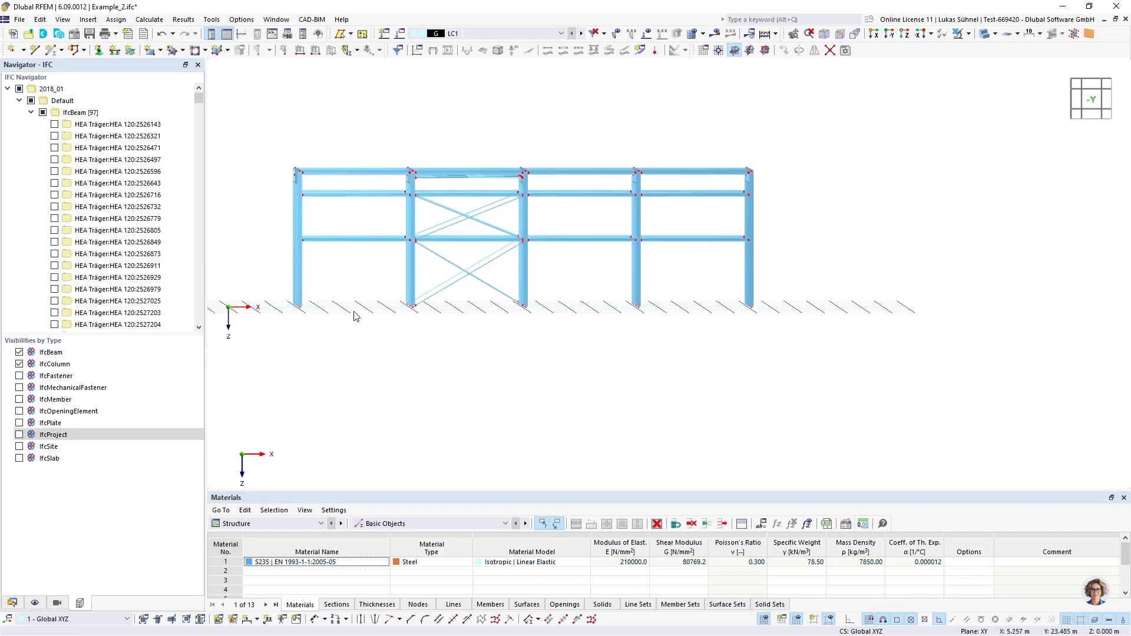
Review the sections and members in the model data after the conversion, collapsing both lists again
middle_click_drag(413, 354, 484, 379)
middle_click_drag(411, 402, 458, 406, "ctrl")
left_click(13, 602)
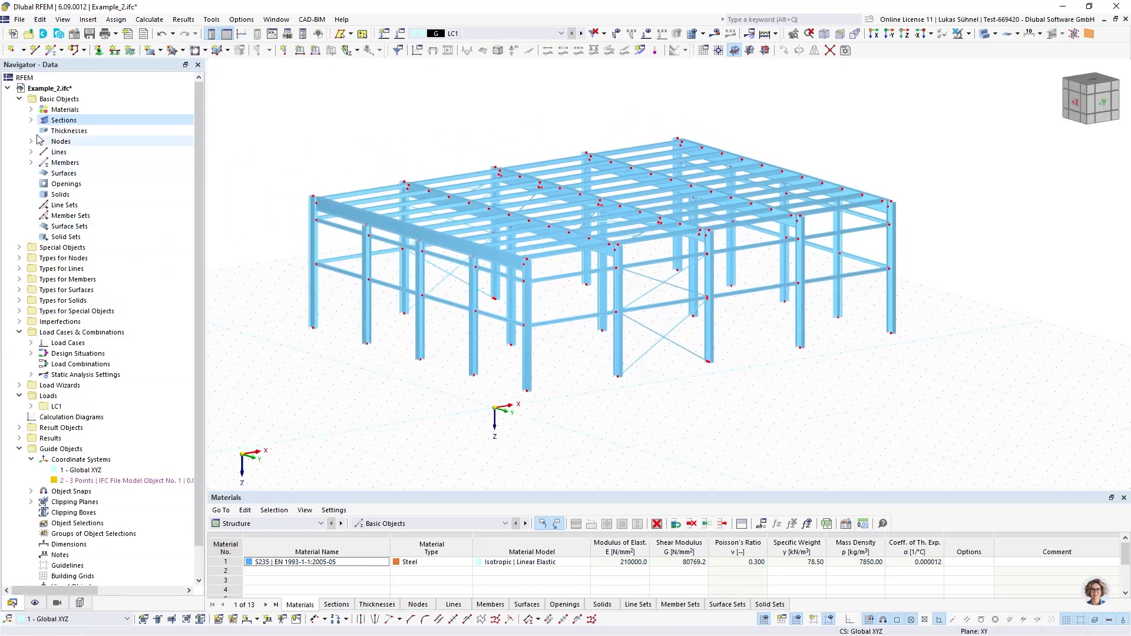
double_click(61, 120)
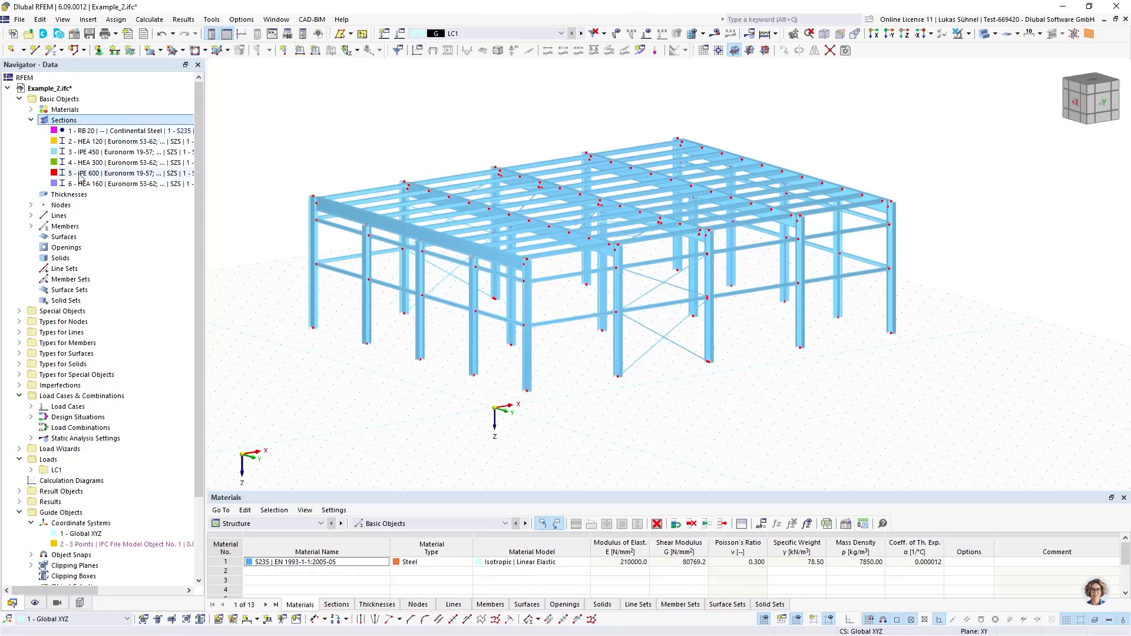
left_click(31, 120)
left_click(30, 162)
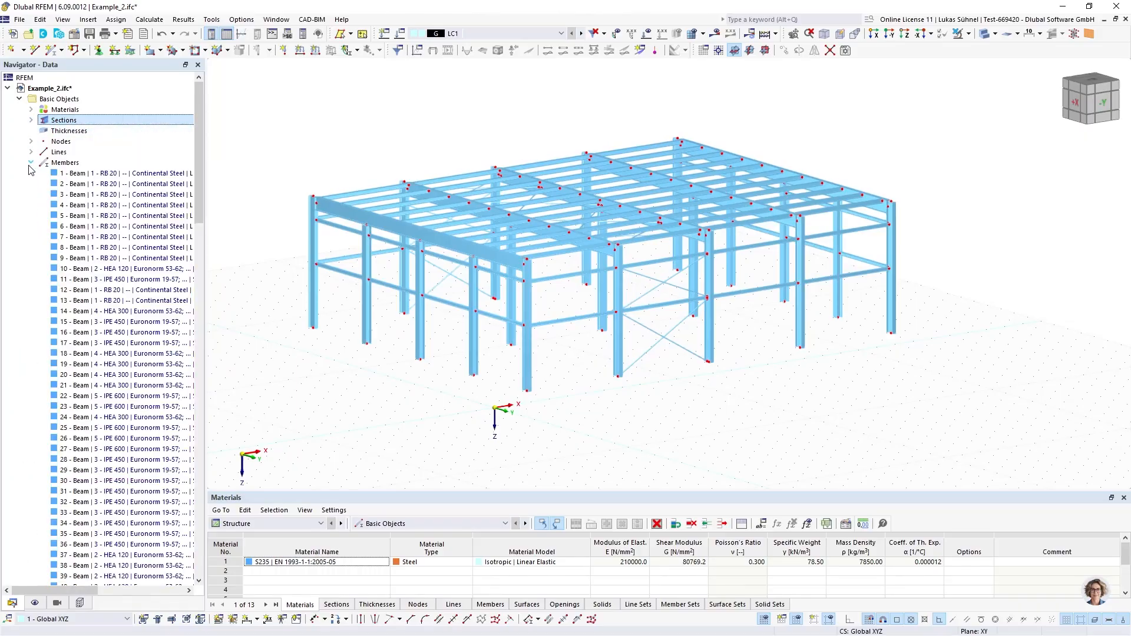
left_click_drag(200, 140, 189, 109)
left_click(30, 163)
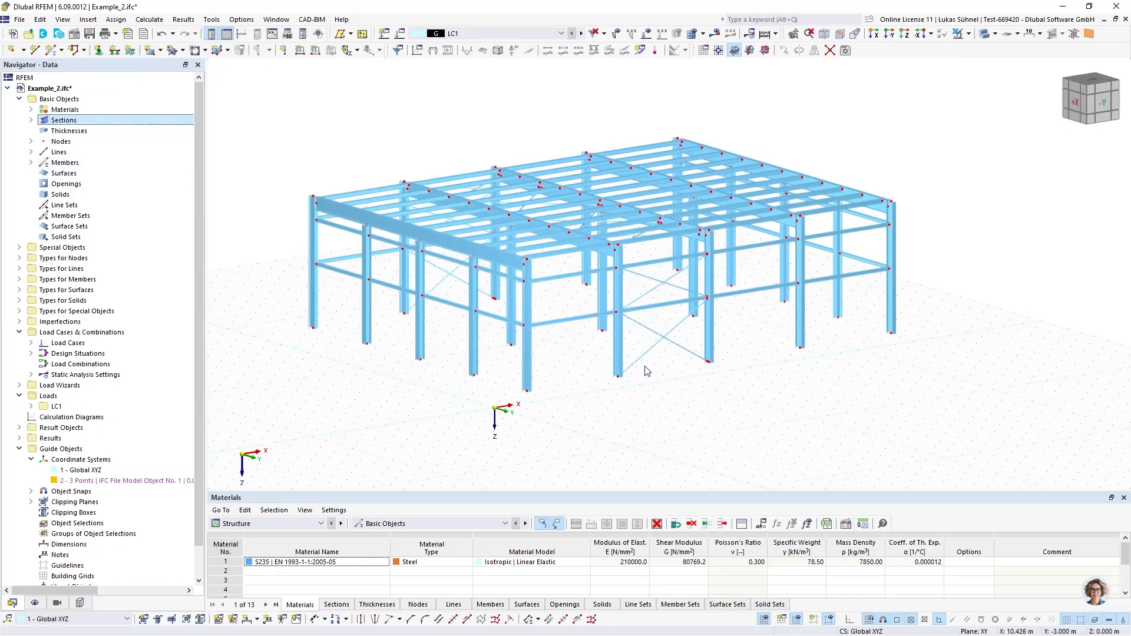
Examine how the converted beams meet the column at the hall's roof corner
middle_click_drag(582, 307, 630, 303, "ctrl")
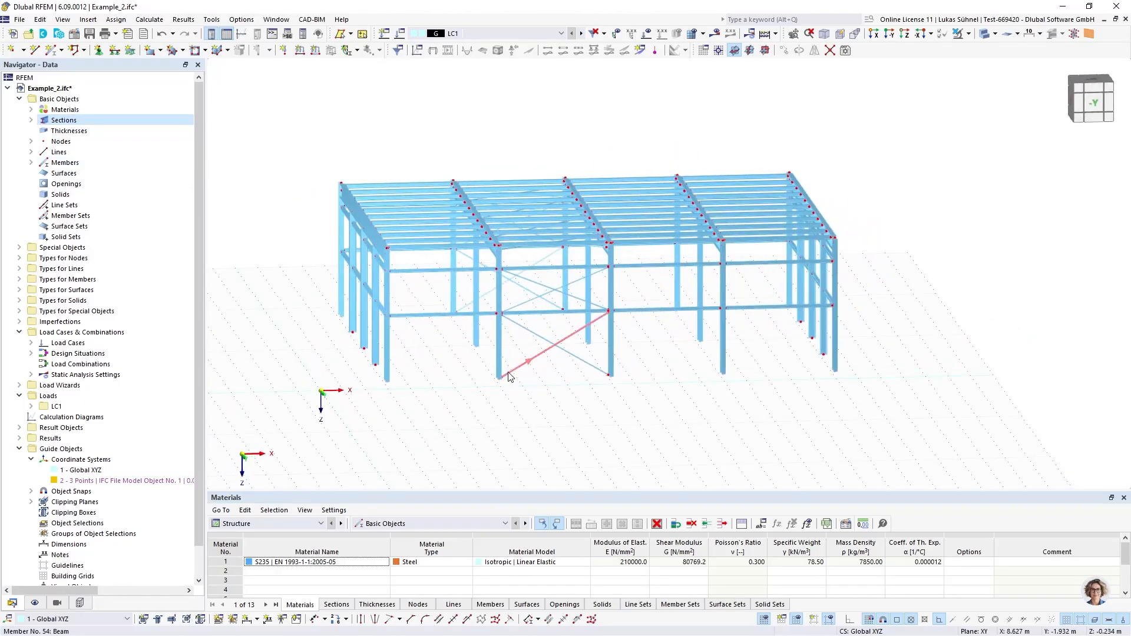
scroll(418, 318, "up", 5)
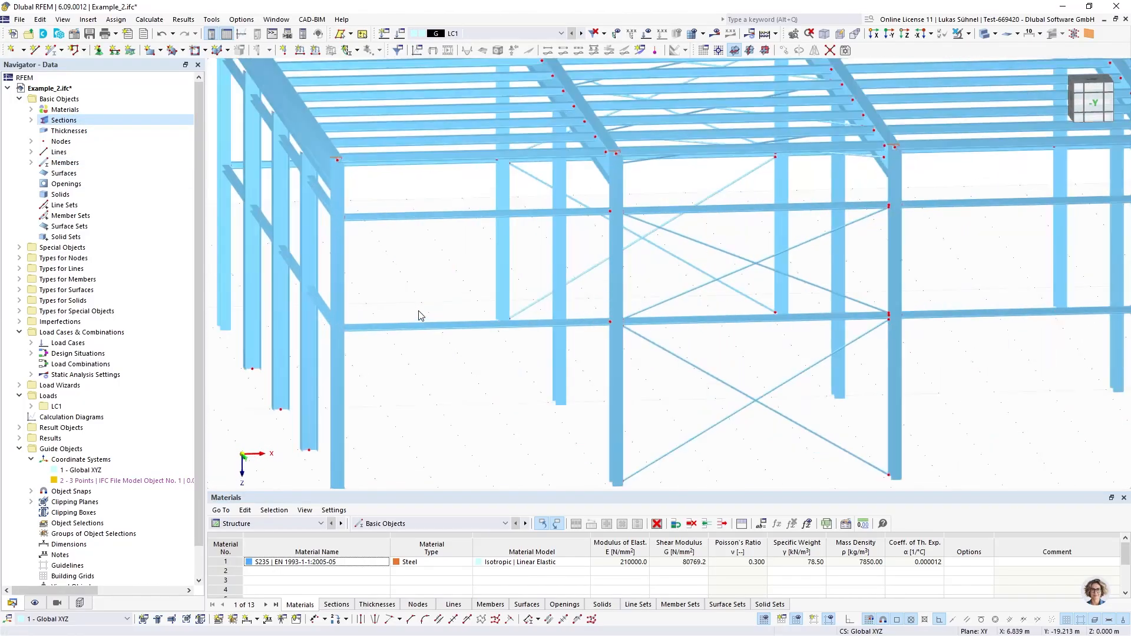
middle_click_drag(419, 318, 462, 367)
scroll(378, 205, "up", 6)
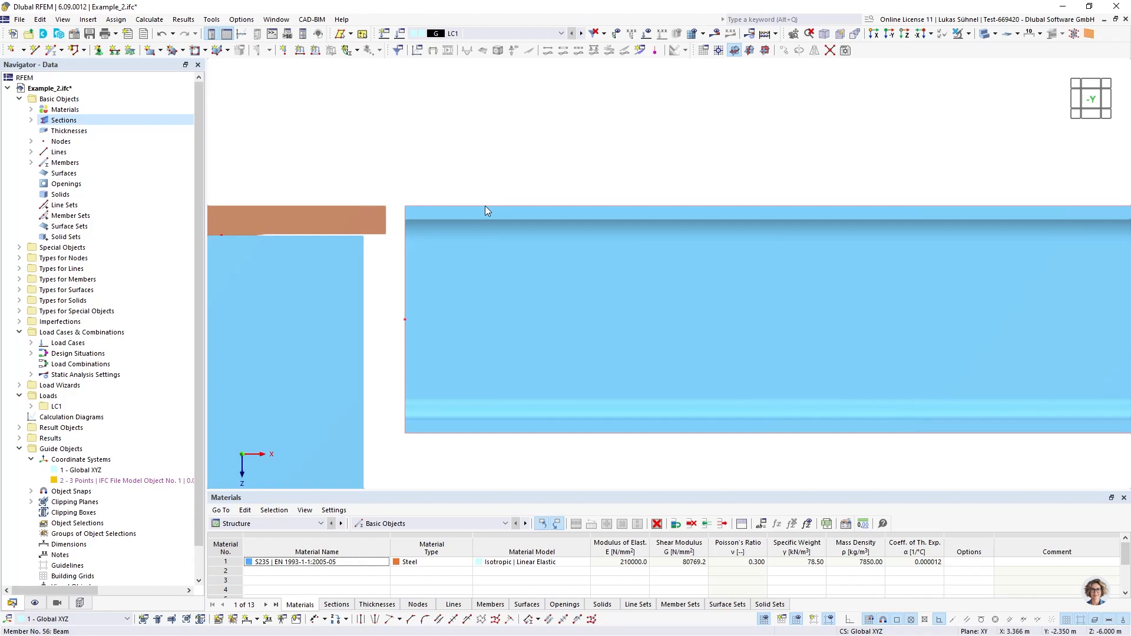
scroll(399, 226, "down", 6)
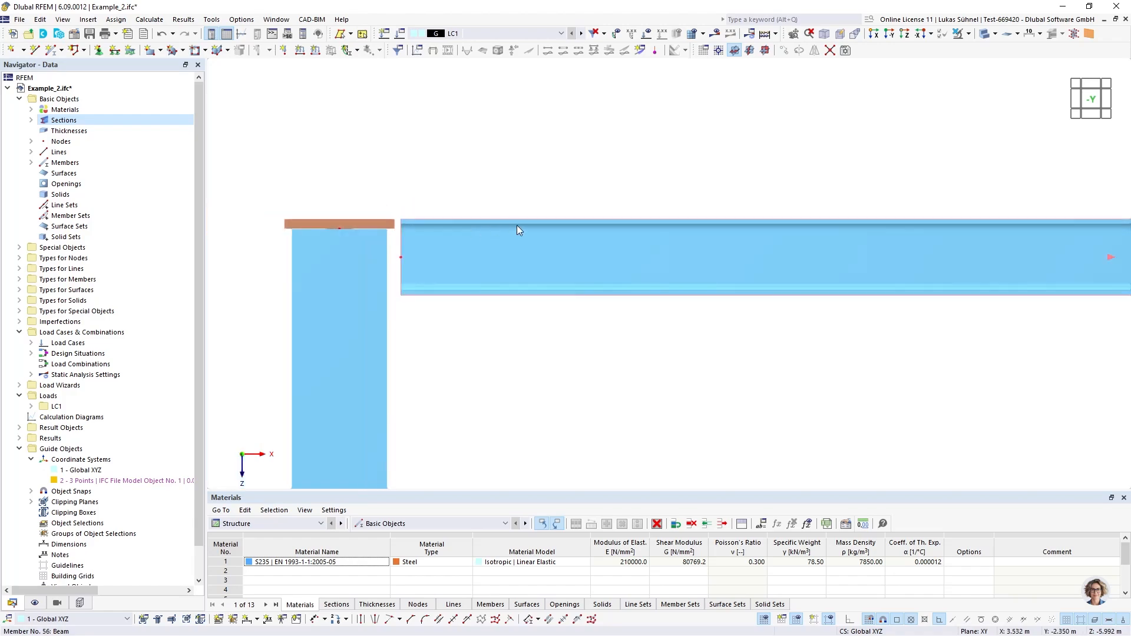
right_click_drag(362, 198, 367, 202)
left_click(295, 176)
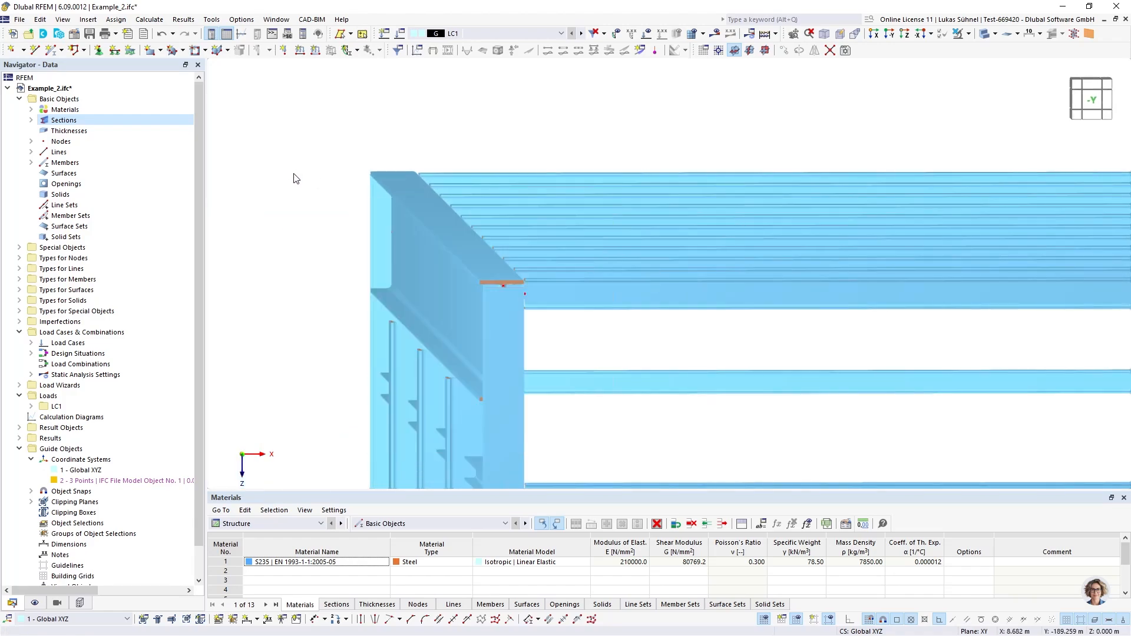
scroll(303, 181, "down", 4)
scroll(323, 205, "down", 3)
middle_click_drag(448, 246, 377, 283, "ctrl")
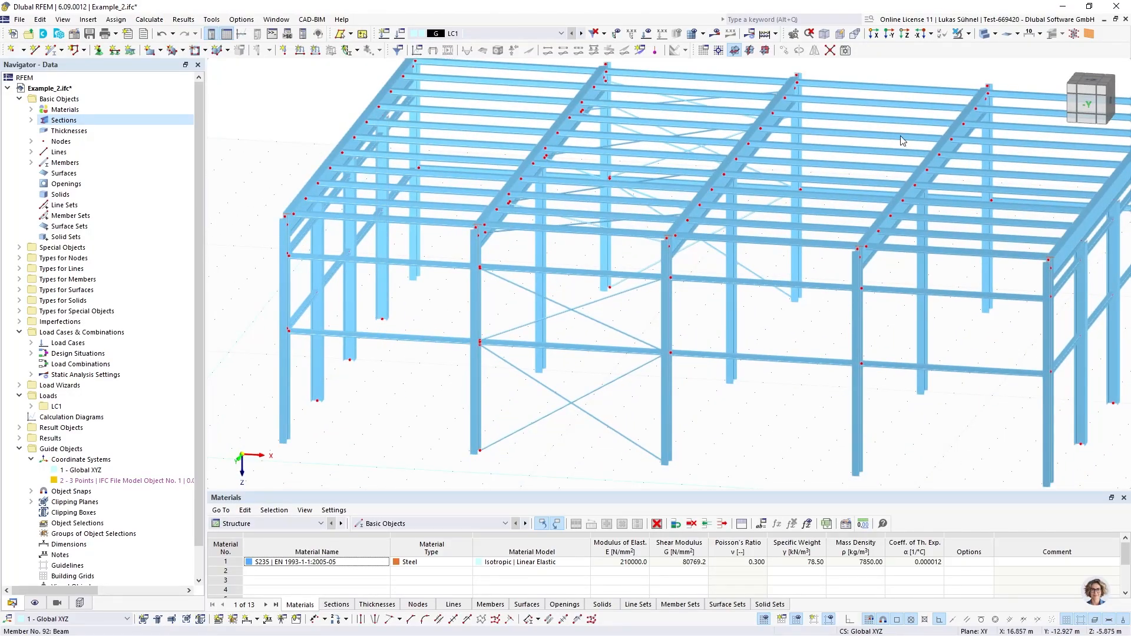
Colour the rendered members by section to compare their profiles, then restore colouring by Material & Display Properties
left_click(35, 603)
left_click(53, 300)
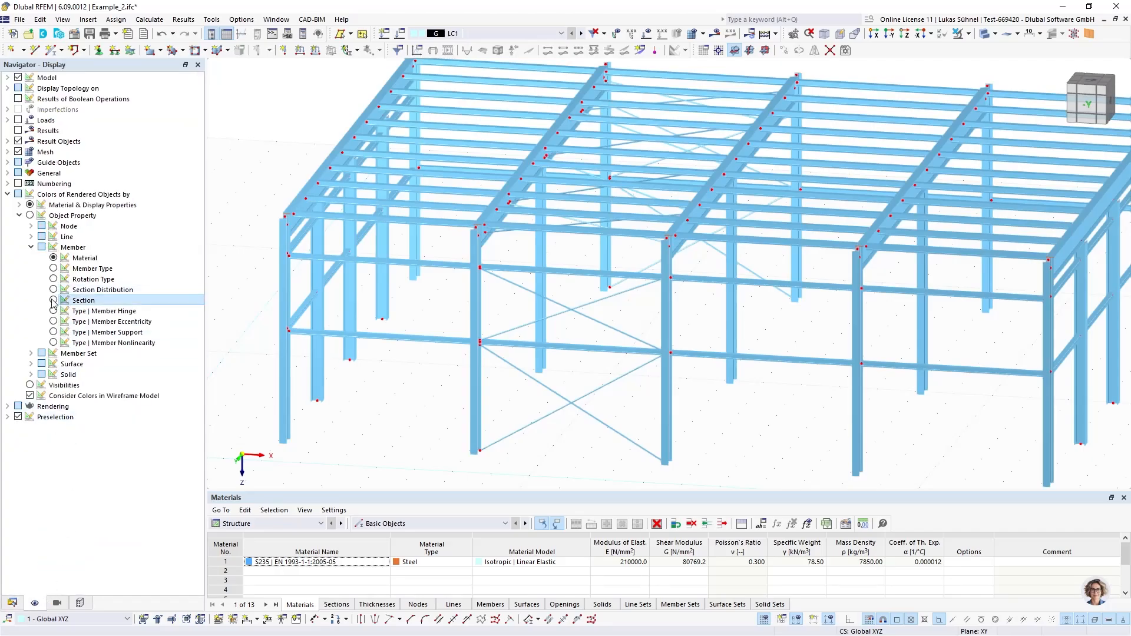
scroll(387, 383, "down", 4)
middle_click_drag(360, 412, 378, 374)
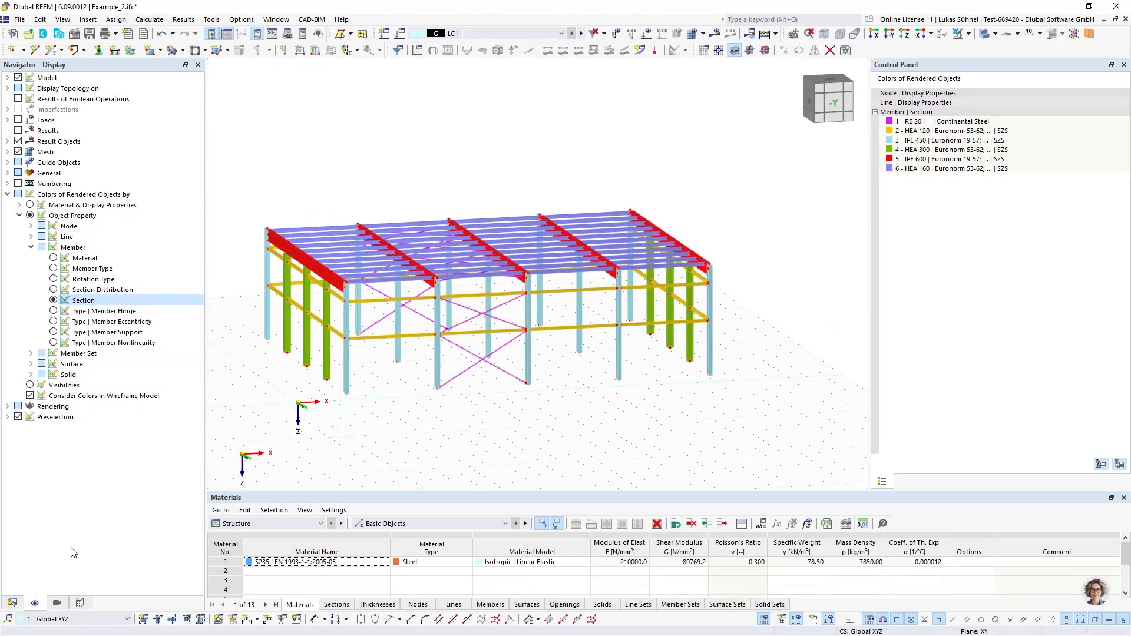
left_click(30, 205)
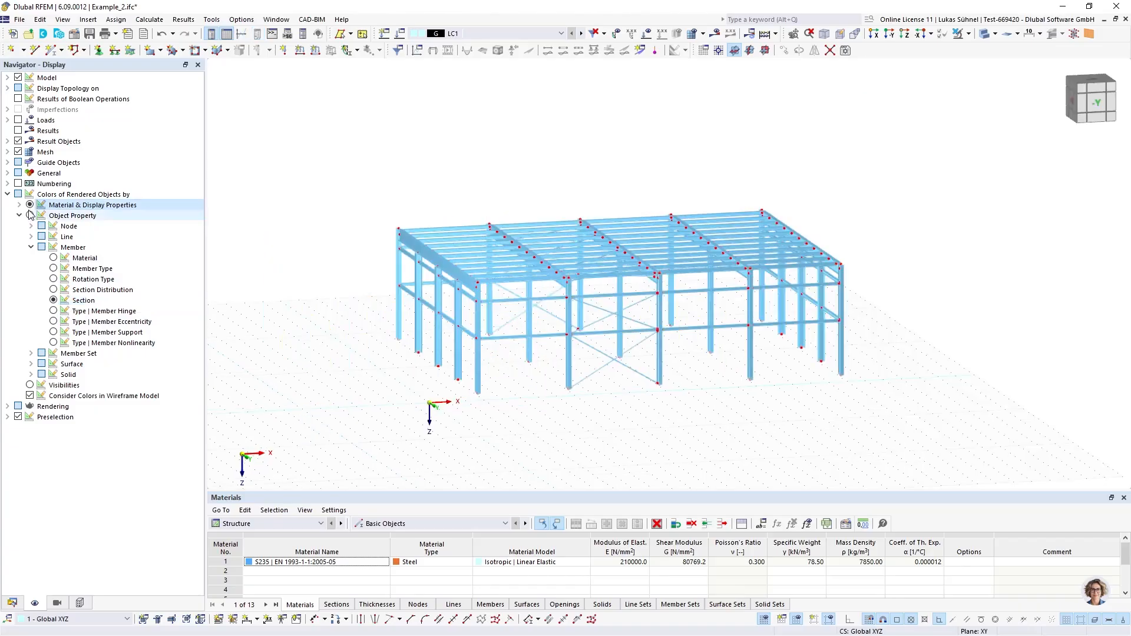
Switch the model display to wireframe so that only member lines and nodes are drawn
middle_click_drag(434, 214, 375, 224)
left_click(984, 34)
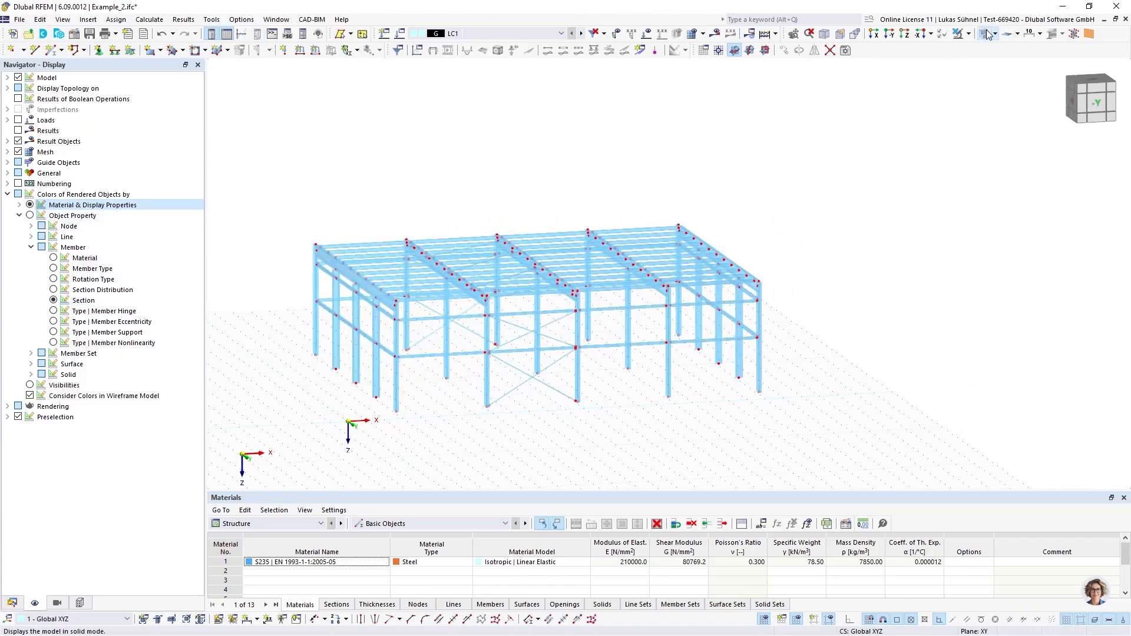
left_click(984, 34)
middle_click_drag(427, 198, 383, 194)
scroll(362, 218, "up", 5)
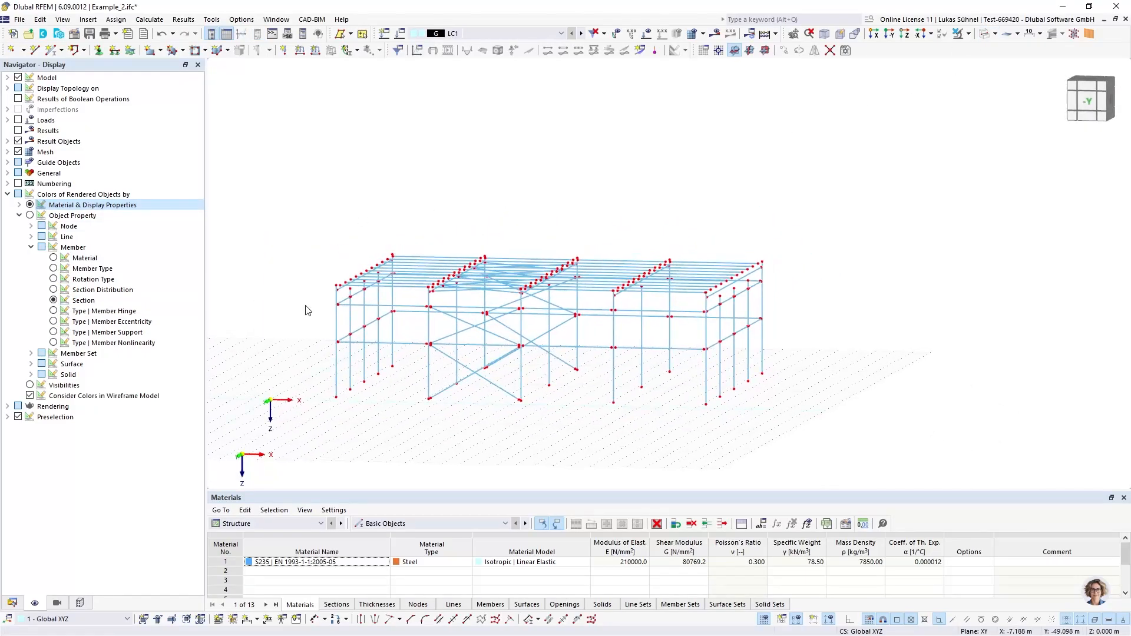
Examine the end nodes of the beams and columns in the hall's end frame for missing connections
middle_click_drag(467, 239, 418, 277)
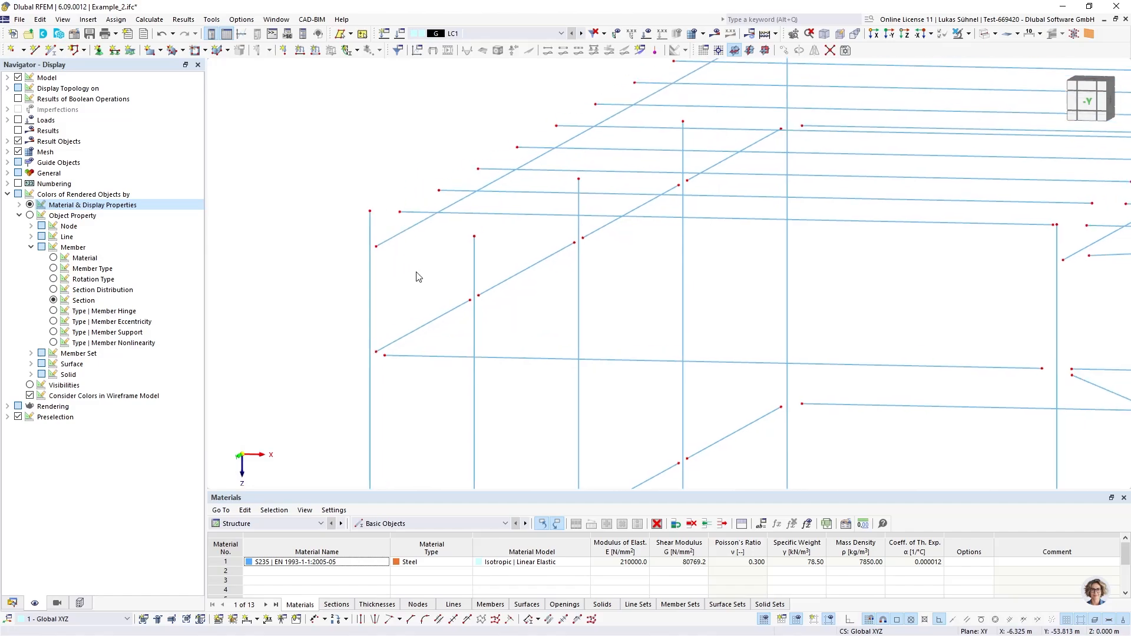
scroll(409, 269, "up", 4)
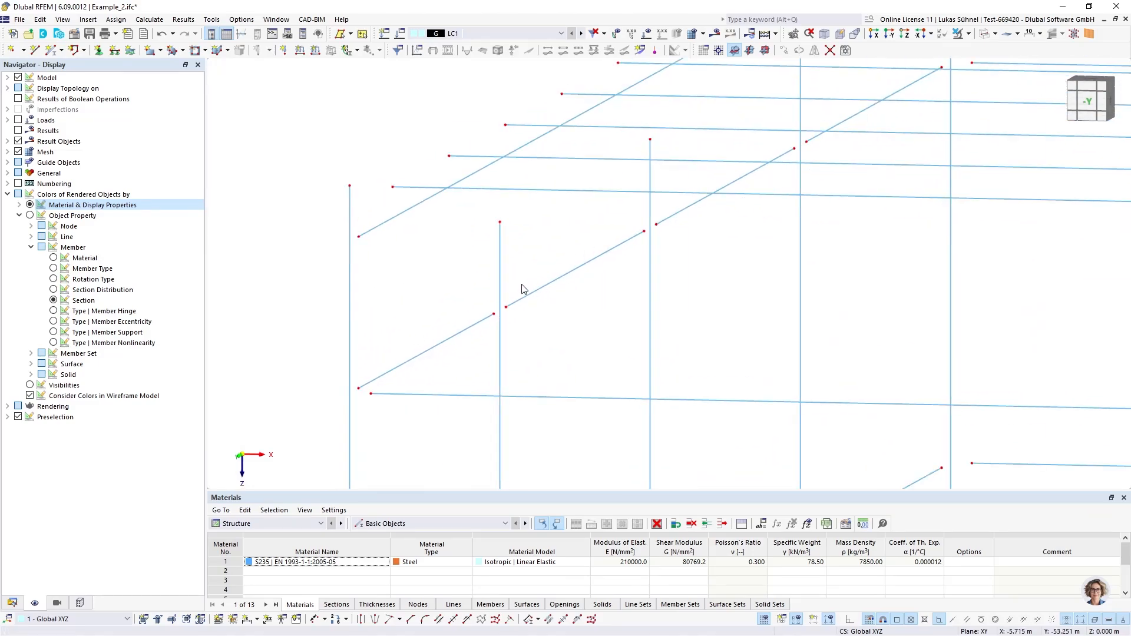
middle_click_drag(389, 255, 345, 350)
scroll(351, 354, "down", 3)
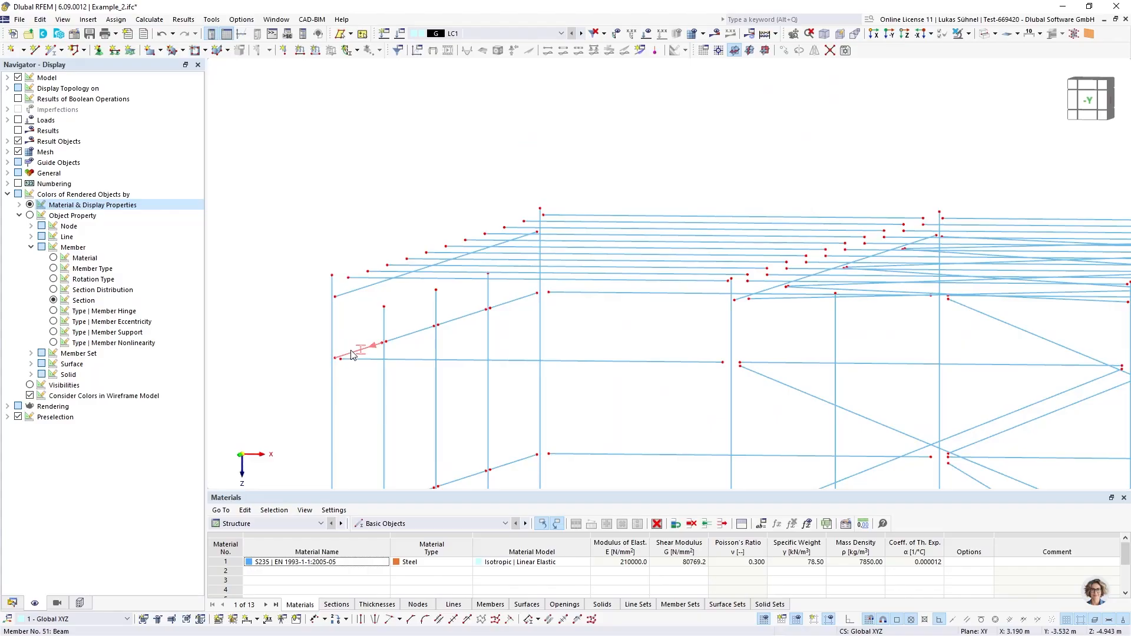
middle_click_drag(545, 344, 438, 317)
scroll(450, 318, "down", 3)
middle_click_drag(463, 358, 442, 358)
scroll(320, 314, "up", 5)
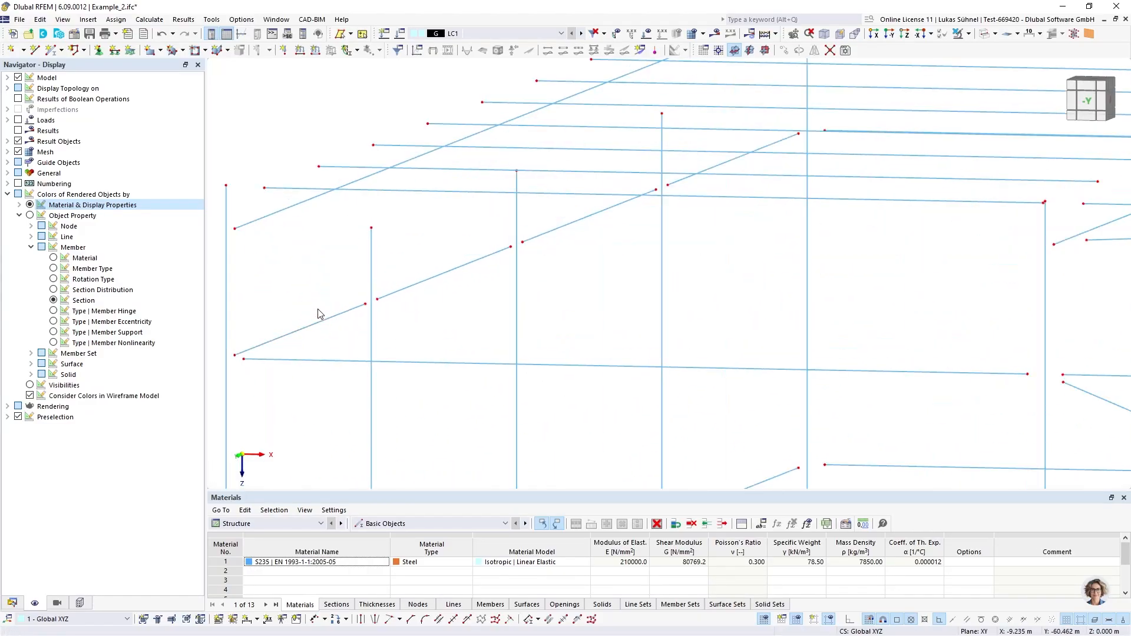
scroll(343, 303, "up", 3)
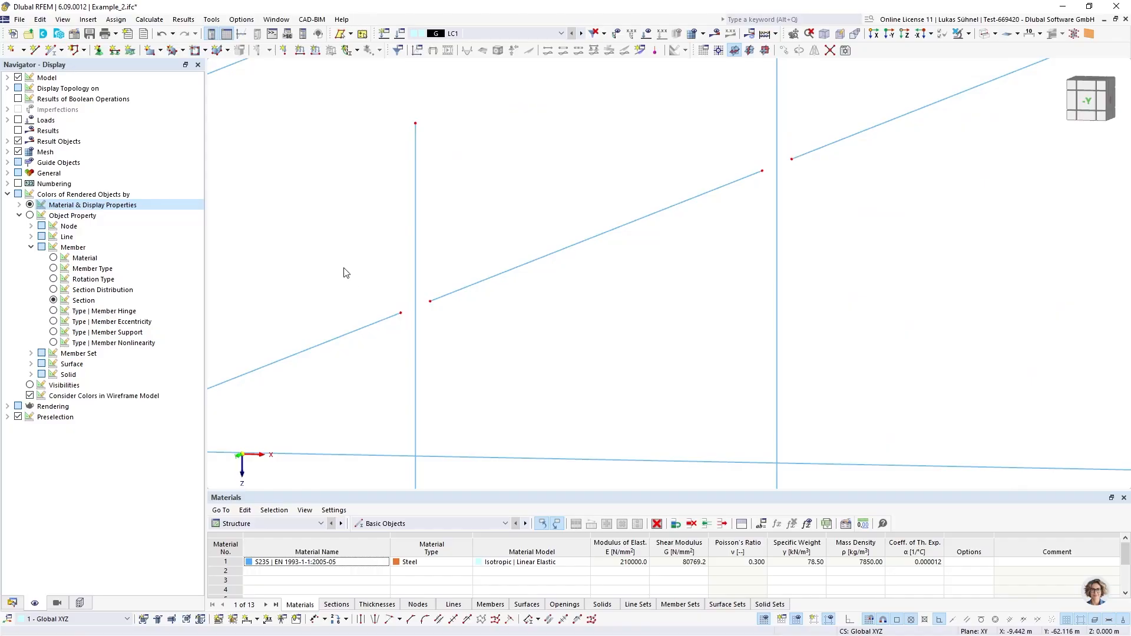
left_click_drag(344, 268, 505, 345)
scroll(450, 355, "down", 5)
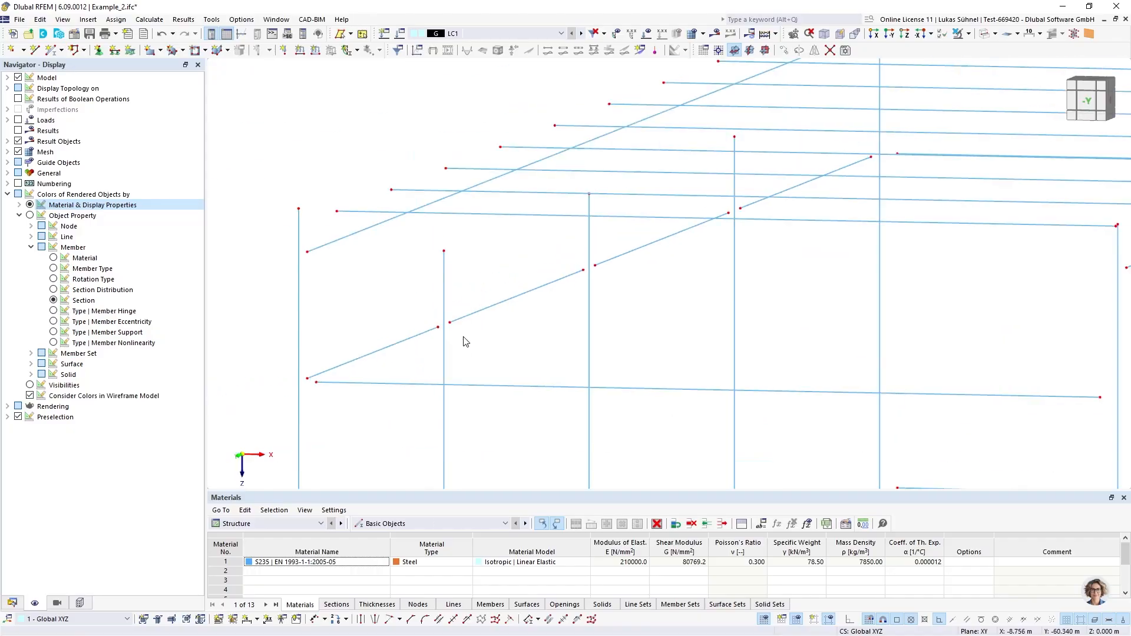
Extend all HEA 120 section members at both ends to the next member or line
left_click(12, 602)
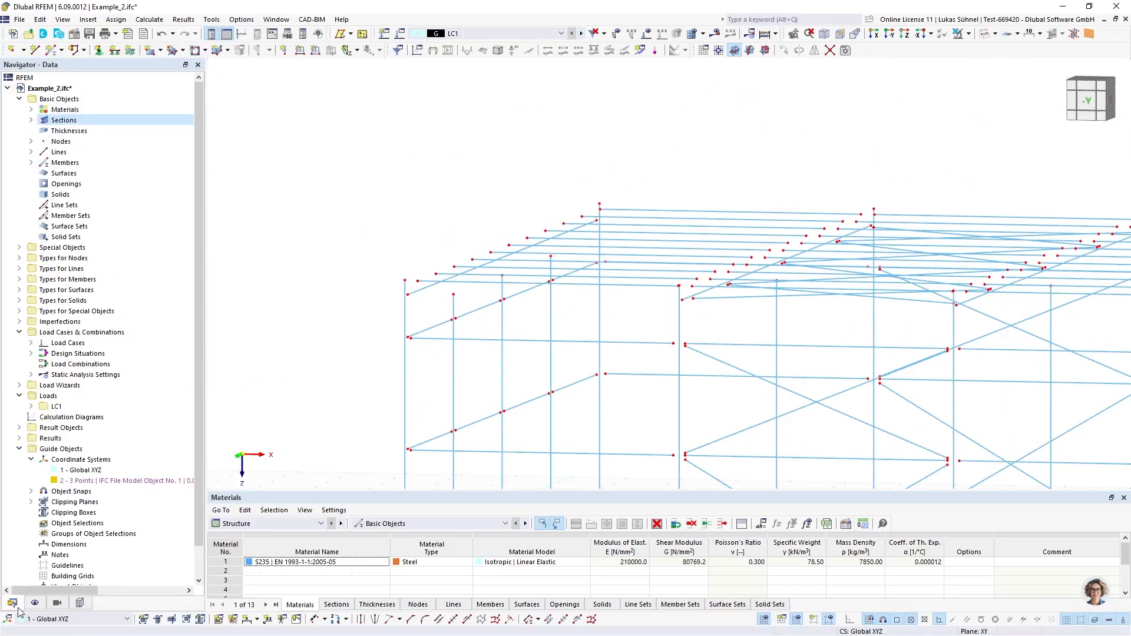
left_click(31, 120)
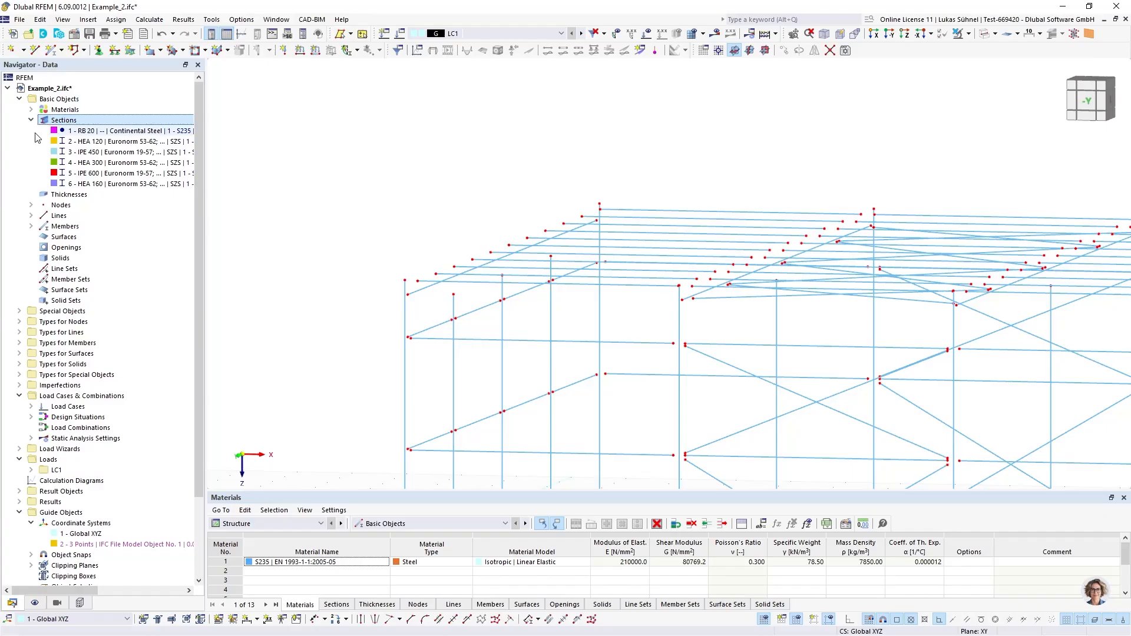
left_click(76, 141)
middle_click_drag(321, 316, 292, 282)
scroll(454, 312, "up", 5)
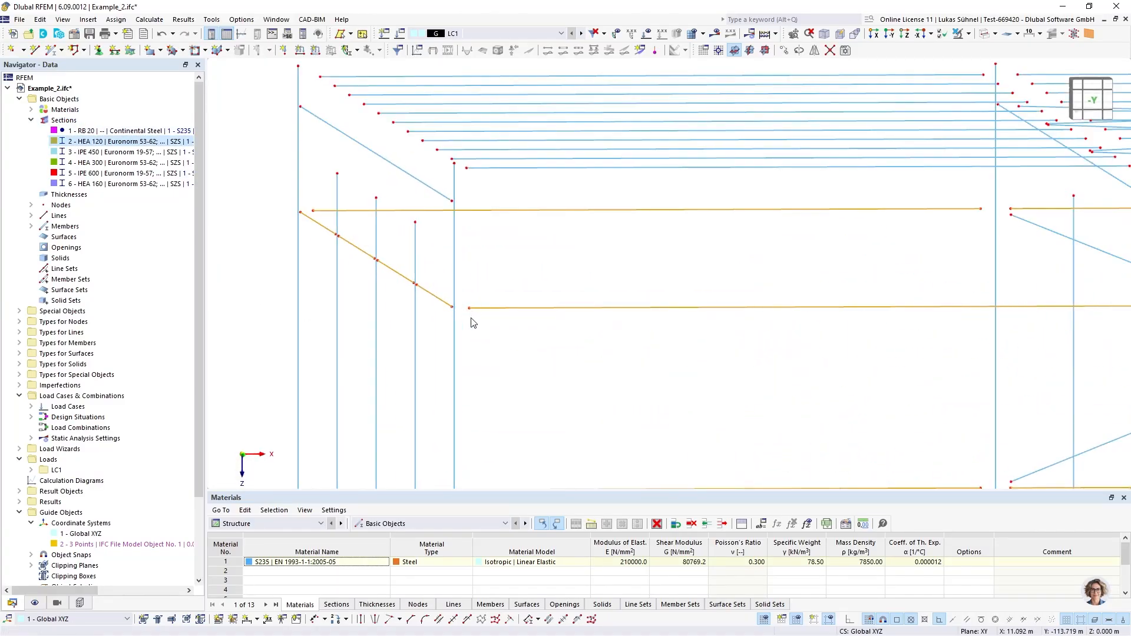
scroll(471, 313, "up", 3)
right_click(477, 294)
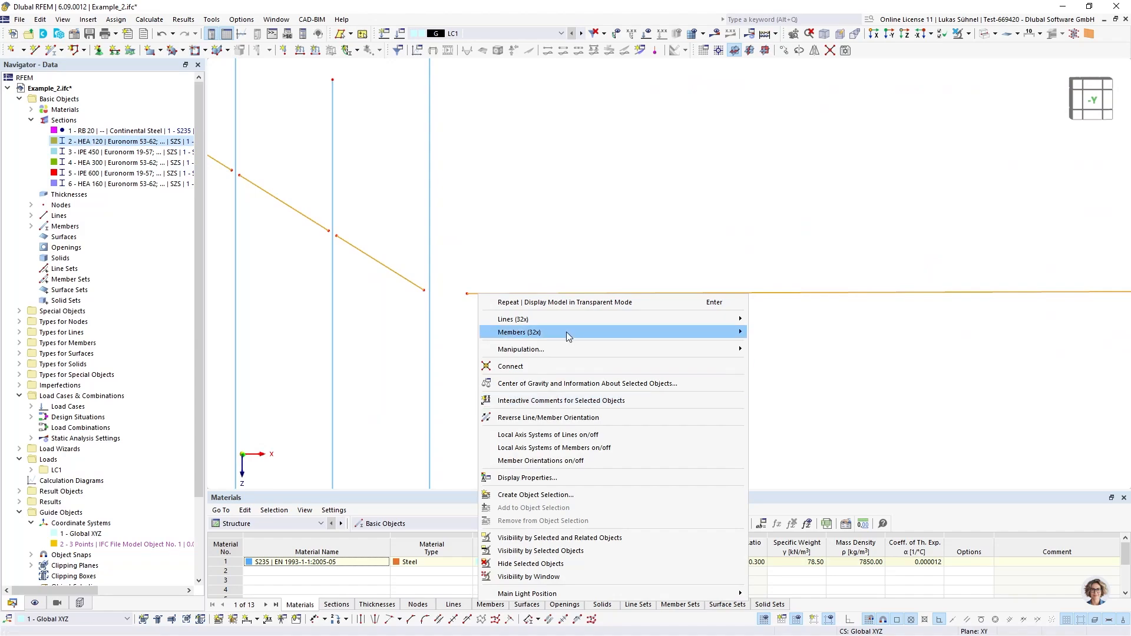
mouse_move(566, 333)
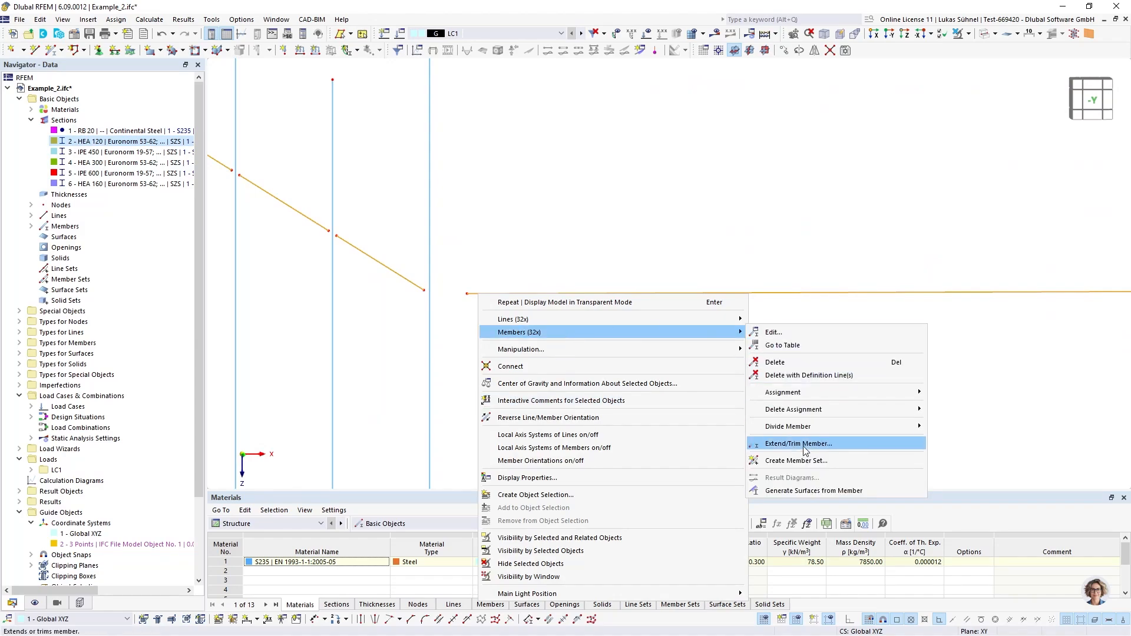
left_click(786, 444)
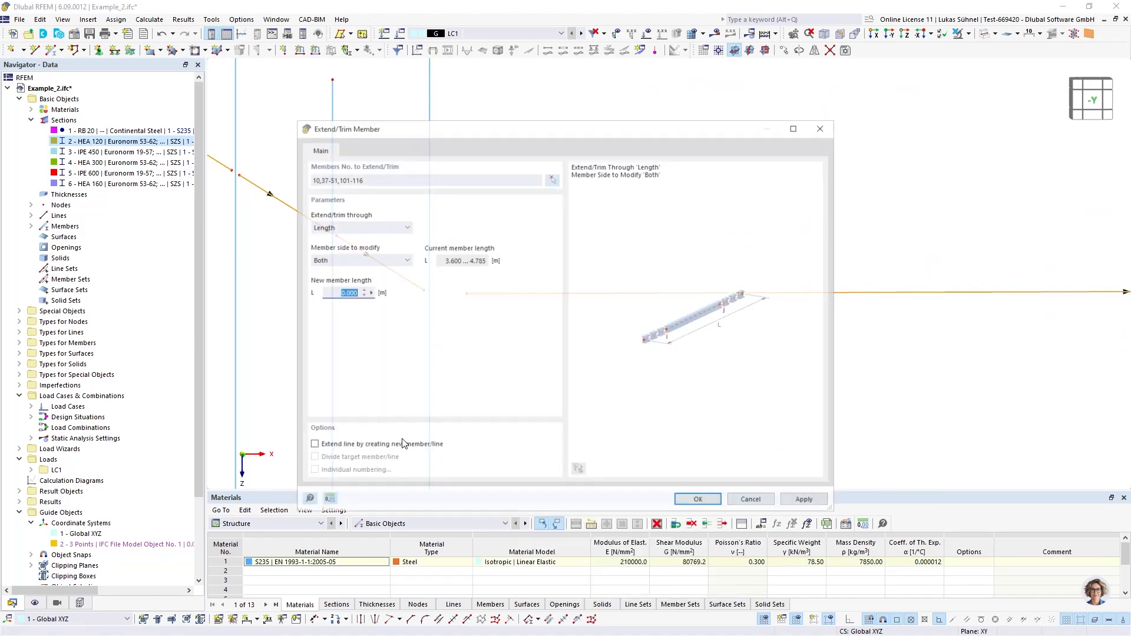
left_click(353, 226)
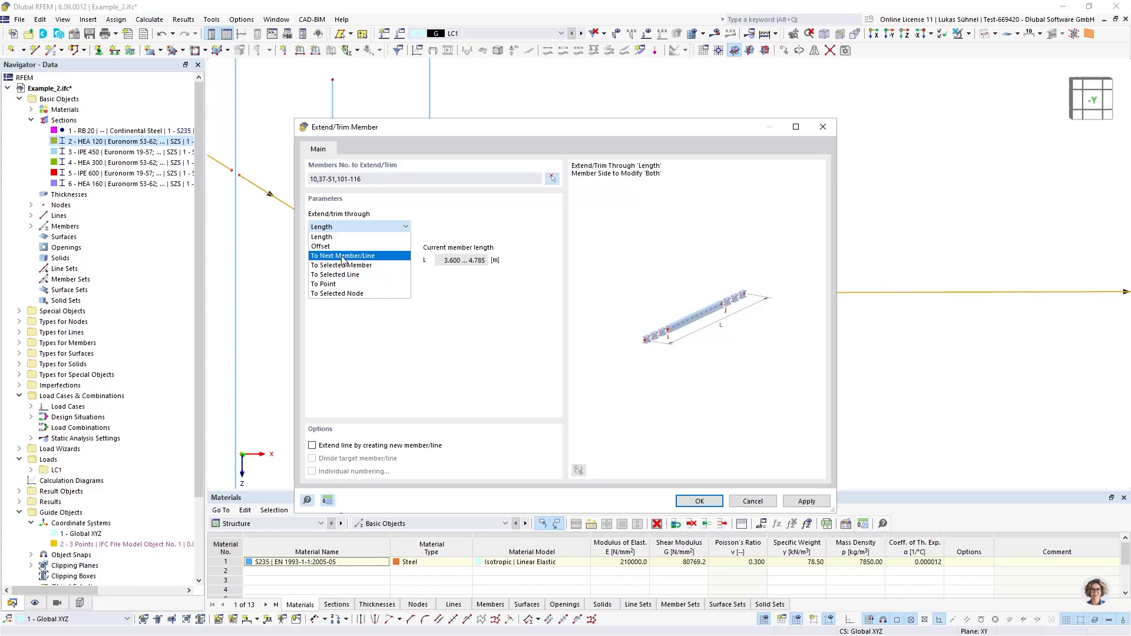
left_click(346, 256)
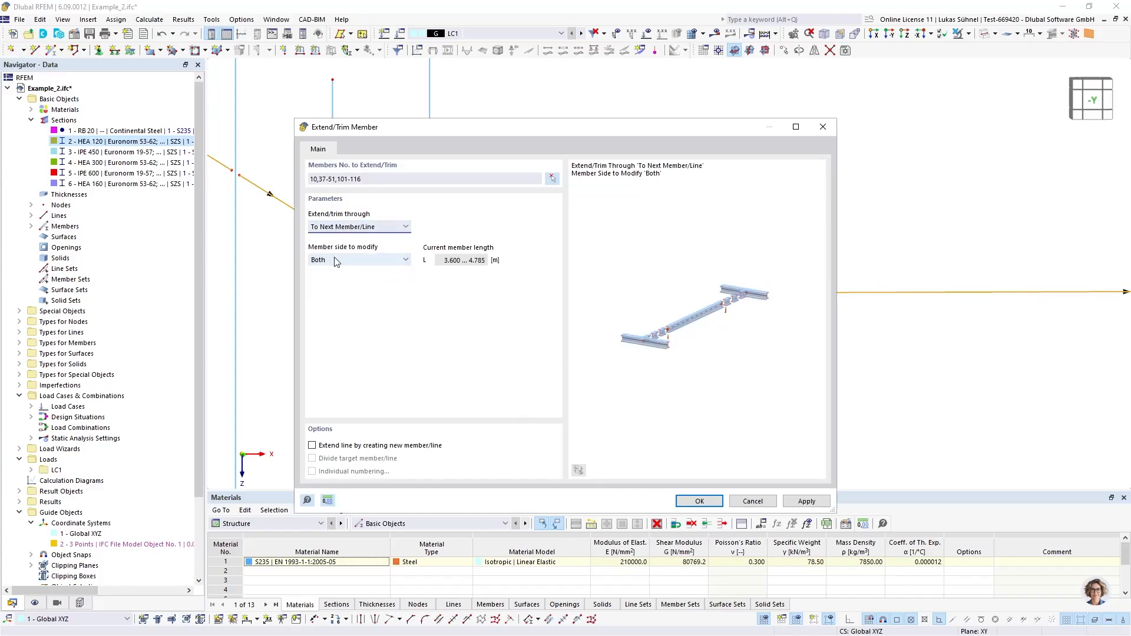
left_click(715, 499)
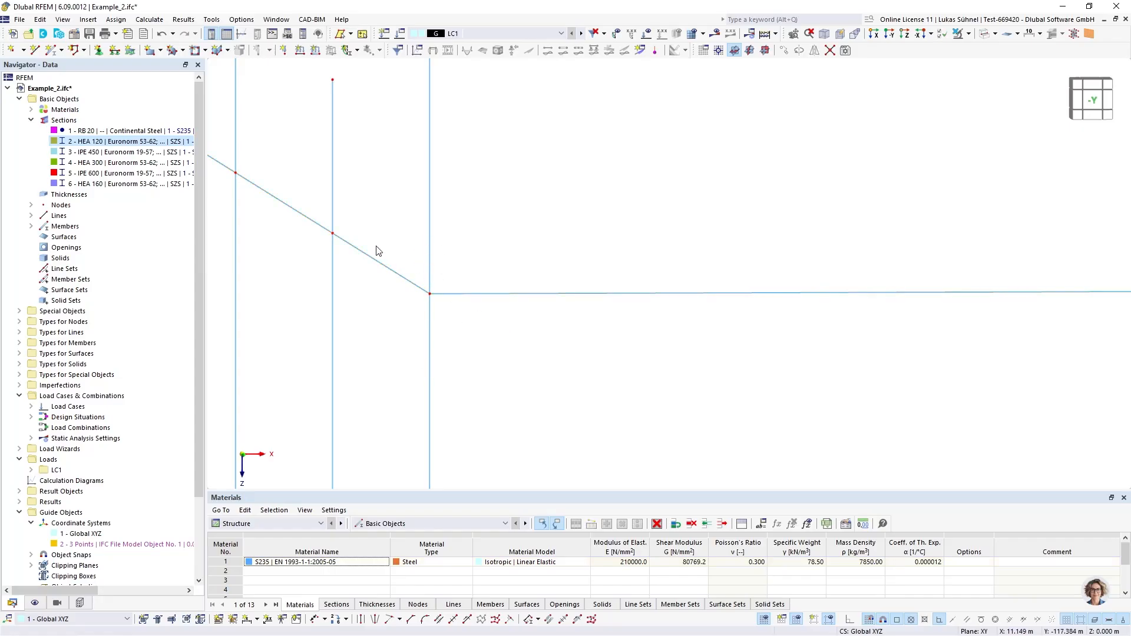
Examine the end nodes of the extended HEA 120 beams and the position of the roof purlins relative to the frames
scroll(410, 300, "down", 5)
middle_click_drag(650, 260, 415, 251)
scroll(626, 263, "up", 5)
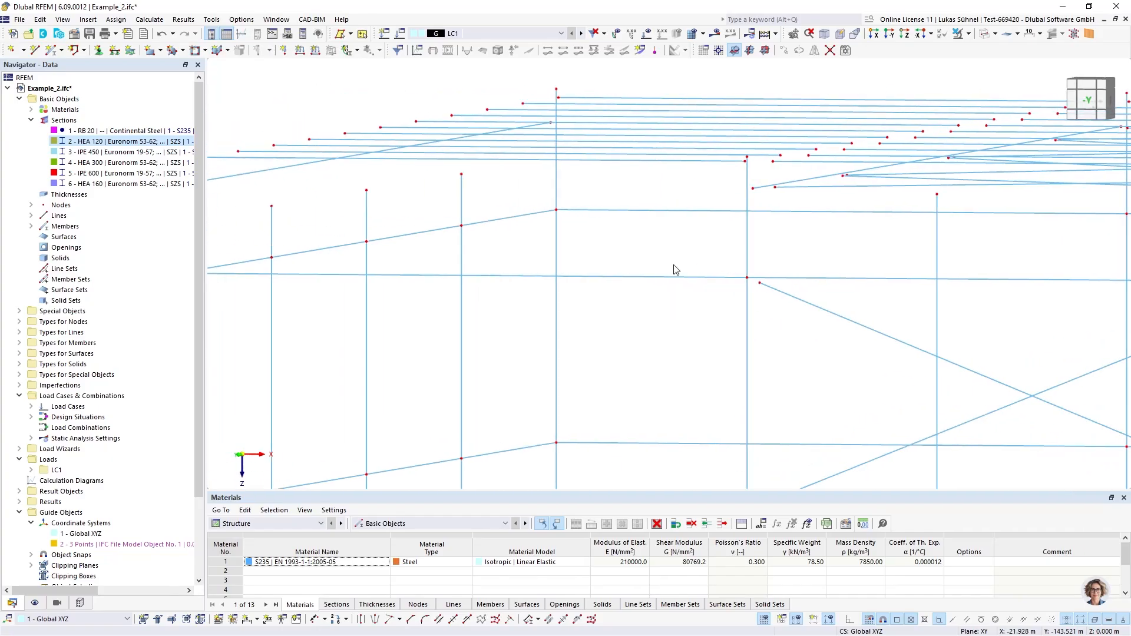
middle_click_drag(674, 270, 591, 75)
scroll(437, 307, "up", 5)
scroll(458, 349, "down", 10)
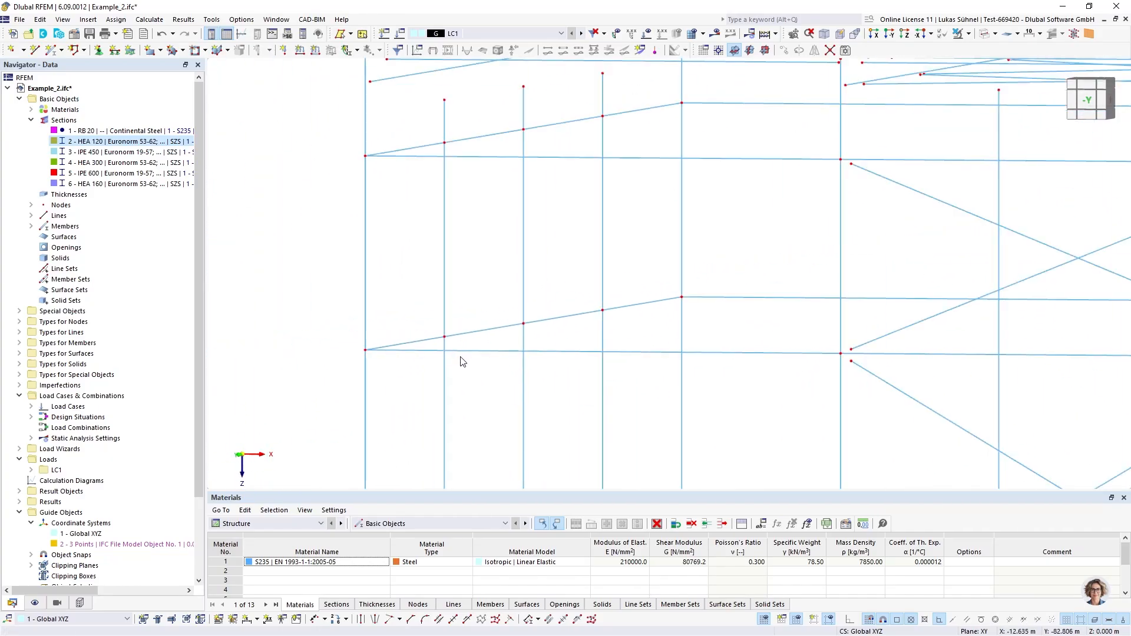
middle_click_drag(453, 306, 334, 301, "ctrl")
scroll(385, 303, "down", 1)
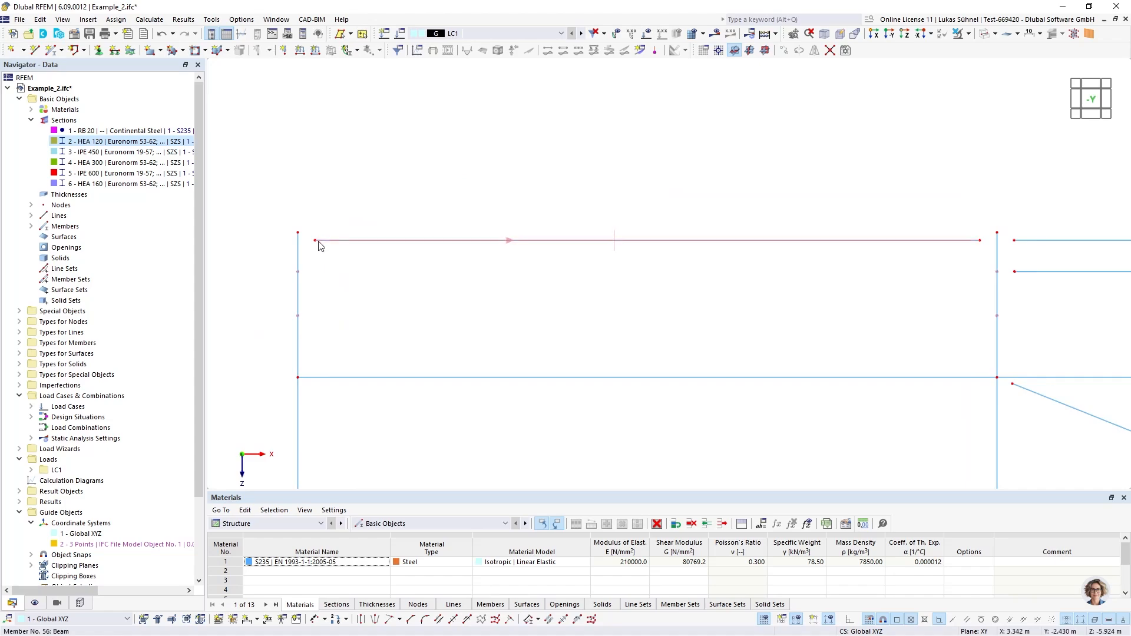
middle_click_drag(329, 245, 328, 270, "ctrl")
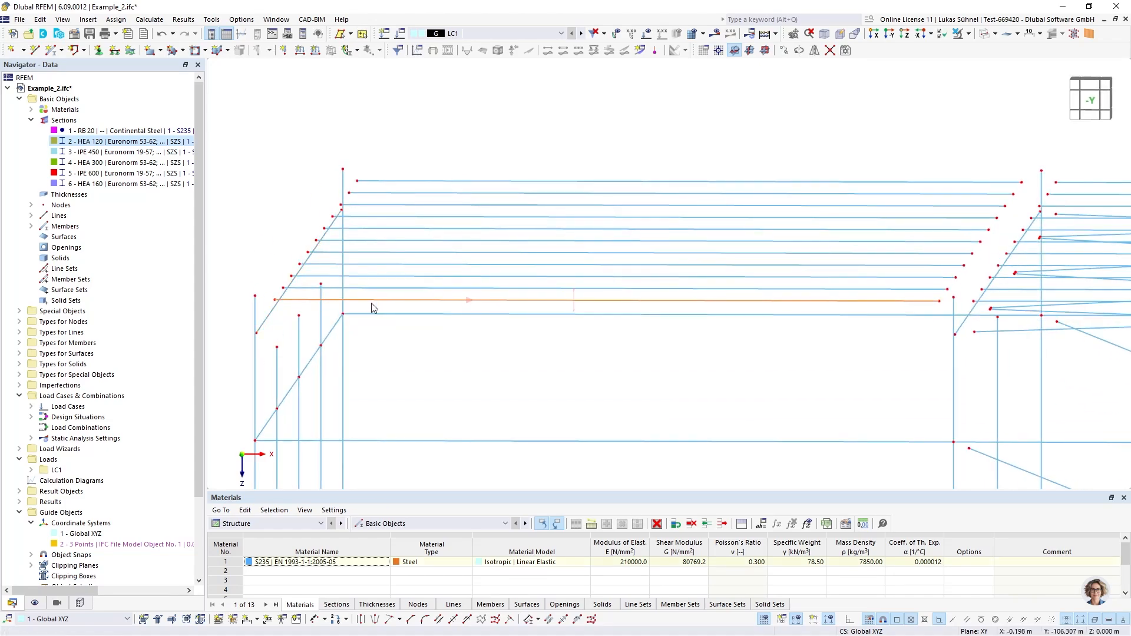
middle_click_drag(371, 307, 375, 289, "ctrl")
scroll(318, 254, "down", 3)
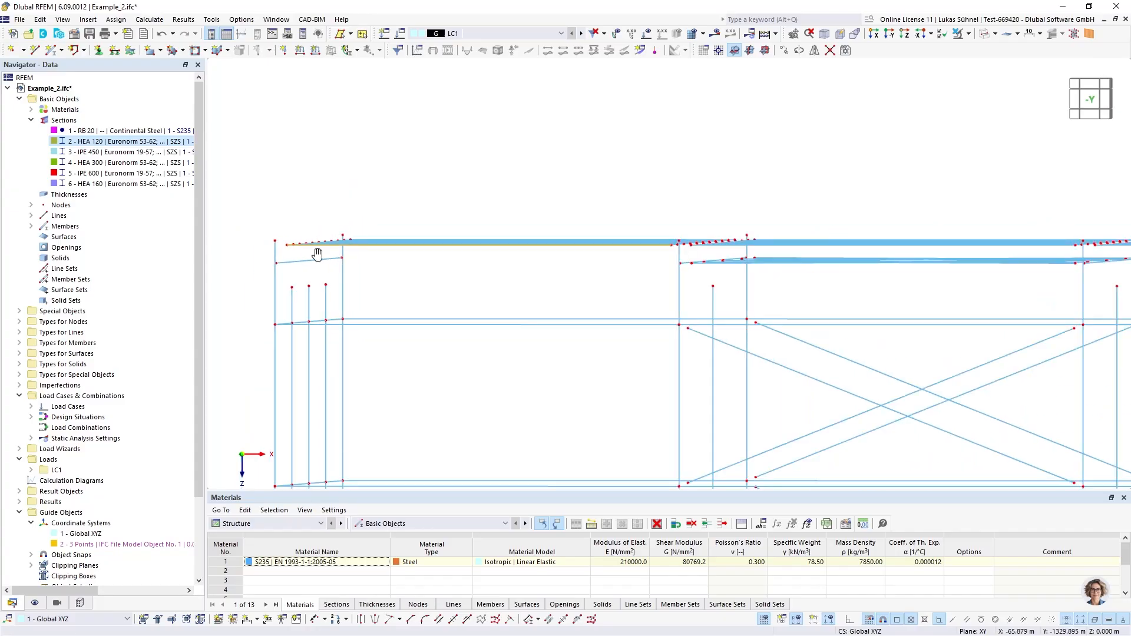
middle_click_drag(316, 255, 323, 255, "ctrl")
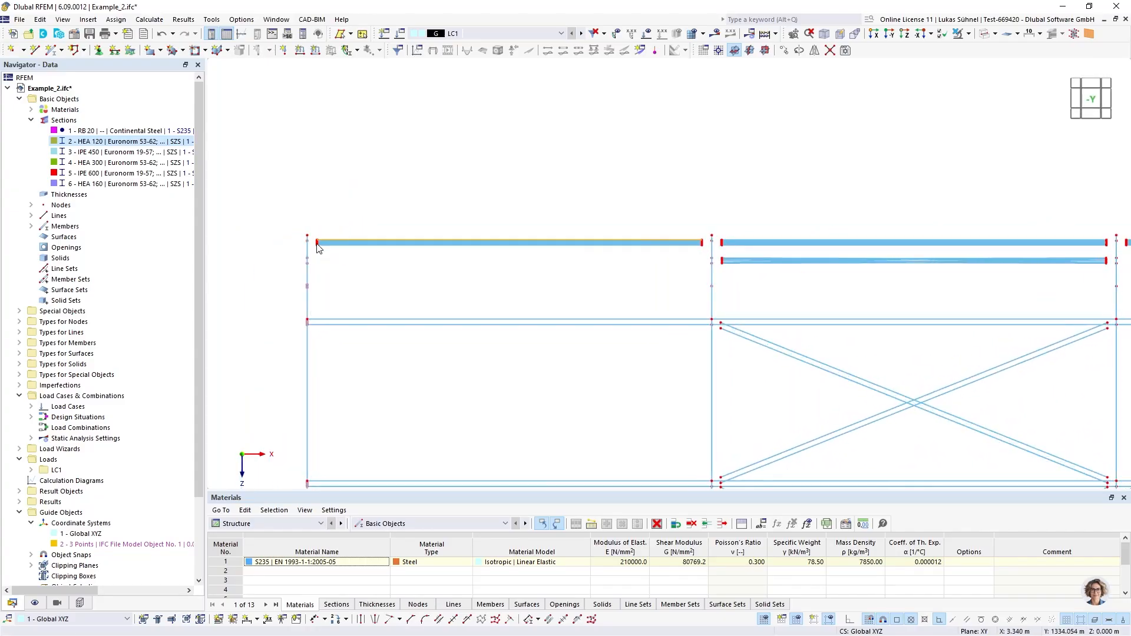
Project the first bay's roof purlins in direction Z onto a parallel plane through the sloping roof beam's corner node at 3.190, -2.170, -5.700 m
left_click_drag(312, 228, 701, 247)
right_click(700, 245)
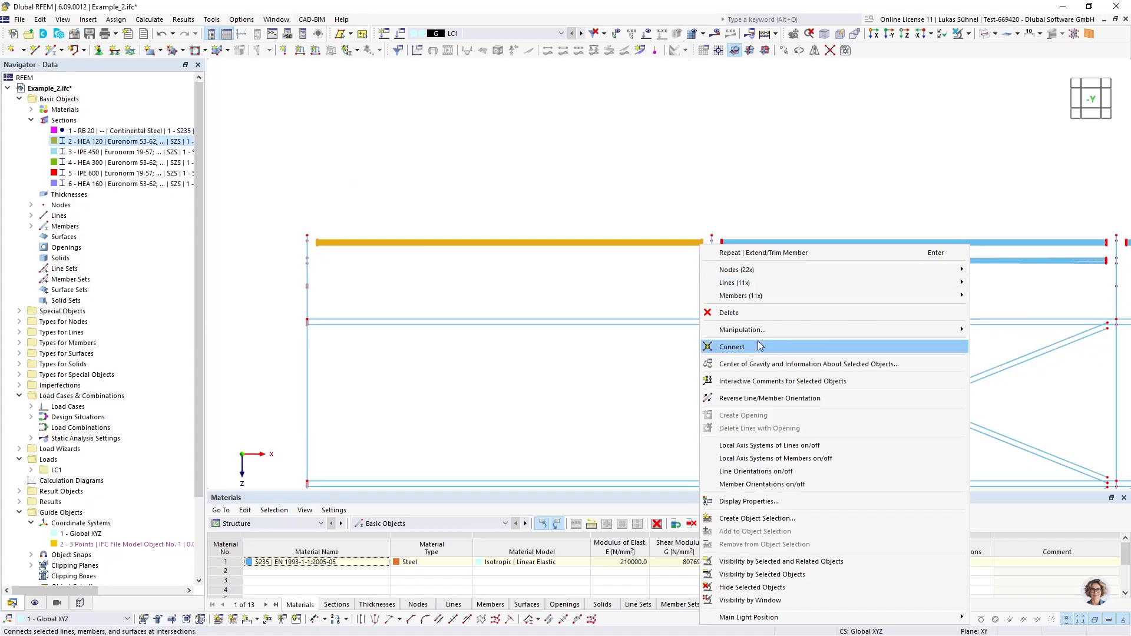
mouse_move(761, 331)
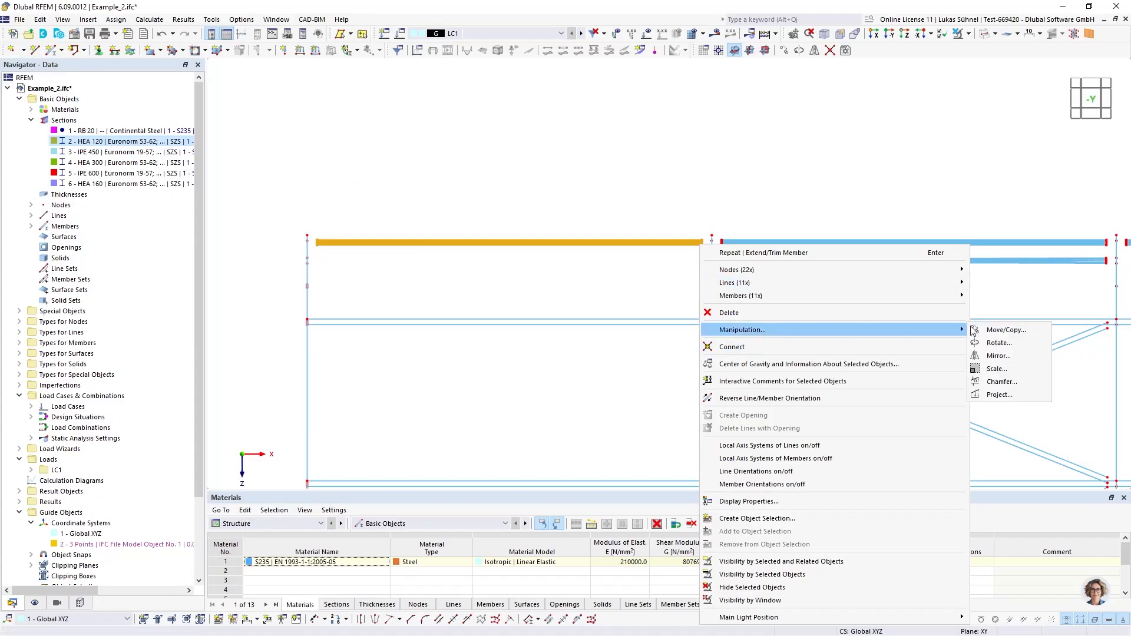
left_click(1002, 395)
left_click(510, 298)
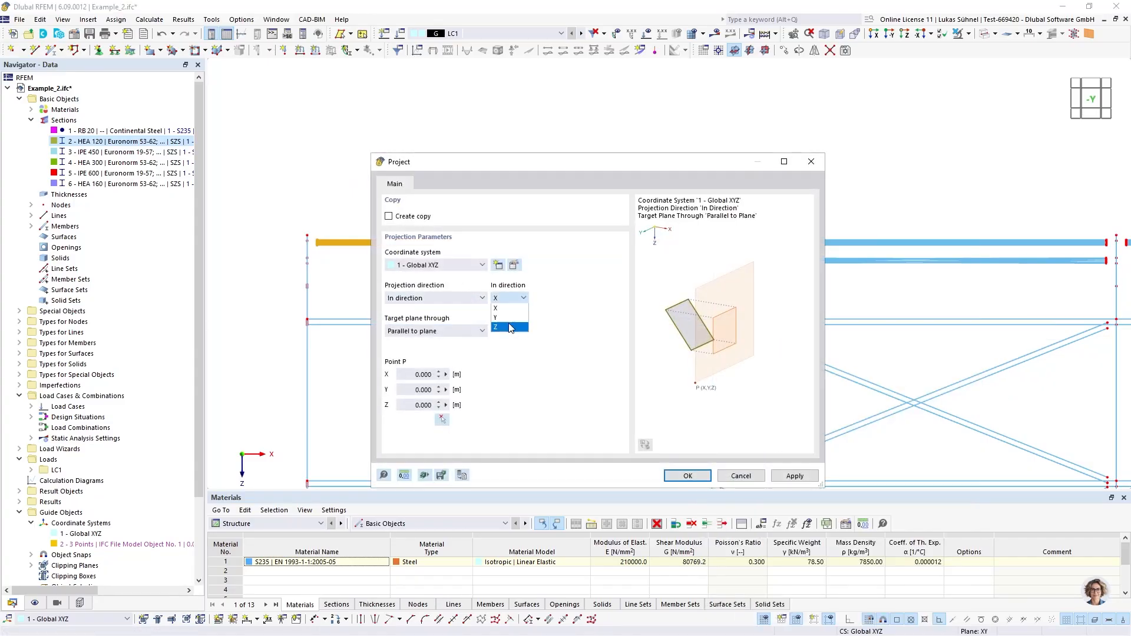
left_click(510, 327)
left_click(442, 420)
scroll(360, 278, "up", 3)
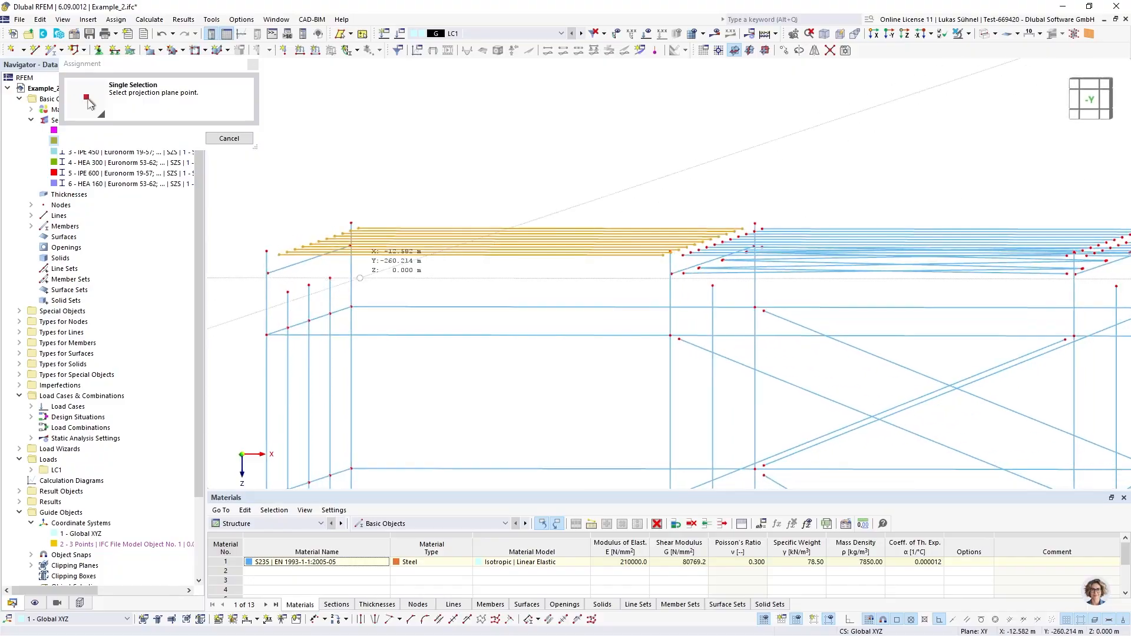
left_click(268, 273)
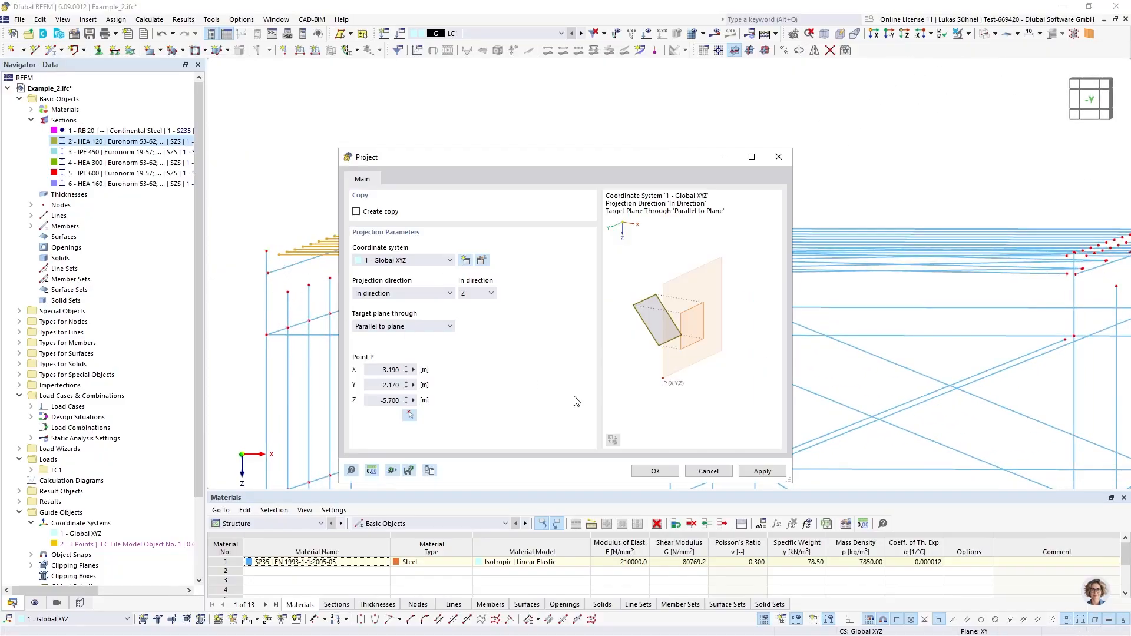
left_click(655, 471)
key("Escape")
Undo the purlin projection and the extension of the HEA 120 members
scroll(318, 277, "up", 2)
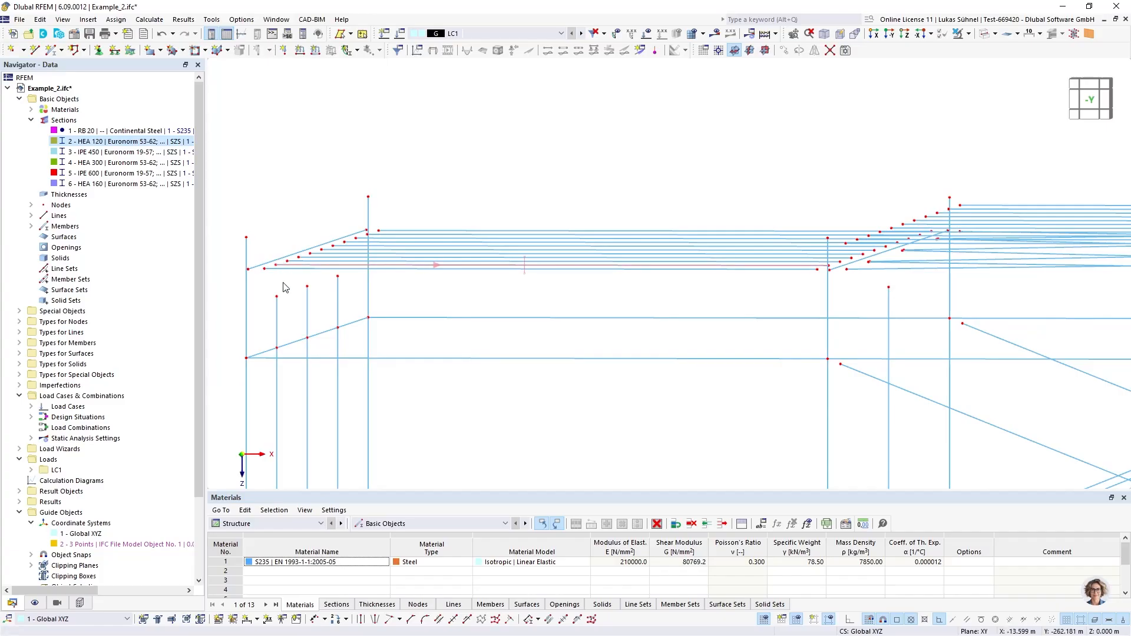
left_click(162, 35)
scroll(393, 182, "down", 2)
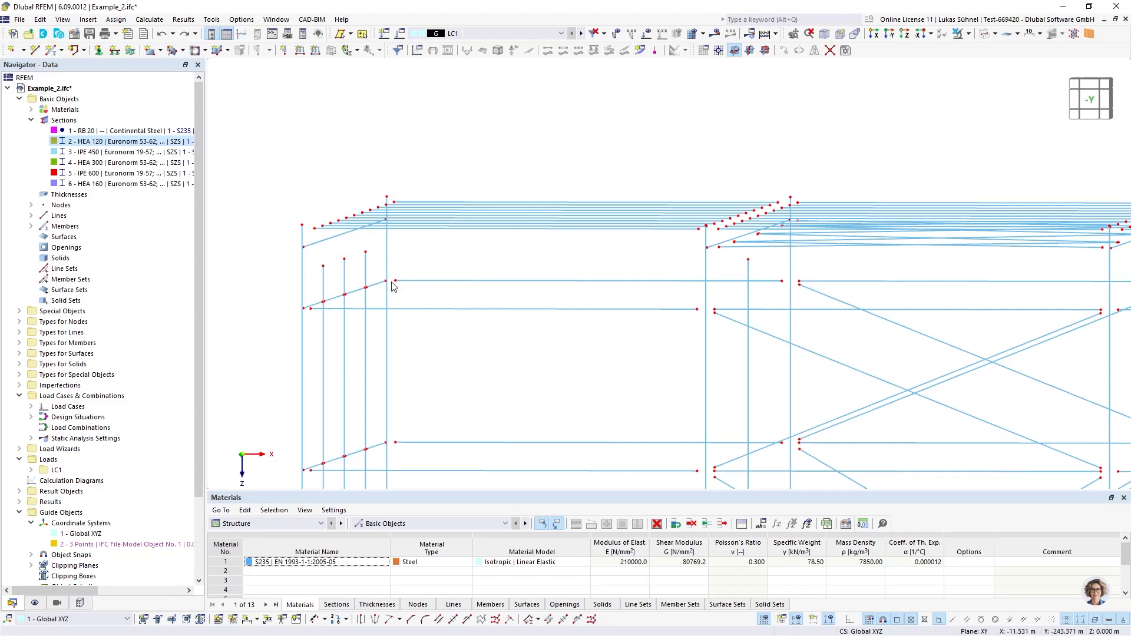
middle_click_drag(408, 352, 357, 309)
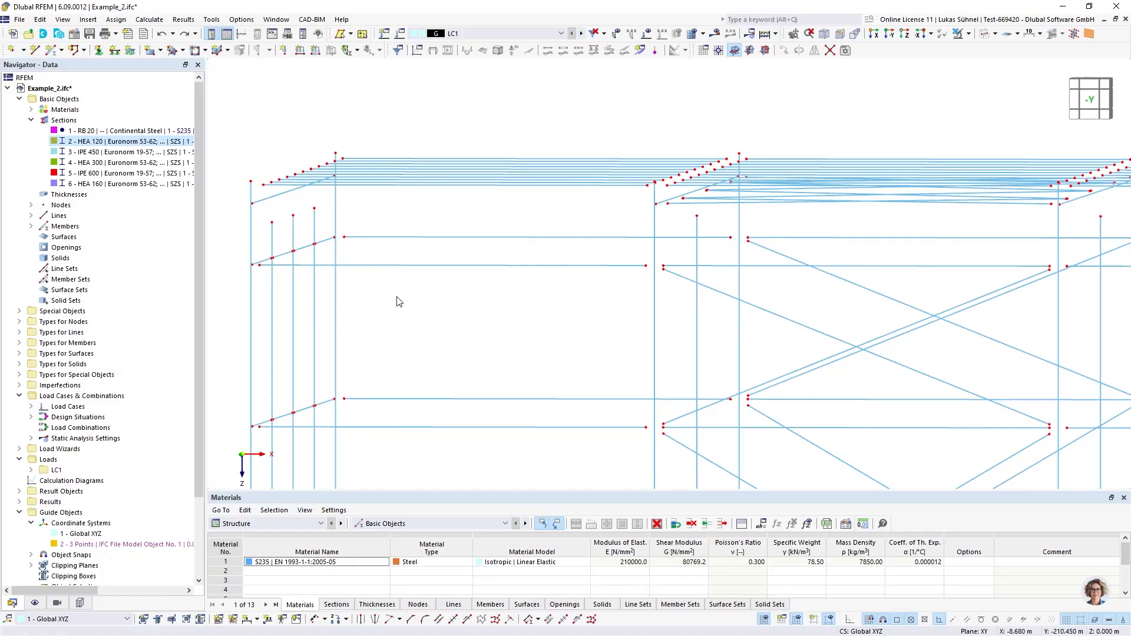
scroll(396, 300, "down", 1)
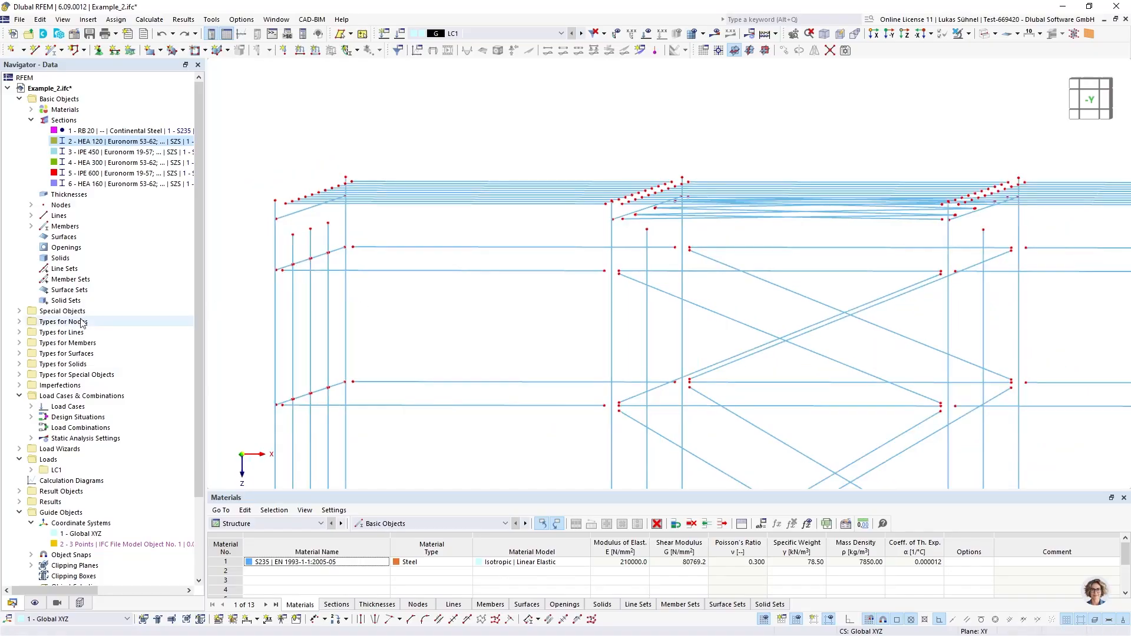
Open a new nodal link definition under the types for nodes
left_click(20, 321)
left_click(68, 354)
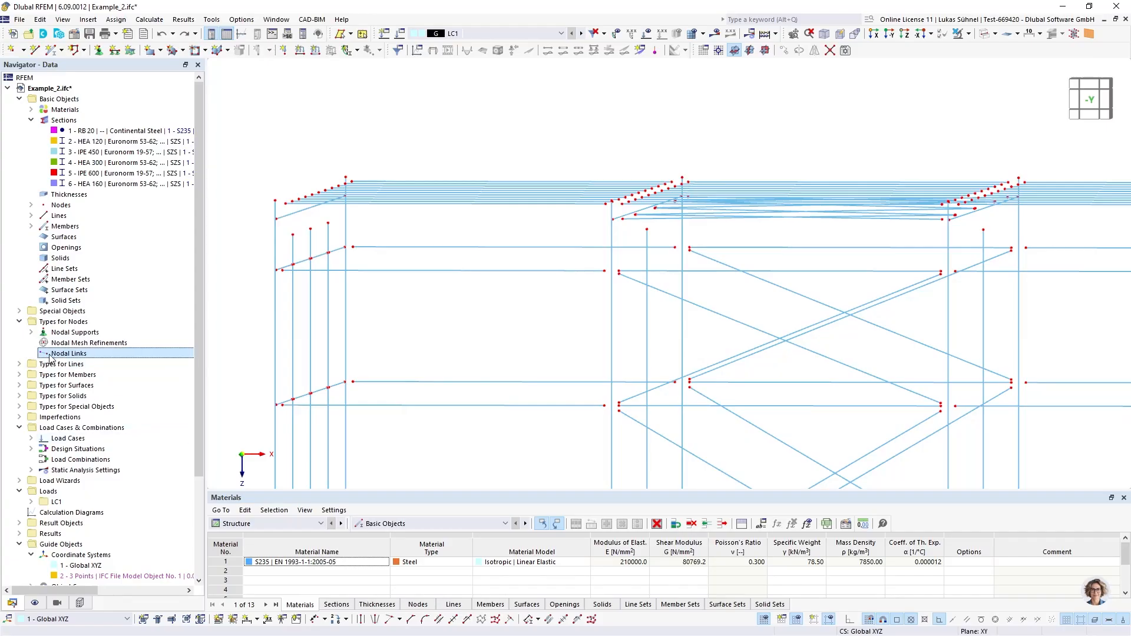
left_click(1090, 99)
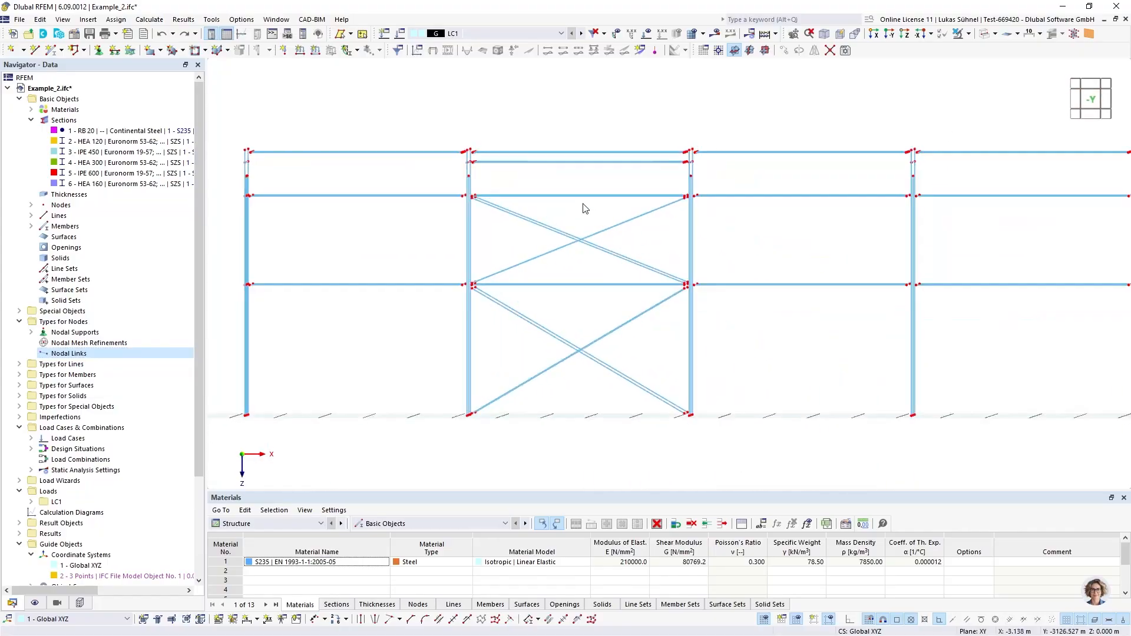
scroll(328, 197, "up", 3)
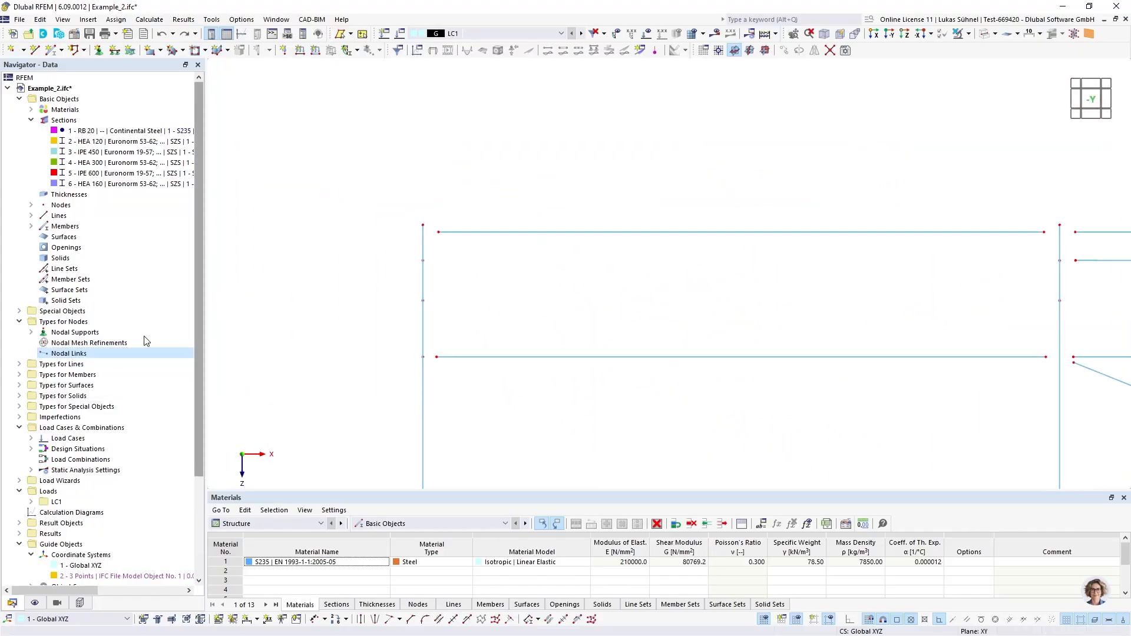
double_click(68, 356)
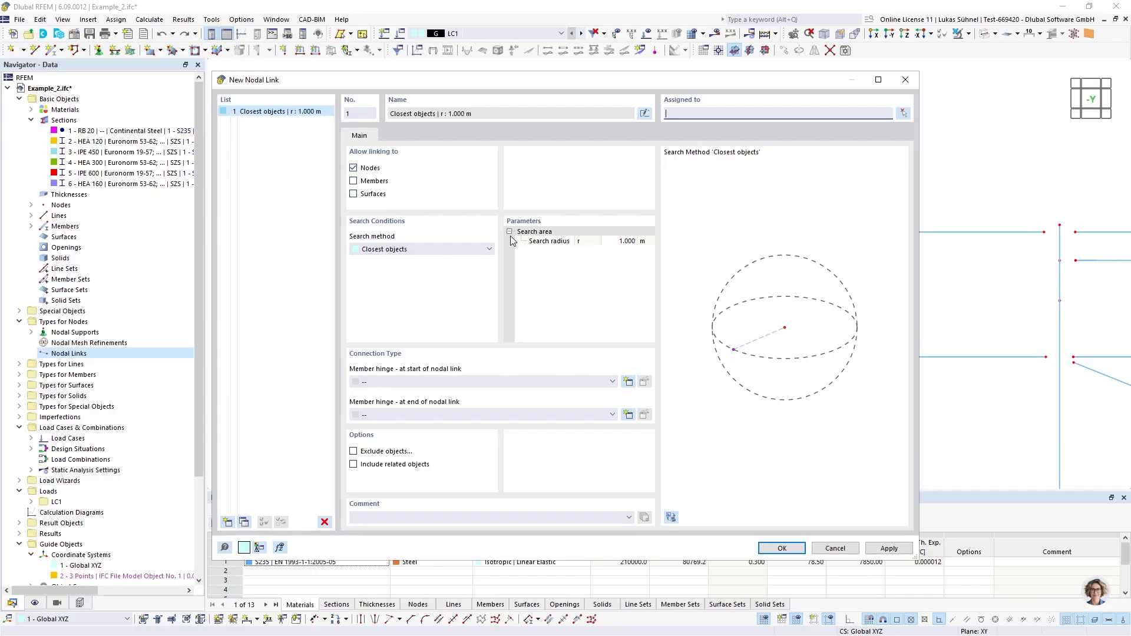
left_click(617, 242)
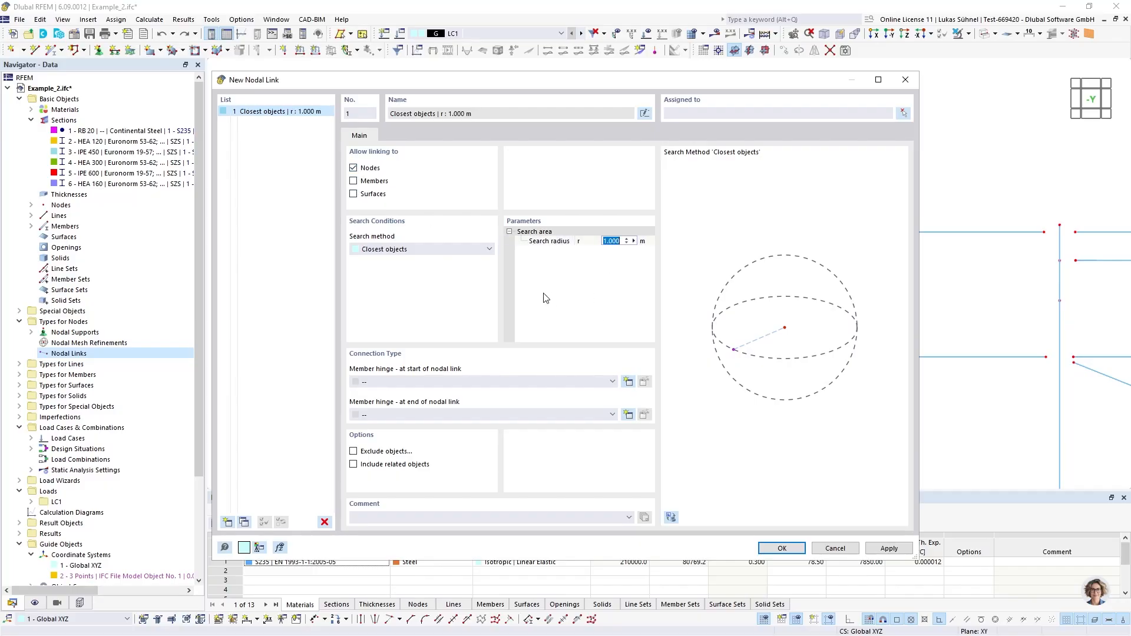
left_click(390, 251)
left_click(384, 254)
left_click(820, 549)
Restrict the visible model to the IPE 450 and IPE 600 members and turn off displaying hidden objects in the background
middle_click_drag(555, 300, 527, 307, "ctrl")
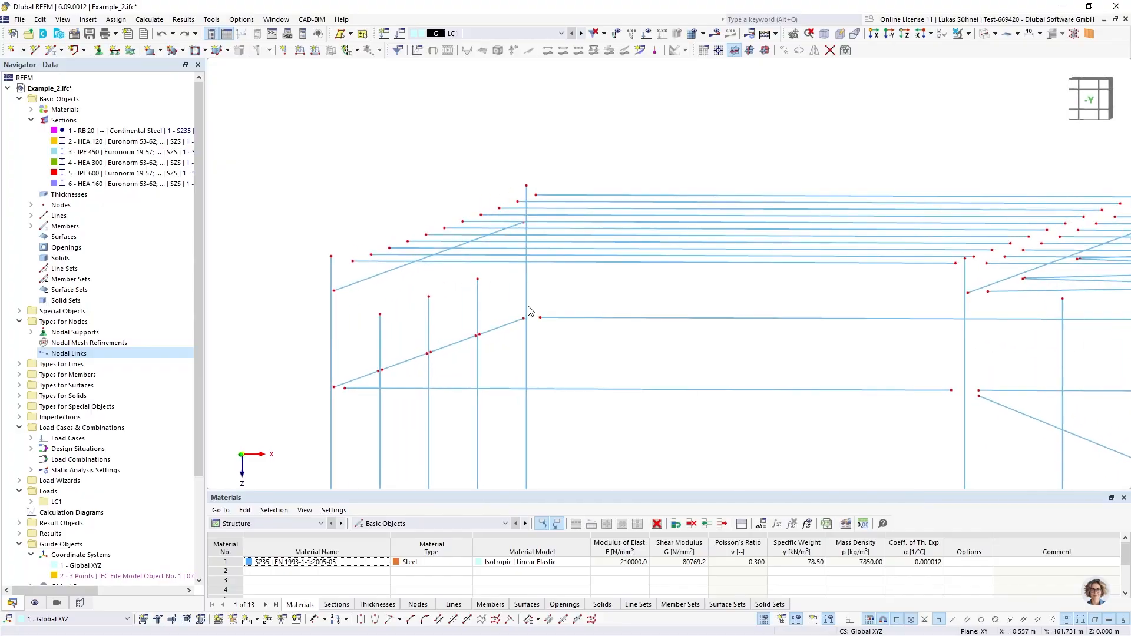
scroll(327, 420, "down", 4)
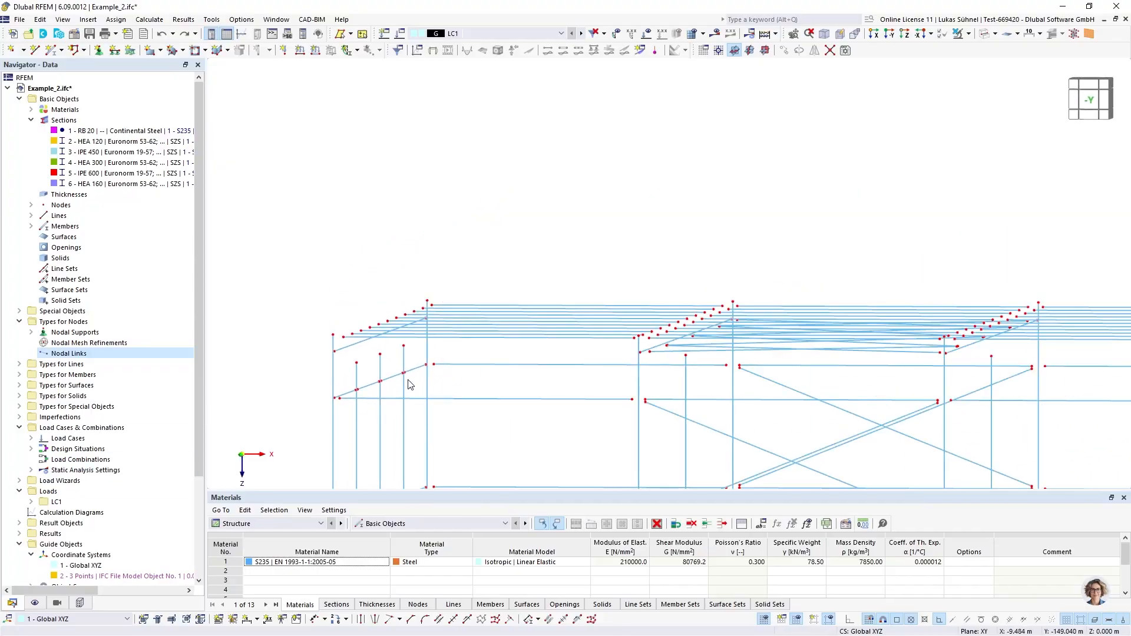
middle_click_drag(407, 381, 321, 308)
middle_click_drag(322, 308, 432, 309, "ctrl")
scroll(431, 310, "down", 4)
middle_click_drag(512, 354, 396, 310)
middle_click_drag(396, 309, 491, 309, "ctrl")
left_click(57, 603)
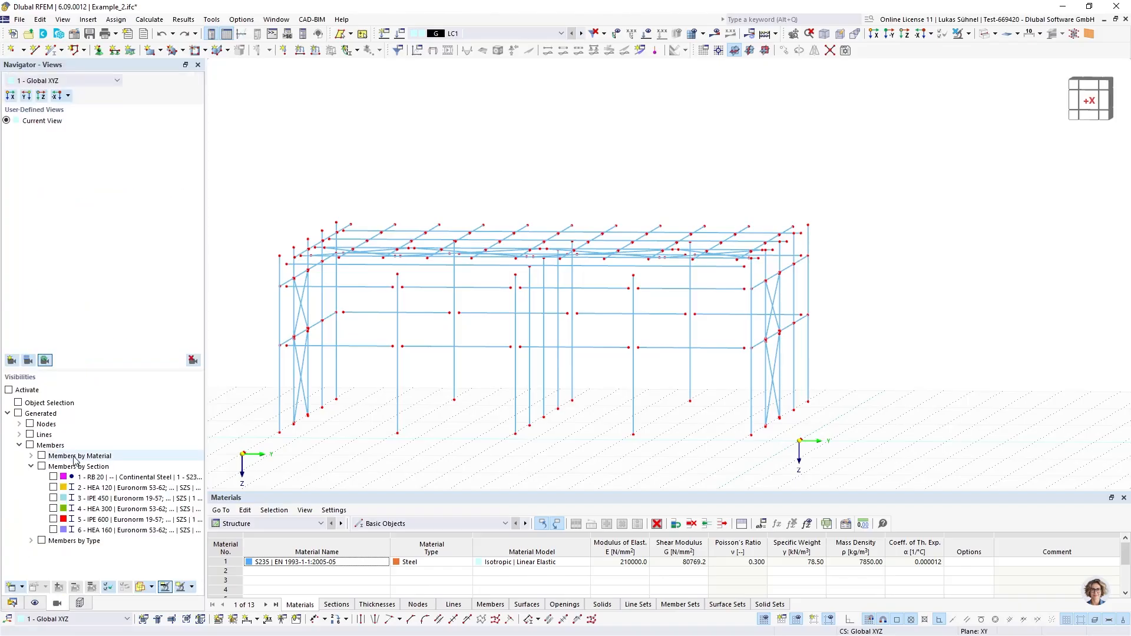
left_click(53, 519)
left_click(53, 529)
left_click(54, 508)
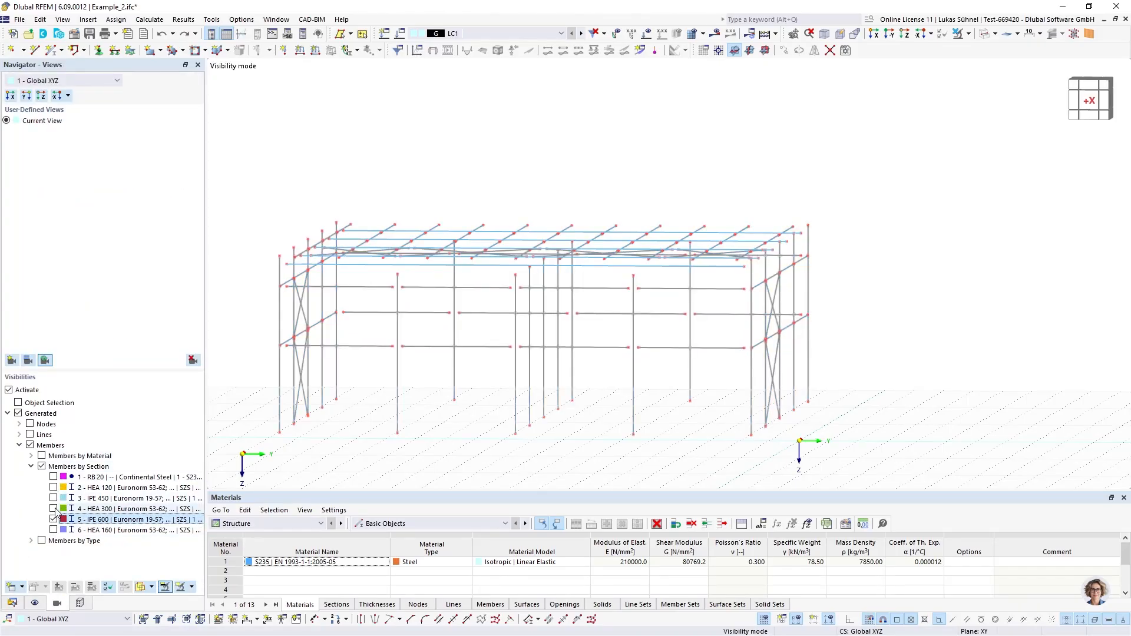
left_click(53, 498)
right_click(361, 423)
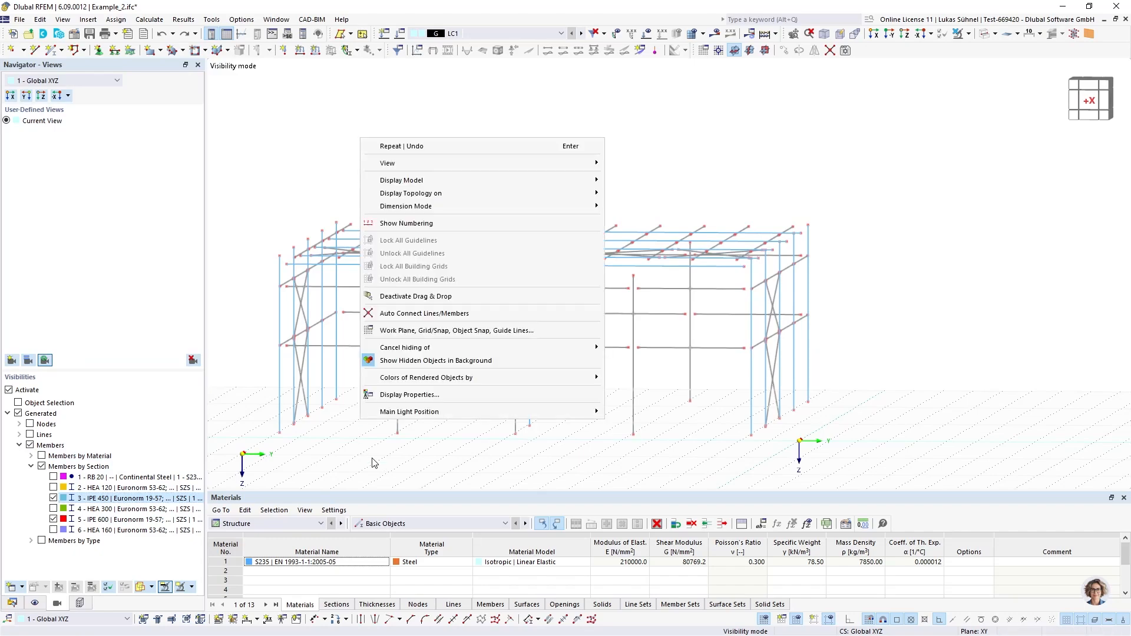
left_click(400, 362)
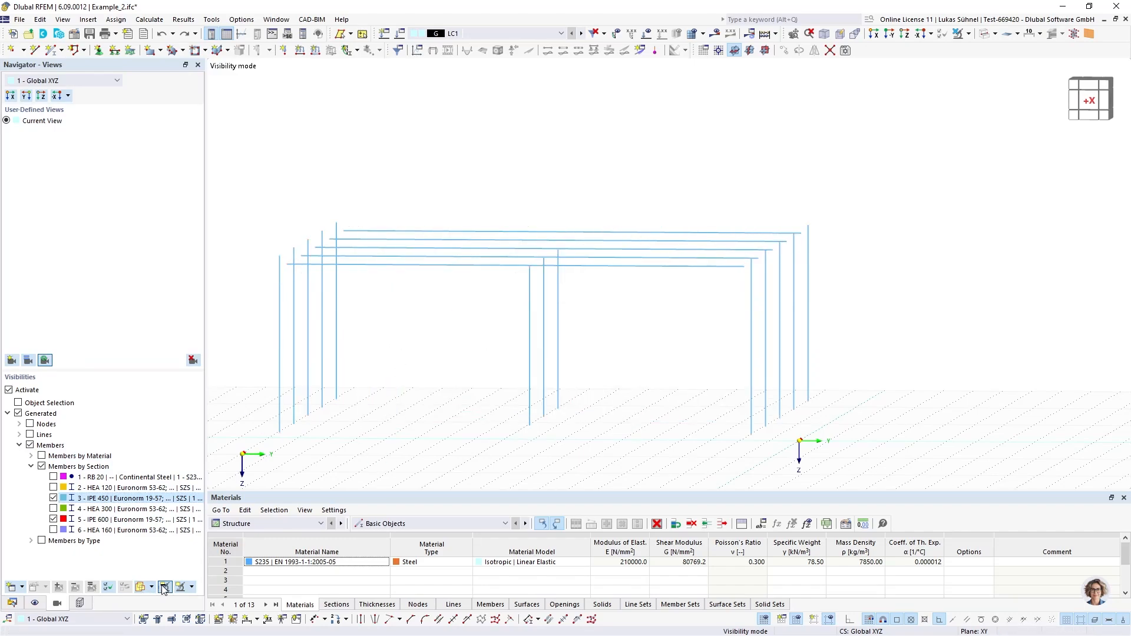
Compare the frames' beam-to-column joints in solid and wireframe display, finishing with a wireframe view along the X axis
middle_click_drag(393, 367, 466, 313)
left_click(985, 34)
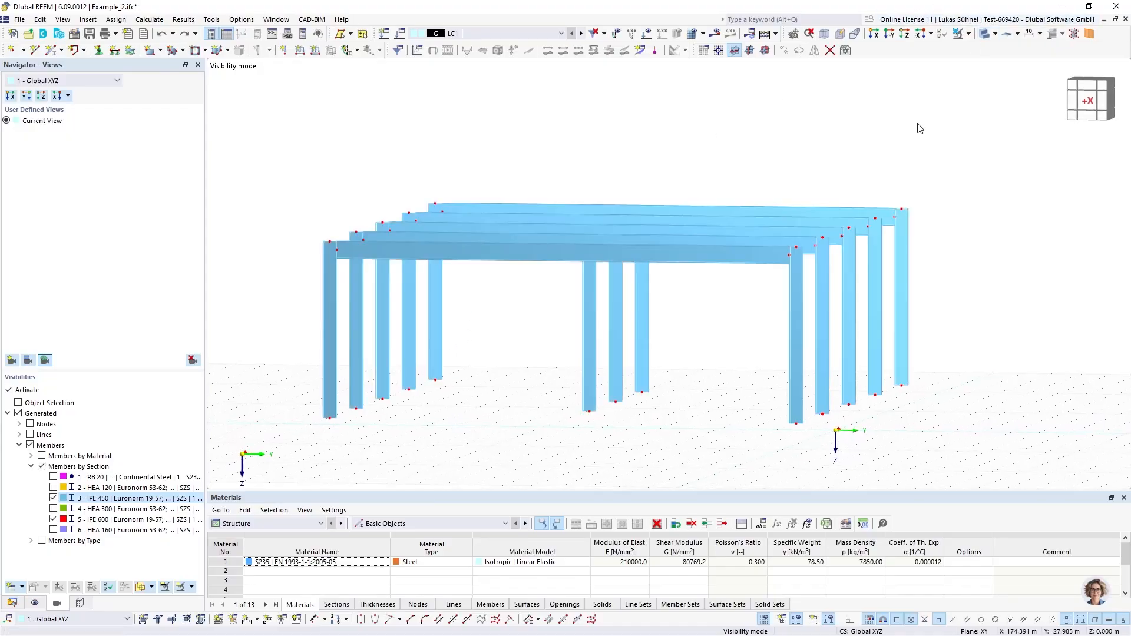
middle_click_drag(742, 262, 721, 279, "ctrl")
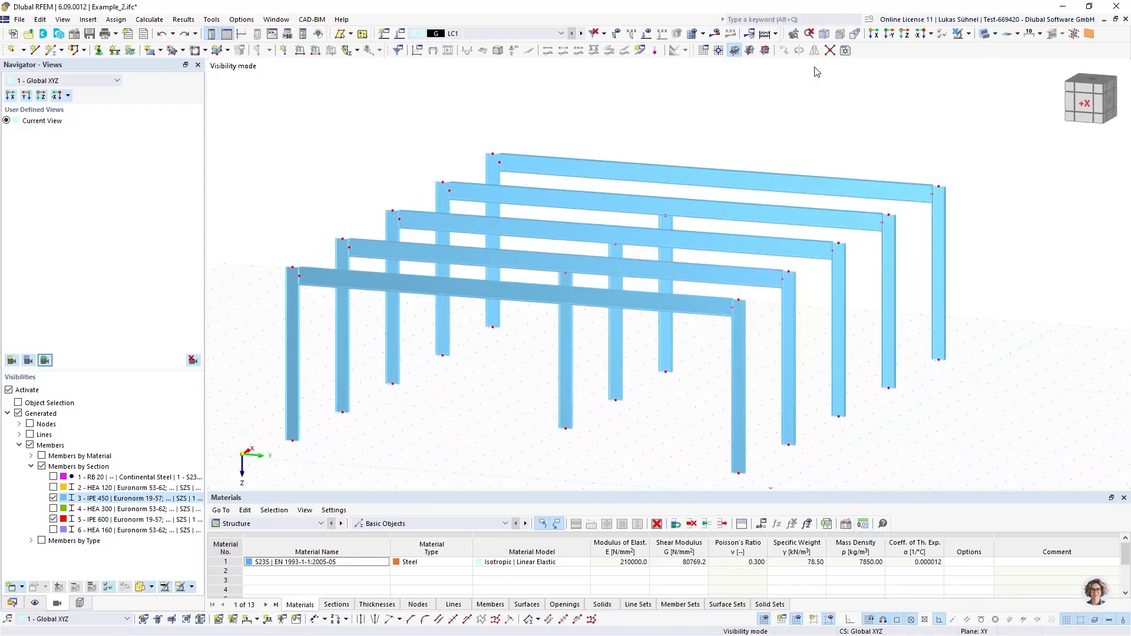
scroll(300, 254, "up", 5)
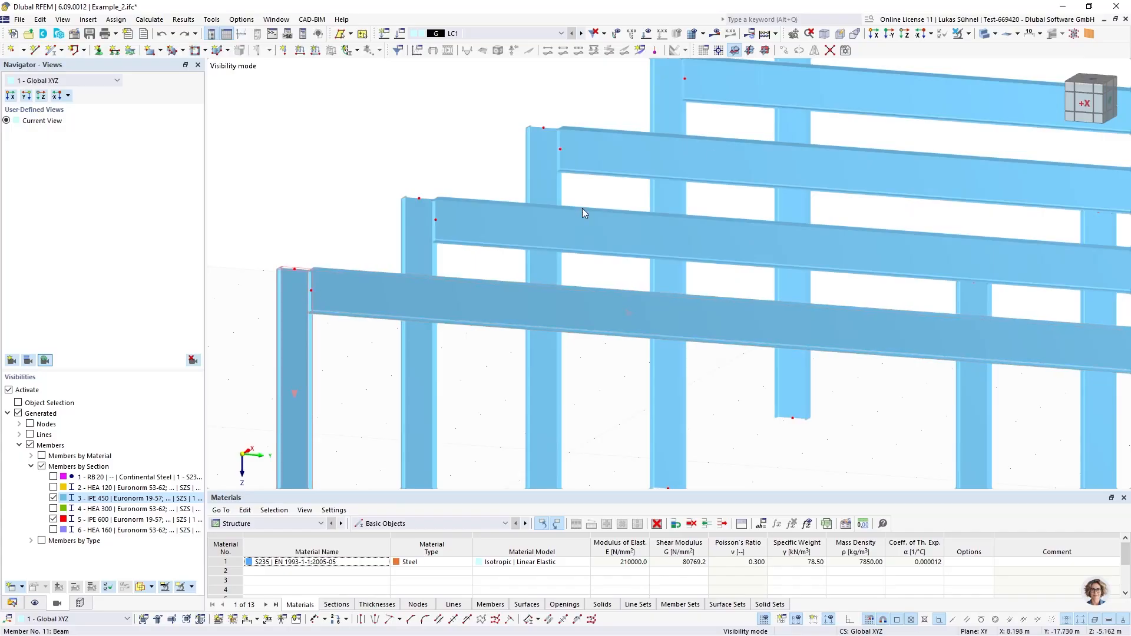
left_click(985, 34)
scroll(280, 308, "up", 4)
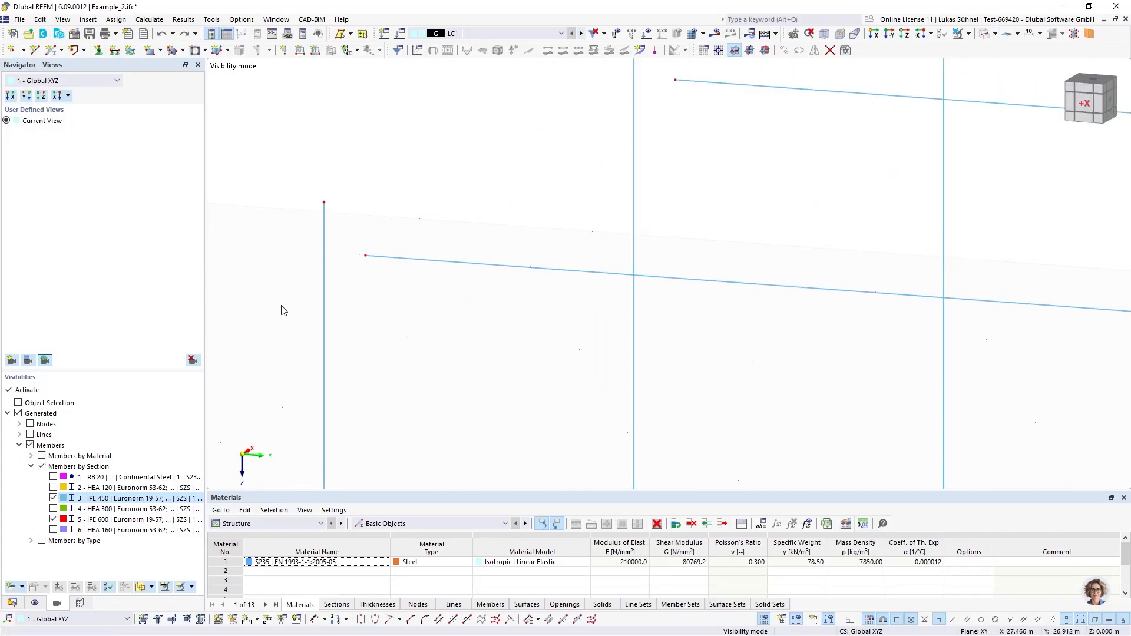
left_click(984, 33)
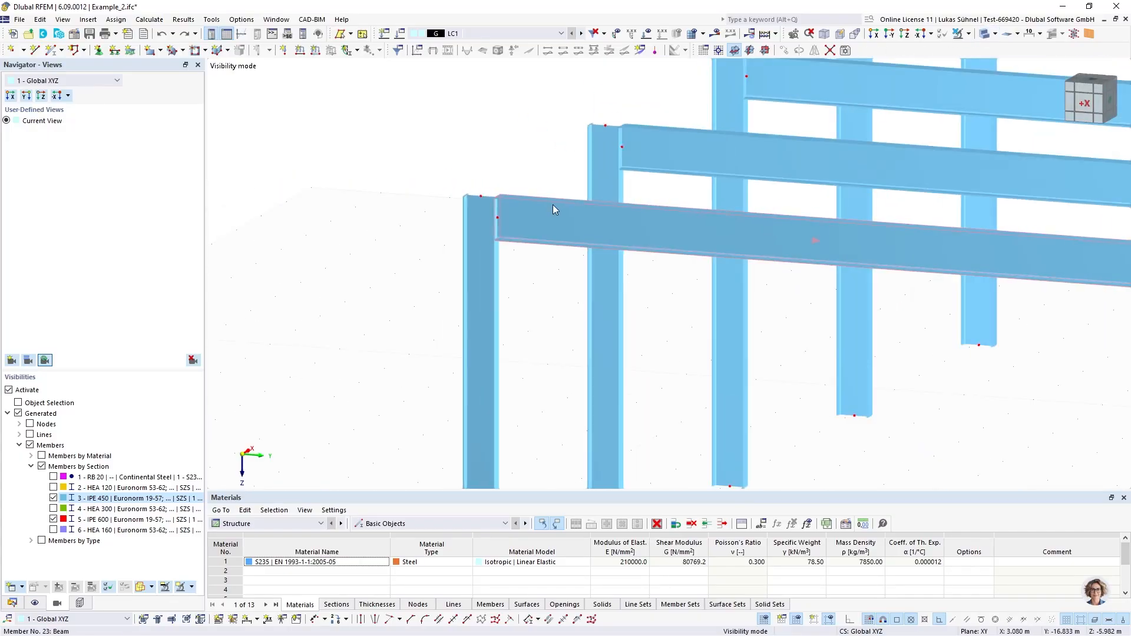
left_click(986, 35)
left_click(1084, 104)
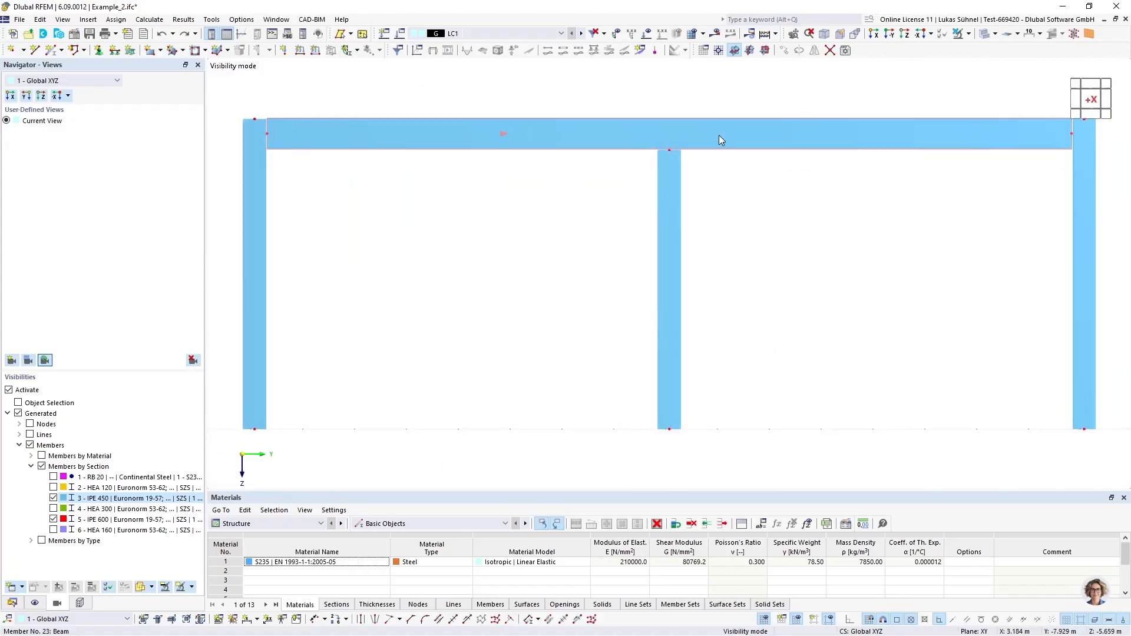
left_click_drag(493, 210, 483, 215)
left_click(984, 34)
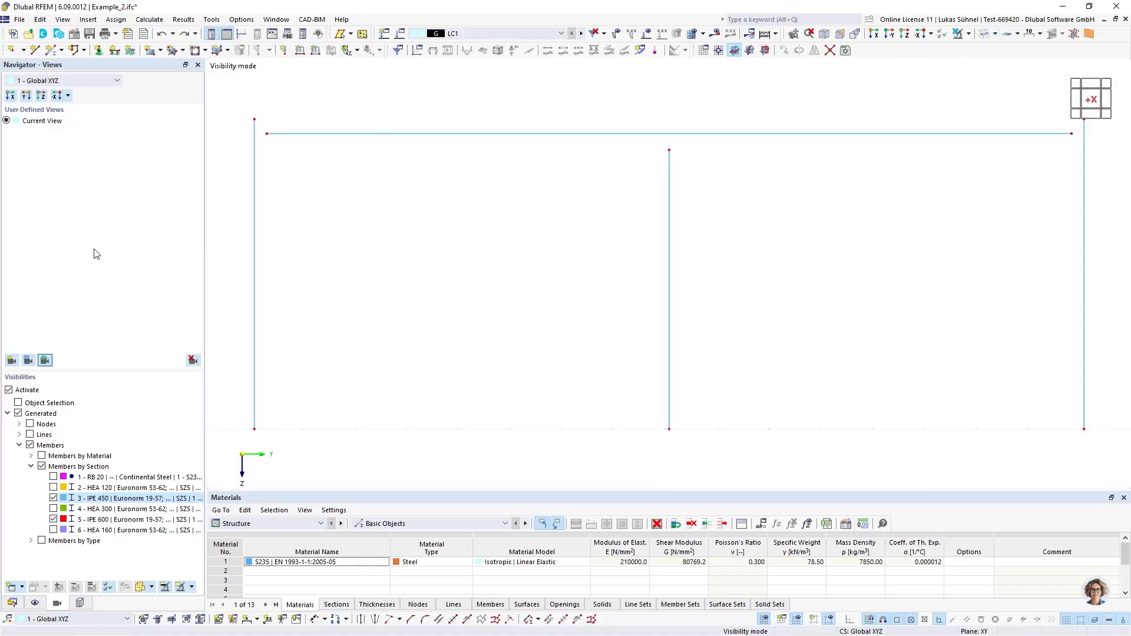
Create a new nodal link and assign it to the nodes at both ends of the frames' horizontal beams
left_click(12, 602)
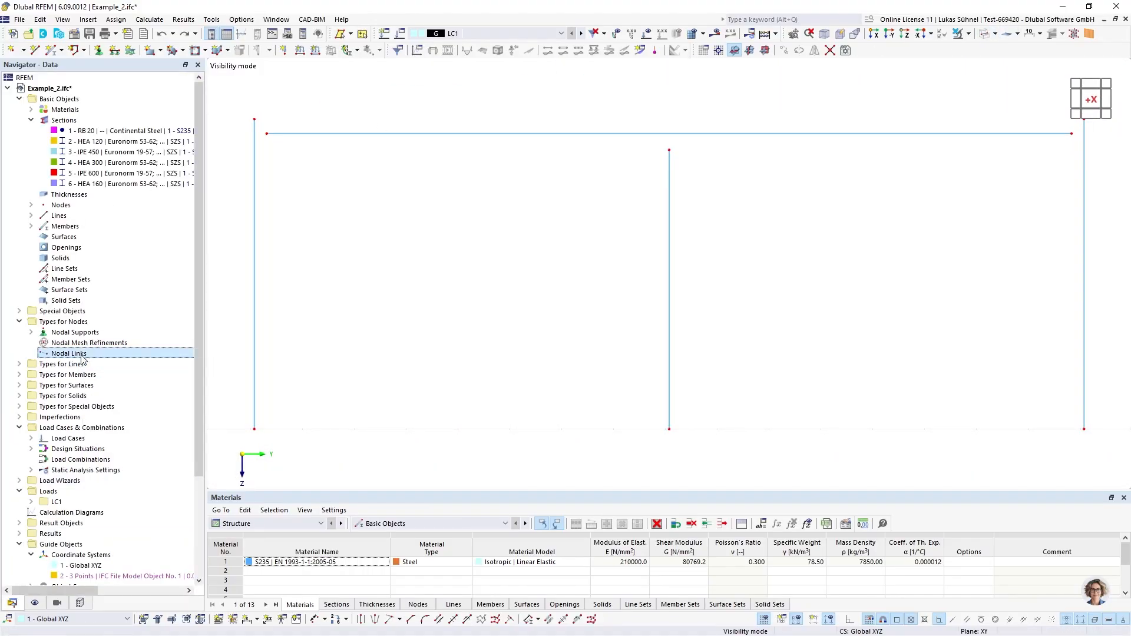
right_click(80, 354)
left_click(120, 377)
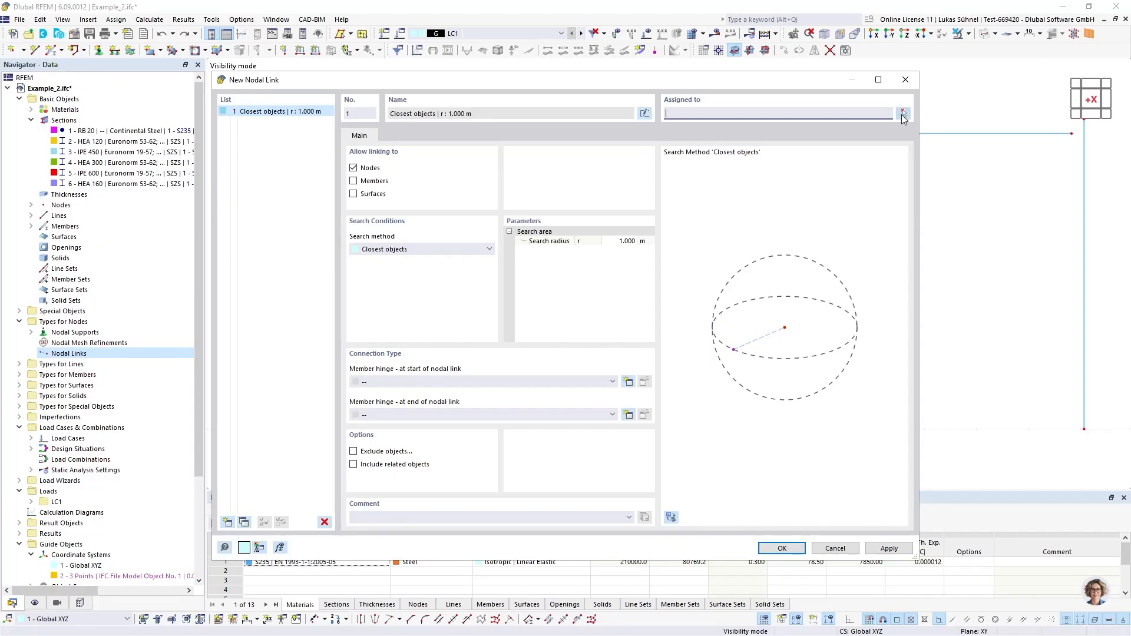
left_click(903, 114)
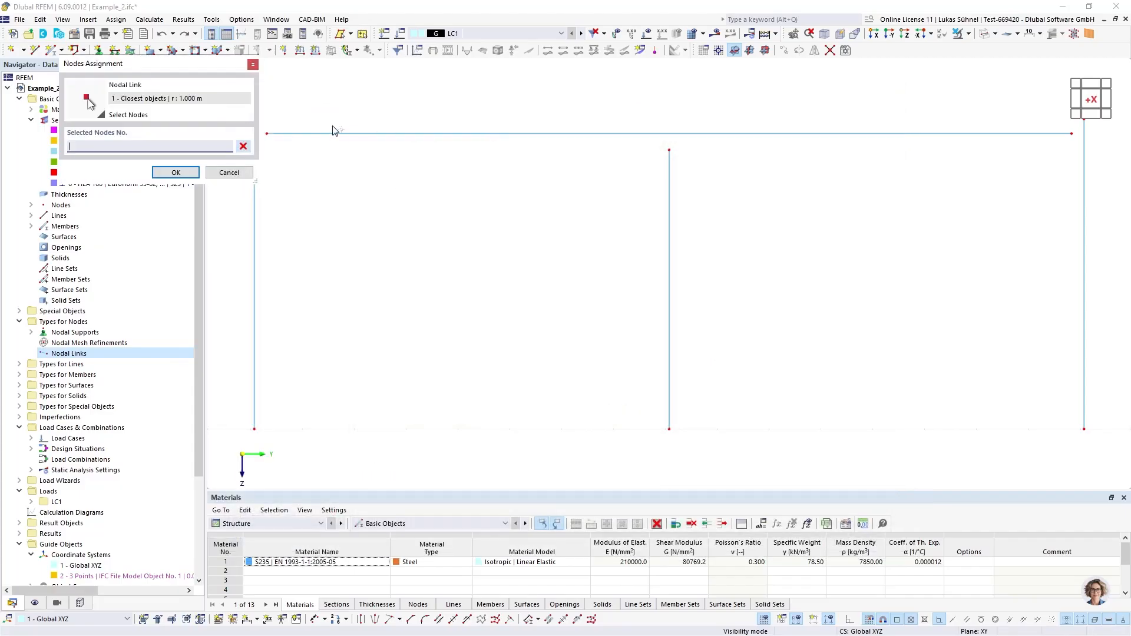
left_click_drag(265, 121, 246, 120)
left_click(267, 133)
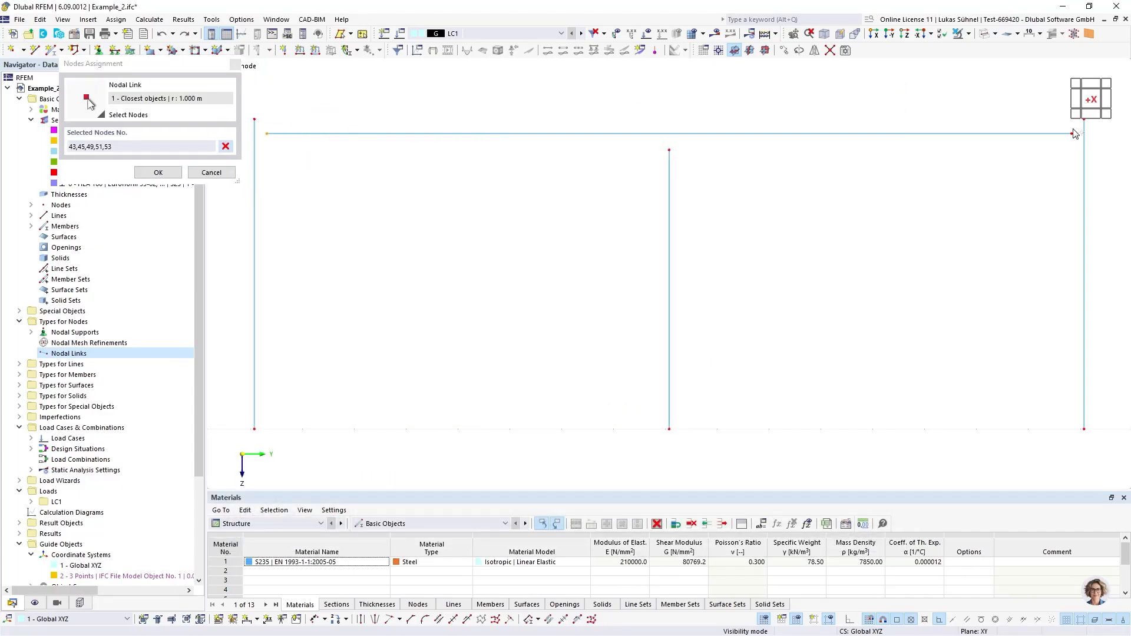
left_click_drag(1051, 123, 1082, 155)
left_click(158, 172)
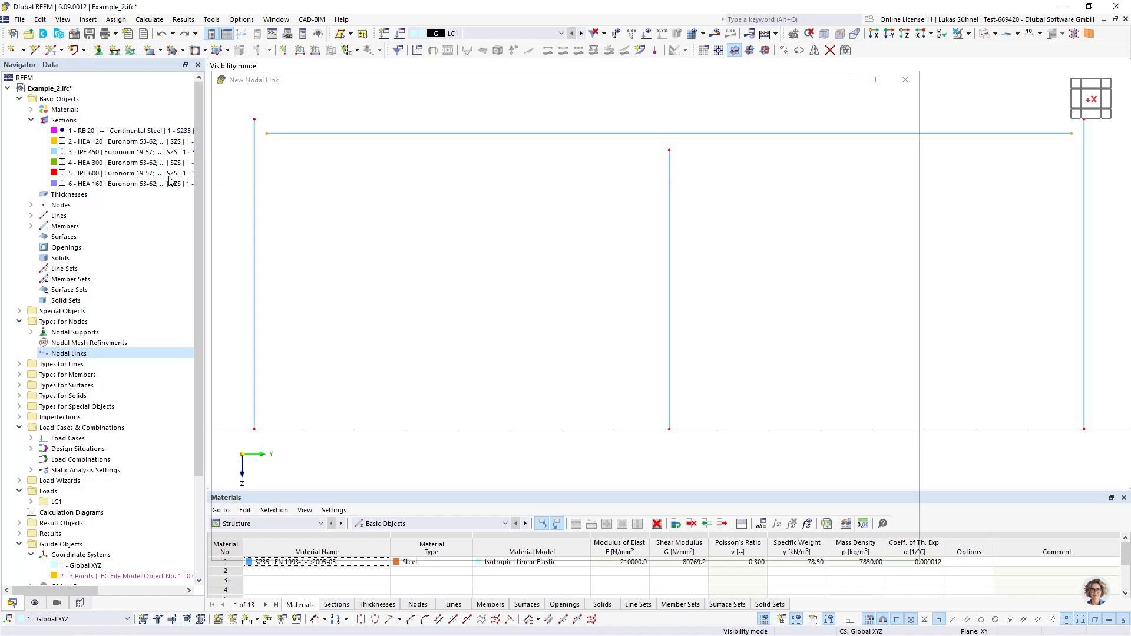
Set the nodal link's search radius to 0.4 m and allow linking to members instead of nodes
left_click(615, 241)
left_click(614, 241)
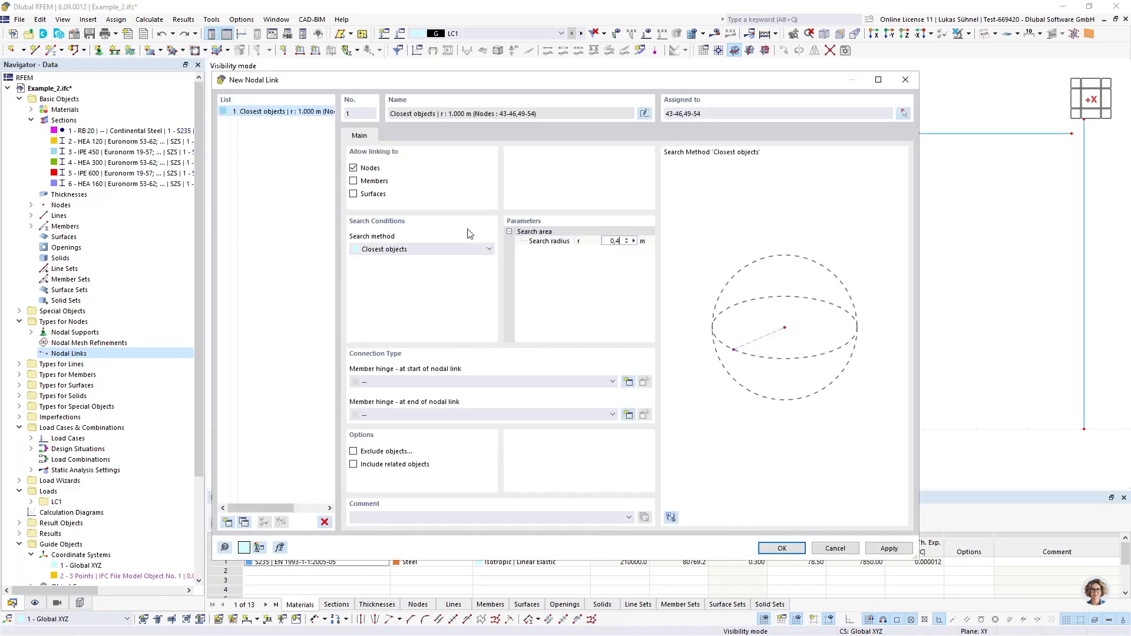
left_click(371, 169)
left_click(362, 182)
left_click(781, 548)
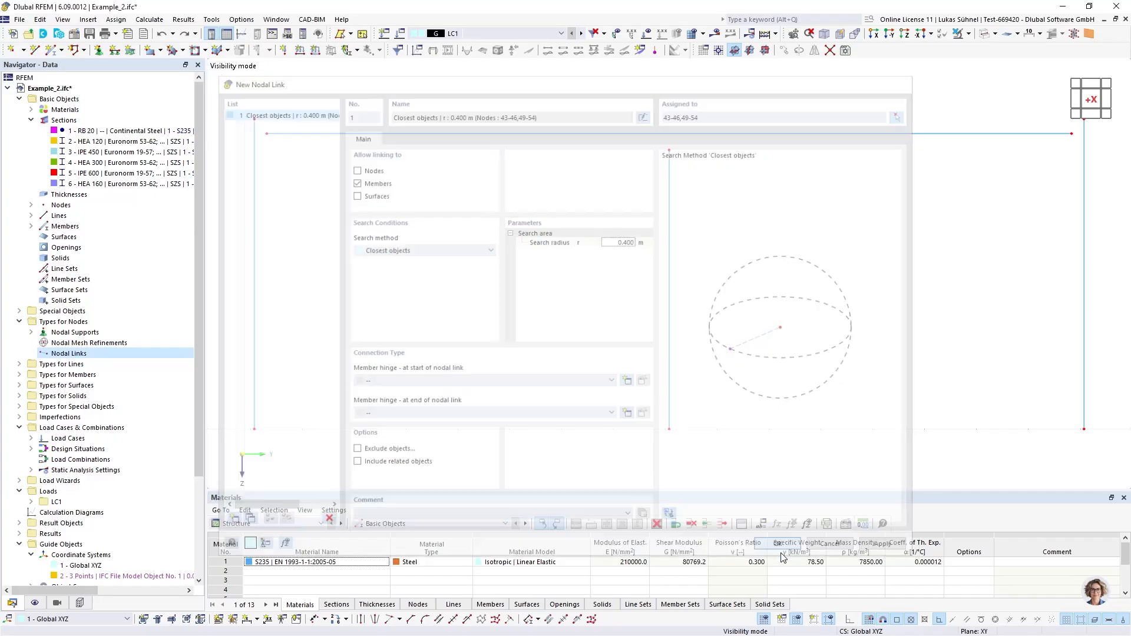
Examine the generated nodal links between the beam ends and the outer columns of the frames
middle_click_drag(462, 268, 576, 281)
scroll(576, 280, "up", 6)
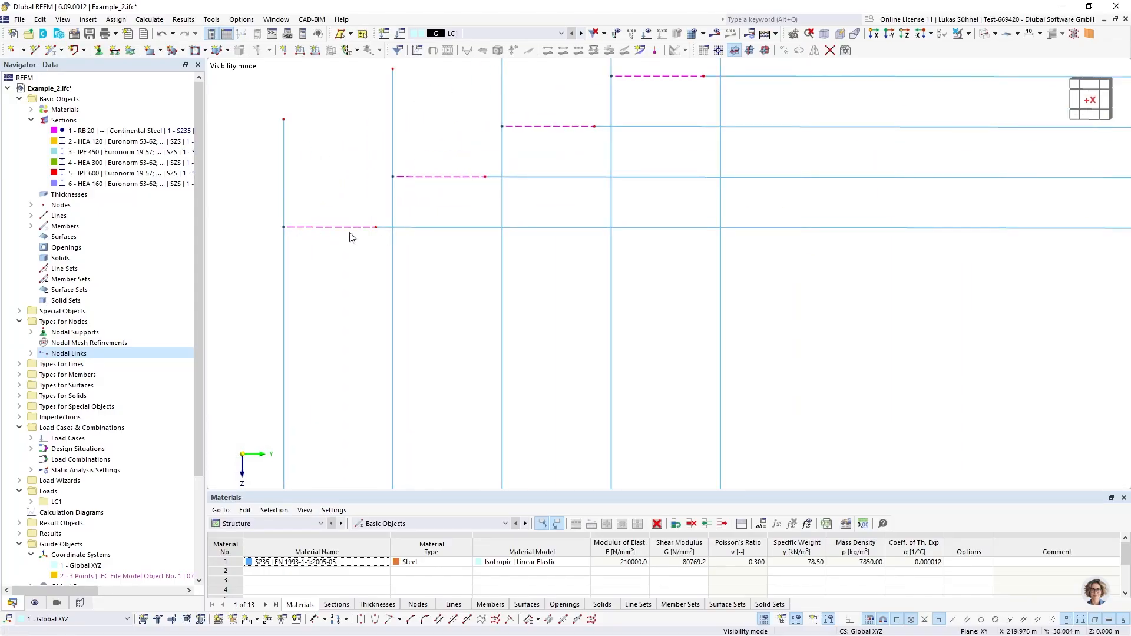
middle_click_drag(381, 234, 305, 233)
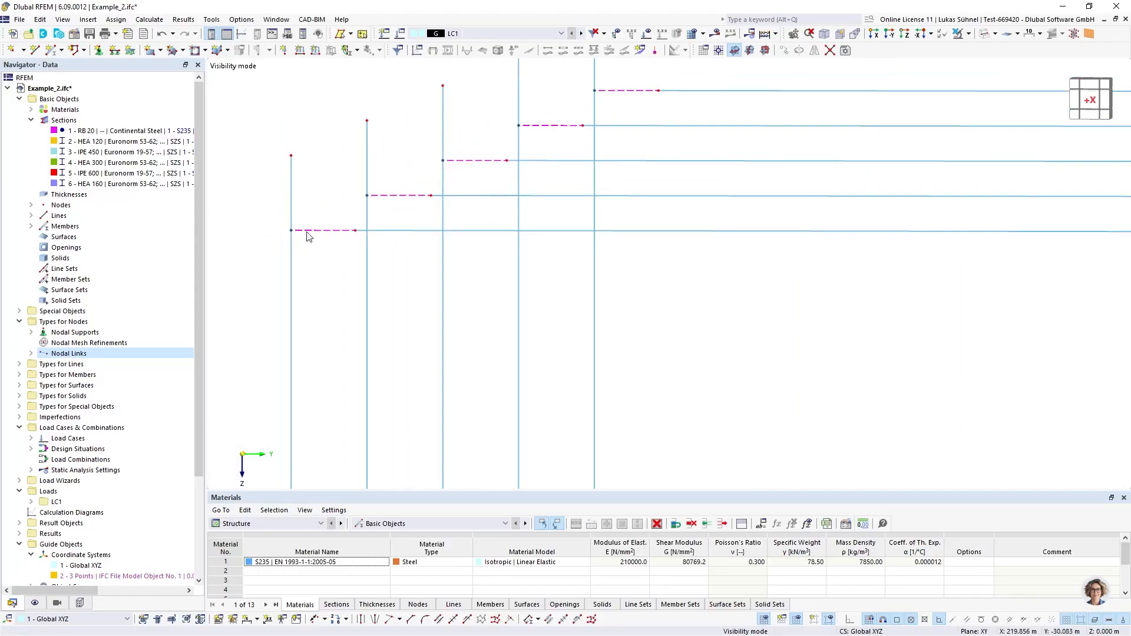
scroll(273, 196, "down", 2)
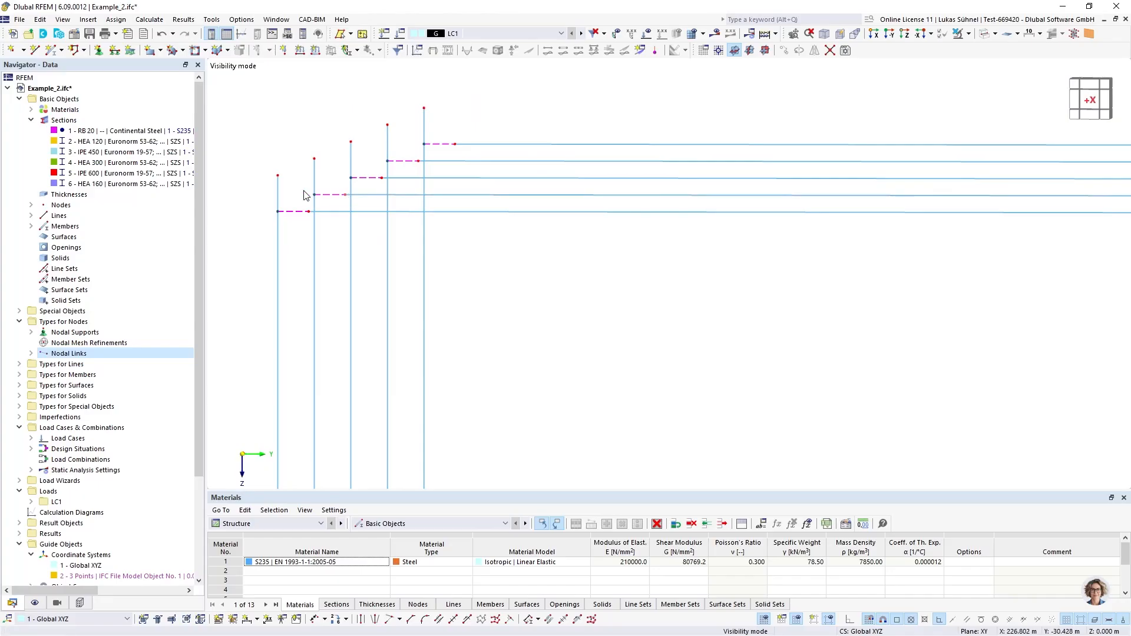
scroll(259, 218, "down", 1)
scroll(263, 217, "down", 2)
middle_click_drag(366, 267, 432, 249)
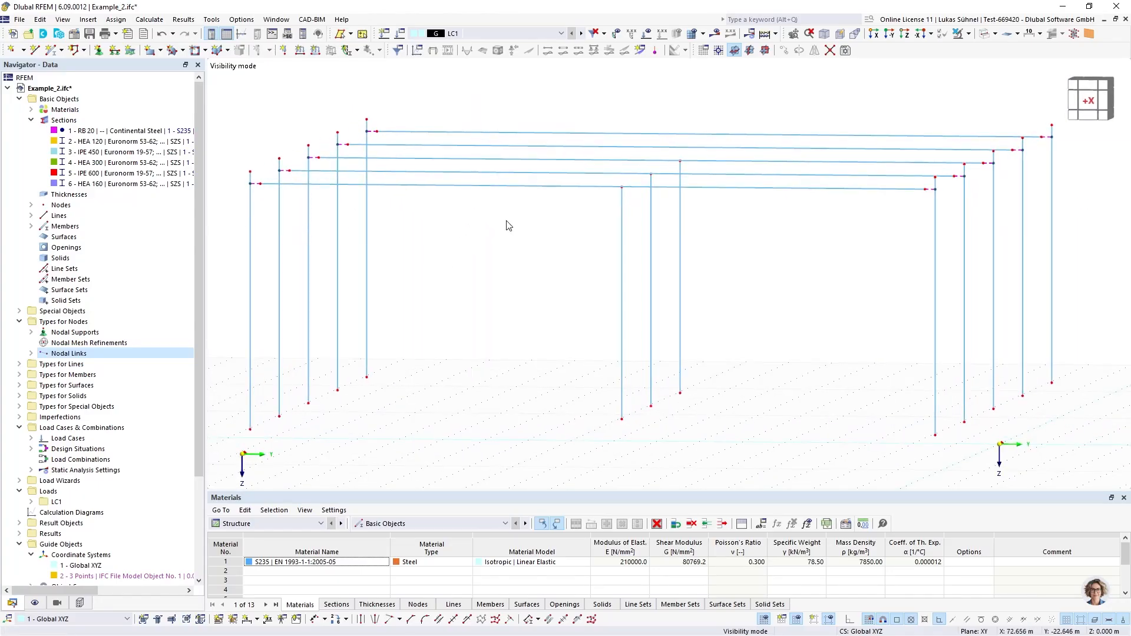
Add the HEA 300 members to the visible sections and view the frames along the X axis
left_click(35, 603)
left_click(57, 603)
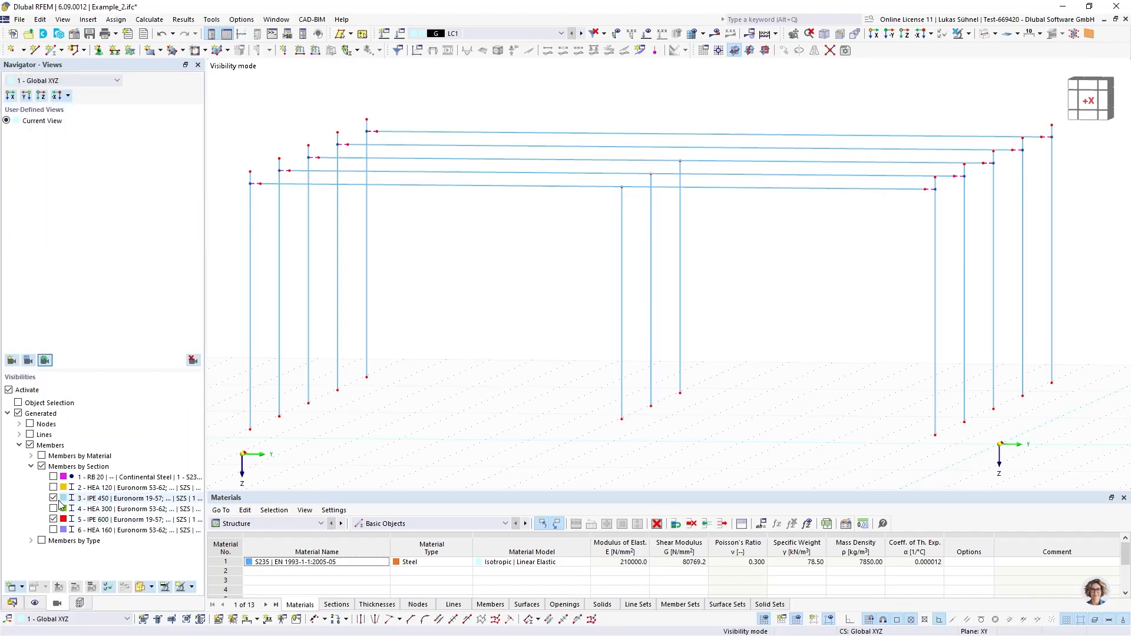
left_click(53, 508)
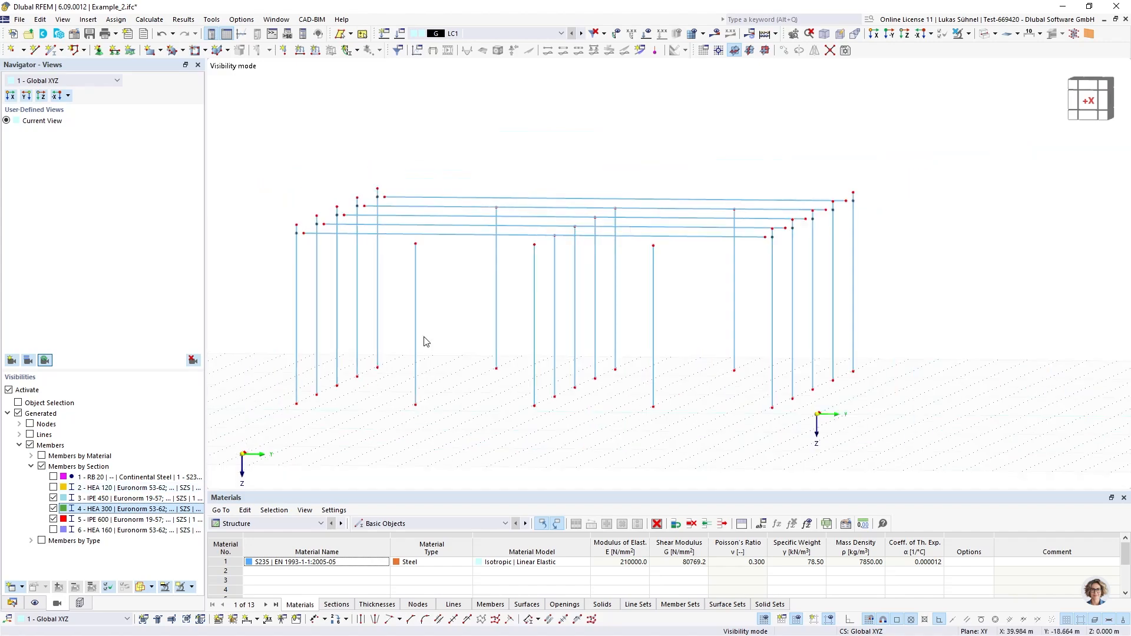
mouse_move(443, 338)
middle_mouse_down("ctrl")
mouse_move(430, 343)
mouse_move(446, 334)
middle_mouse_up("ctrl")
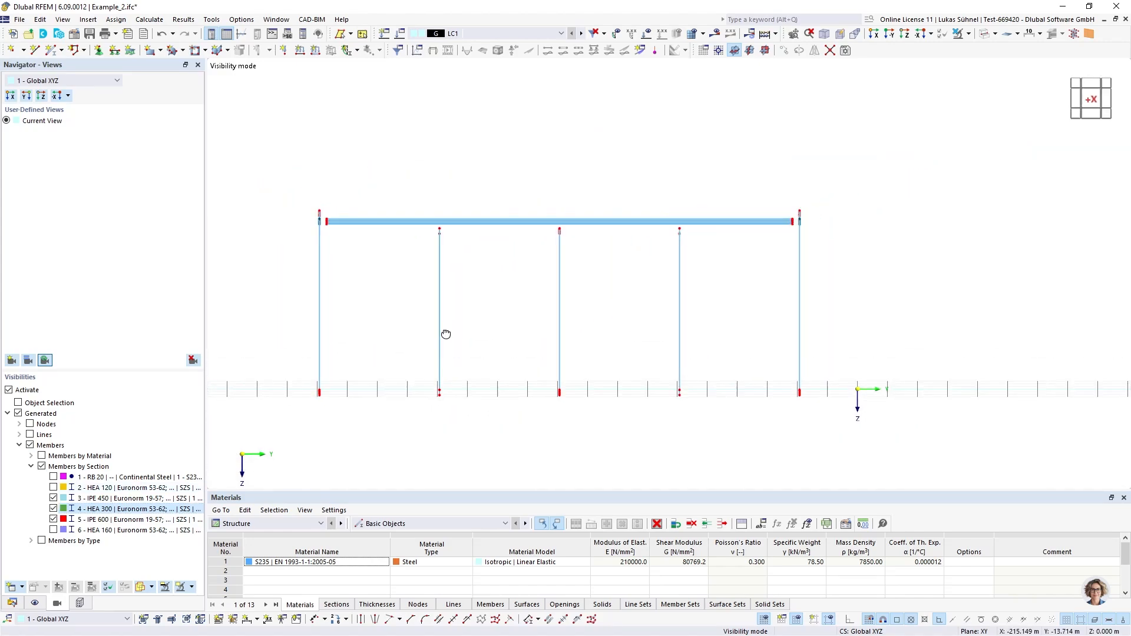
scroll(520, 242, "up", 5)
scroll(422, 242, "down", 3)
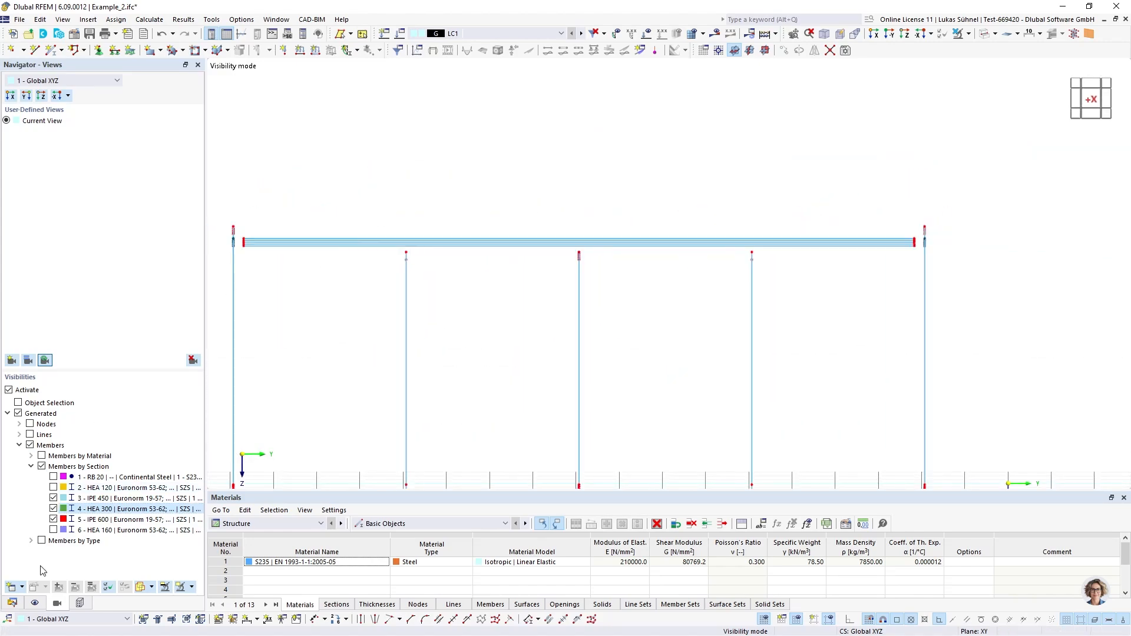
Create a second nodal link and assign it to the top nodes of the inner columns below the frame beams
left_click(13, 603)
double_click(75, 354)
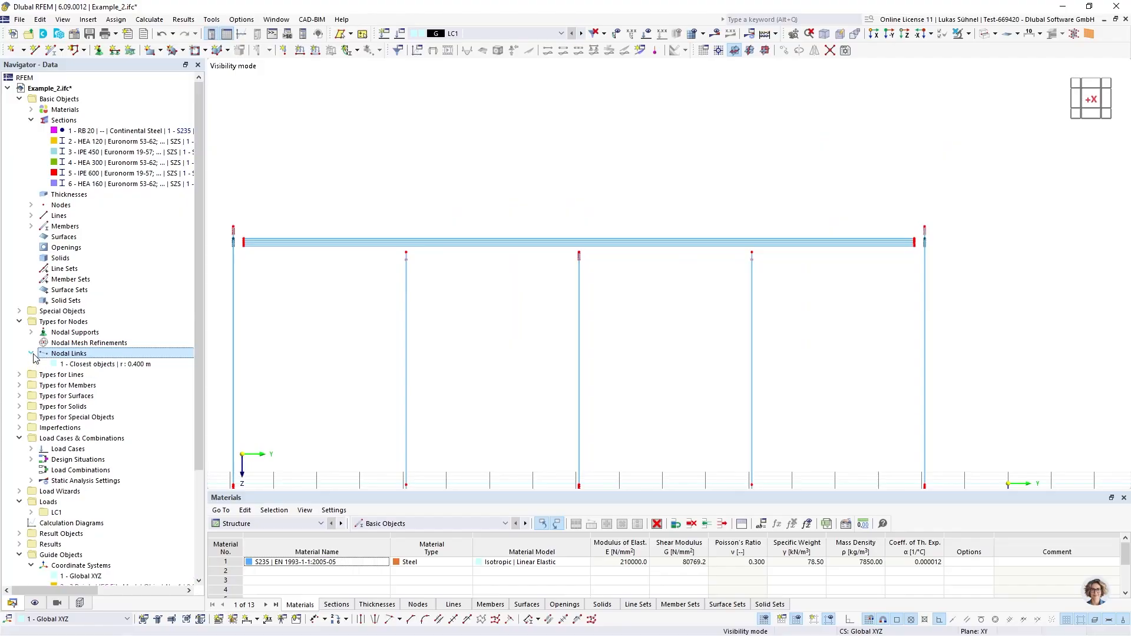
right_click(73, 354)
left_click(98, 371)
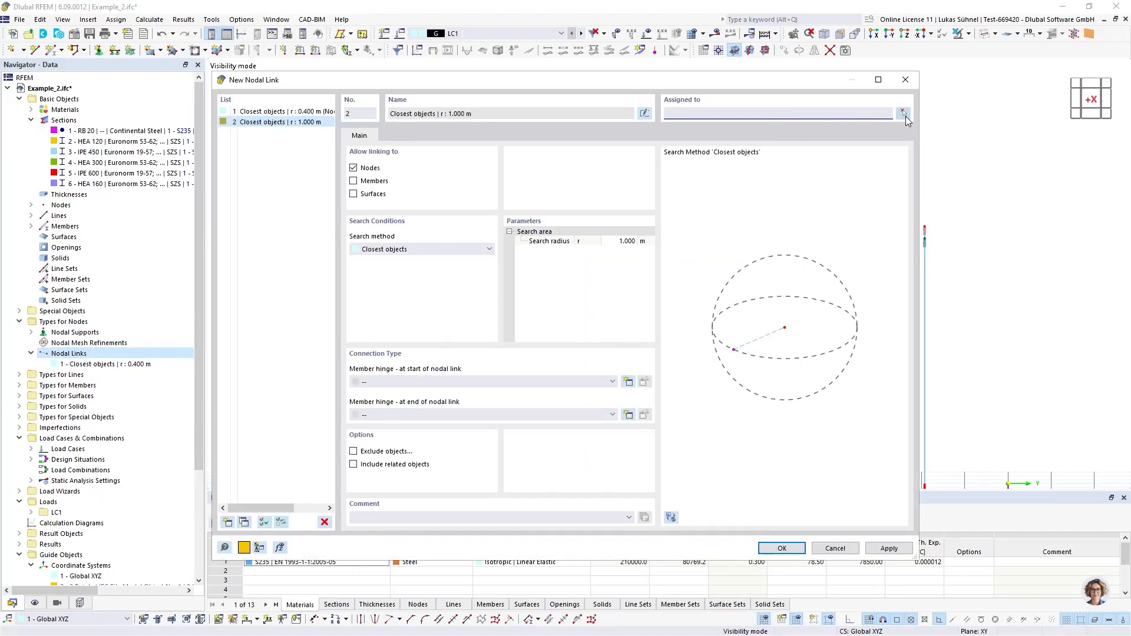
left_click(903, 113)
left_click_drag(380, 208, 562, 269)
left_click_drag(781, 289, 782, 289)
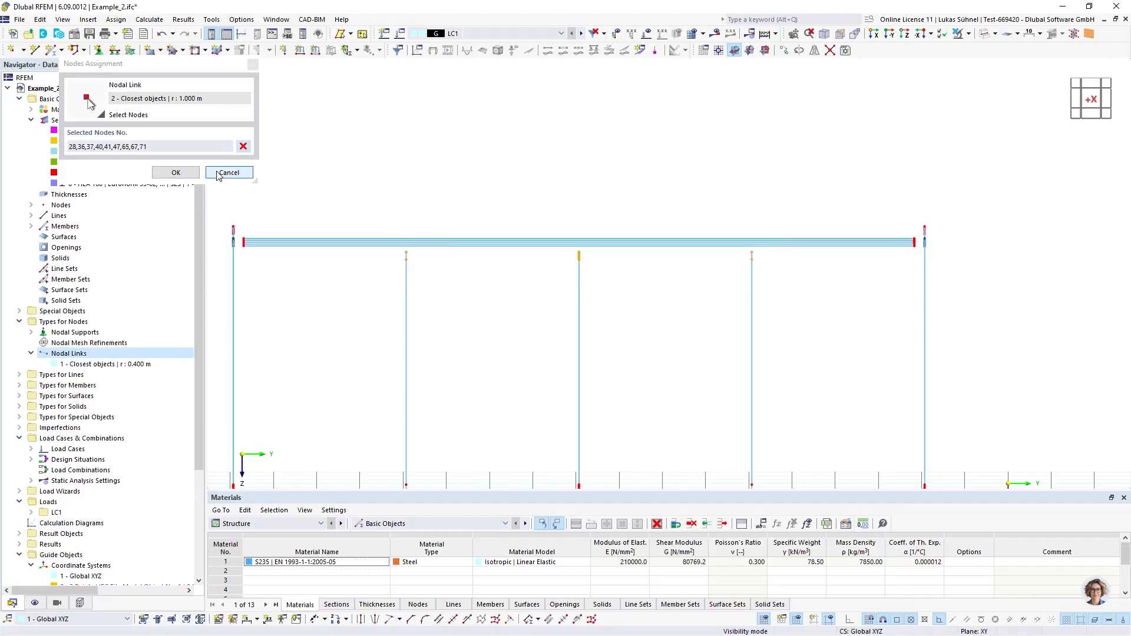
left_click(176, 172)
Link the inner column tops to members only within a 0.4 m search radius, with an end hinge releasing φy and φz
left_click(360, 169)
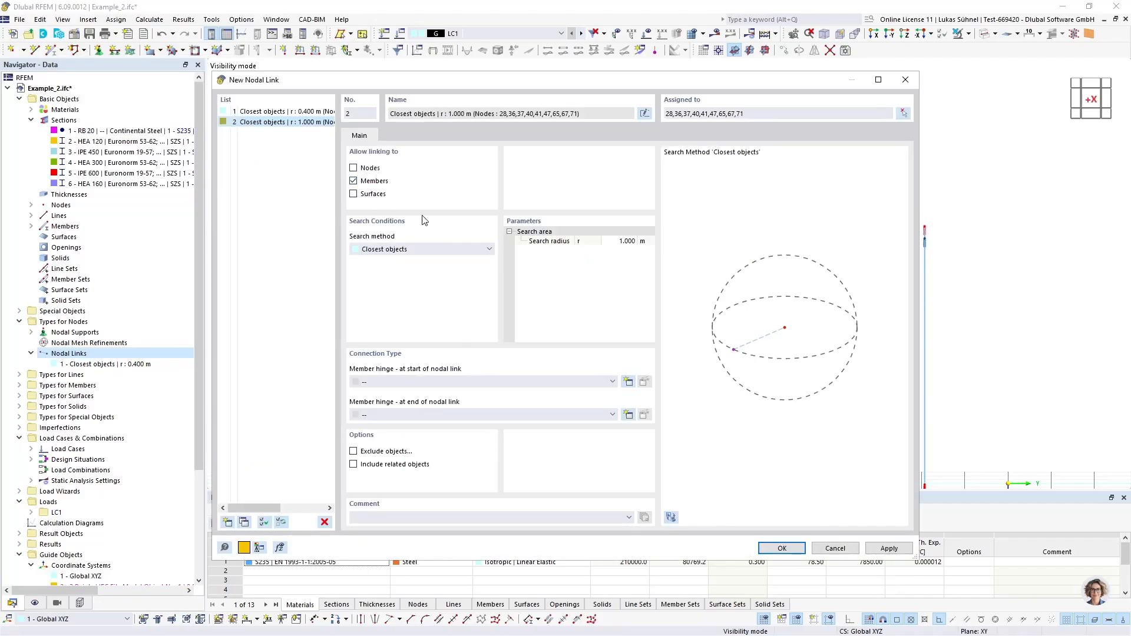
left_click(616, 245)
key("Return")
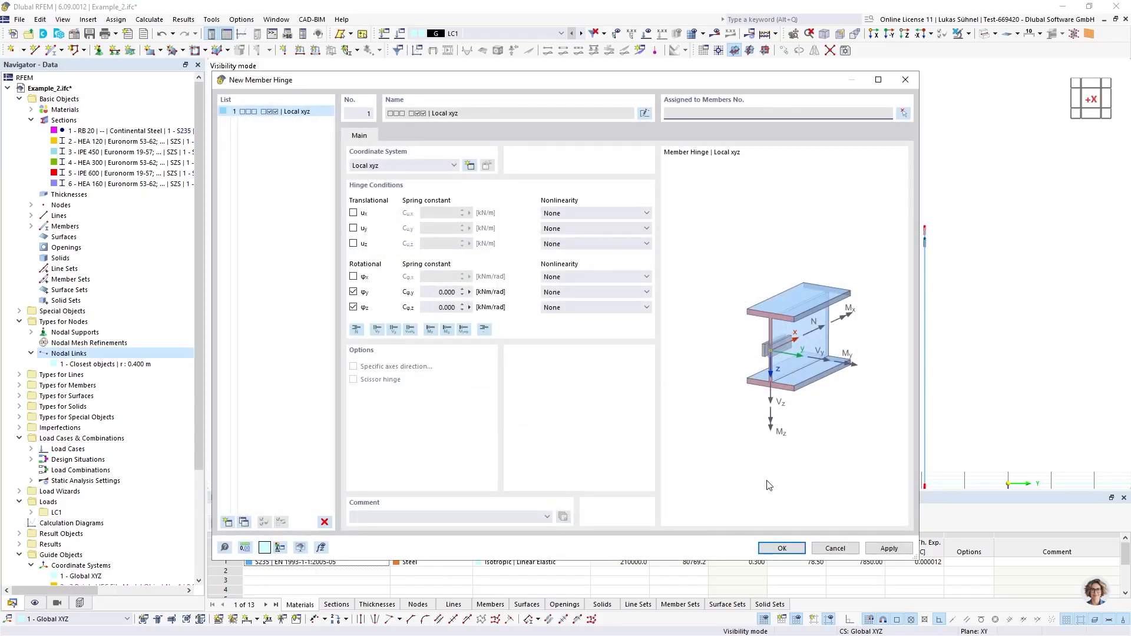
left_click(777, 547)
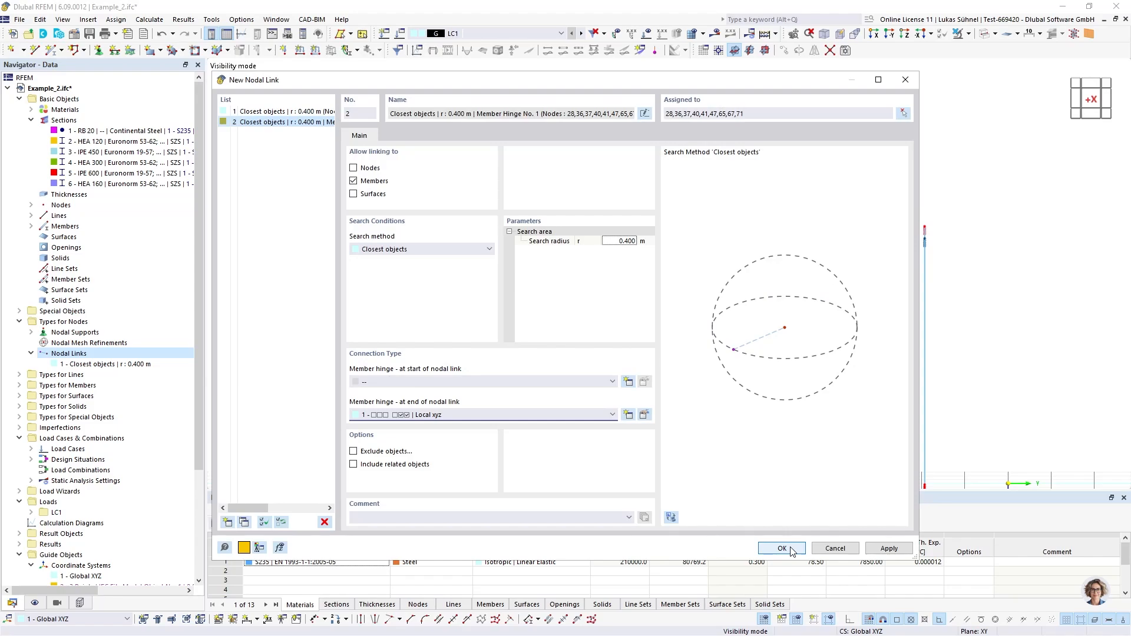
left_click(782, 549)
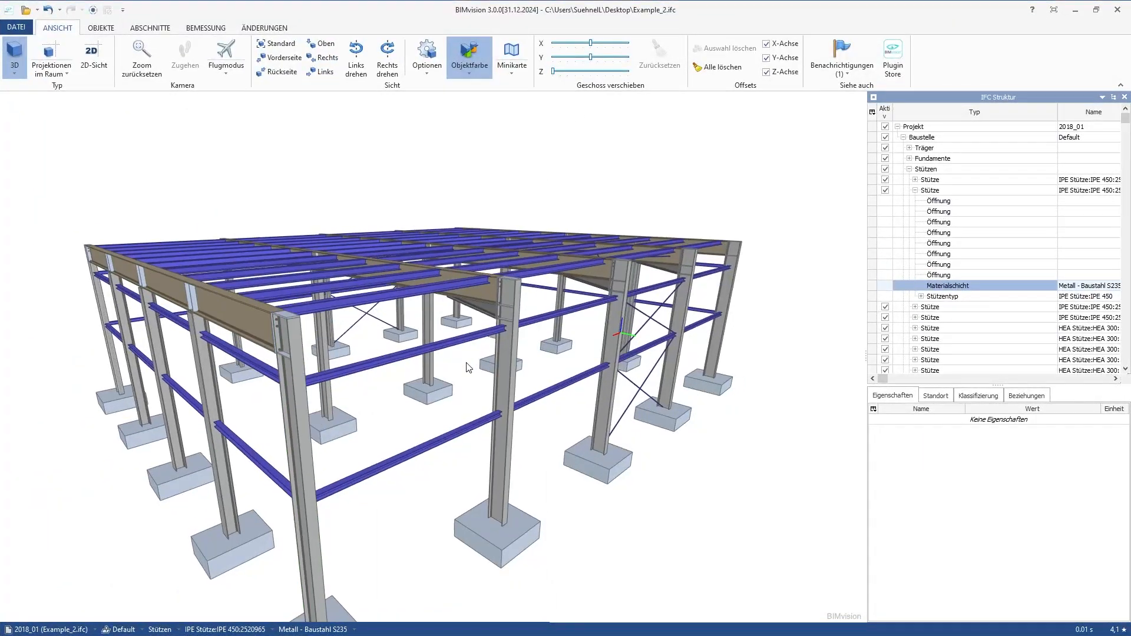
Switch to BIMvision and examine the bolted joint between the inner IPE 450 column and the frame beam above it
left_click_drag(466, 363, 423, 417)
scroll(396, 414, "up", 5)
scroll(406, 419, "down", 5)
scroll(423, 417, "up", 6)
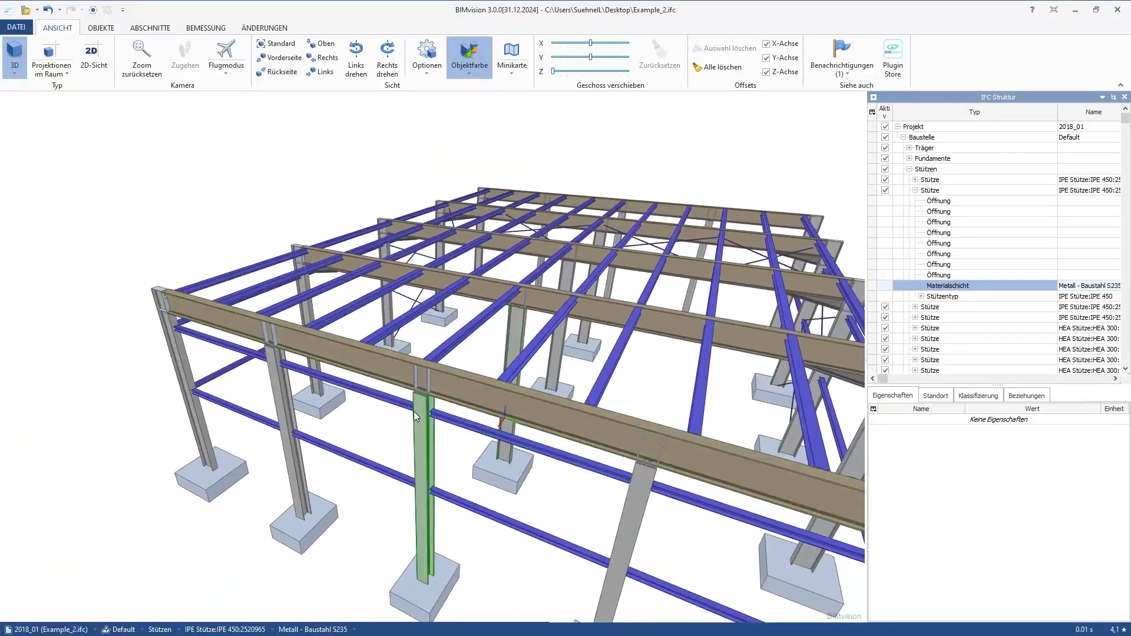
scroll(408, 329, "up", 6)
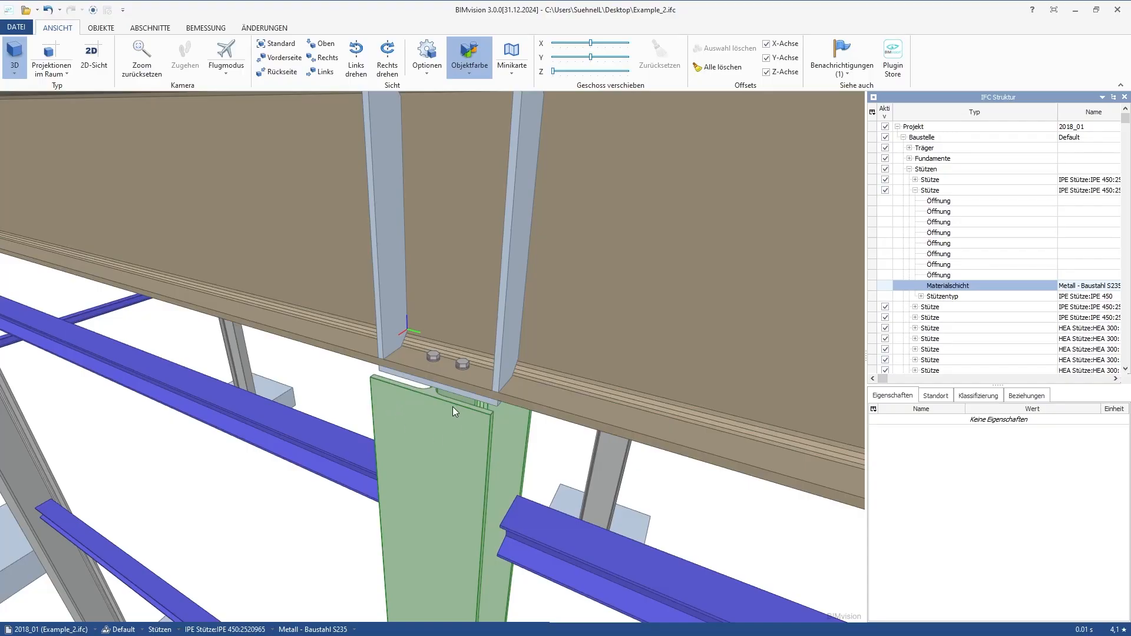
scroll(452, 406, "down", 6)
scroll(443, 400, "up", 3)
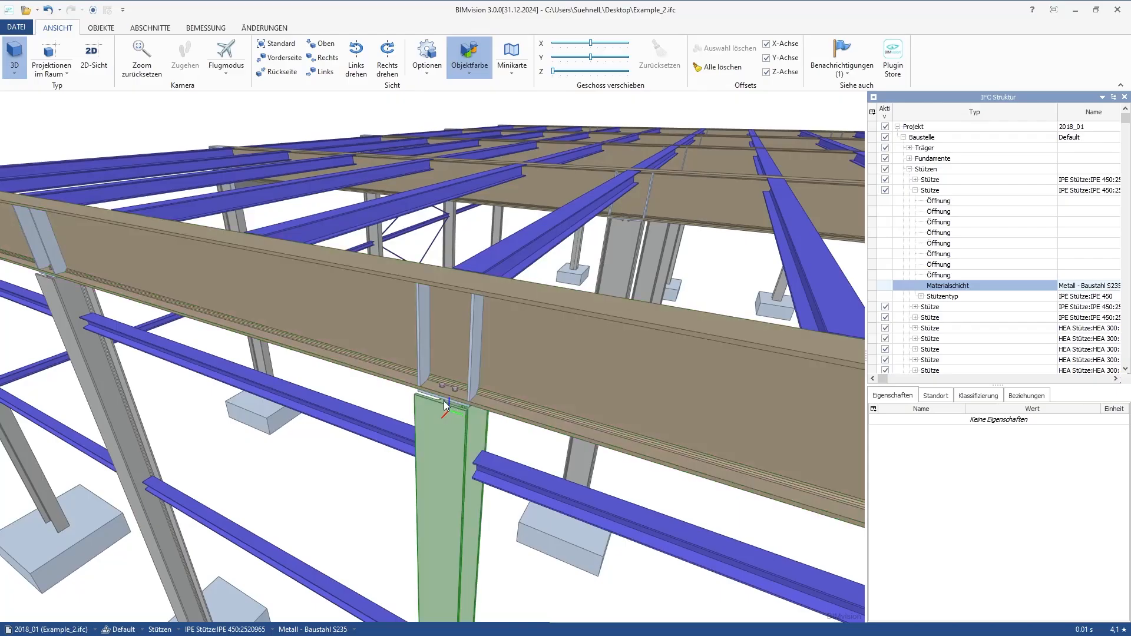
mouse_move(451, 401)
left_mouse_down()
mouse_move(461, 383)
mouse_move(444, 388)
left_mouse_up()
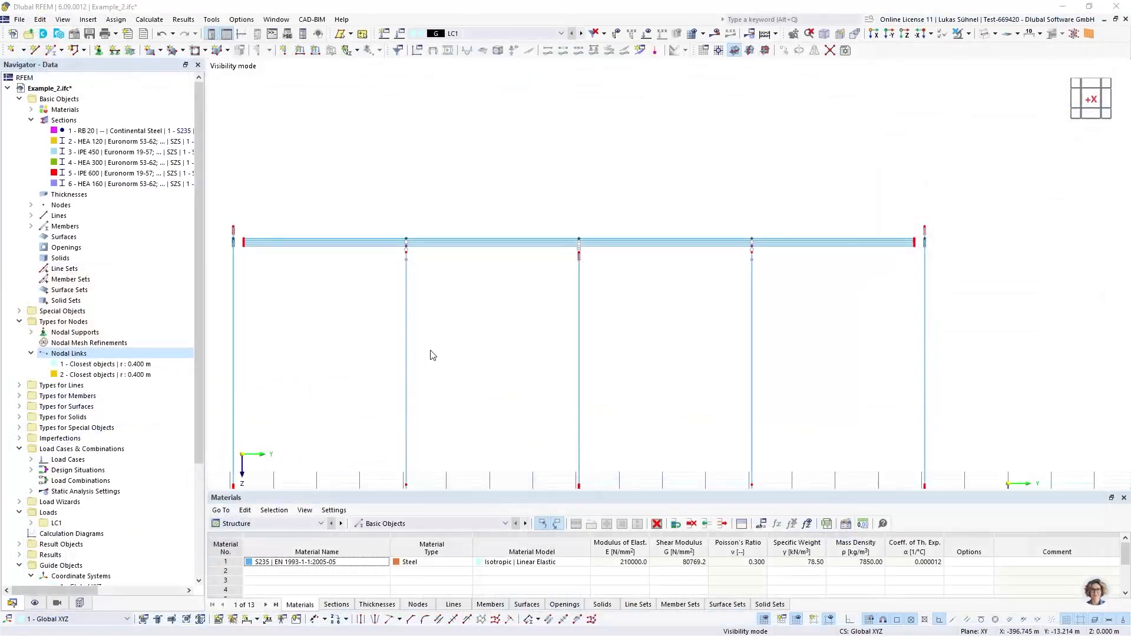
Return to RFEM and examine the nodal links at the inner column tops in wireframe, solid and transparent display
middle_click_drag(451, 283, 433, 303, "ctrl")
scroll(342, 306, "up", 6)
scroll(339, 313, "up", 2)
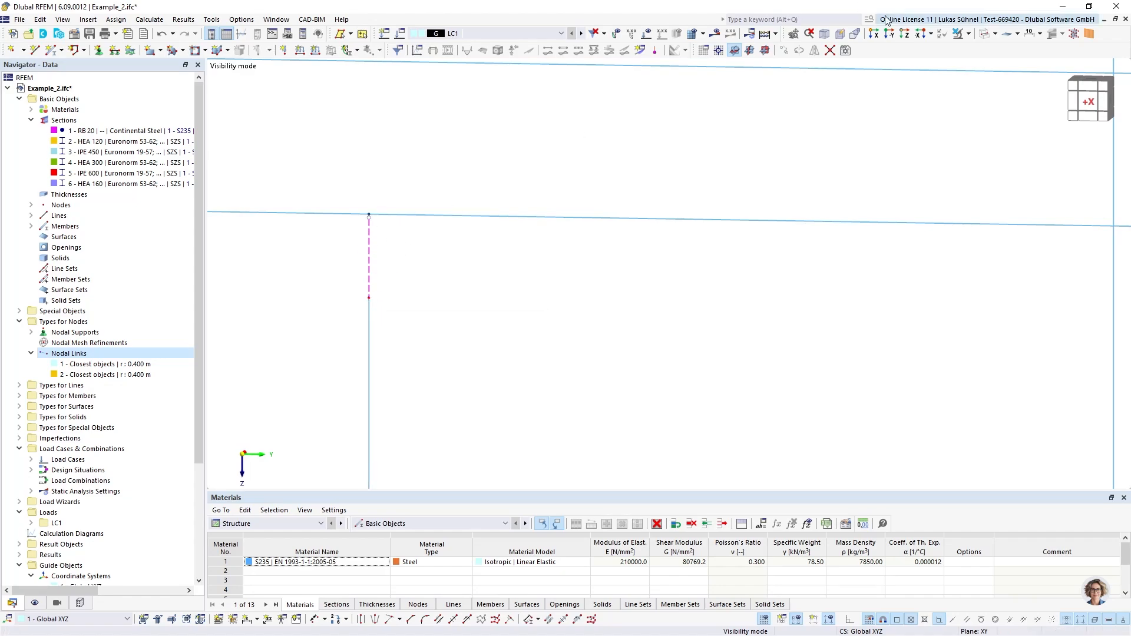
left_click(985, 34)
scroll(480, 352, "down", 5)
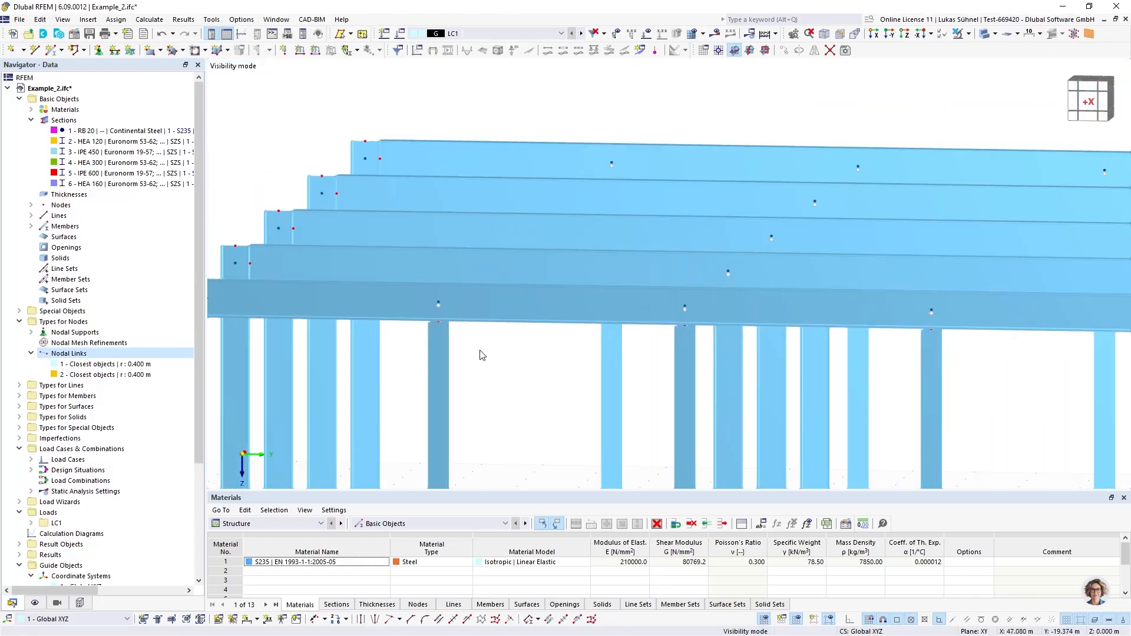
left_click(985, 35)
middle_click_drag(732, 104, 709, 122, "ctrl")
scroll(603, 323, "up", 6)
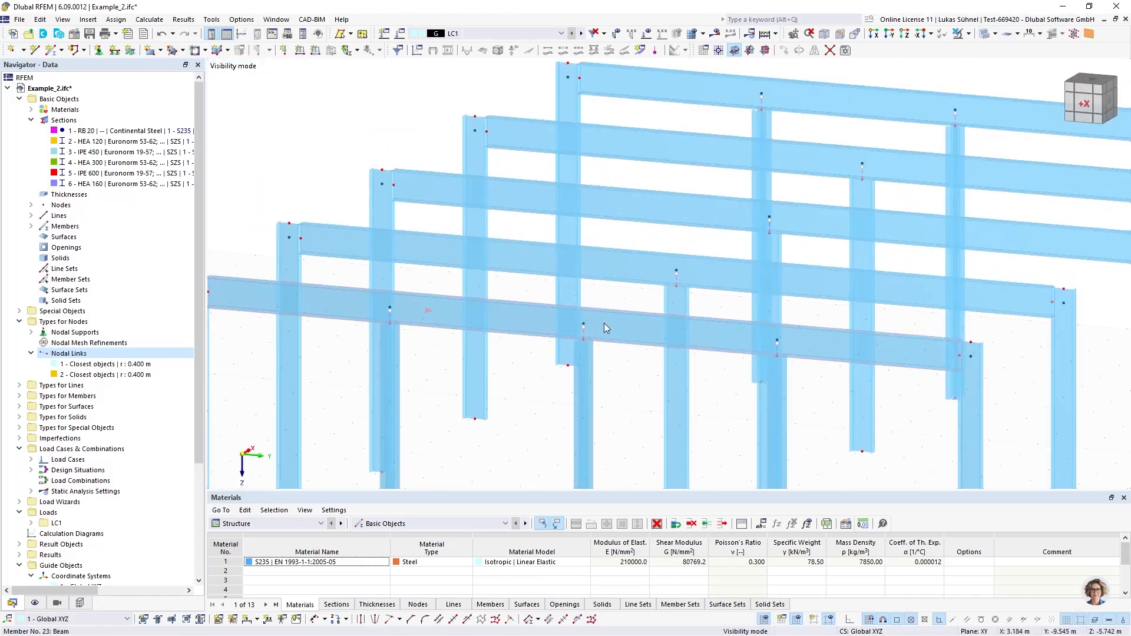
scroll(563, 334, "down", 8)
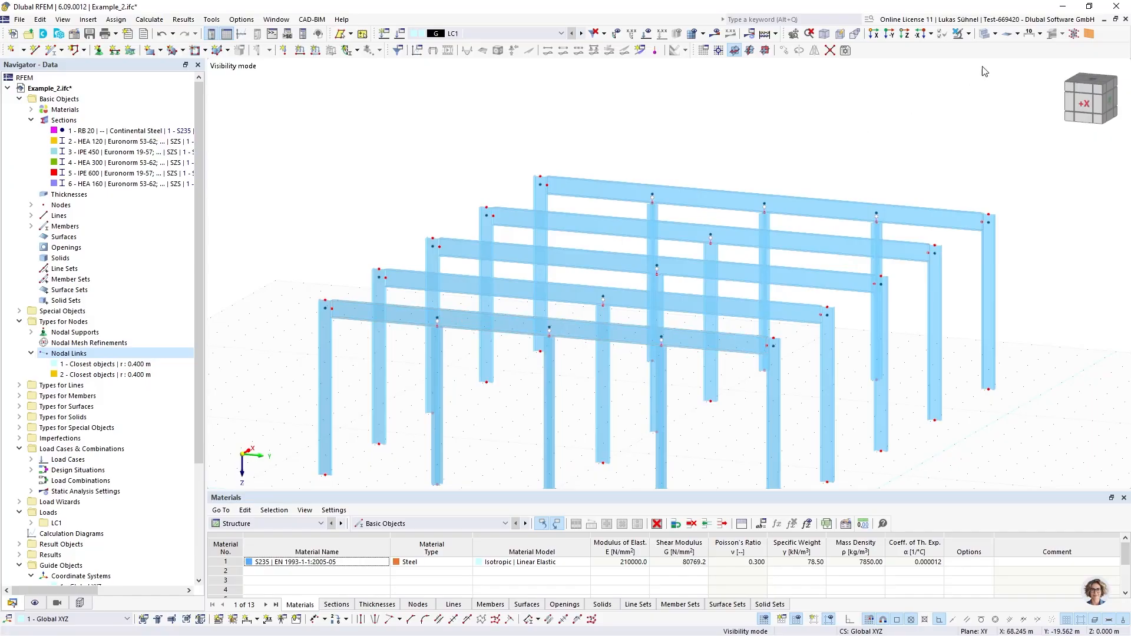
left_click(969, 35)
left_click(662, 139)
scroll(347, 209, "down", 1)
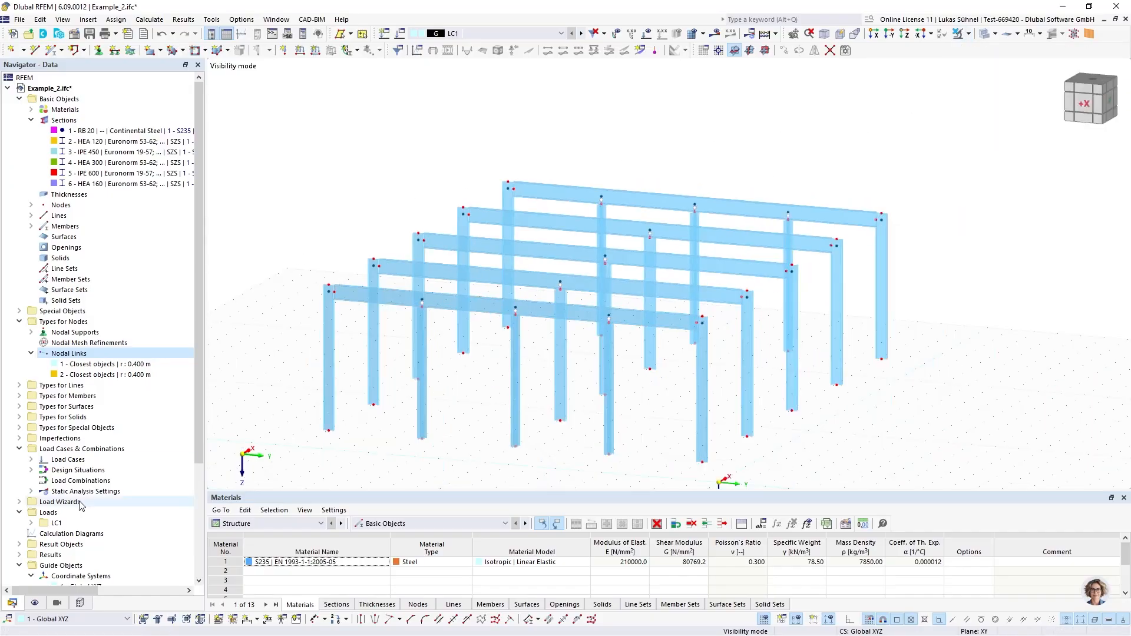
Add the HEA 120 members to the visible sections and view the frames against the Y axis
left_click(44, 604)
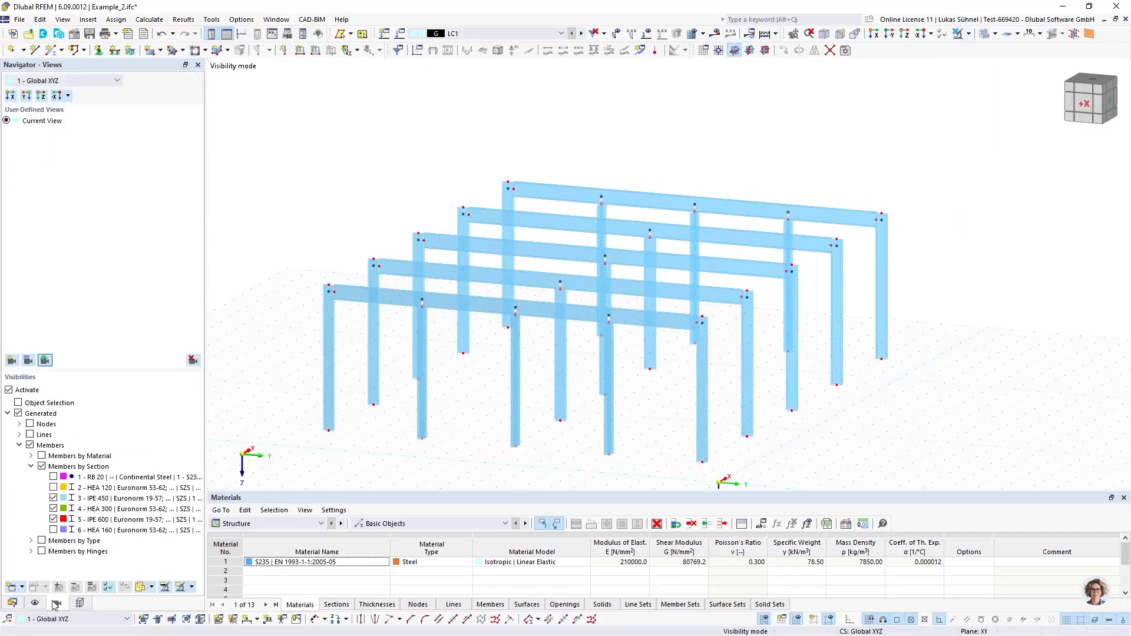
left_click(53, 529)
left_click(53, 530)
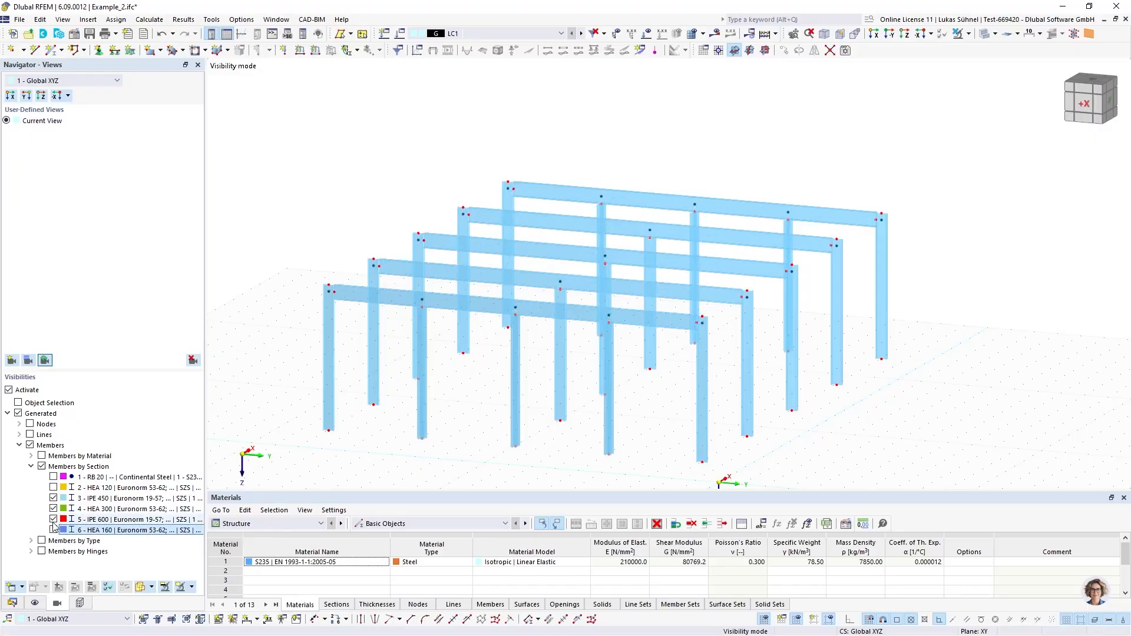
left_click(53, 488)
middle_click_drag(502, 341, 332, 312, "ctrl")
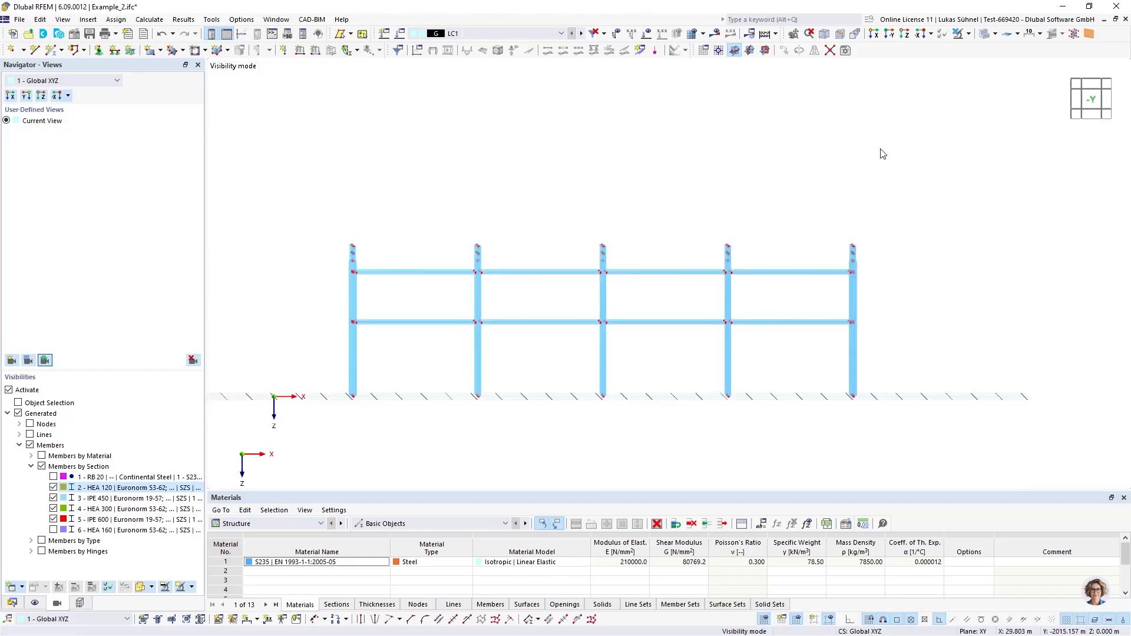
left_click(1091, 99)
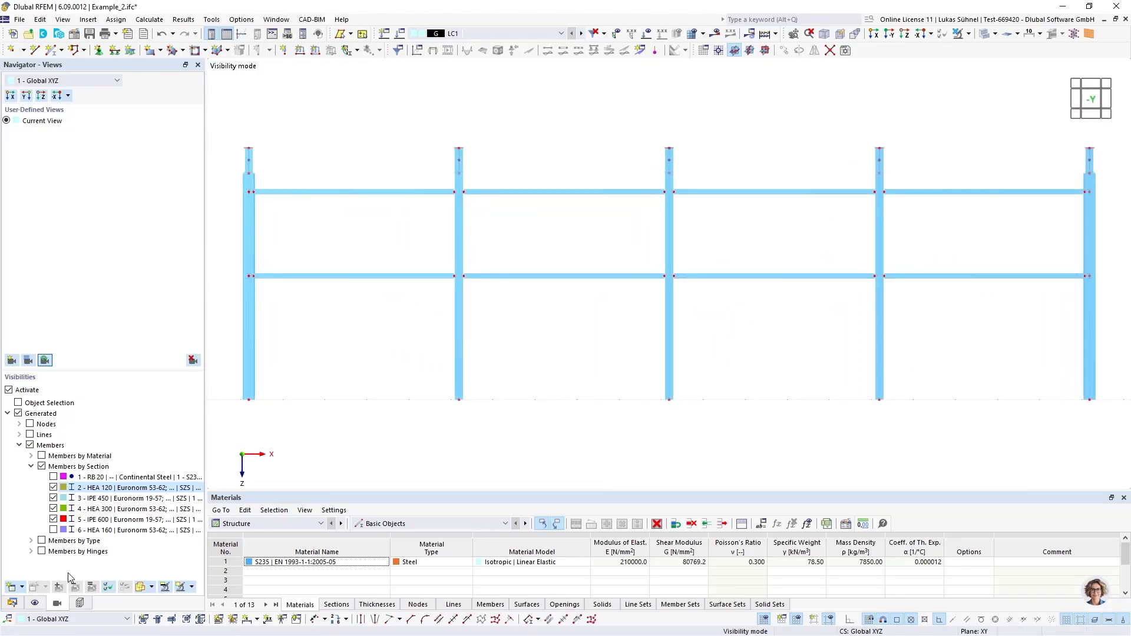
Create a third nodal link and assign it to the nodes around the two rows of HEA 120 wall rails
left_click(11, 602)
right_click(74, 353)
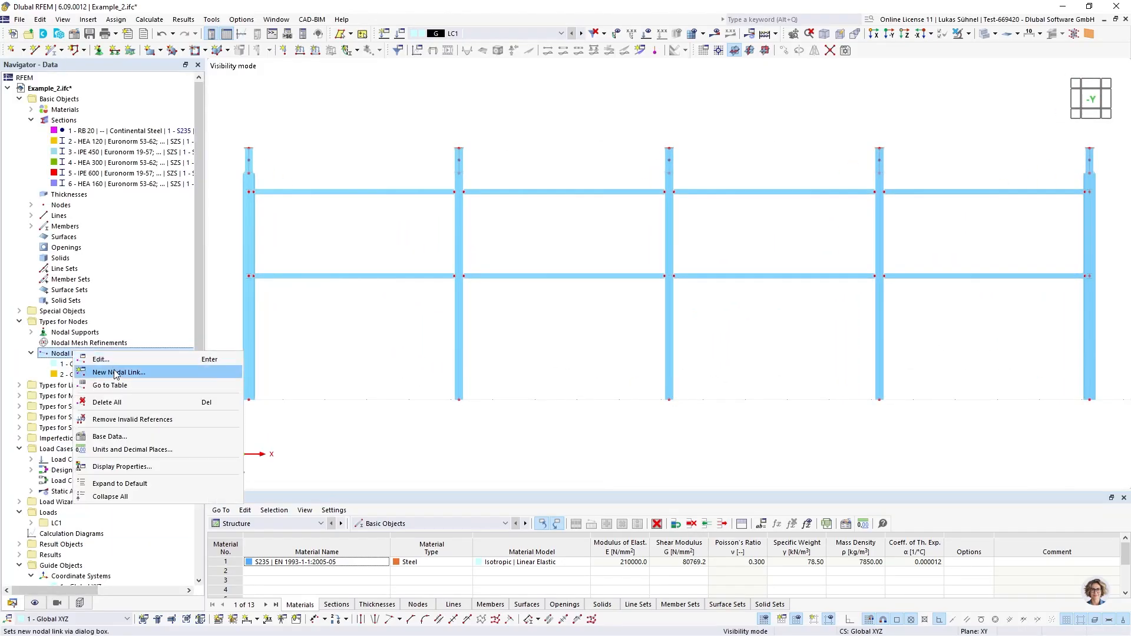
left_click(117, 372)
left_click(904, 112)
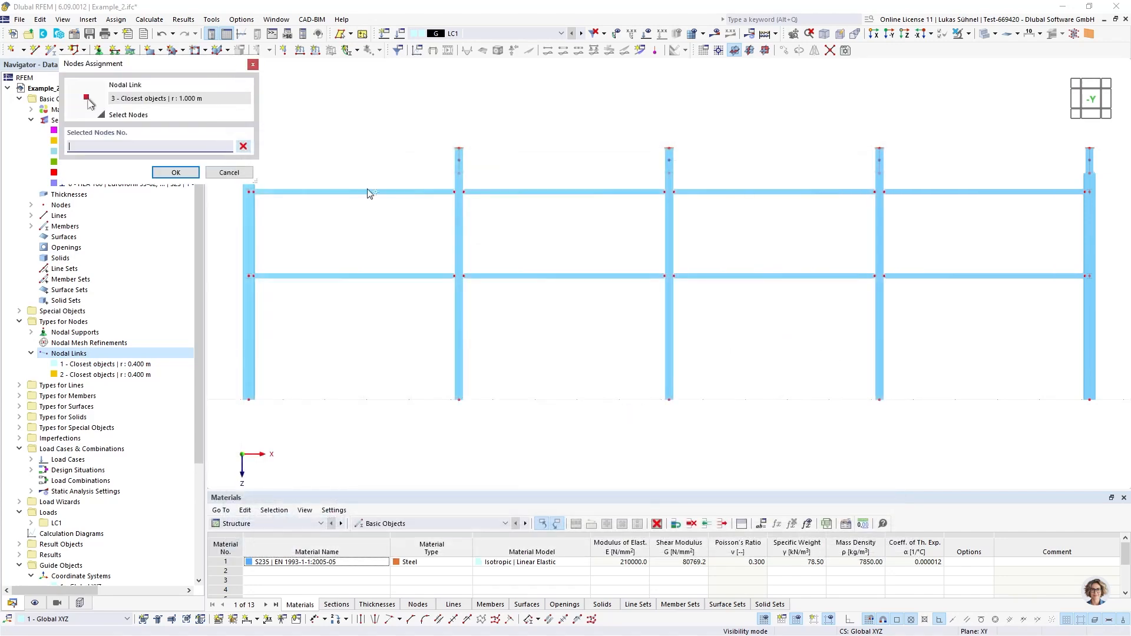
scroll(253, 211, "down", 2)
left_click_drag(252, 227, 1017, 323)
left_click(175, 172)
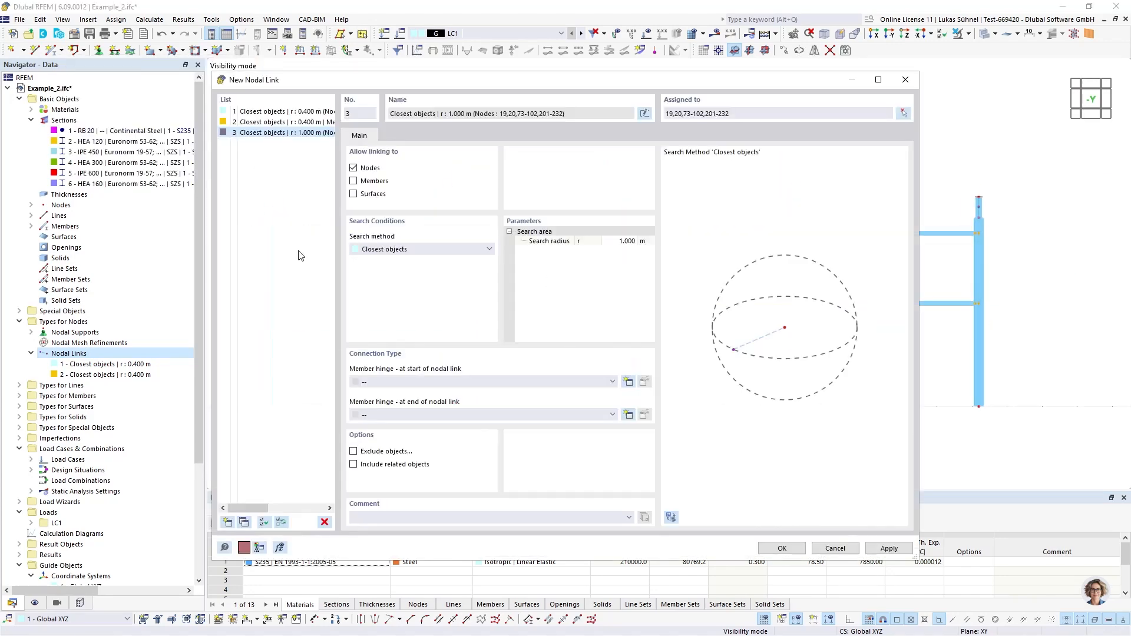
Set the third nodal link's search radius to 0.3 m and allow linking to members instead of nodes
left_click(622, 240)
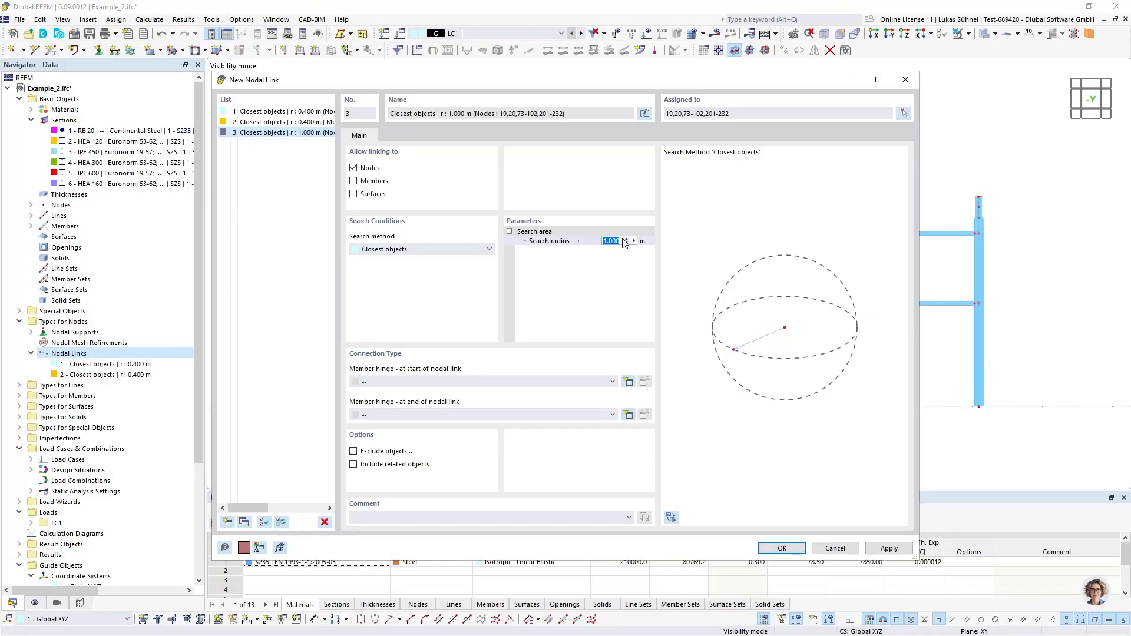
left_click(371, 170)
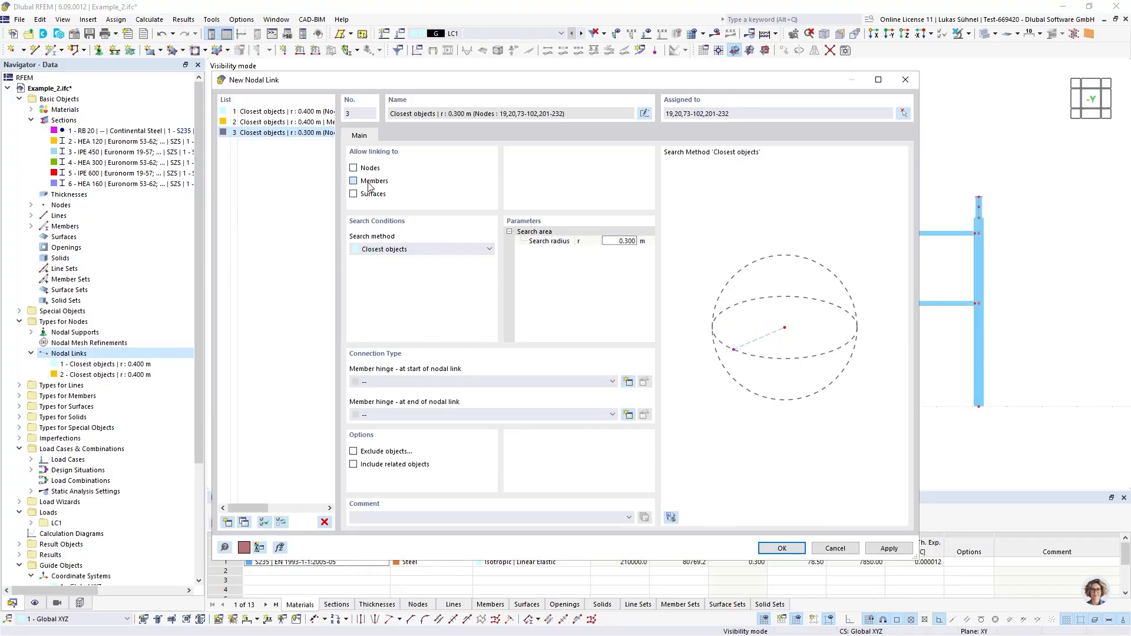
left_click(782, 548)
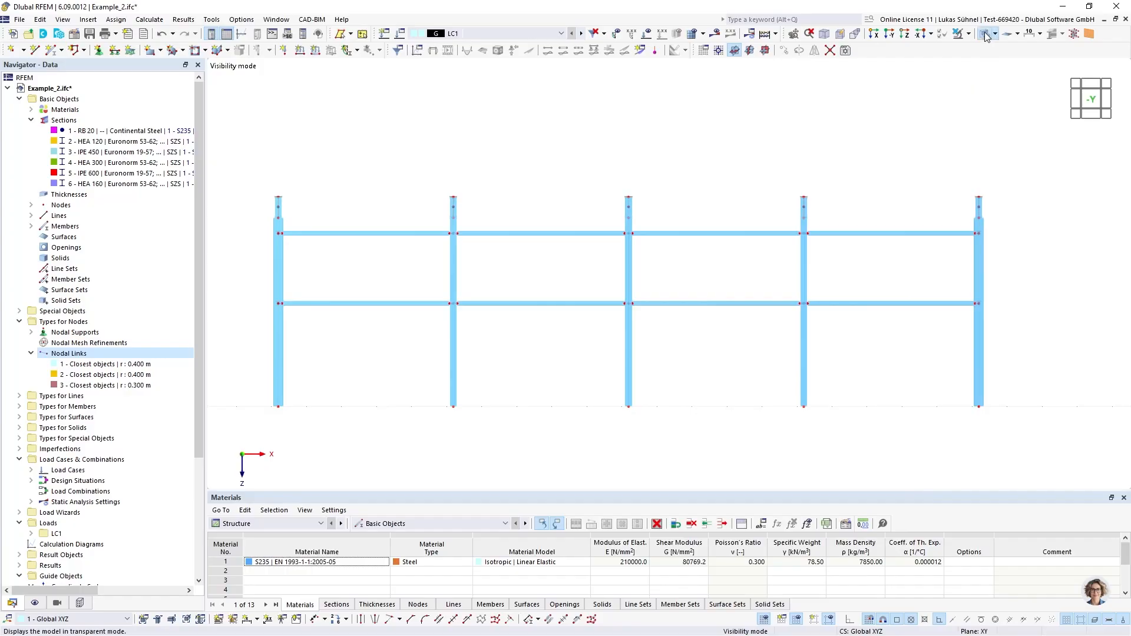
Switch to wireframe display and examine the nodal links between the HEA 120 rail ends and the columns
left_click(986, 35)
scroll(245, 299, "up", 10)
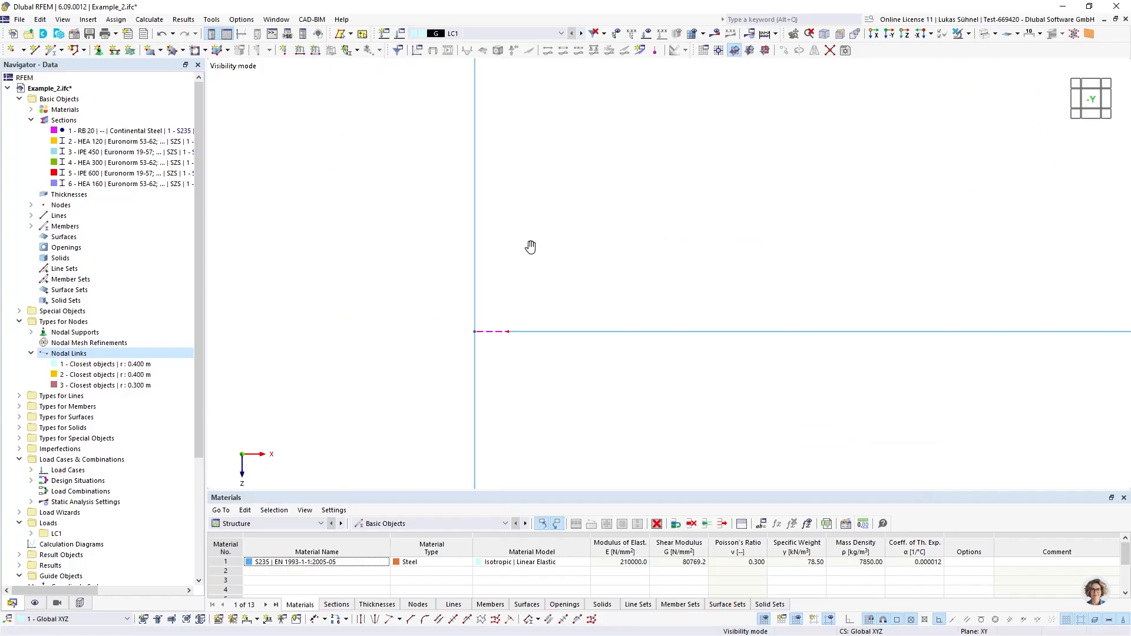
middle_click_drag(531, 248, 503, 351, "ctrl")
scroll(489, 329, "down", 3)
scroll(494, 265, "up", 5)
scroll(377, 227, "down", 5)
scroll(304, 251, "down", 5)
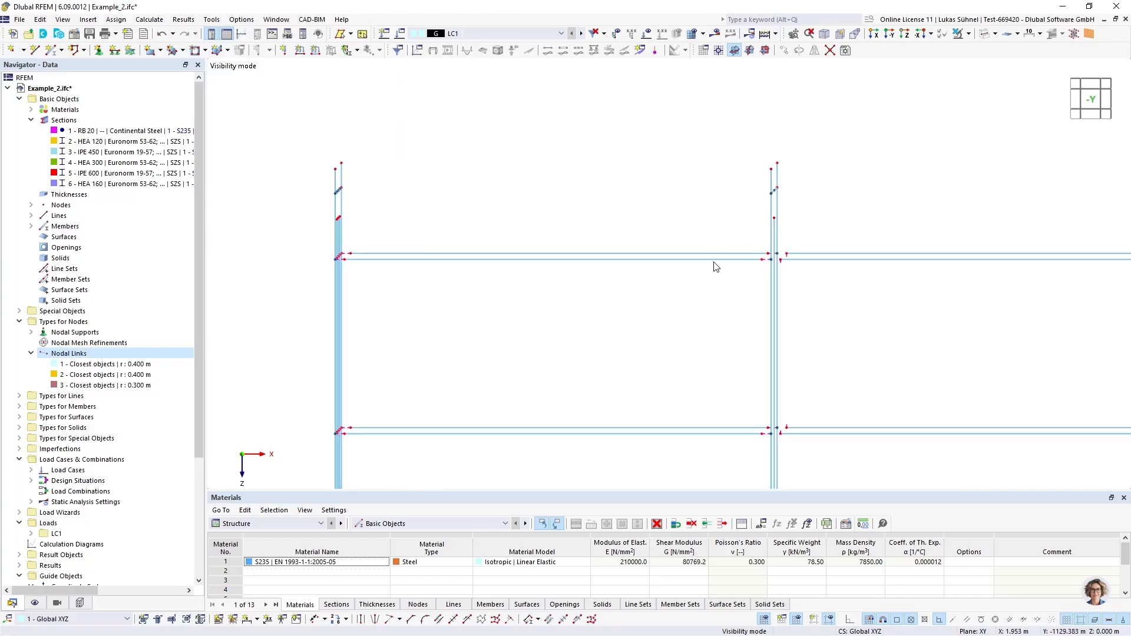
scroll(797, 255, "up", 3)
scroll(872, 259, "up", 3)
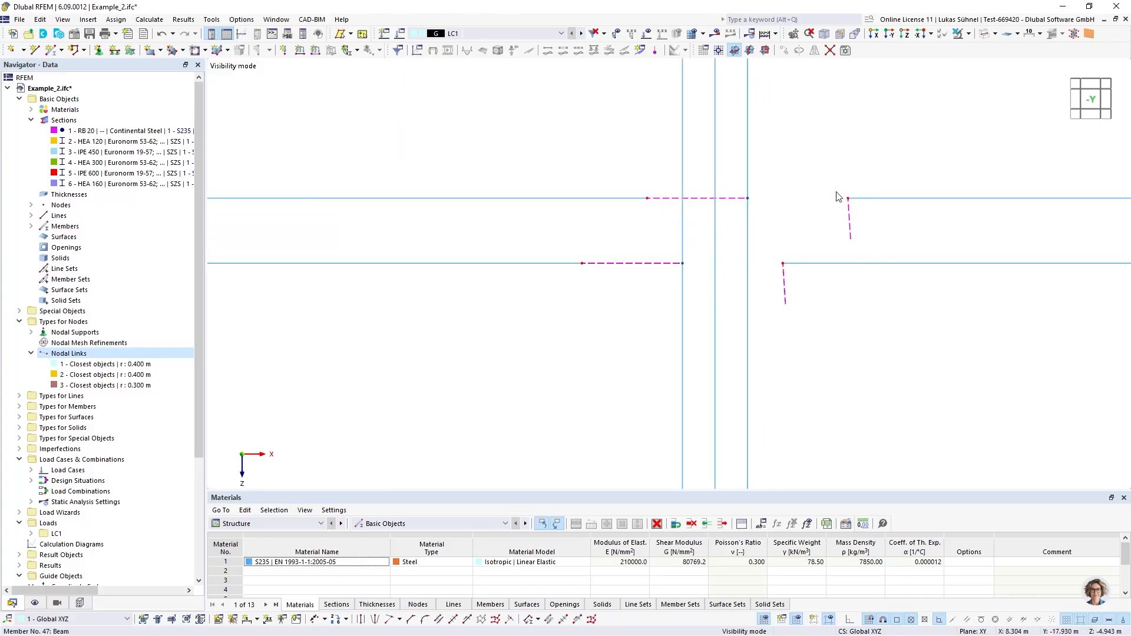
scroll(766, 206, "down", 3)
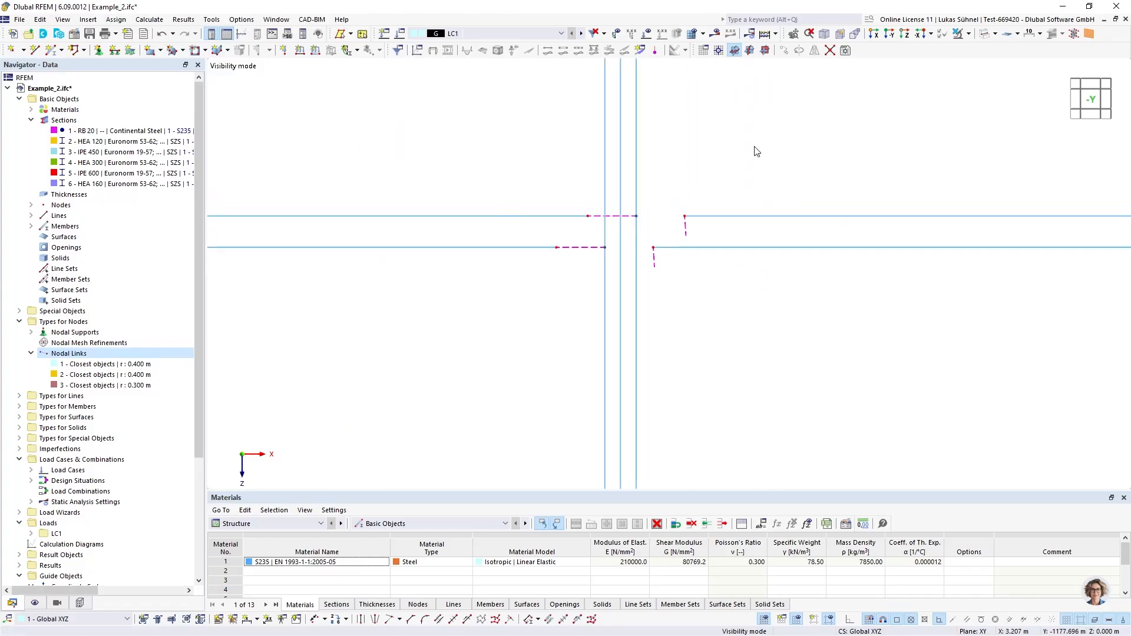
Show all model objects and examine how the HEA 120 rail ends are linked beside the diagonal wall bracing
left_click(968, 35)
left_click(976, 133)
middle_click_drag(824, 178, 723, 154)
scroll(644, 196, "down", 4)
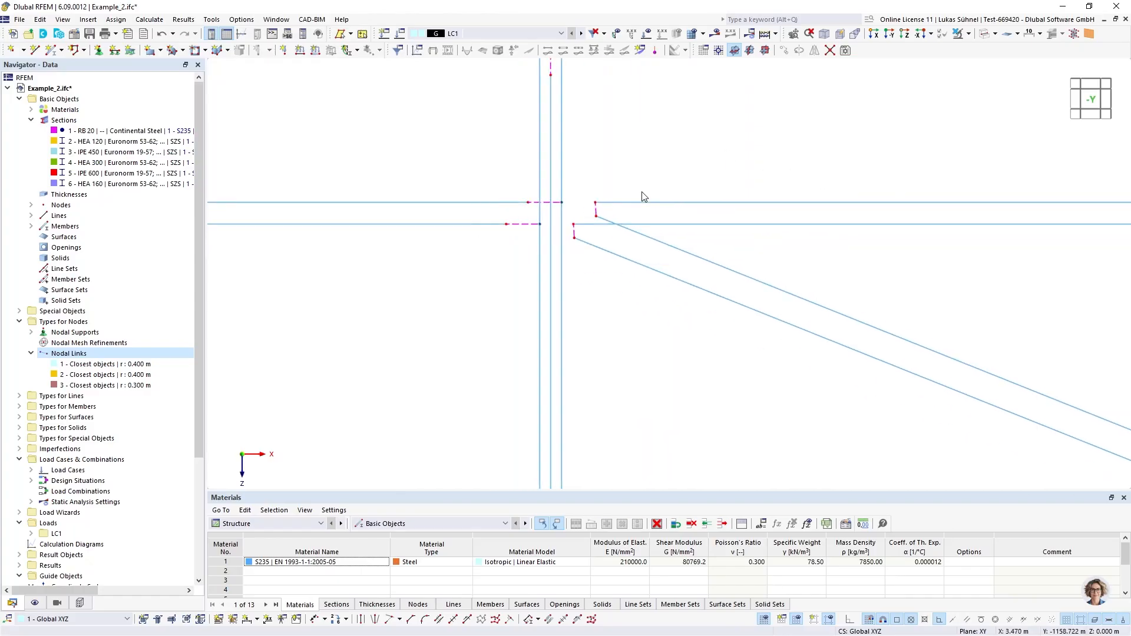
scroll(664, 363, "down", 3)
middle_click_drag(664, 364, 662, 296)
middle_click_drag(662, 296, 638, 302, "ctrl")
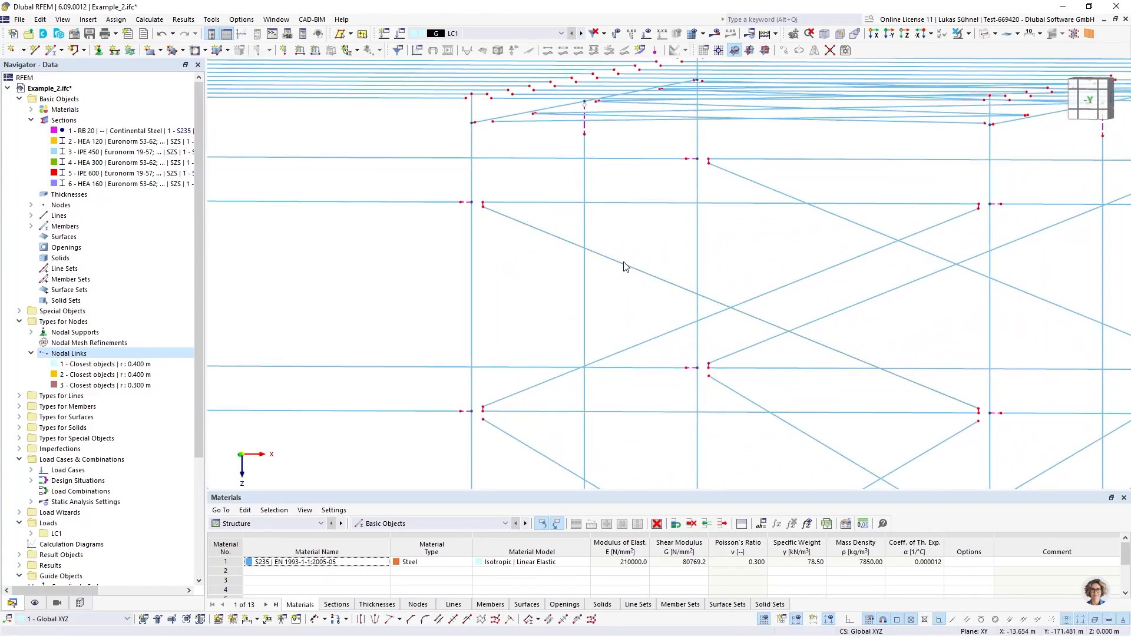
scroll(468, 201, "up", 3)
scroll(499, 227, "up", 2)
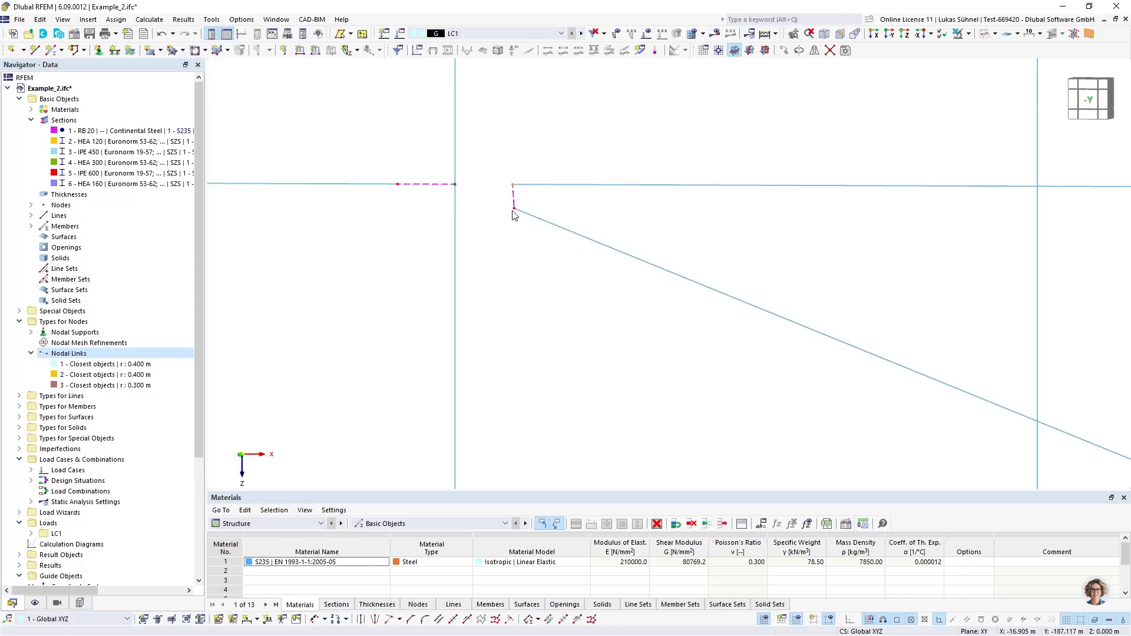
scroll(513, 212, "down", 5)
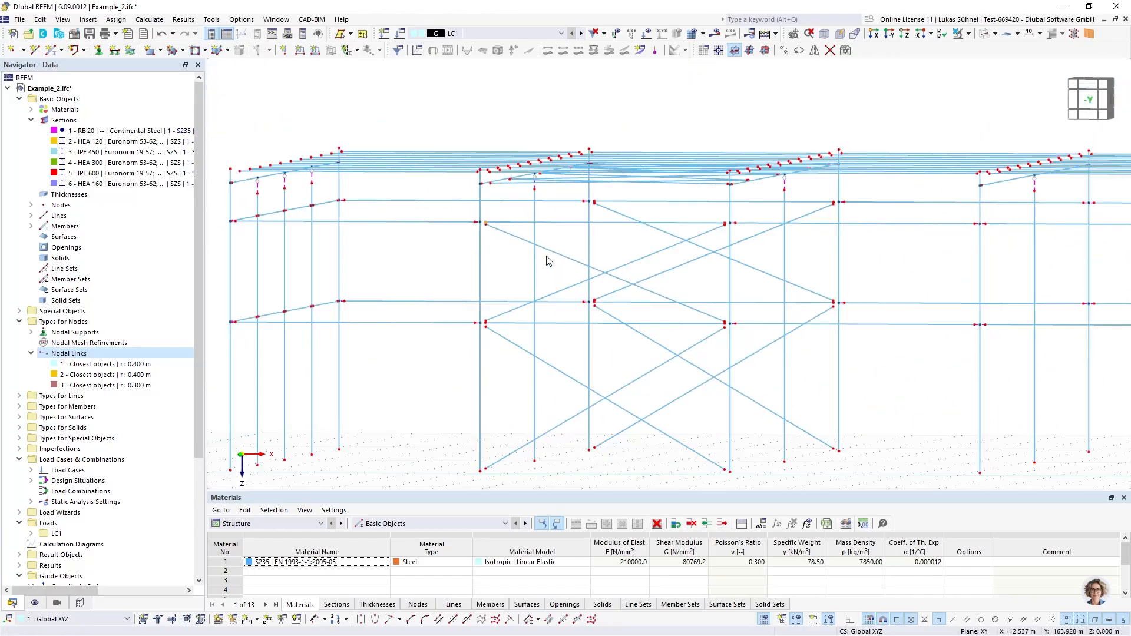
middle_click_drag(473, 247, 487, 244, "ctrl")
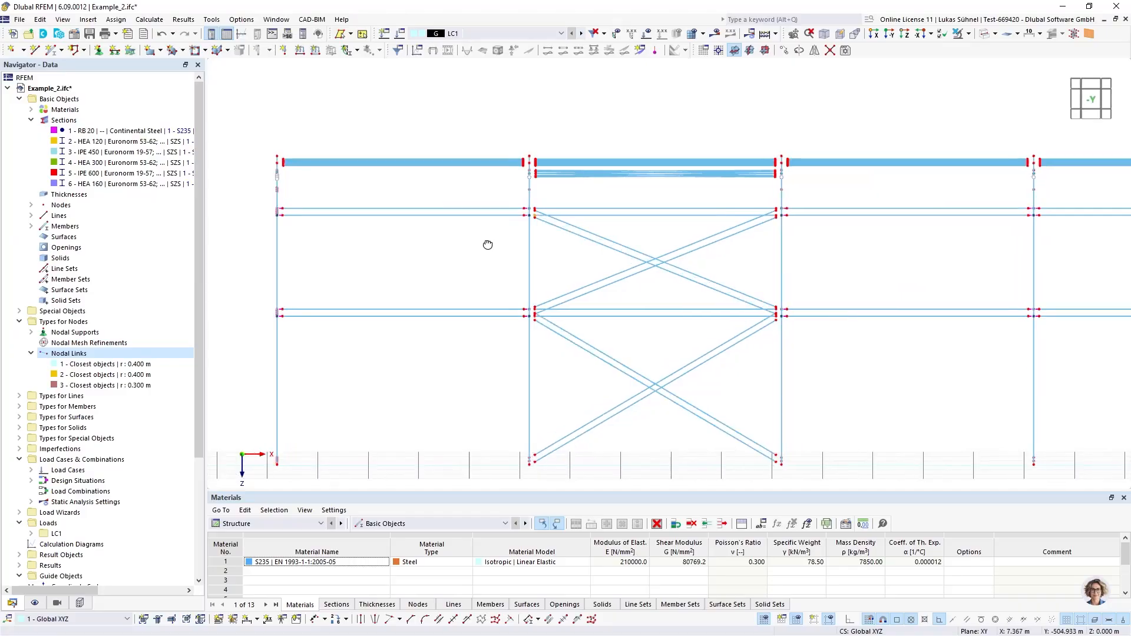
scroll(548, 225, "up", 5)
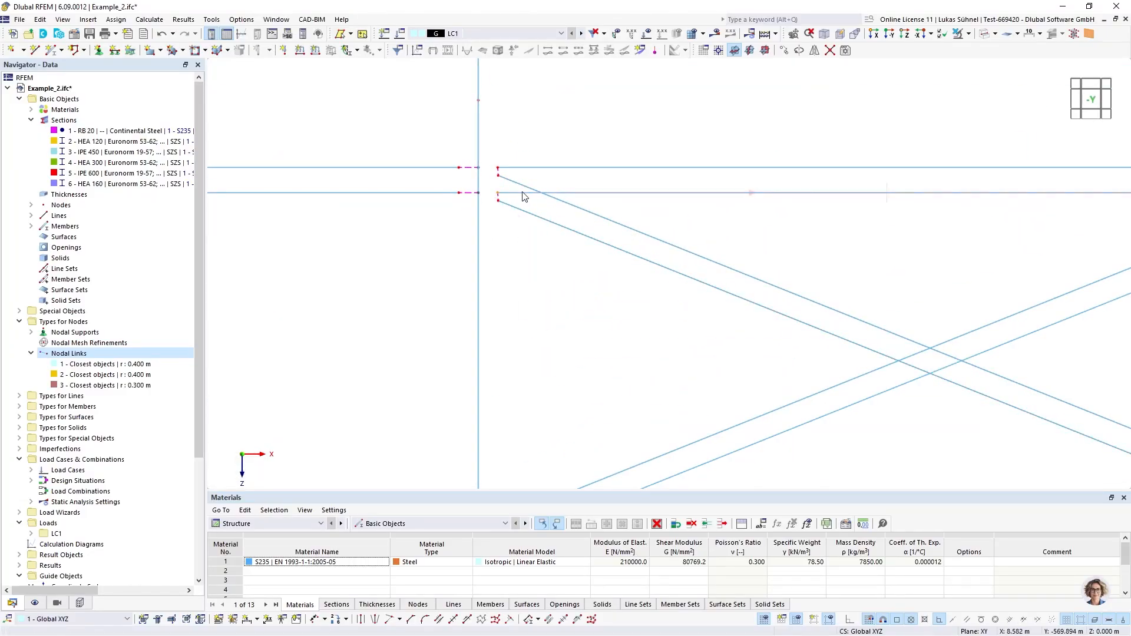
scroll(678, 177, "down", 5)
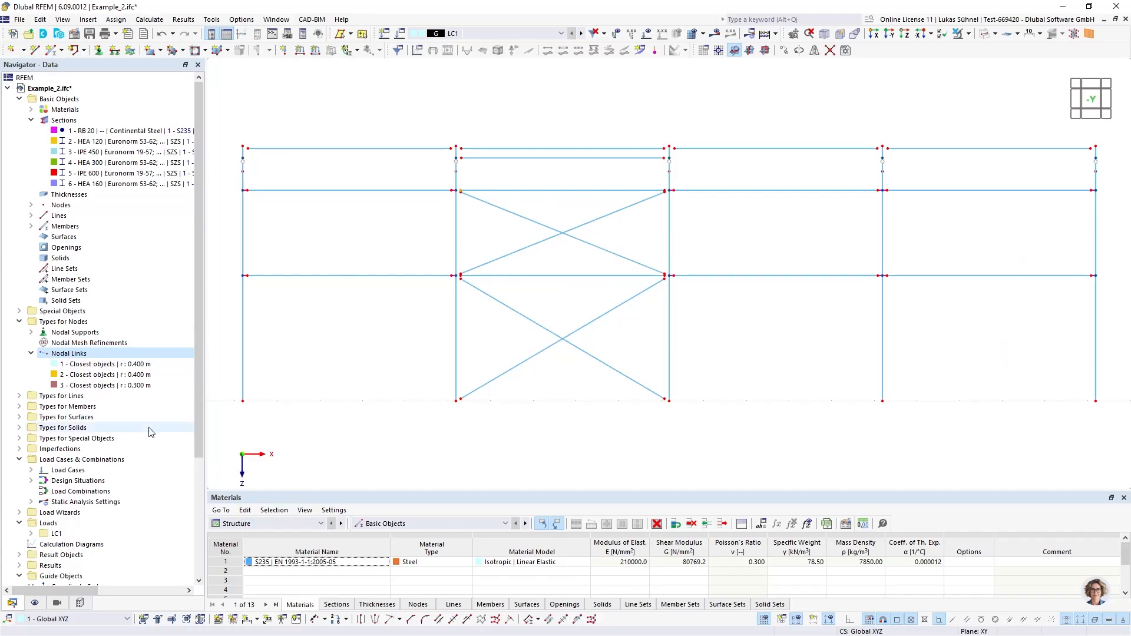
Exclude the diagonal wall bracing members 5,6,12,13,52-55 from the third nodal link's search
double_click(91, 386)
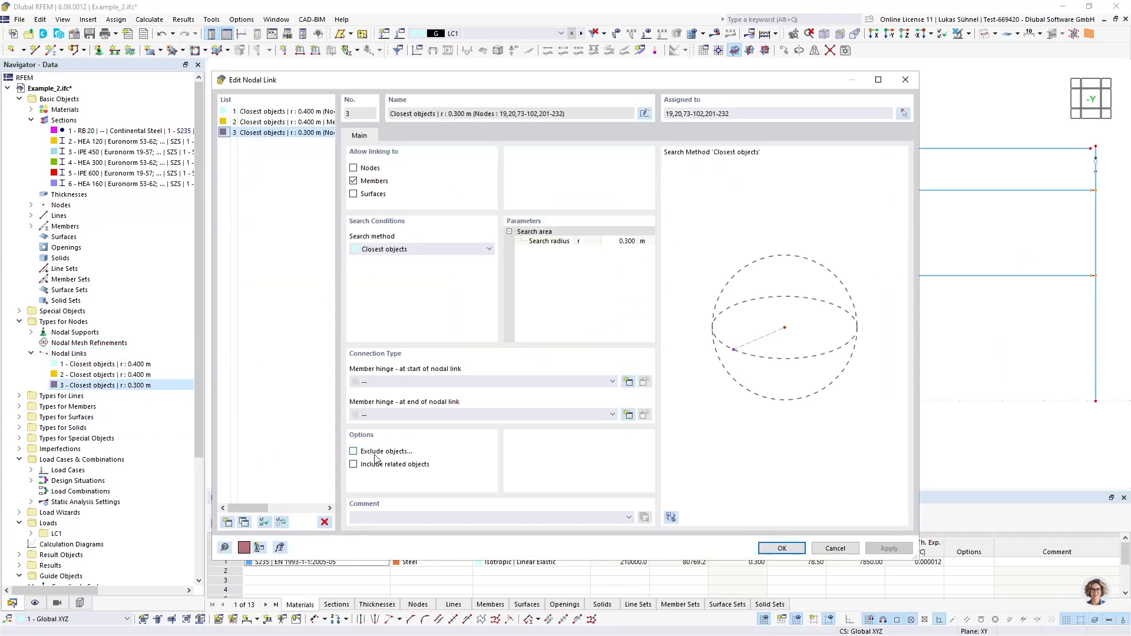
left_click(353, 452)
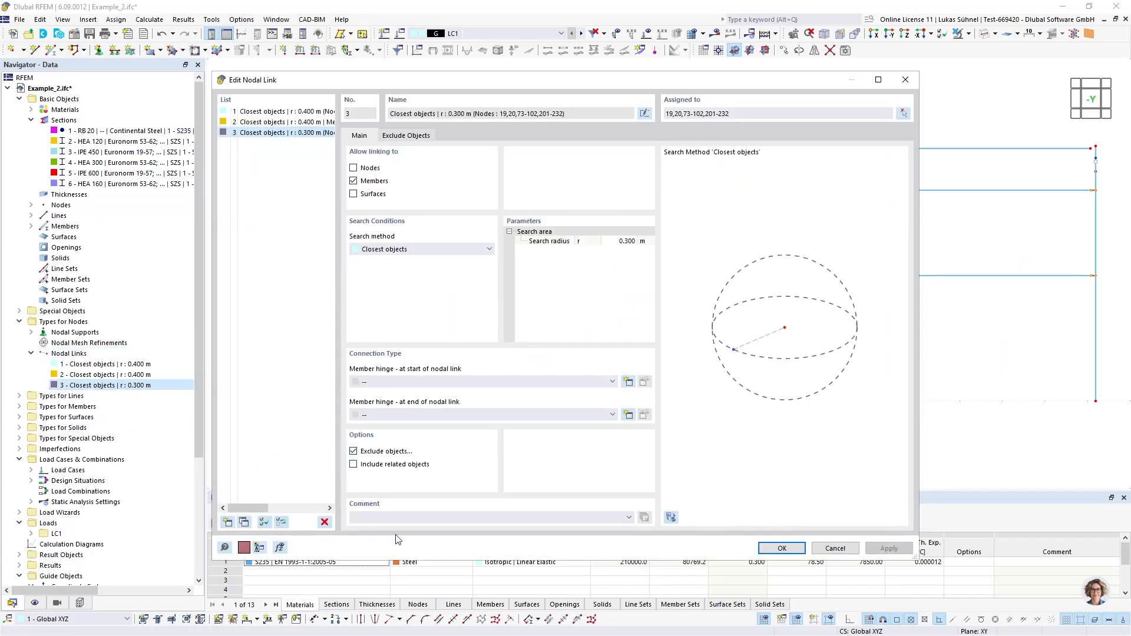
left_click(406, 136)
left_click(496, 182)
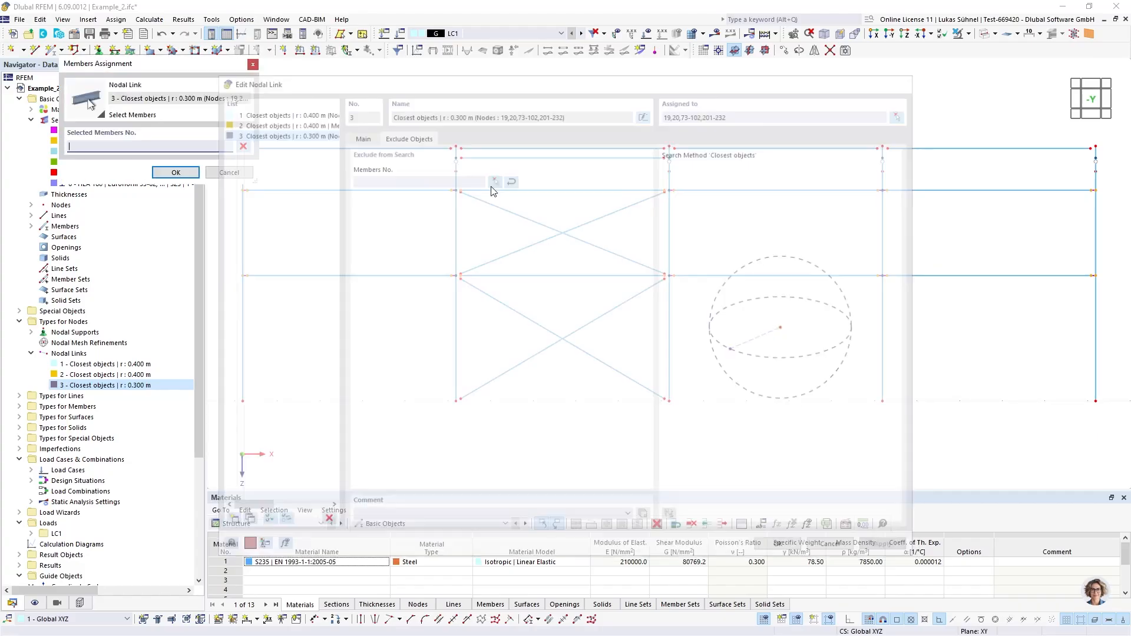
left_click(548, 347)
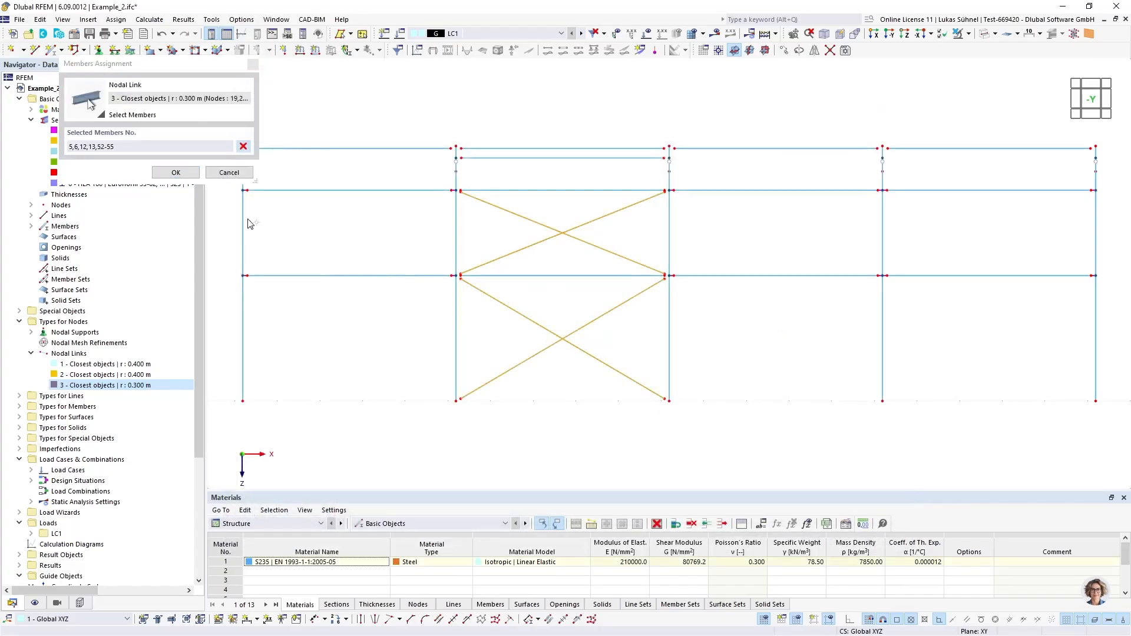
left_click(175, 172)
left_click(782, 548)
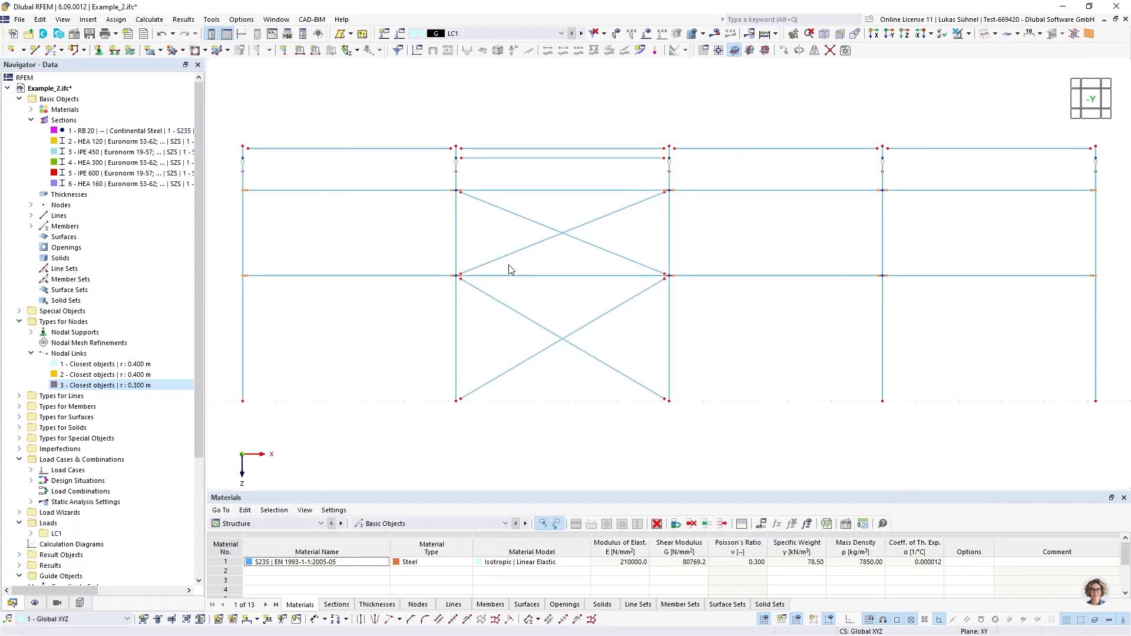
Check the corrected rail links beside the wall bracing and filter visibility by section to include HEA 160 without RB 20
scroll(469, 188, "up", 2)
scroll(447, 187, "up", 3)
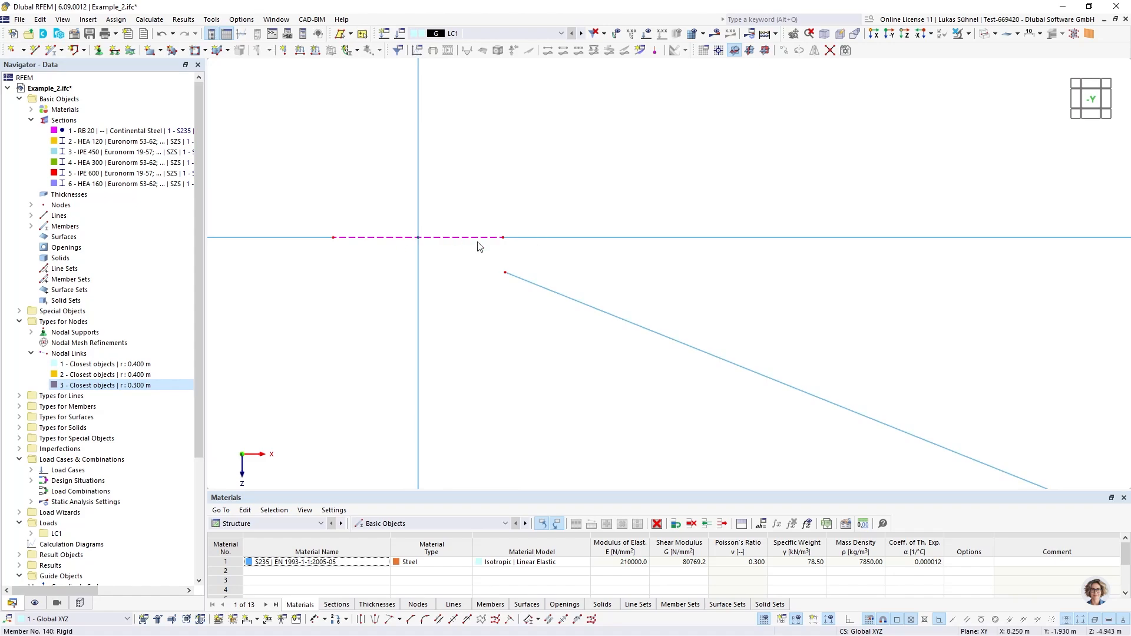
scroll(512, 186, "down", 5)
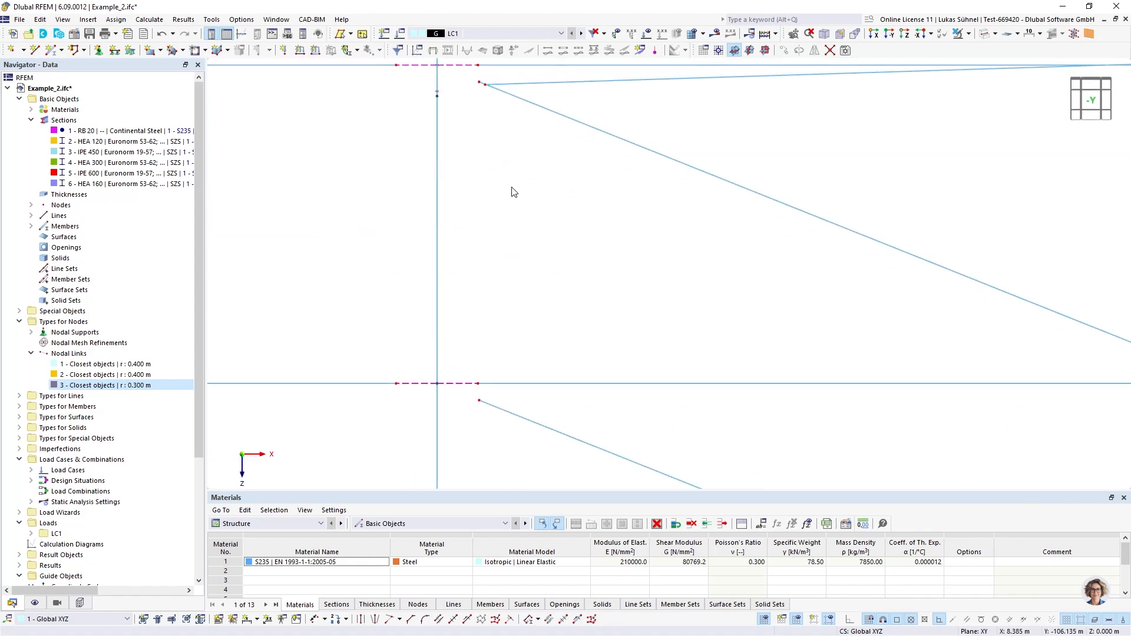
scroll(619, 283, "down", 2)
middle_click_drag(619, 282, 593, 280, "ctrl")
scroll(613, 336, "down", 2)
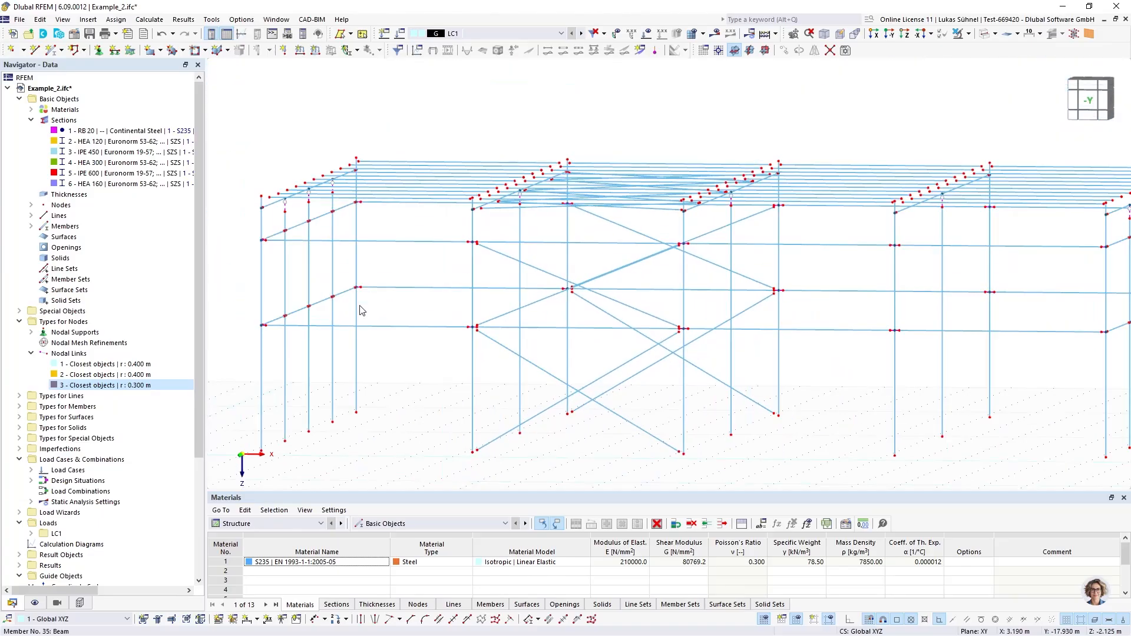
left_click(57, 603)
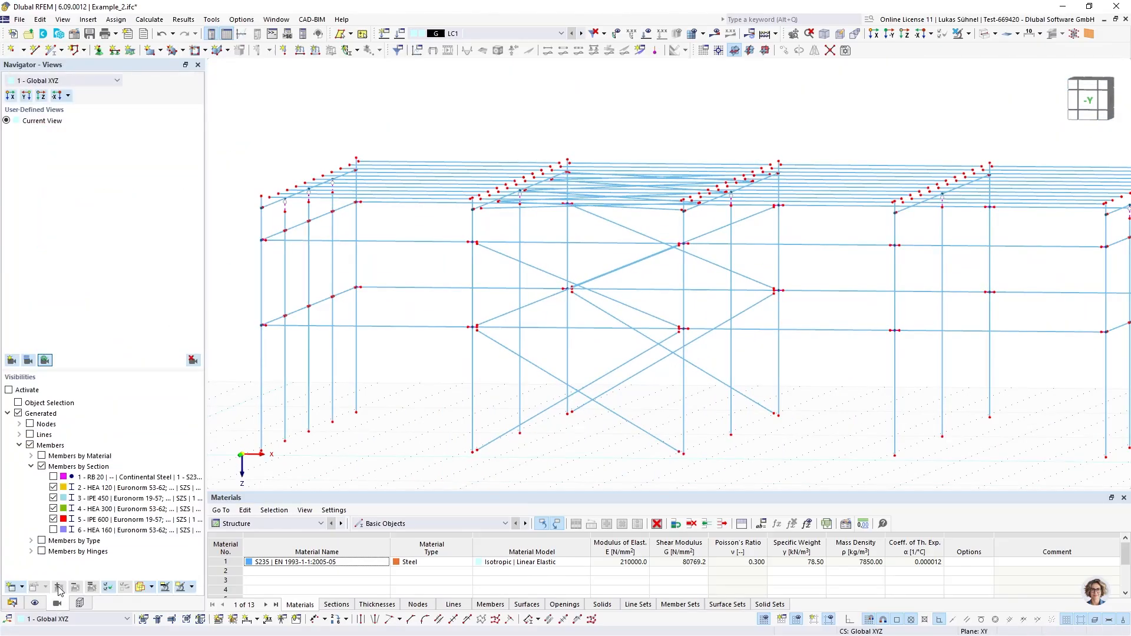
left_click(54, 530)
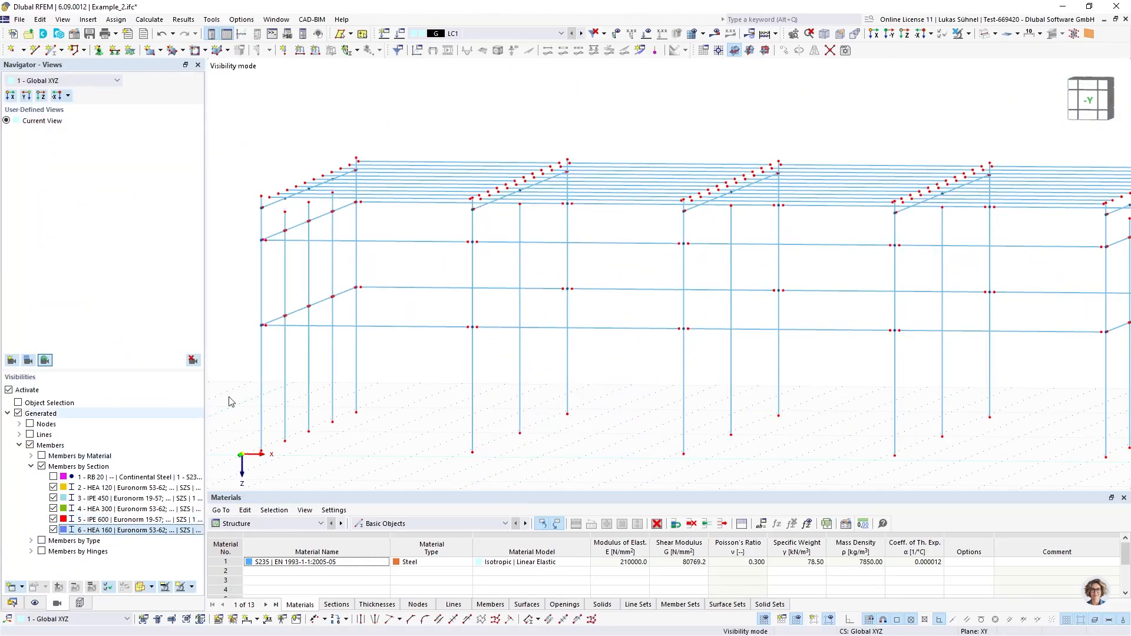
Examine the gaps between the roof purlin ends and the frame beams in solid and wireframe display
middle_click_drag(379, 307, 431, 358)
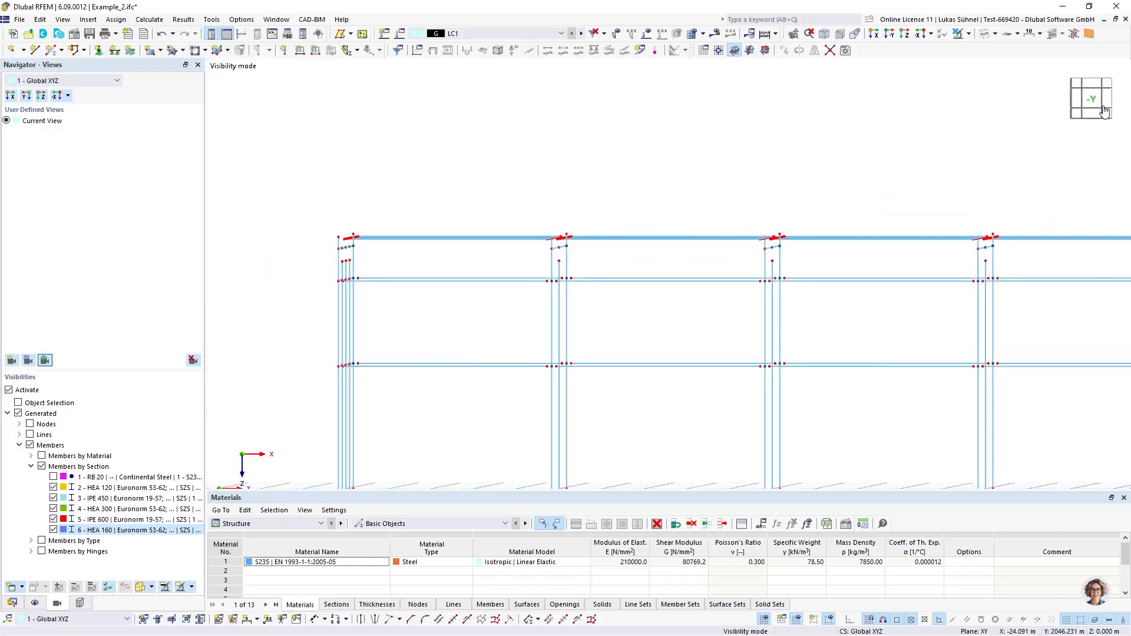
left_click(1103, 105)
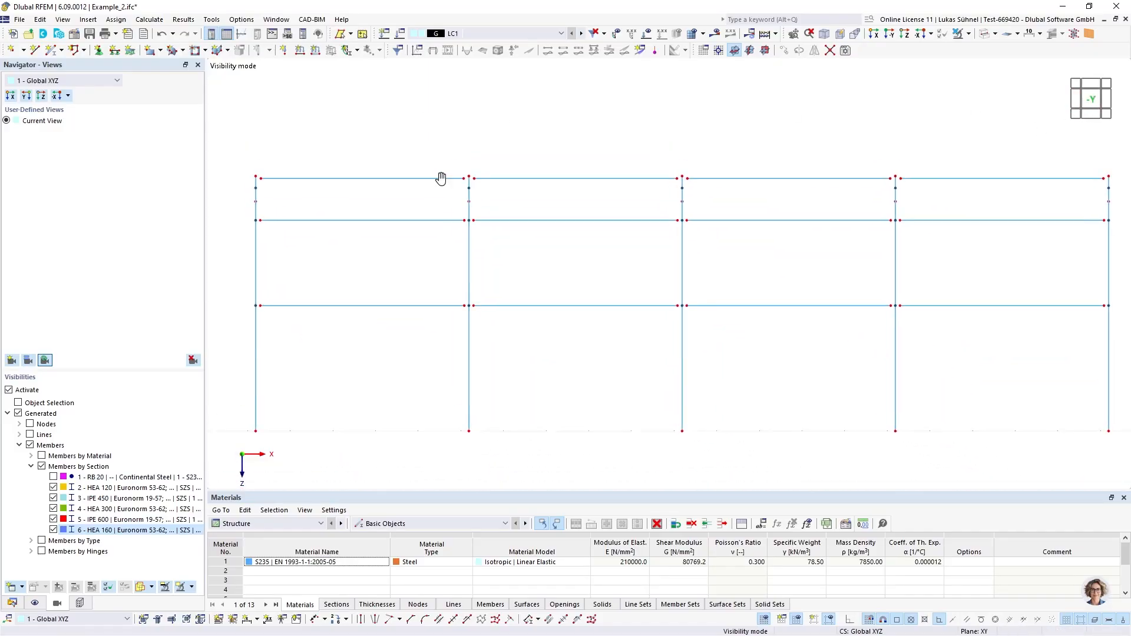
scroll(236, 227, "up", 3)
middle_click_drag(236, 227, 354, 323, "ctrl")
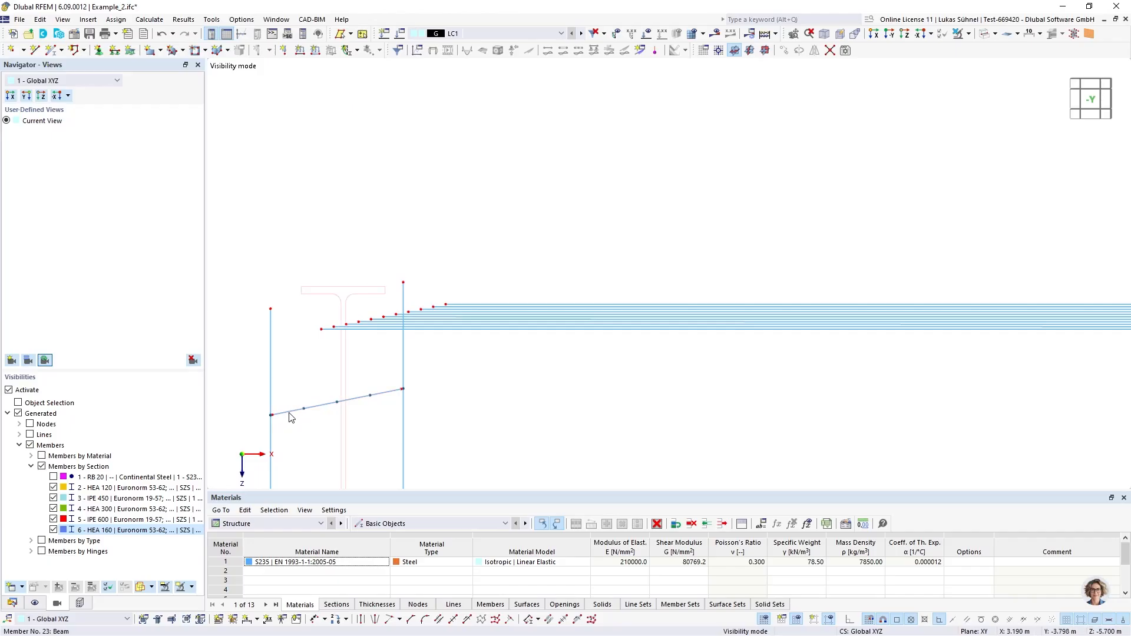
left_click(988, 34)
middle_click_drag(494, 168, 514, 149, "ctrl")
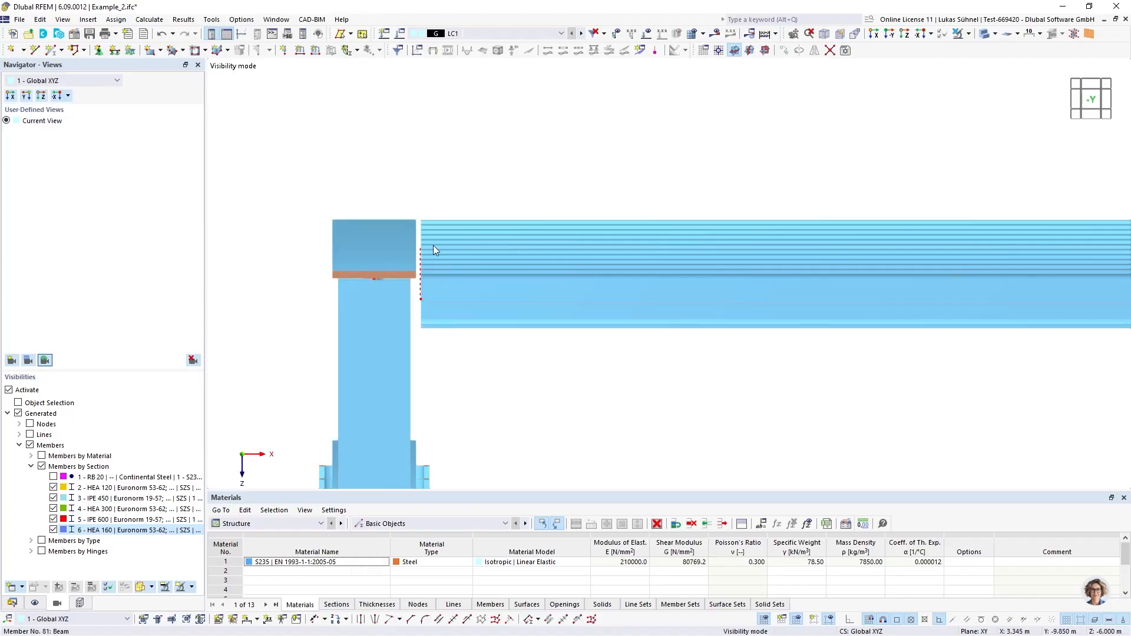
middle_click_drag(433, 245, 379, 288, "ctrl")
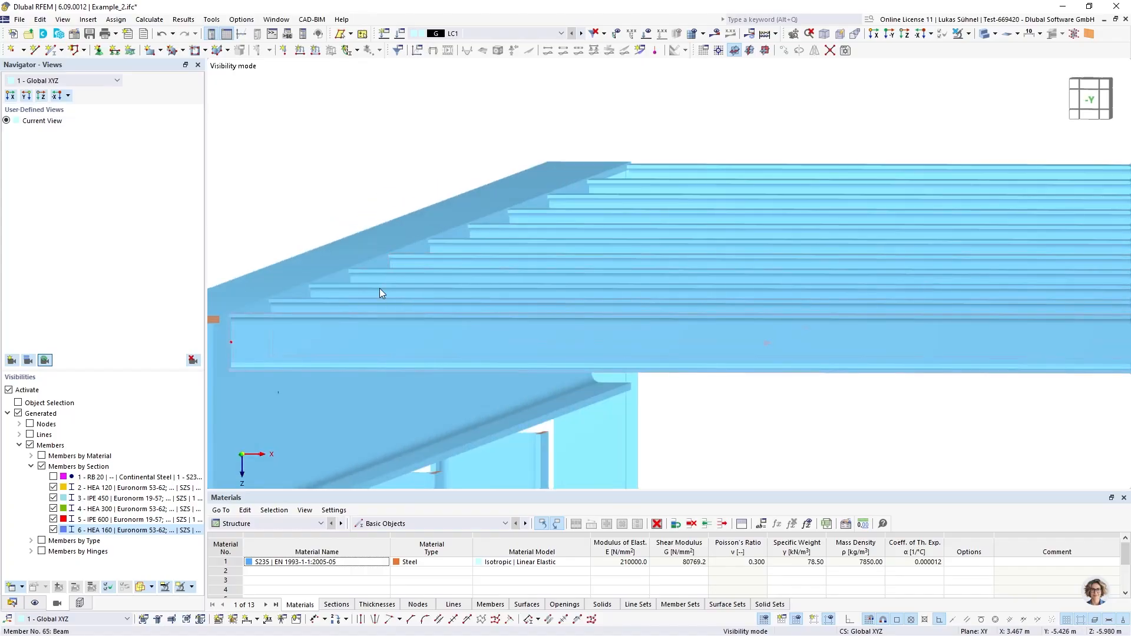
left_click(987, 34)
scroll(510, 231, "down", 2)
middle_click_drag(518, 265, 379, 239)
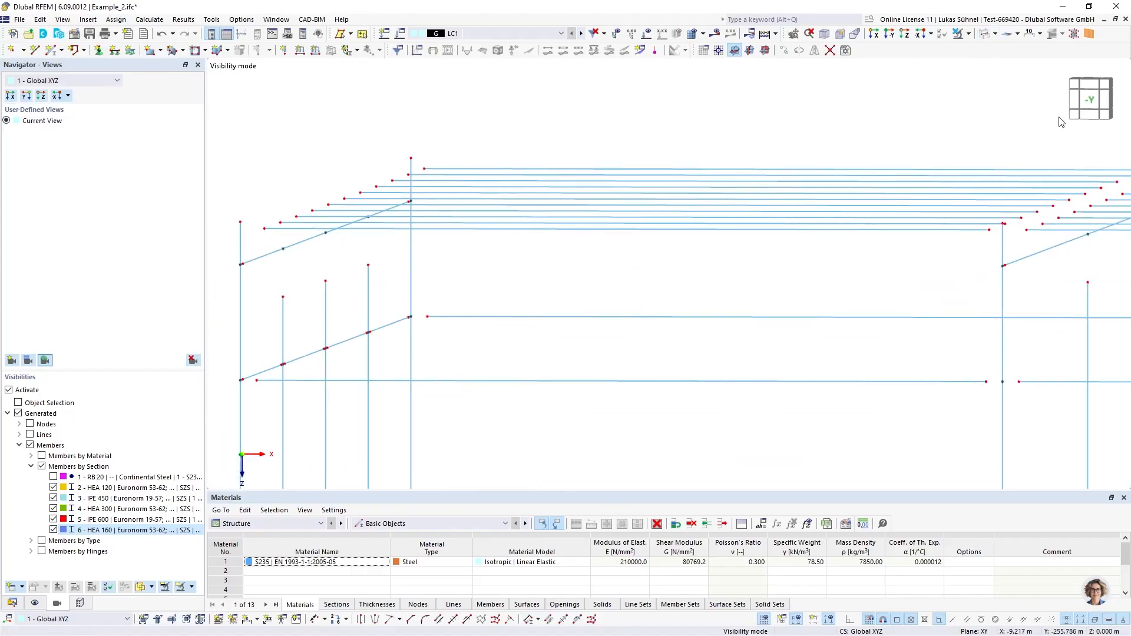
left_click(1090, 103)
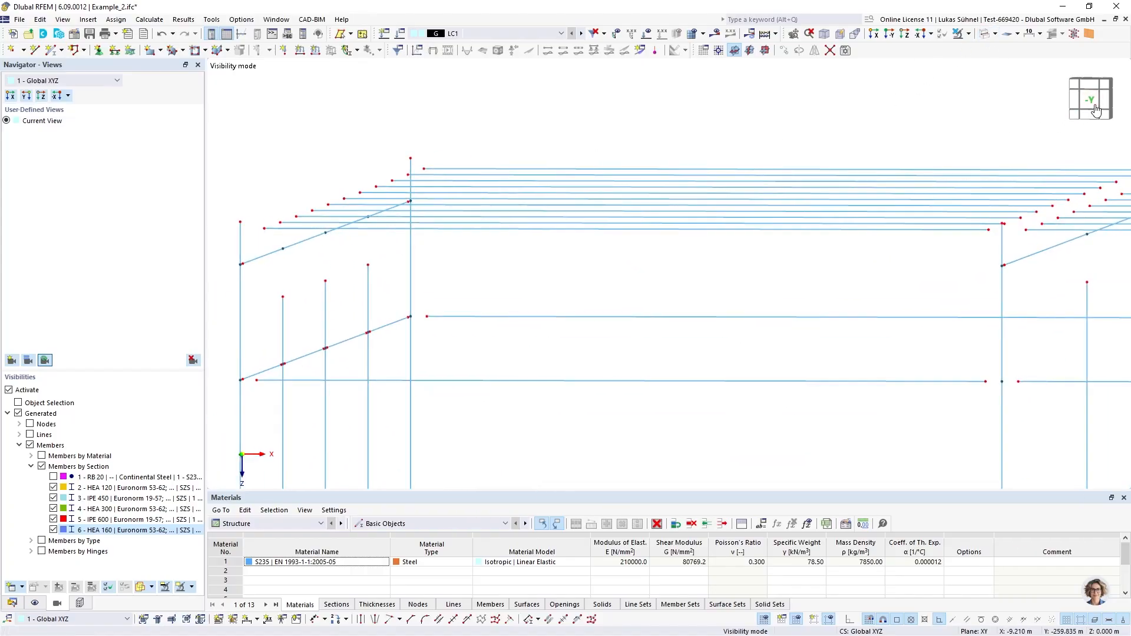
Create a fourth nodal link and assign it to the end nodes of the roof purlins, 111-196,199,200
left_click(12, 602)
right_click(71, 353)
left_click(112, 371)
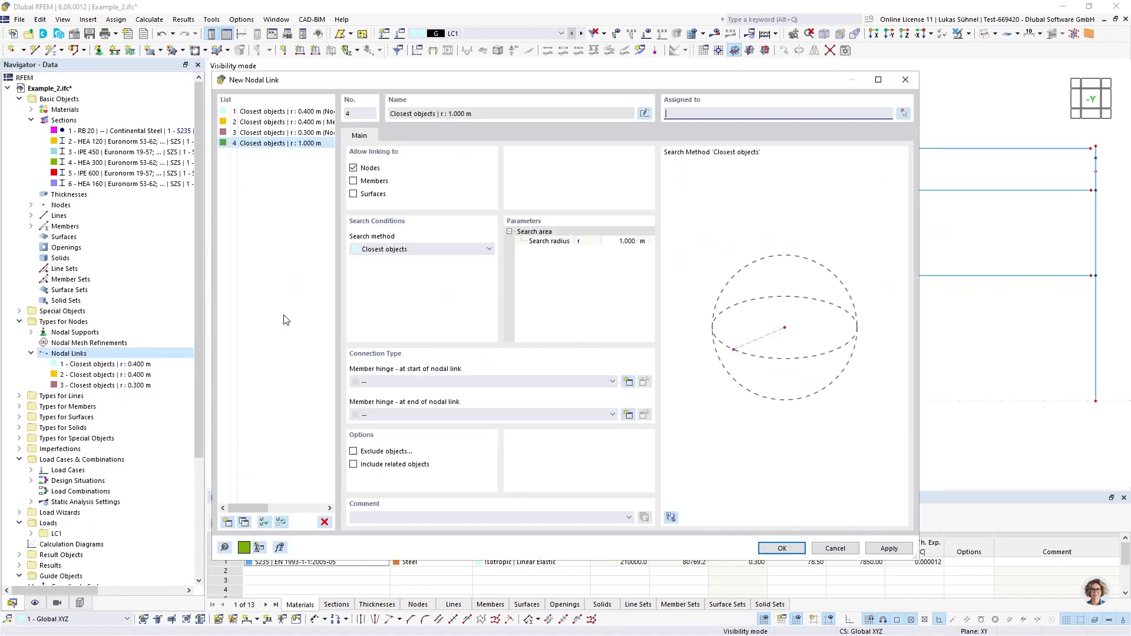
left_click(902, 113)
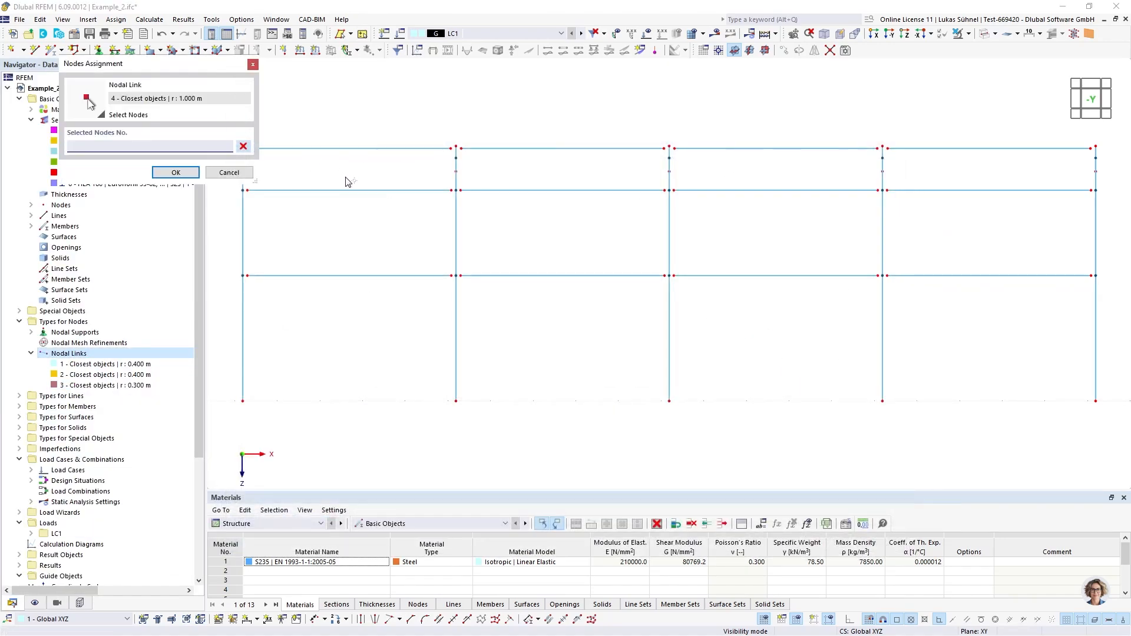
middle_click_drag(383, 235, 401, 325)
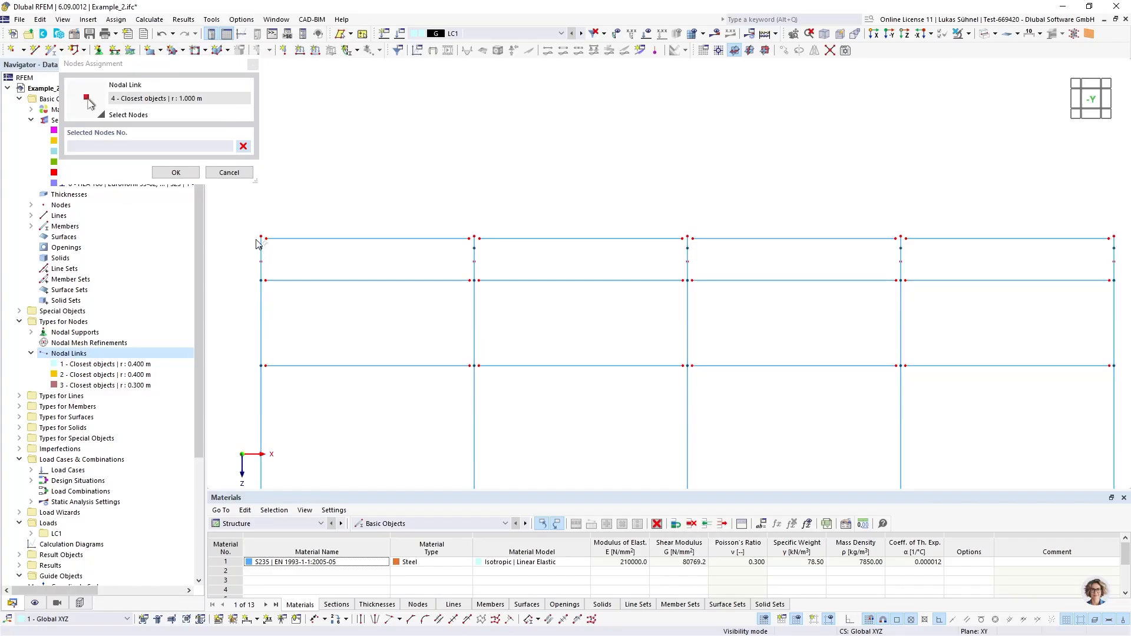
left_click_drag(255, 241, 1118, 249)
left_click(175, 172)
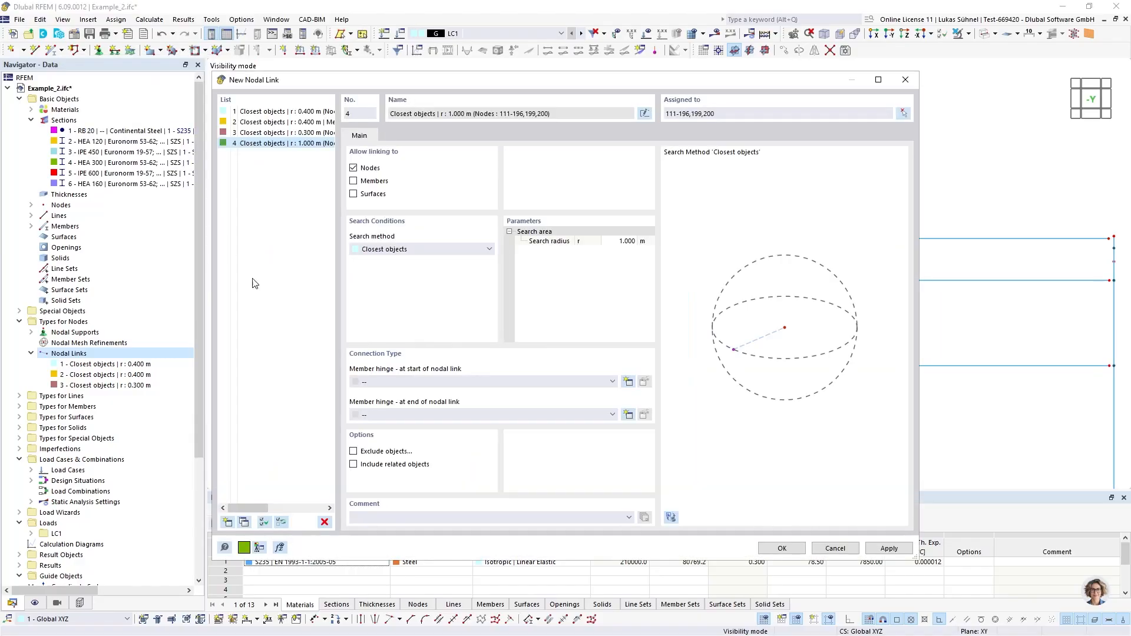
Set the fourth nodal link to find members instead of nodes within 0.4 m, with a new end hinge releasing φy and φz
left_click(615, 241)
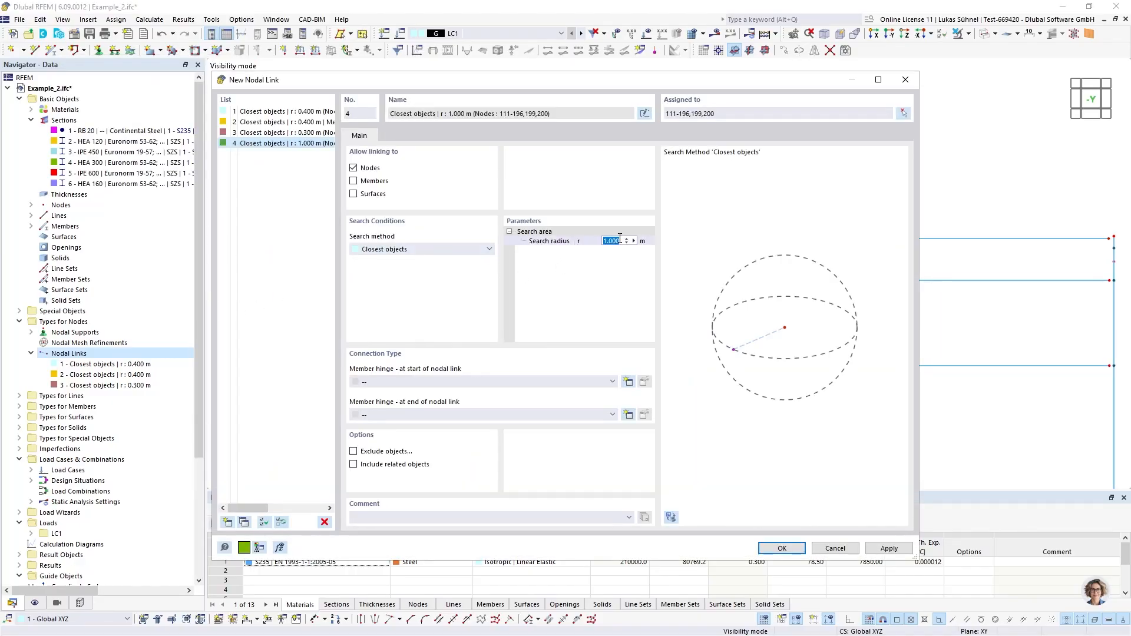
left_click(354, 182)
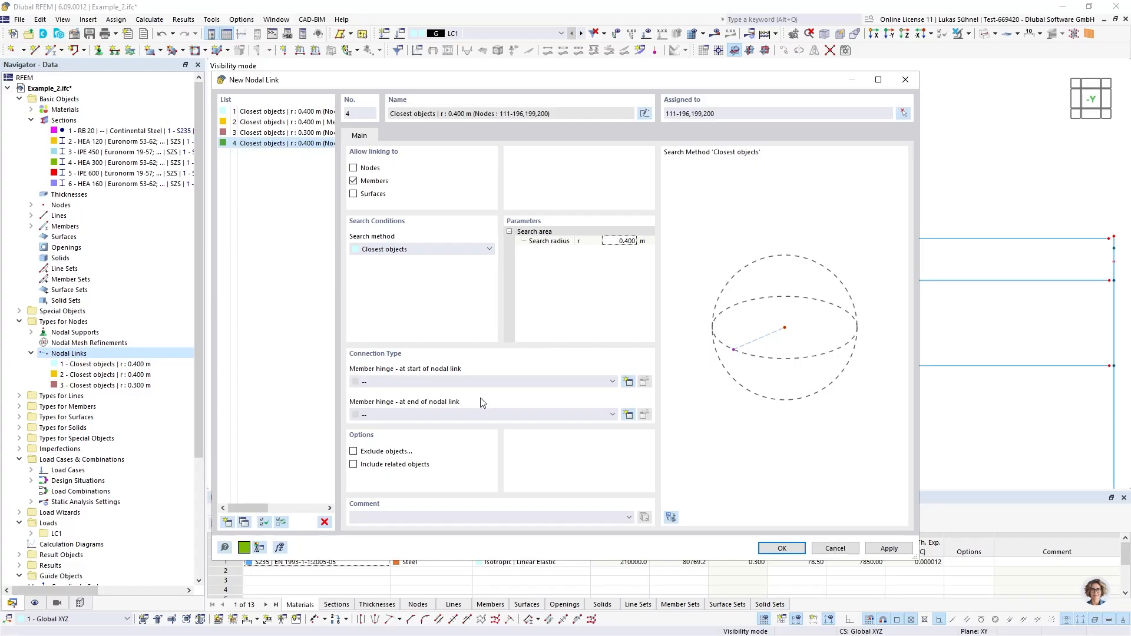
left_click(628, 416)
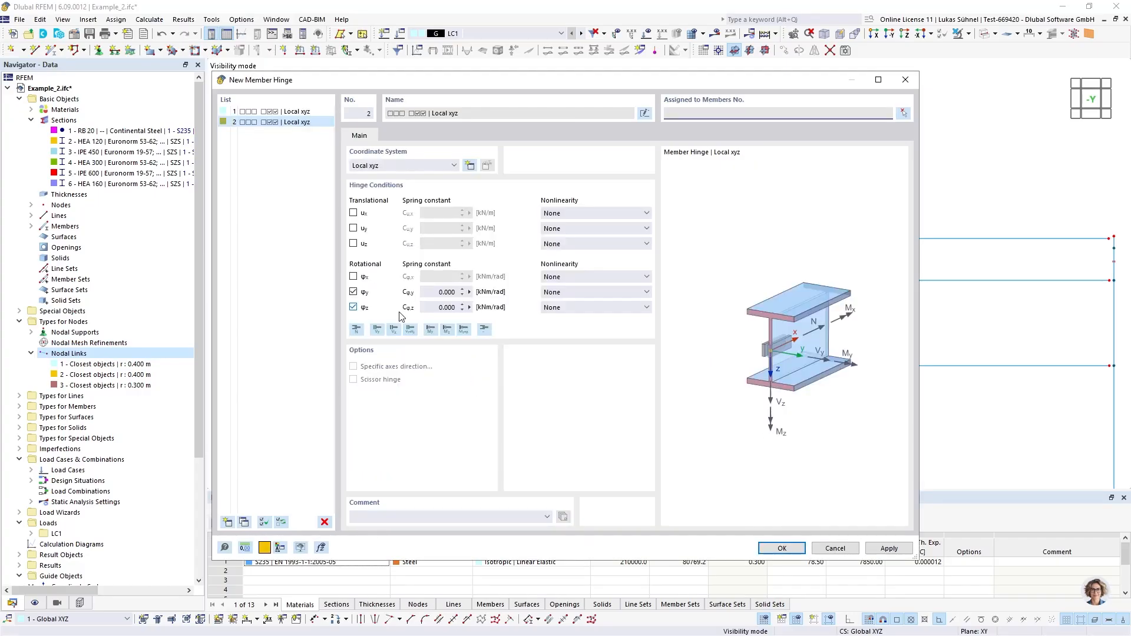
left_click(782, 549)
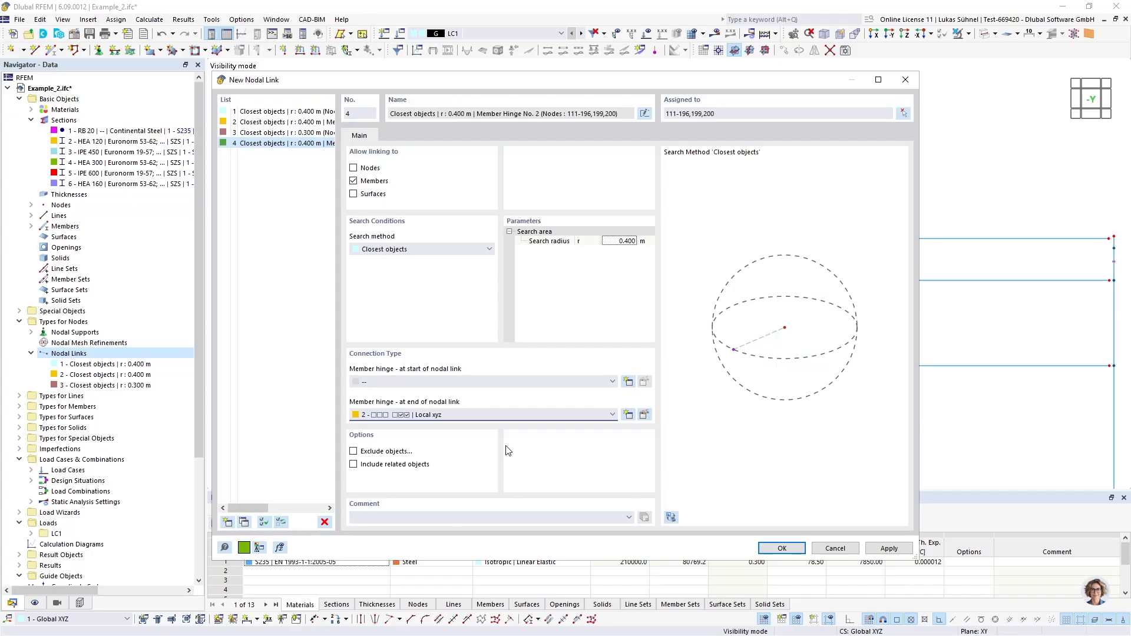
left_click(782, 549)
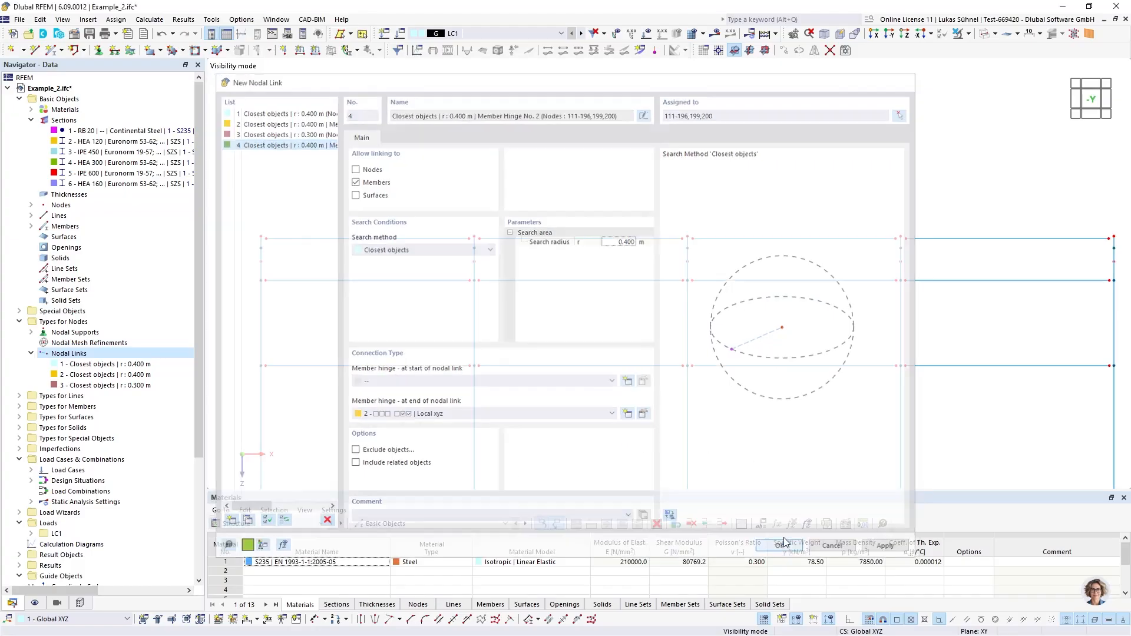
Examine the nodal links between the purlin ends and the roof beams at the outer and inner frames
scroll(245, 235, "up", 5)
middle_click_drag(466, 307, 468, 309, "ctrl")
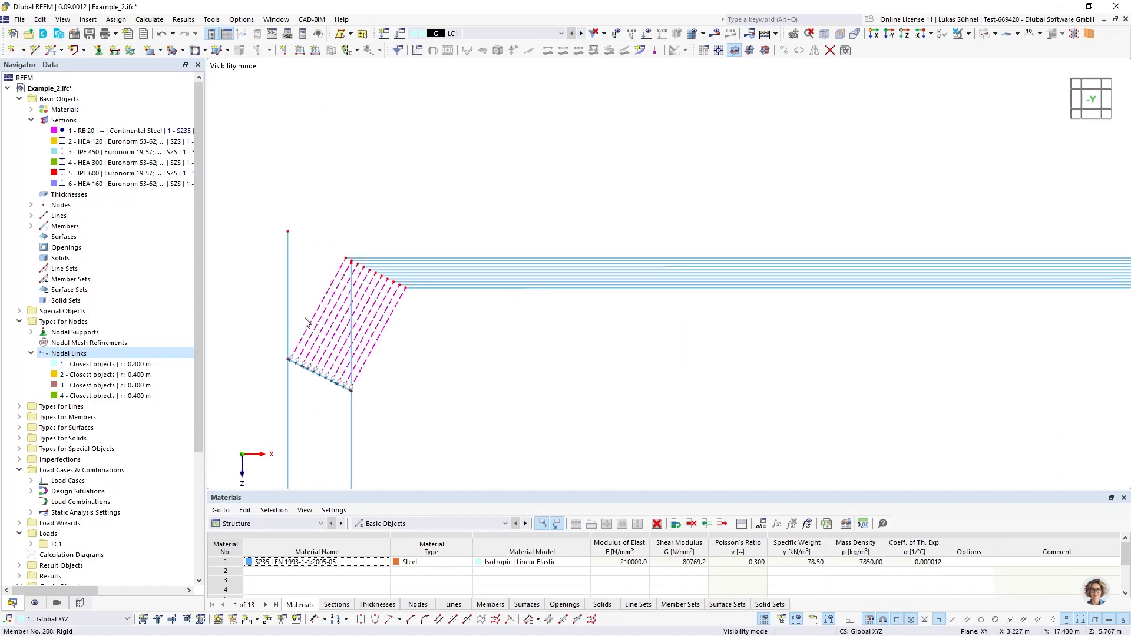
scroll(402, 326, "down", 5)
scroll(607, 299, "up", 5)
scroll(607, 299, "up", 3)
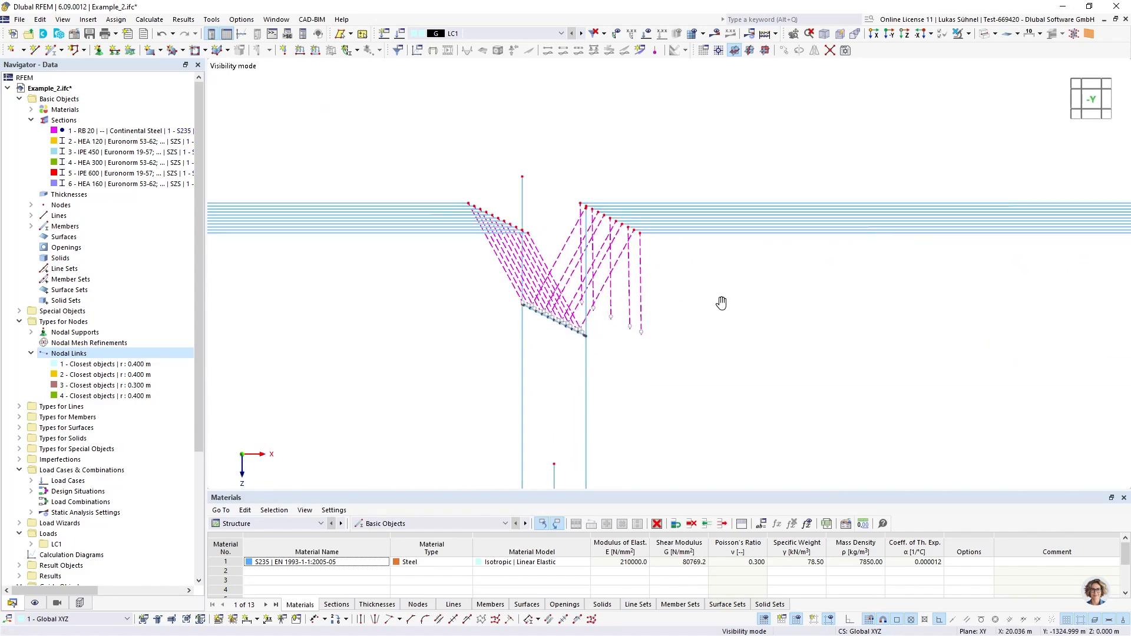
middle_click_drag(722, 302, 720, 306, "ctrl")
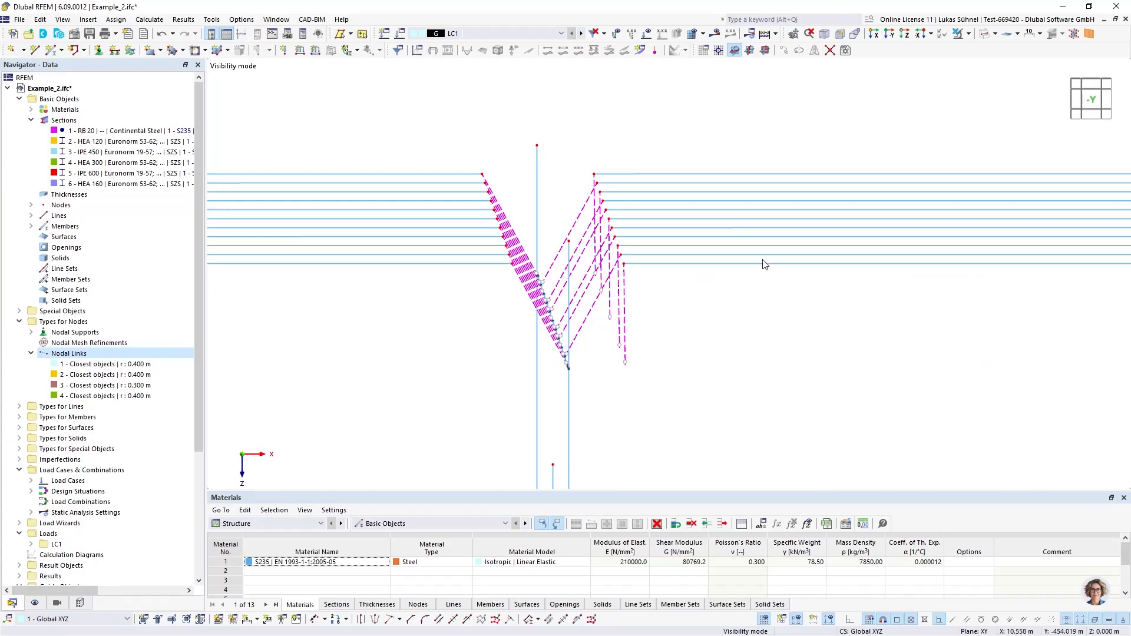
Cancel the visibility mode and examine how the purlin ends are linked beside the diagonal roof bracing
left_click(968, 34)
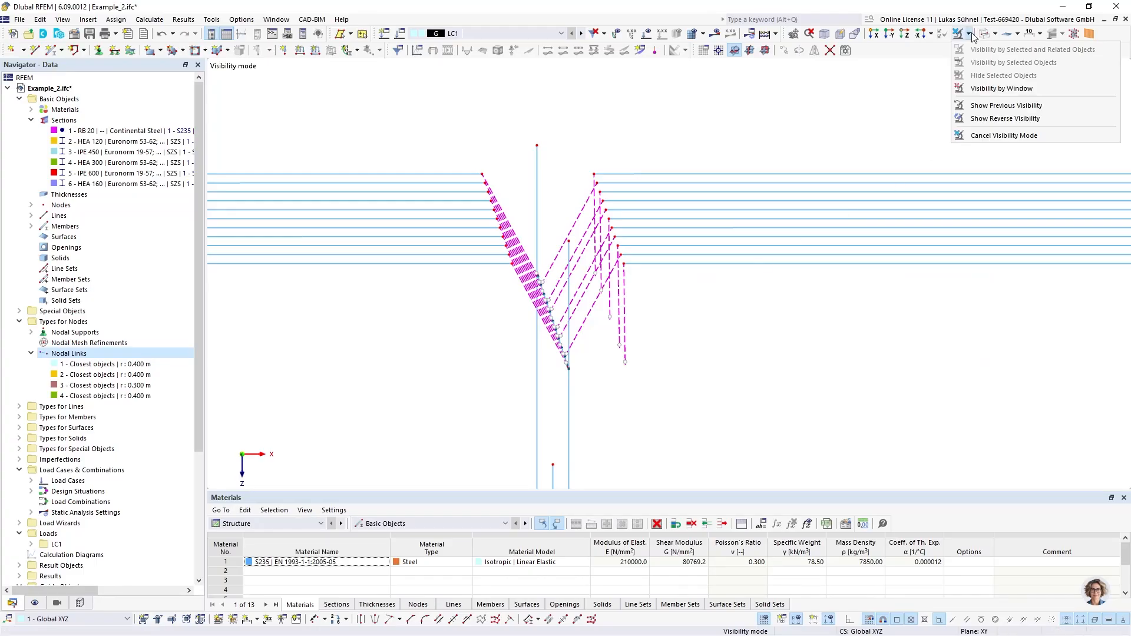
left_click(995, 136)
middle_click_drag(707, 244, 513, 380, "ctrl")
scroll(536, 304, "up", 6)
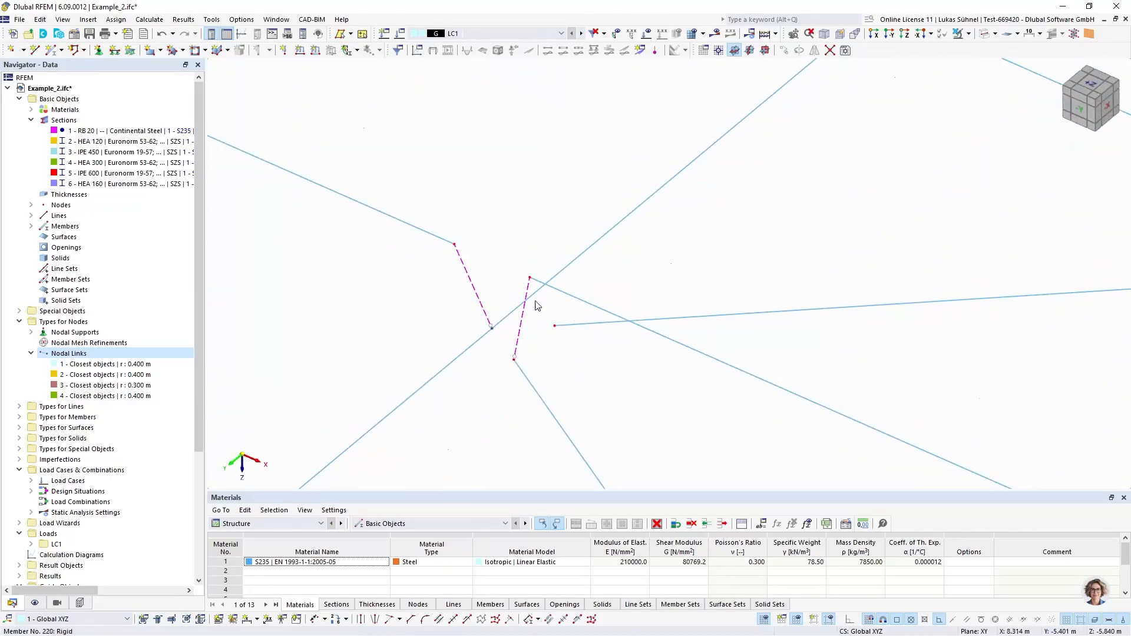
scroll(540, 293, "up", 2)
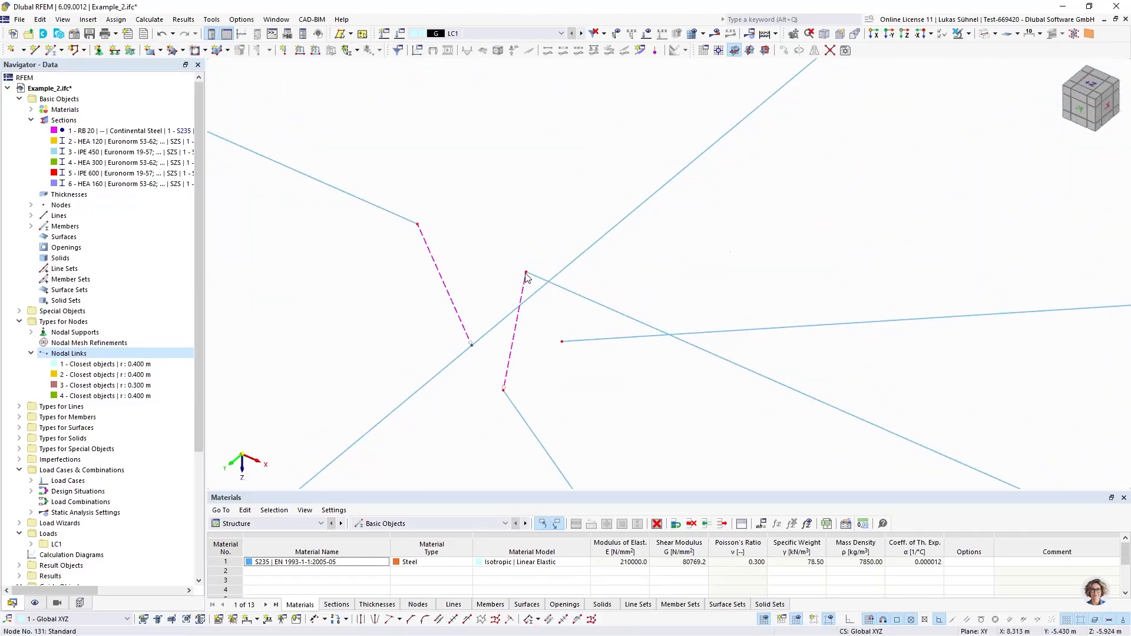
scroll(568, 238, "down", 5)
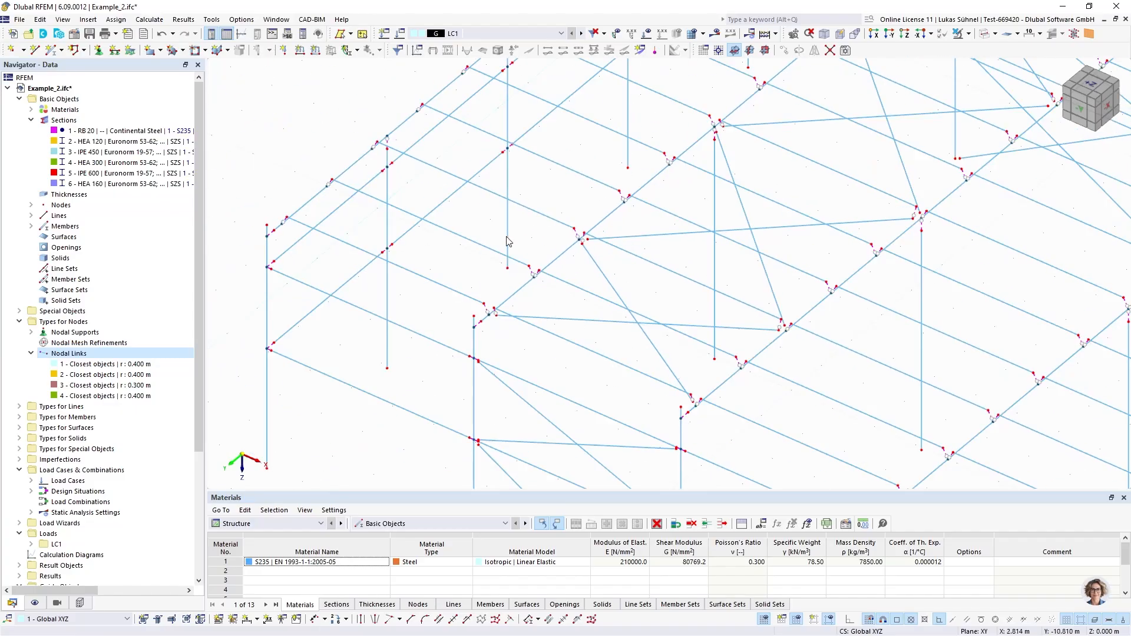
Exclude the diagonal roof bracing members 1-4,7-9,99 from the search of the fourth nodal link
left_click(1094, 95)
double_click(106, 395)
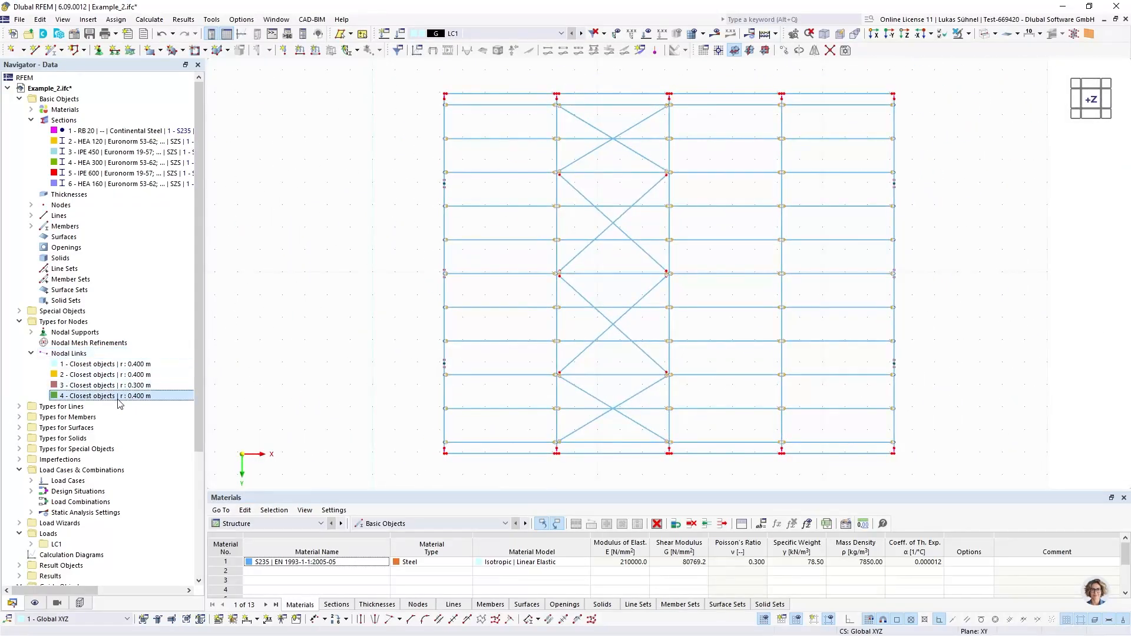
left_click(367, 451)
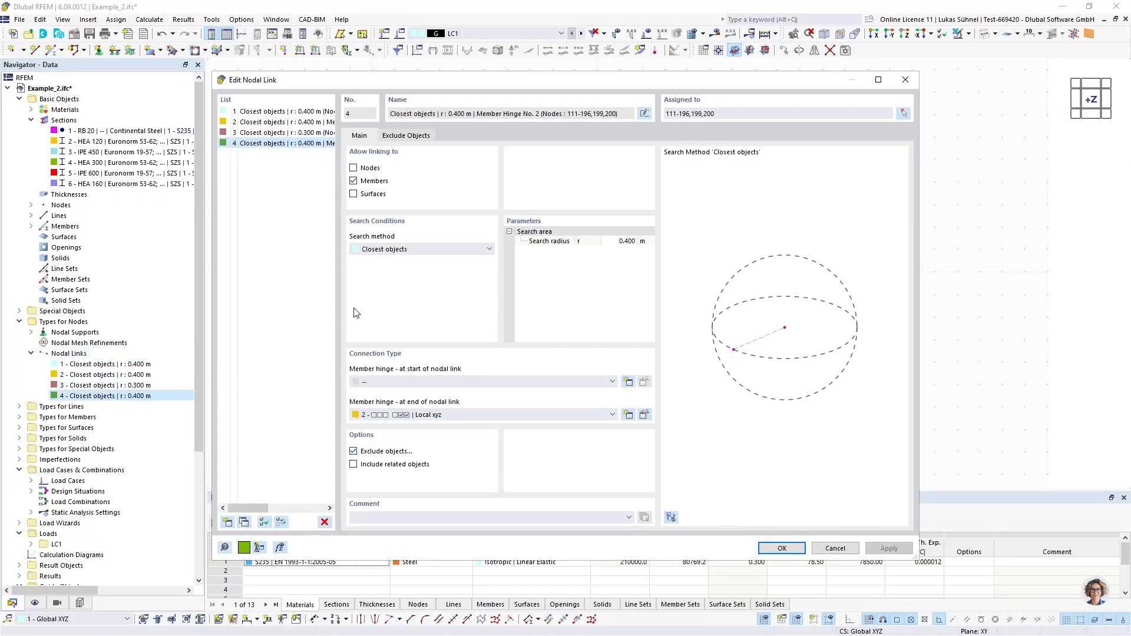
left_click(409, 136)
left_click(498, 179)
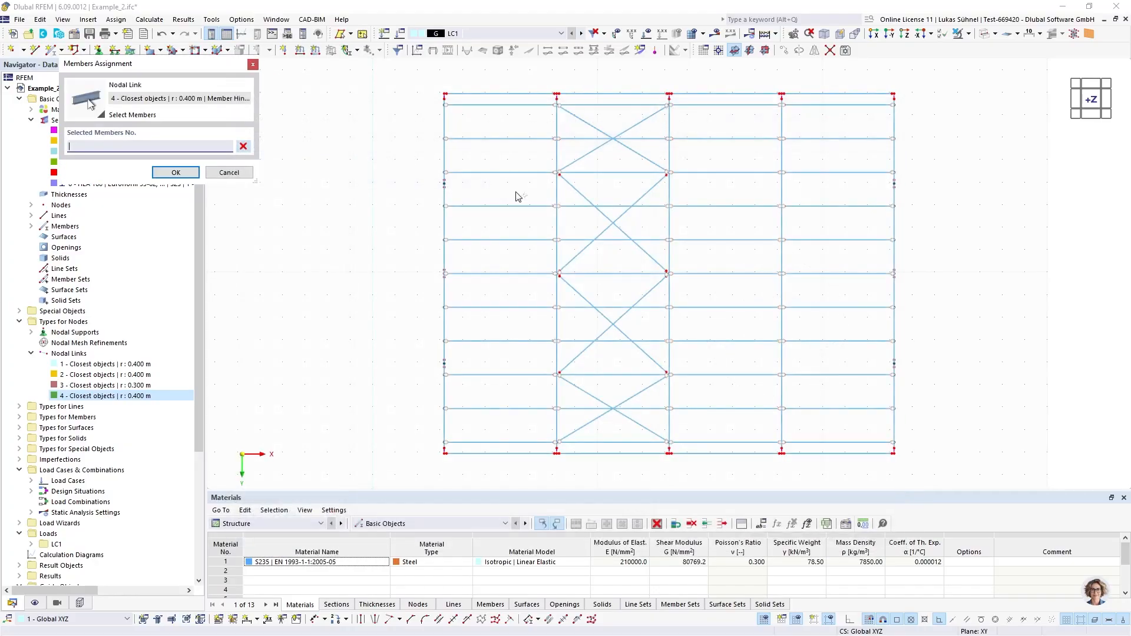
left_click_drag(641, 400, 580, 392)
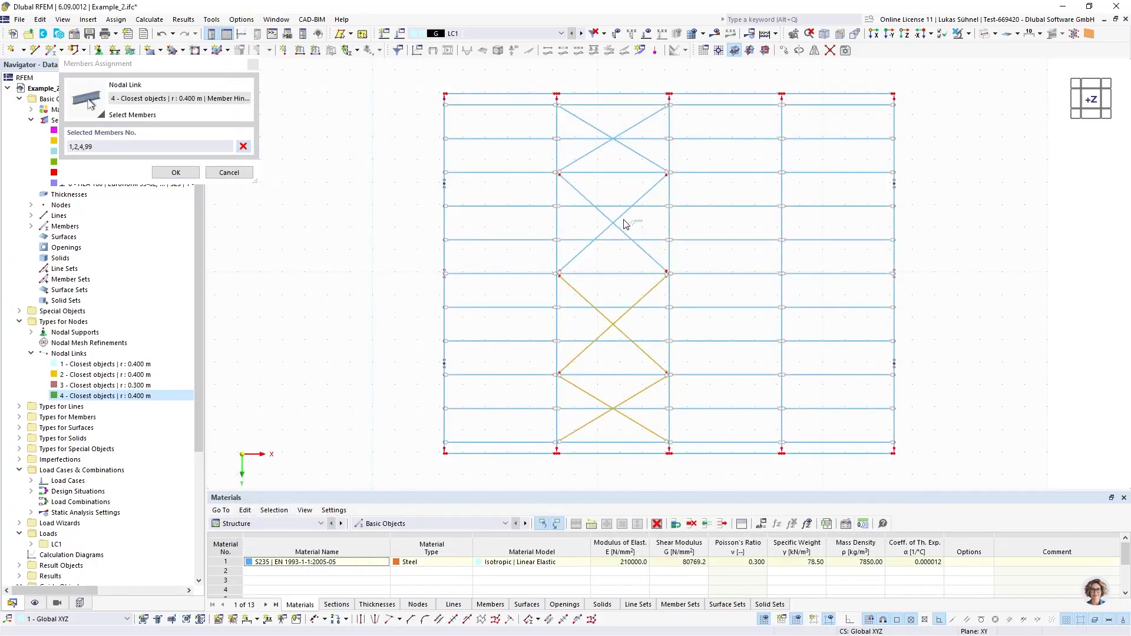
left_click_drag(625, 224, 595, 219)
left_click_drag(647, 147, 566, 156)
left_click(175, 172)
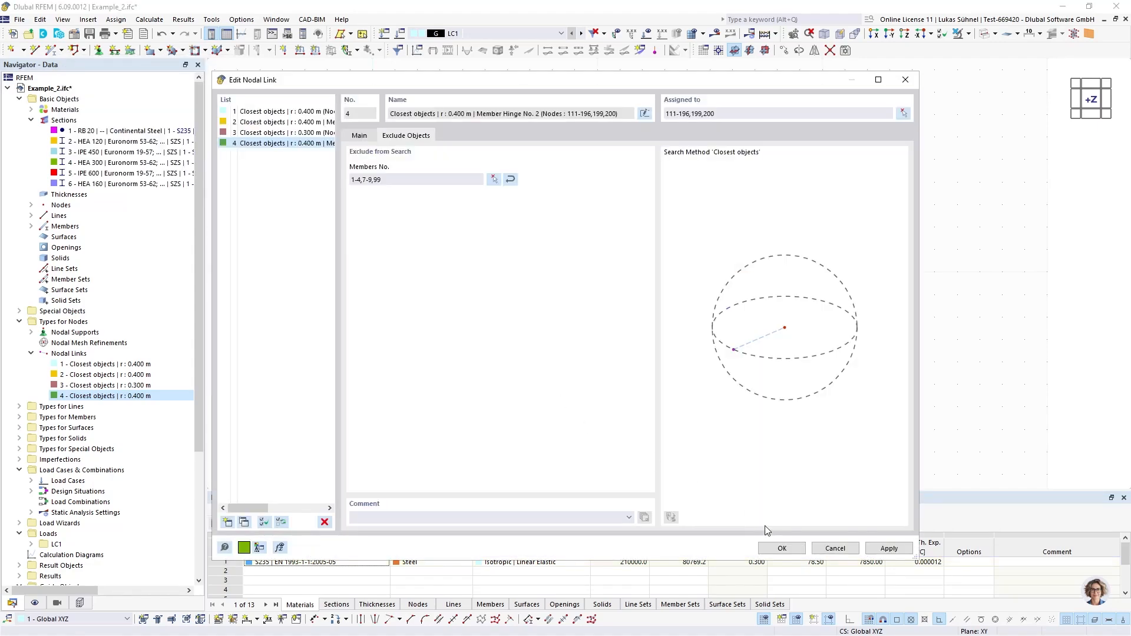
left_click(774, 546)
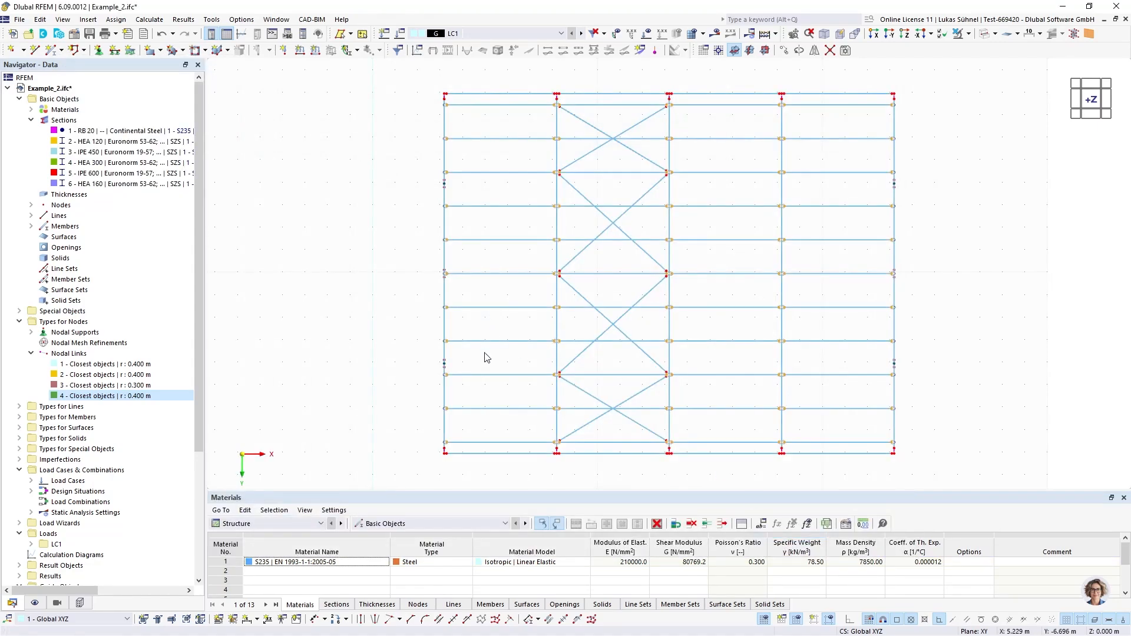
Examine the nodal links between the purlin ends and the roof beams along all frames
middle_click_drag(485, 356, 502, 194, "ctrl")
scroll(569, 247, "up", 10)
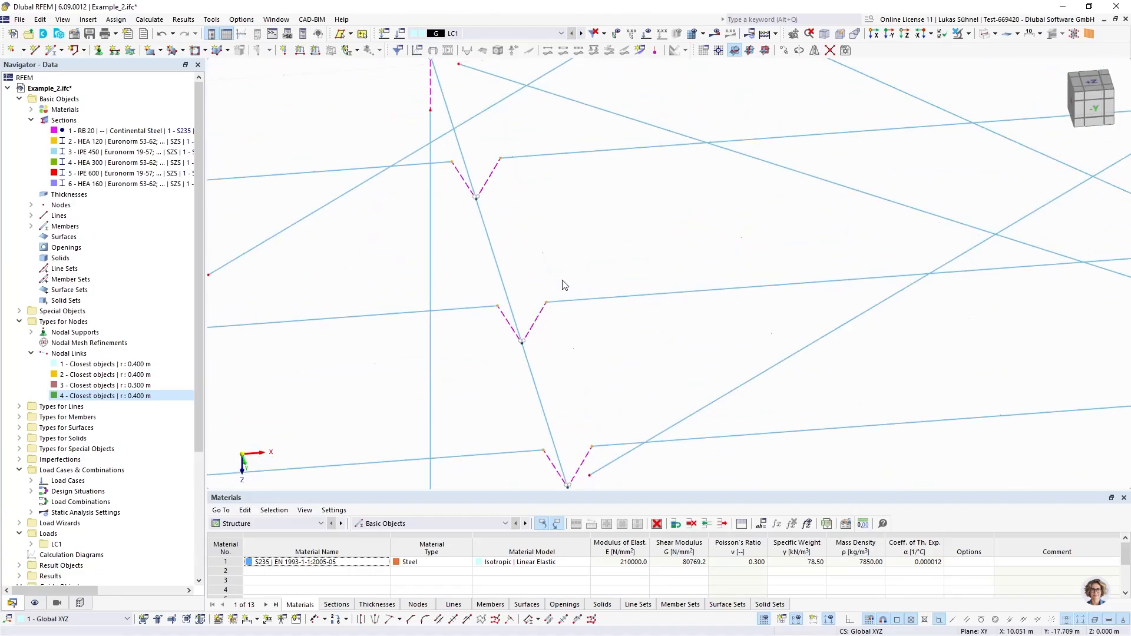
mouse_move(592, 293)
middle_mouse_down("ctrl")
mouse_move(571, 255)
mouse_move(575, 323)
mouse_move(572, 304)
middle_mouse_up("ctrl")
scroll(570, 255, "down", 4)
scroll(499, 226, "up", 5)
scroll(495, 225, "down", 1)
middle_click_drag(589, 251, 271, 262)
middle_click_drag(636, 236, 235, 252)
middle_click_drag(832, 254, 575, 265)
scroll(657, 212, "down", 4)
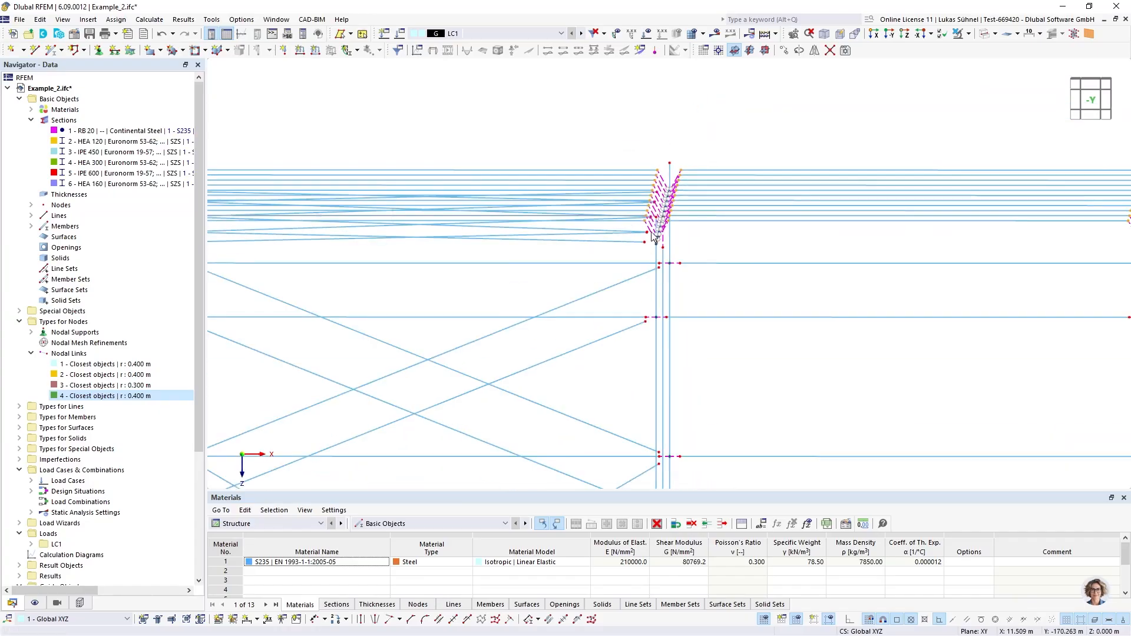
middle_click_drag(928, 261, 441, 290)
scroll(677, 254, "up", 5)
scroll(677, 255, "down", 5)
scroll(737, 256, "down", 5)
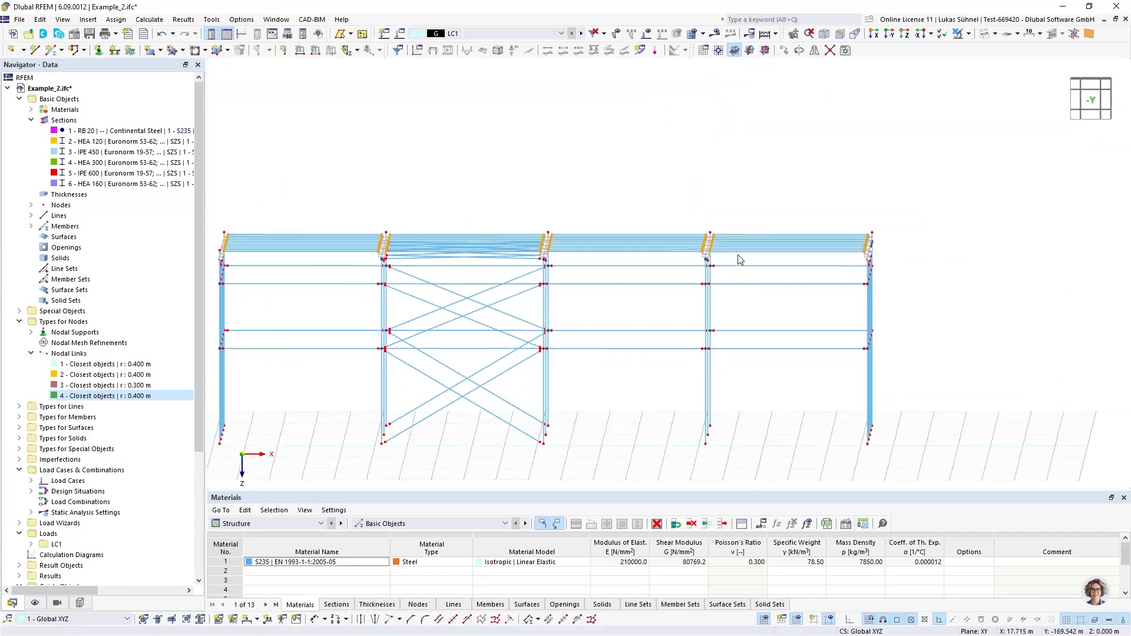
middle_click_drag(672, 186, 667, 213, "ctrl")
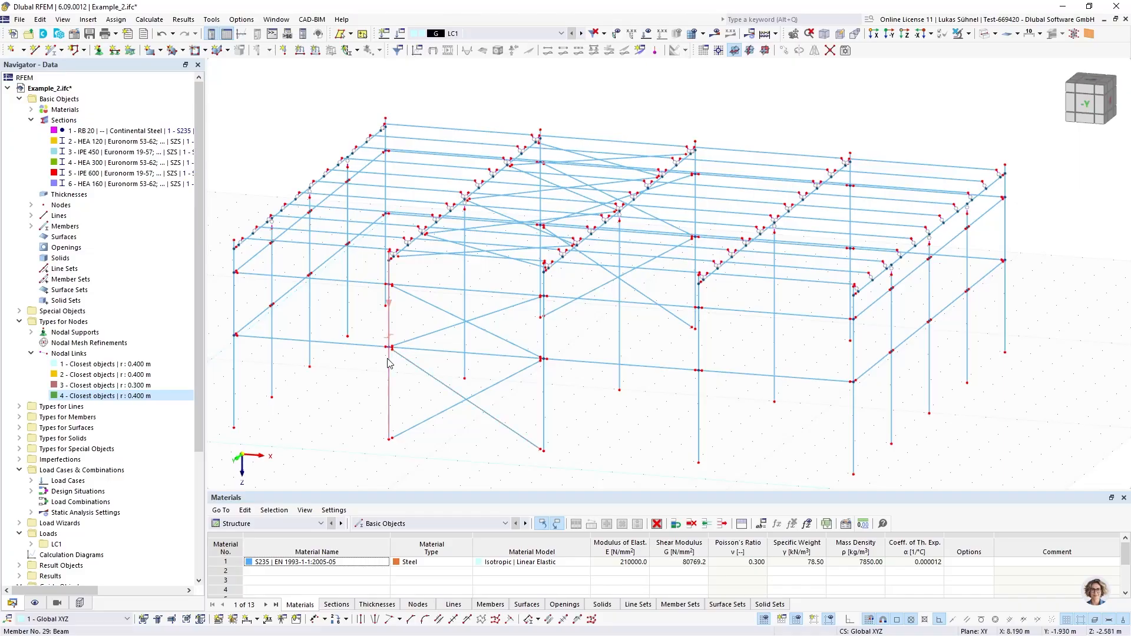
Examine the gaps between the diagonal wall bracing ends and the linked rail ends at the braced bay's column
scroll(393, 276, "up", 10)
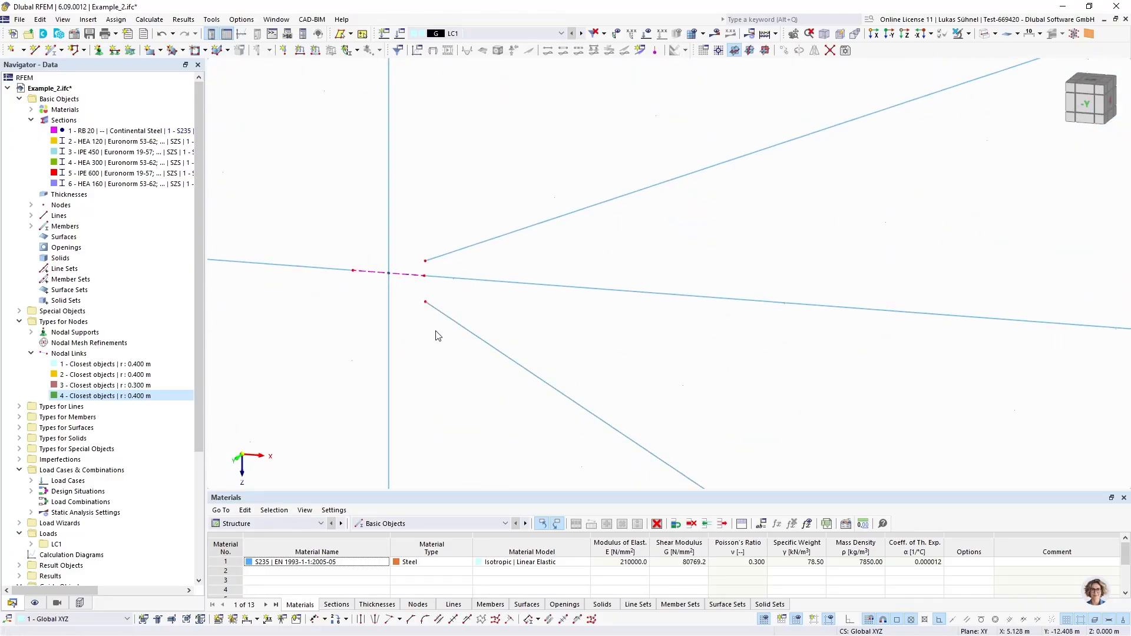
scroll(379, 292, "up", 3)
scroll(465, 321, "down", 5)
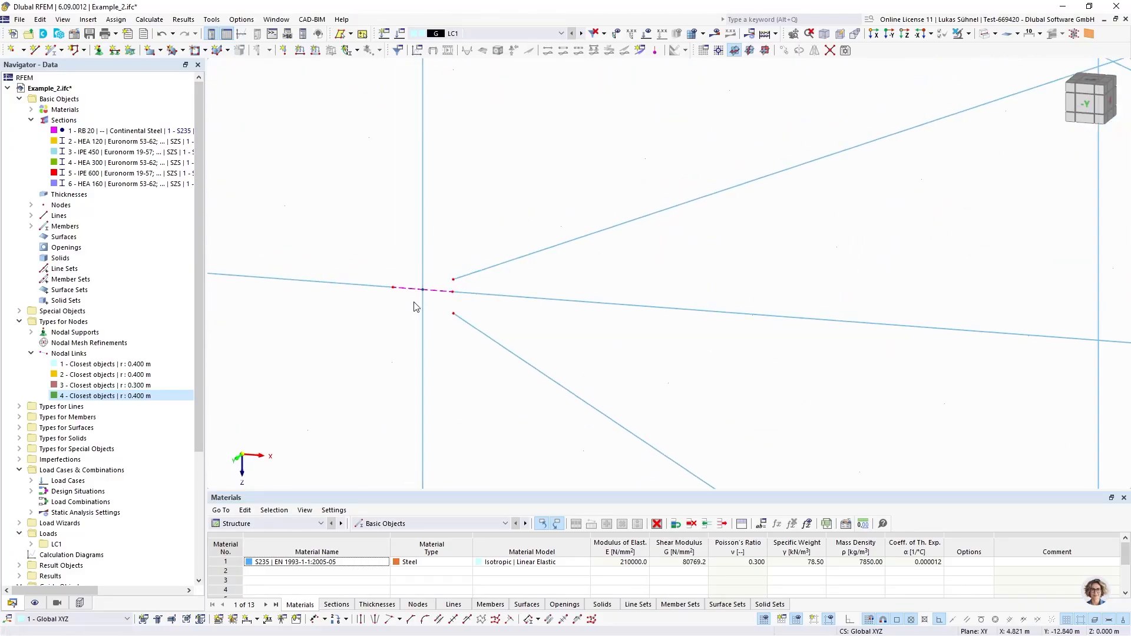
scroll(436, 310, "up", 6)
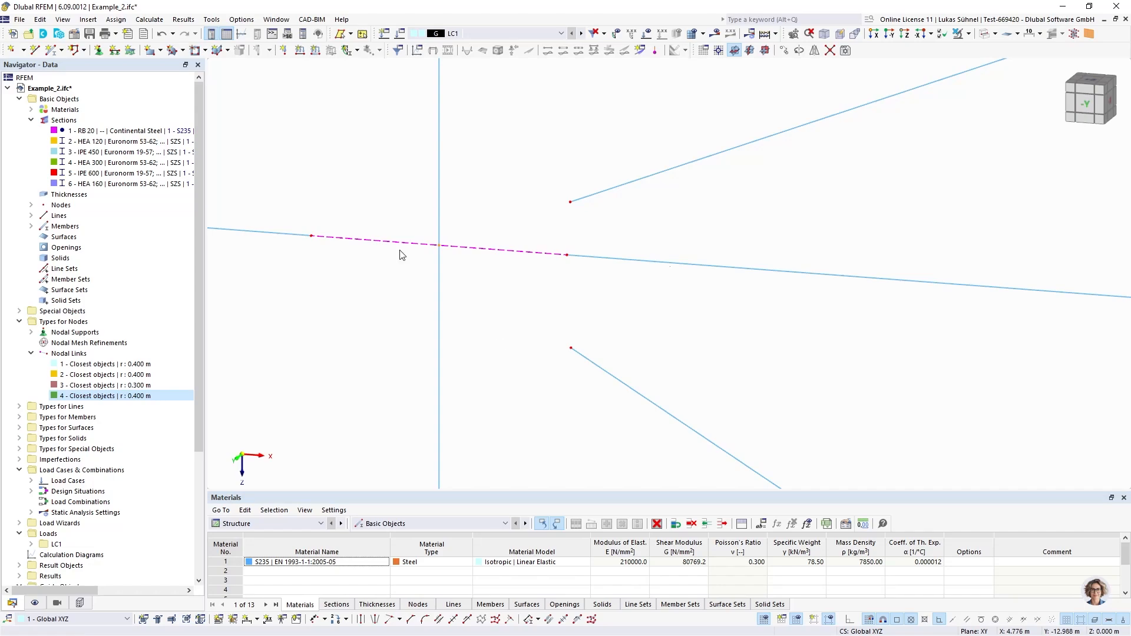
scroll(443, 249, "down", 5)
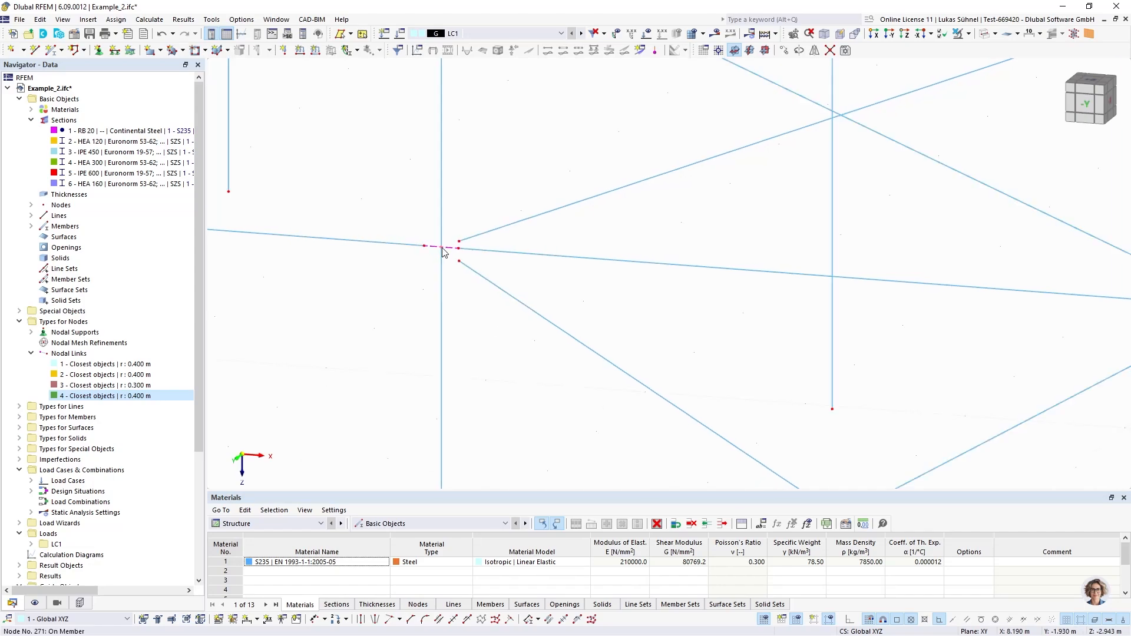
scroll(457, 252, "up", 5)
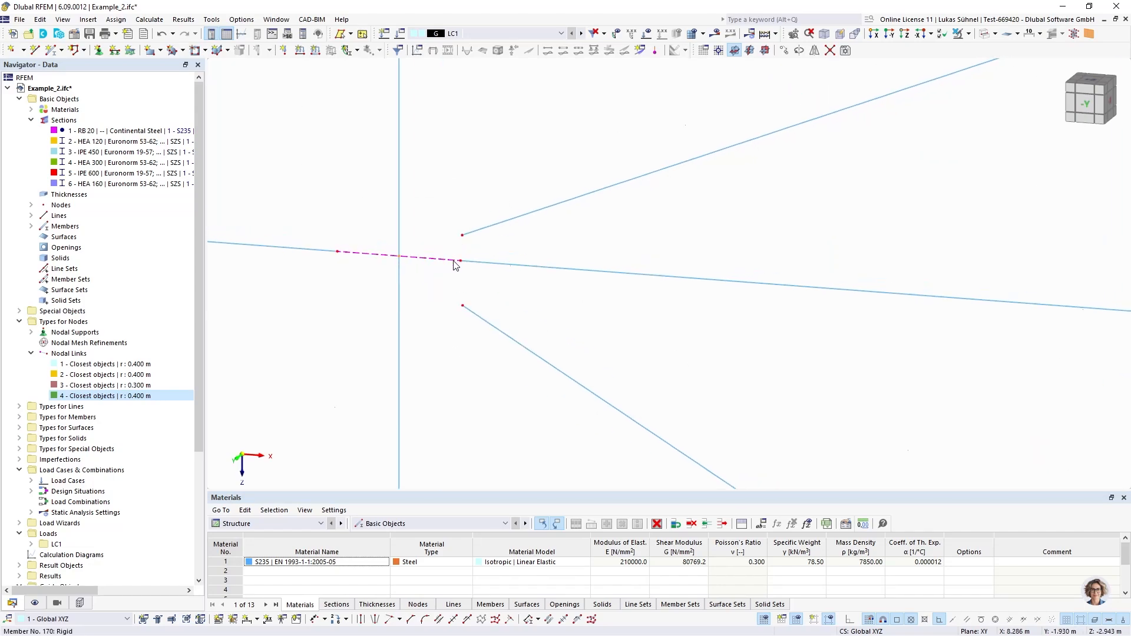
Show only the members with section 1 - RB 20 in visibility mode, seen from the -Y side
left_click(1088, 105)
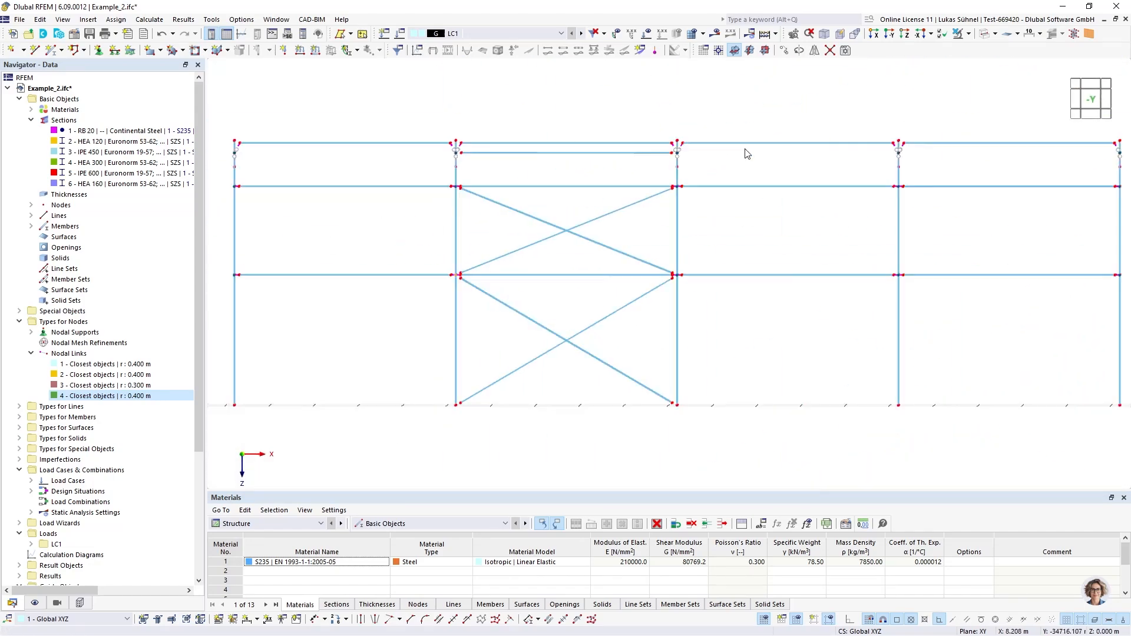
left_click(57, 603)
left_click(56, 487)
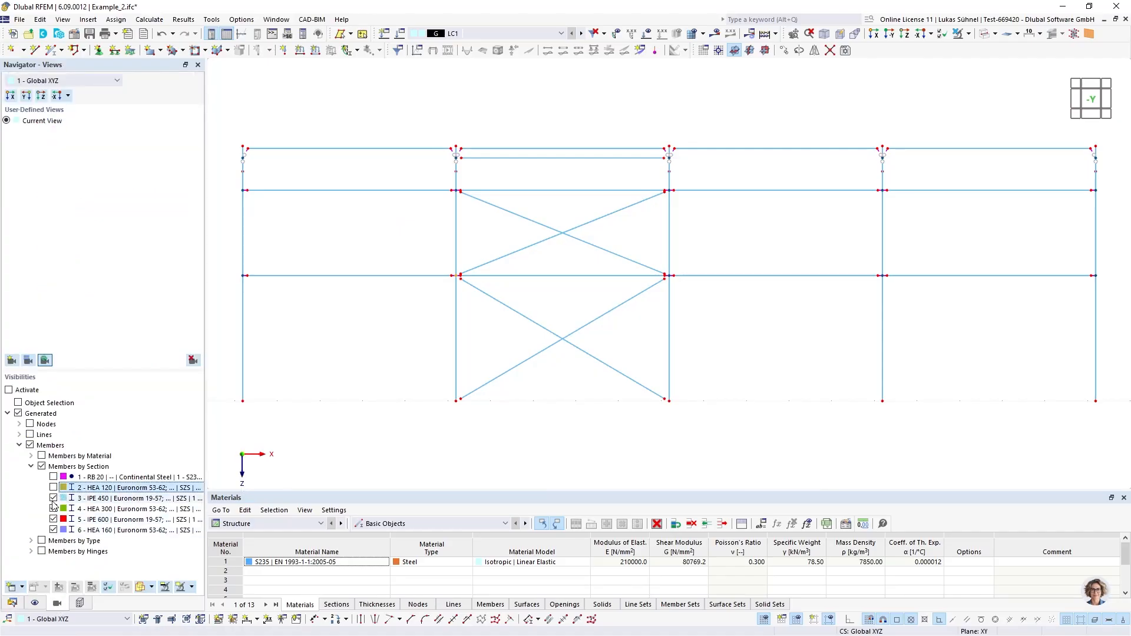
left_click(55, 498)
left_click(56, 509)
left_click(55, 519)
left_click(56, 530)
left_click(53, 477)
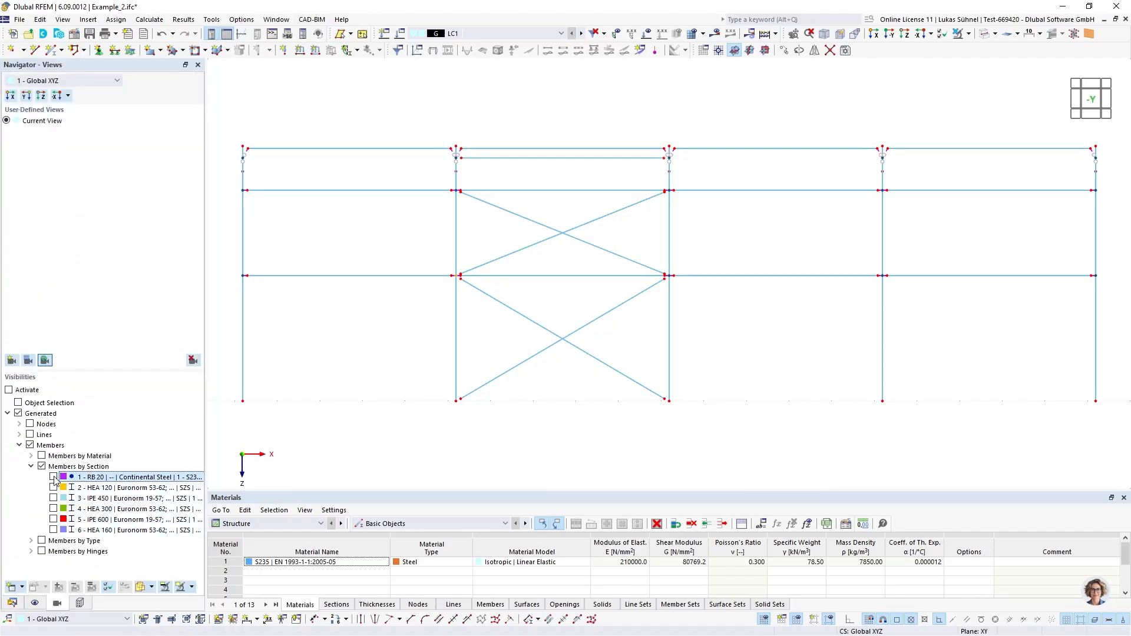
left_click(10, 587)
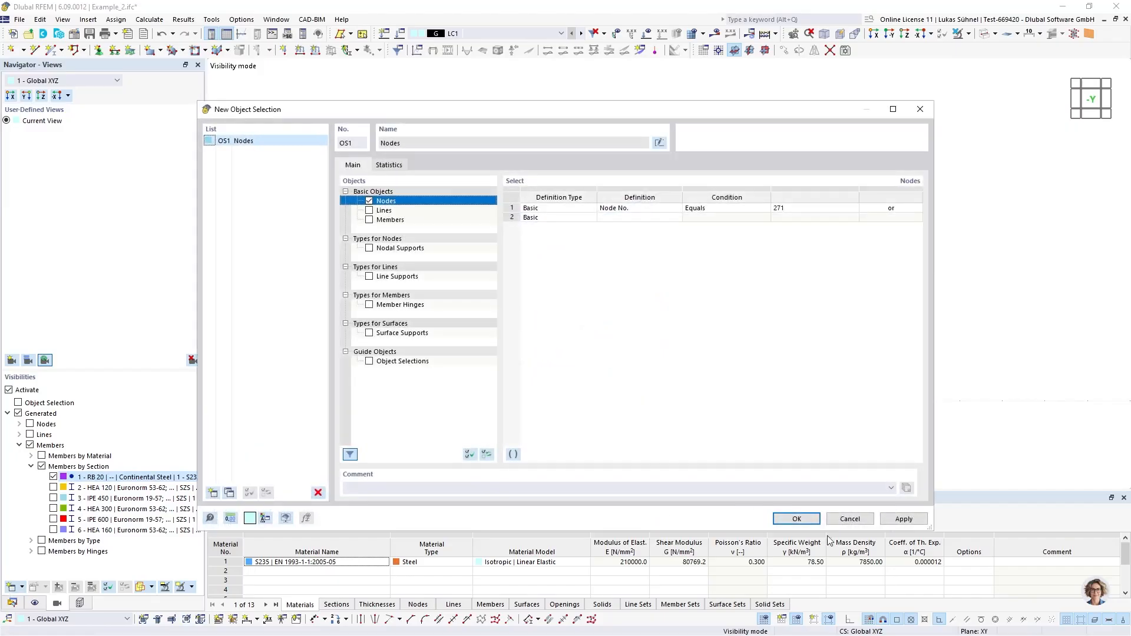
key("Escape")
Create a fifth nodal link on all bracing end nodes, 1-18,23-26,103-110,197,198, linking to nodes within a 0.4 m search radius
left_click(12, 602)
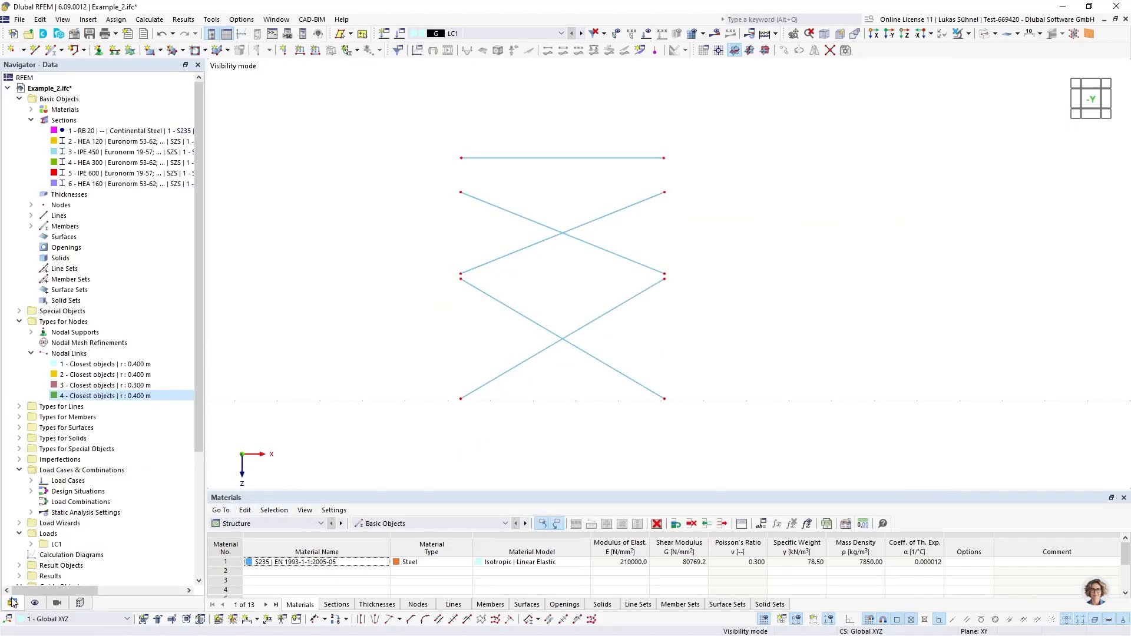
right_click(65, 353)
left_click(83, 362)
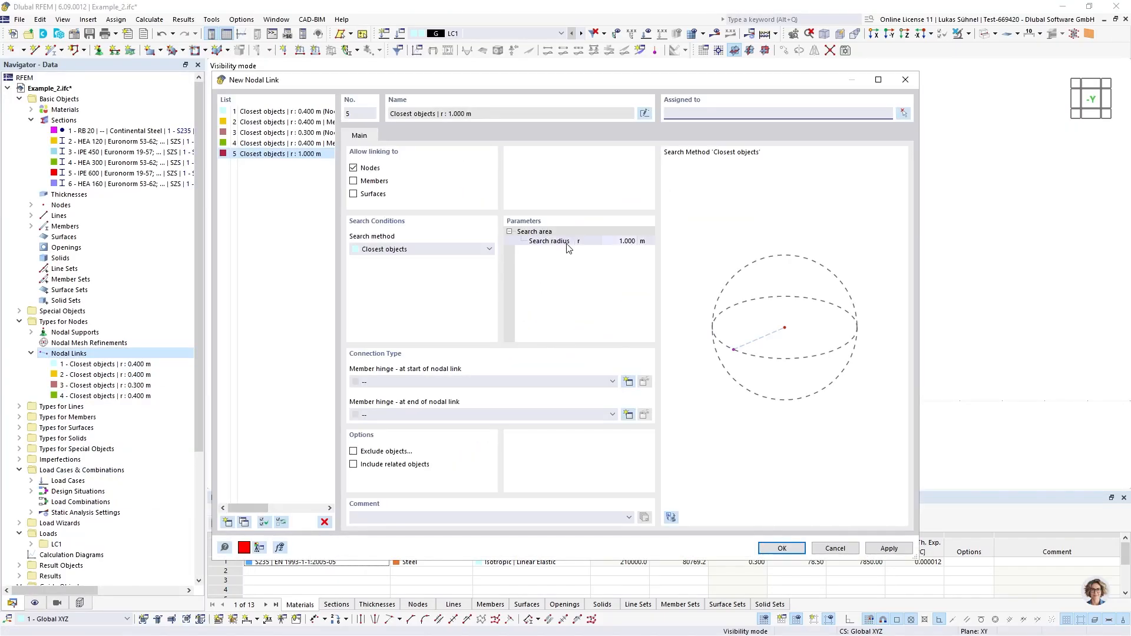
left_click(903, 113)
left_click_drag(422, 123, 697, 429)
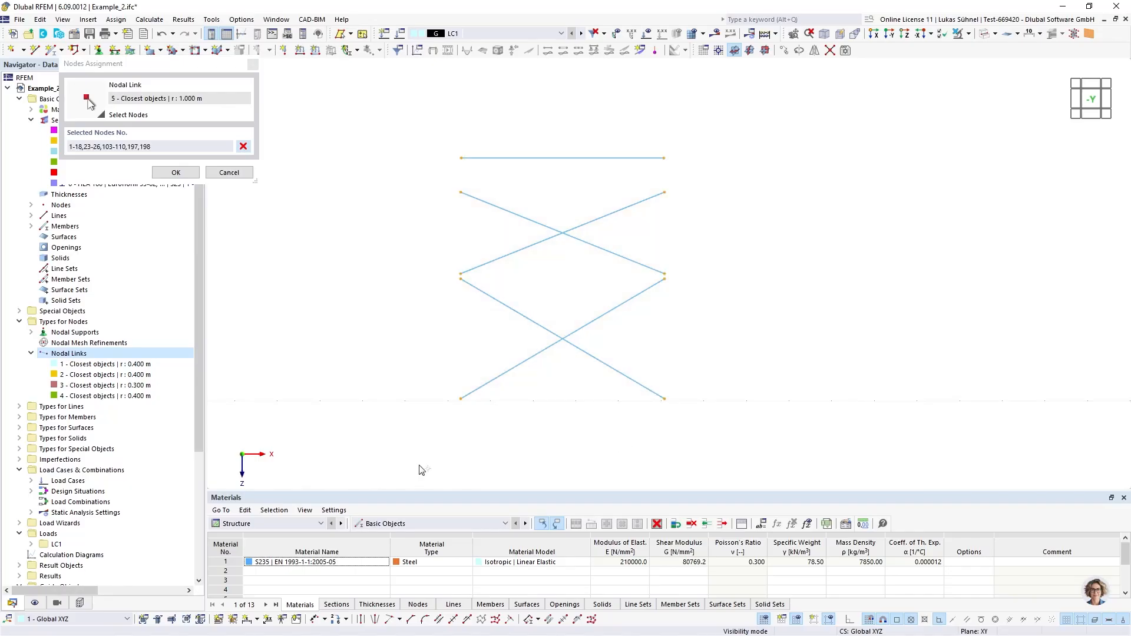
left_click(175, 172)
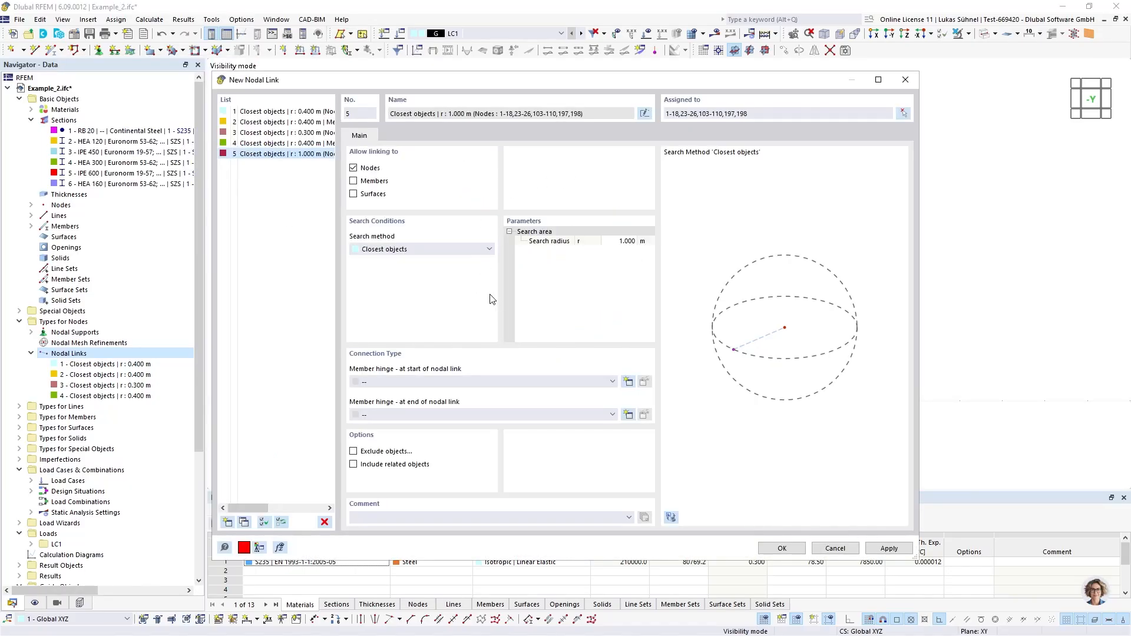
left_click(621, 241)
left_click(782, 548)
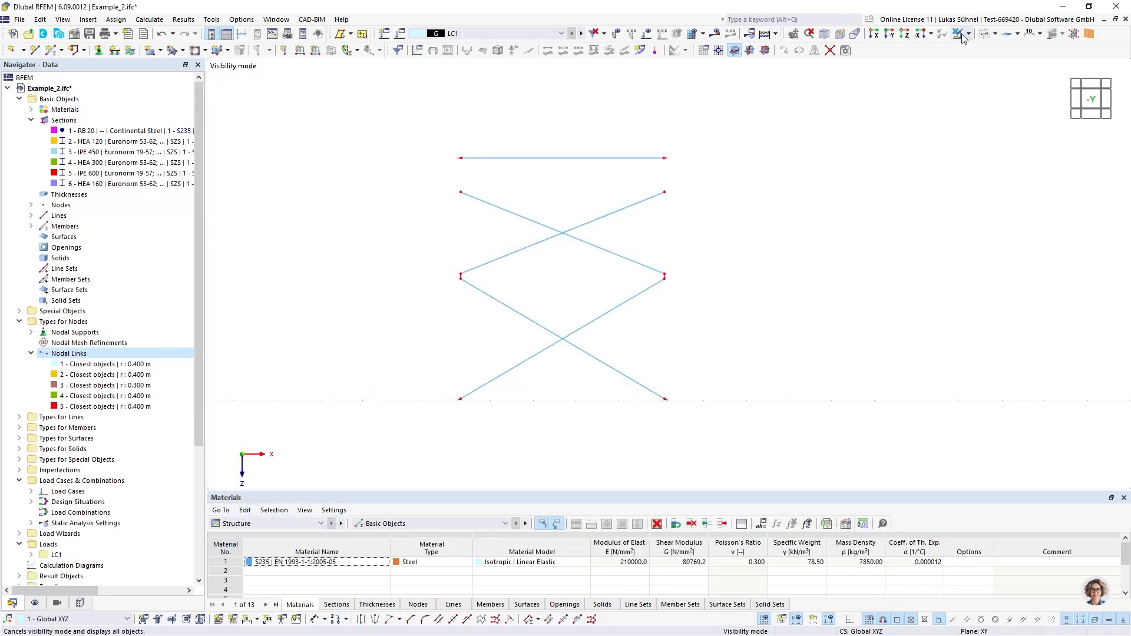
Cancel the visibility mode and examine the nodal links of the wall bracing at the column bases and the rail joints
left_click(980, 35)
scroll(505, 383, "up", 5)
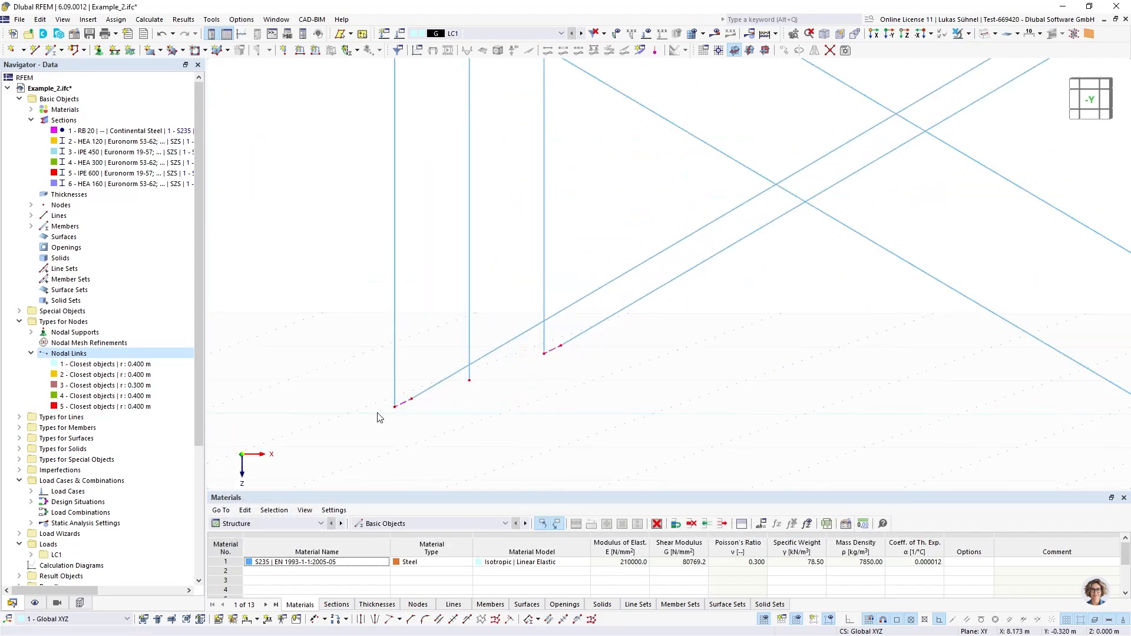
scroll(433, 387, "down", 4)
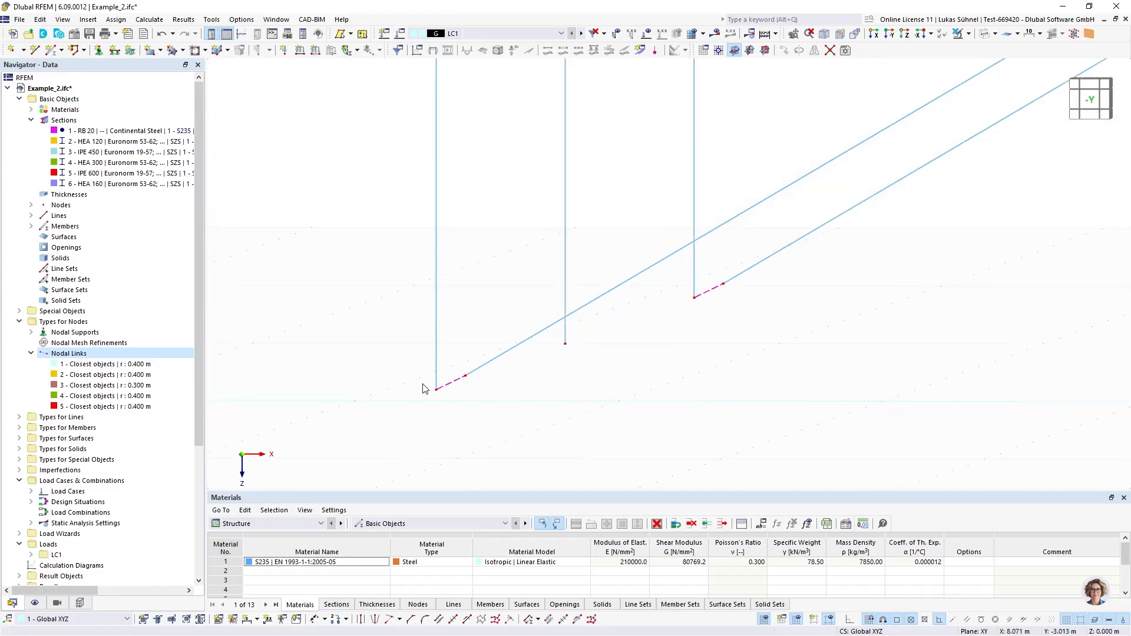
scroll(663, 316, "up", 6)
scroll(550, 335, "down", 5)
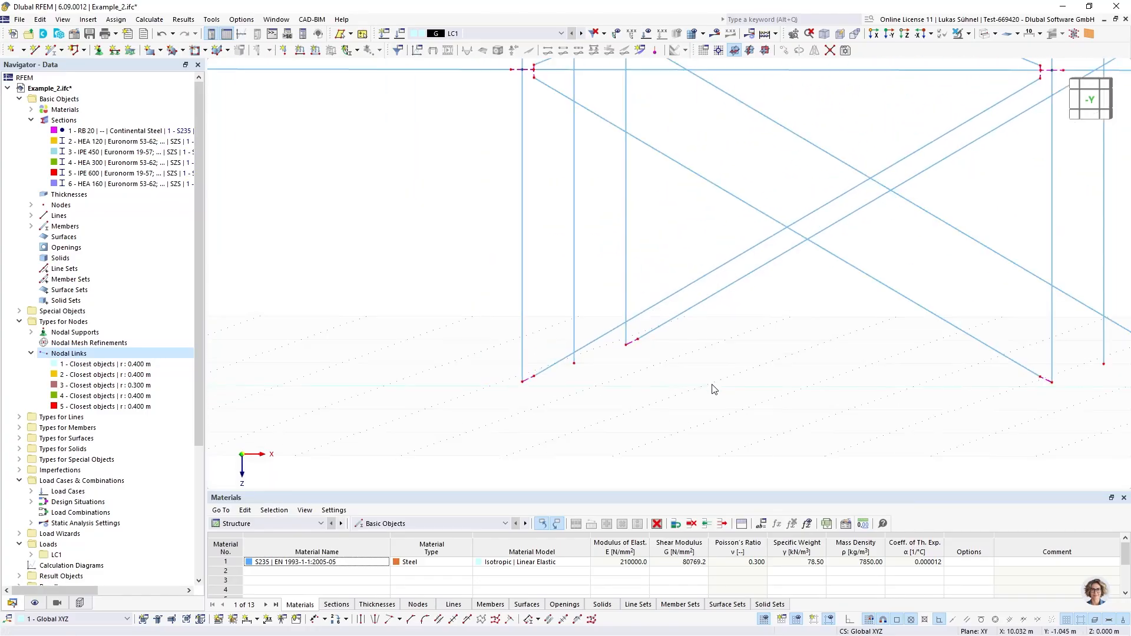
scroll(528, 390, "up", 2)
middle_click_drag(528, 390, 532, 390)
scroll(702, 386, "down", 2)
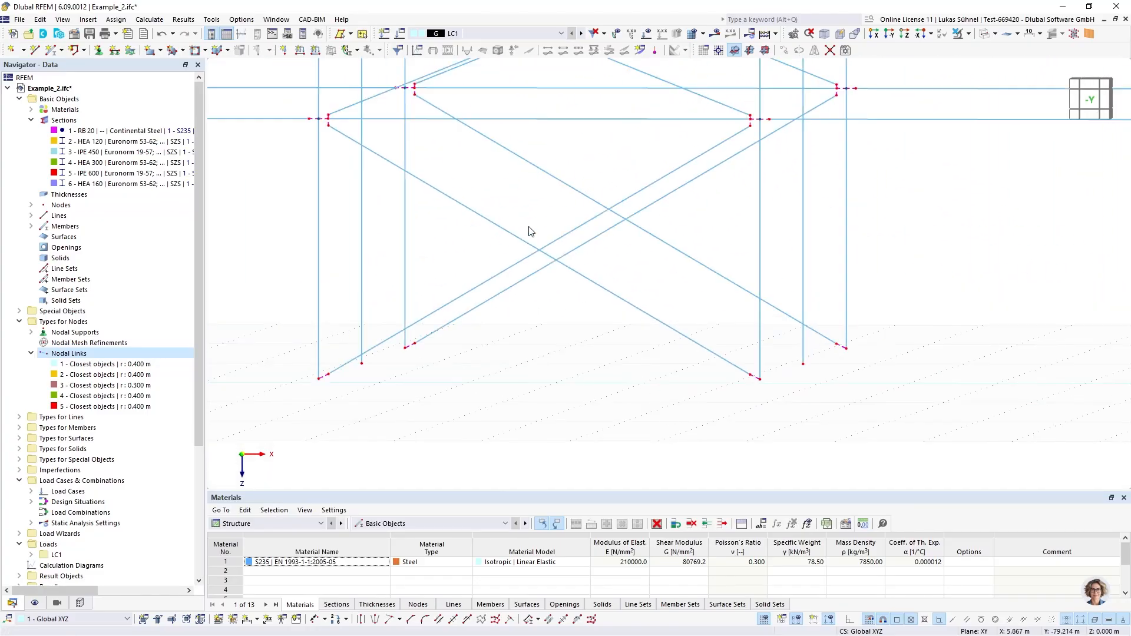
scroll(529, 229, "up", 1)
middle_click_drag(529, 229, 515, 381)
scroll(776, 277, "up", 5)
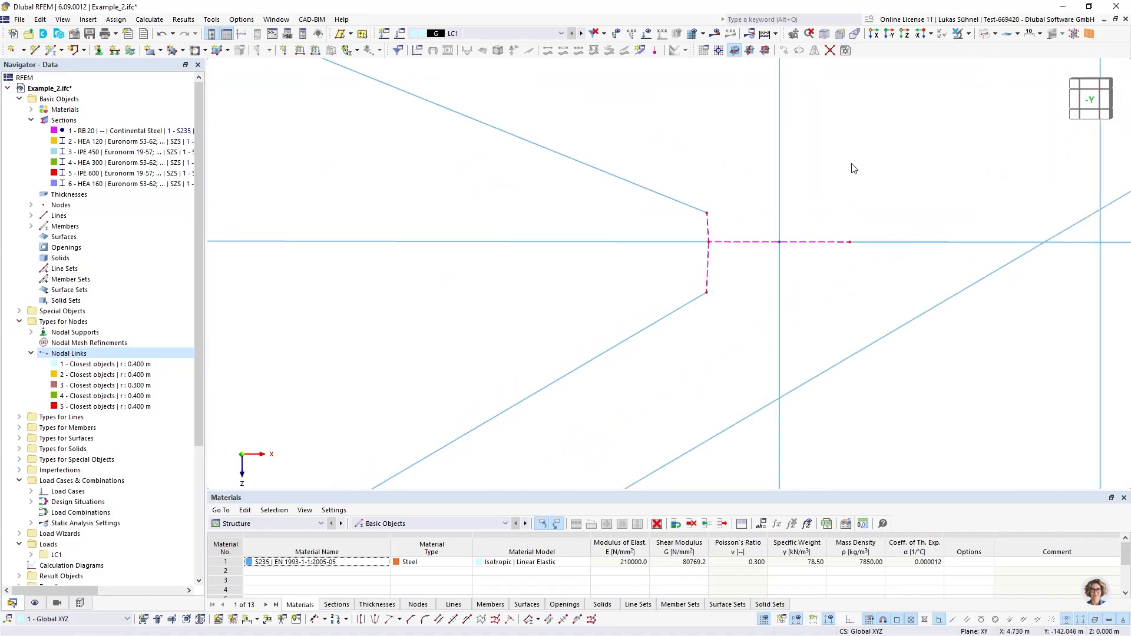
middle_click_drag(780, 176, 683, 298)
scroll(648, 279, "up", 1)
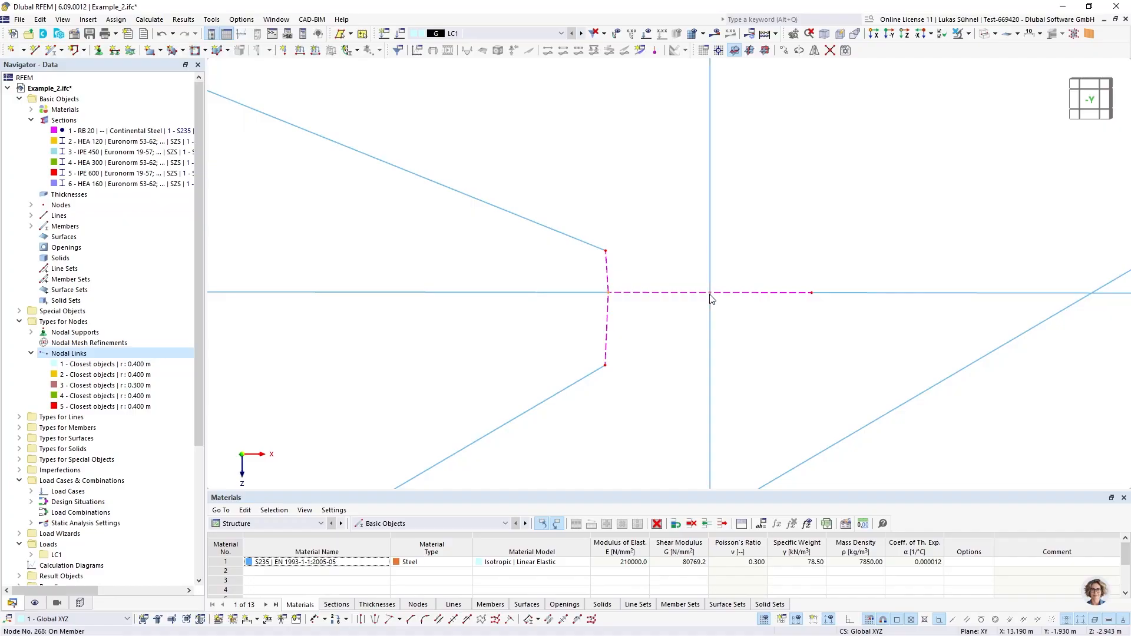
Enable excluding objects from the search of nodal link 5 and start picking the nodes to exclude
left_click(1086, 109)
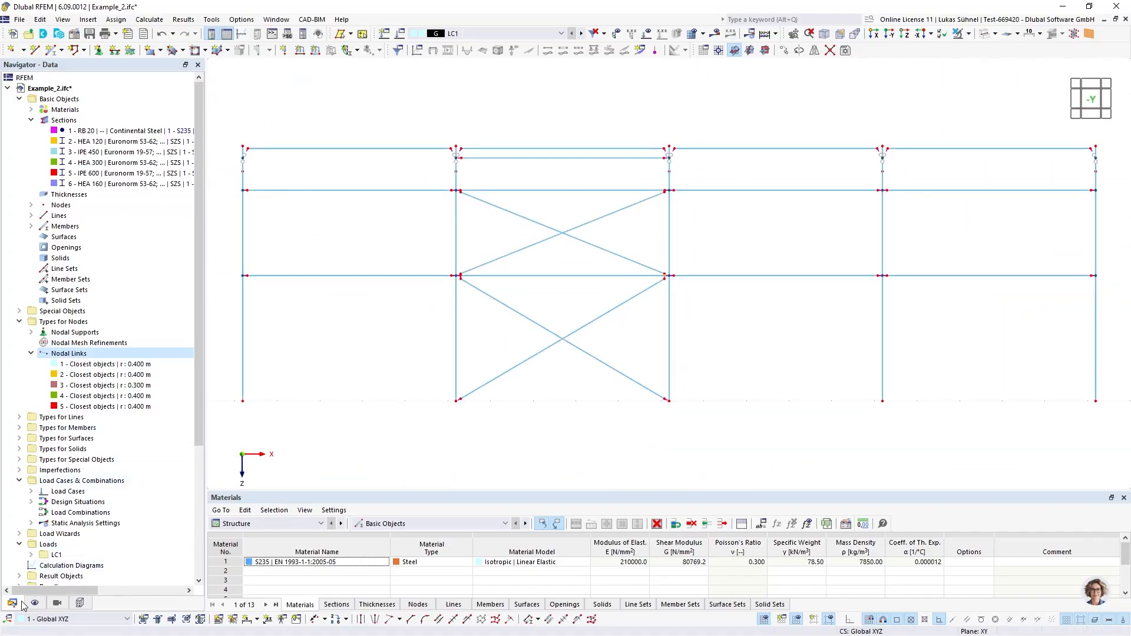
double_click(105, 406)
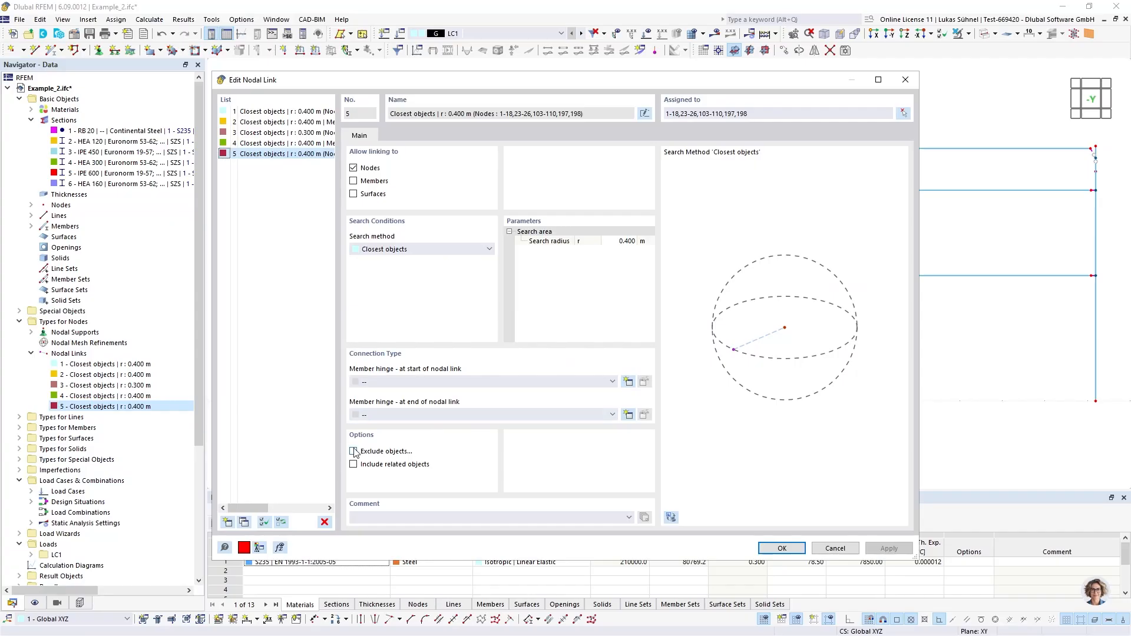
left_click(353, 451)
left_click(404, 137)
left_click(494, 179)
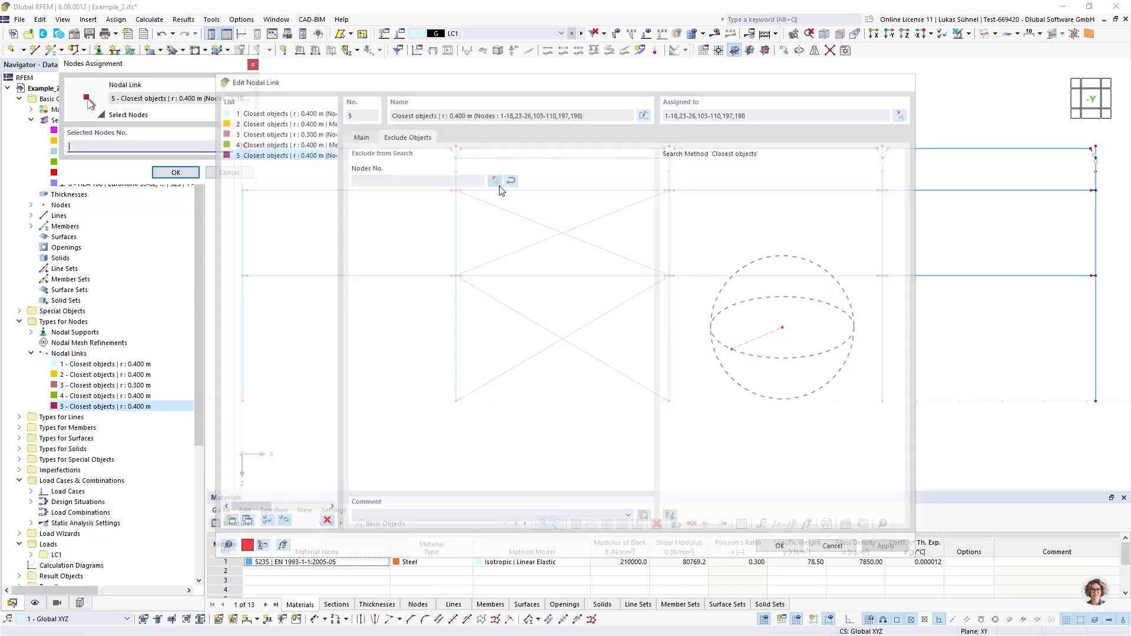
Show only the members with section 2 - HEA 120 in visibility mode for the node selection
left_click(63, 604)
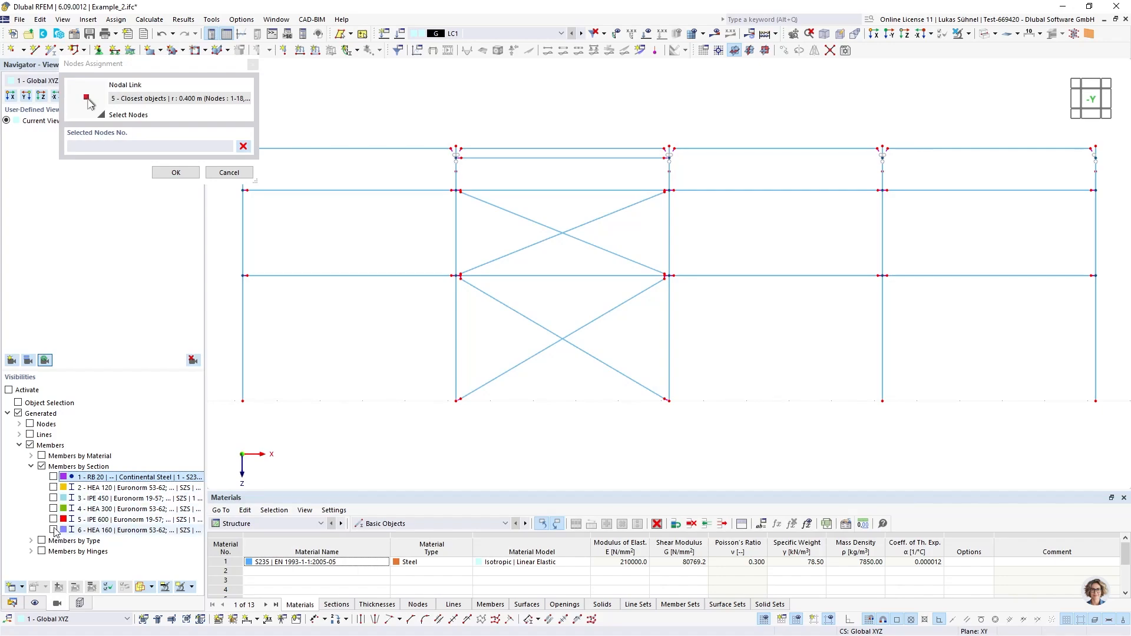
left_click(53, 530)
left_click(53, 530)
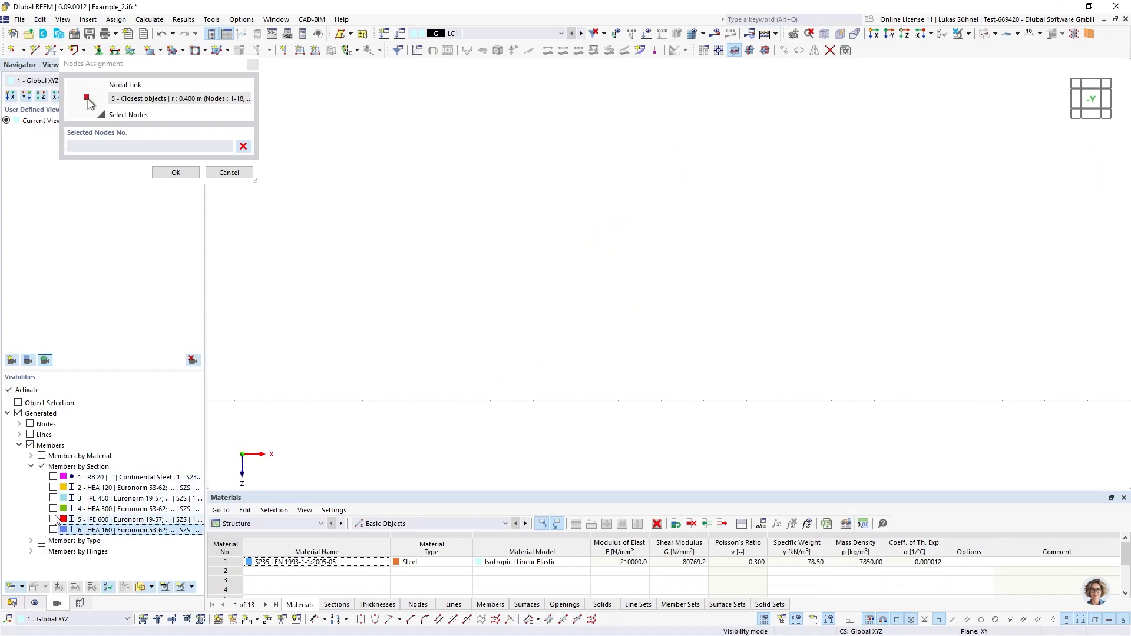
left_click(54, 488)
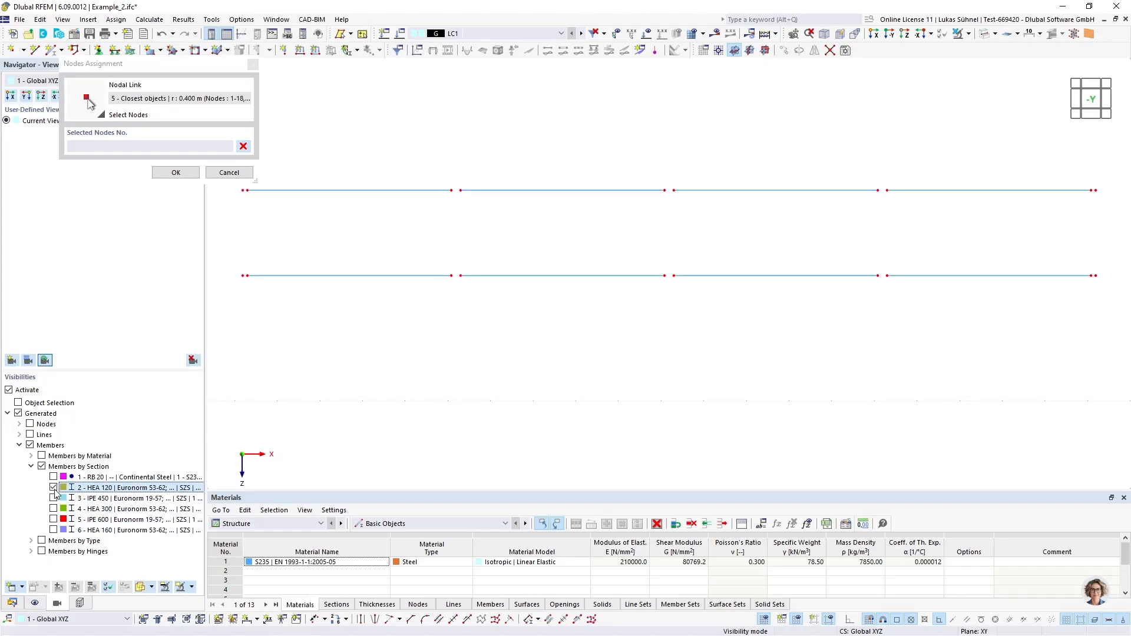
Exclude the HEA 120 rail end nodes at the three inner column rows from nodal link 5's search and cancel the visibility mode
left_click_drag(389, 211, 721, 336)
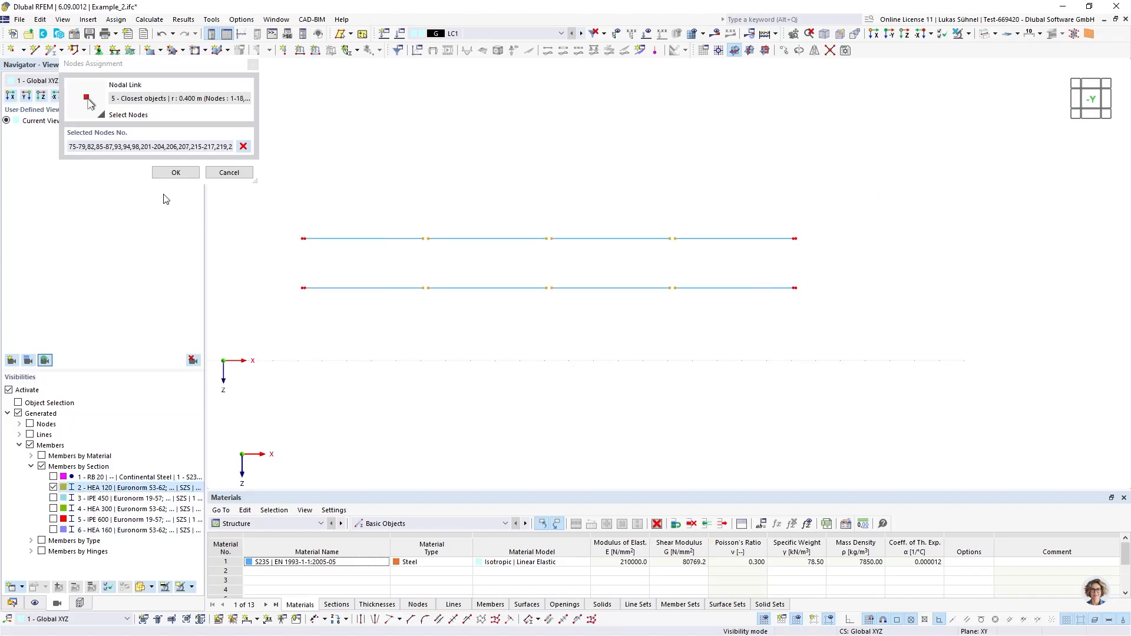
left_click(176, 172)
left_click(782, 548)
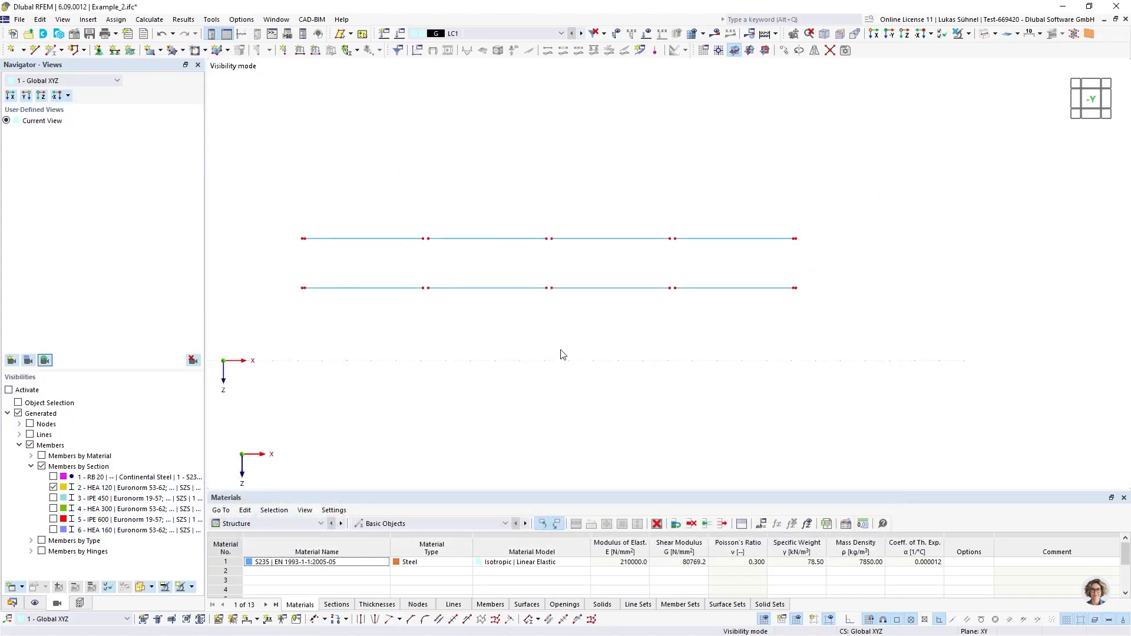
left_click(960, 34)
Examine how the nodal links tie the wall bracing and rail ends to the columns in the braced bay
middle_click_drag(485, 166, 513, 186, "ctrl")
scroll(451, 313, "up", 5)
scroll(495, 330, "up", 4)
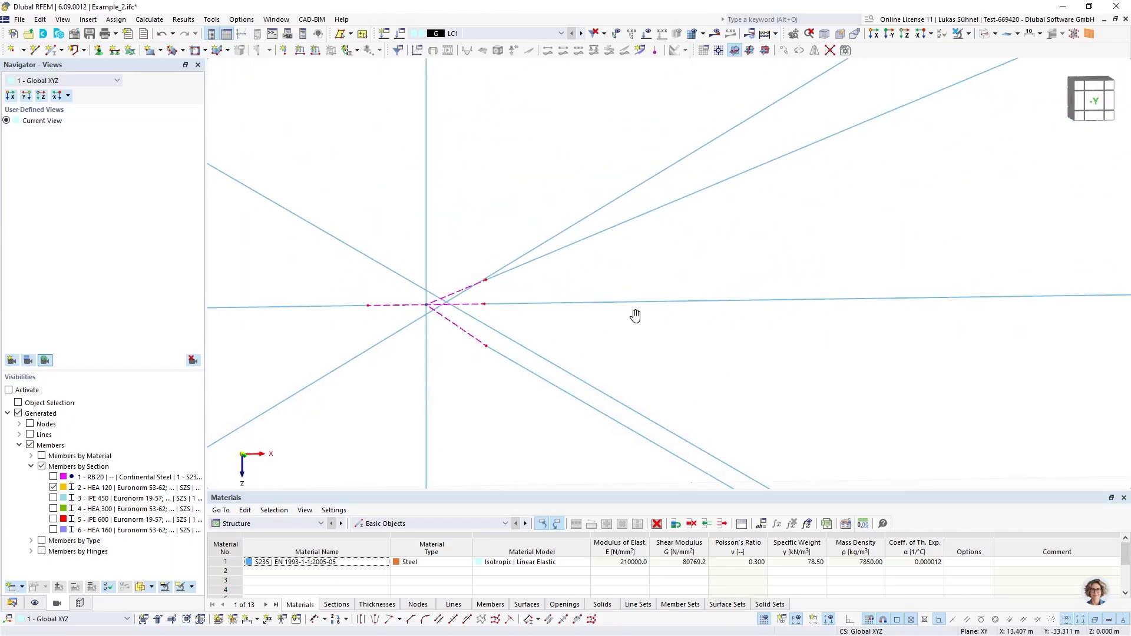
middle_click_drag(636, 316, 603, 295, "ctrl")
scroll(589, 289, "down", 4)
scroll(533, 218, "up", 3)
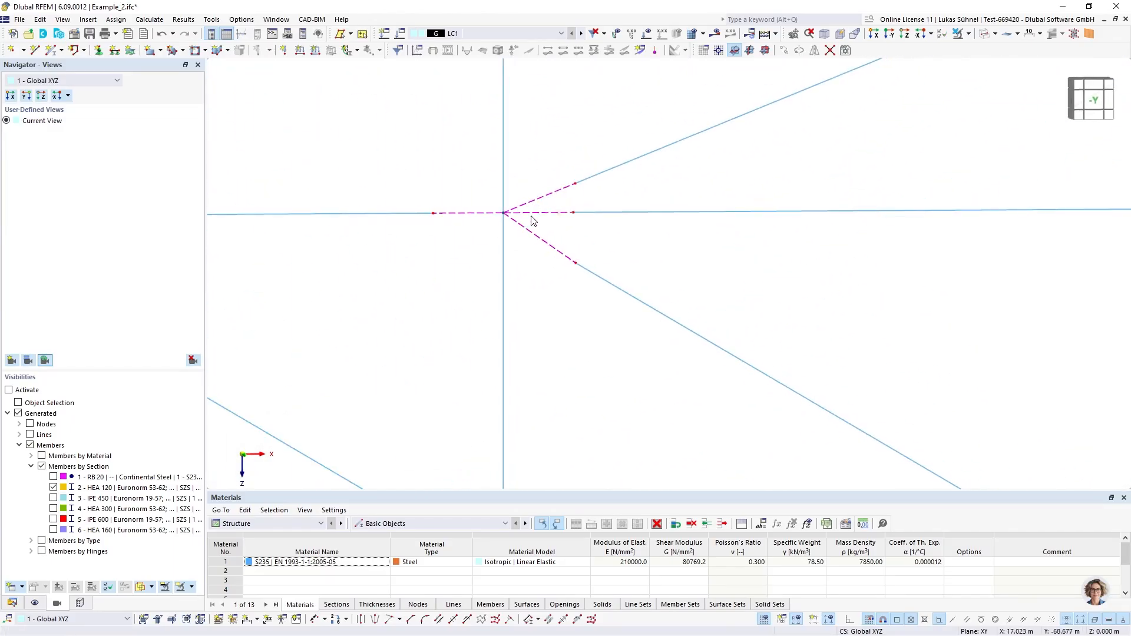
scroll(401, 251, "down", 3)
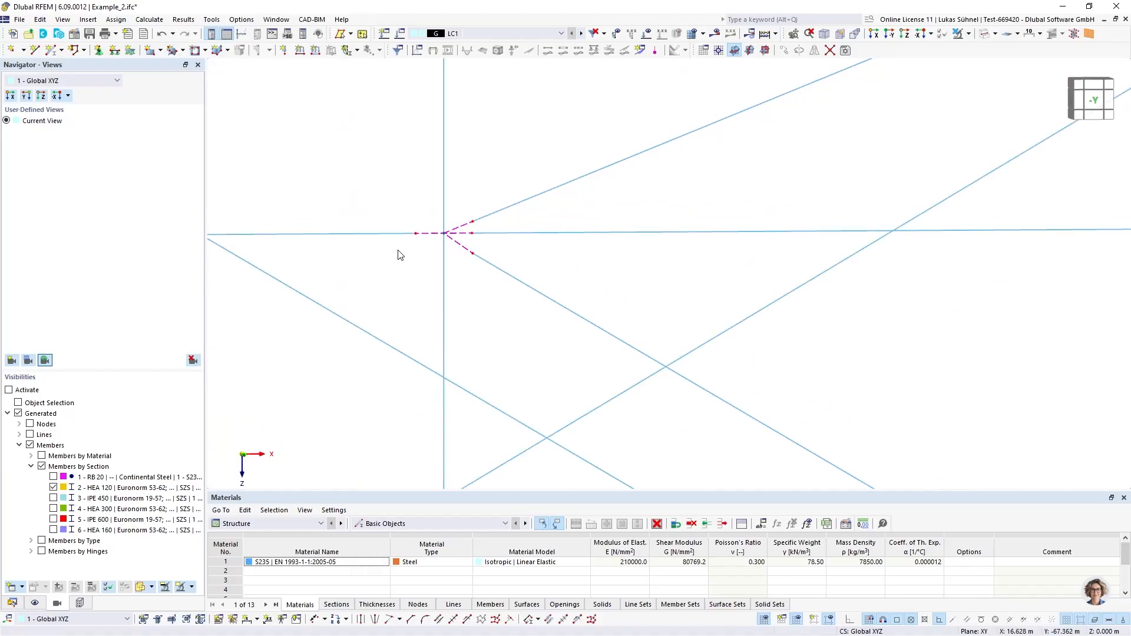
scroll(474, 236, "up", 3)
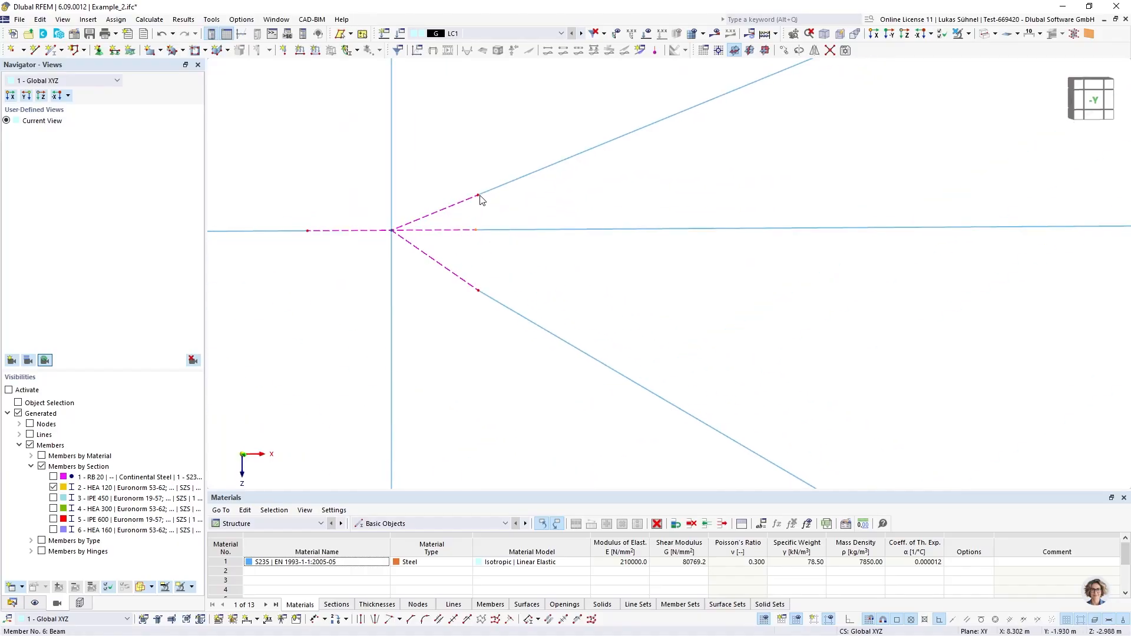
scroll(377, 253, "down", 5)
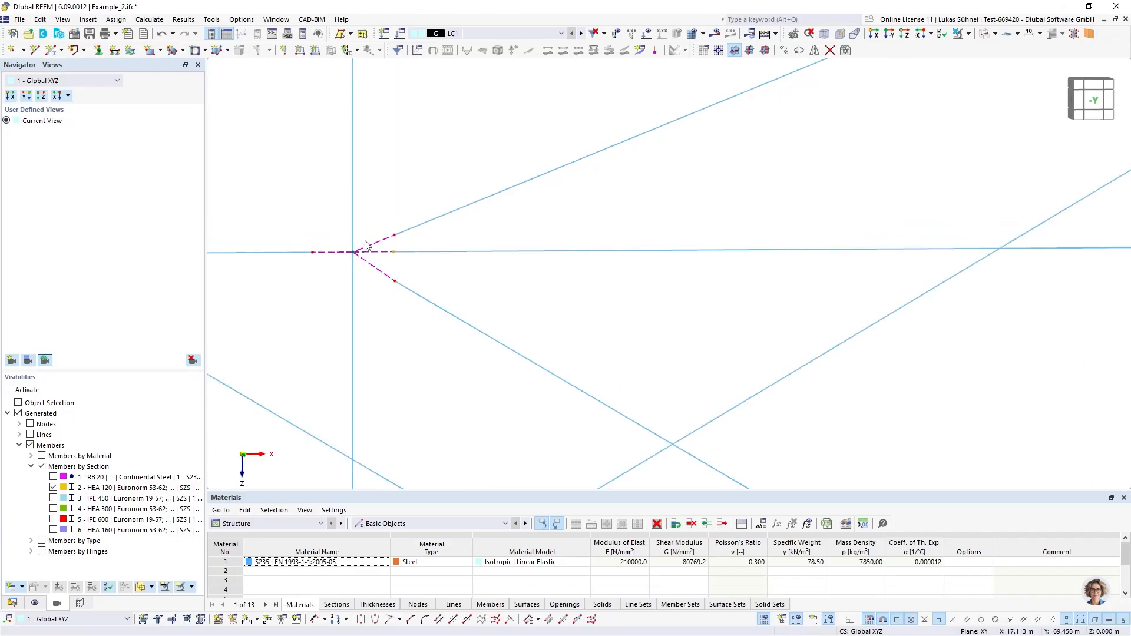
scroll(295, 279, "down", 4)
middle_click_drag(696, 266, 666, 268, "ctrl")
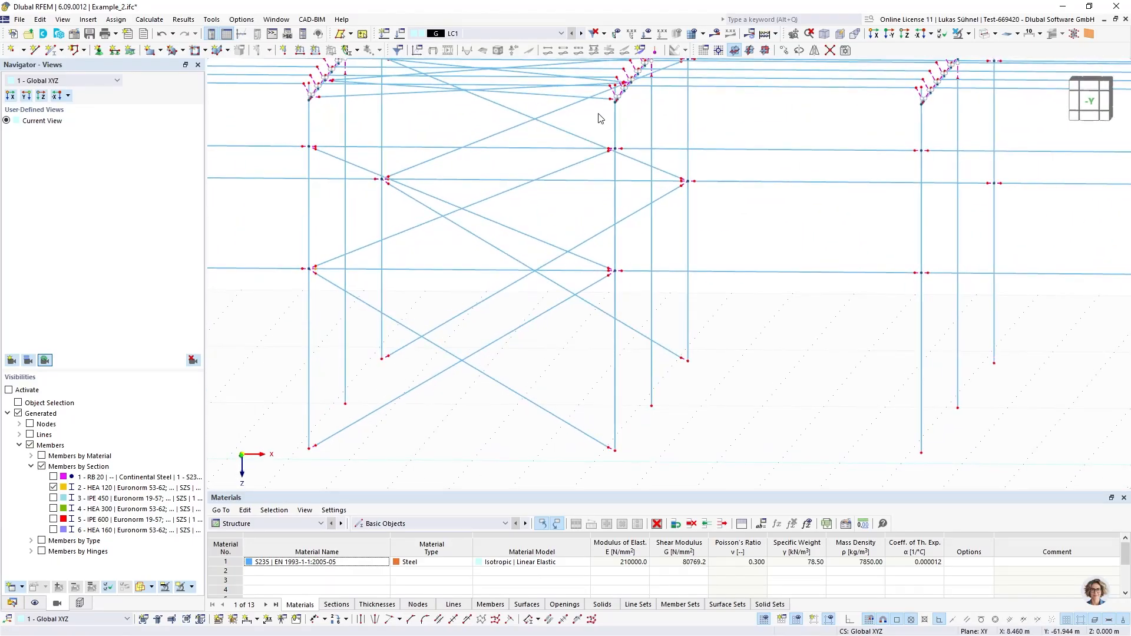
scroll(631, 210, "up", 5)
scroll(648, 260, "down", 7)
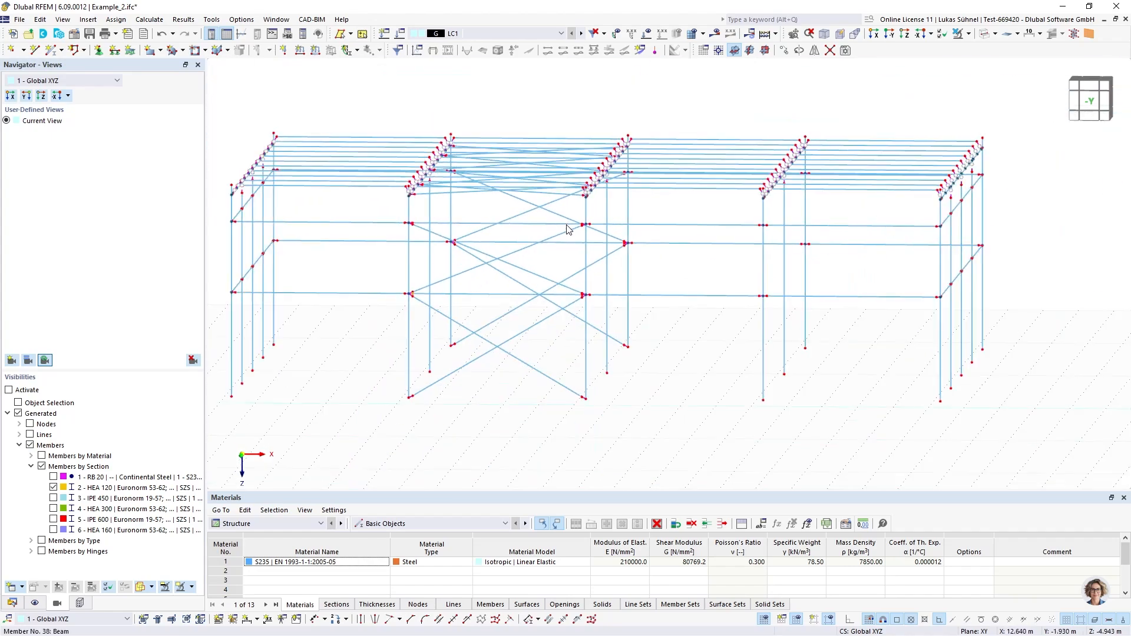
Display the whole hall as a solid model and view it in perspective from the long side
scroll(566, 227, "down", 3)
middle_click_drag(373, 143, 402, 157, "ctrl")
middle_click_drag(327, 154, 348, 221)
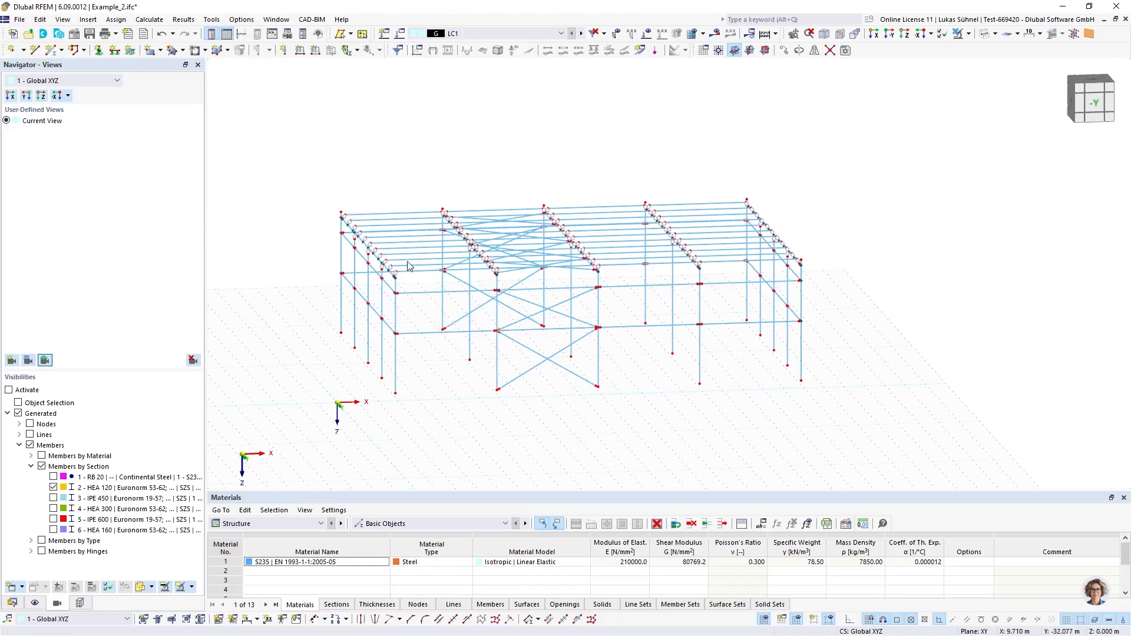
scroll(410, 268, "up", 5)
scroll(411, 292, "down", 4)
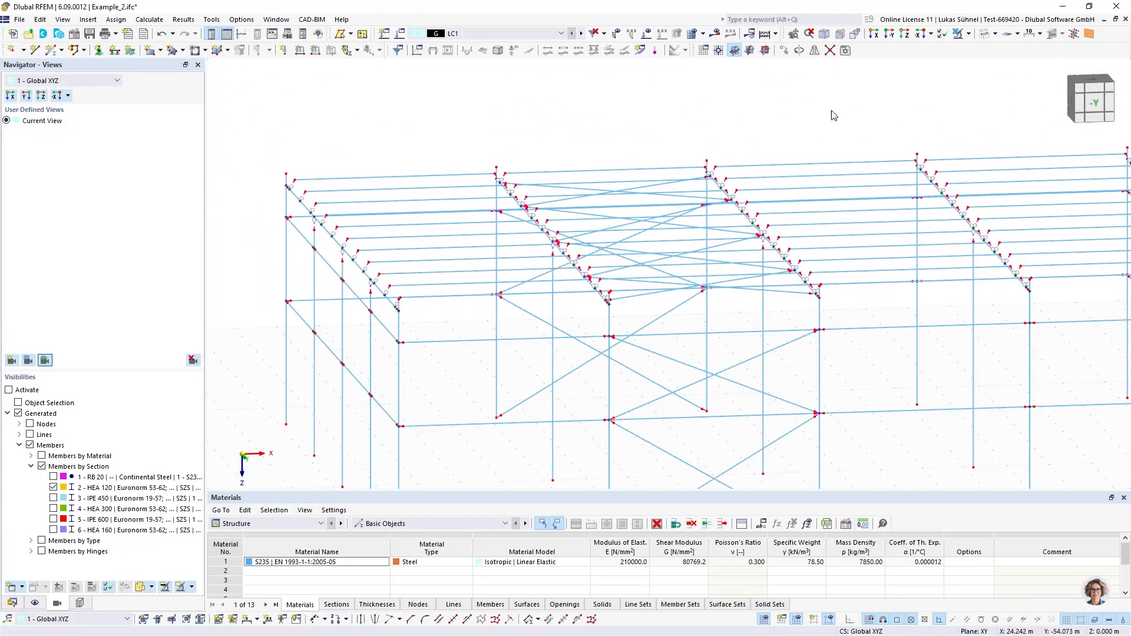
left_click(987, 33)
scroll(489, 190, "down", 3)
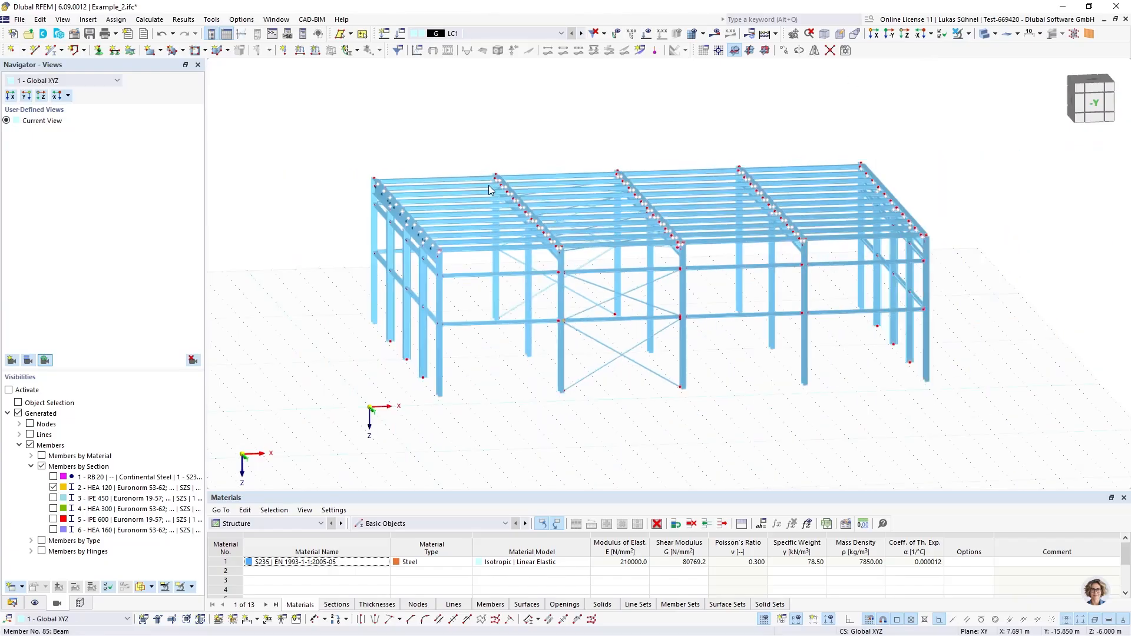
middle_click_drag(500, 343, 449, 366, "ctrl")
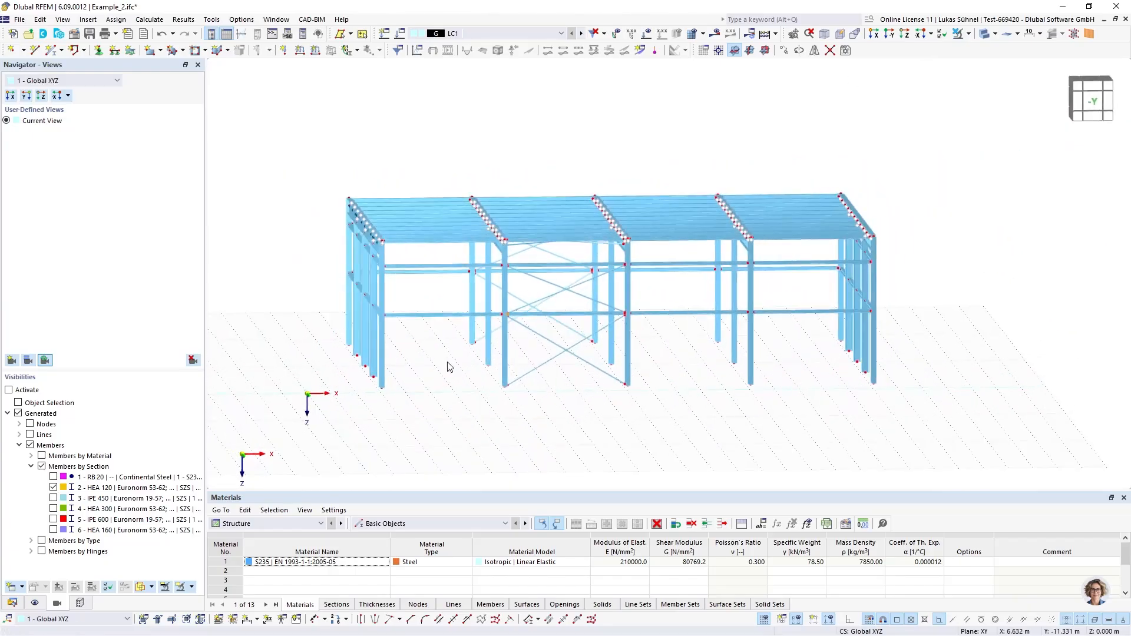
left_click(12, 602)
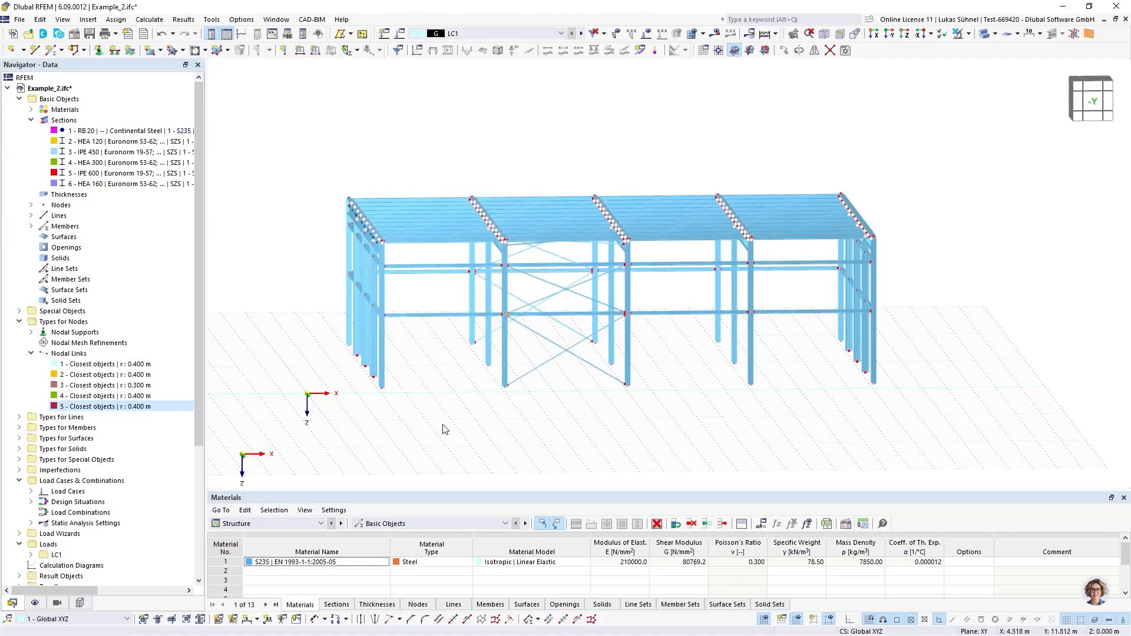
middle_click_drag(445, 430, 413, 432)
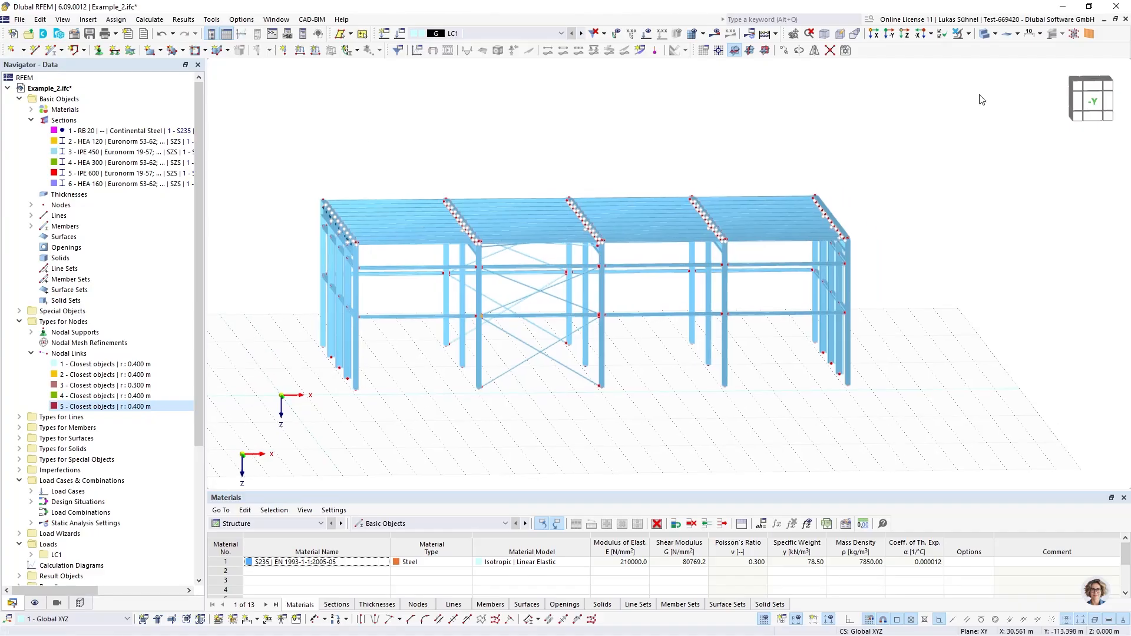
Assign nodal support 1, with all translations and the Z rotation fixed, to all column base nodes in the -Y view
left_click(1090, 102)
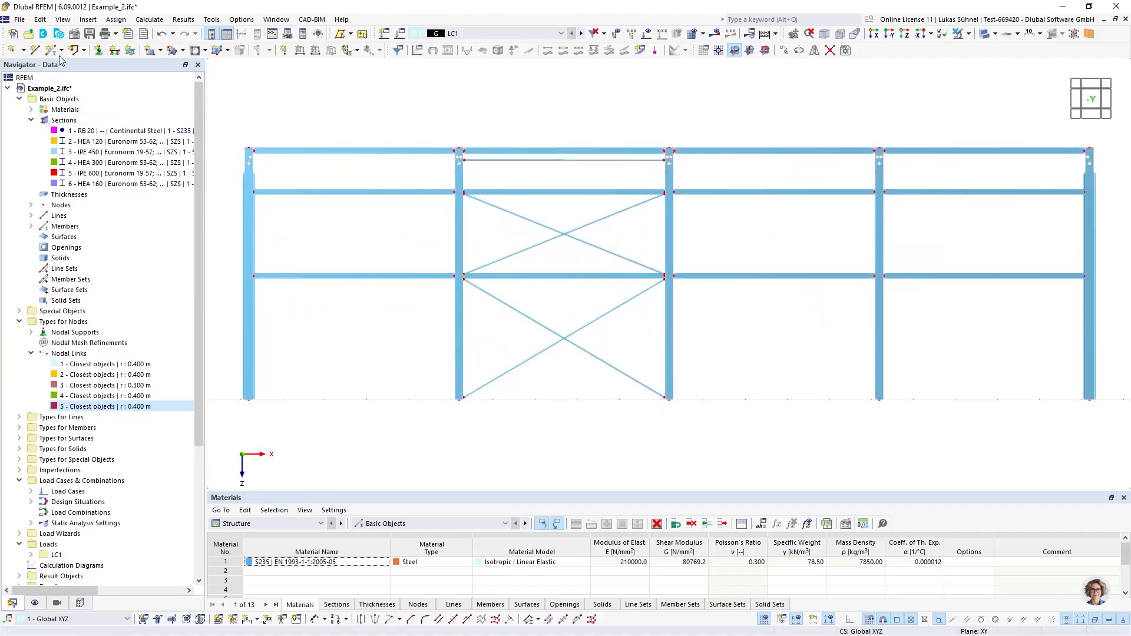
left_click(99, 49)
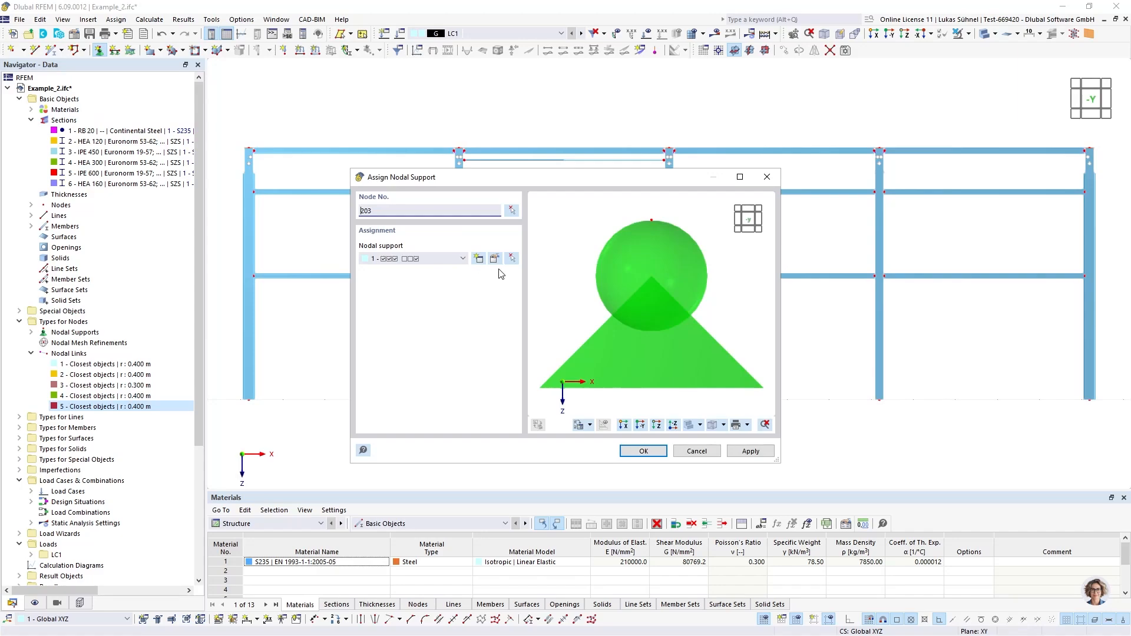
left_click(511, 211)
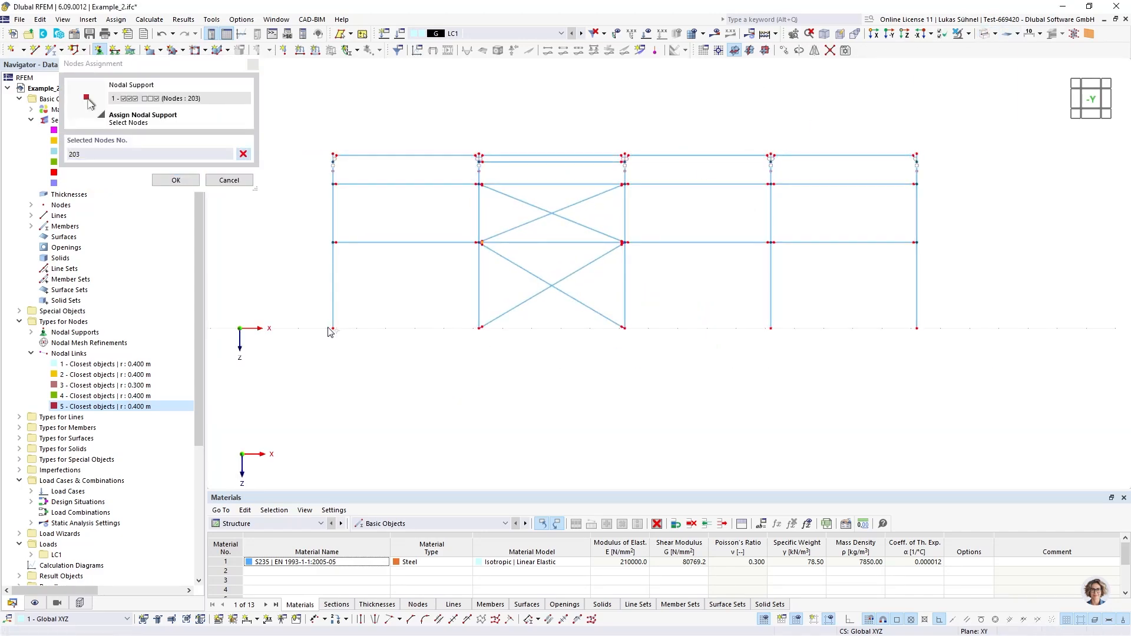
left_click_drag(319, 332, 1031, 361)
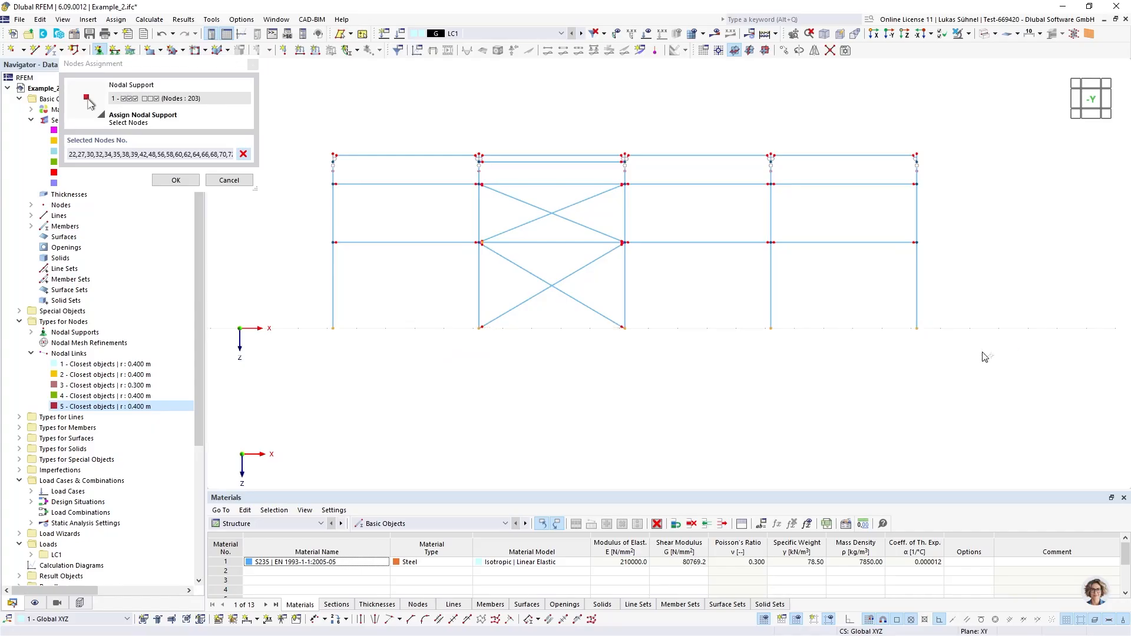
left_click(176, 180)
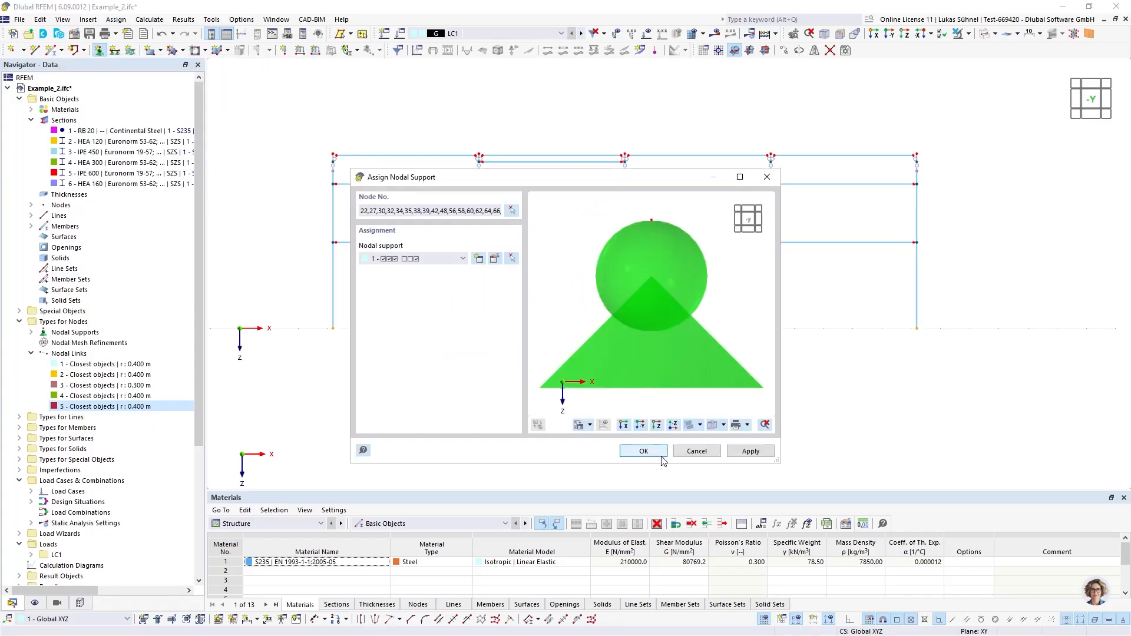
left_click(641, 446)
Check the new supports at the column bases and enlarge the display size of the nodal support symbols
middle_click_drag(354, 306, 357, 305, "ctrl")
scroll(503, 294, "up", 8)
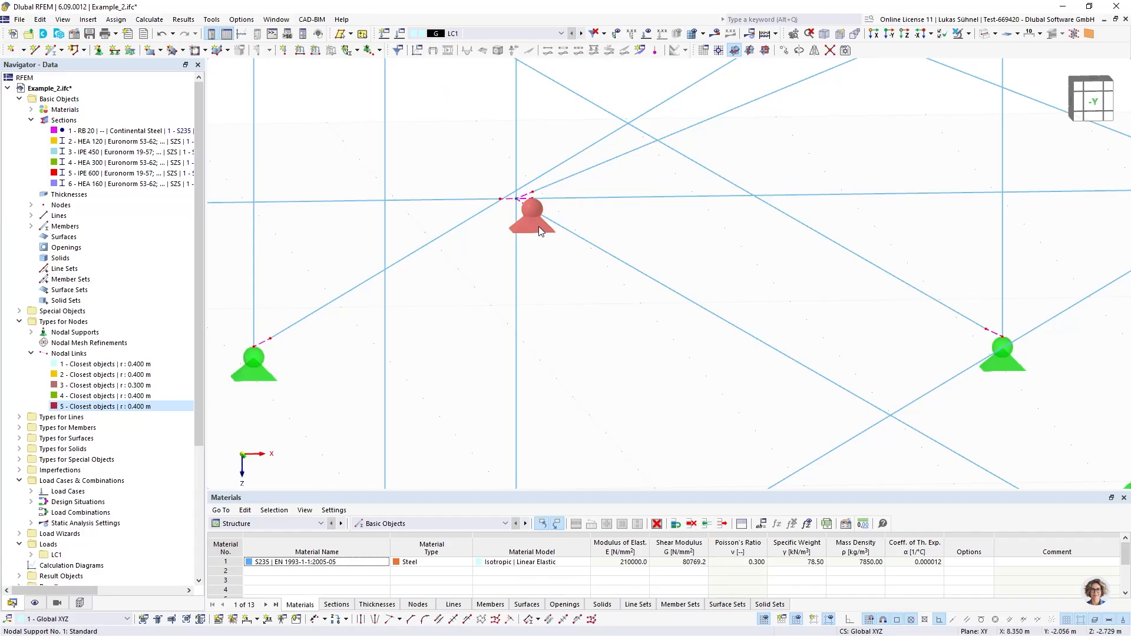
scroll(487, 230, "down", 10)
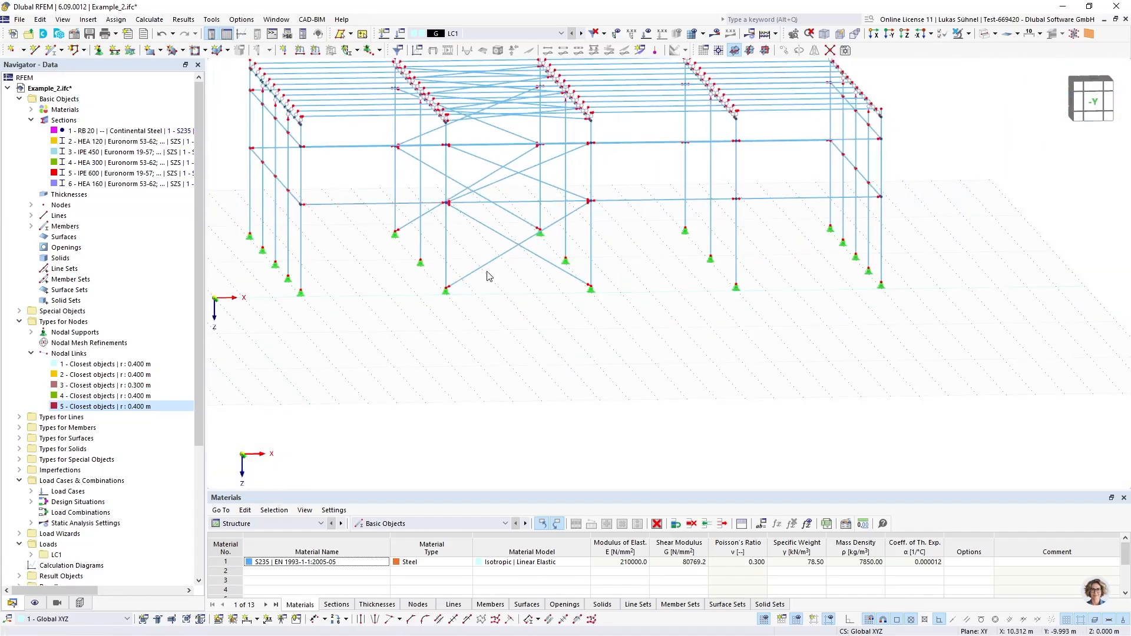
middle_click_drag(487, 273, 562, 315)
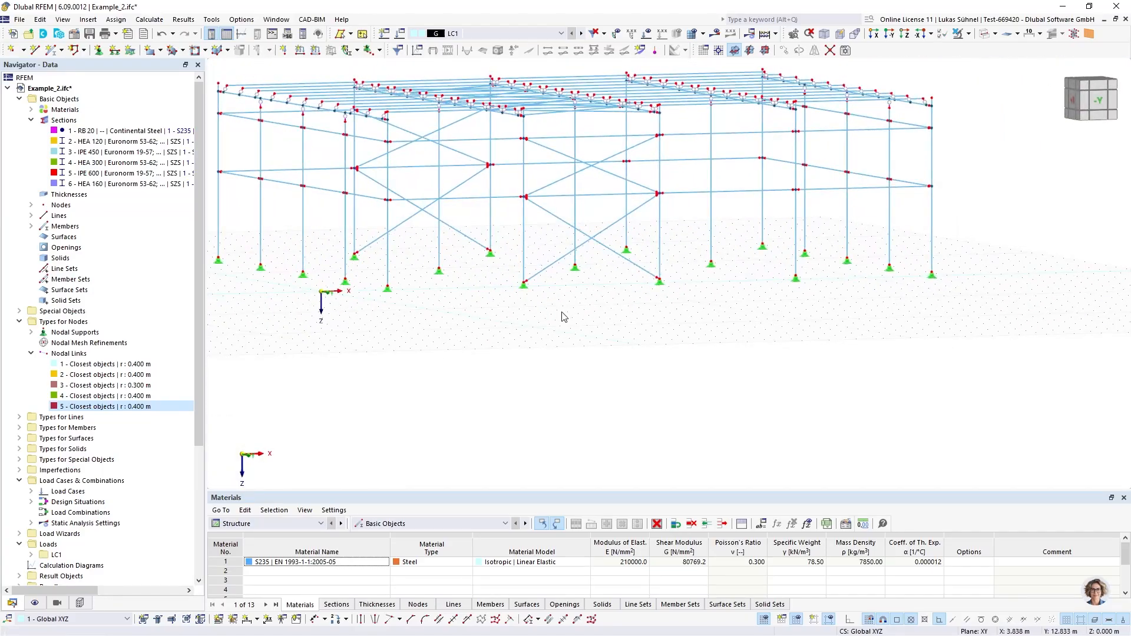
right_click(528, 289)
left_click_drag(564, 396, 570, 397)
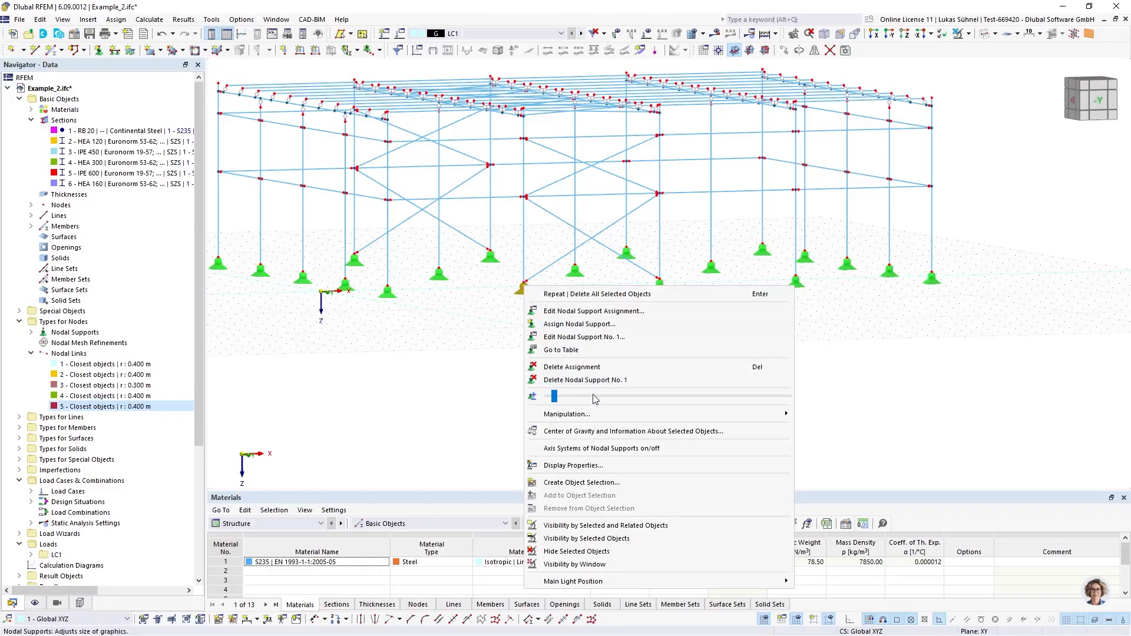
left_click(475, 368)
Switch the supported hall from wireframe to solid display, with the entire structure in view
middle_click_drag(449, 377, 480, 391, "ctrl")
scroll(478, 377, "down", 4)
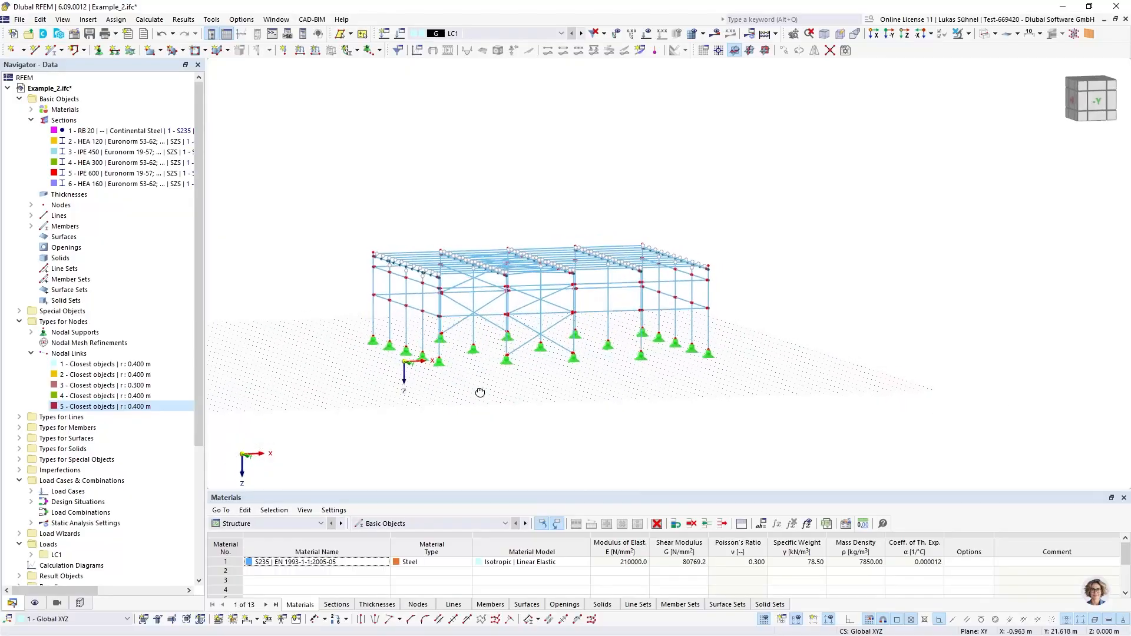
left_click(984, 34)
Change the member type of all members with section 1 - RB 20 to Tension
left_click(82, 130)
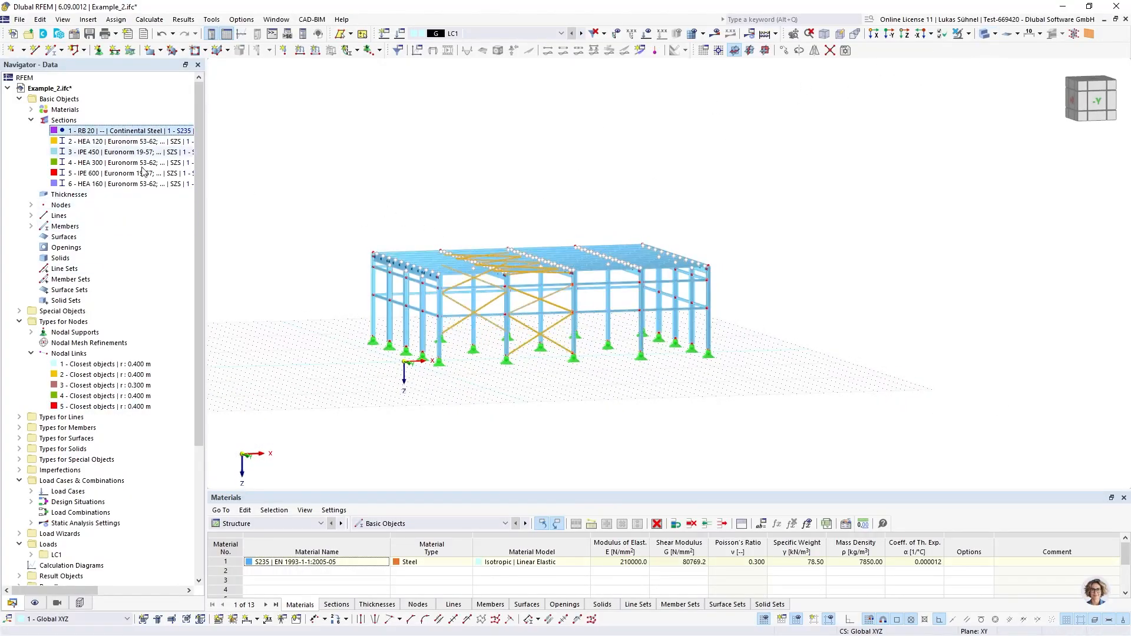
left_click(107, 132)
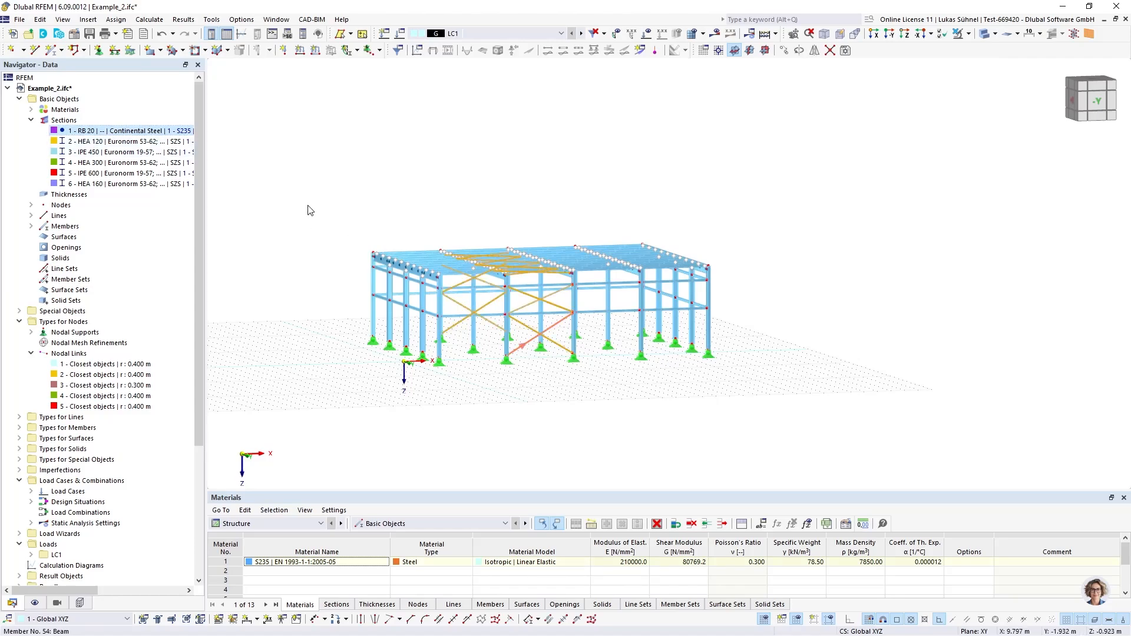
left_click(302, 165)
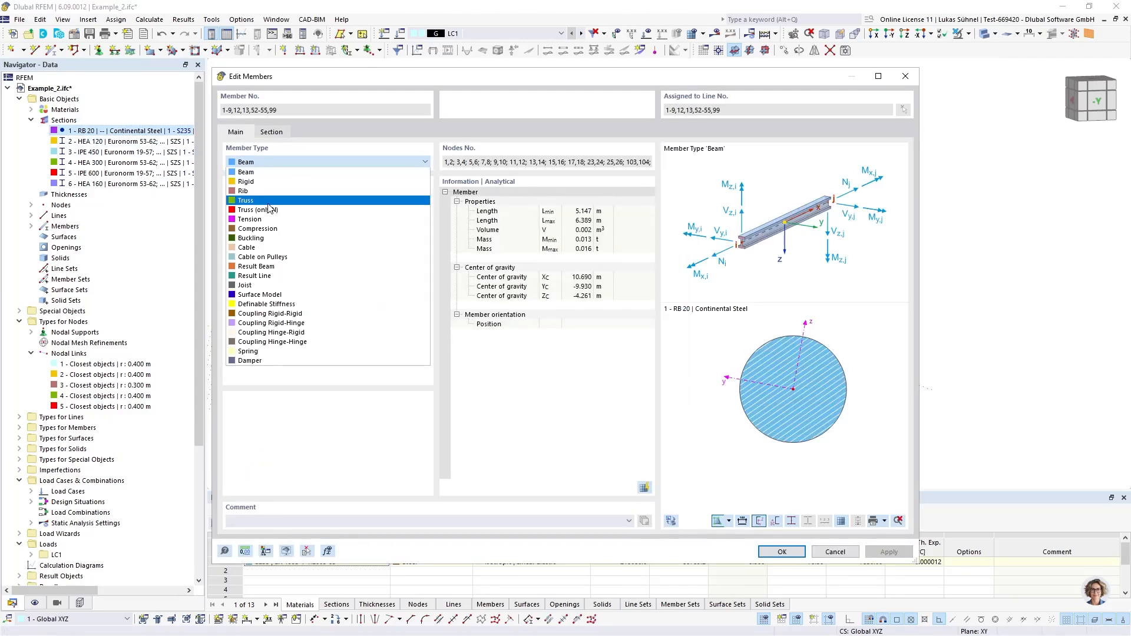
left_click(249, 219)
left_click(782, 552)
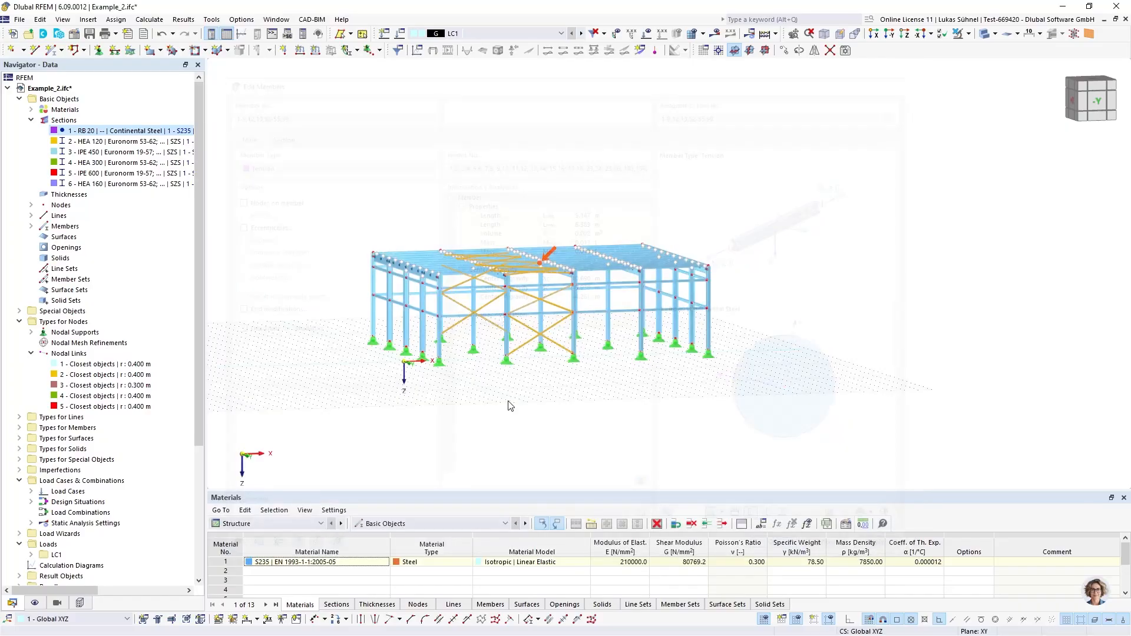
Change the member type of all members with section 2 - HEA 120 to Truss
left_click(551, 412)
middle_click_drag(455, 188, 447, 194, "ctrl")
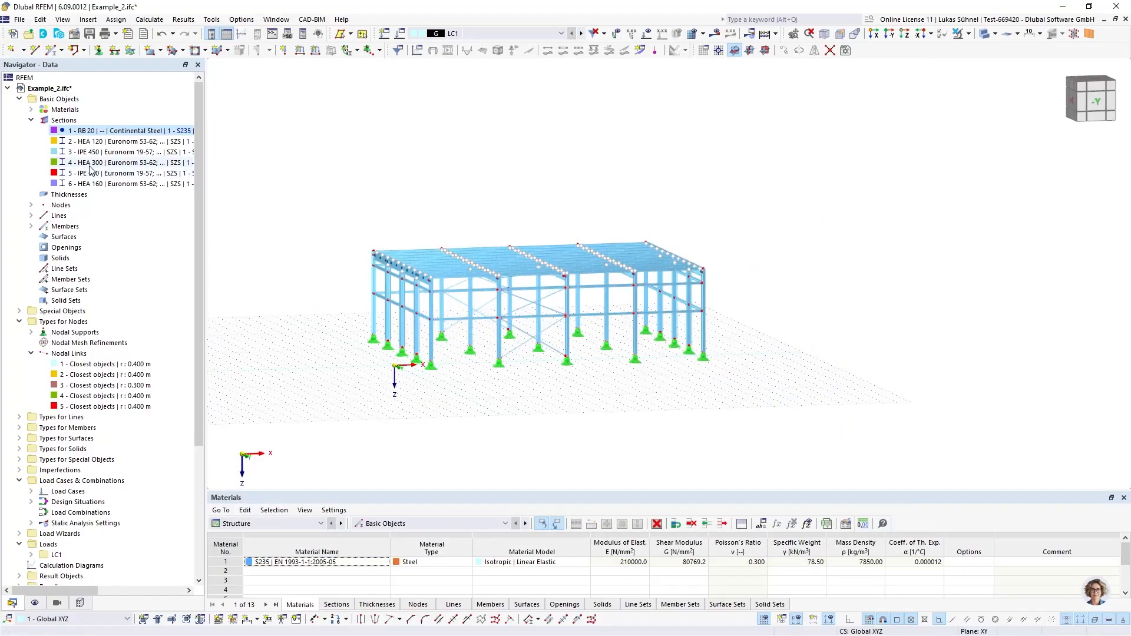
left_click(90, 143)
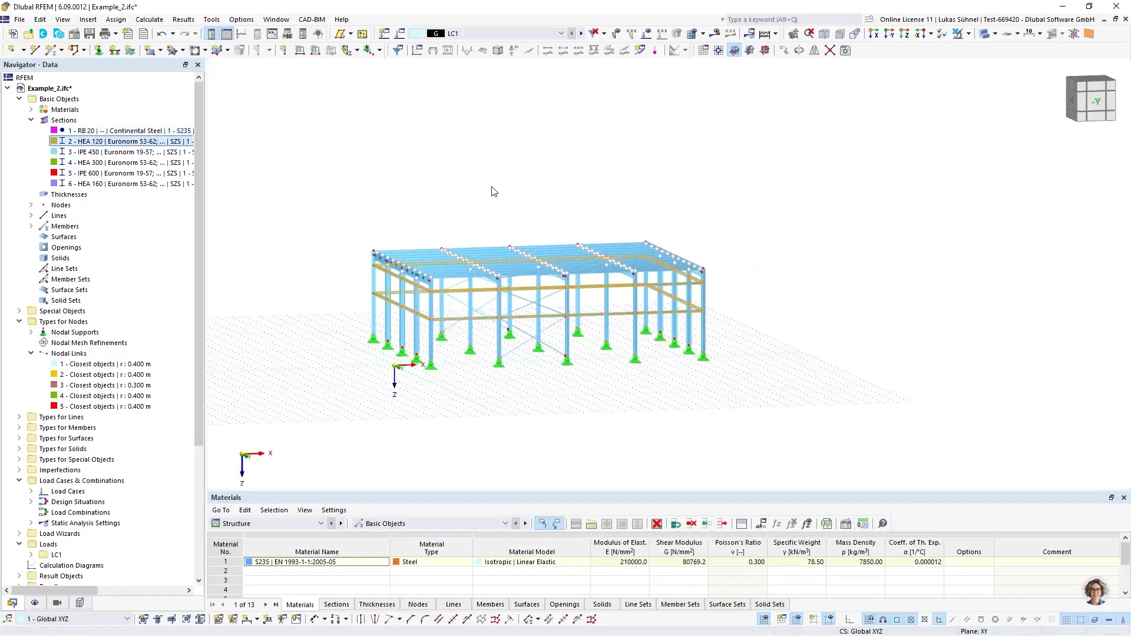
left_click(895, 548)
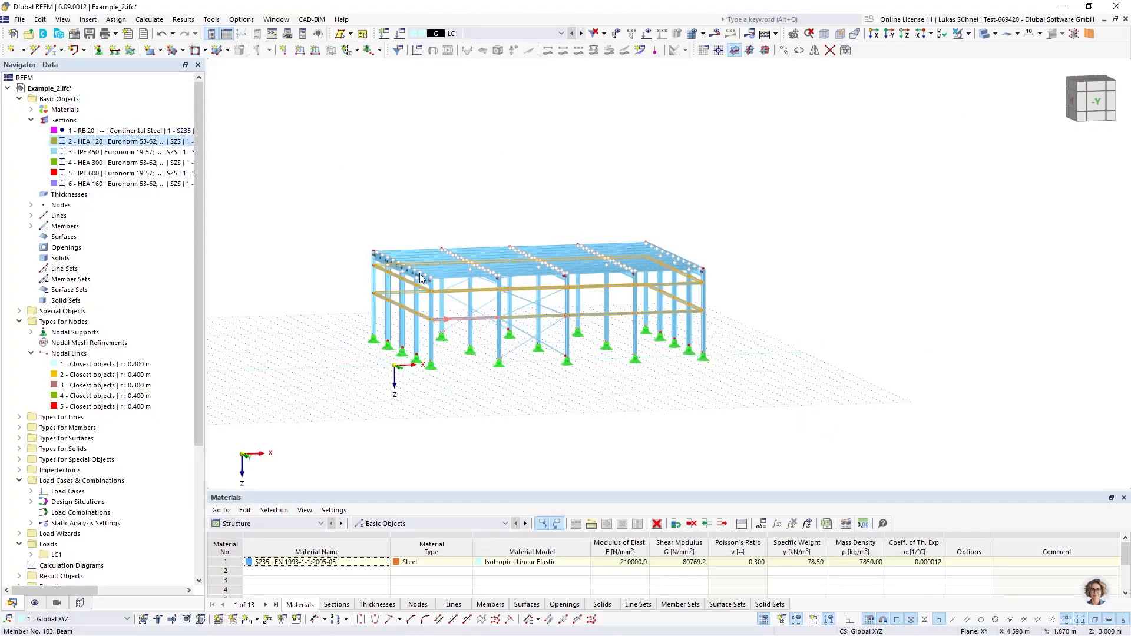
double_click(452, 325)
left_click(286, 163)
left_click(271, 197)
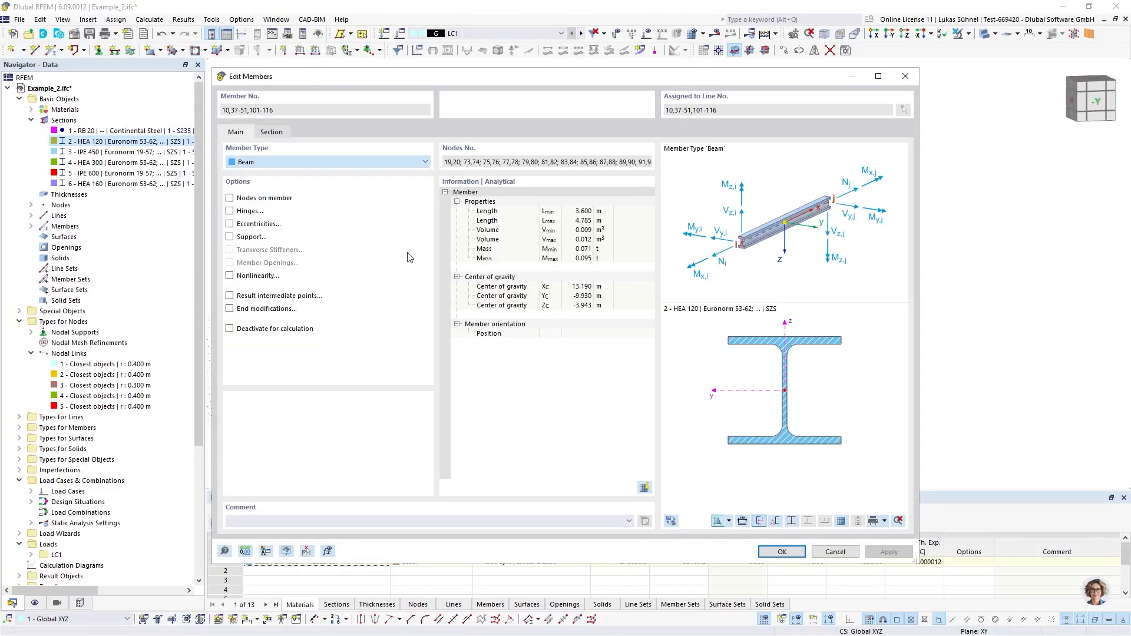
left_click(782, 552)
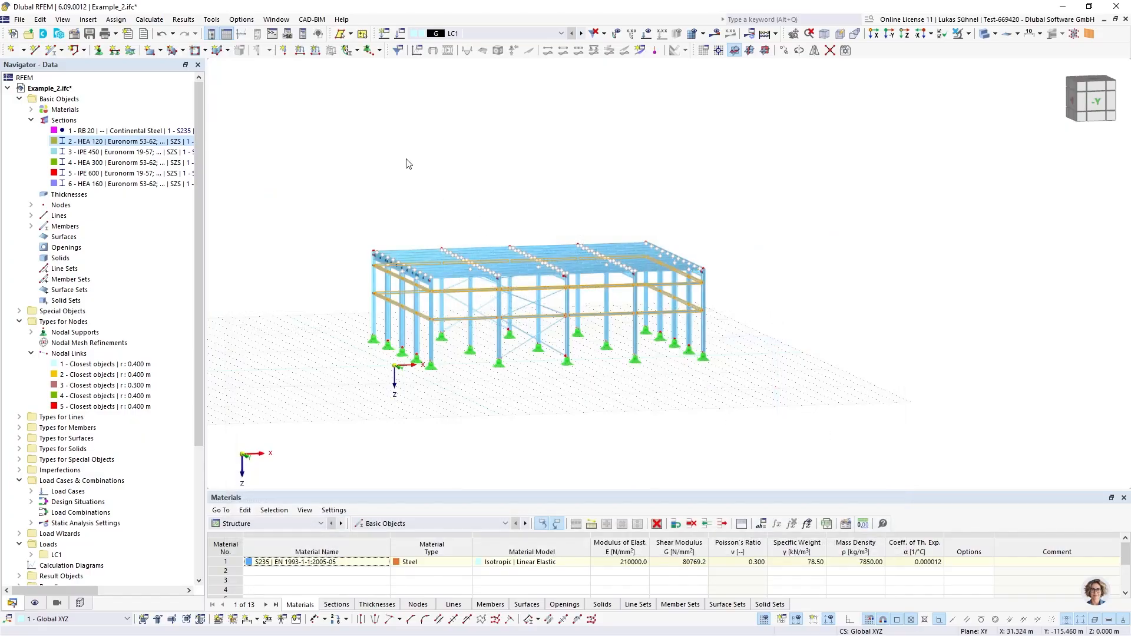
Inspect the purlin-to-roof-beam connections of the hall up close in solid display
middle_click_drag(404, 165, 414, 223, "ctrl")
middle_click_drag(538, 156, 414, 172, "ctrl")
scroll(418, 298, "up", 5)
scroll(418, 298, "up", 3)
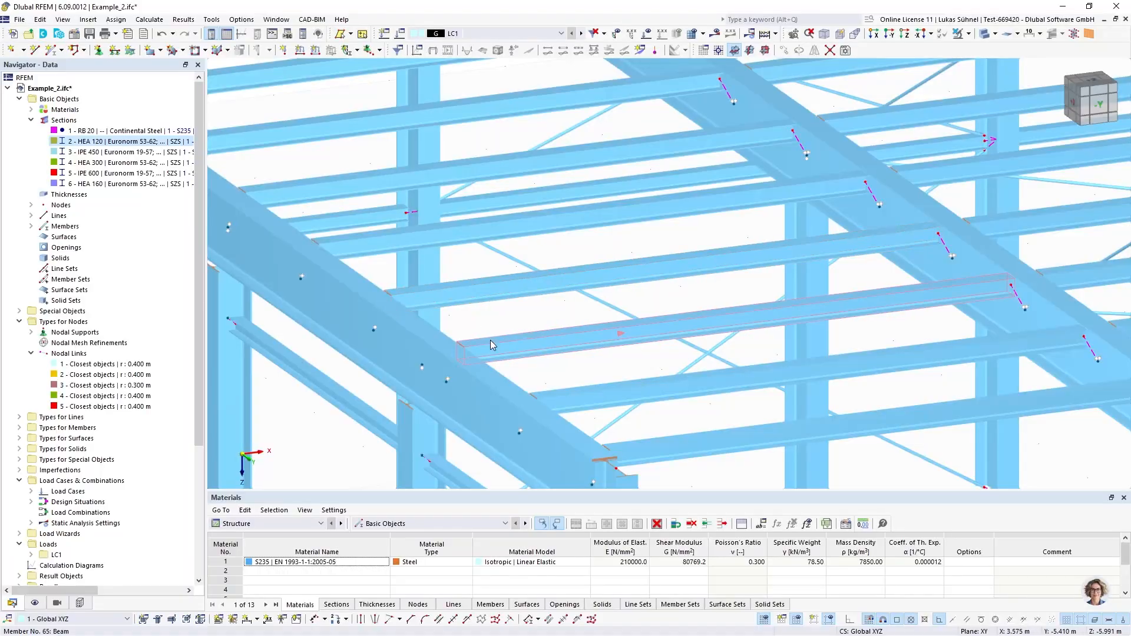
scroll(488, 306, "down", 5)
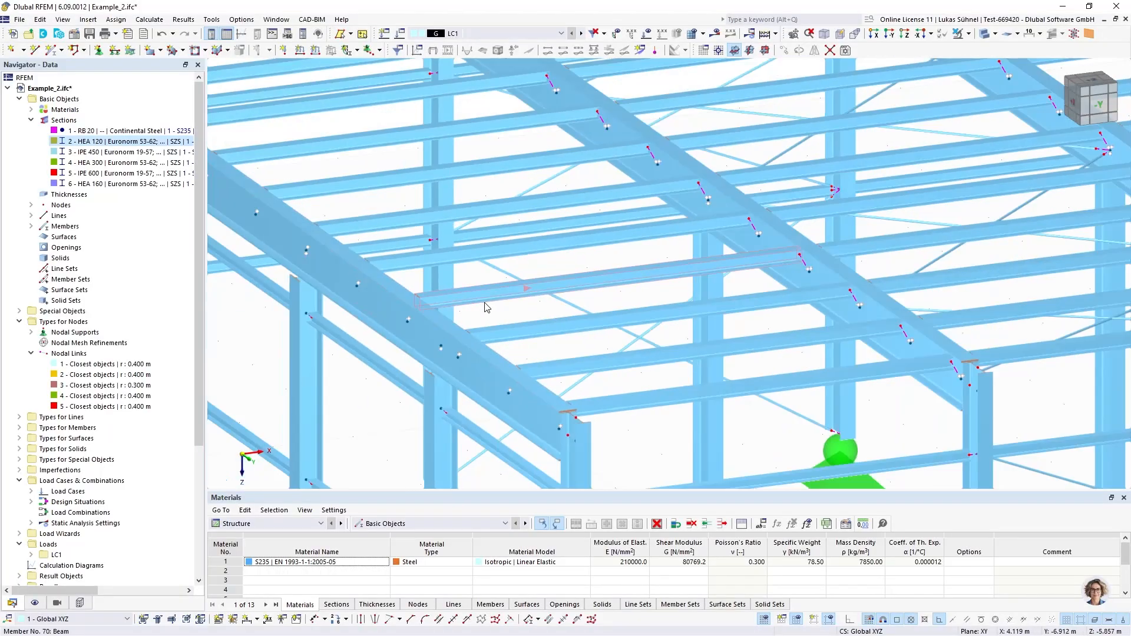
middle_click_drag(318, 337, 471, 292, "ctrl")
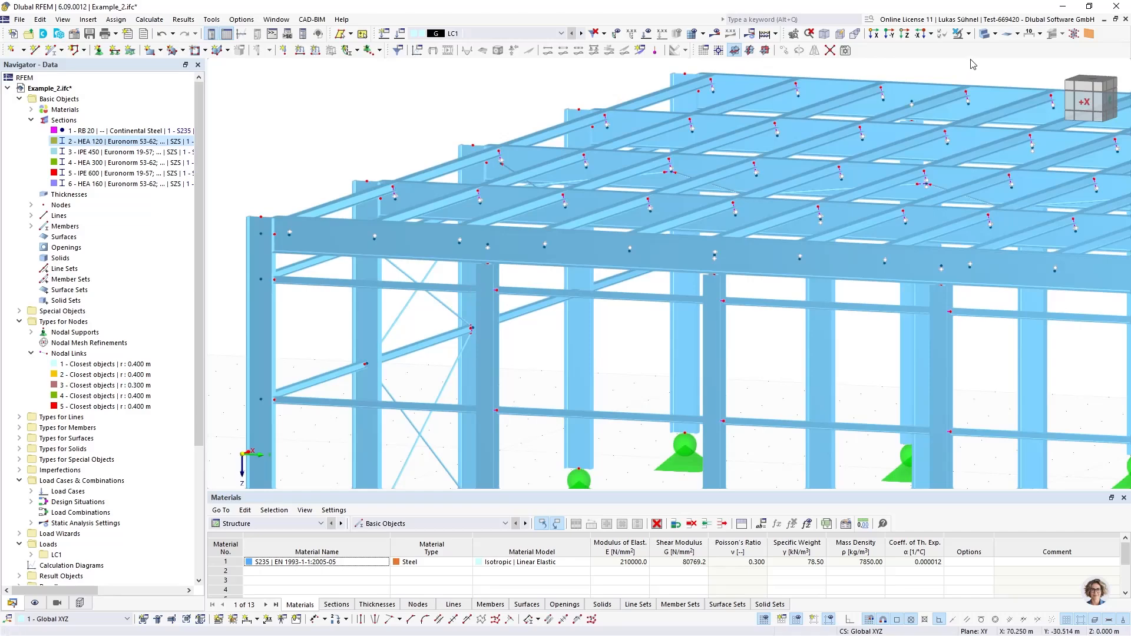
Examine the rigid links between purlins, roof beams and columns in wireframe display, then return to the solid view of the whole hall
left_click(984, 34)
scroll(690, 310, "up", 6)
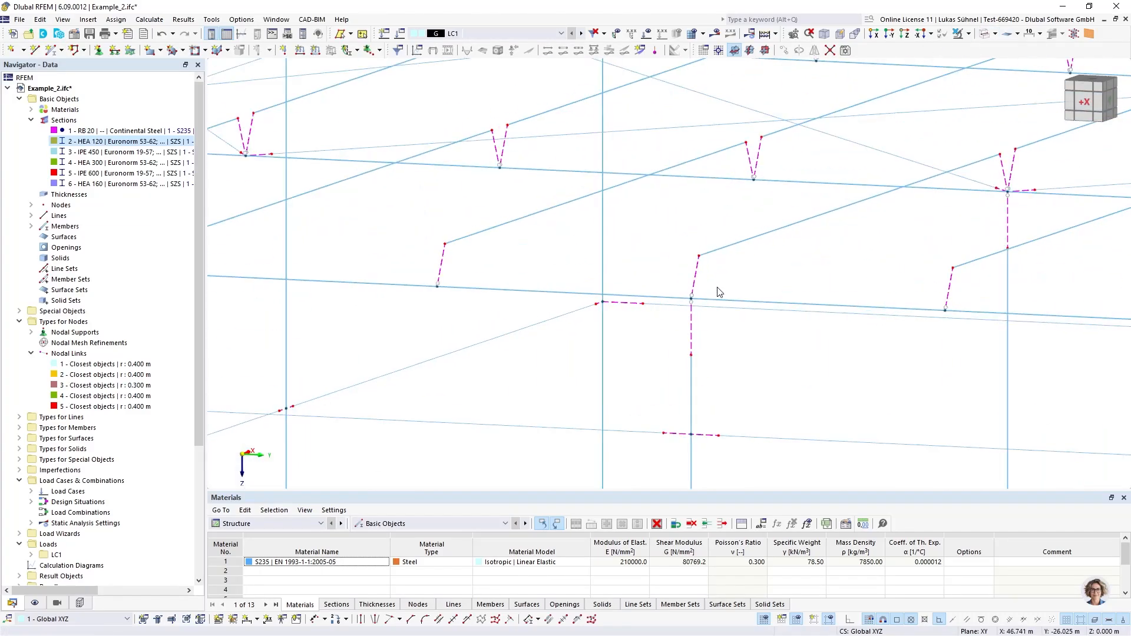
scroll(700, 377, "down", 2)
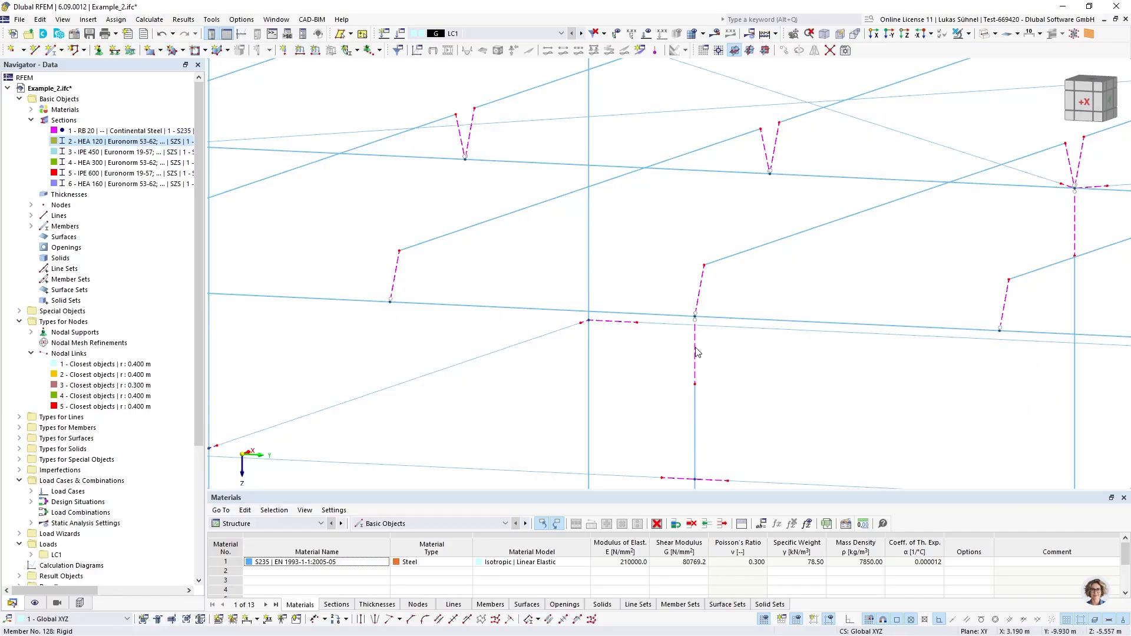
scroll(695, 351, "down", 3)
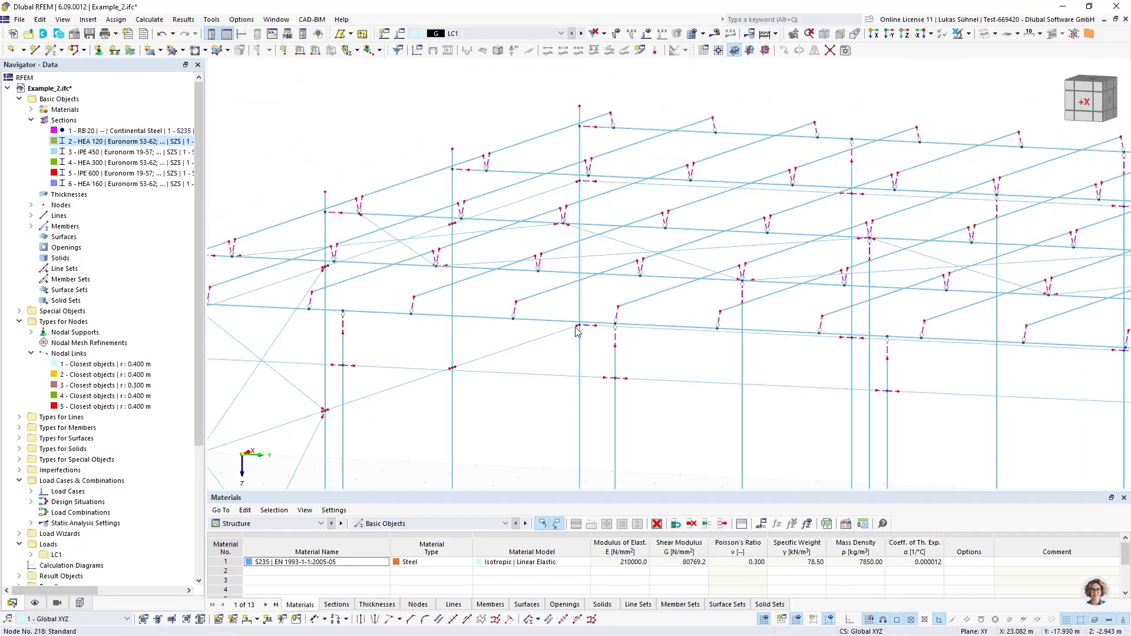
left_click(985, 34)
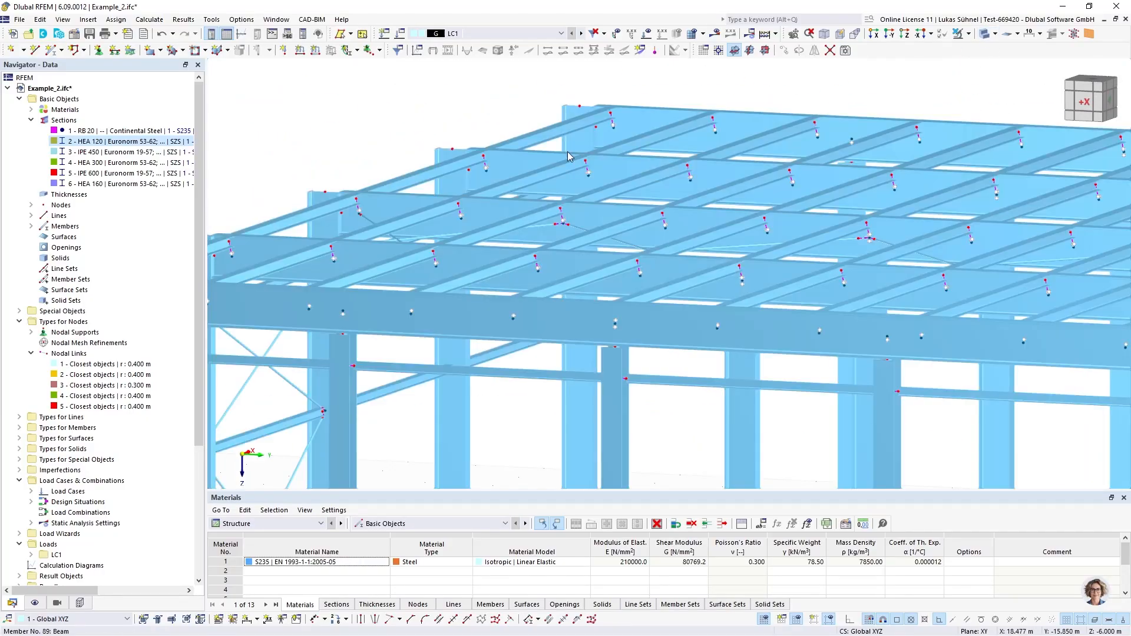
scroll(567, 156, "down", 5)
middle_click_drag(636, 172, 479, 151, "ctrl")
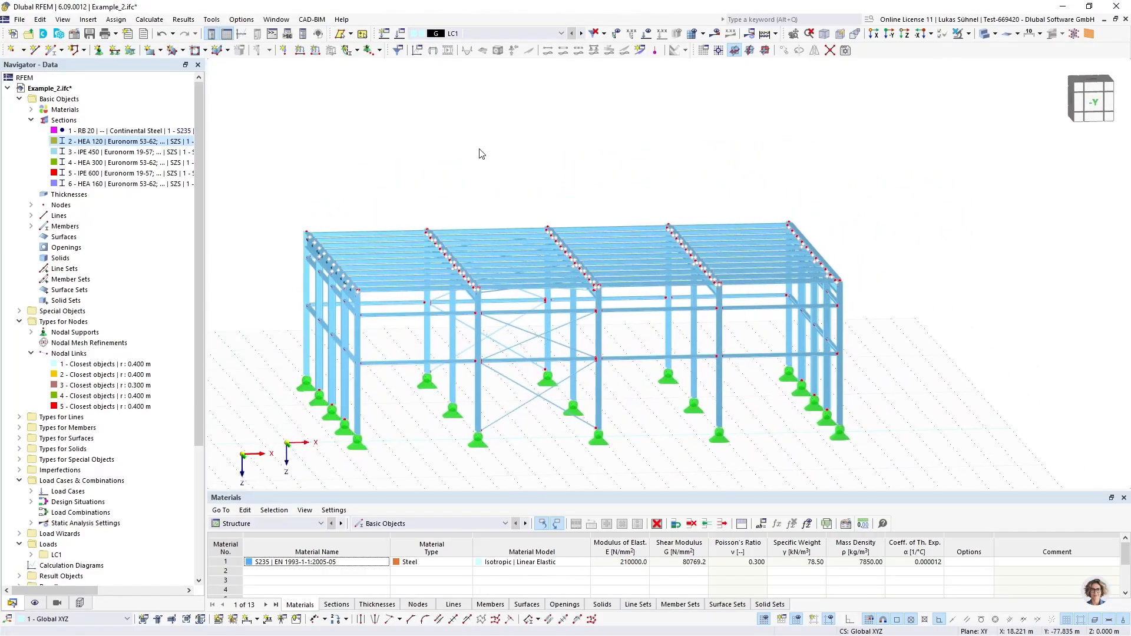
Open load case LC1 with active self-weight and run its static analysis
scroll(100, 422, "down", 6)
double_click(54, 375)
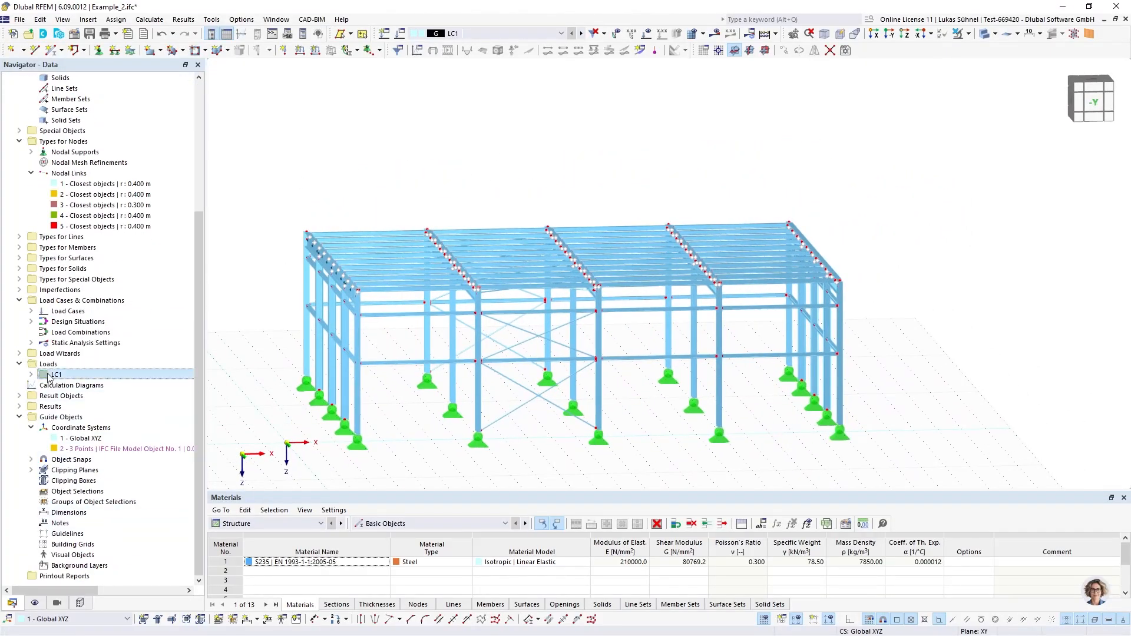
left_click(31, 375)
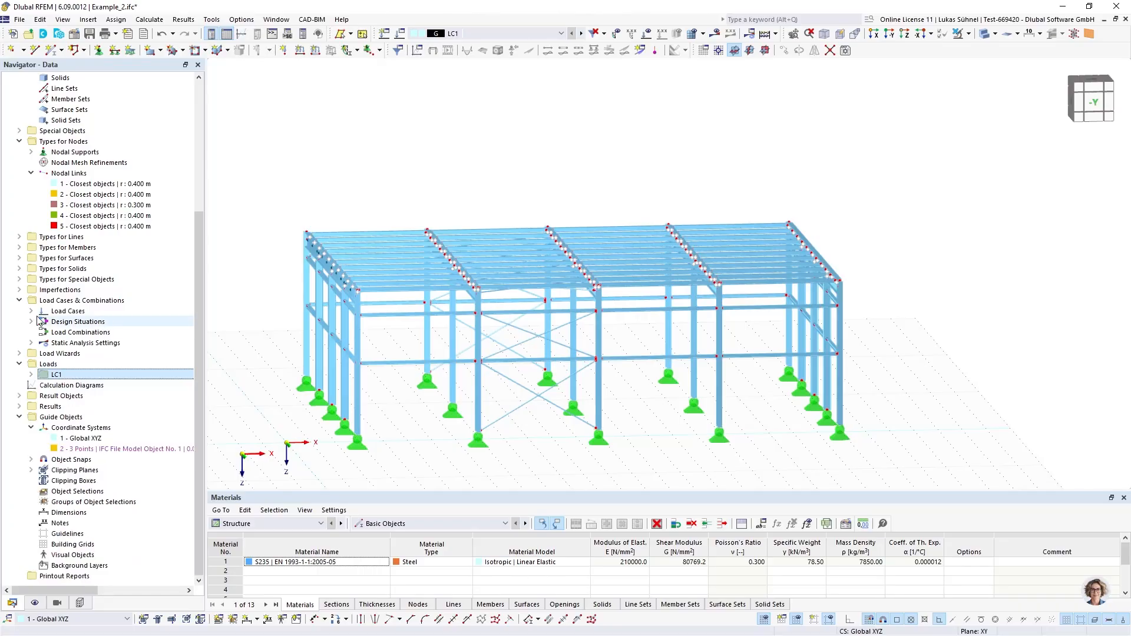
left_click(31, 311)
left_click(85, 322)
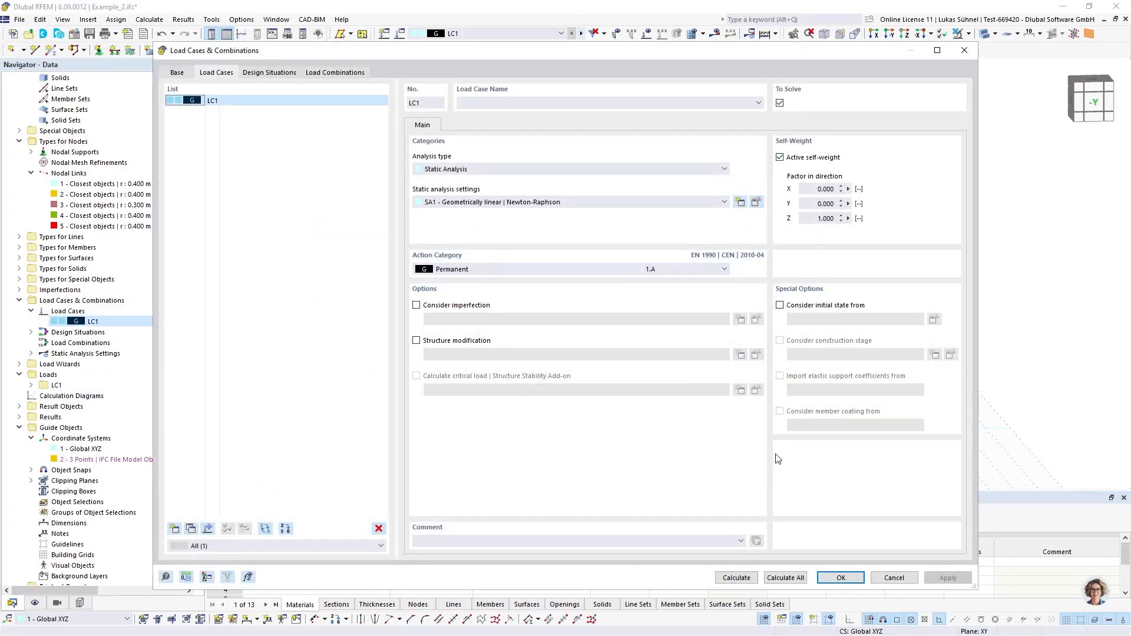
left_click(745, 577)
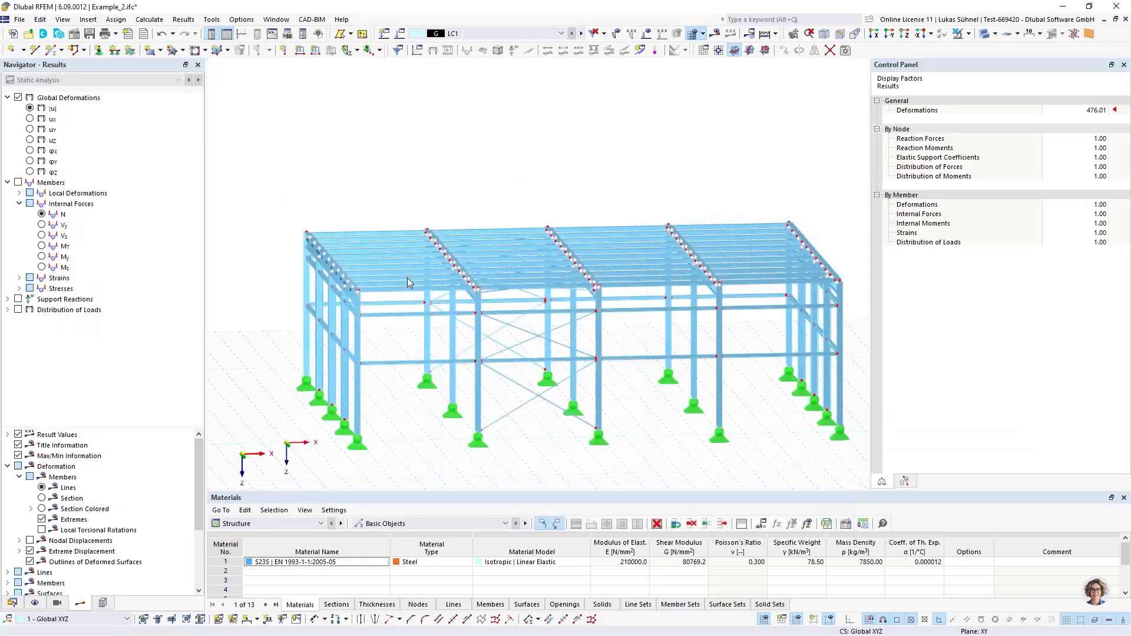
Examine the global deformations |u| of the hall for LC1 from several angles
middle_click_drag(411, 246, 429, 179, "ctrl")
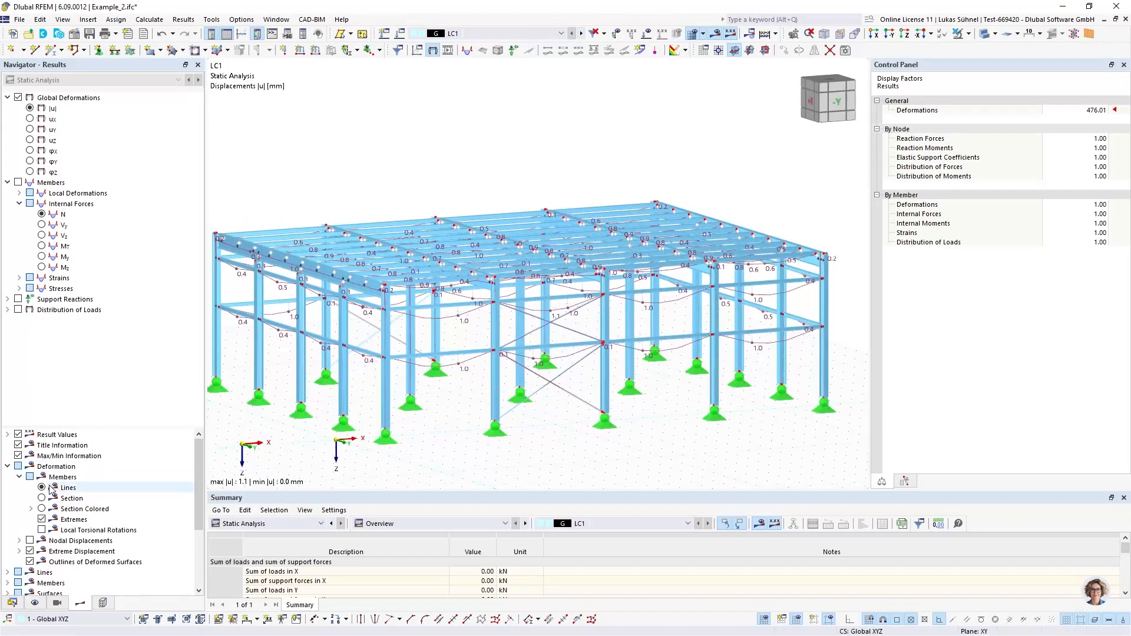
middle_click_drag(368, 252, 463, 253, "ctrl")
scroll(463, 253, "down", 2)
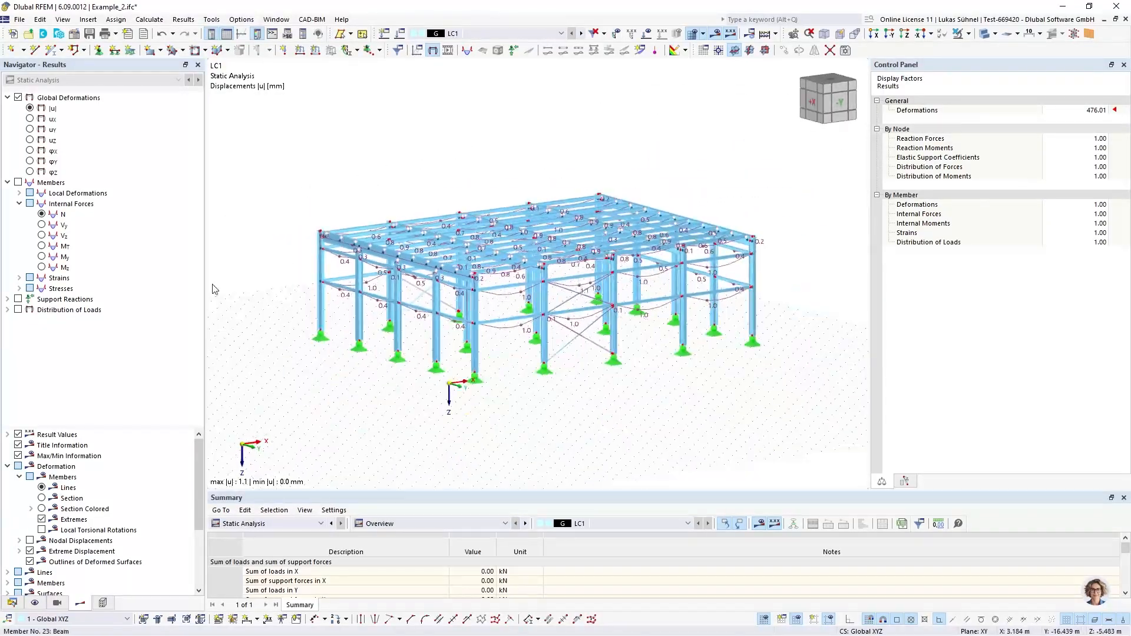
Display the member axial forces N for LC1 on the wireframe model
left_click(43, 214)
middle_click_drag(389, 176, 388, 265, "ctrl")
left_click(977, 37)
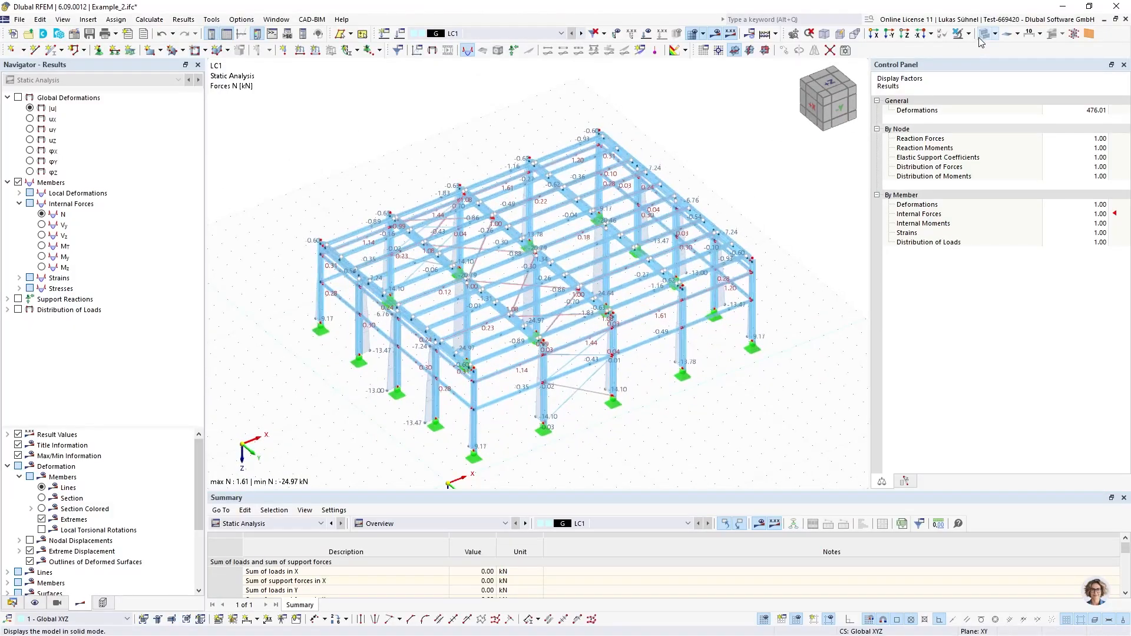
middle_click_drag(543, 243, 624, 189, "ctrl")
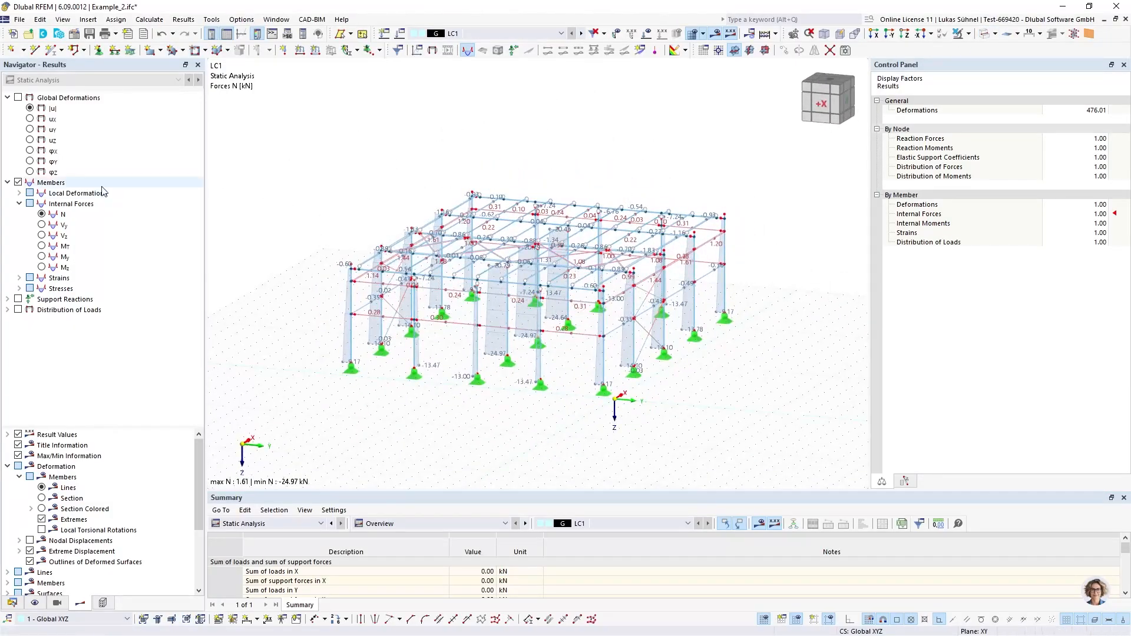
Display the member bending moments My for LC1 and examine them across the whole frame
left_click(42, 257)
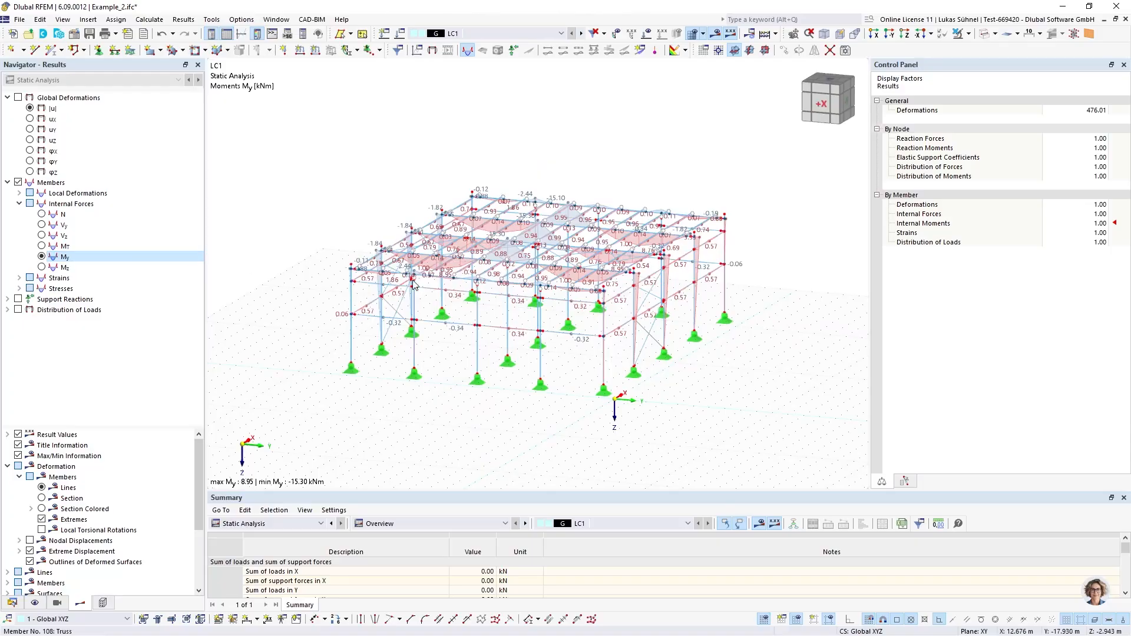
scroll(402, 243, "up", 6)
middle_click_drag(630, 282, 457, 289)
scroll(414, 274, "down", 6)
scroll(421, 253, "down", 3)
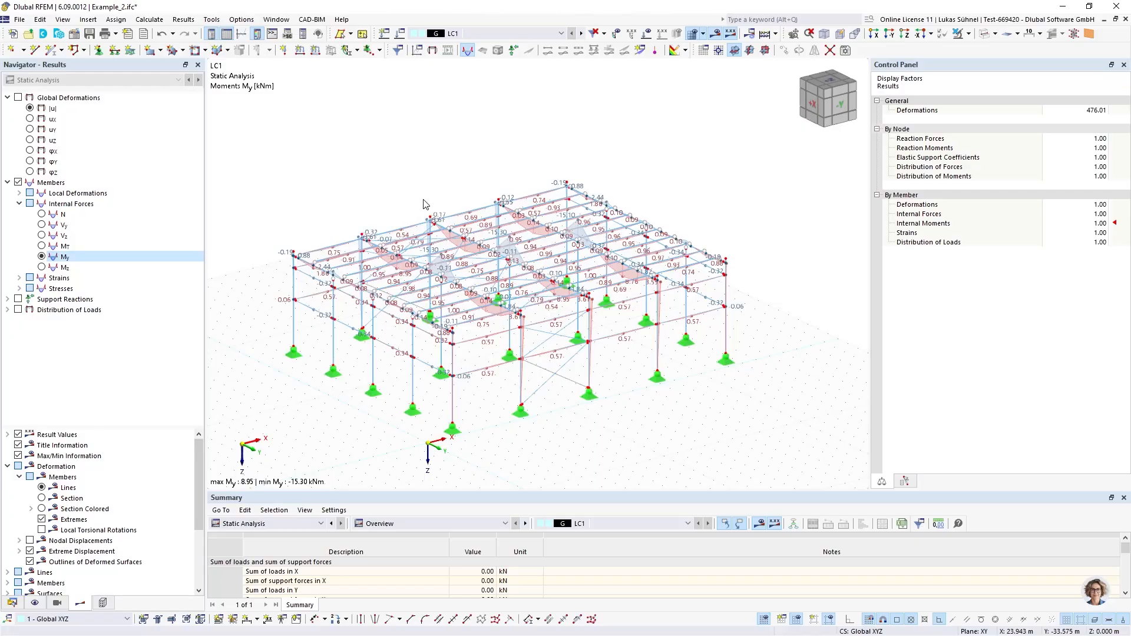
Switch the model back to solid display, return to the model data tree and hide the LC1 results
left_click(982, 32)
middle_click_drag(662, 156, 628, 141, "ctrl")
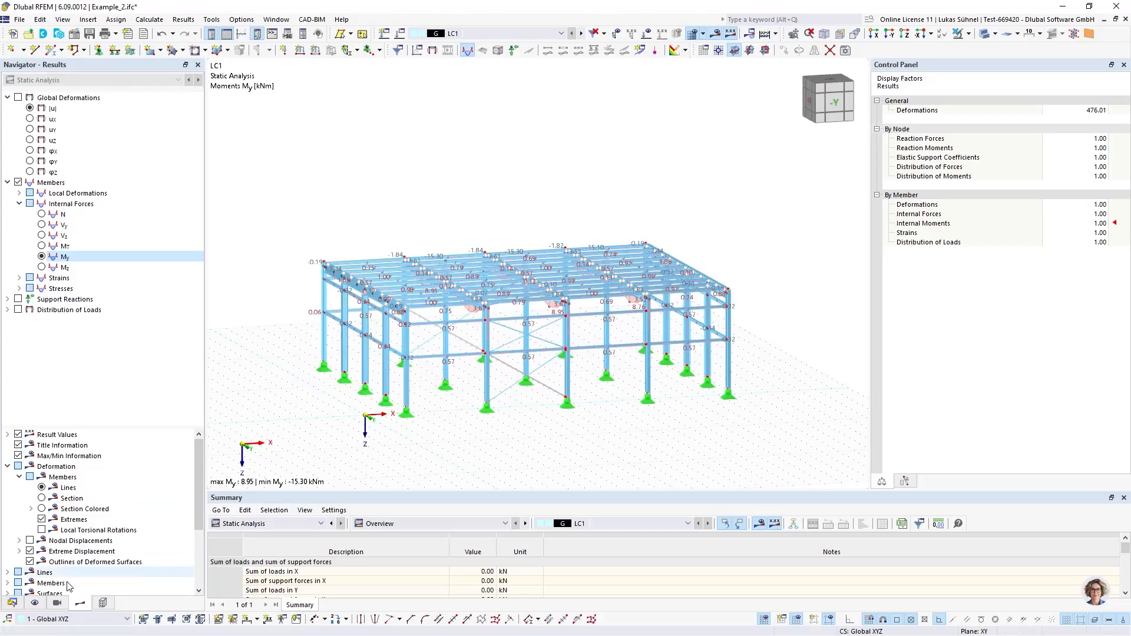
left_click(11, 602)
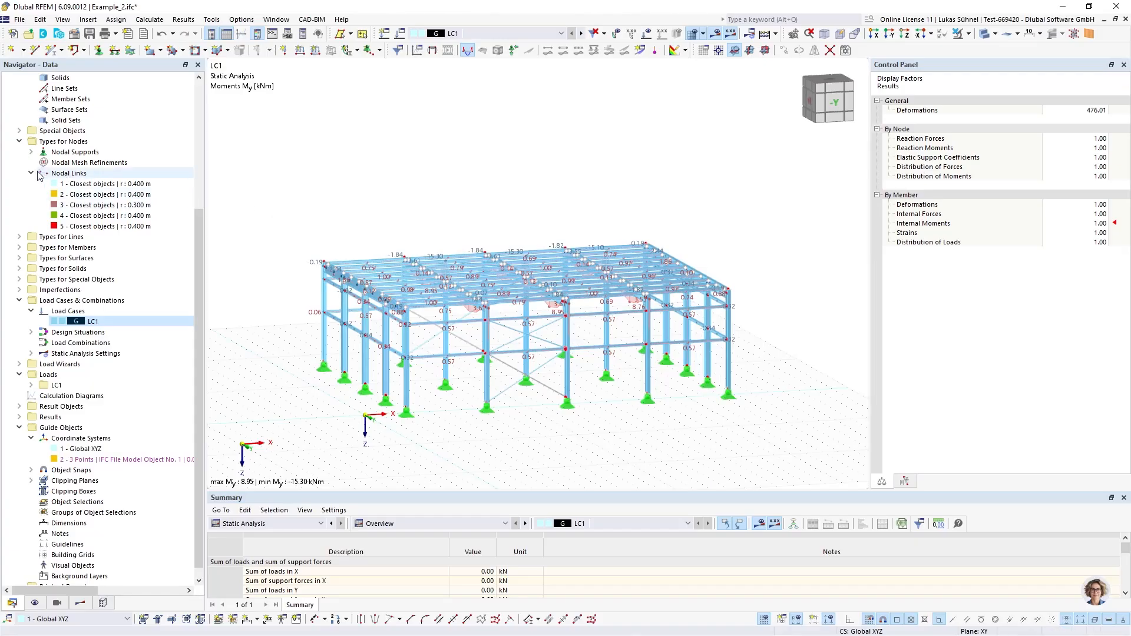
scroll(65, 210, "up", 3)
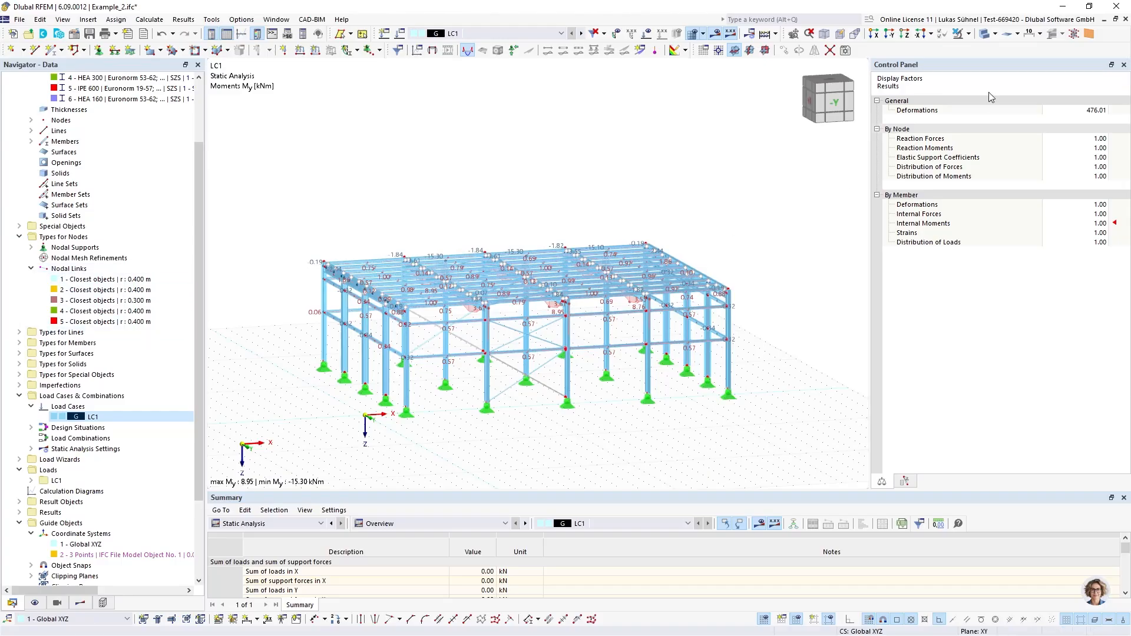
left_click(713, 37)
middle_click_drag(591, 168, 560, 184)
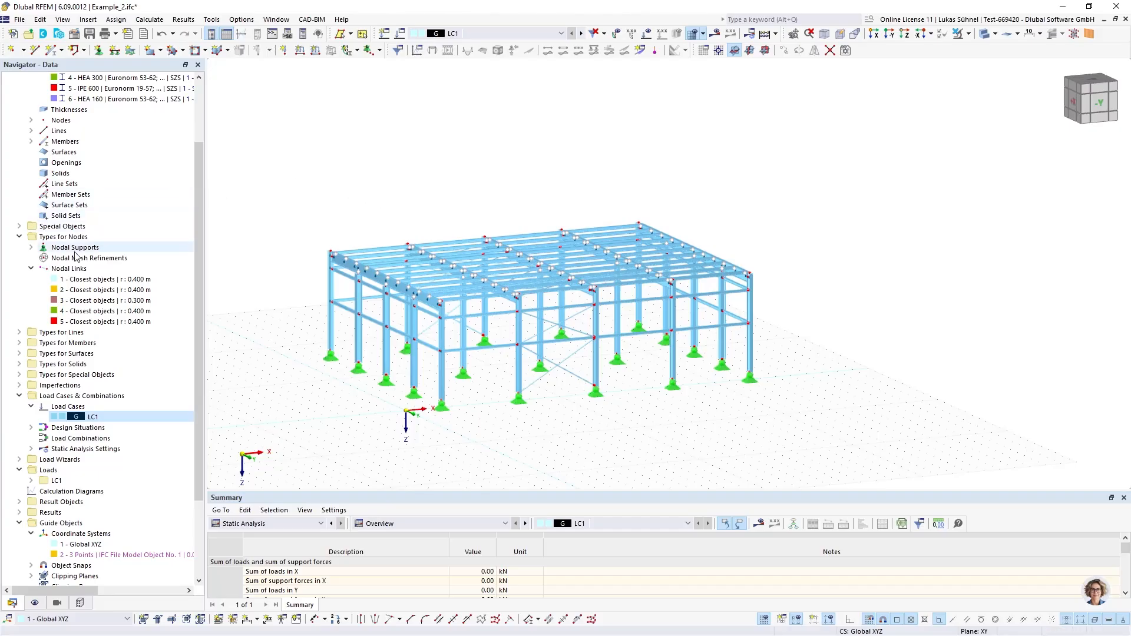
Collapse the nodal links, expand the line types in the data tree and view the supported hall from the -Y side
left_click(31, 268)
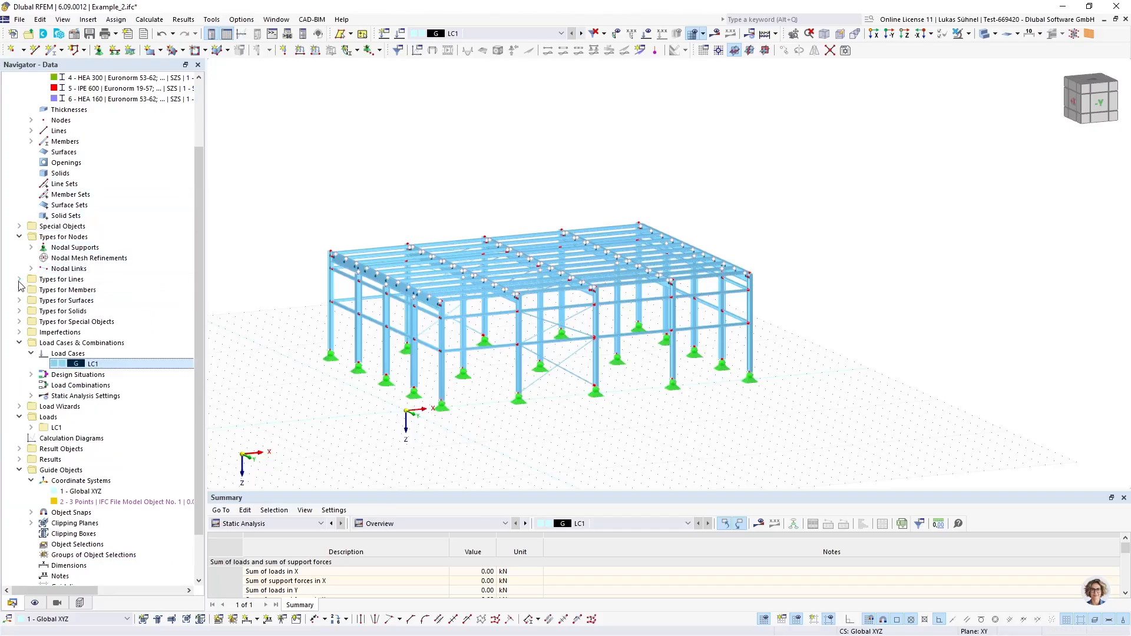
left_click(19, 279)
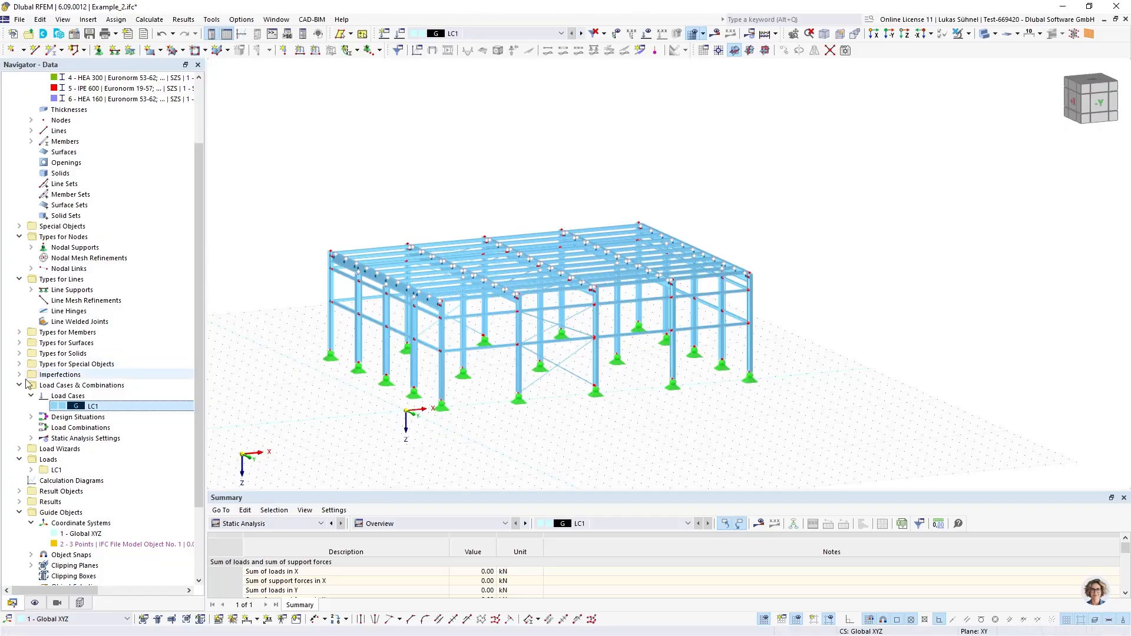
middle_click_drag(317, 393, 394, 444, "ctrl")
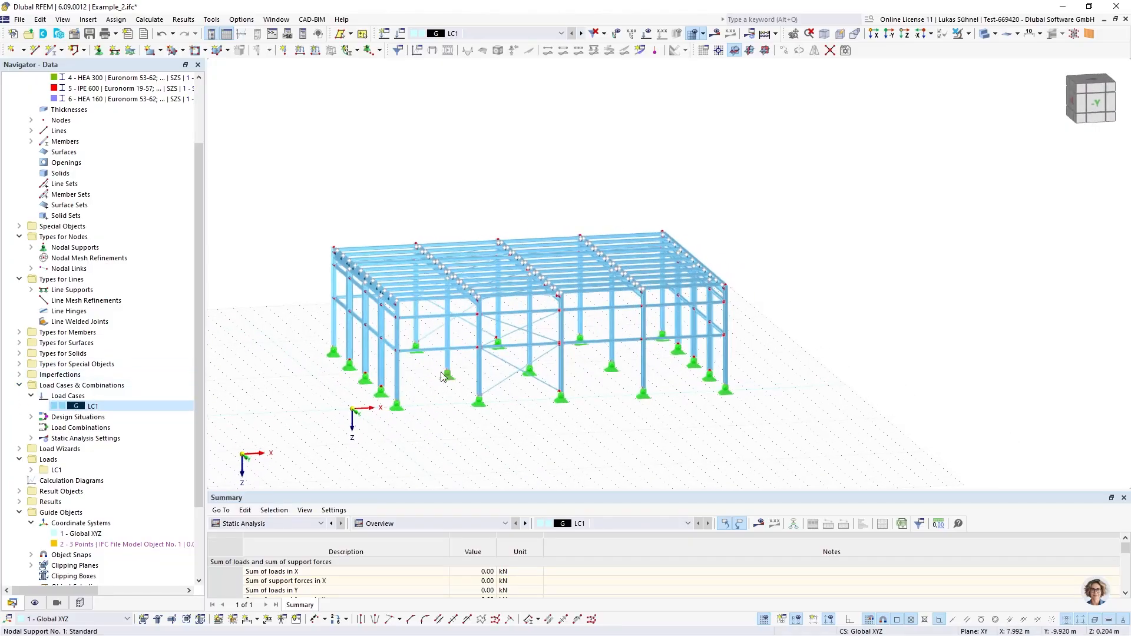
scroll(430, 378, "up", 3)
middle_click_drag(429, 378, 427, 418, "ctrl")
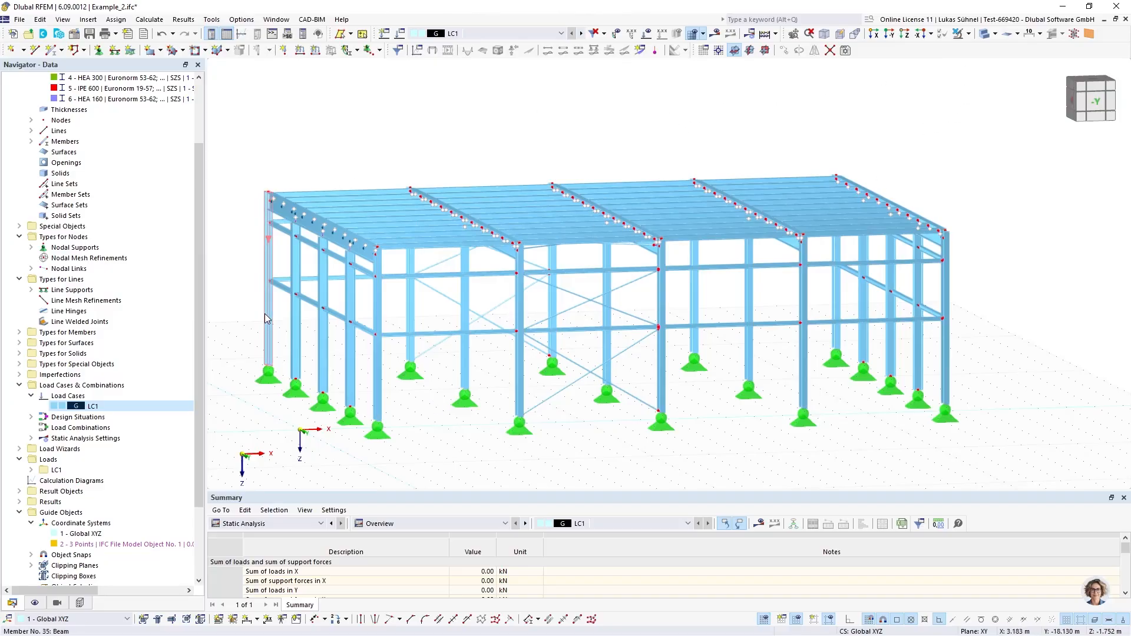
middle_click_drag(441, 311, 409, 303, "ctrl")
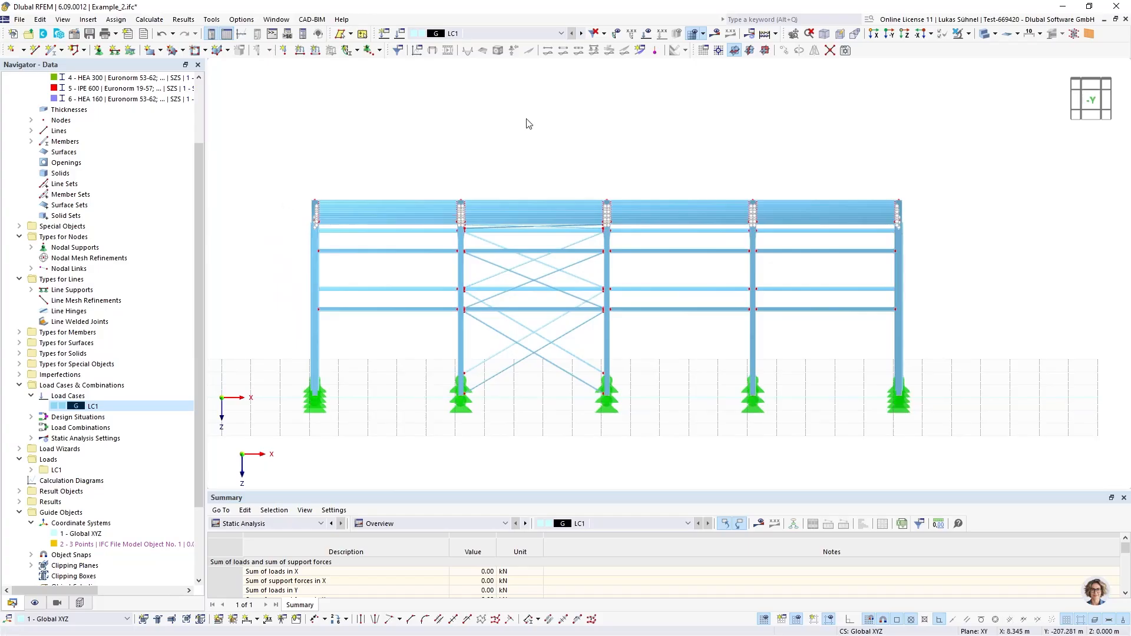
Compare the purlin and frame corner connections in wireframe and solid display in the -Y view
left_click(983, 34)
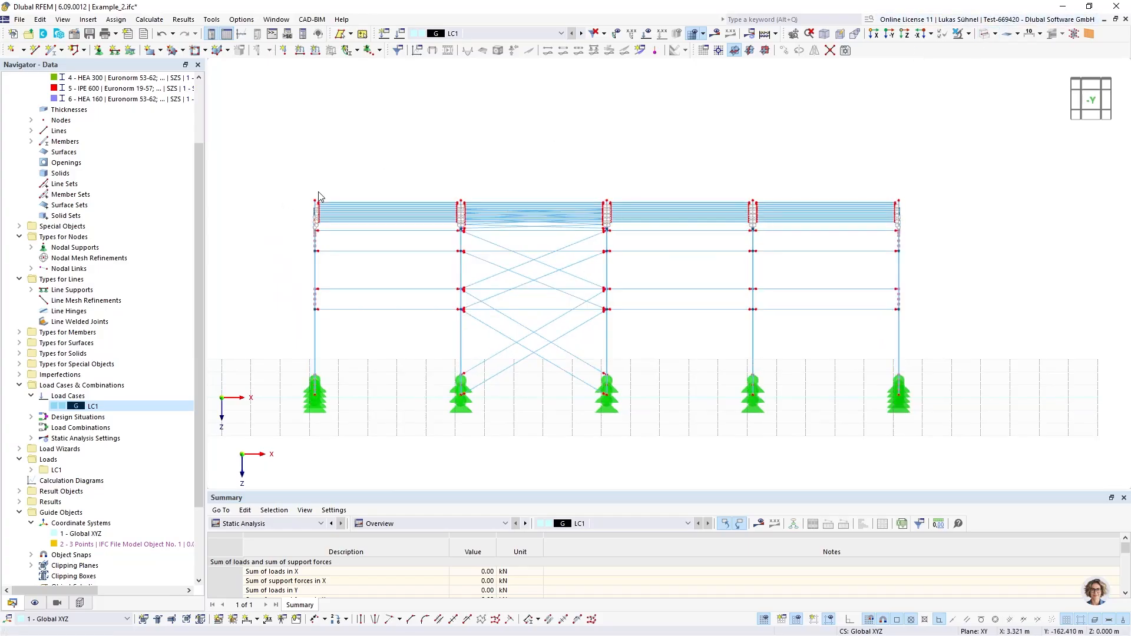
scroll(330, 200, "up", 5)
middle_click_drag(341, 204, 434, 189, "ctrl")
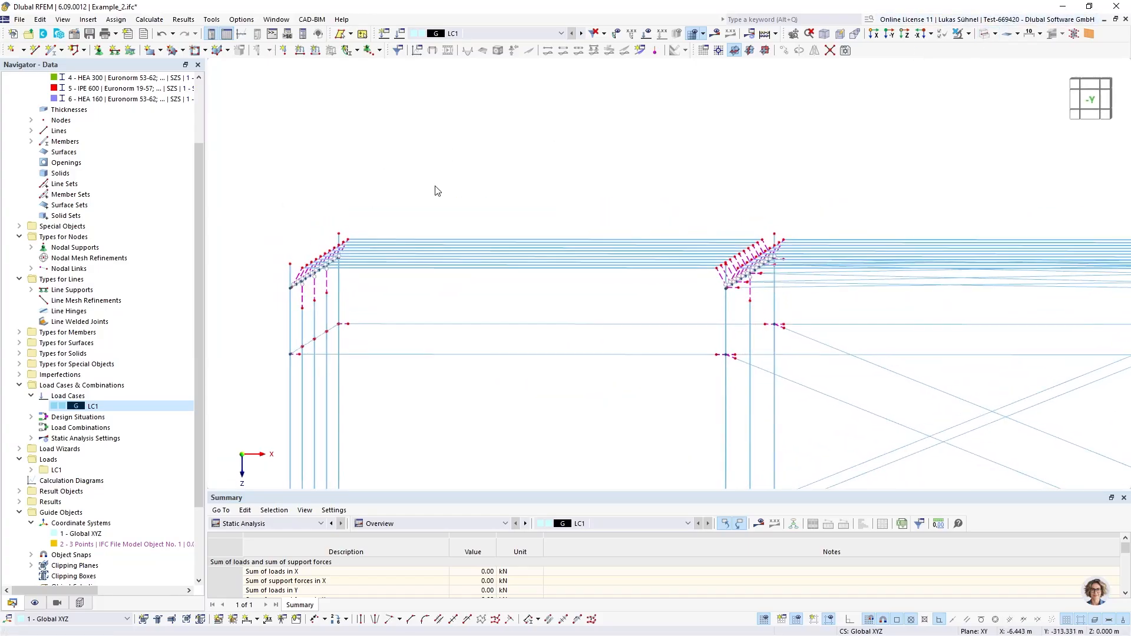
left_click(984, 35)
scroll(406, 213, "up", 6)
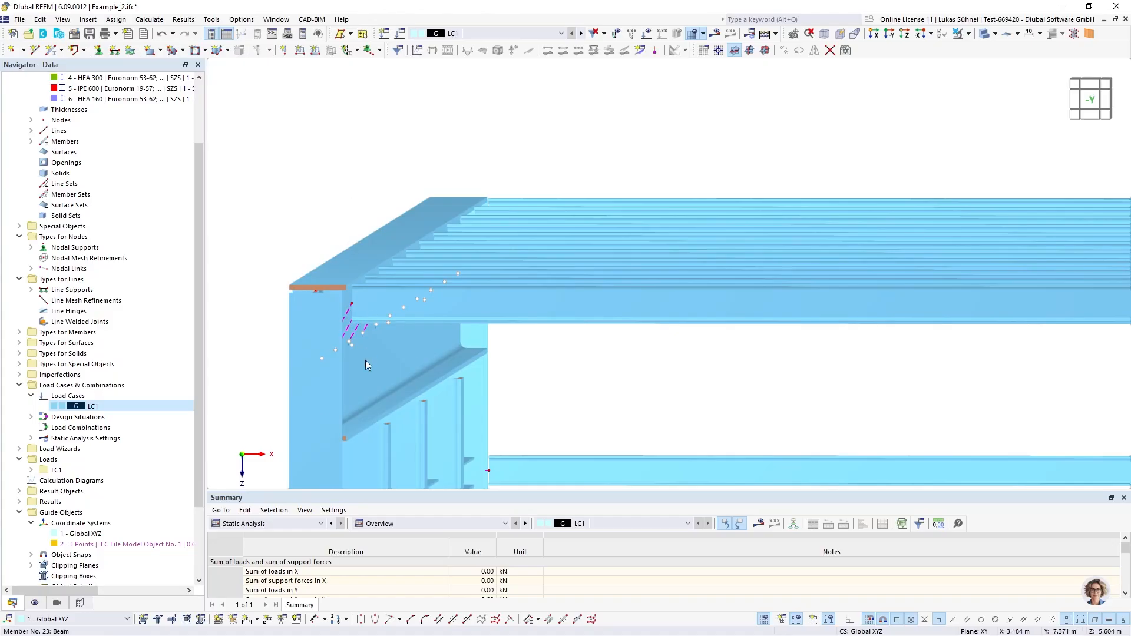
scroll(314, 236, "down", 2)
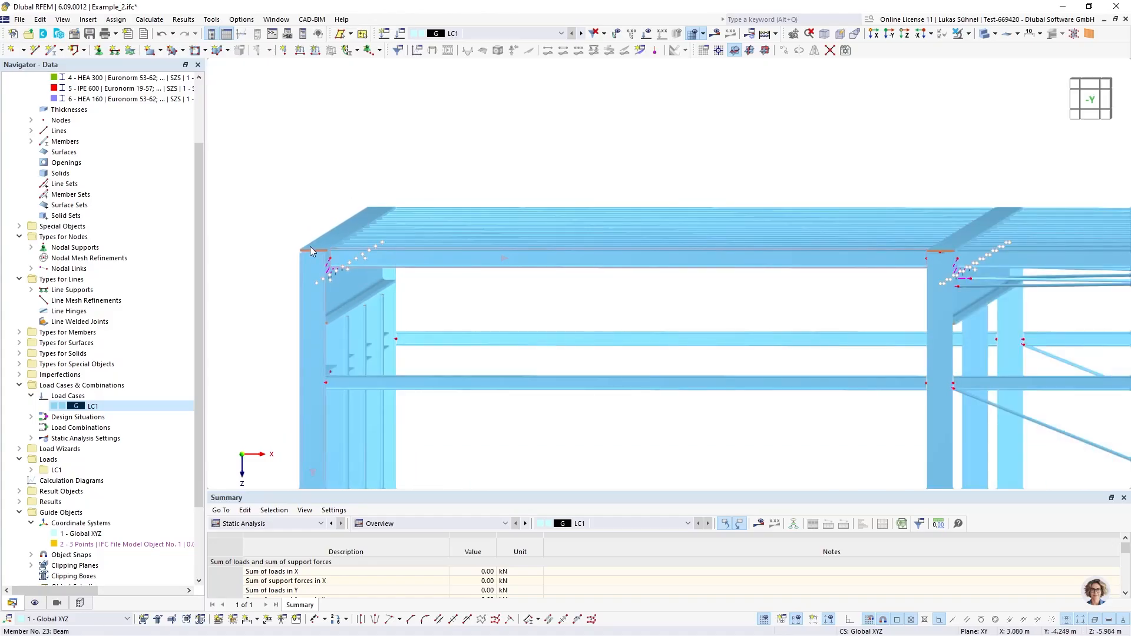
Examine the purlin, rafter and column connections at the roof corner and the whole supported hall from oblique views
scroll(363, 177, "down", 1)
middle_click_drag(378, 166, 440, 152, "ctrl")
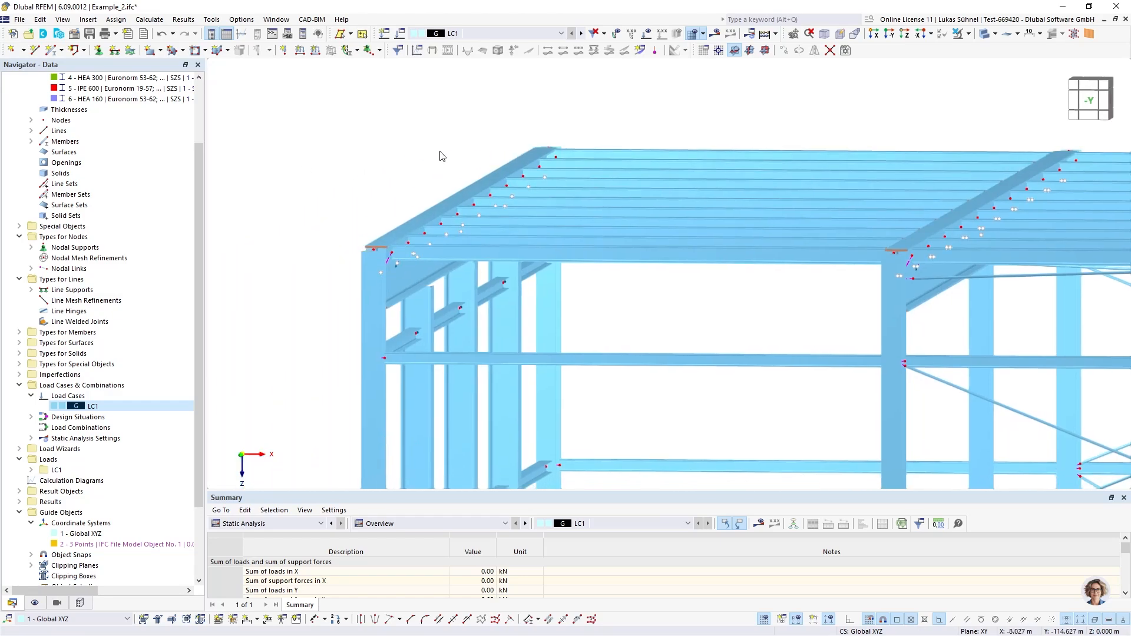
scroll(352, 246, "up", 4)
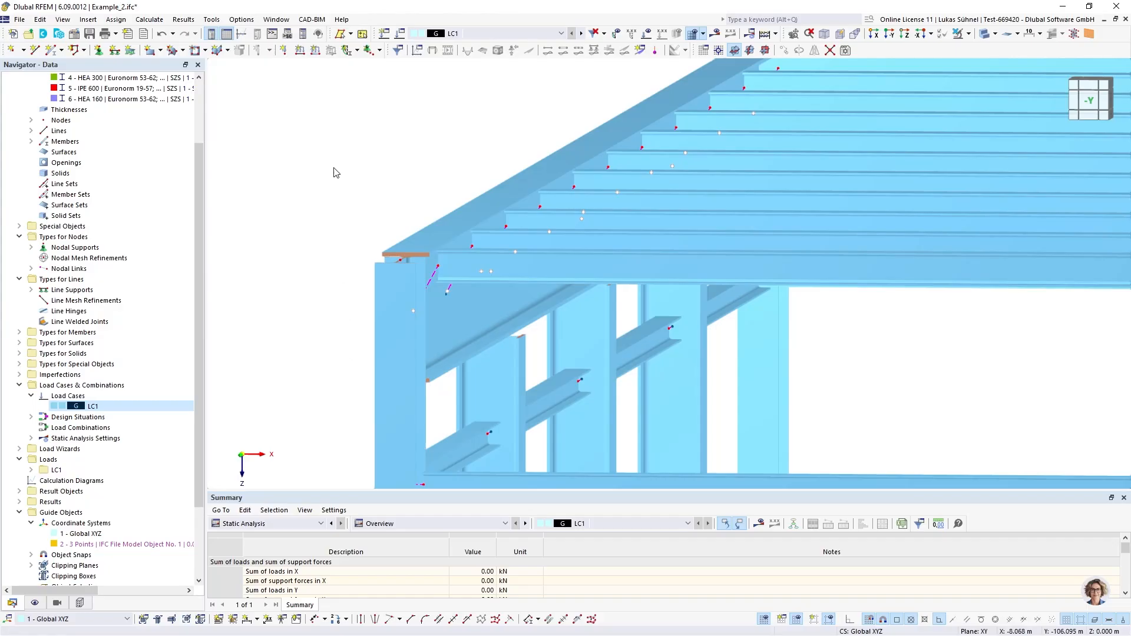
scroll(334, 172, "down", 5)
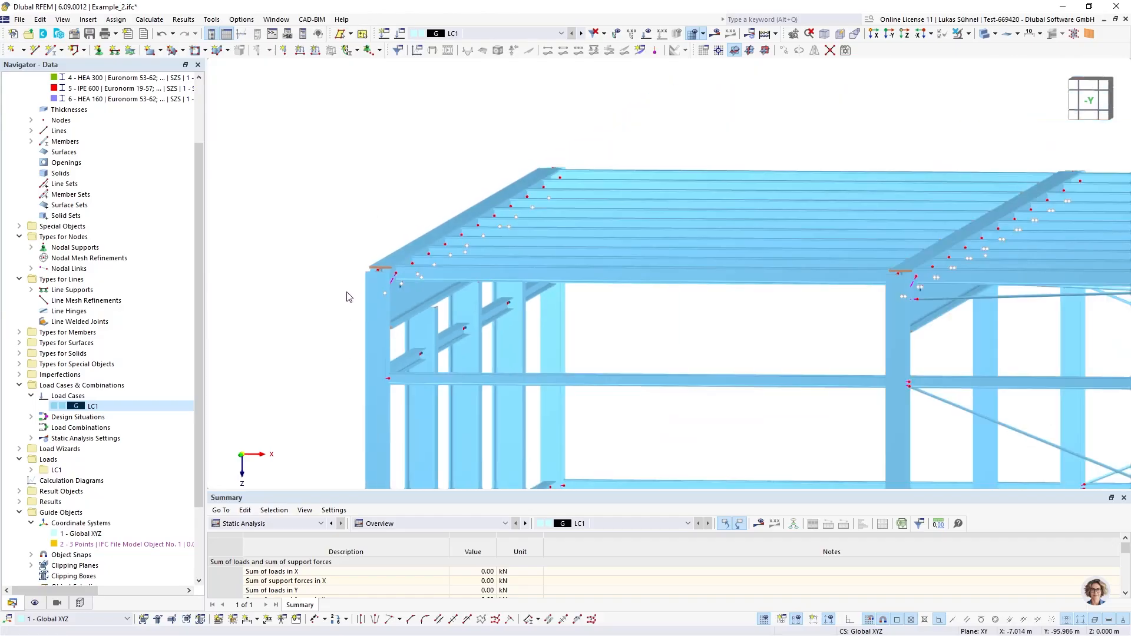
scroll(315, 290, "down", 3)
middle_click_drag(391, 306, 331, 251)
middle_click_drag(331, 251, 420, 296, "ctrl")
scroll(415, 295, "up", 2)
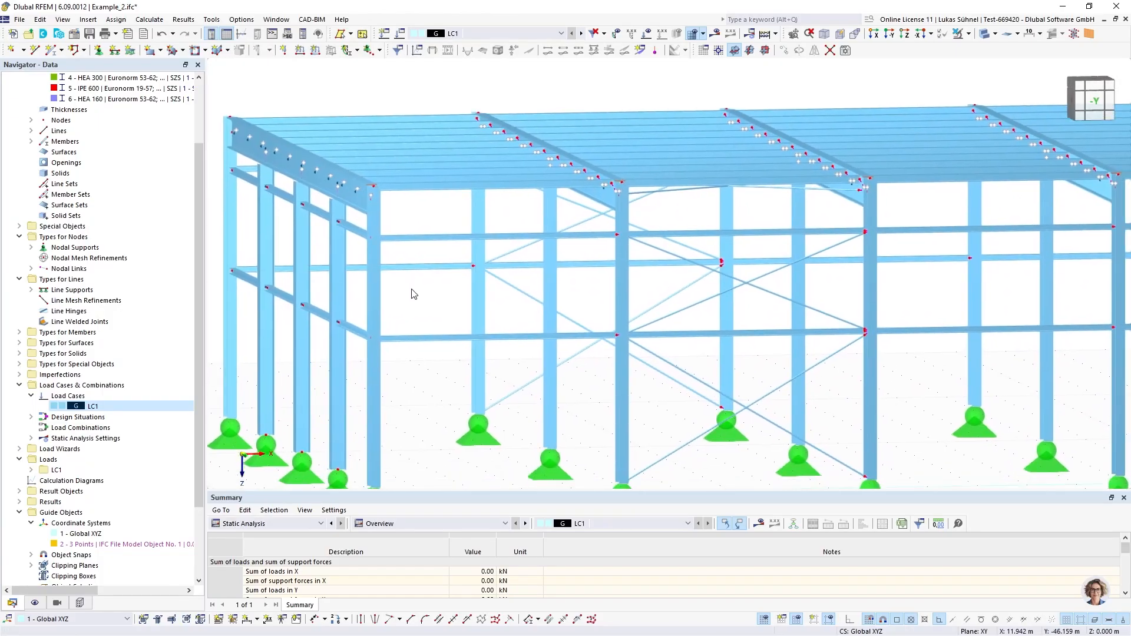
scroll(413, 298, "down", 2)
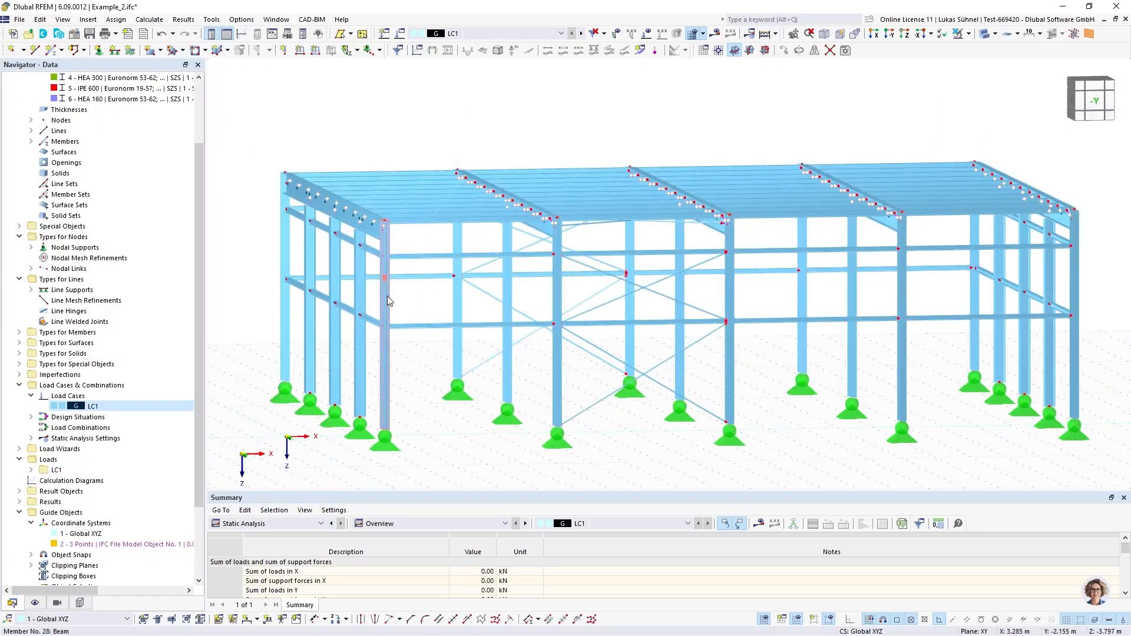
Open the front corner column for editing and review its imported BIM properties, leaving the member's settings as they are
double_click(388, 297)
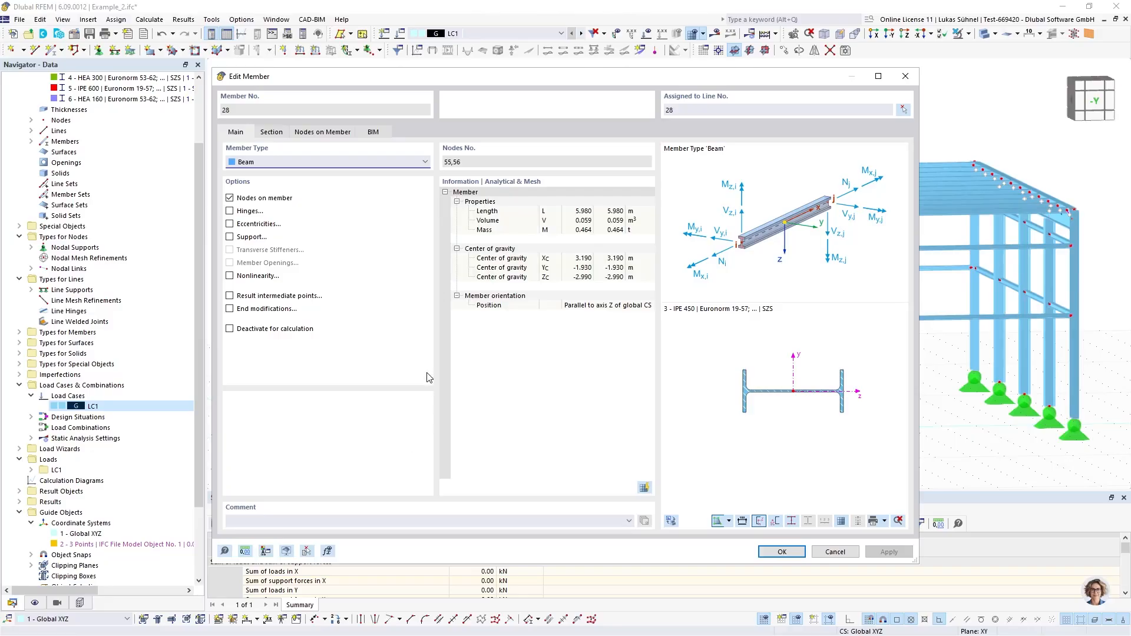
left_click(373, 132)
left_click_drag(374, 77, 528, 62)
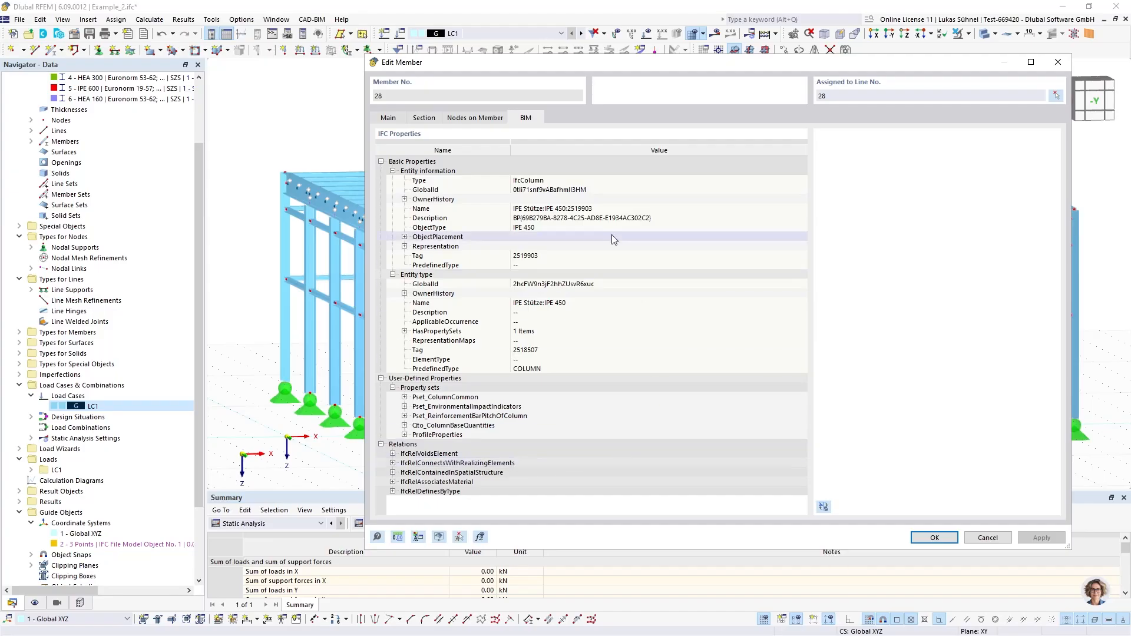
left_click_drag(407, 63, 516, 77)
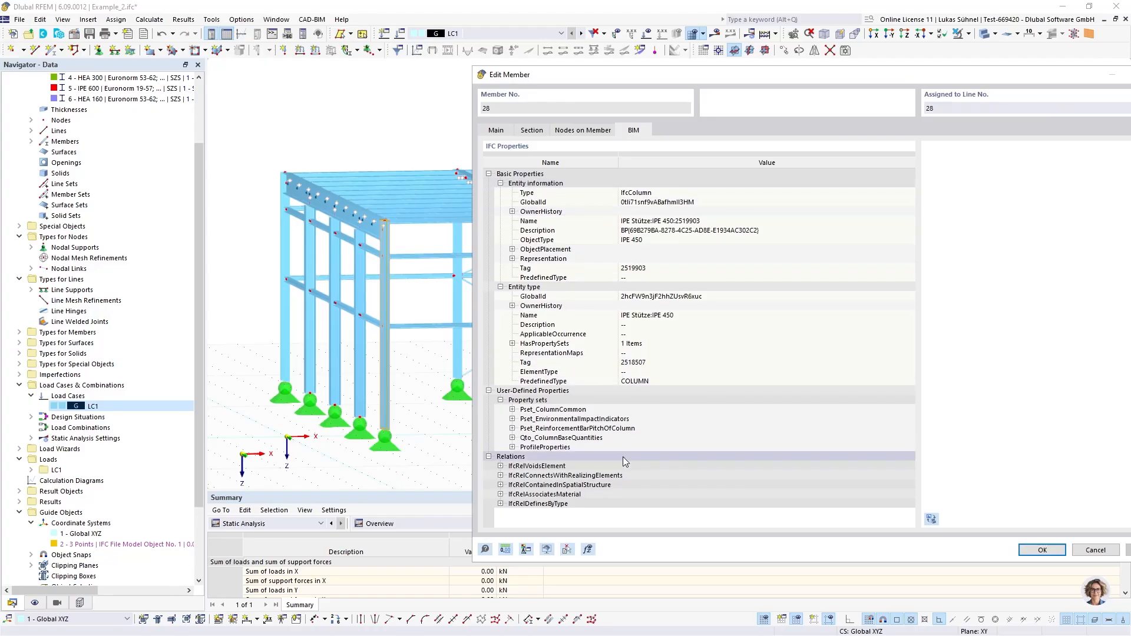
left_click(1042, 550)
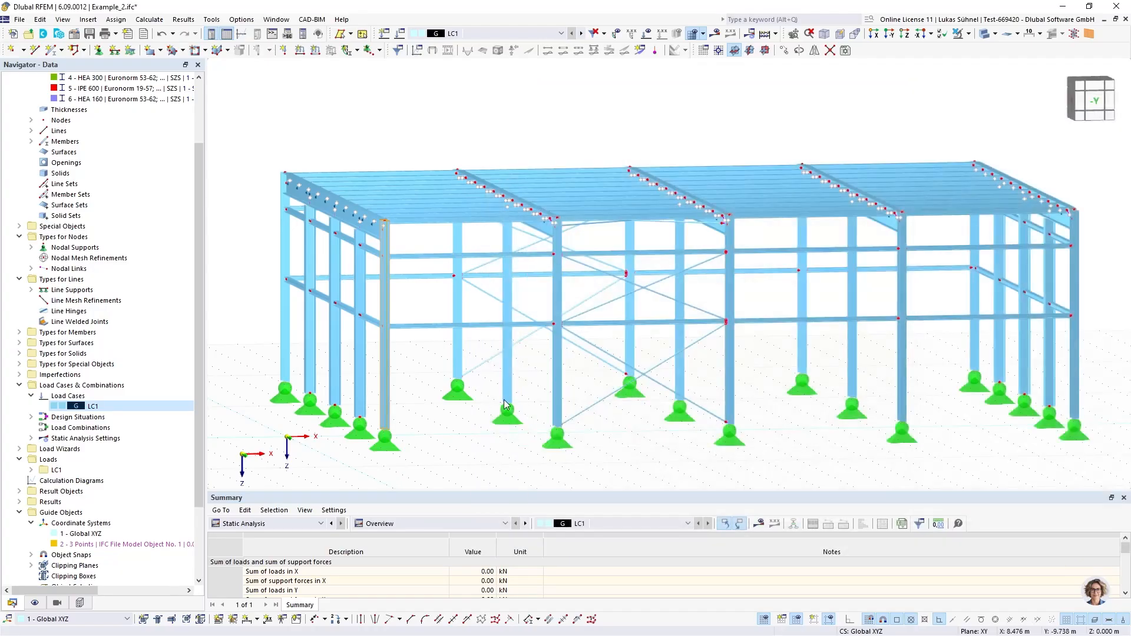
Export the model to the Desktop as an IFC 4 Reference view file named TEst111, with the Z axis mirrored
middle_click_drag(424, 374, 387, 345)
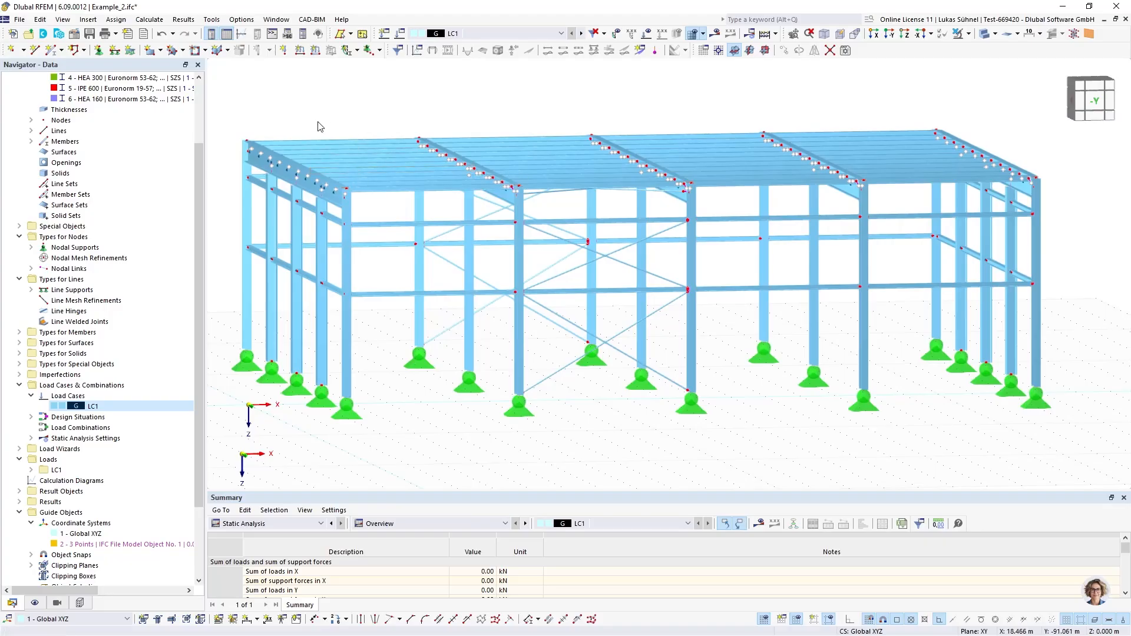
left_click(19, 20)
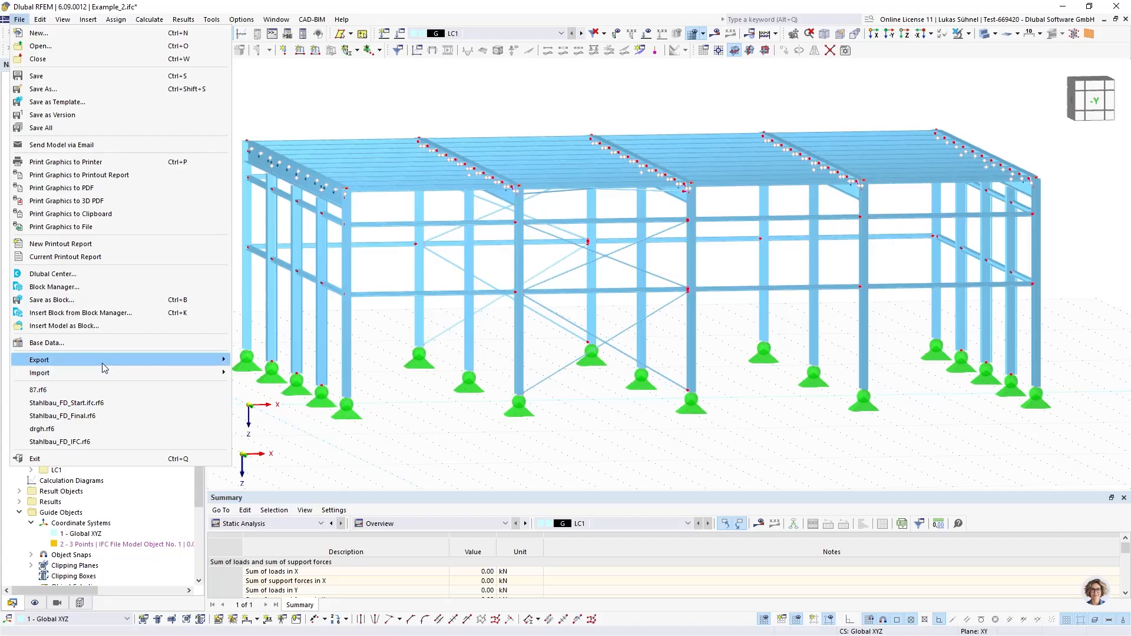
mouse_move(104, 367)
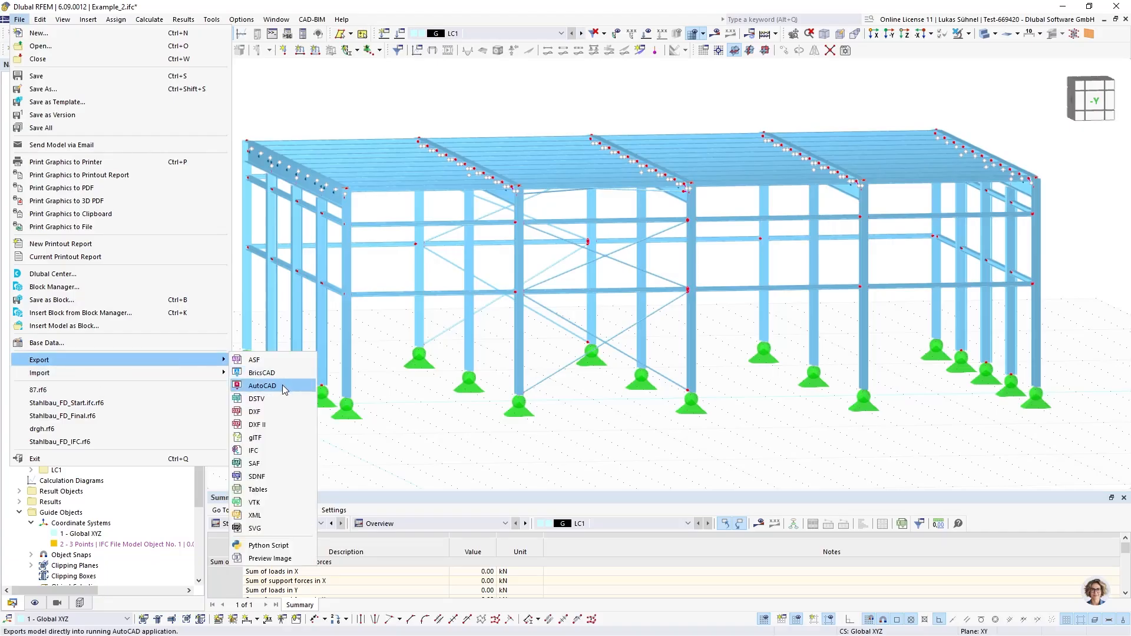
left_click(257, 451)
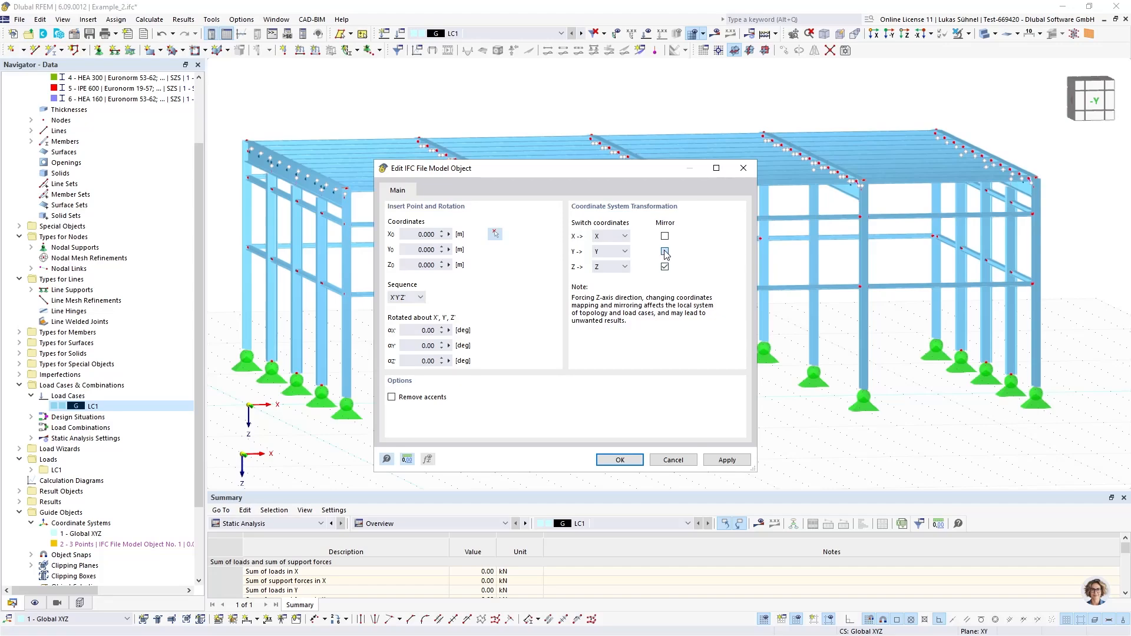
left_click(619, 460)
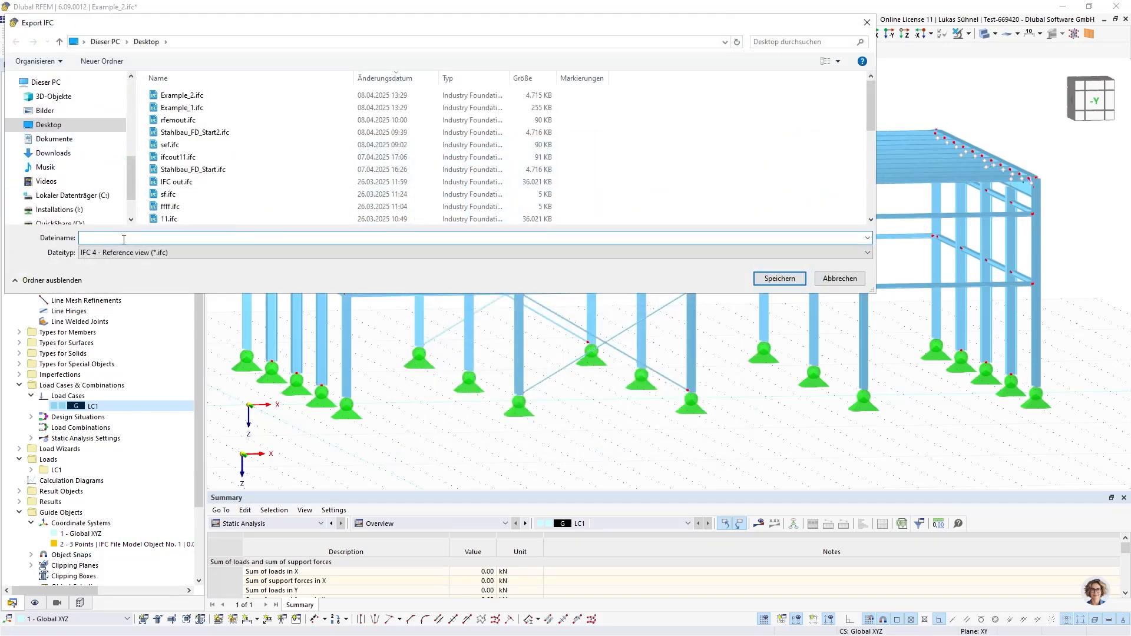
type("TEst111")
key("Return")
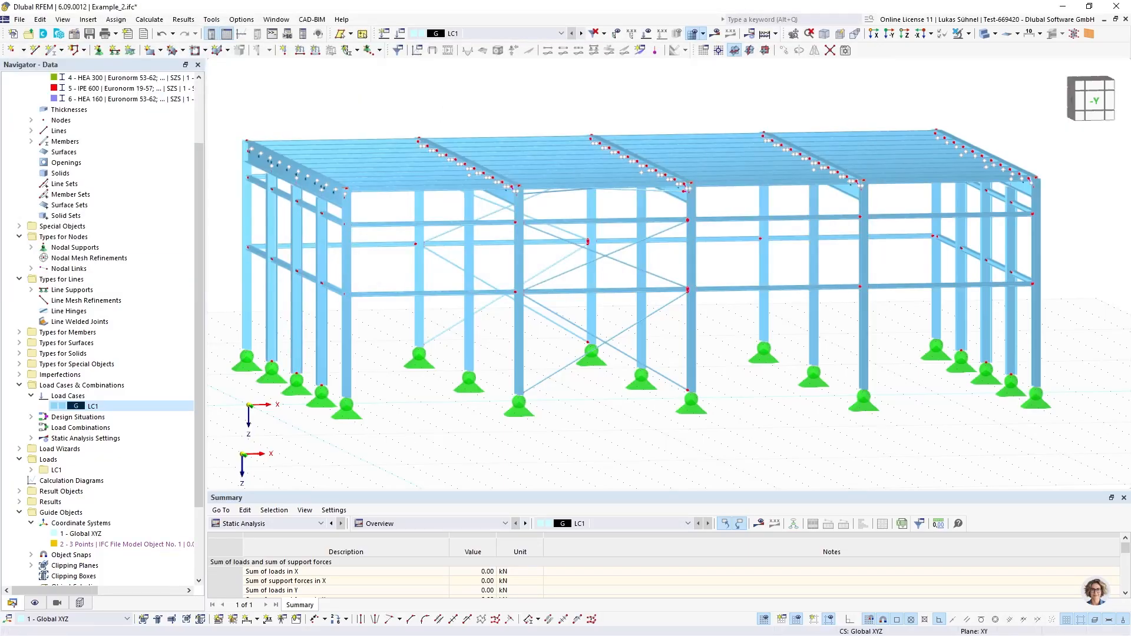
Switch to BIMvision and open the exported file TEst111.ifc
key("alt+Tab")
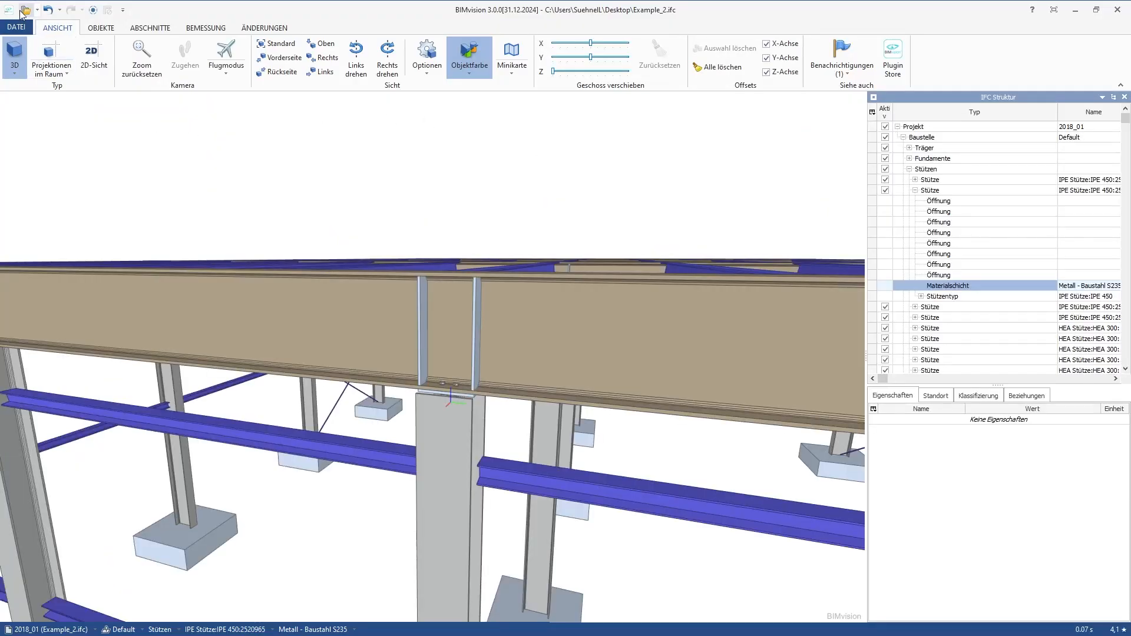
left_click(26, 10)
double_click(367, 270)
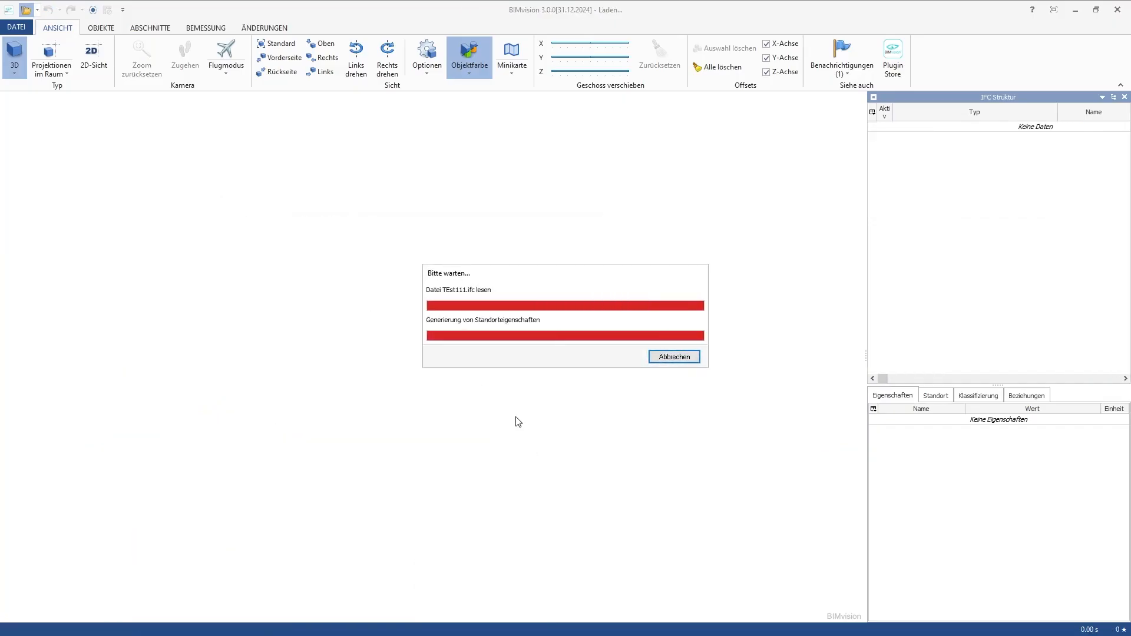
left_click_drag(517, 421, 394, 399)
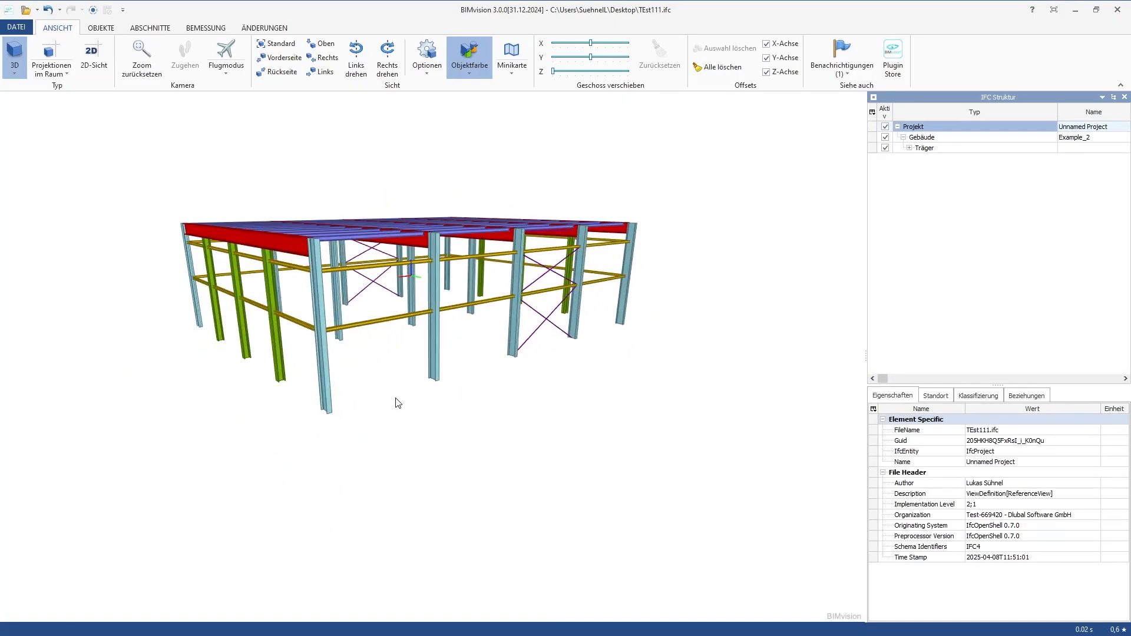
Inspect the IFC properties of the front edge purlin and the corner column in the exported model
scroll(329, 330, "up", 3)
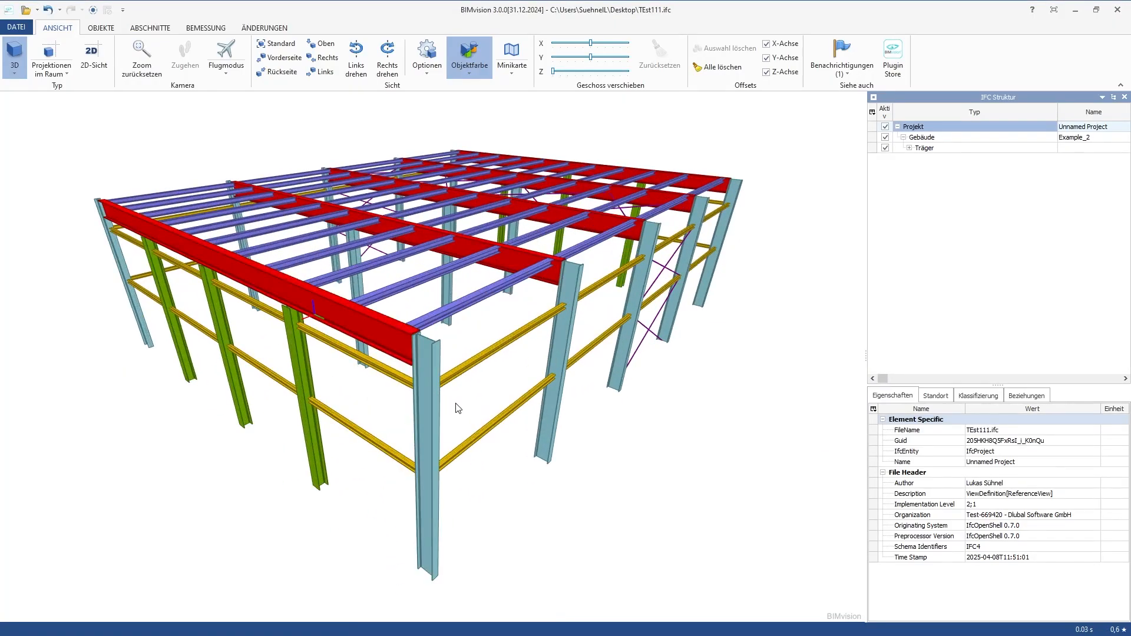
scroll(465, 399, "up", 5)
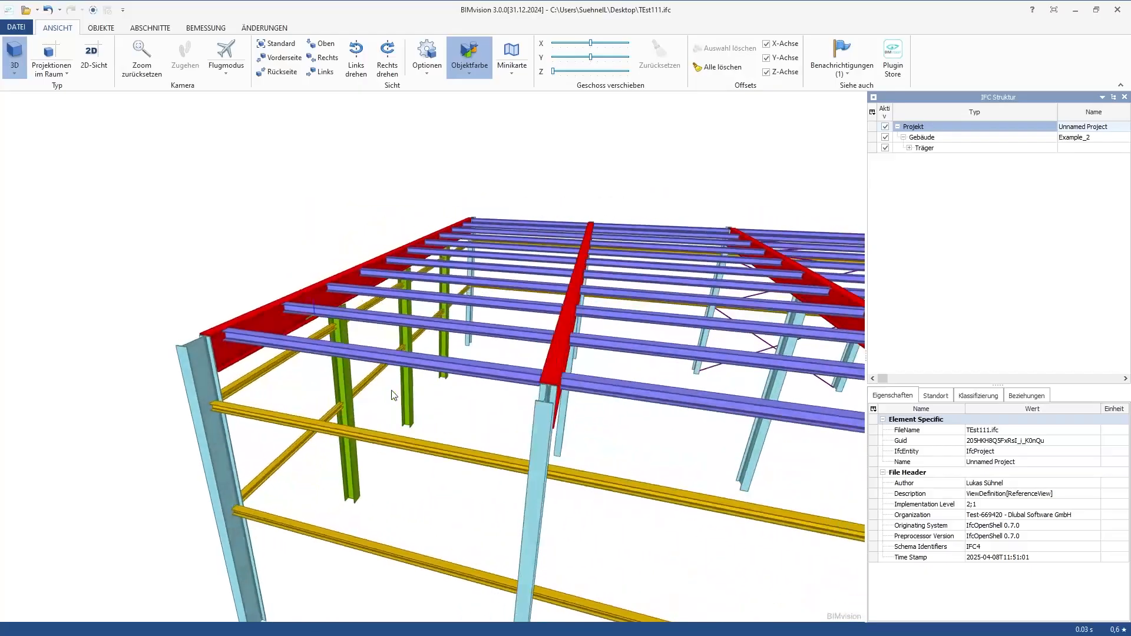
left_click(237, 336)
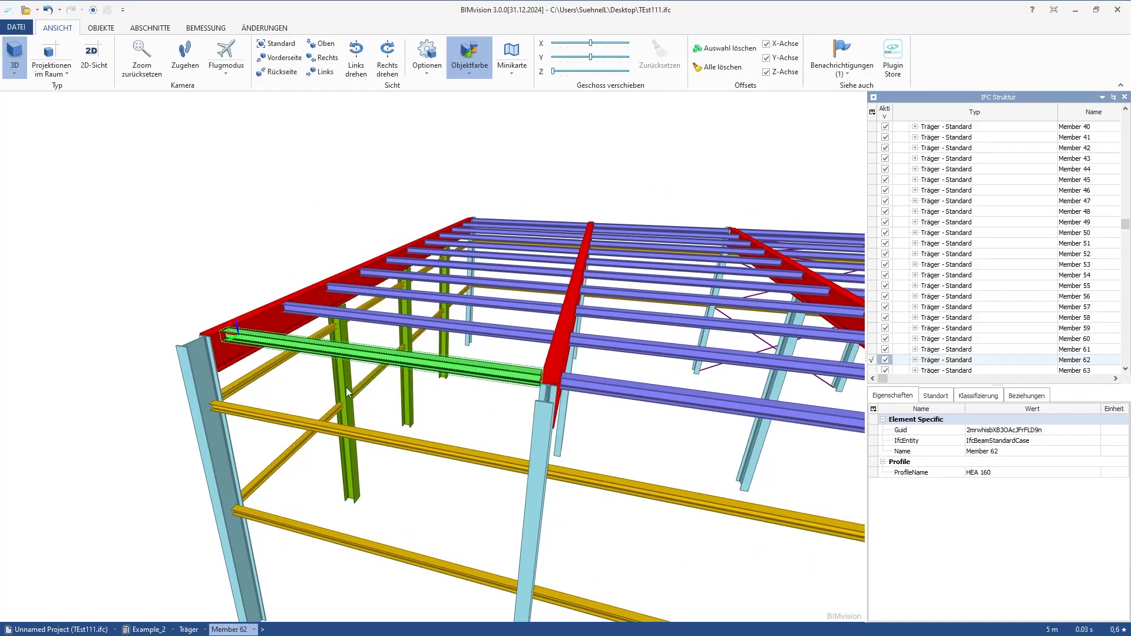
left_click(188, 259)
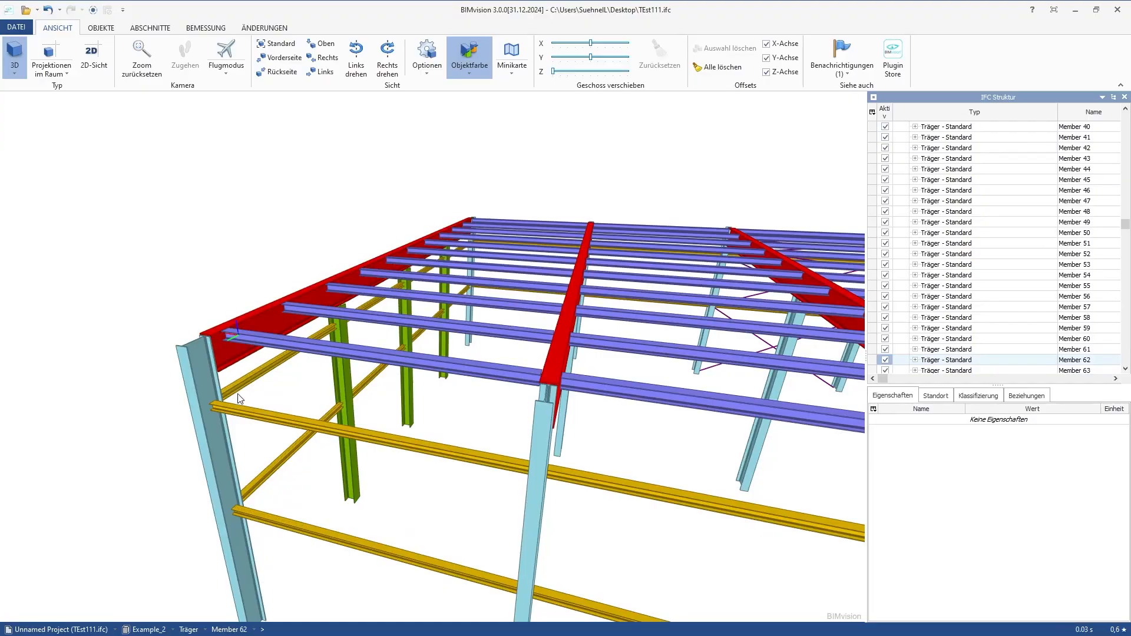
left_click(191, 451)
left_click_drag(191, 451, 191, 347)
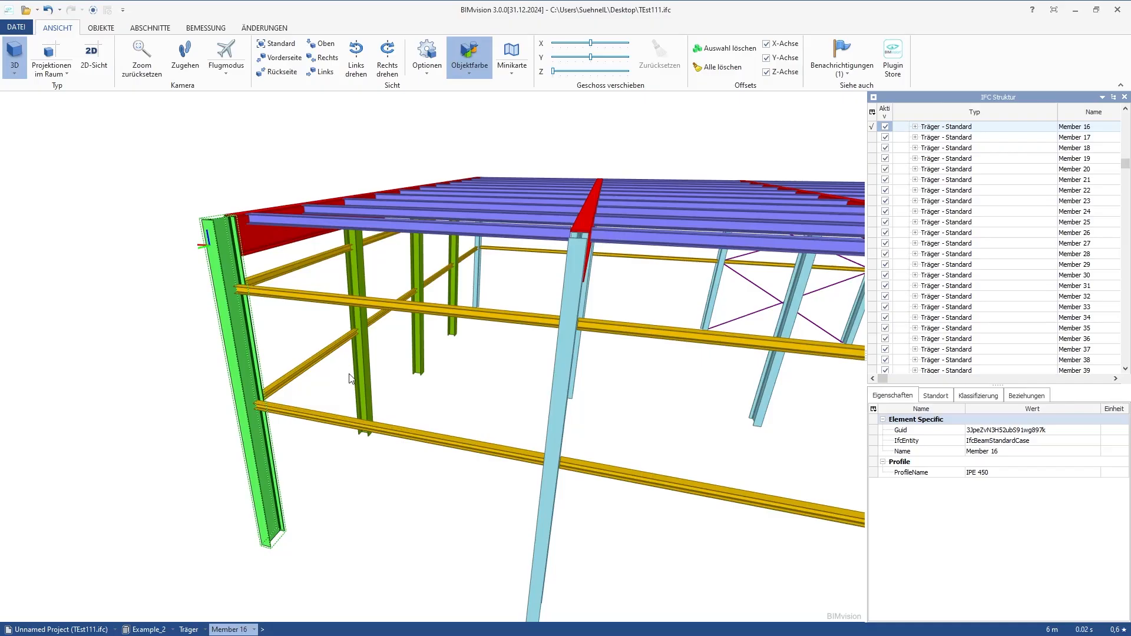
Examine the exported hall from several sides, checking the columns, rafters, purlins, wall rails and bracing
scroll(202, 339, "down", 3)
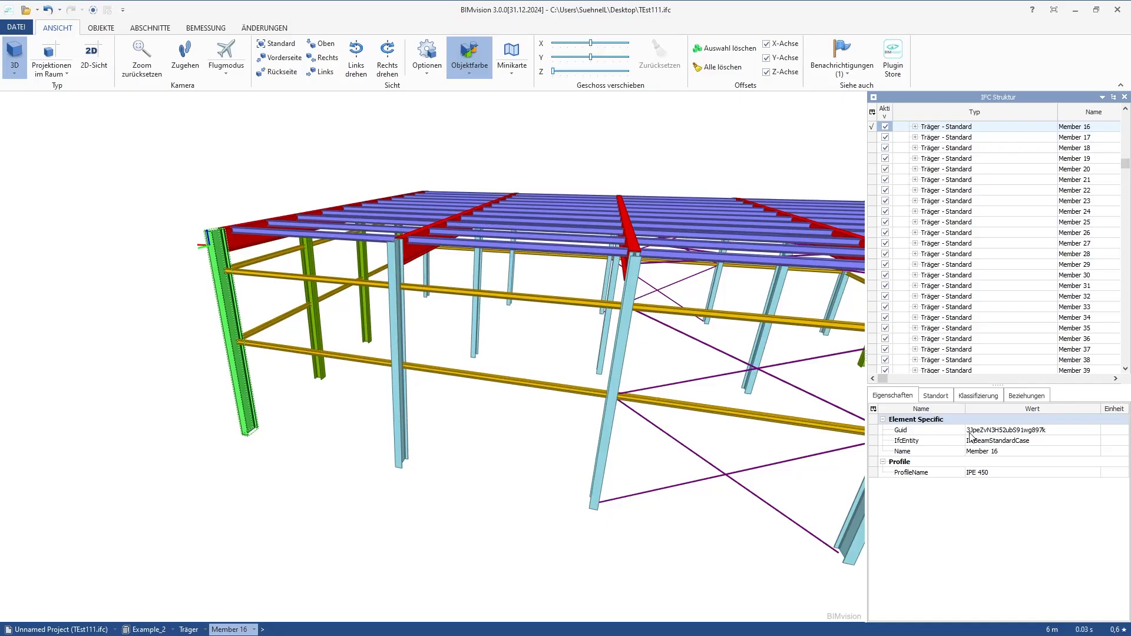
left_click_drag(518, 487, 404, 508)
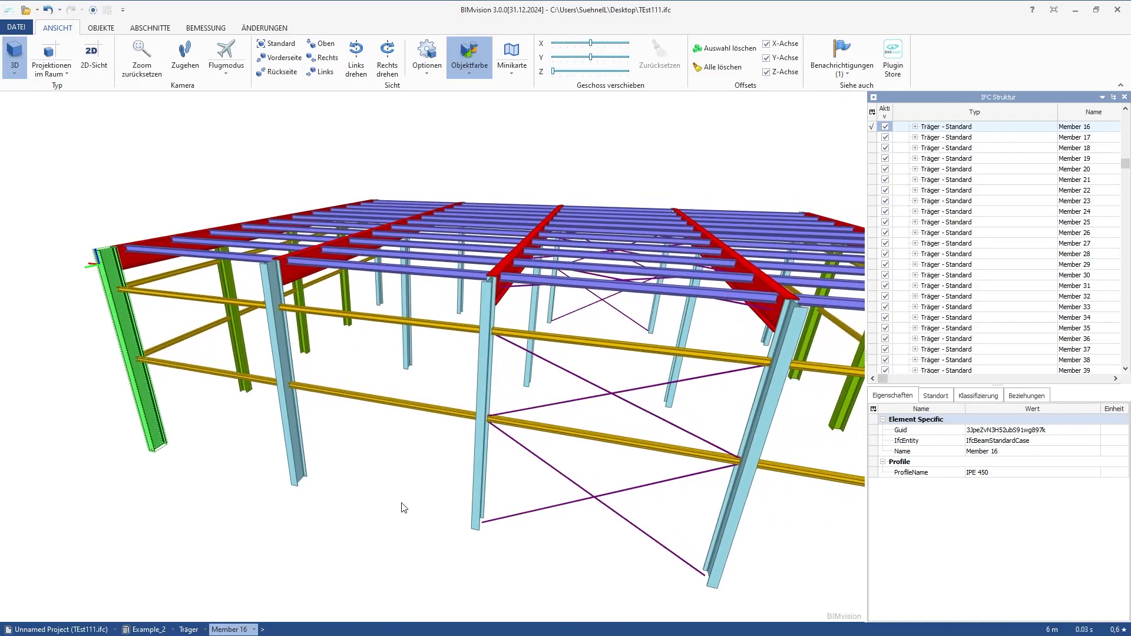
left_click_drag(290, 451, 280, 488)
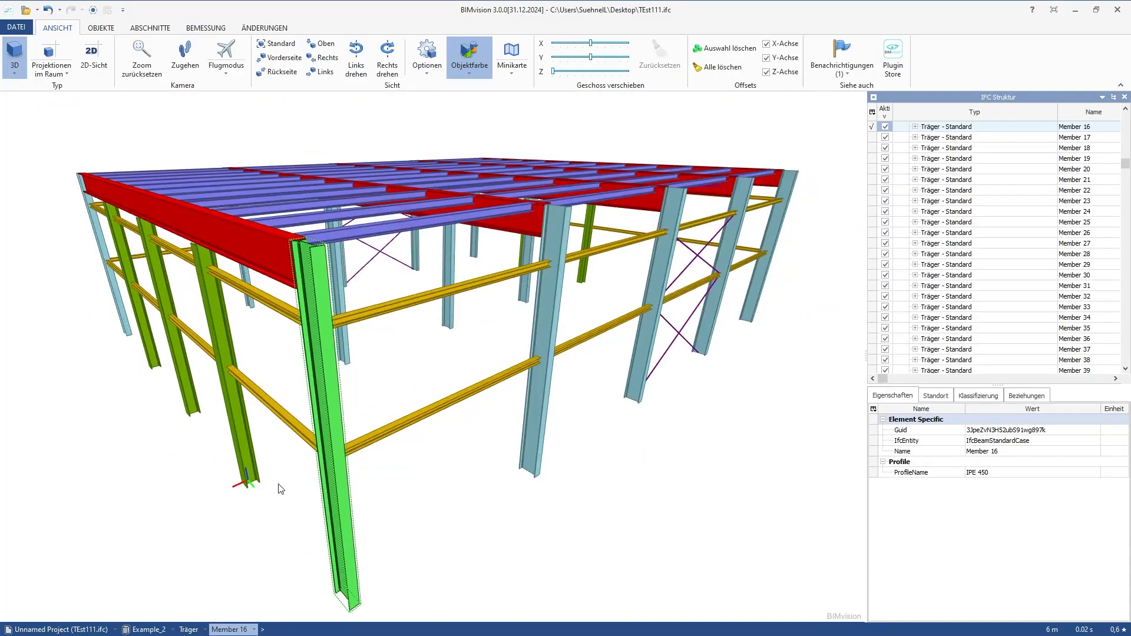
scroll(287, 486, "down", 2)
middle_click_drag(289, 488, 361, 507)
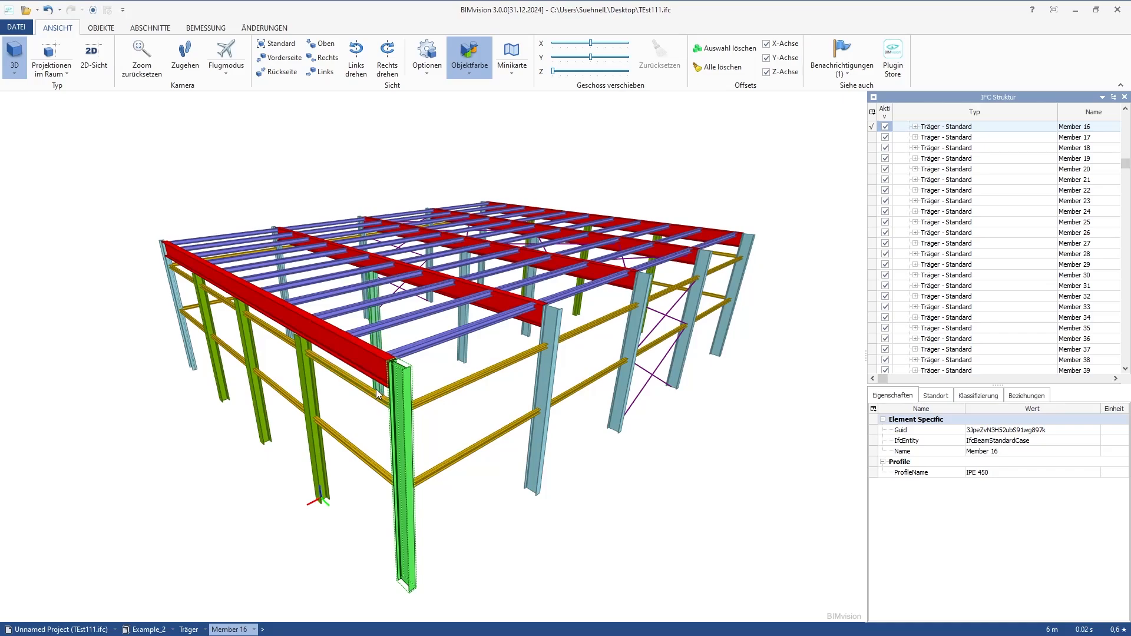
scroll(375, 390, "up", 4)
scroll(443, 345, "down", 3)
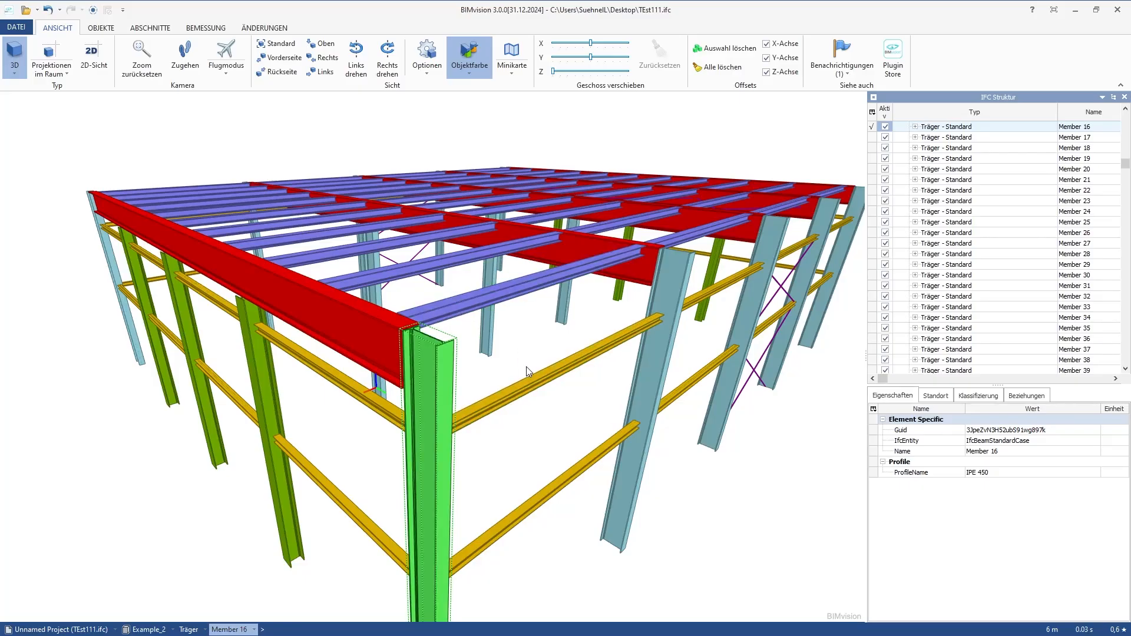
scroll(525, 367, "down", 3)
left_click_drag(633, 399, 573, 403)
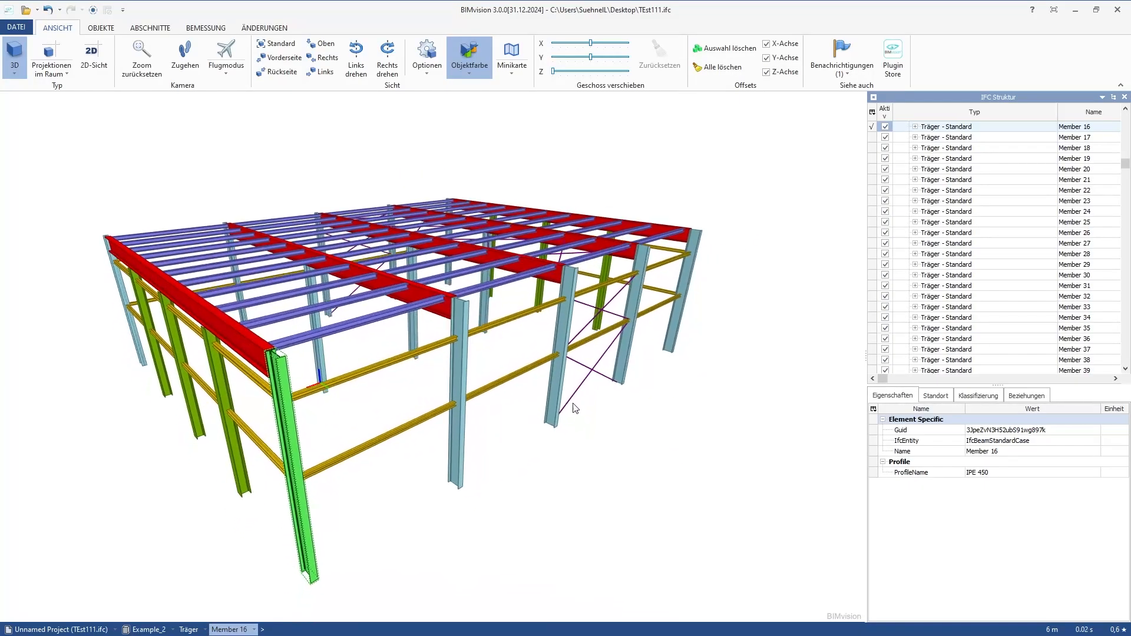
left_click_drag(532, 434, 504, 422)
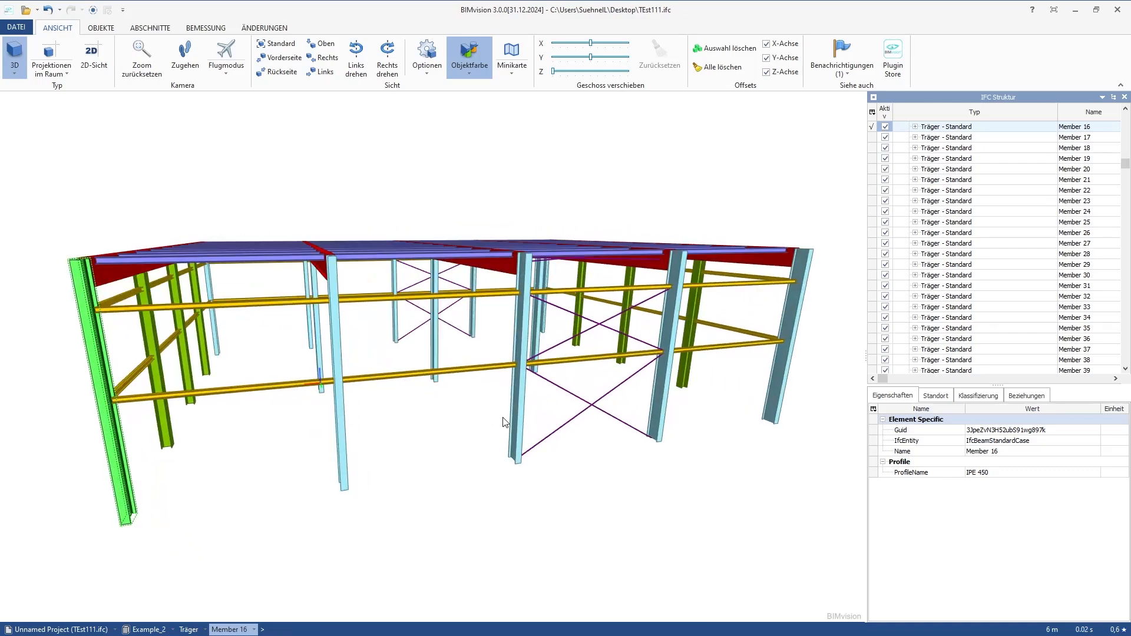
left_click_drag(243, 425, 300, 433)
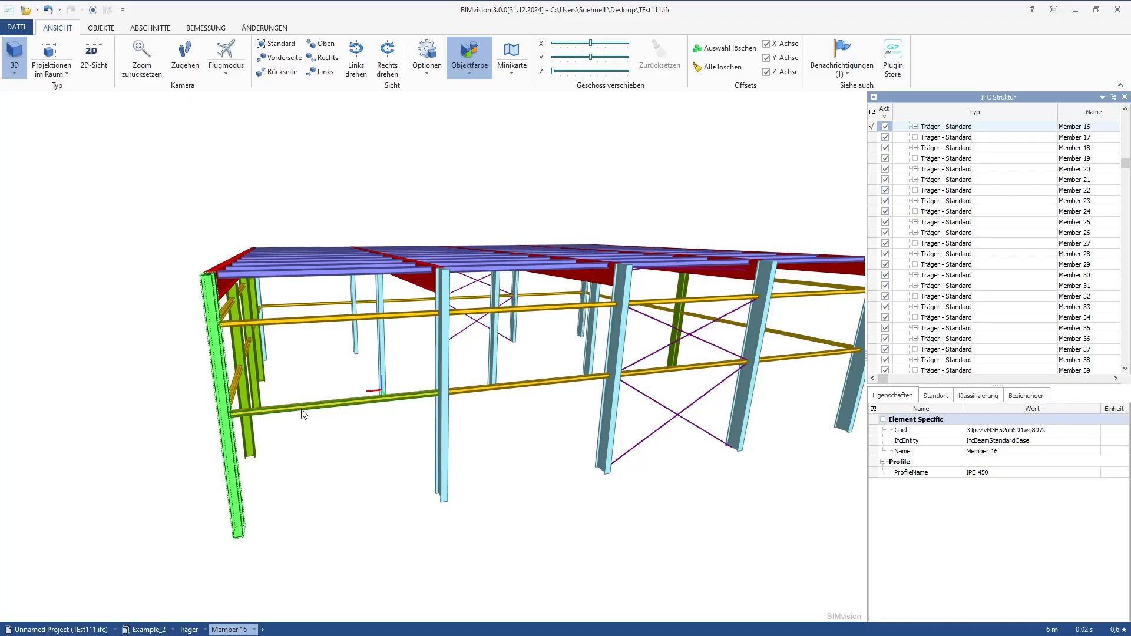
left_click_drag(453, 460, 351, 433)
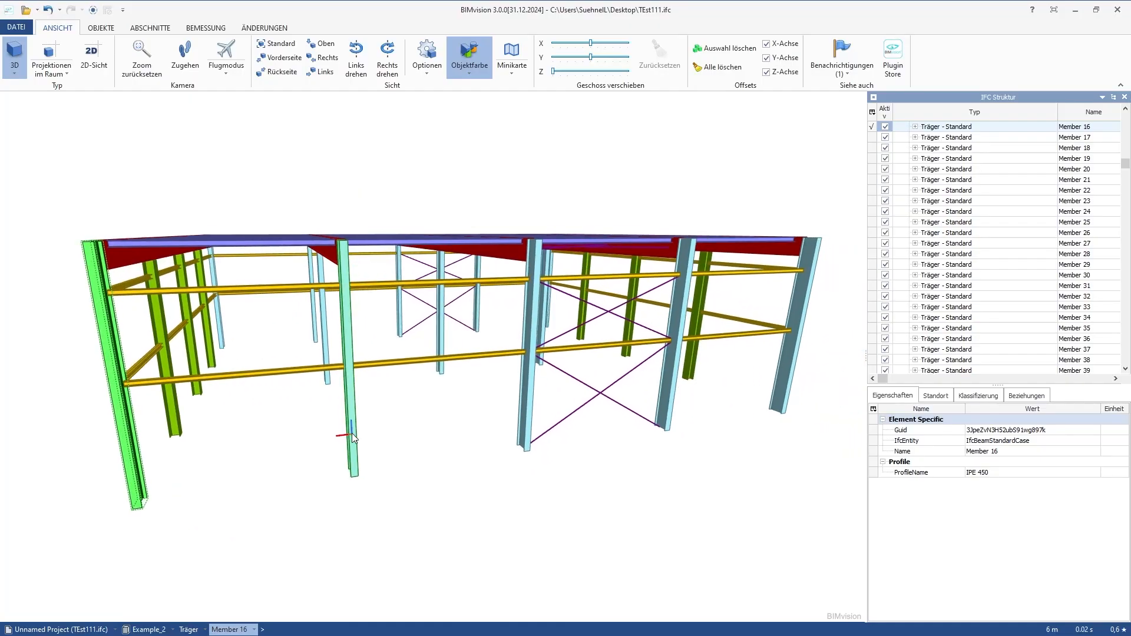